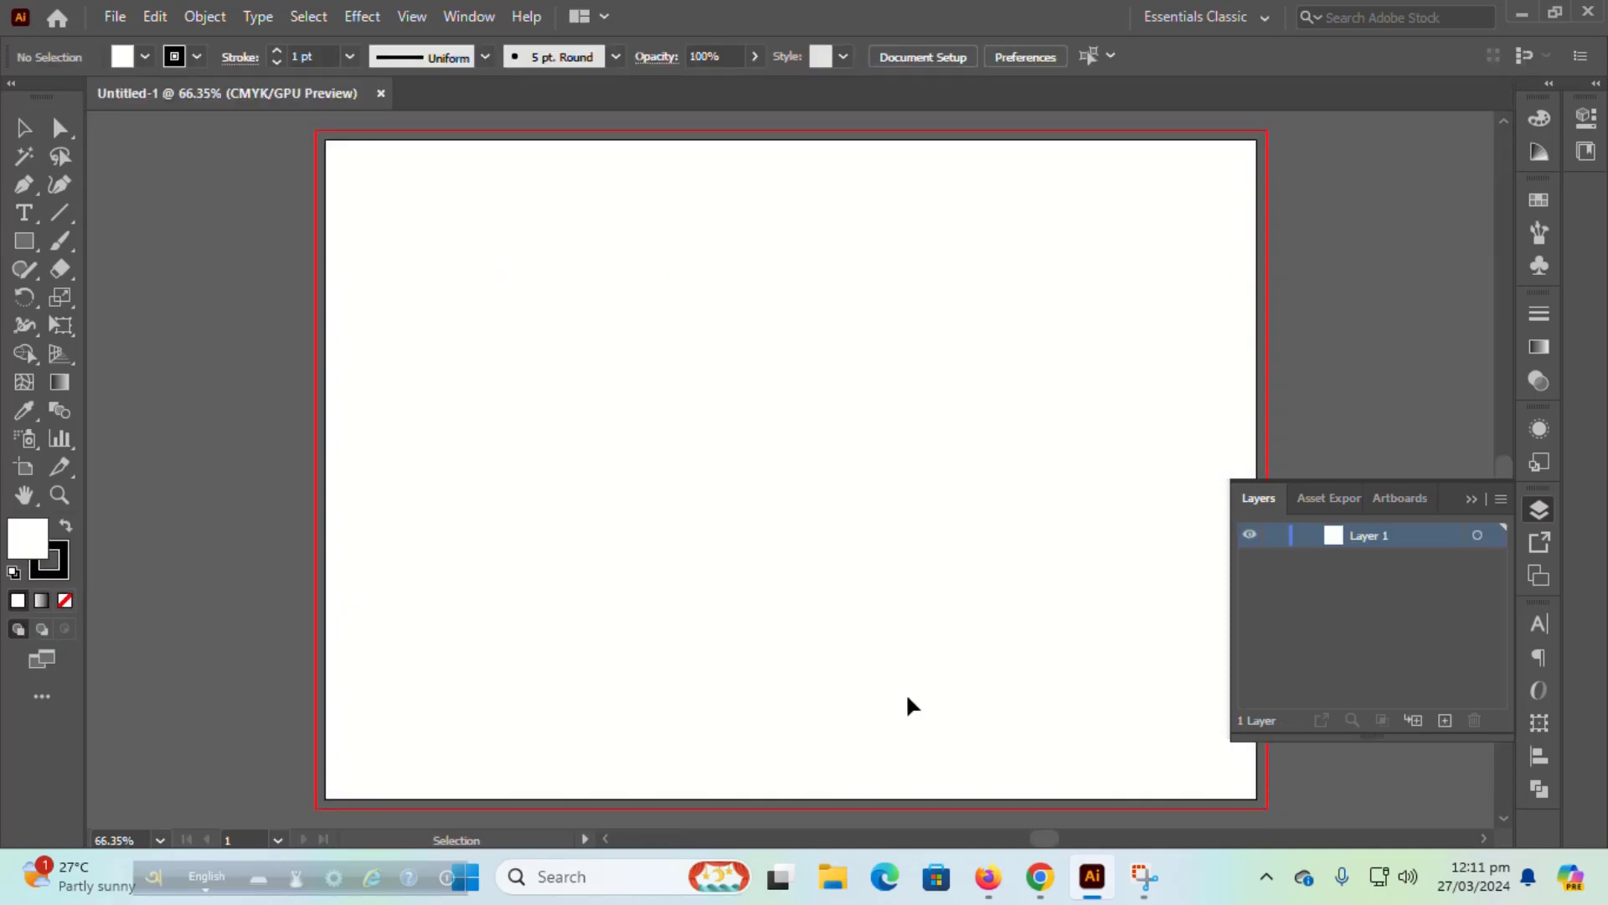
Step: Draw a rectangle covering the whole artboard with no stroke
{"action": "left_click", "coordinate": [1472, 500]}
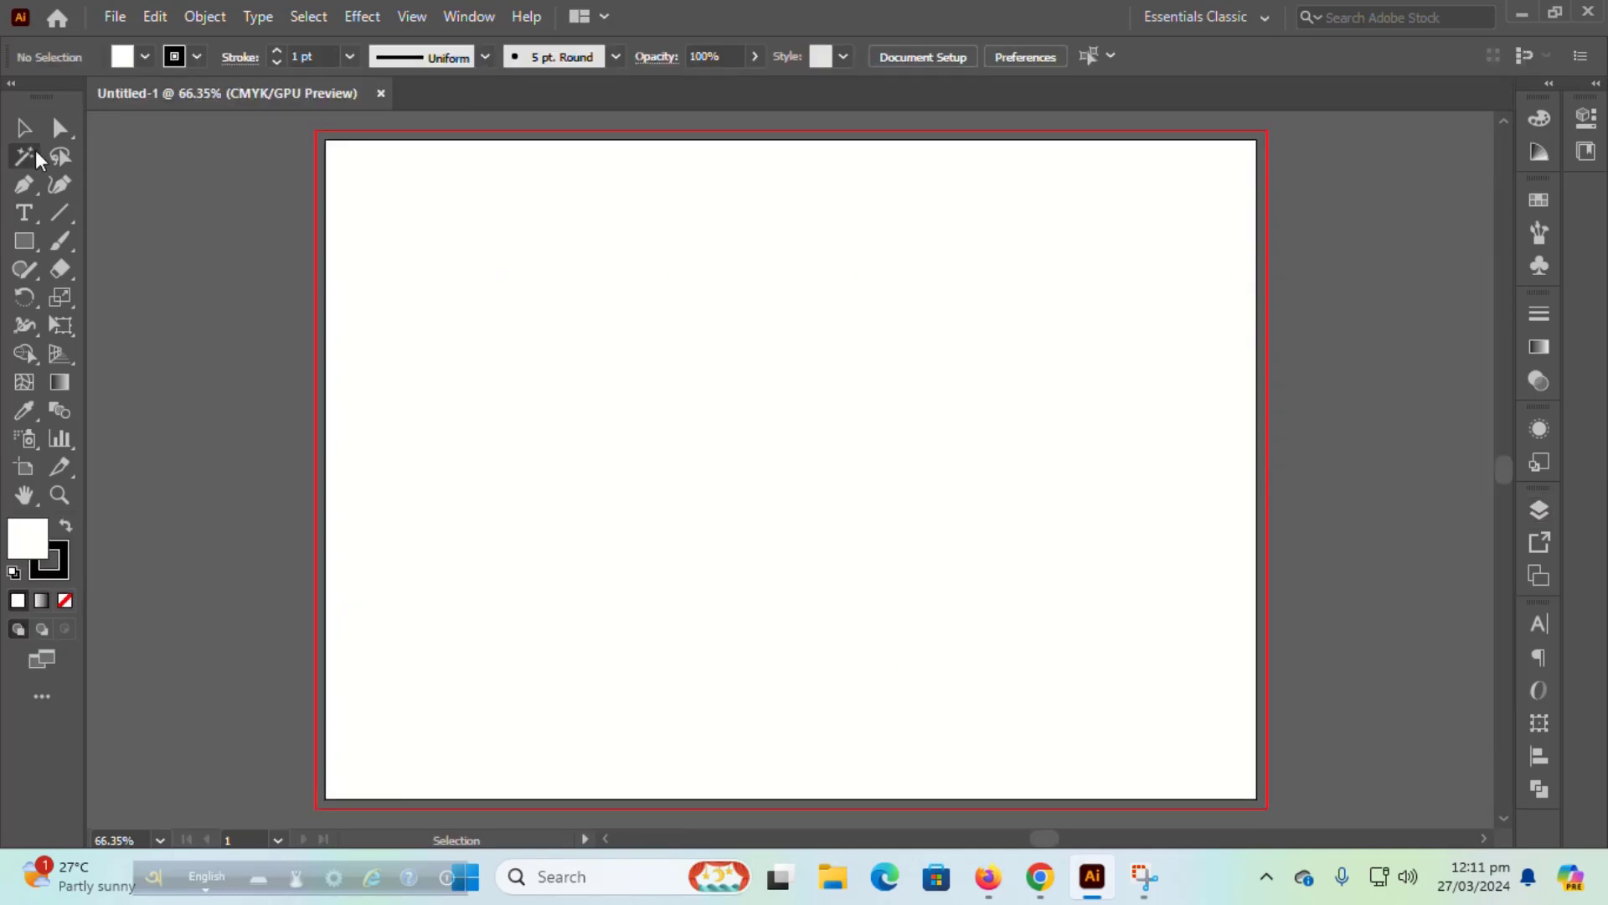
{"action": "left_click", "coordinate": [23, 243]}
{"action": "left_click_drag", "start_coordinate": [324, 139], "coordinate": [1256, 797]}
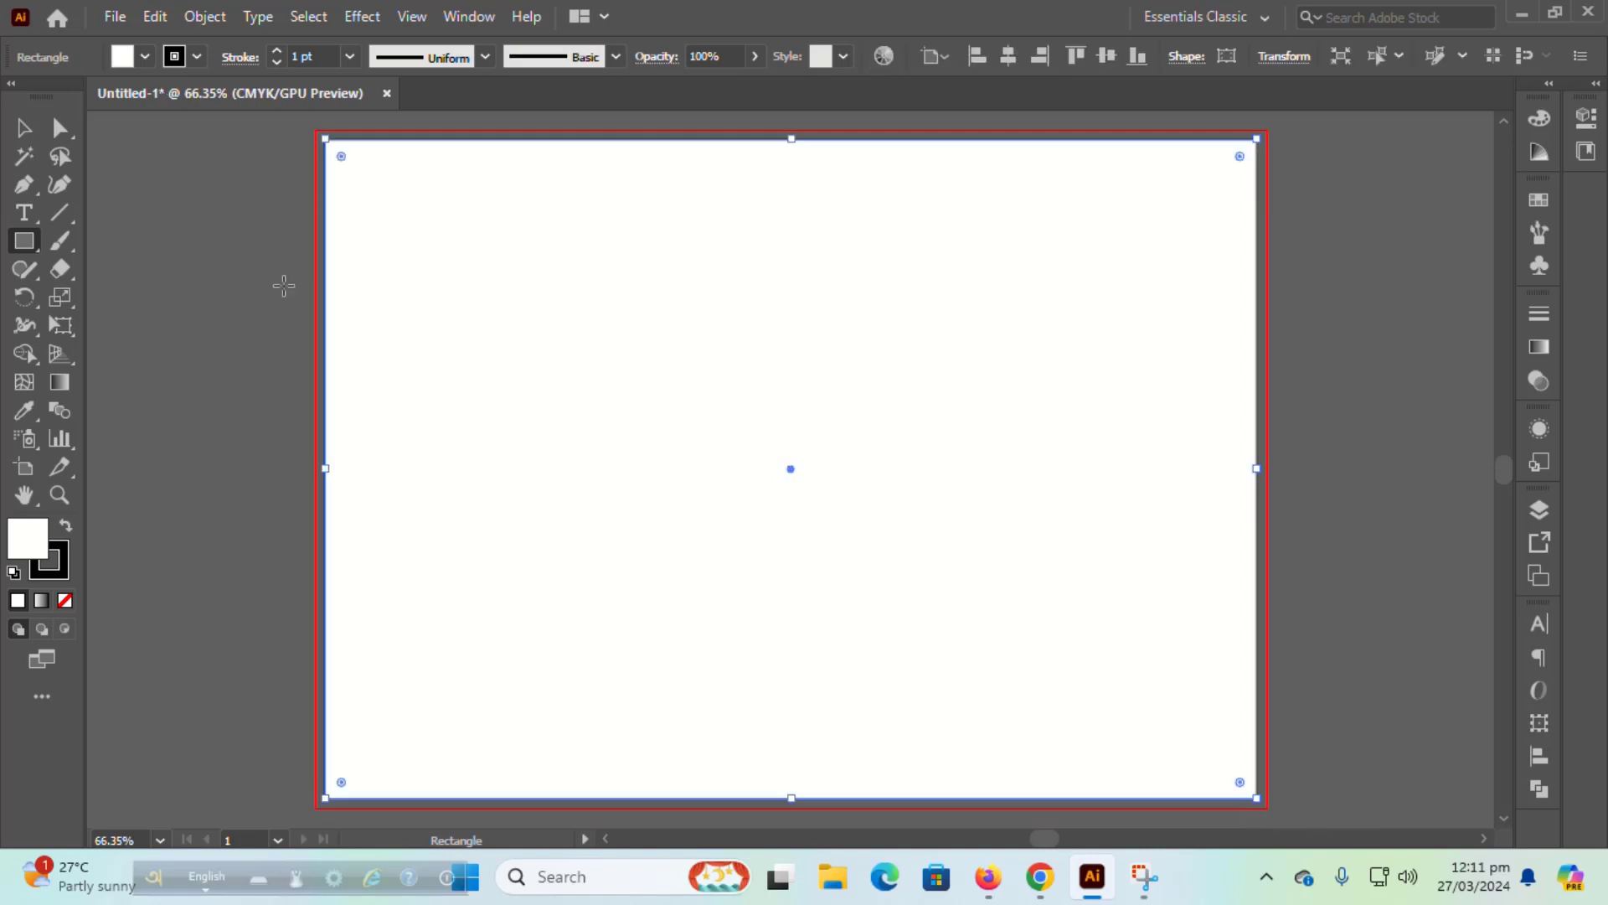
{"action": "left_click", "coordinate": [65, 596]}
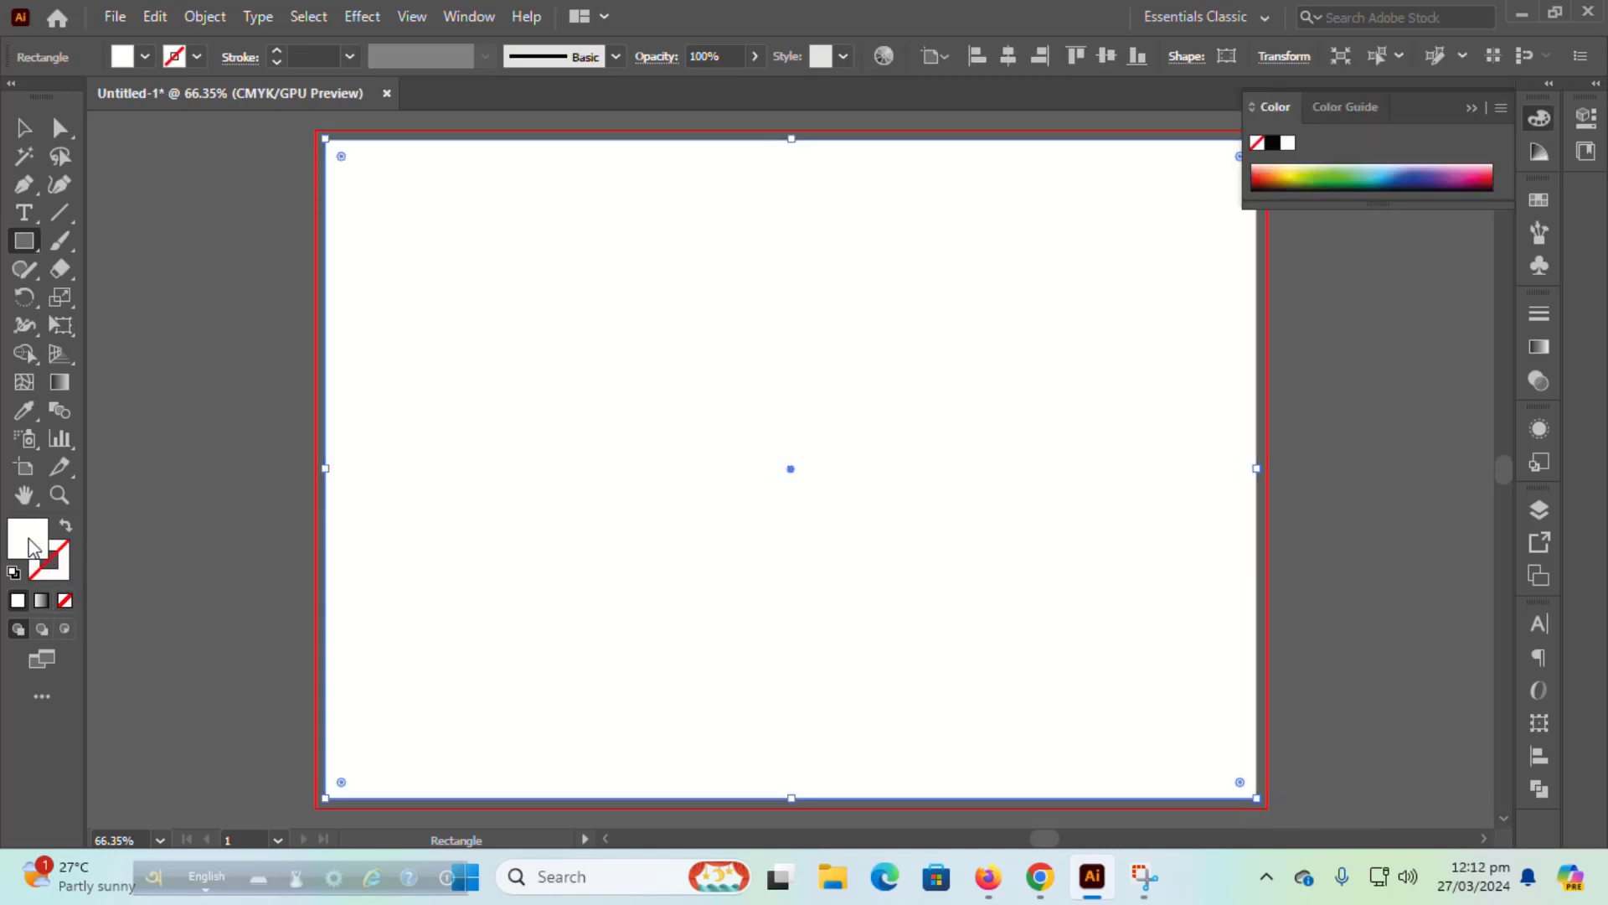
{"action": "left_click", "coordinate": [24, 126]}
{"action": "left_click", "coordinate": [1475, 110]}
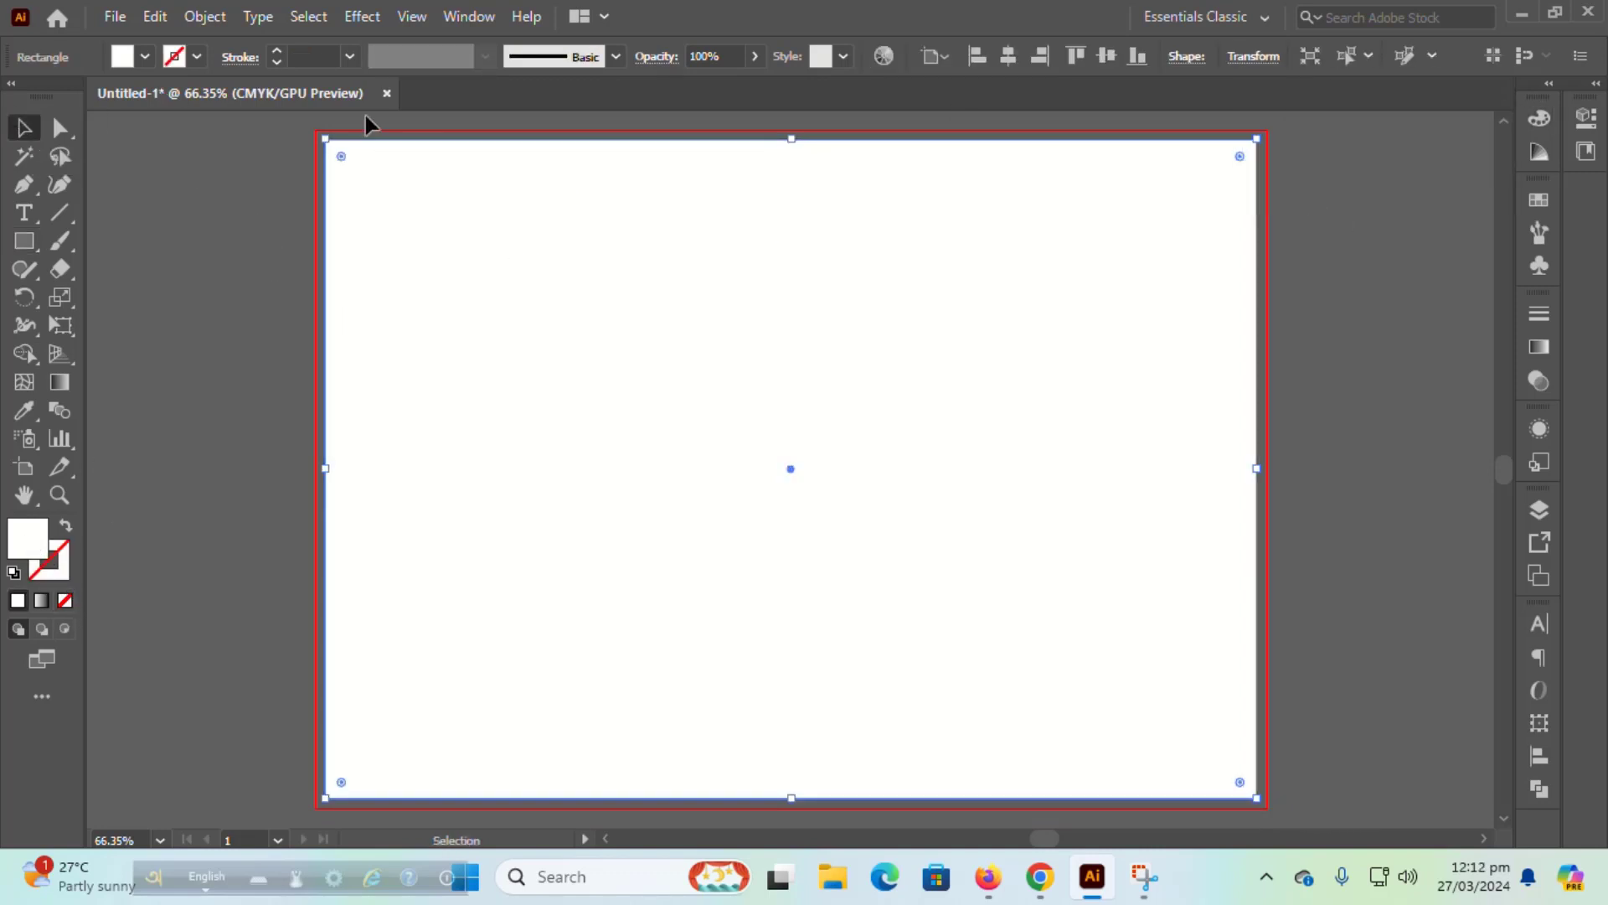
Step: Split the rectangle into a grid of 3 columns
{"action": "left_click", "coordinate": [205, 16]}
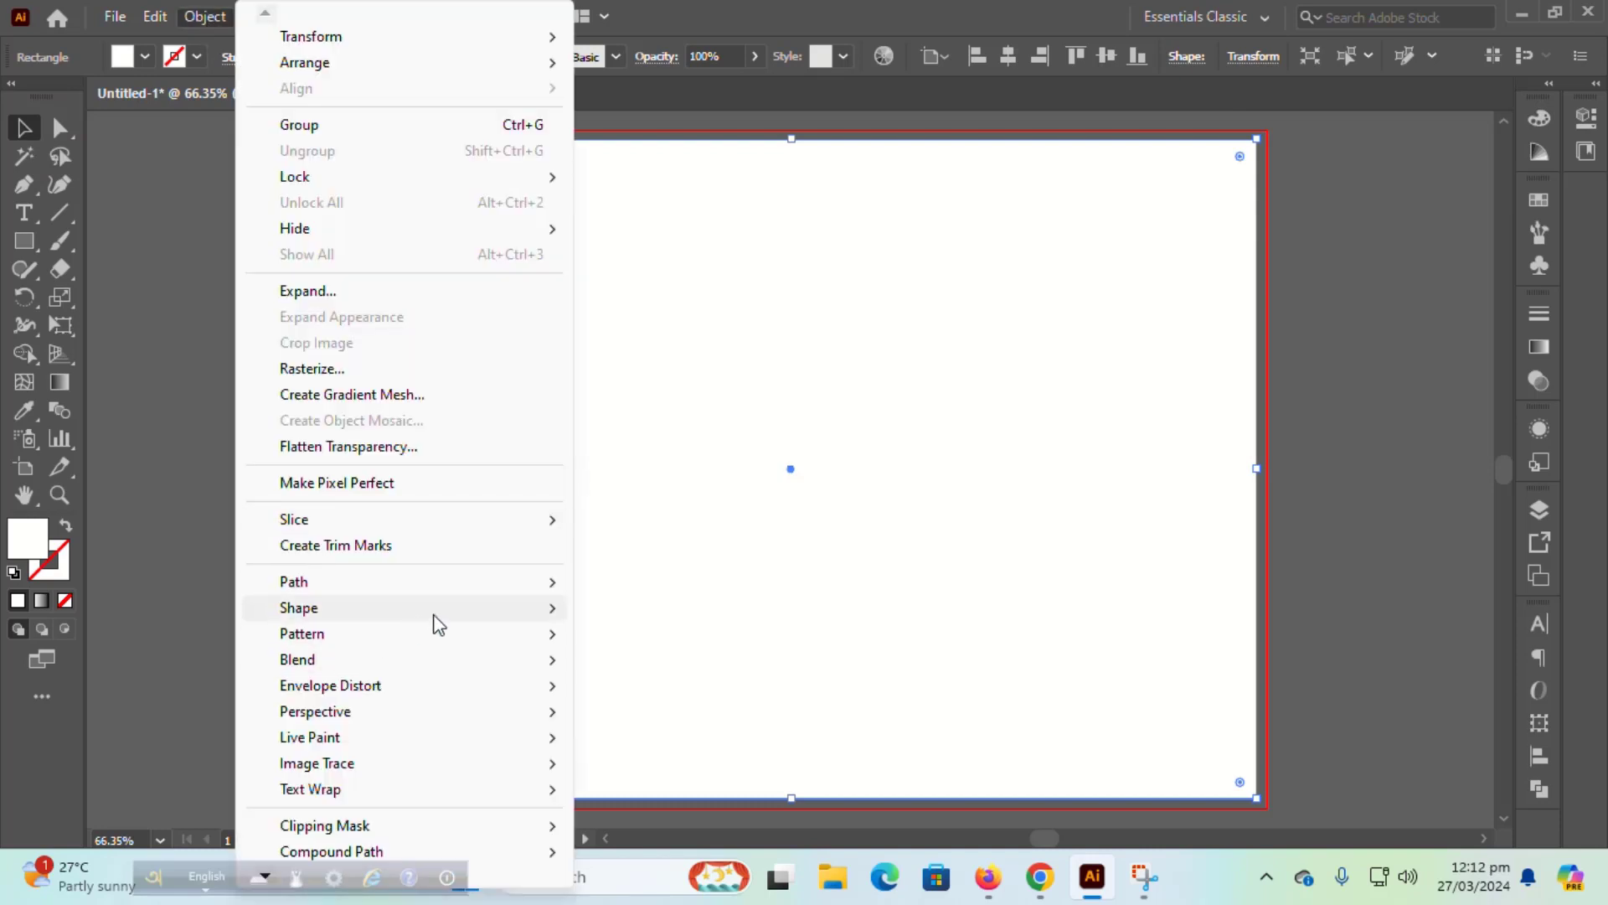
{"action": "mouse_move", "coordinate": [557, 596]}
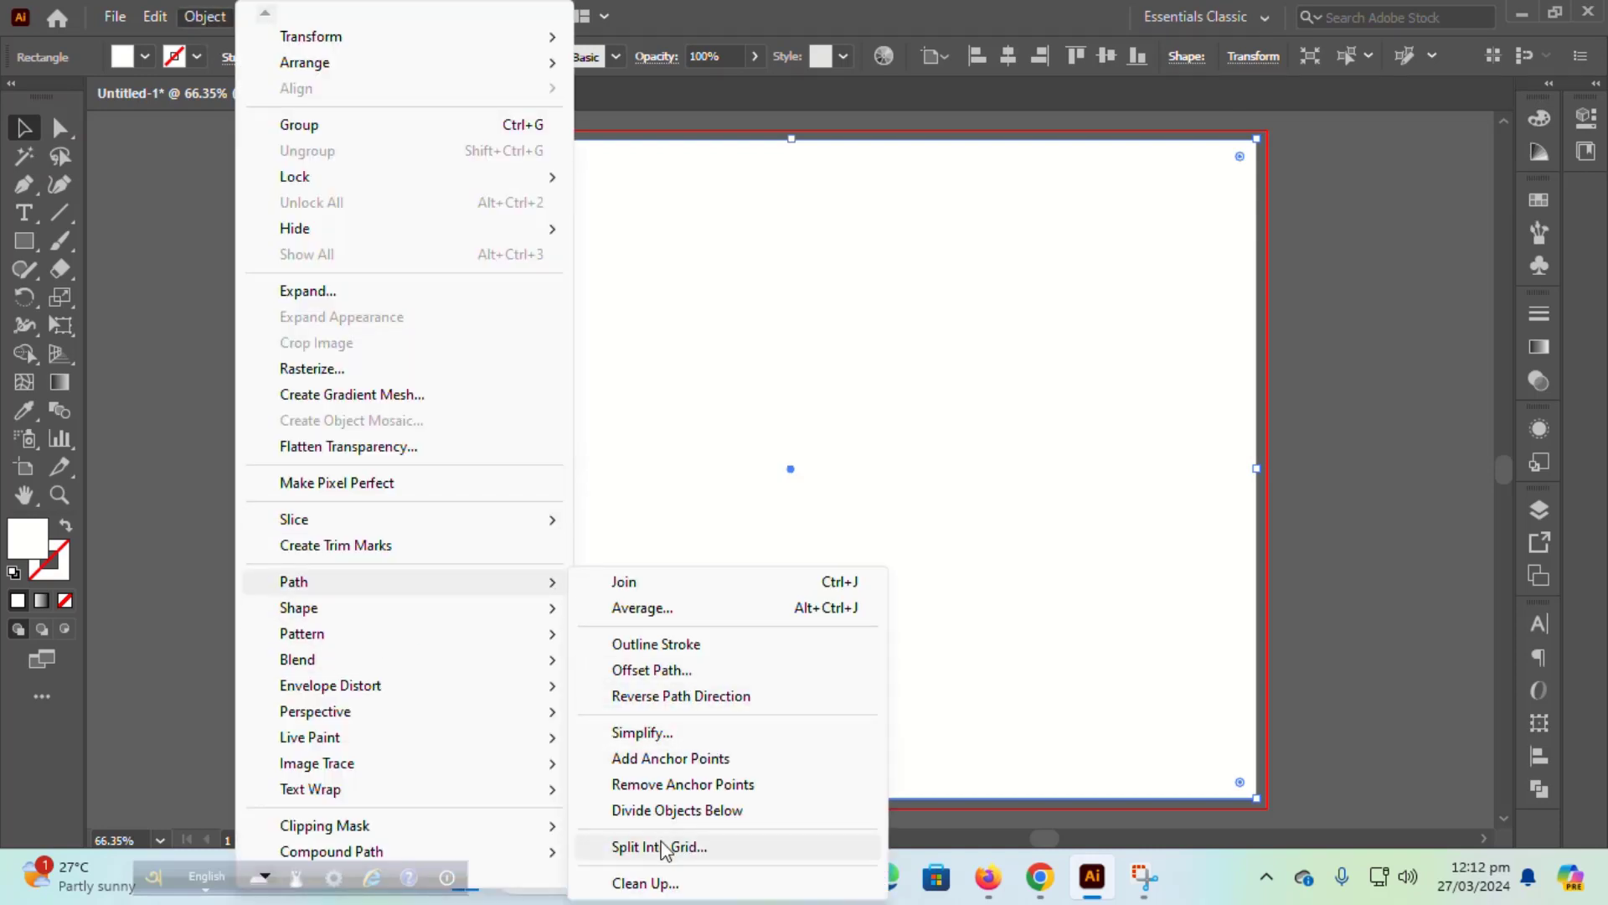
{"action": "left_click", "coordinate": [659, 846]}
{"action": "left_click", "coordinate": [610, 554]}
{"action": "left_click", "coordinate": [894, 337]}
{"action": "left_click", "coordinate": [894, 337]}
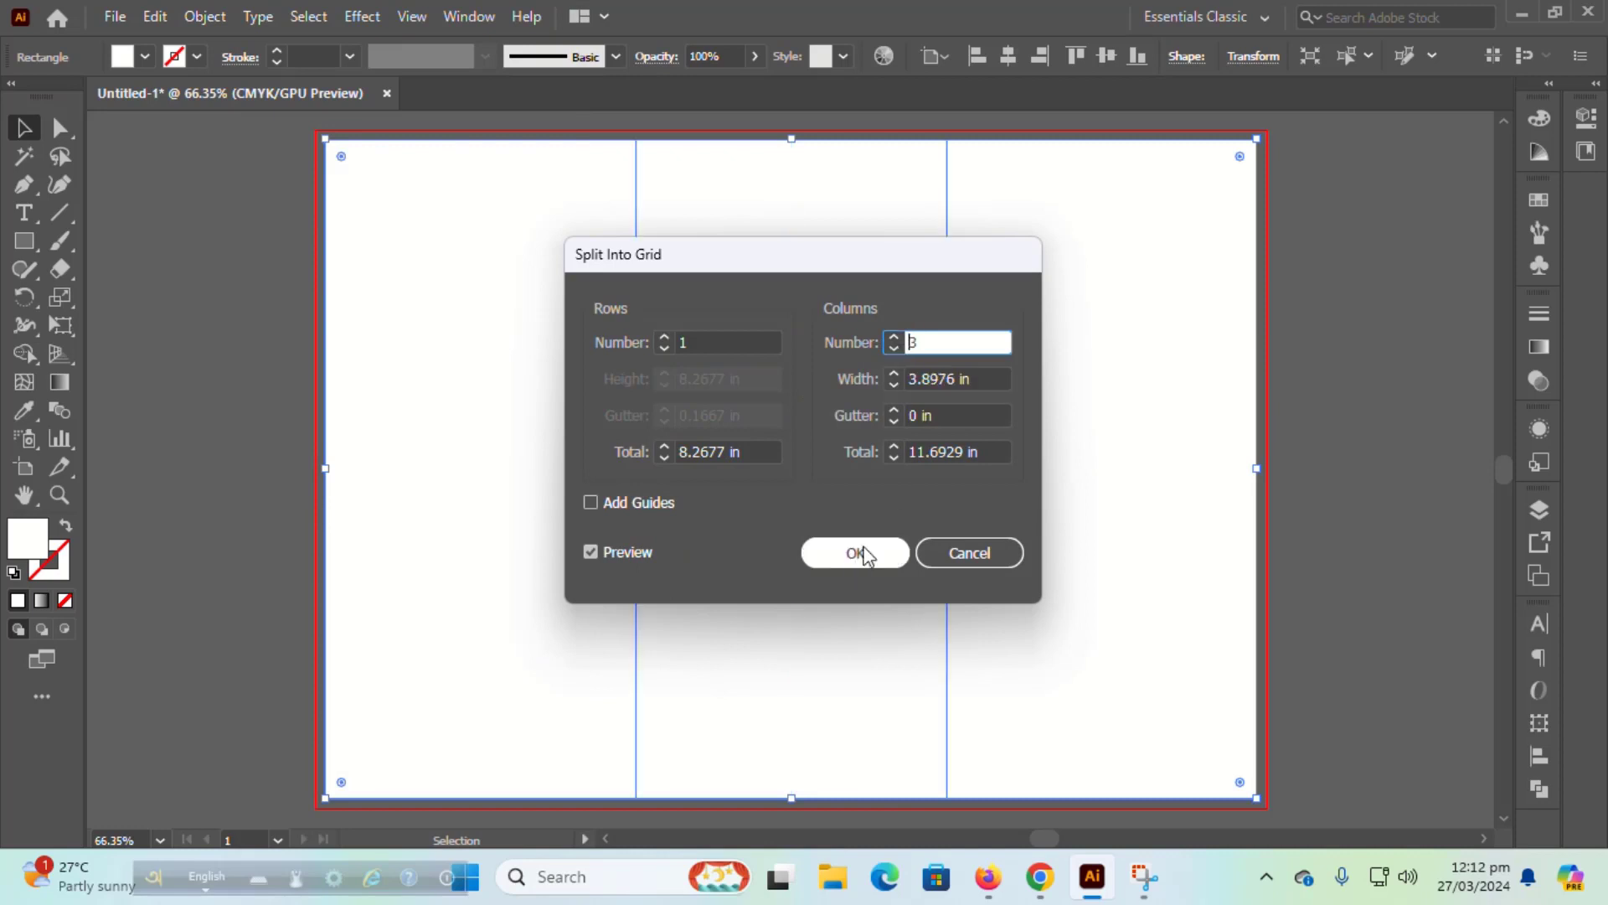
{"action": "left_click", "coordinate": [855, 553]}
Step: Offset the three panels by -0.125 in to create inset margins
{"action": "left_click", "coordinate": [205, 17]}
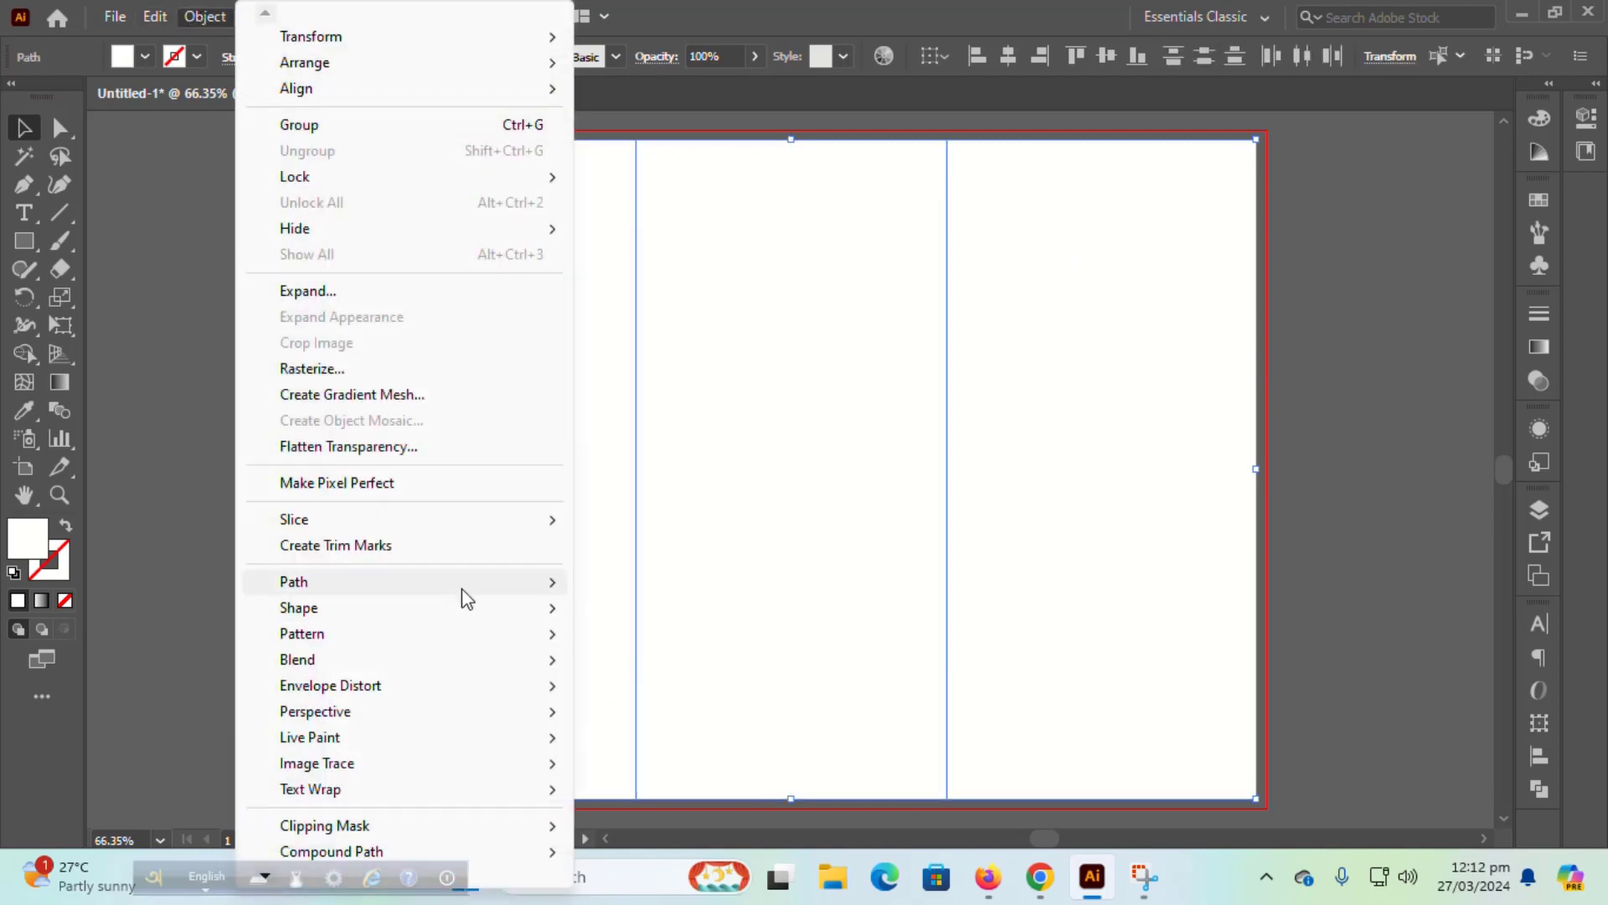
{"action": "mouse_move", "coordinate": [460, 586]}
{"action": "left_click", "coordinate": [664, 668]}
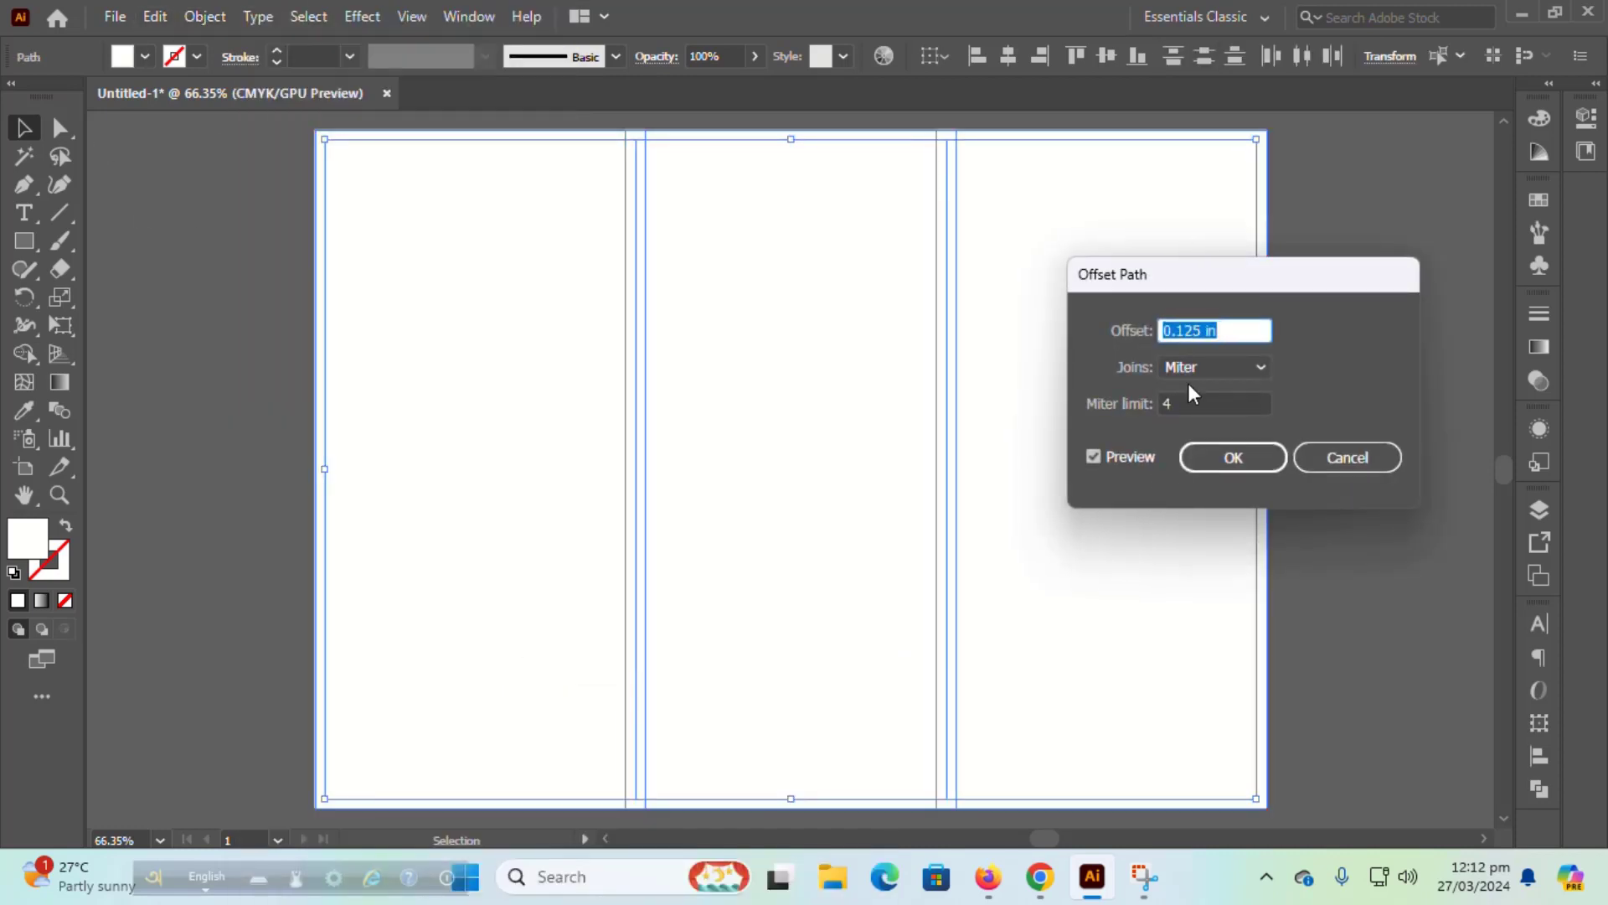
{"action": "type", "text": "0"}
{"action": "type", "text": "-0.125"}
{"action": "key", "text": "Tab"}
{"action": "left_click", "coordinate": [1233, 457]}
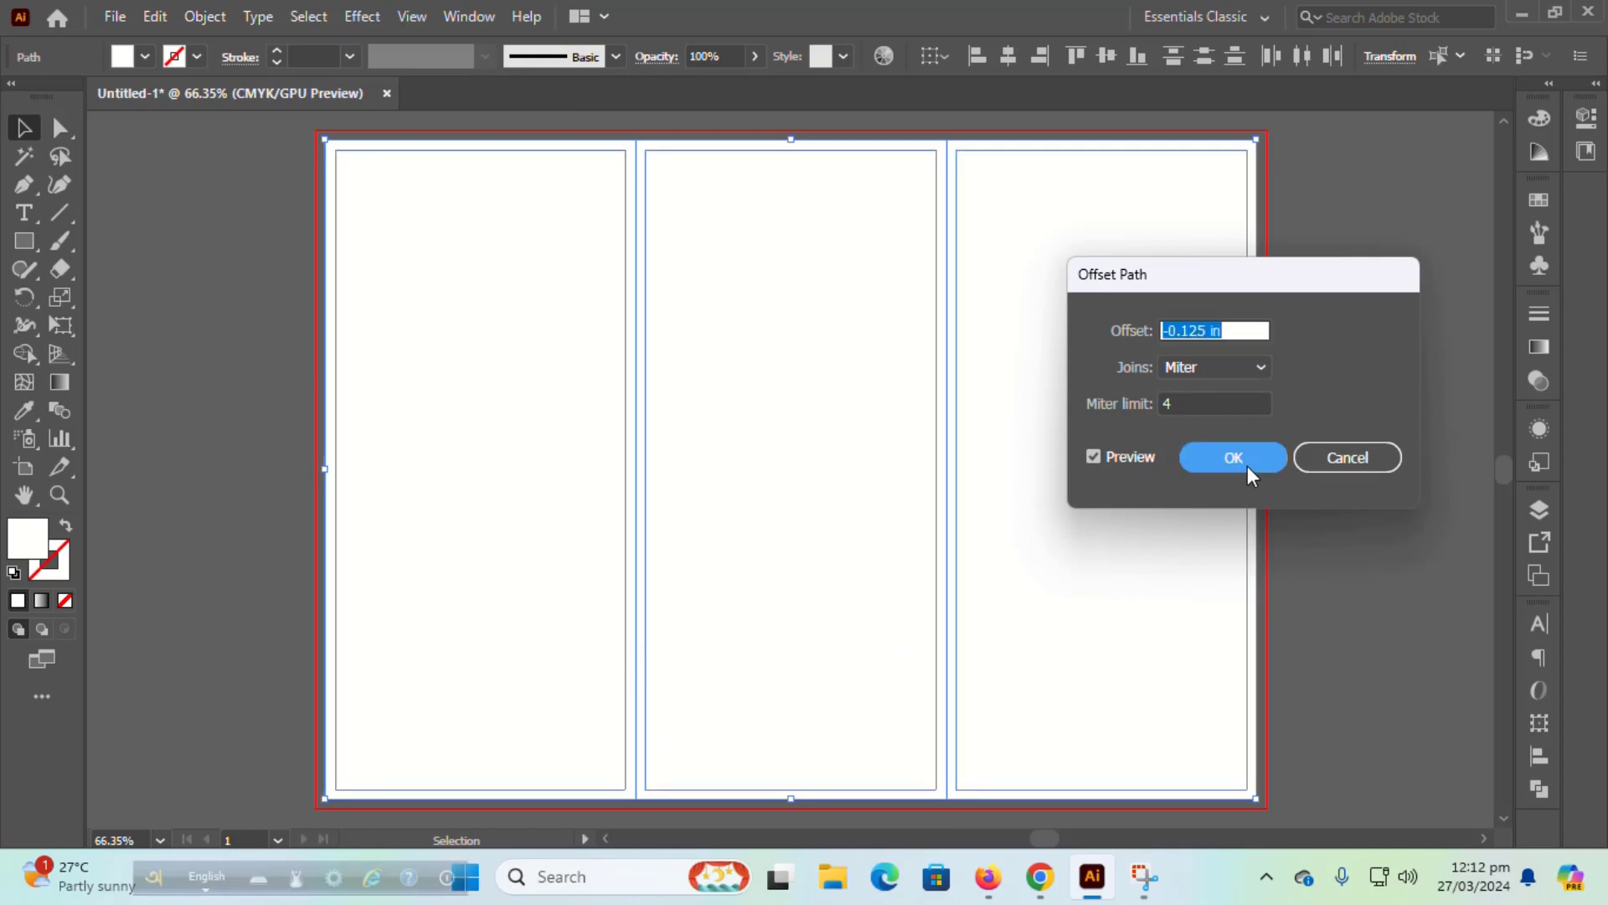
Step: Convert all the panel and margin shapes into guides
{"action": "left_click_drag", "start_coordinate": [269, 136], "coordinate": [1274, 821]}
{"action": "right_click", "coordinate": [668, 289]}
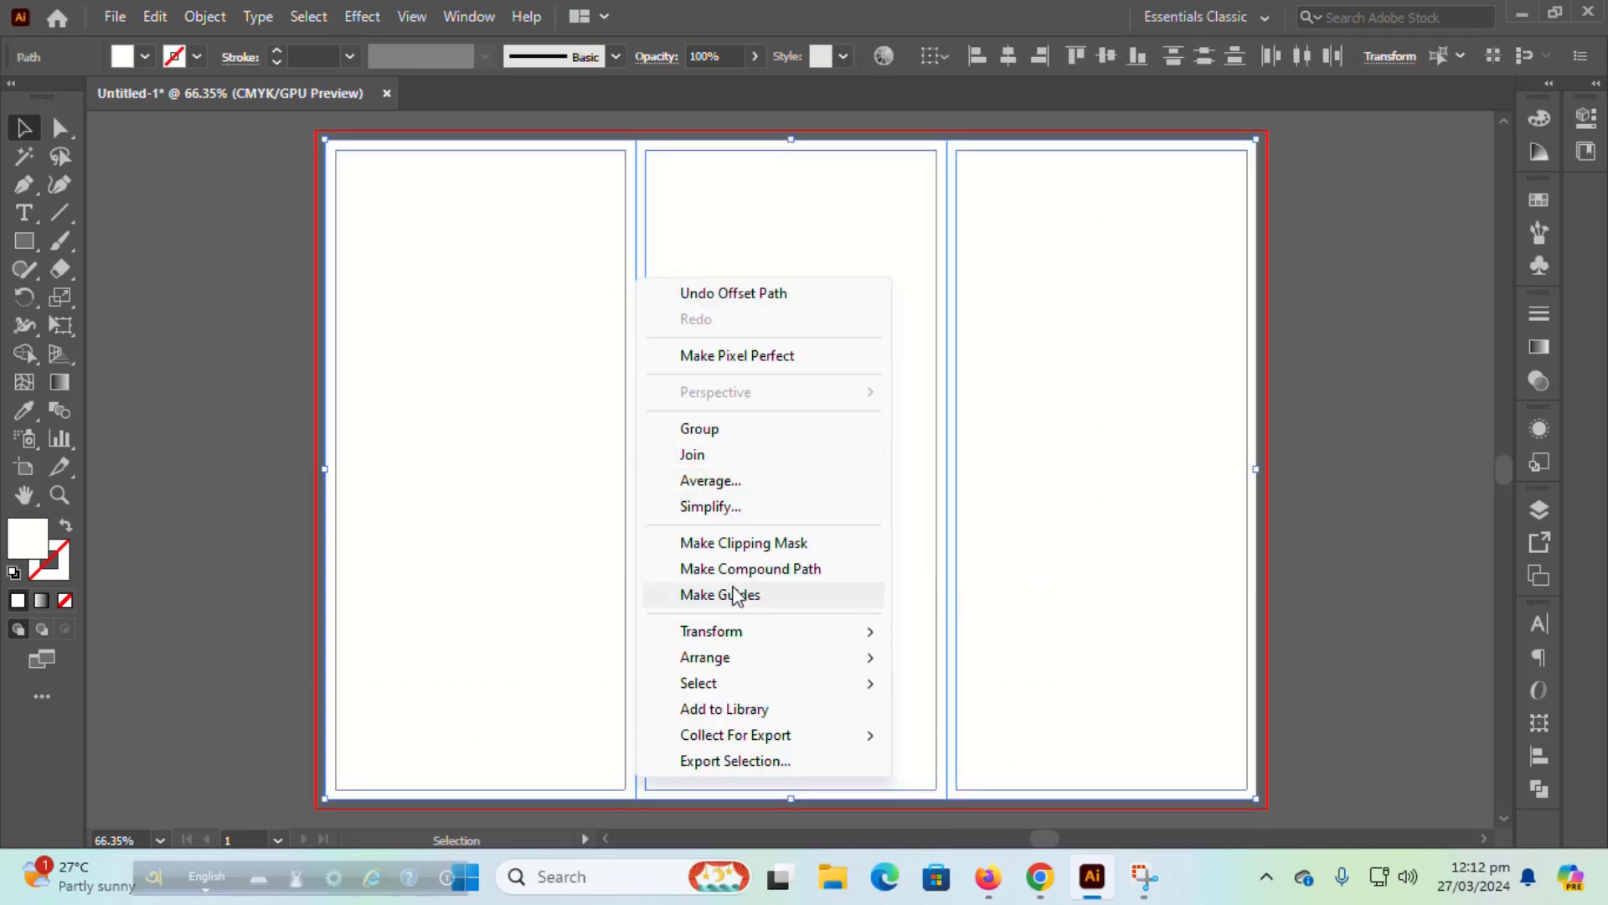
{"action": "left_click", "coordinate": [734, 593]}
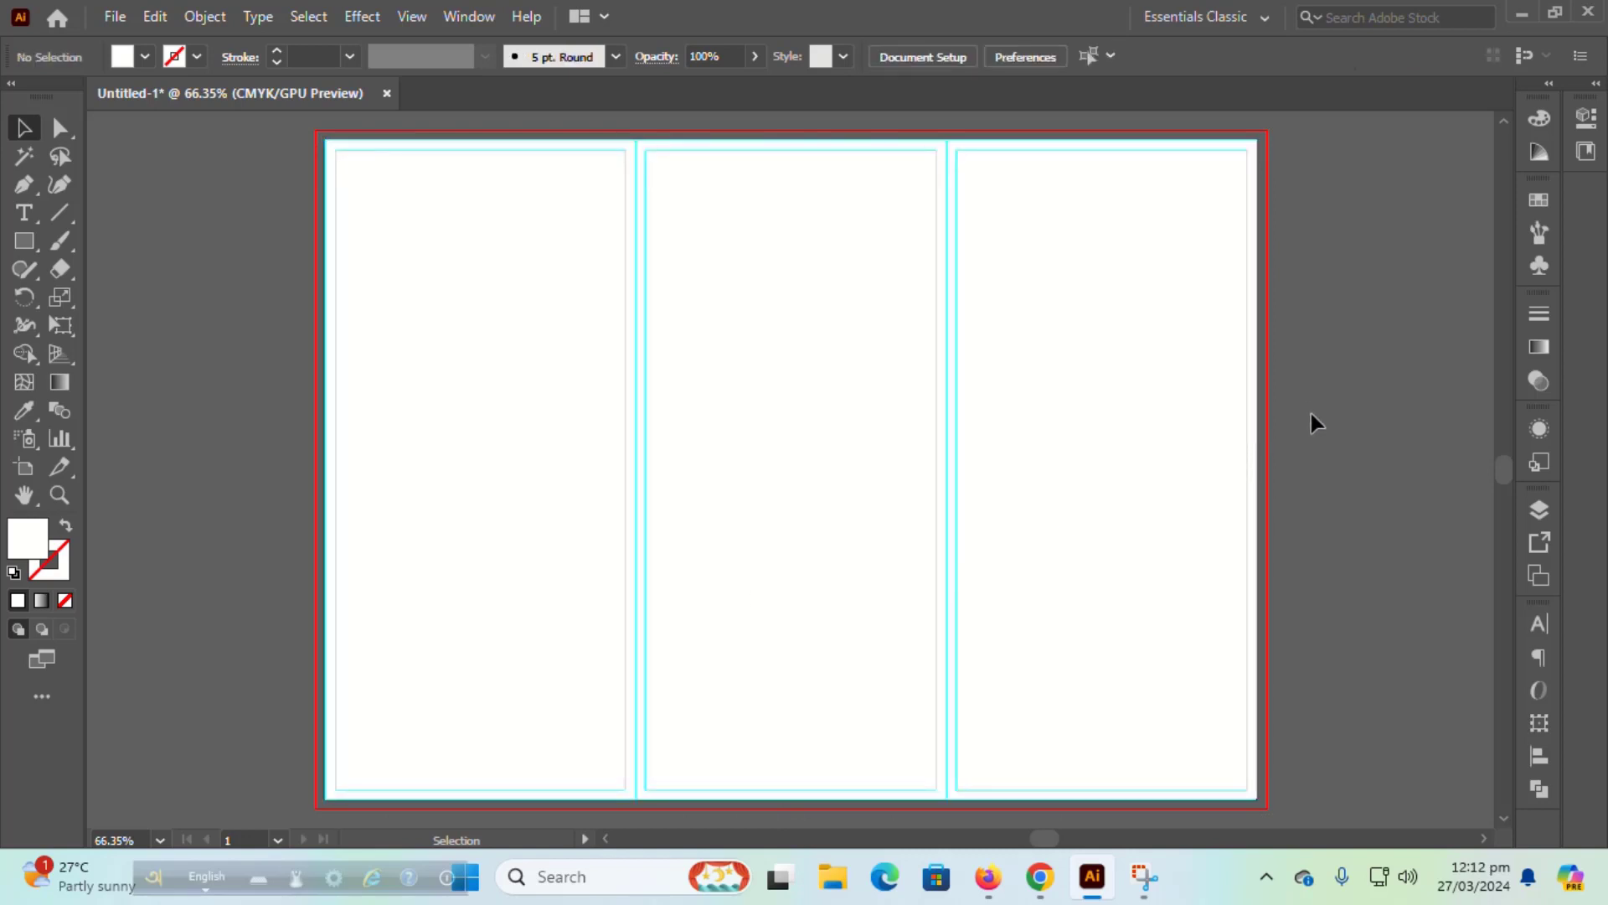
Step: Draw a closed wavy shape bleeding off the top-right corner with the Curvature tool
{"action": "left_click", "coordinate": [58, 184]}
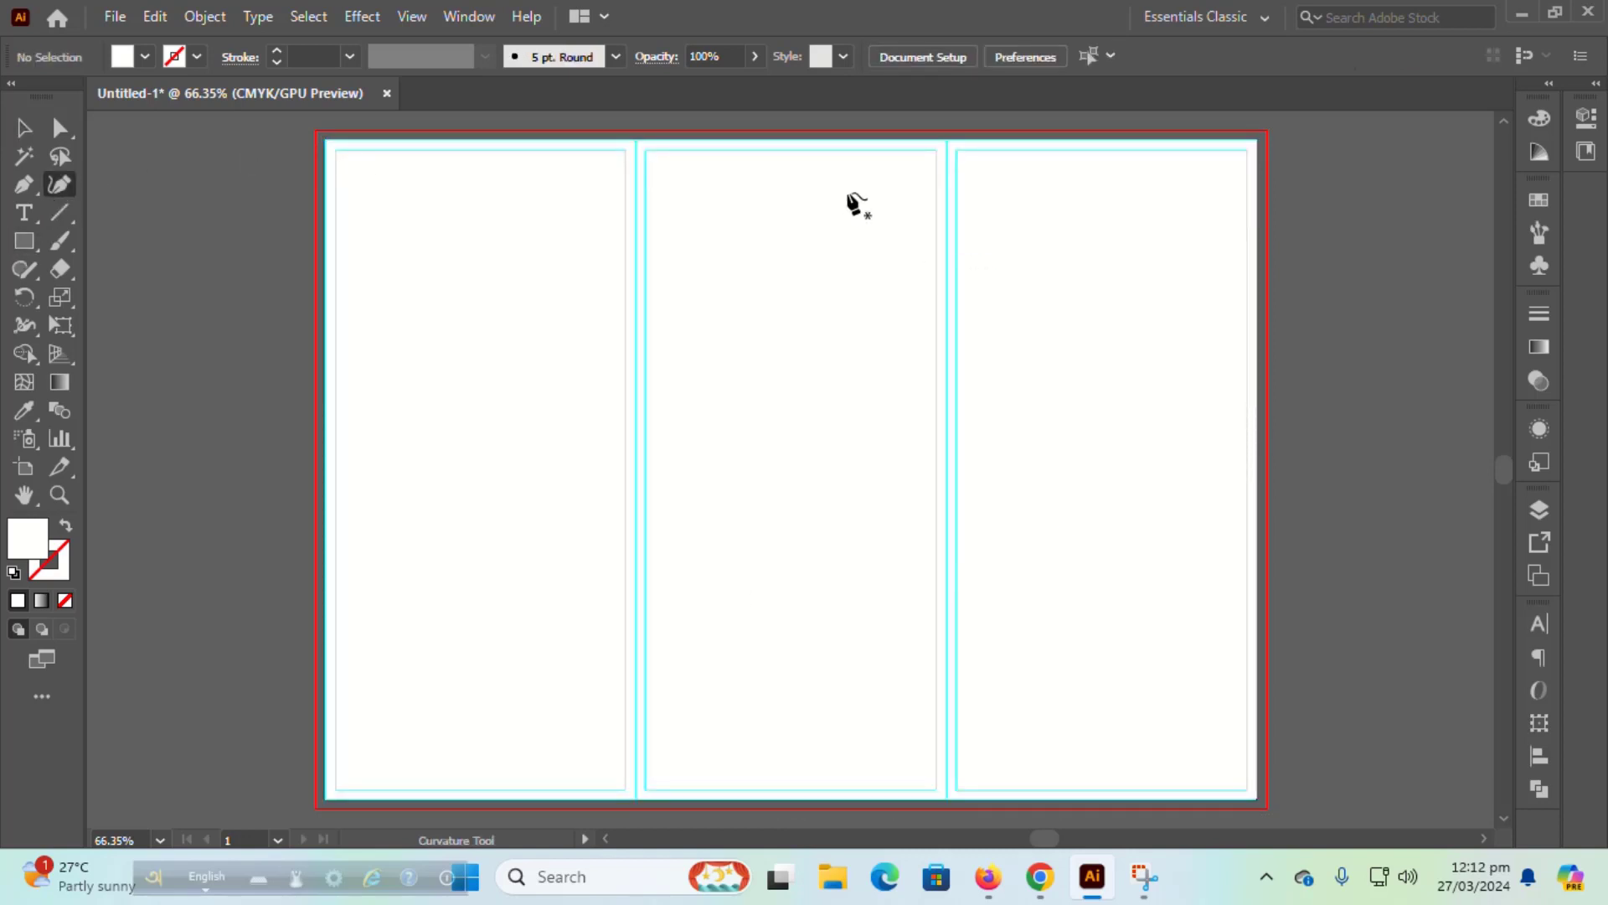
{"action": "left_click", "coordinate": [837, 119]}
{"action": "left_click", "coordinate": [977, 354]}
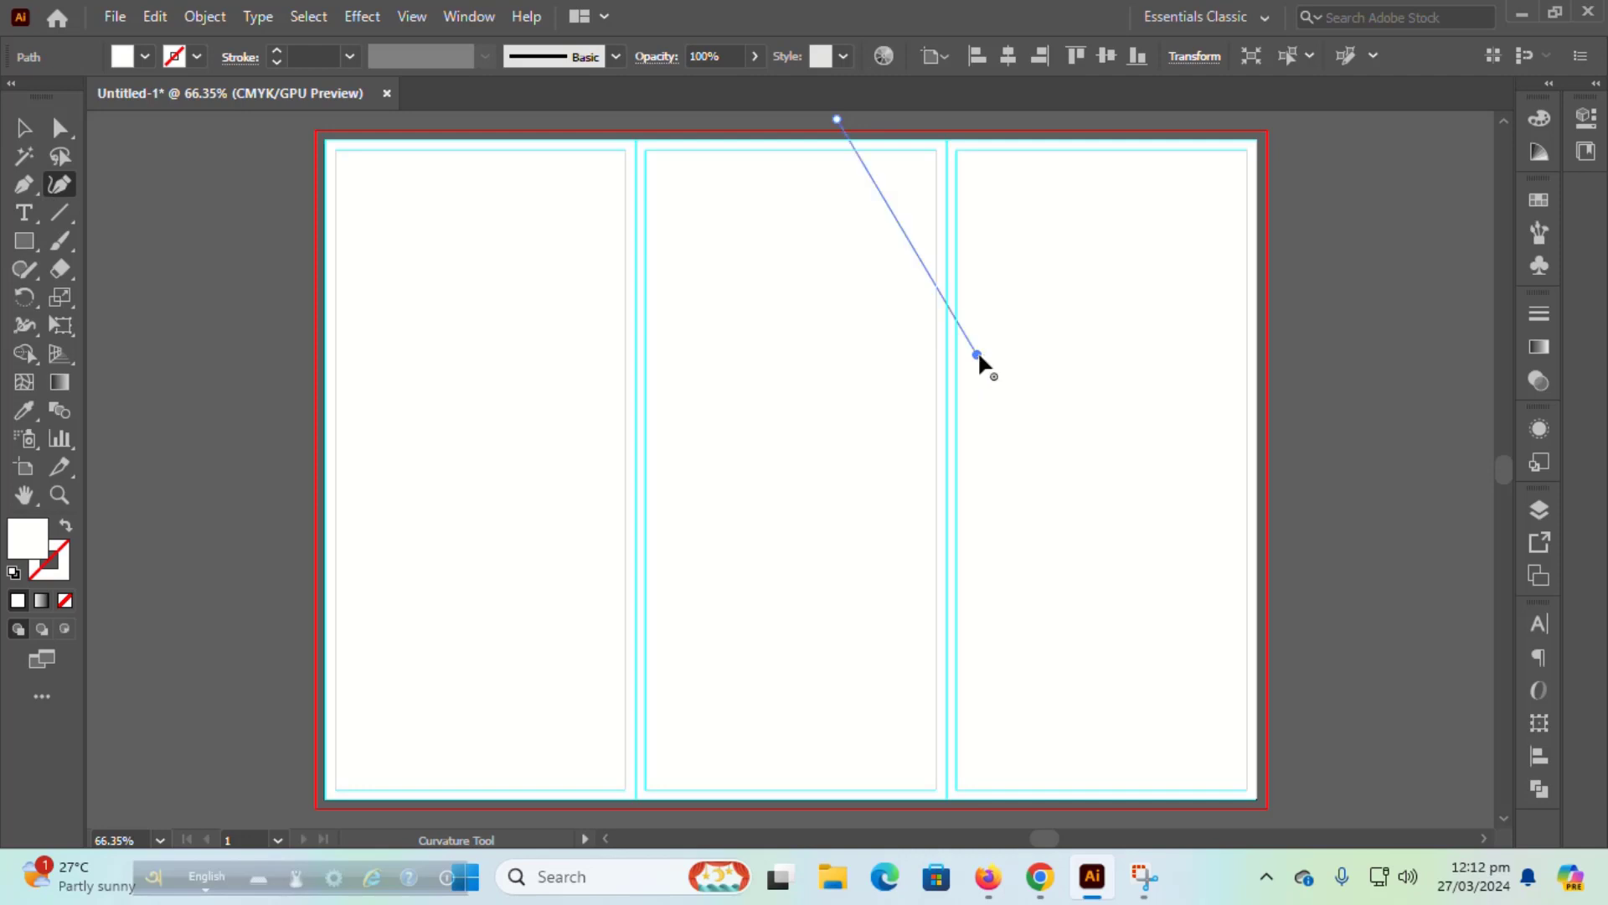
{"action": "left_click", "coordinate": [1166, 287]}
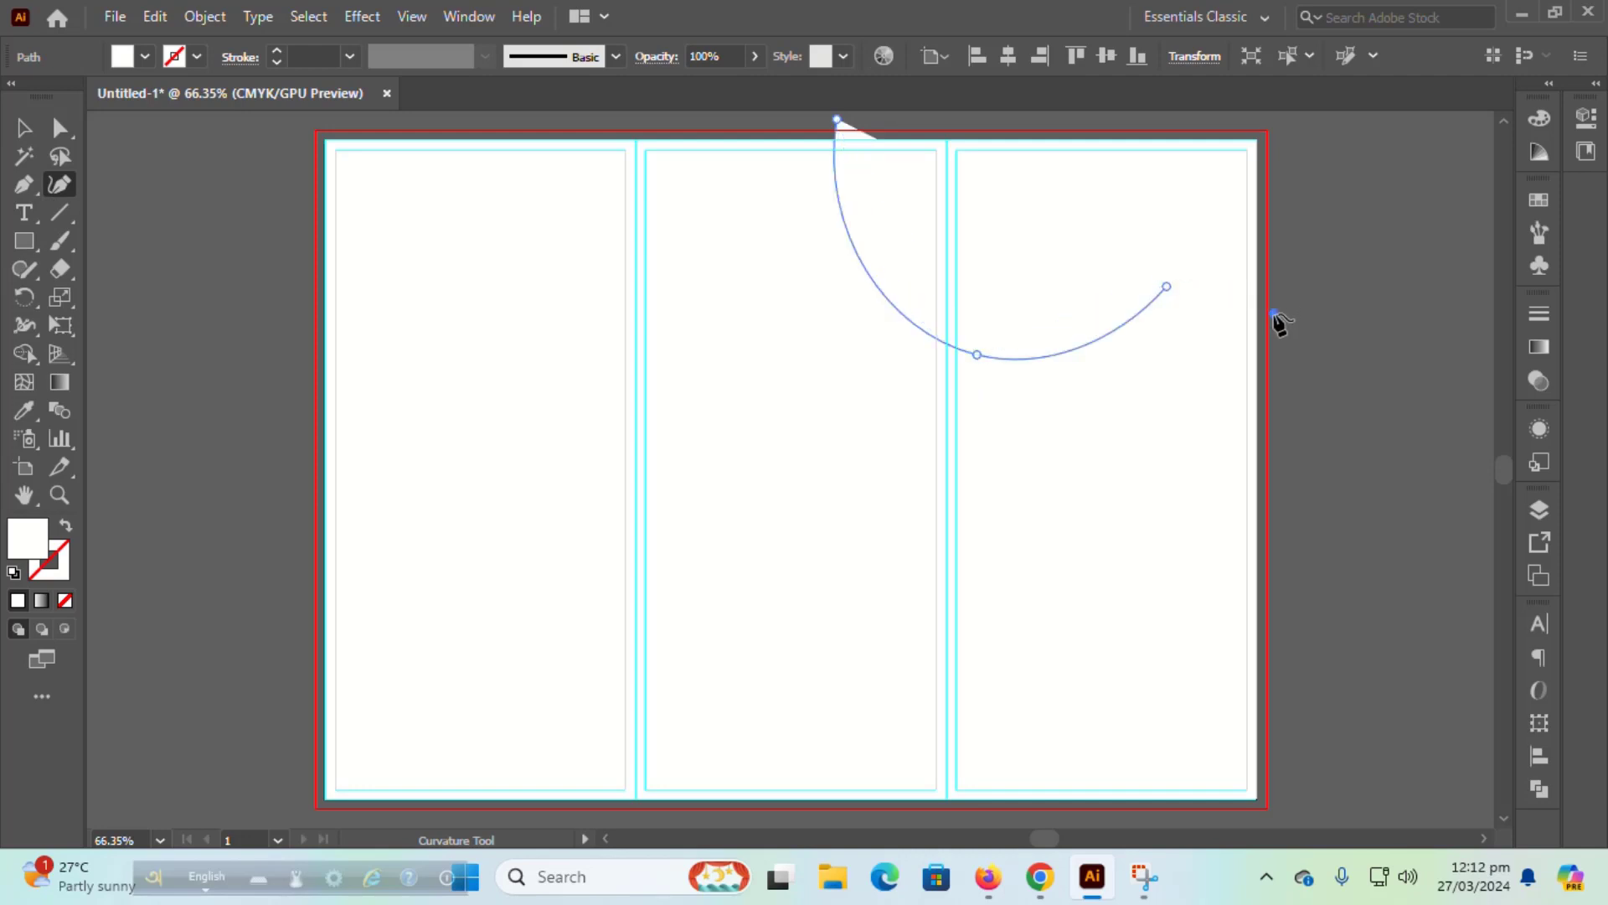
{"action": "left_click", "coordinate": [1275, 314]}
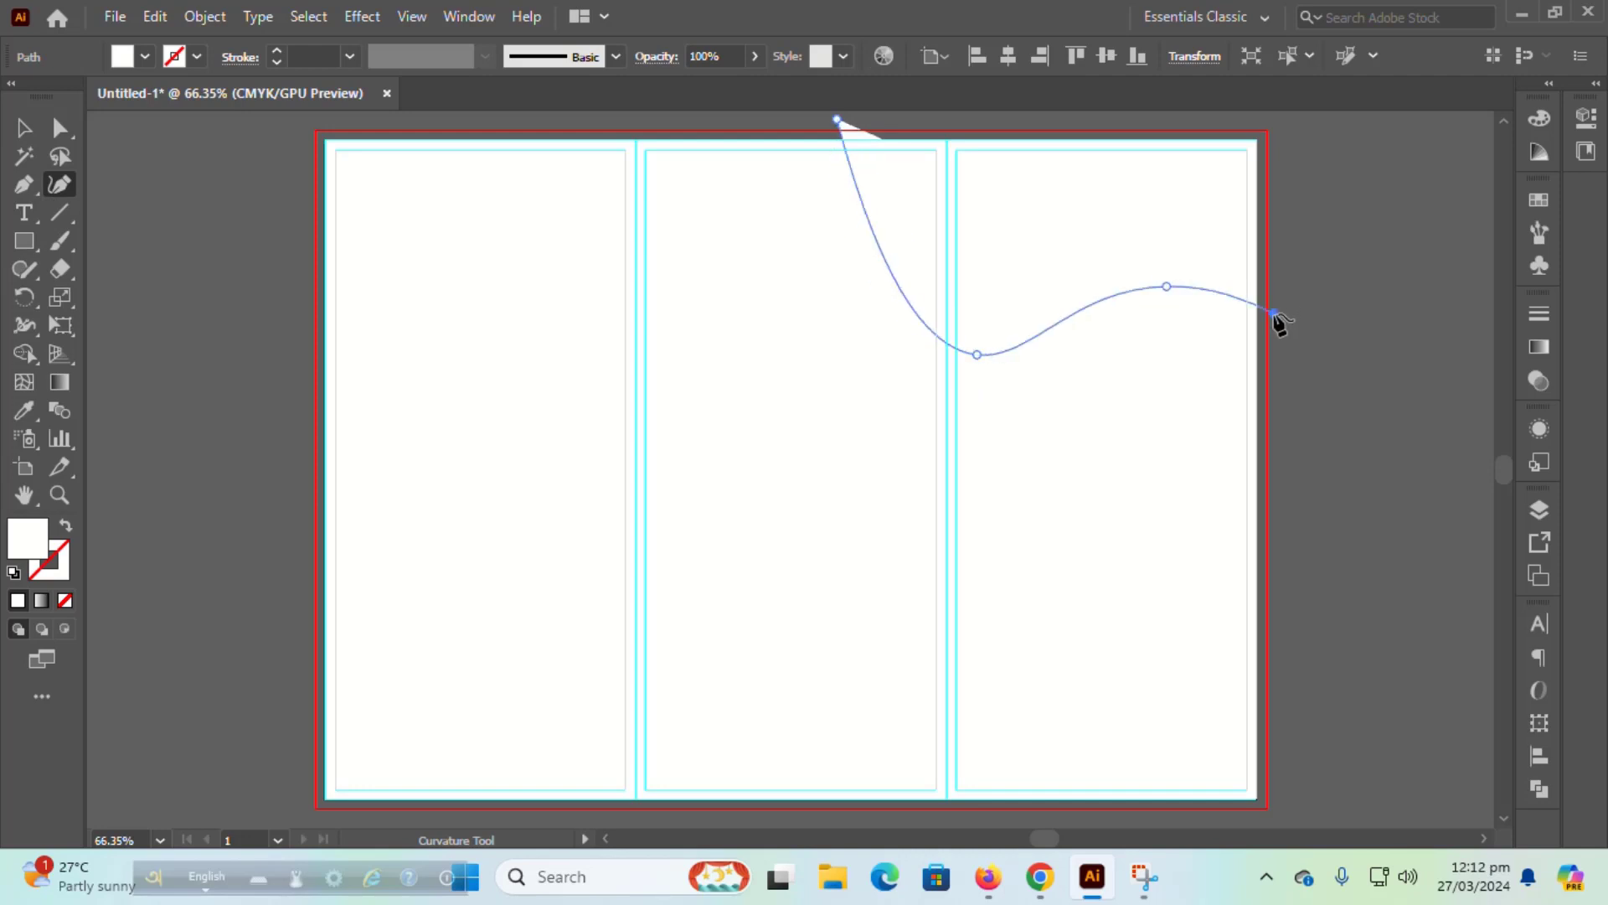
{"action": "left_click", "coordinate": [1284, 118]}
{"action": "left_click", "coordinate": [838, 120]}
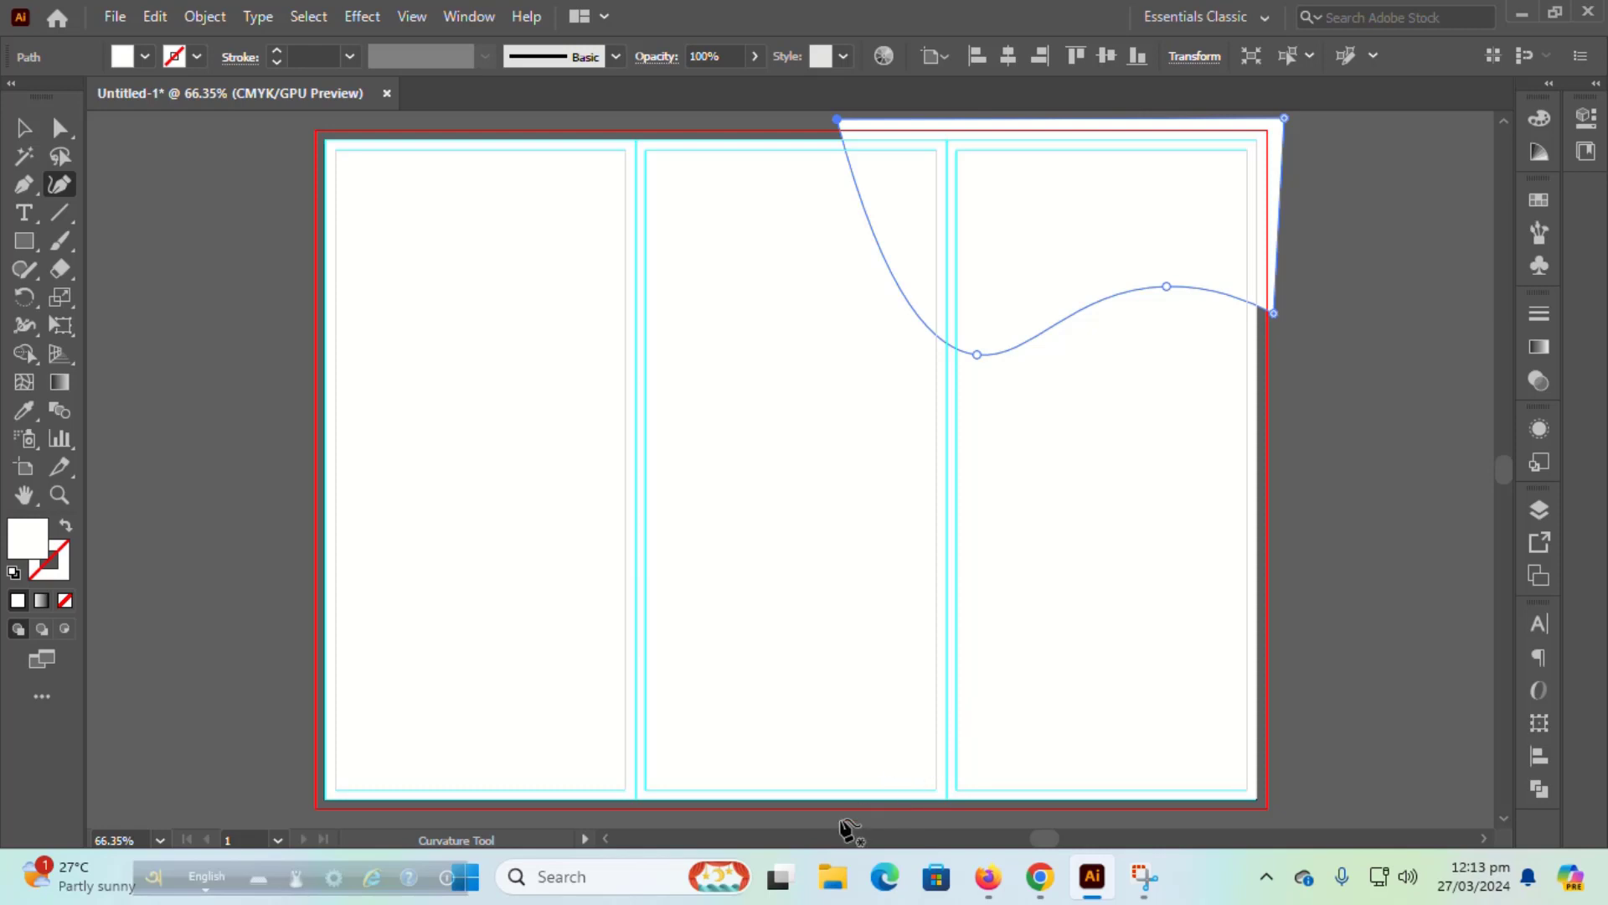
Step: Draw a closed wave shape along the bottom-right edge of the artboard
{"action": "left_click", "coordinate": [856, 819]}
{"action": "left_click", "coordinate": [912, 747]}
{"action": "left_click", "coordinate": [1004, 761]}
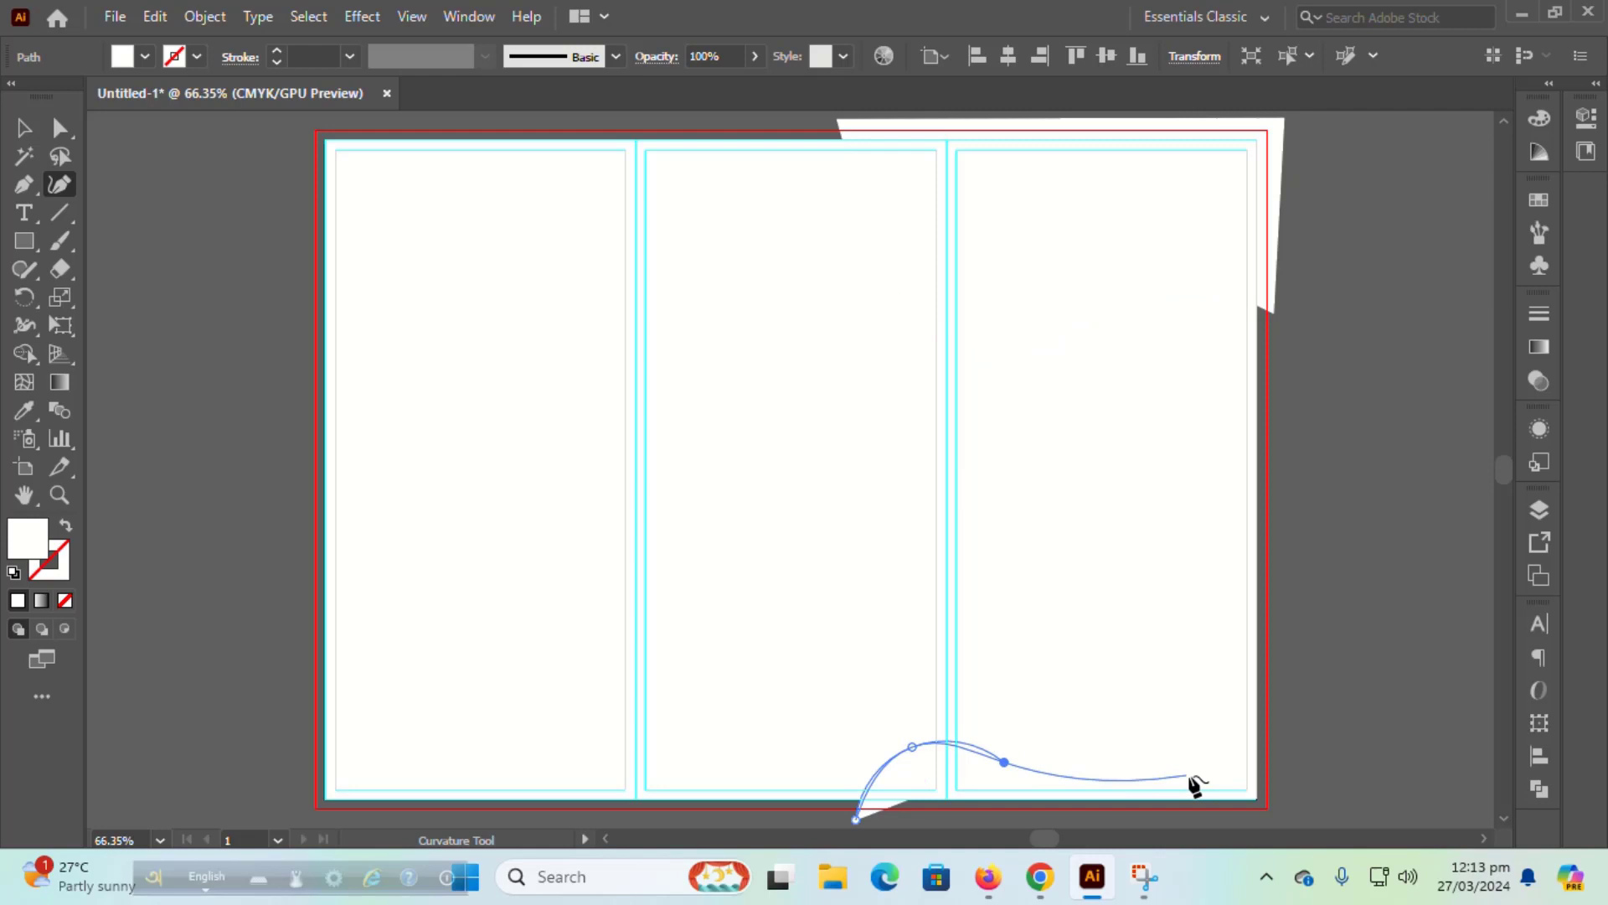
{"action": "left_click", "coordinate": [1280, 746]}
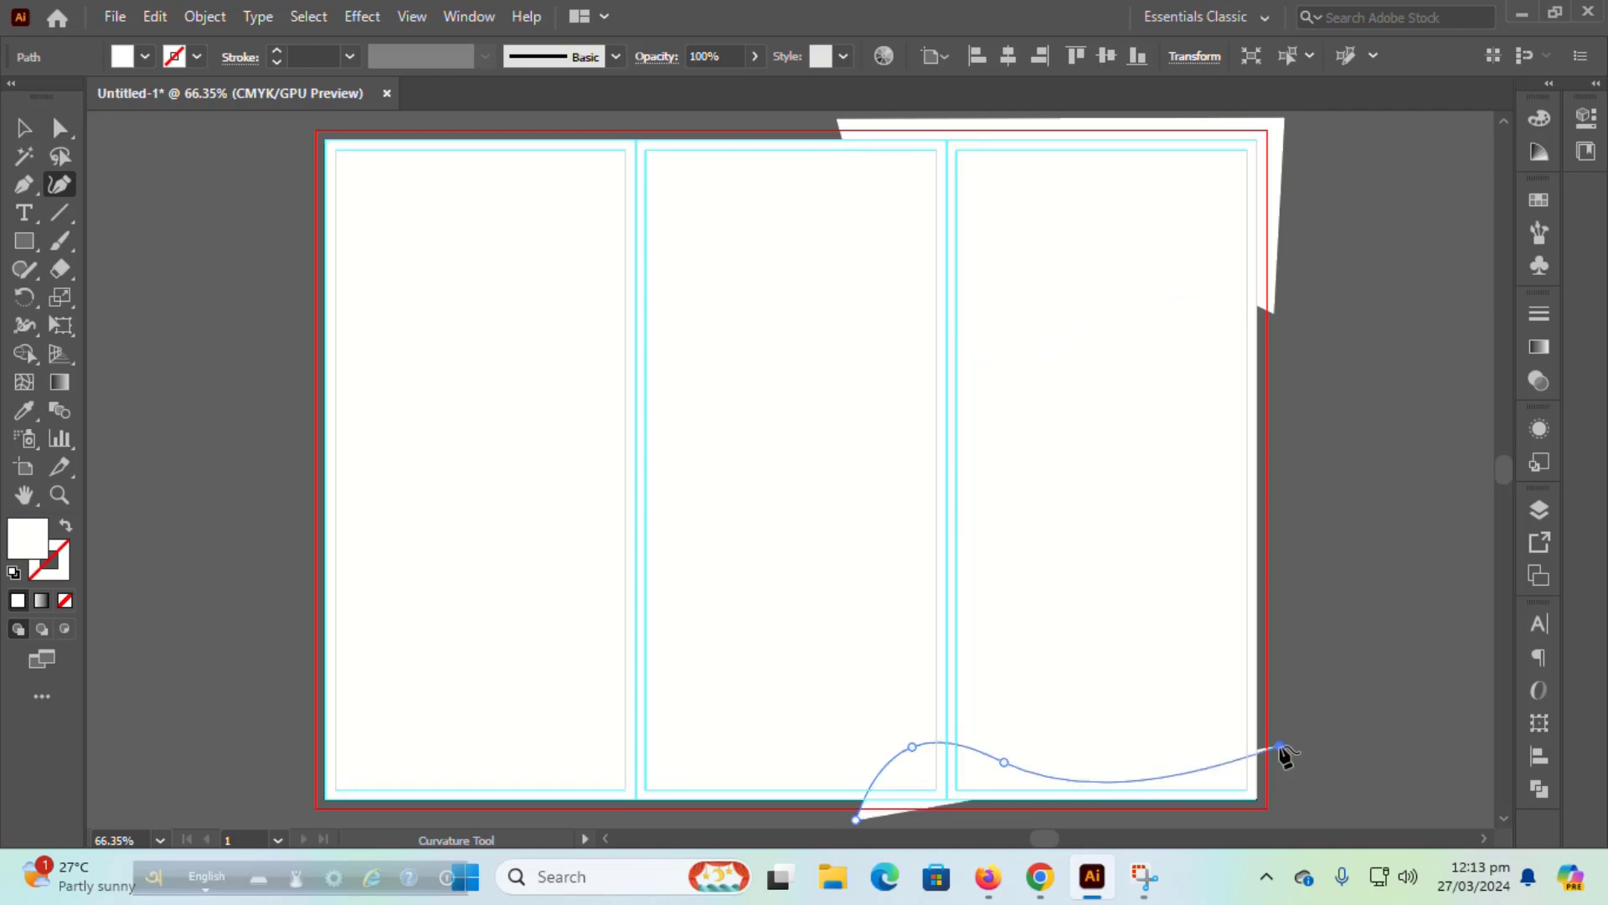
{"action": "scroll", "coordinate": [1281, 754], "scroll_direction": "down", "scroll_amount": 2}
{"action": "left_click", "coordinate": [1280, 691]}
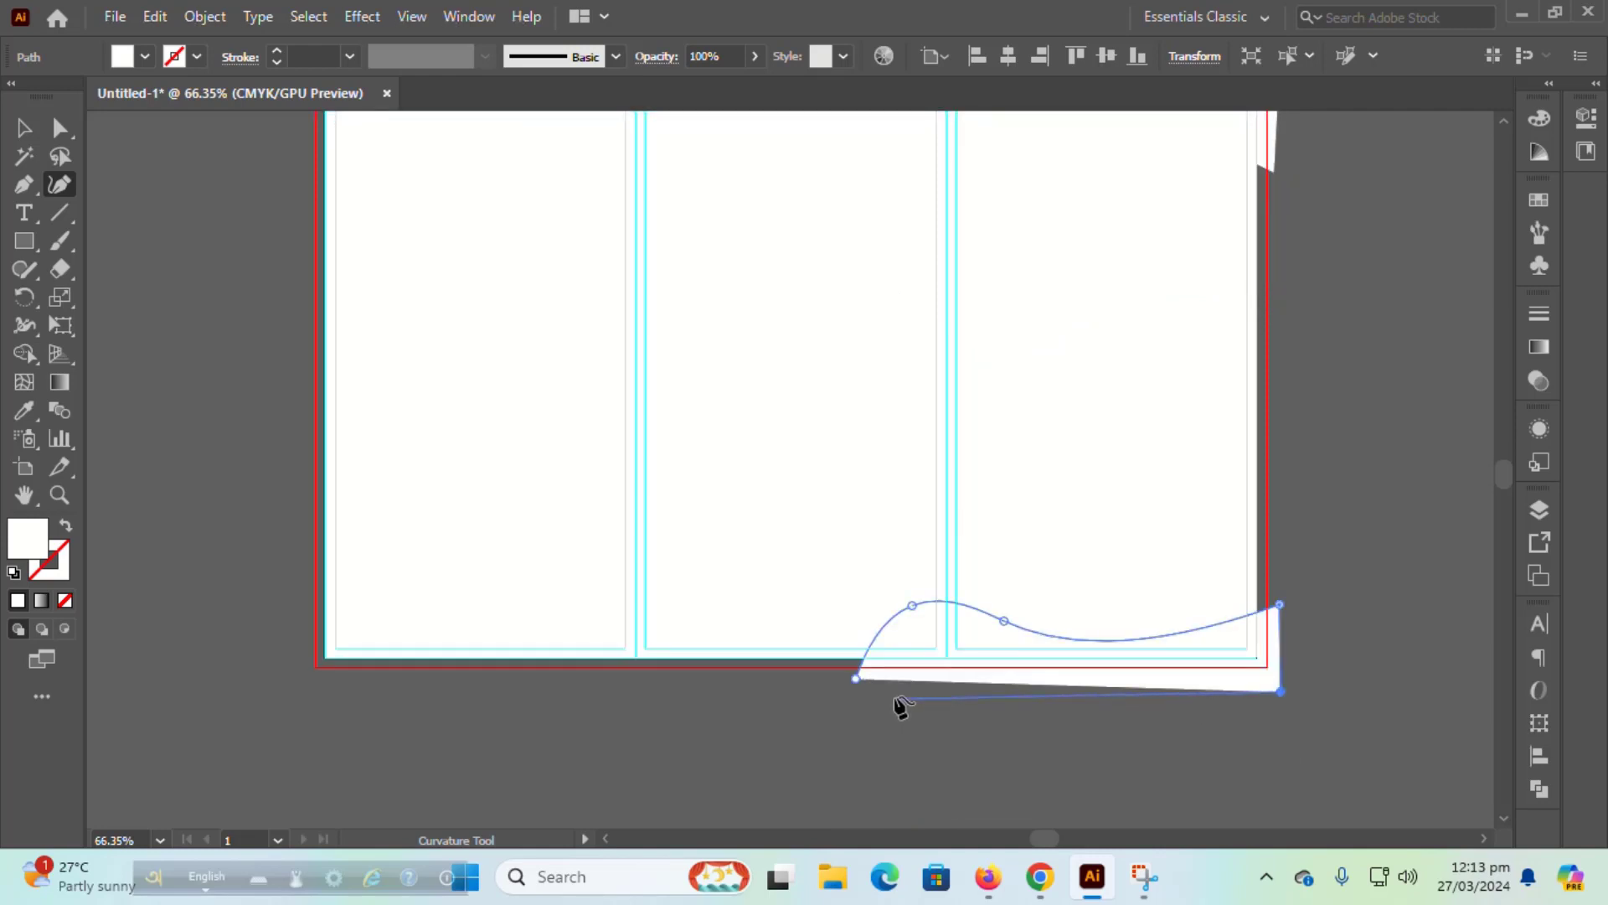
{"action": "left_click", "coordinate": [857, 678]}
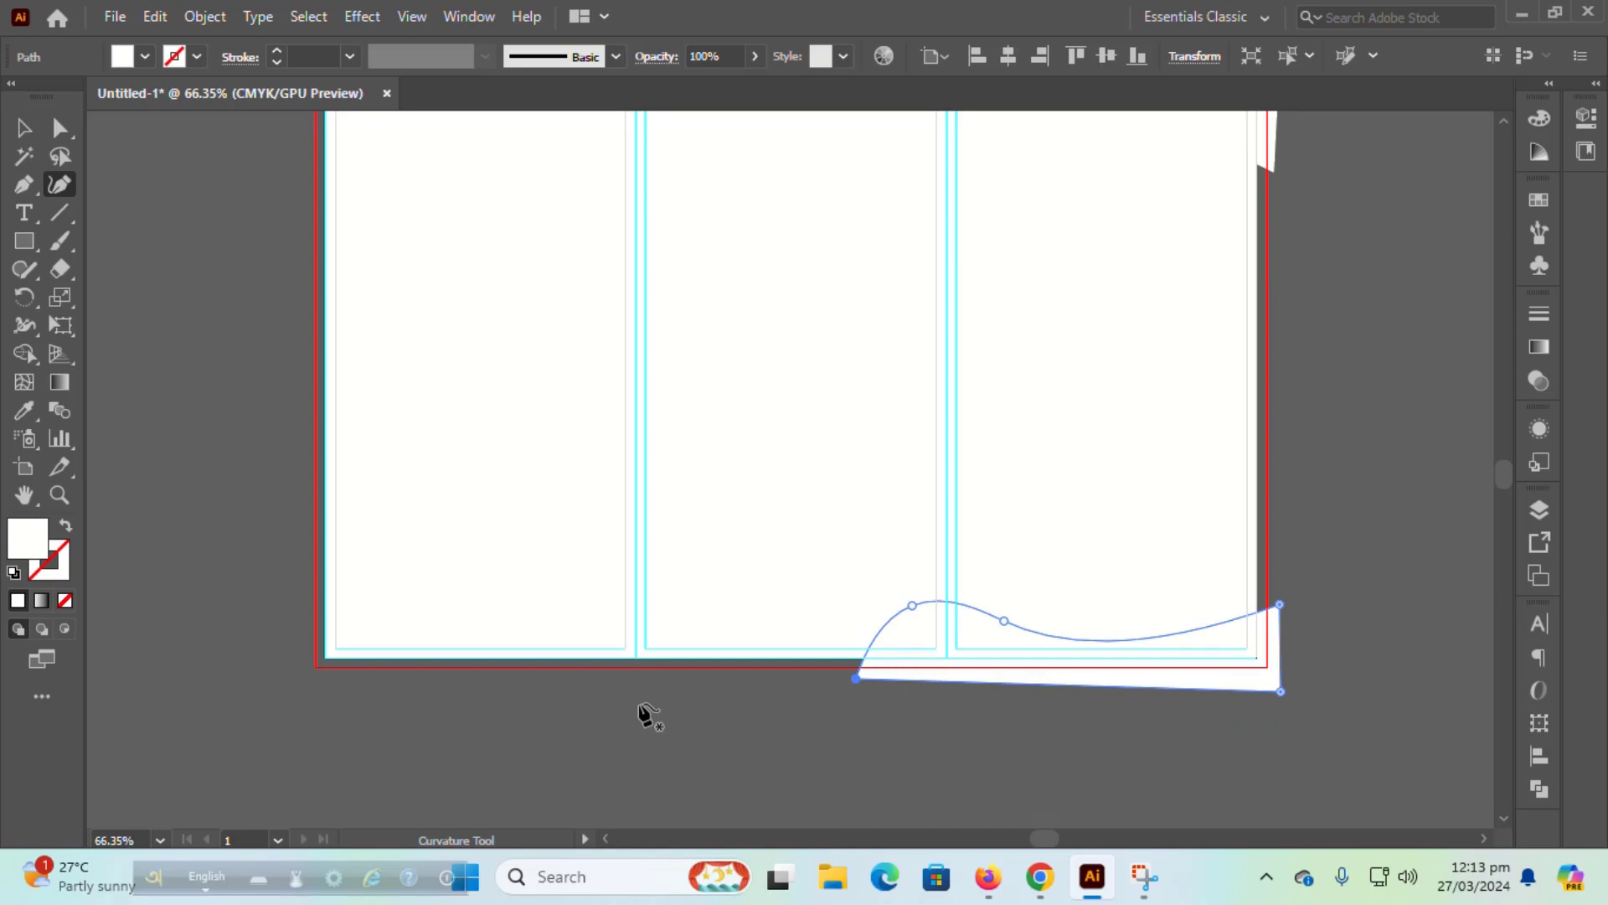
{"action": "scroll", "coordinate": [649, 716], "scroll_direction": "up", "scroll_amount": 1}
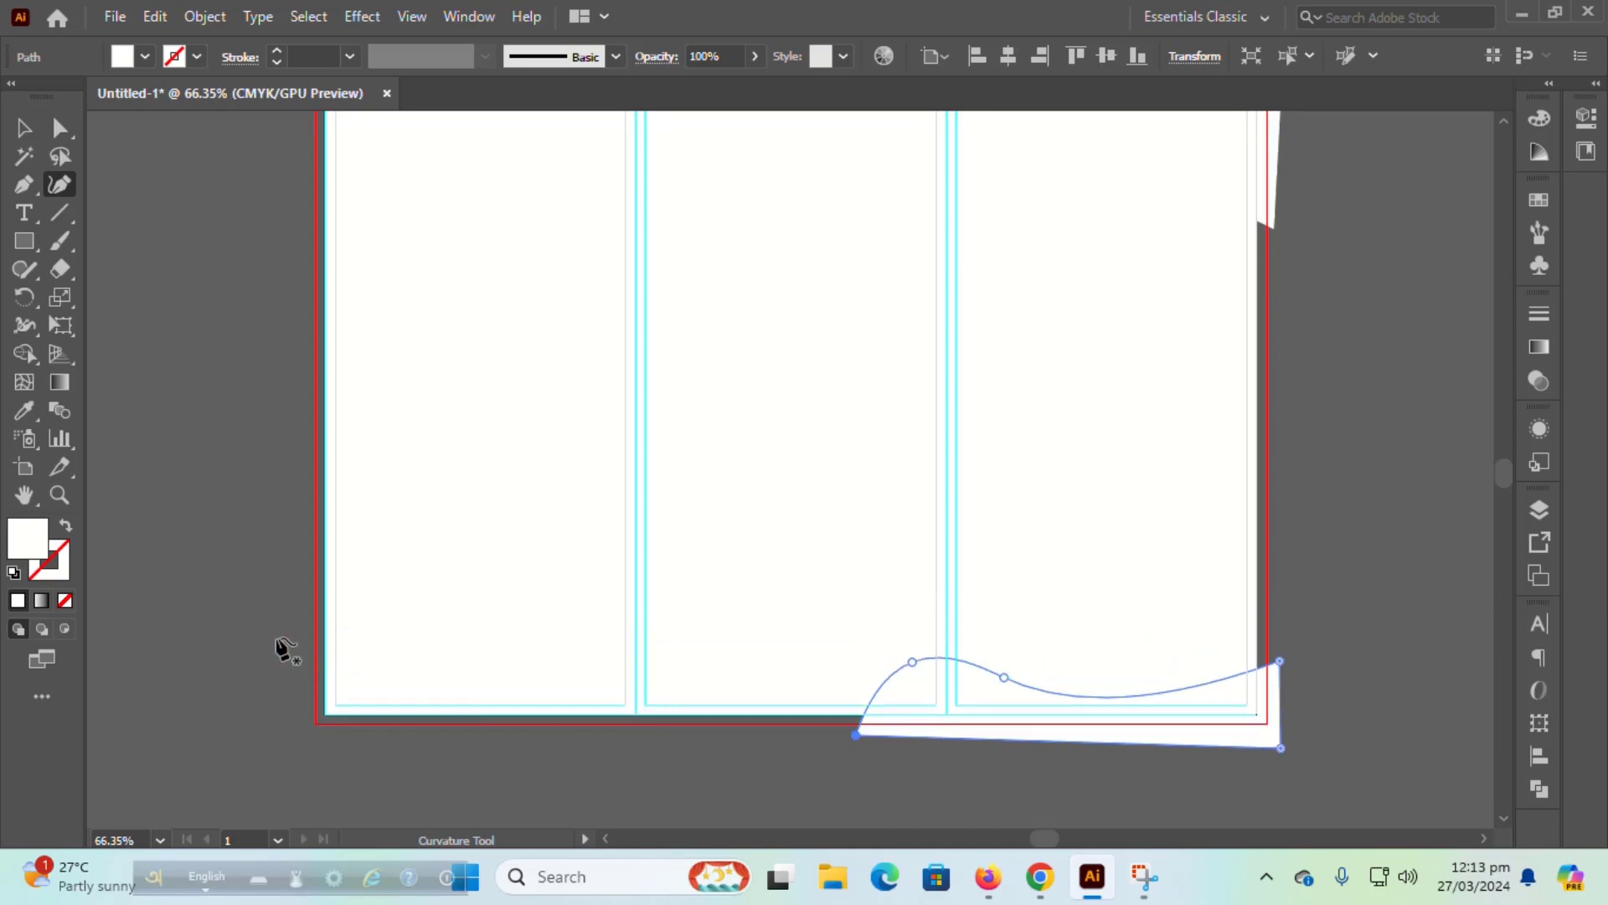
Step: Draw a closed arched shape at the bottom-left corner of the artboard
{"action": "left_click", "coordinate": [277, 594]}
{"action": "left_click", "coordinate": [659, 527]}
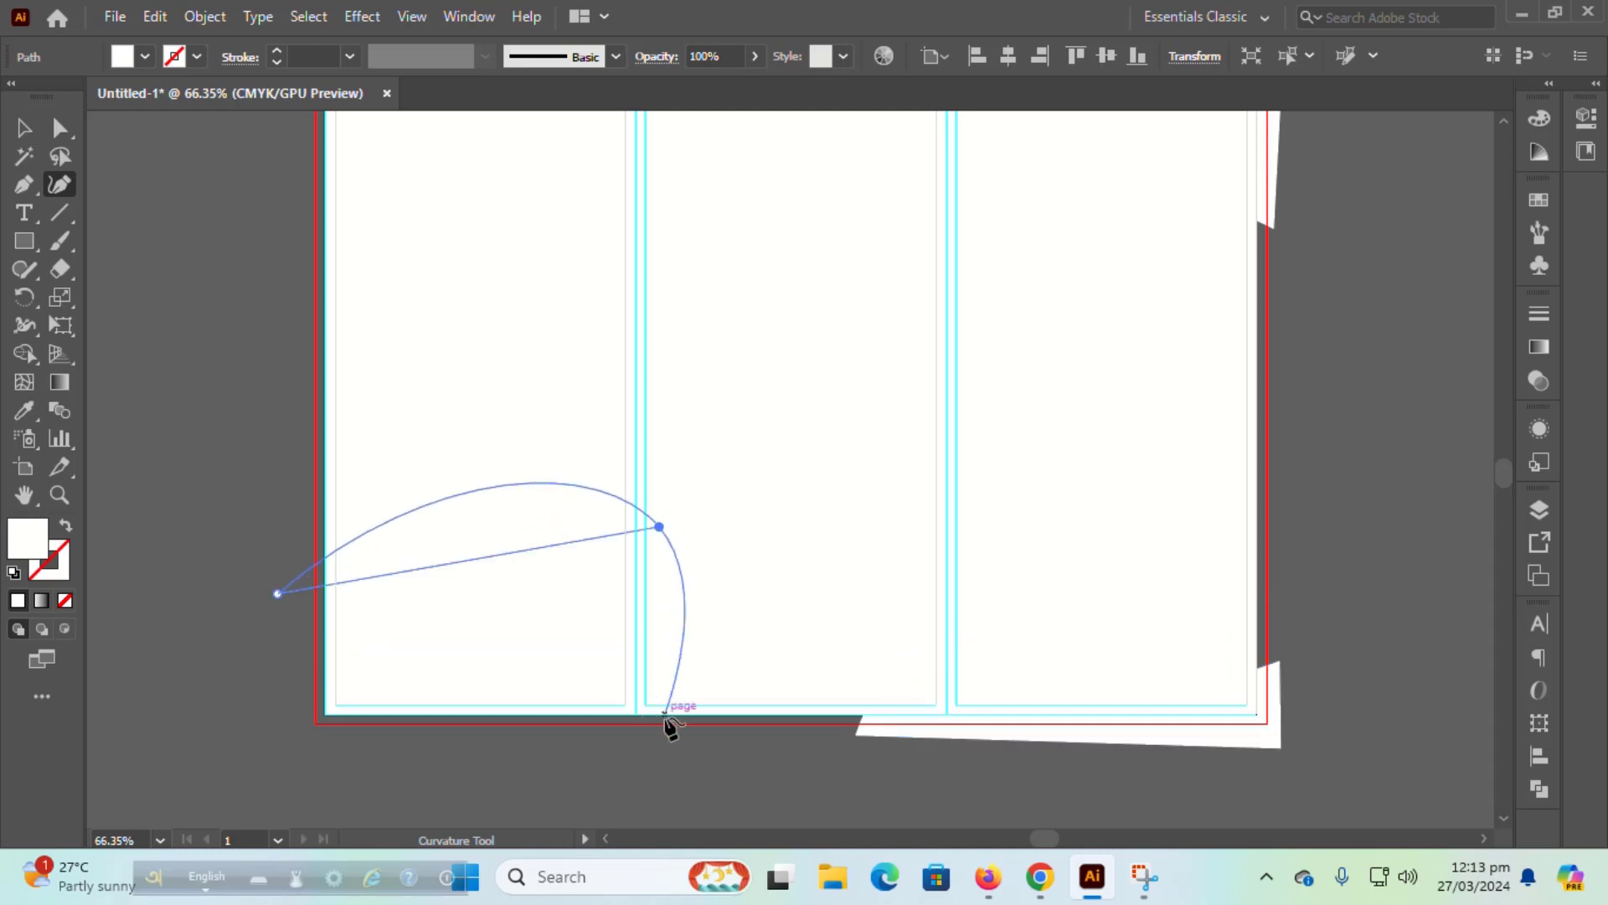
{"action": "left_click", "coordinate": [719, 731]}
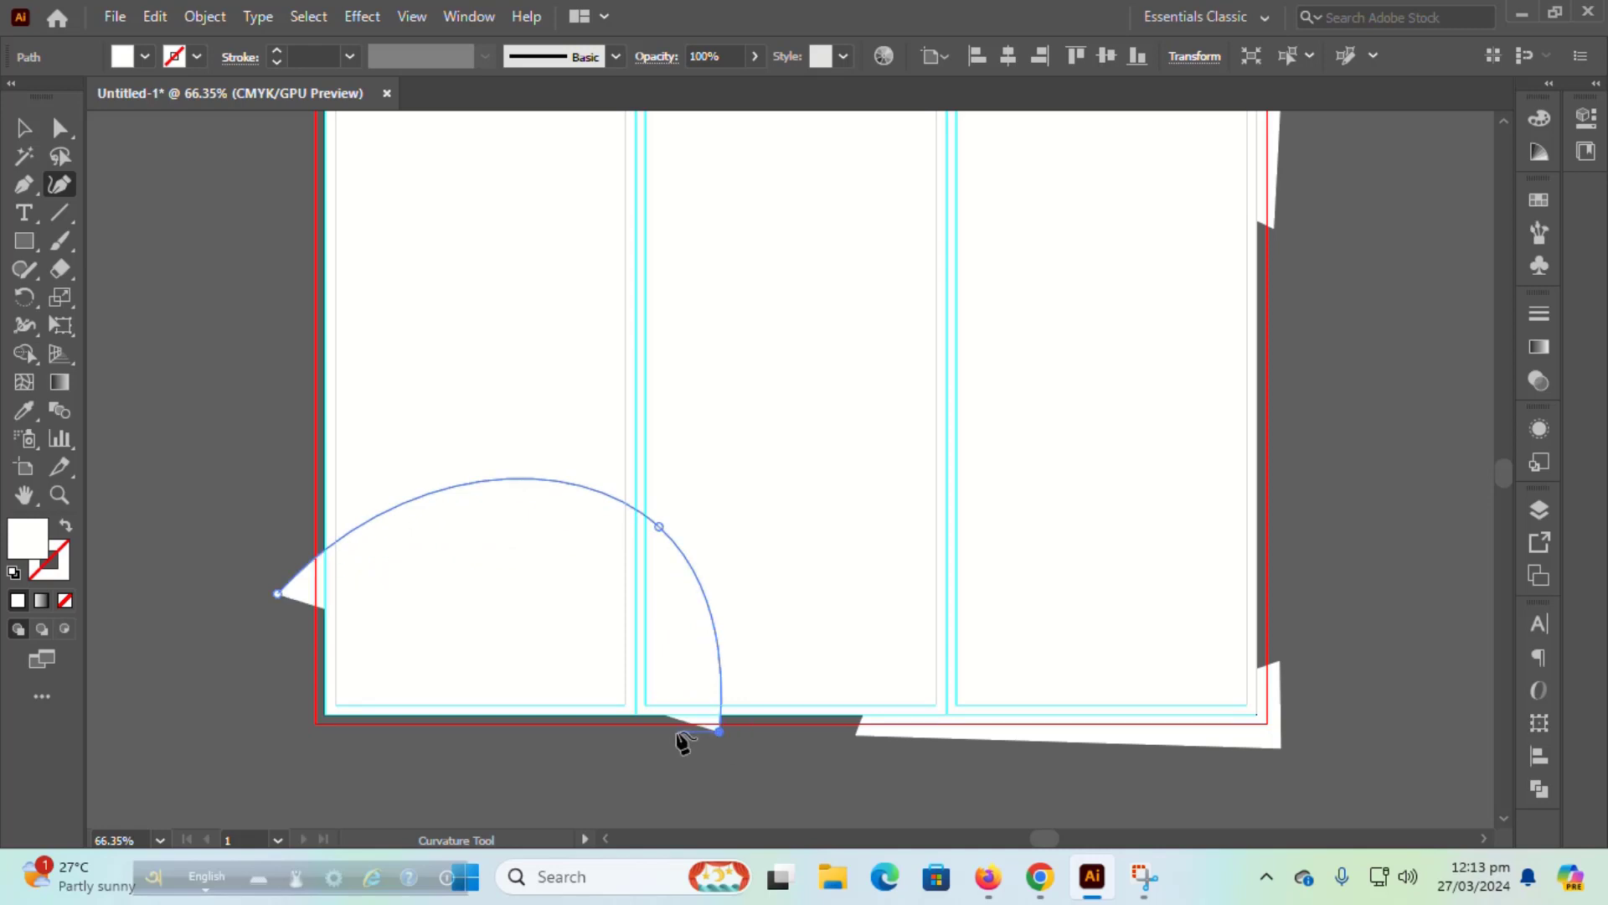
{"action": "left_click", "coordinate": [277, 731]}
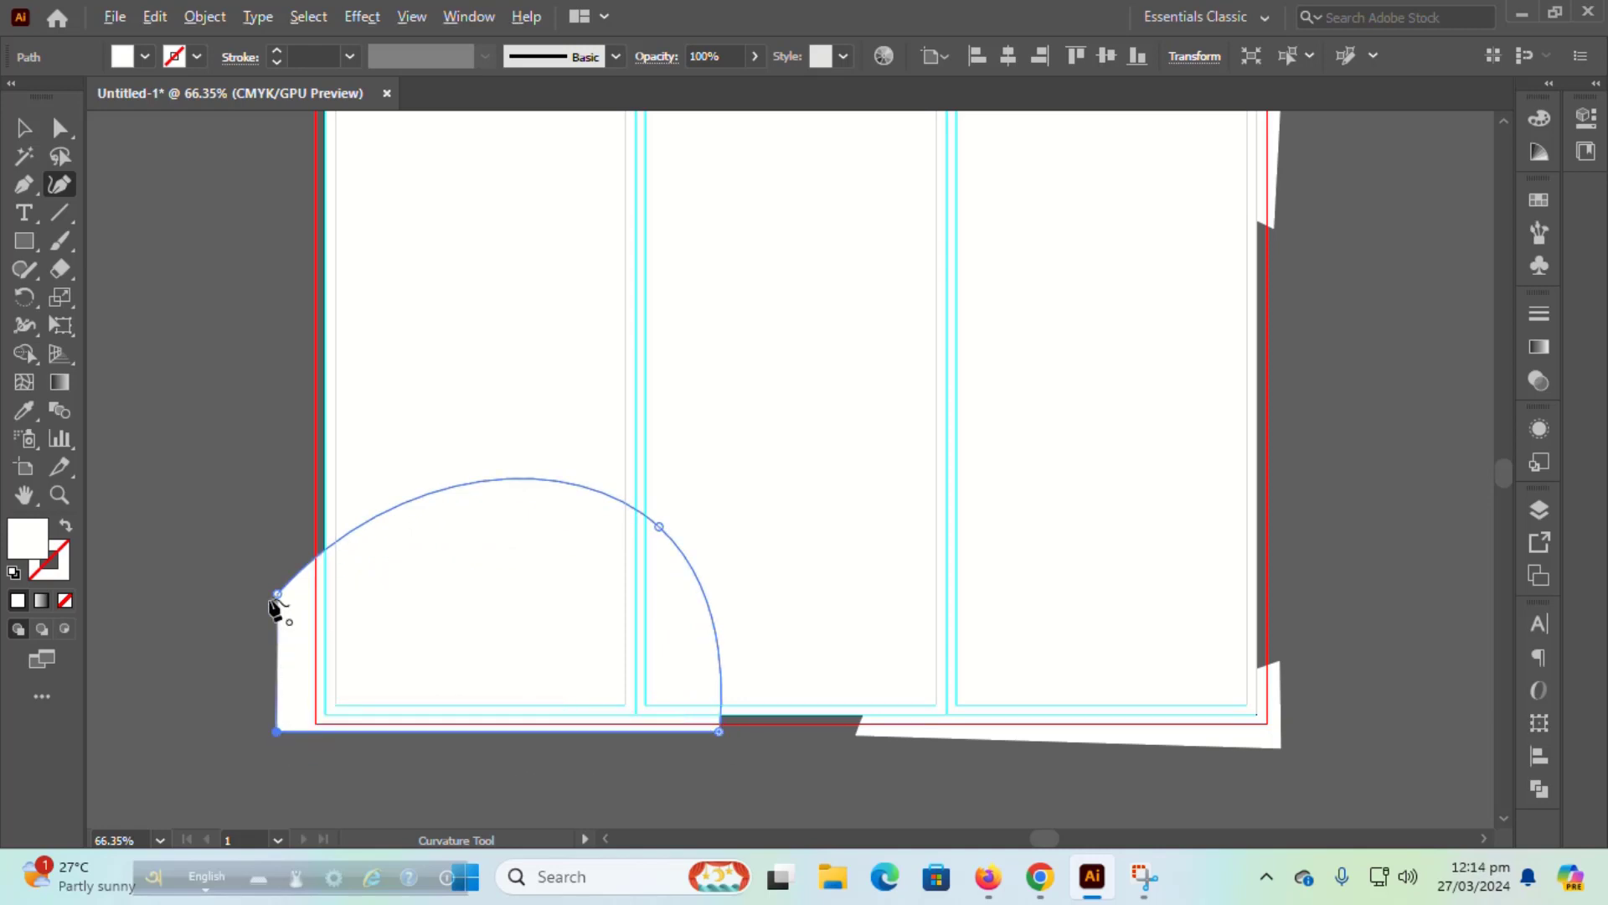
{"action": "left_click", "coordinate": [277, 594]}
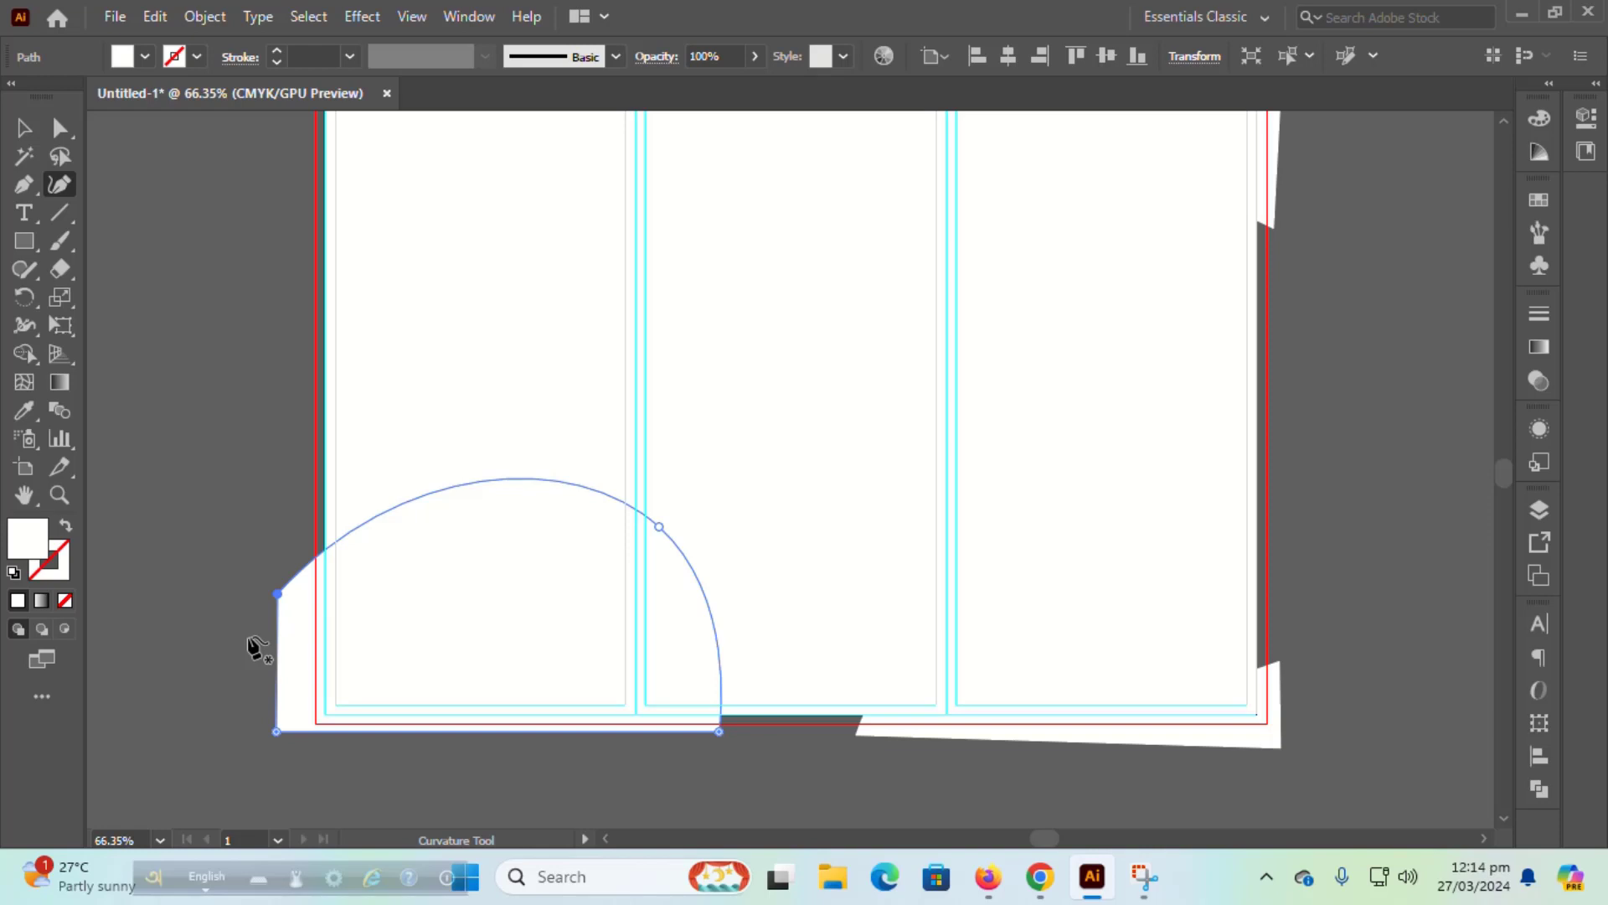
Step: Draw the top-left corner shape and pull its bottom edge down into an arc
{"action": "scroll", "coordinate": [252, 645], "scroll_direction": "up", "scroll_amount": 5}
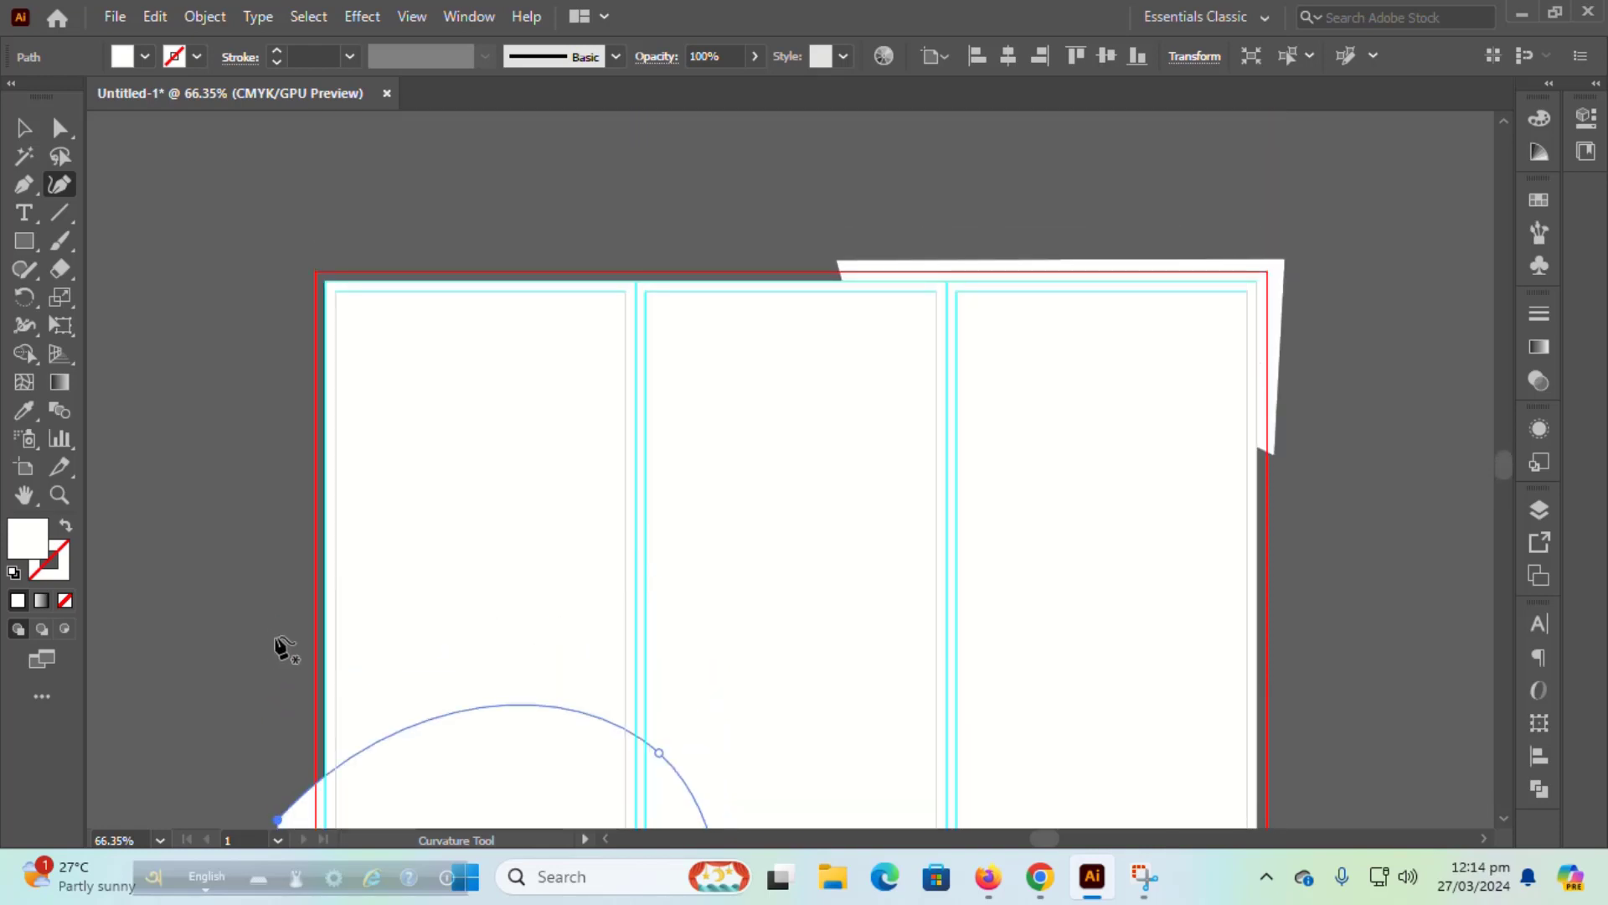
{"action": "left_click", "coordinate": [294, 338]}
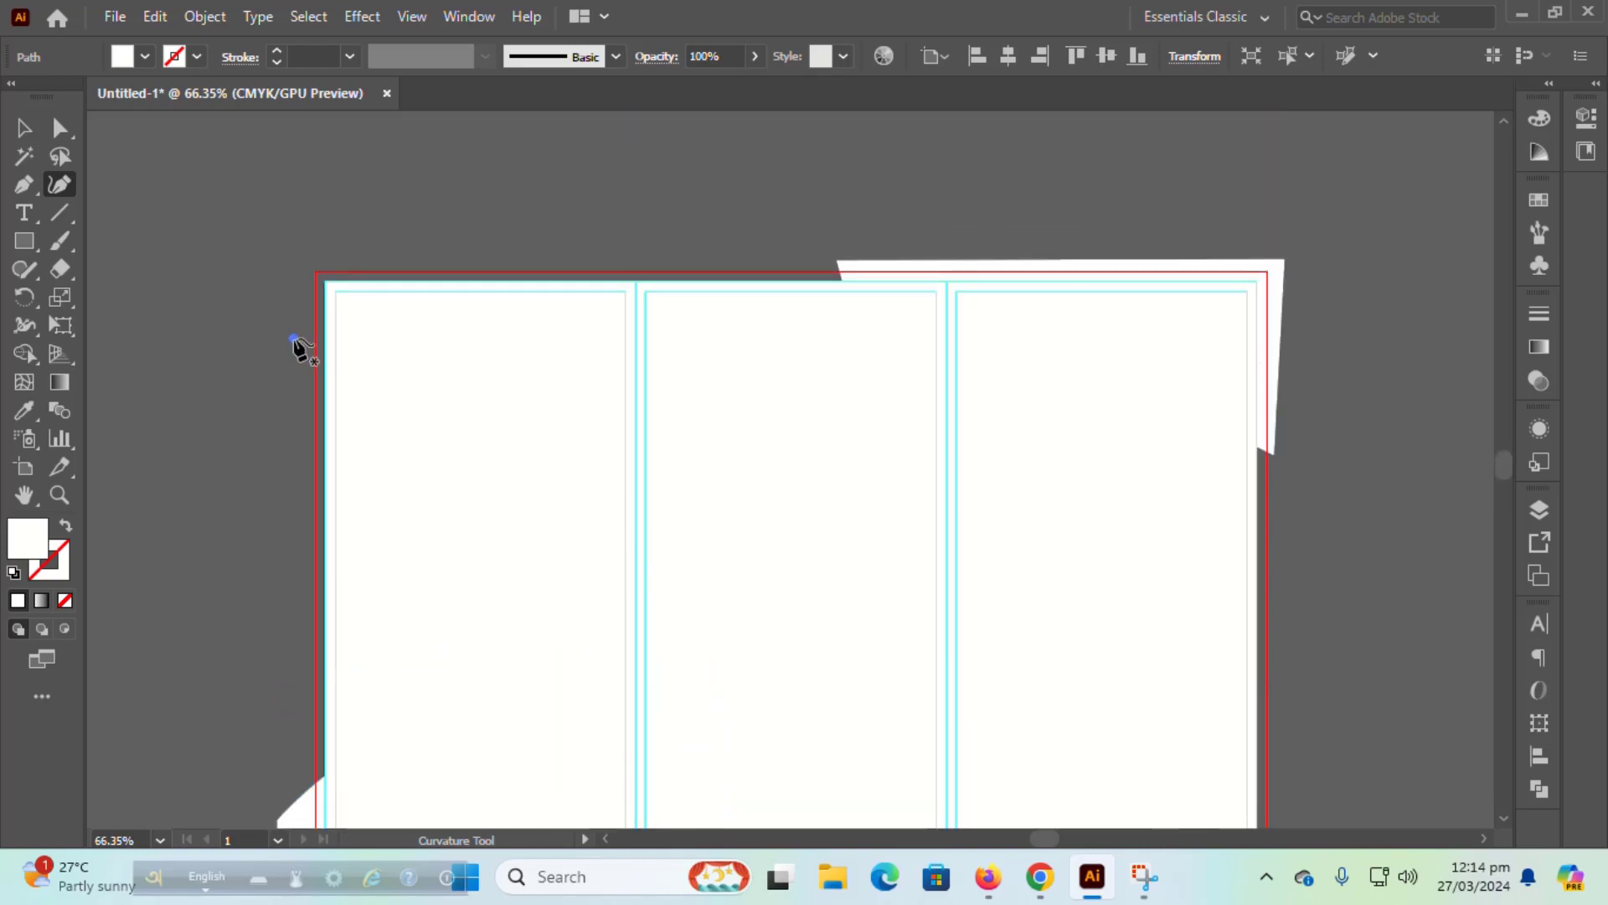
{"action": "left_click", "coordinate": [607, 260]}
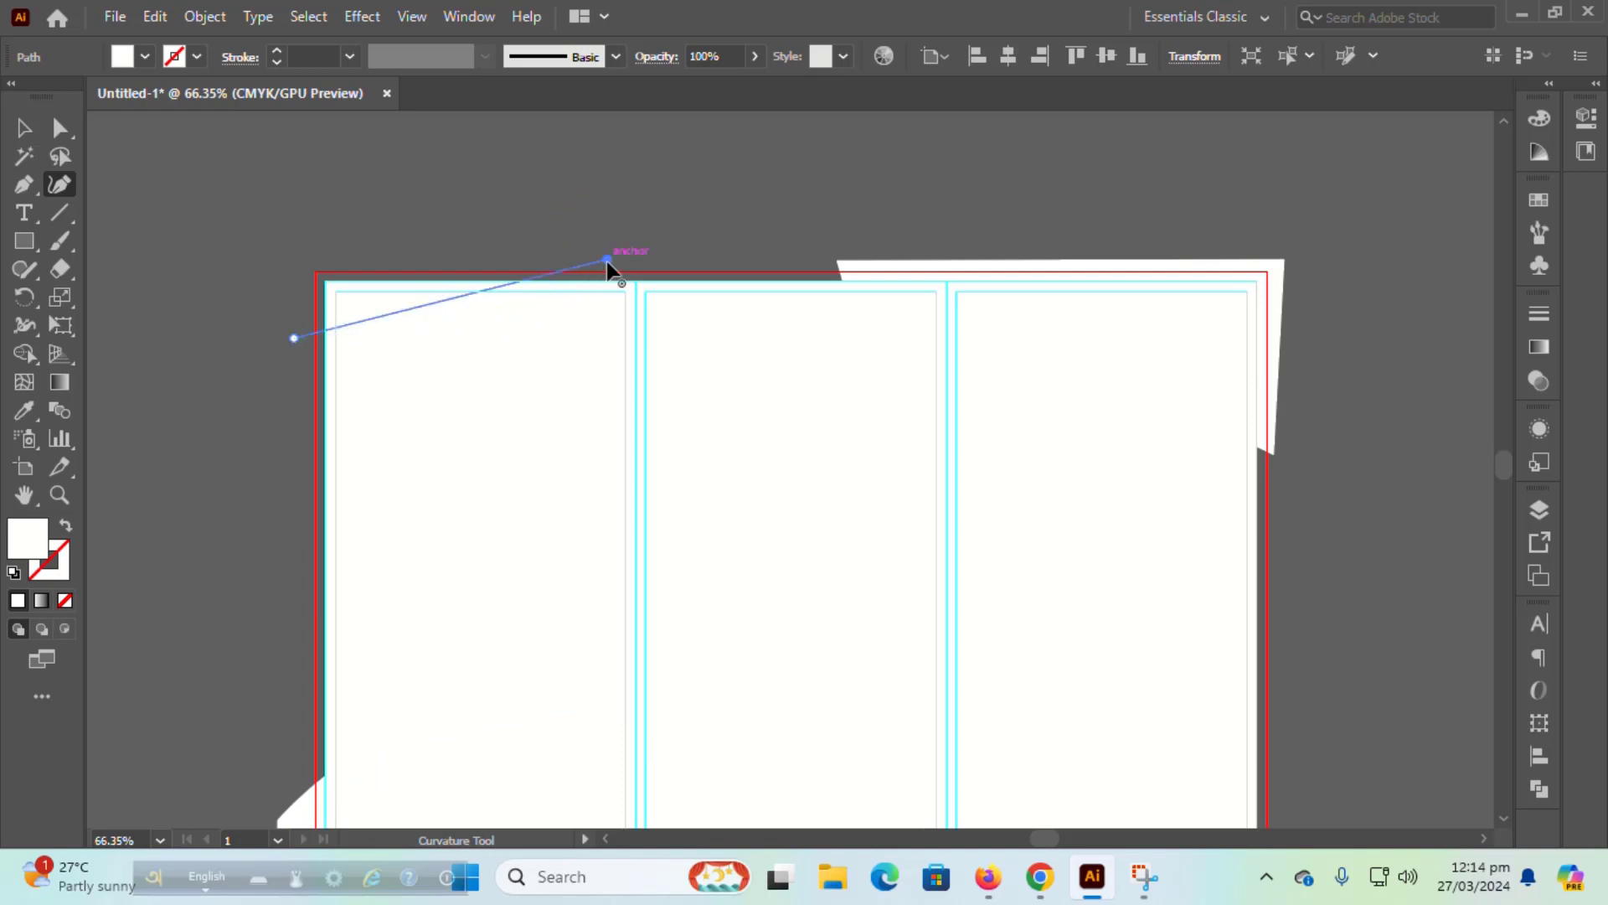
{"action": "left_click", "coordinate": [265, 252]}
{"action": "left_click", "coordinate": [294, 338]}
{"action": "left_click_drag", "start_coordinate": [440, 301], "coordinate": [430, 362]}
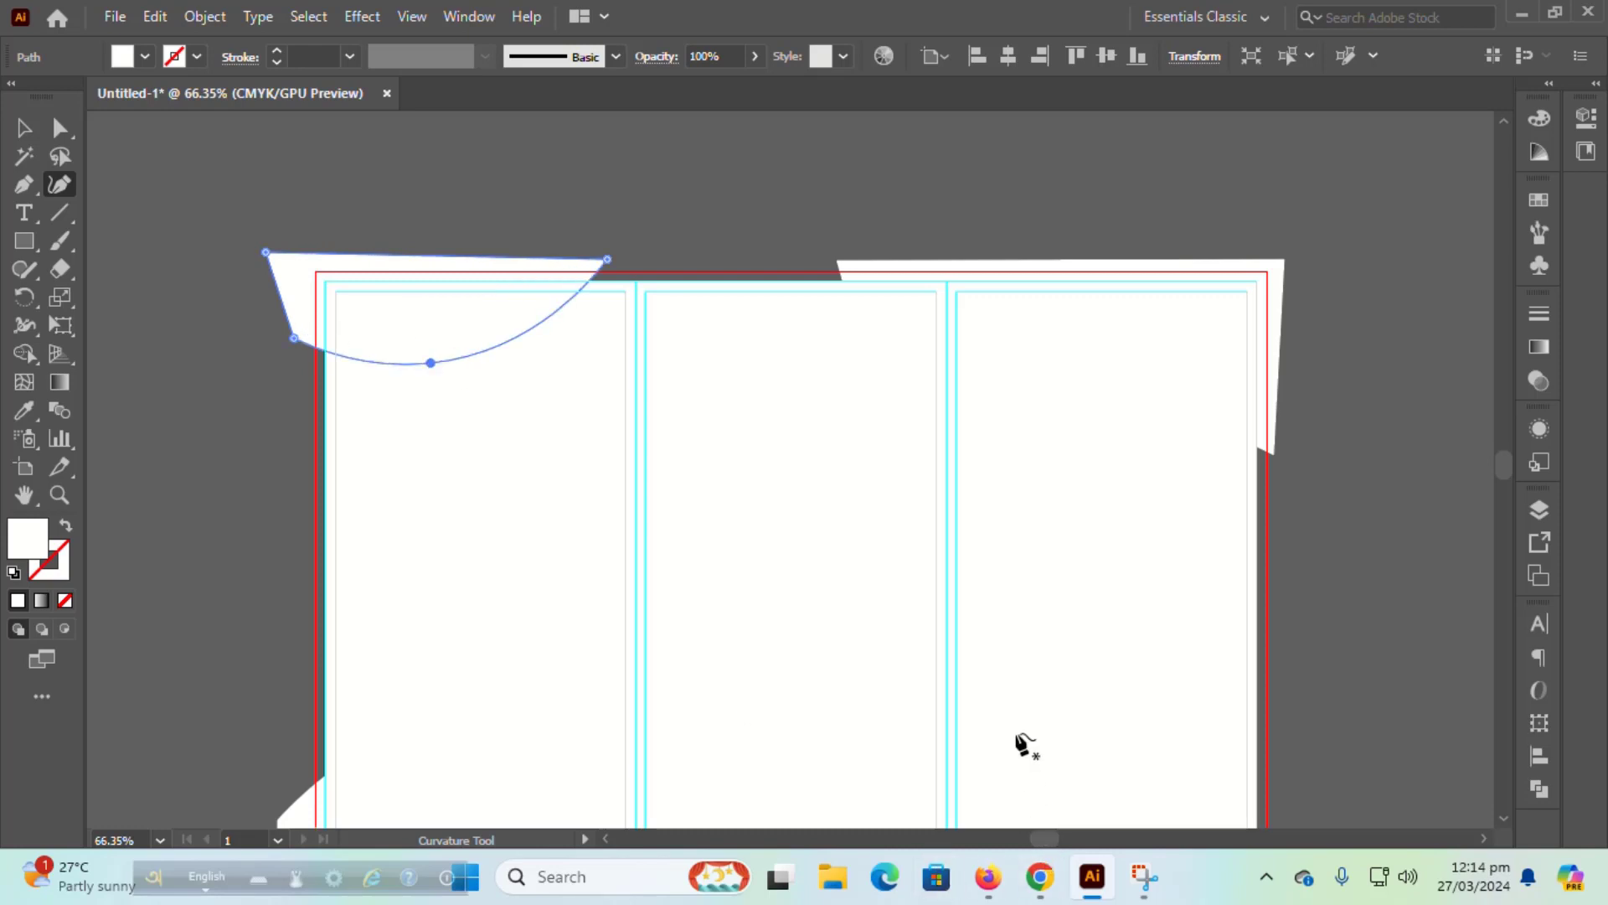
{"action": "left_click_drag", "start_coordinate": [608, 259], "coordinate": [626, 260]}
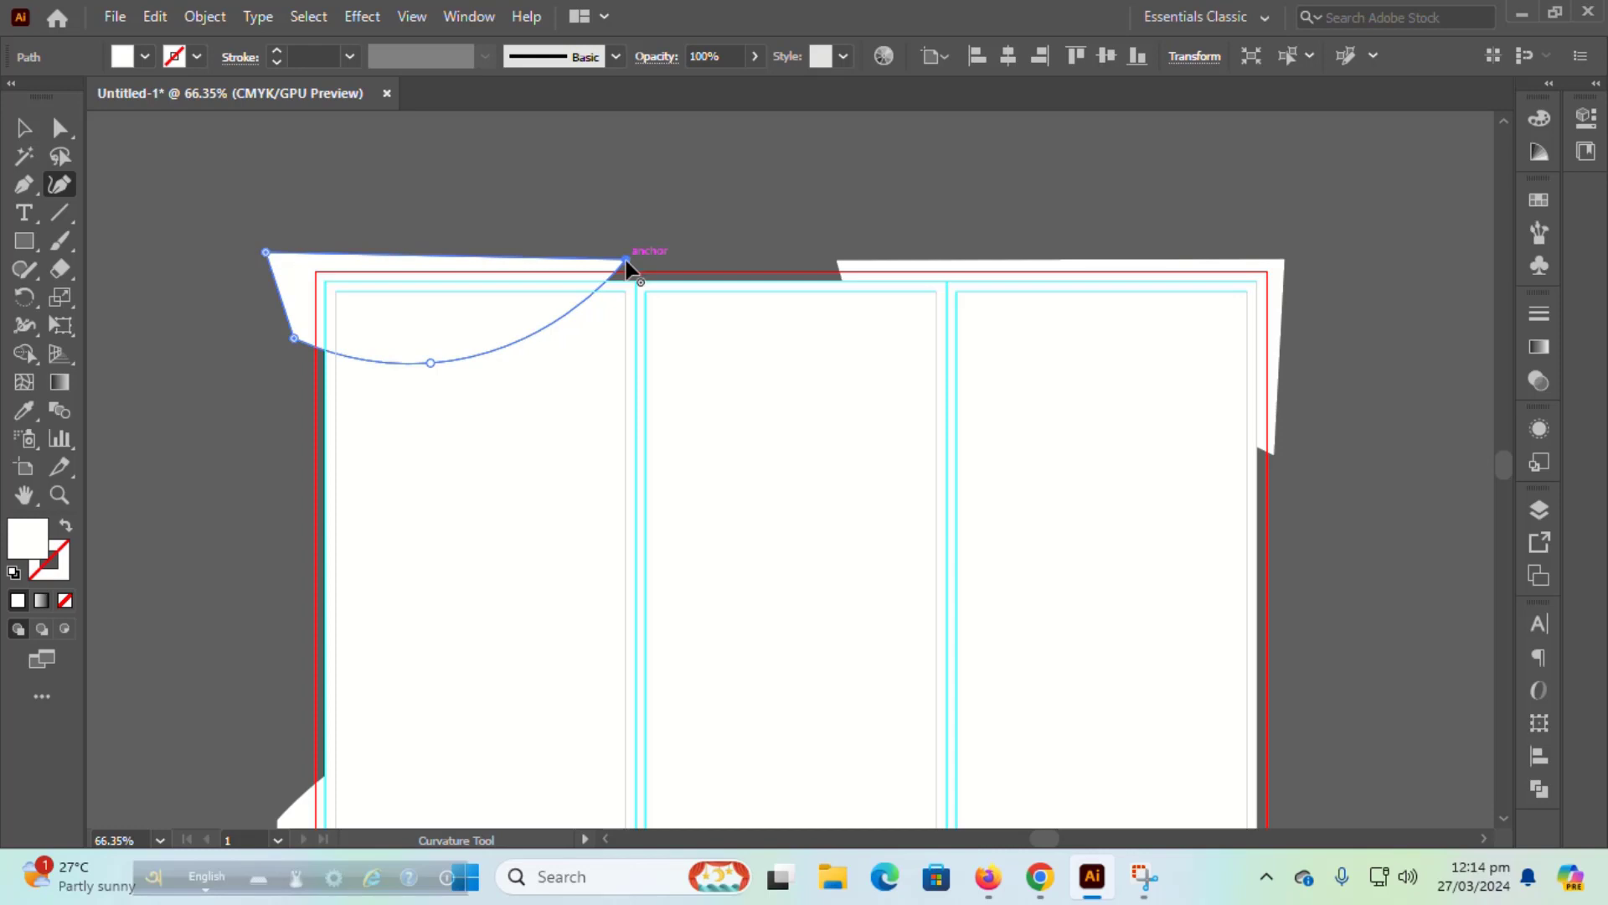
{"action": "scroll", "coordinate": [666, 440], "scroll_direction": "down", "scroll_amount": 2}
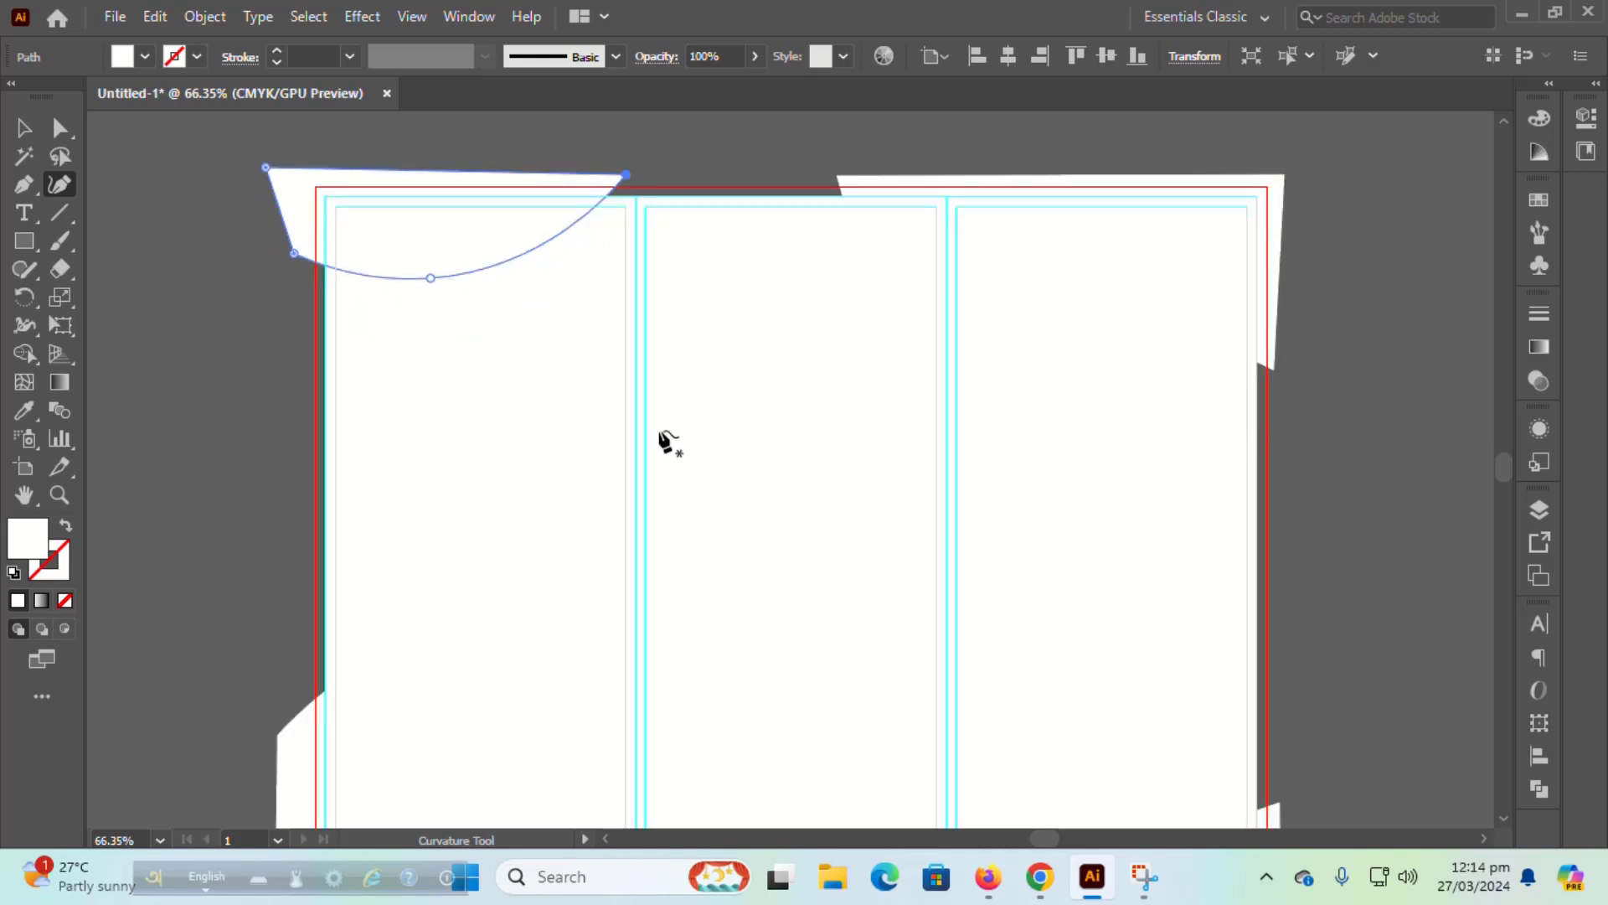
{"action": "scroll", "coordinate": [666, 440], "scroll_direction": "down", "scroll_amount": 1}
Step: Fill the top-left curved shape with blue from the fill swatches
{"action": "left_click", "coordinate": [24, 127]}
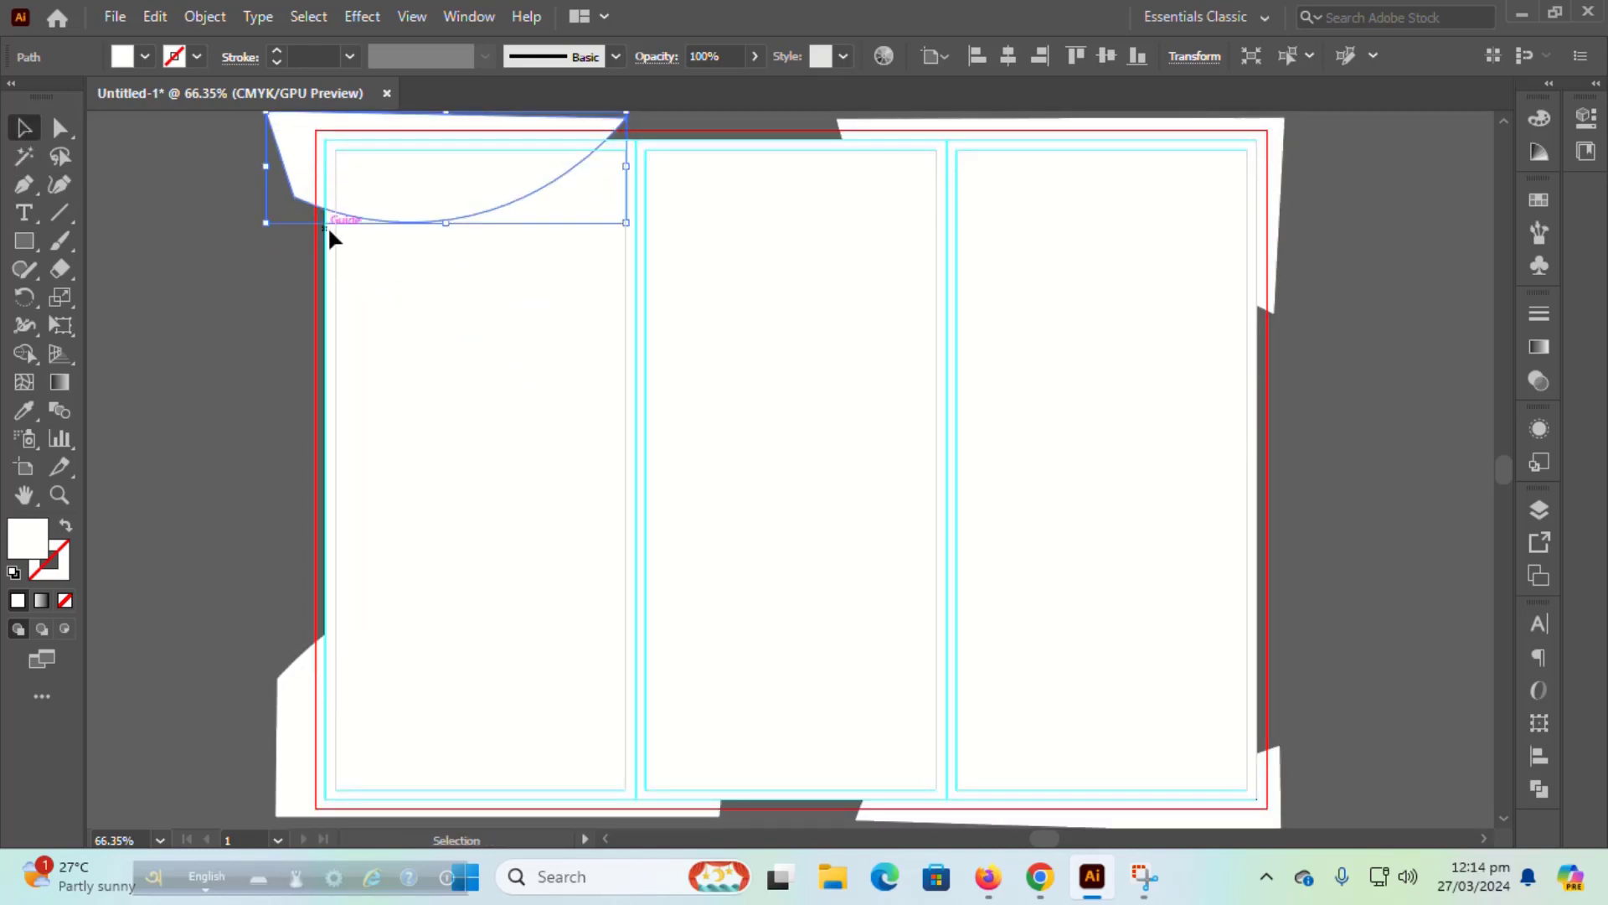
{"action": "left_click", "coordinate": [428, 656]}
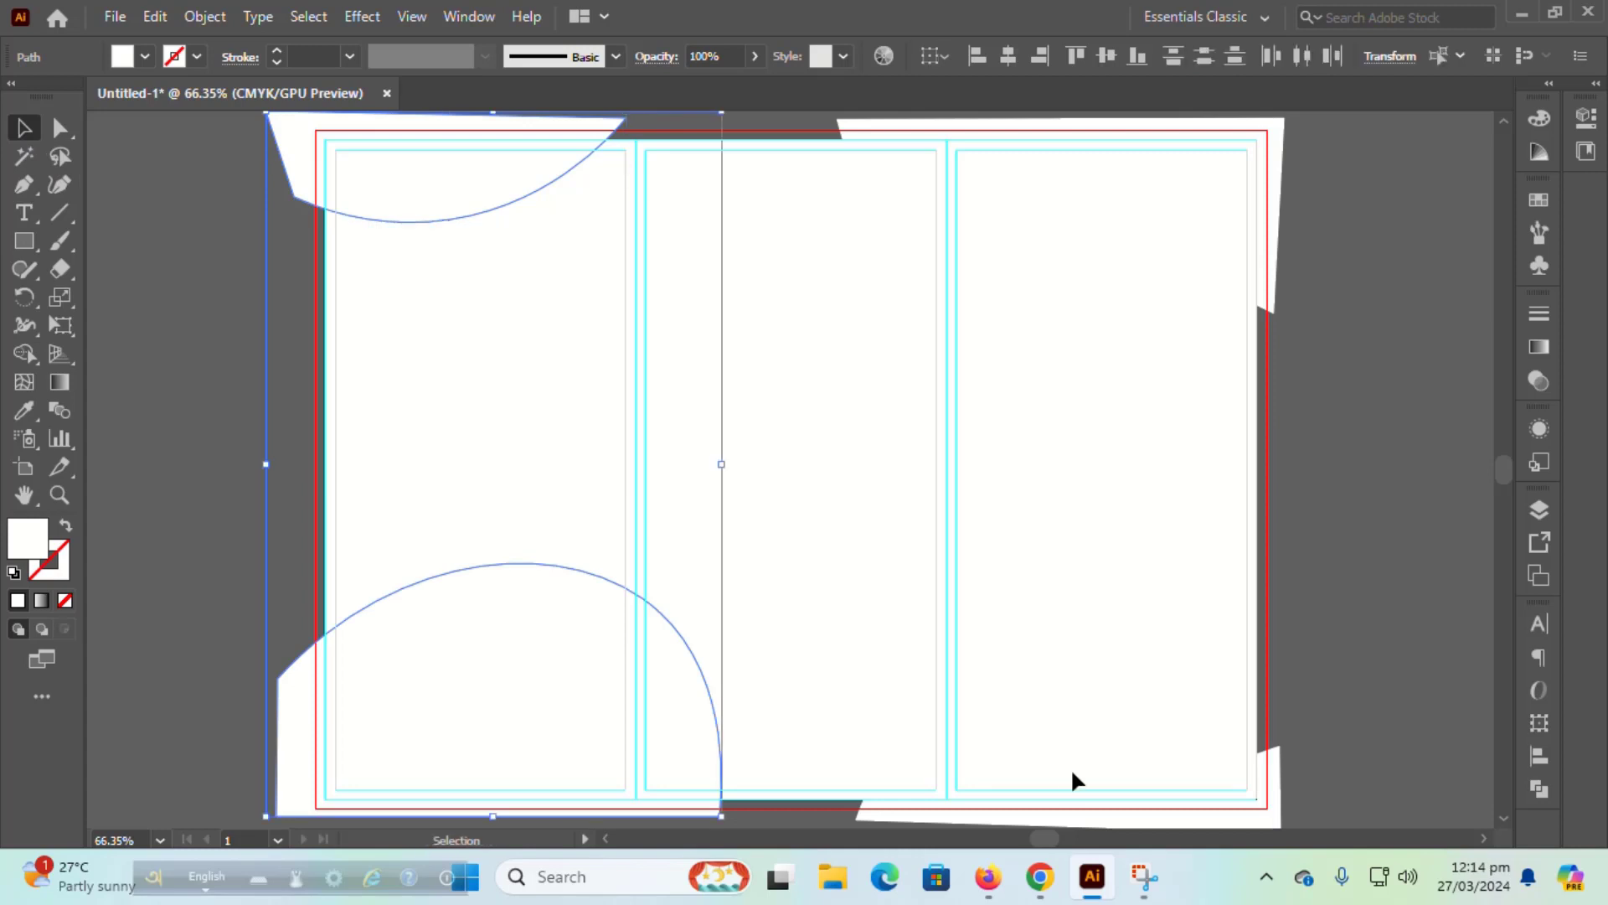
{"action": "left_click", "coordinate": [1252, 792], "text": "shift"}
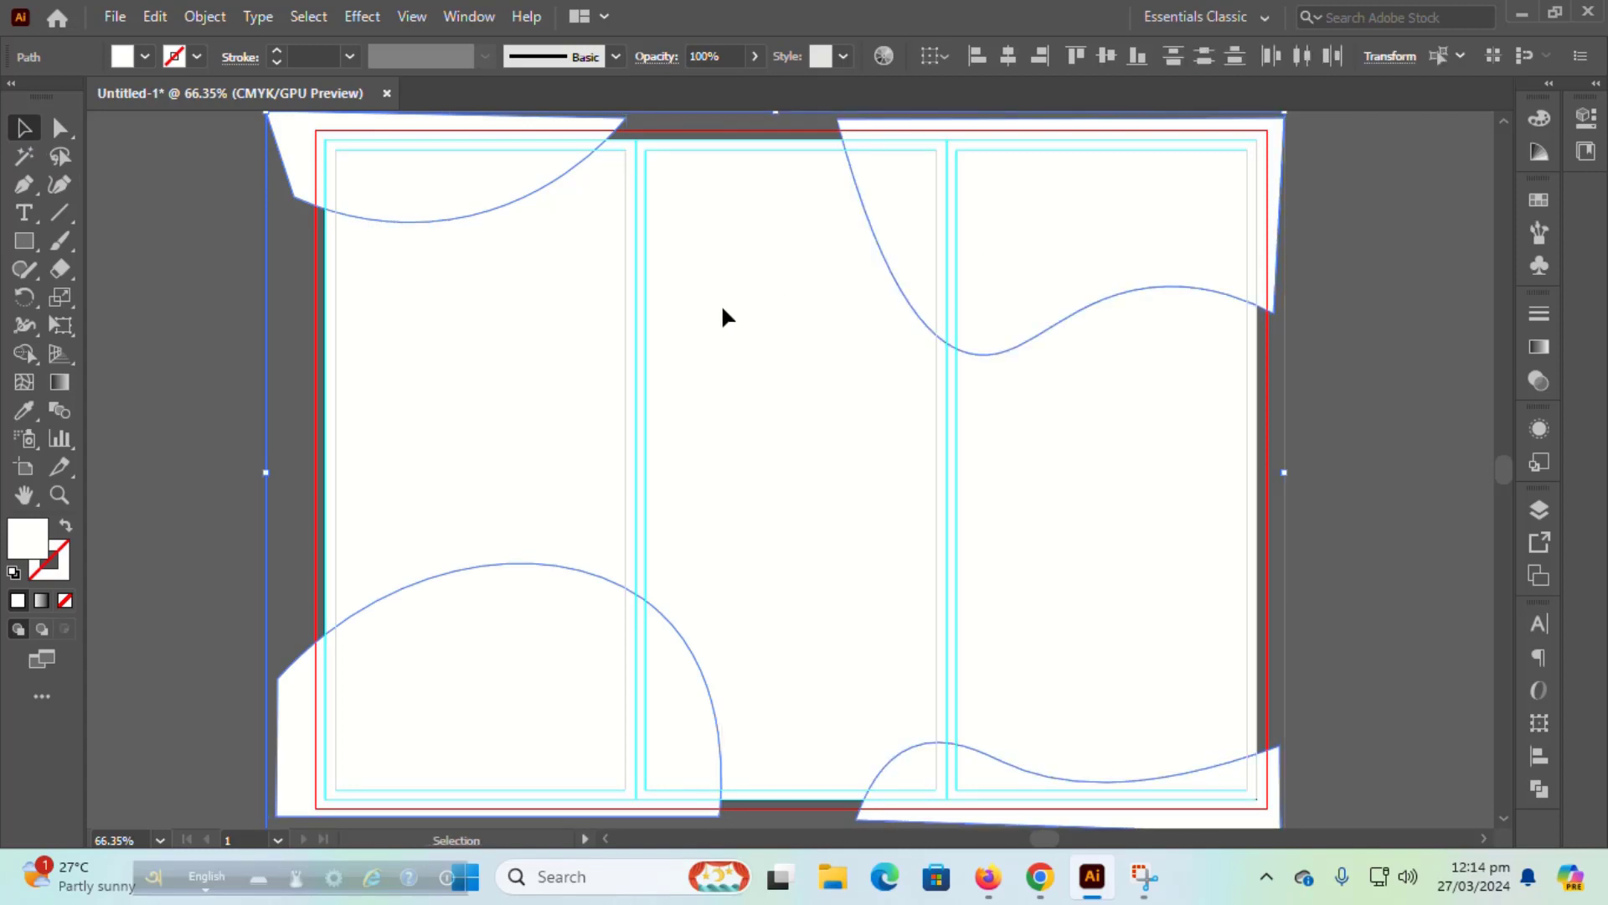
{"action": "left_click", "coordinate": [219, 375]}
{"action": "left_click", "coordinate": [363, 169]}
{"action": "left_click", "coordinate": [144, 56]}
{"action": "left_click", "coordinate": [151, 109]}
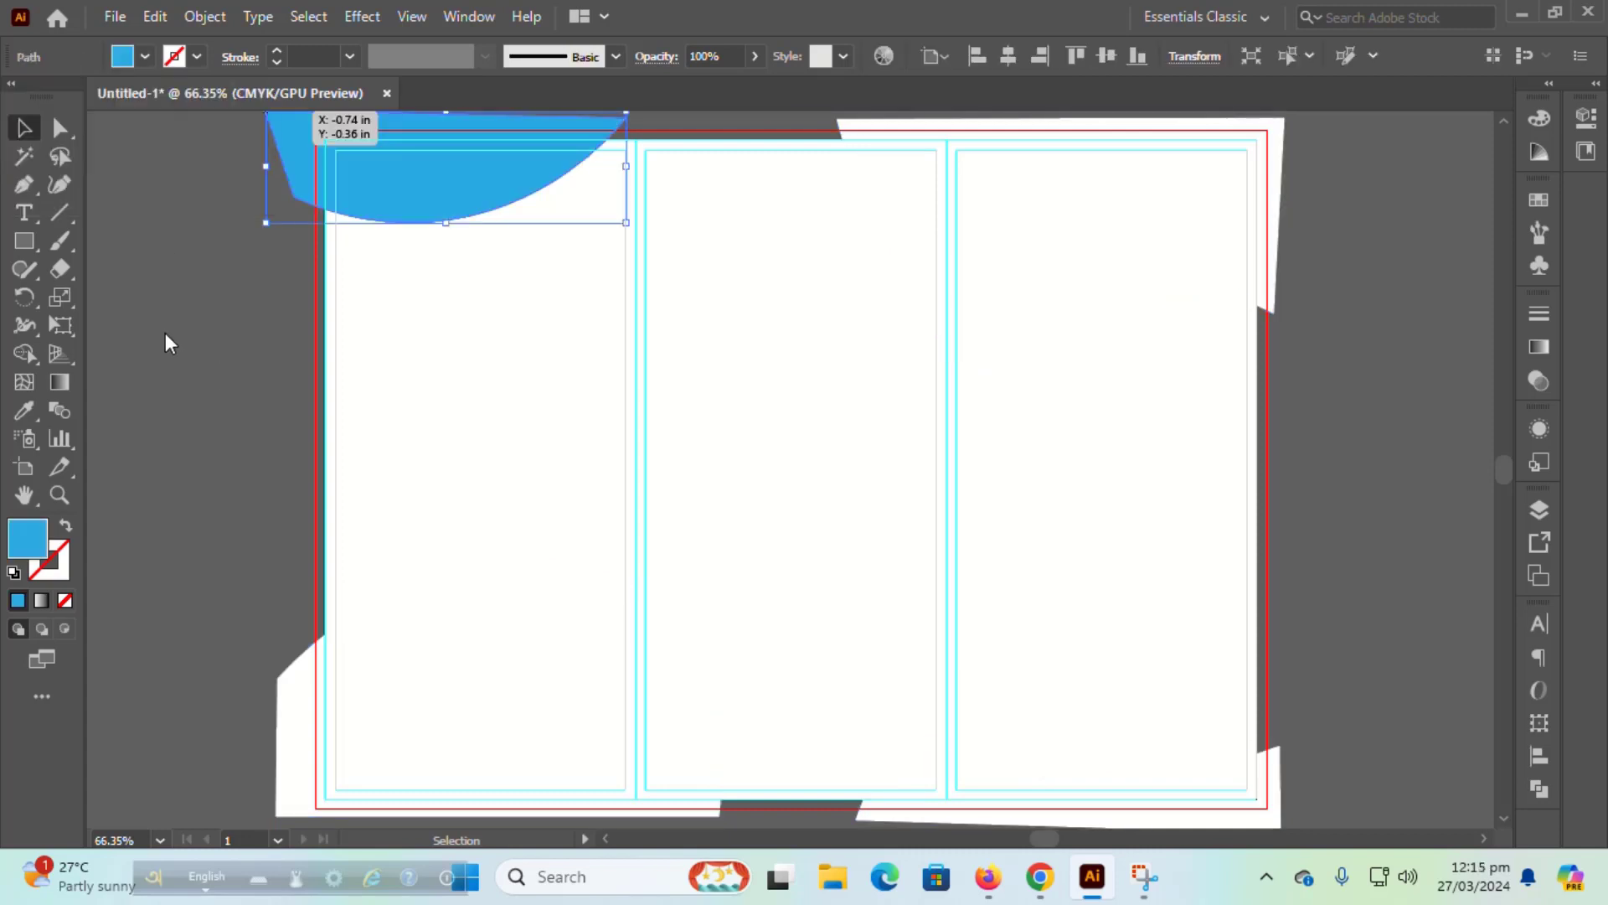
Step: Copy the blue fill onto the bottom-right wave with the Eyedropper
{"action": "left_click", "coordinate": [998, 774]}
{"action": "left_click", "coordinate": [24, 409]}
{"action": "left_click", "coordinate": [392, 165]}
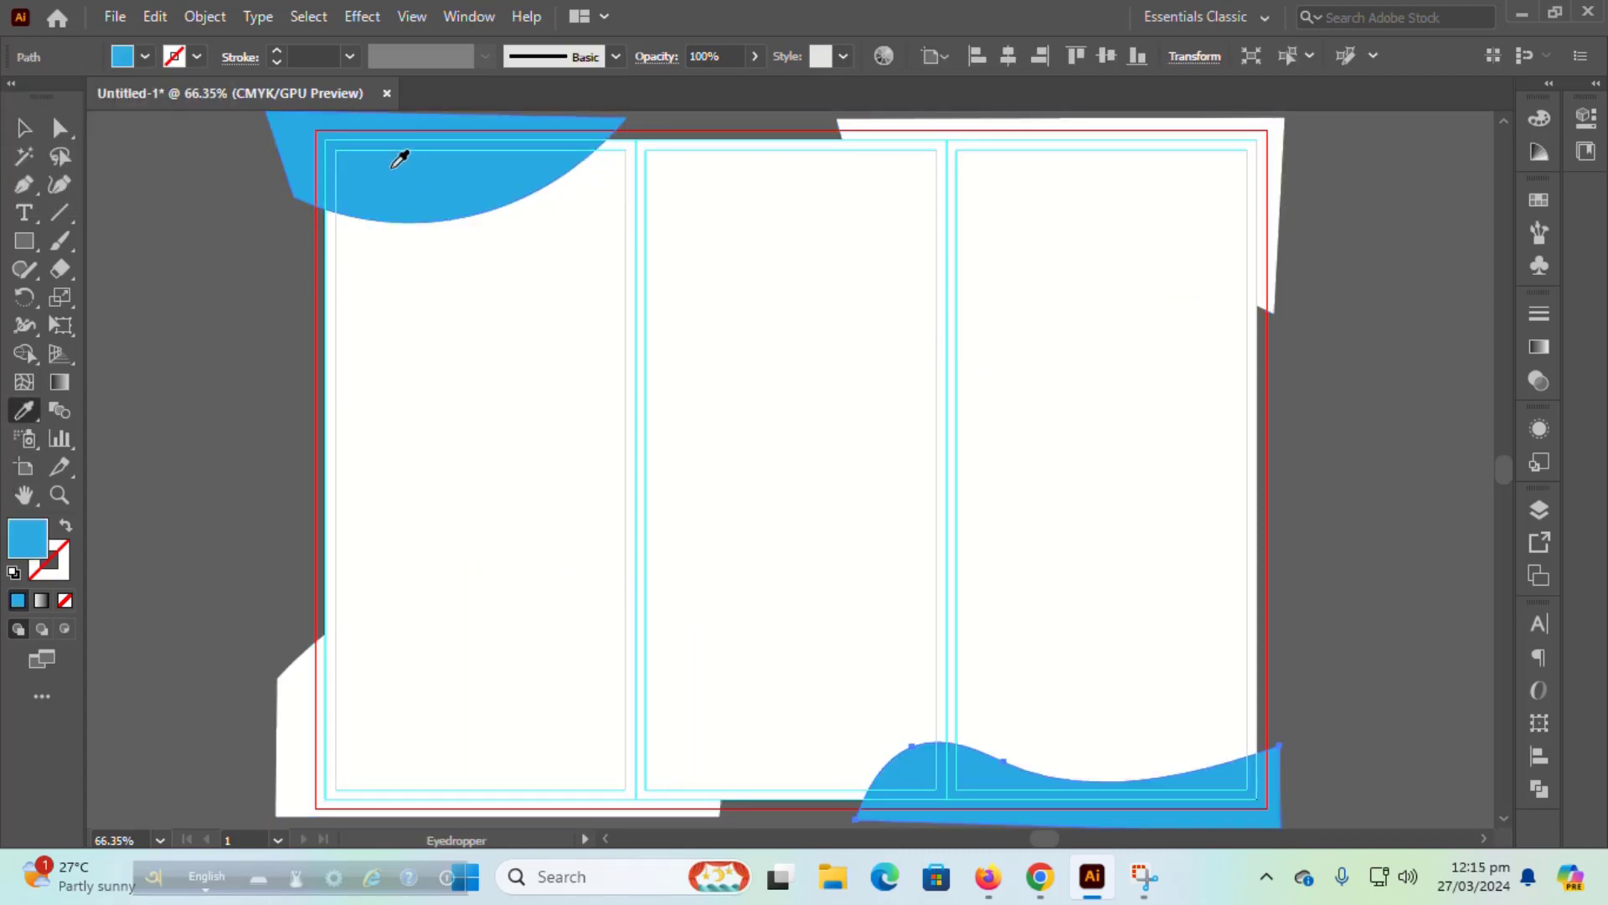
{"action": "left_click", "coordinate": [24, 127]}
{"action": "left_click", "coordinate": [178, 330]}
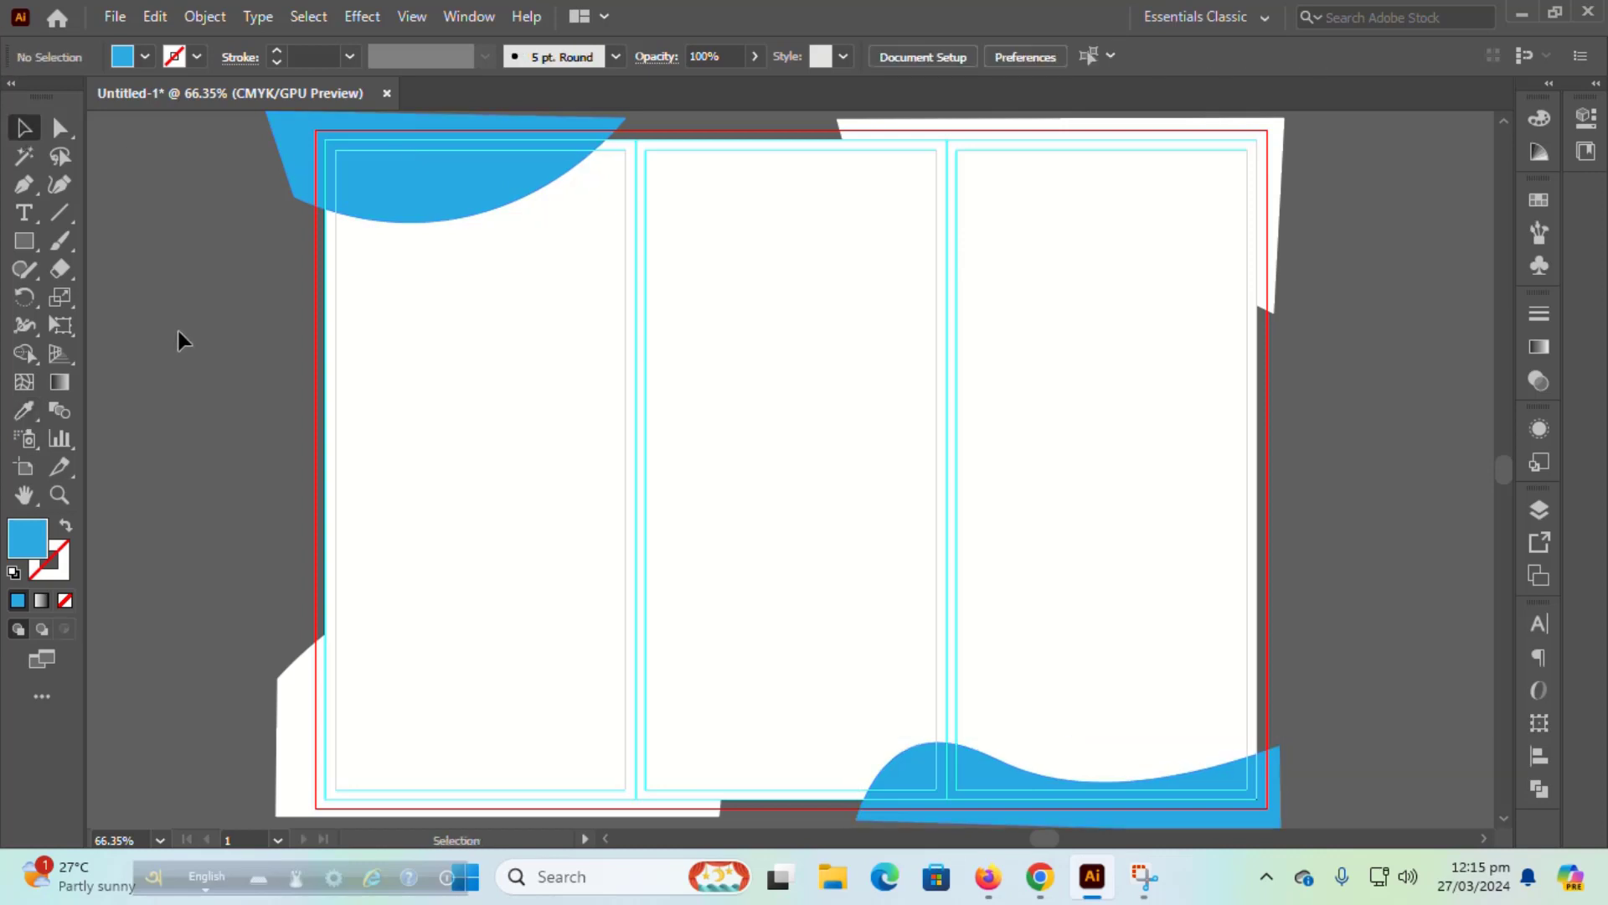
Step: Fill the bottom-left arch with light grey
{"action": "left_click", "coordinate": [533, 724]}
{"action": "left_click", "coordinate": [145, 56]}
{"action": "left_click", "coordinate": [131, 168]}
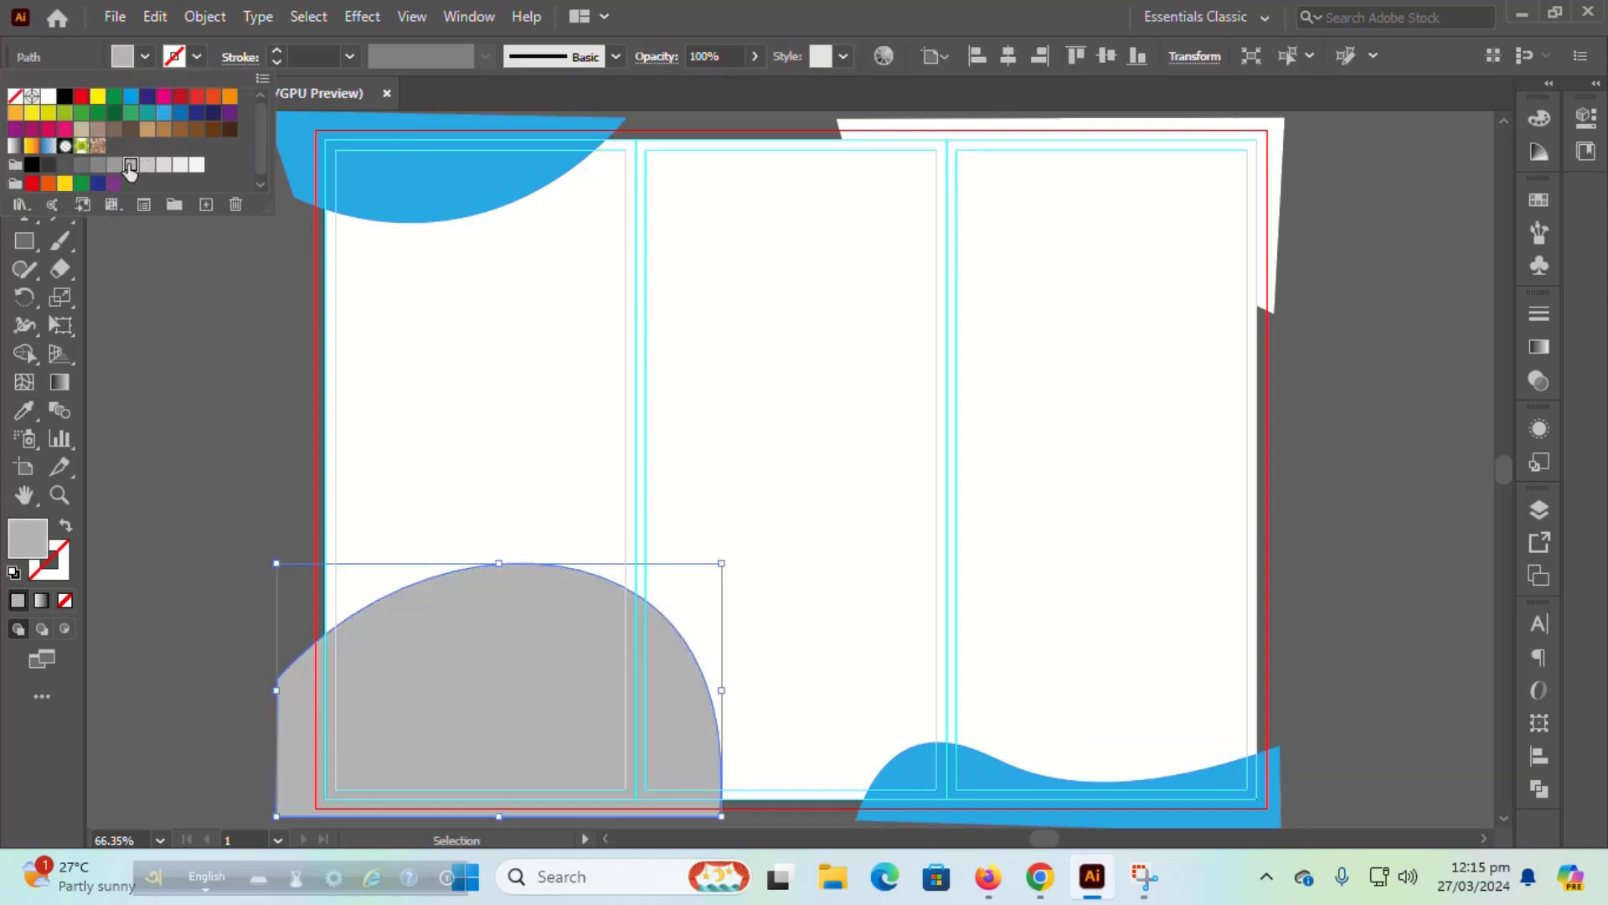
{"action": "left_click", "coordinate": [591, 382]}
Step: Match the top-right wave's fill to the arch's light grey using the Eyedropper
{"action": "key", "text": "ctrl+z"}
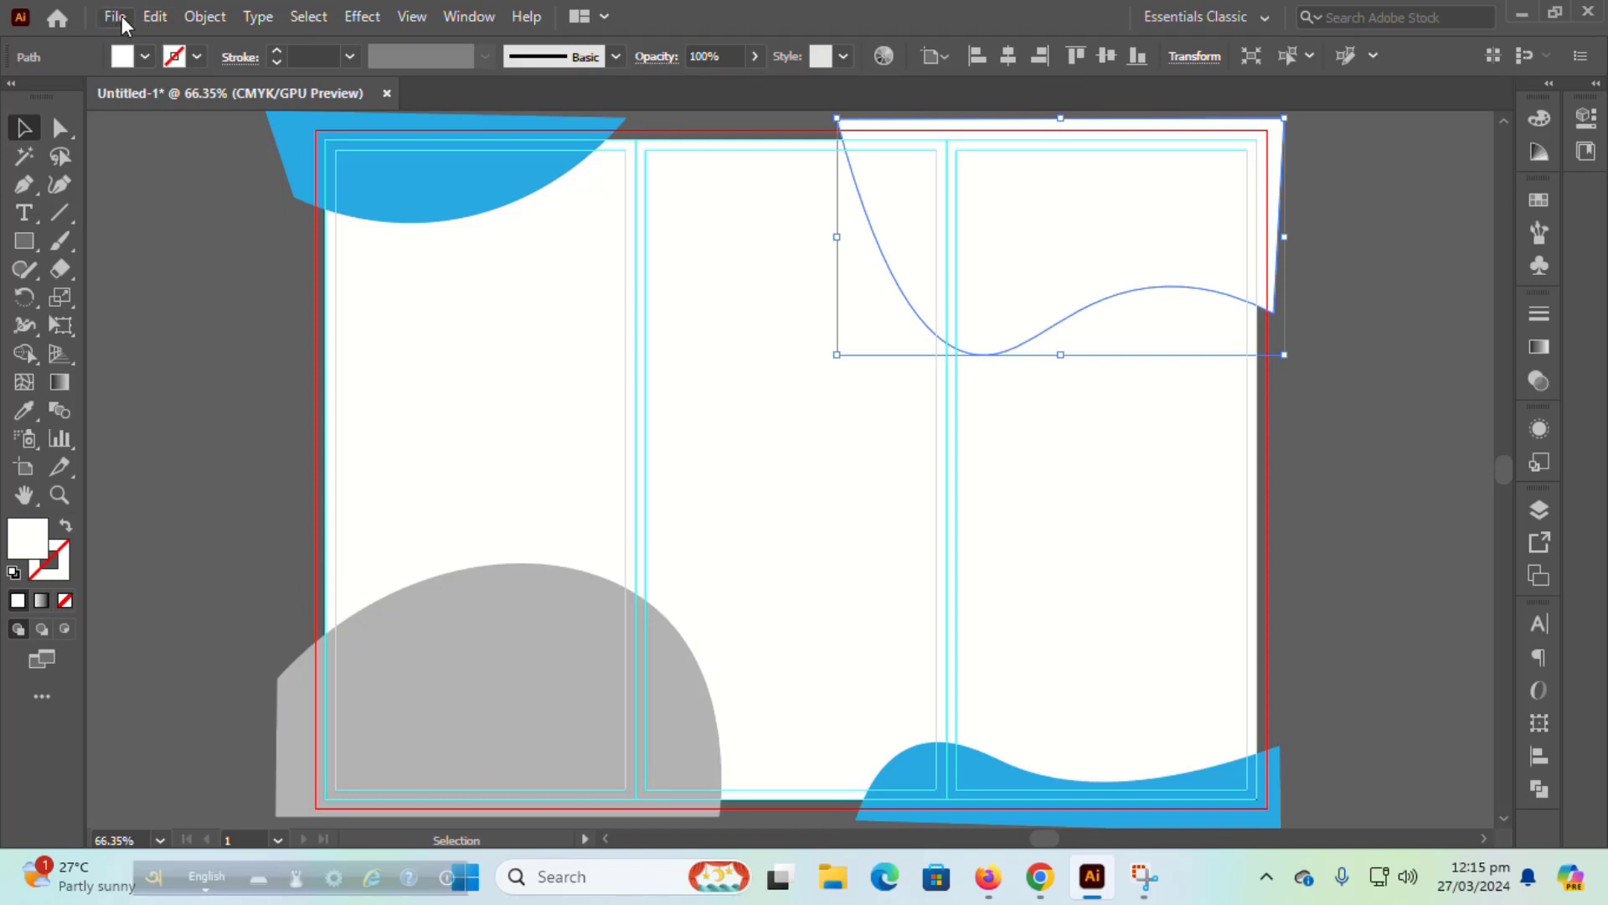
{"action": "left_click", "coordinate": [124, 26]}
{"action": "left_click", "coordinate": [124, 23]}
{"action": "left_click", "coordinate": [145, 56]}
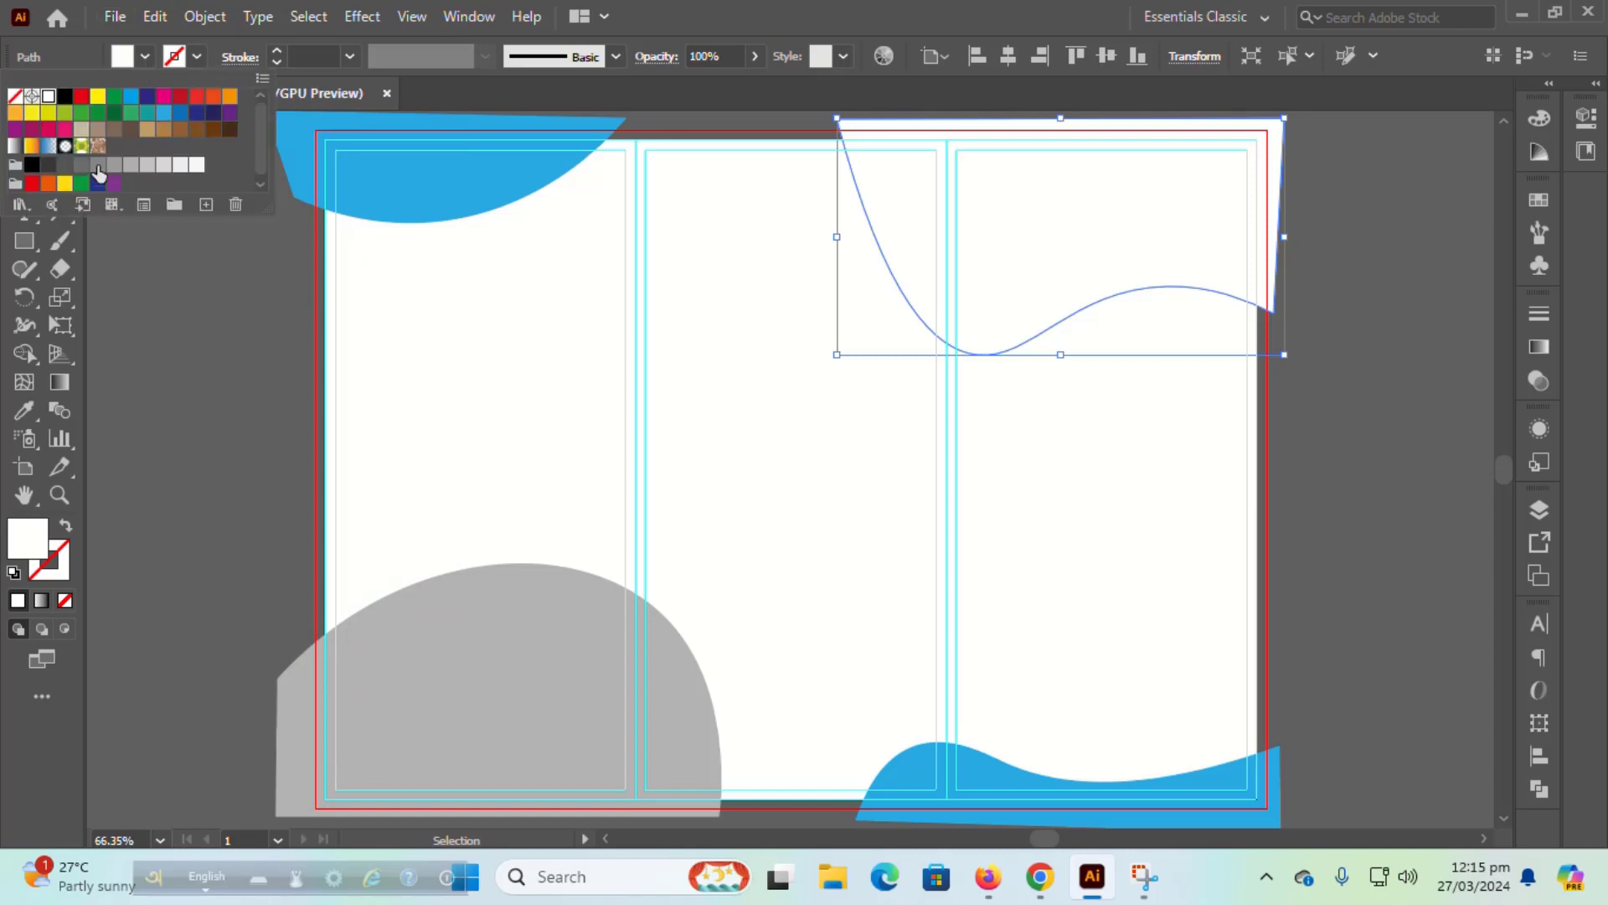
{"action": "left_click", "coordinate": [81, 165]}
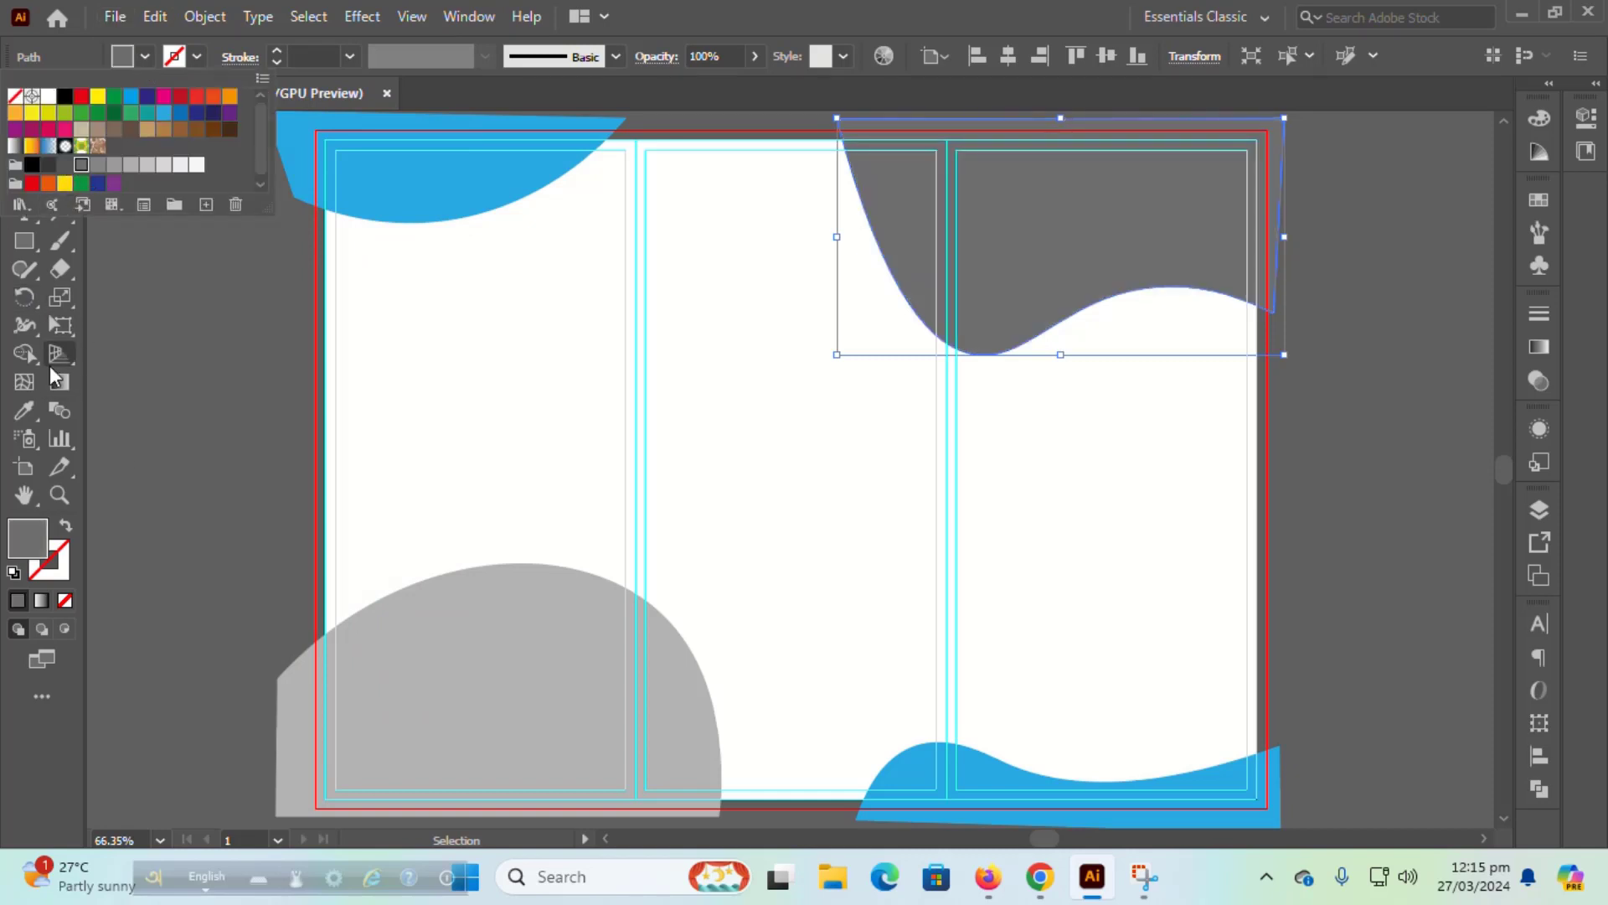
{"action": "left_click", "coordinate": [23, 410]}
{"action": "left_click", "coordinate": [419, 600]}
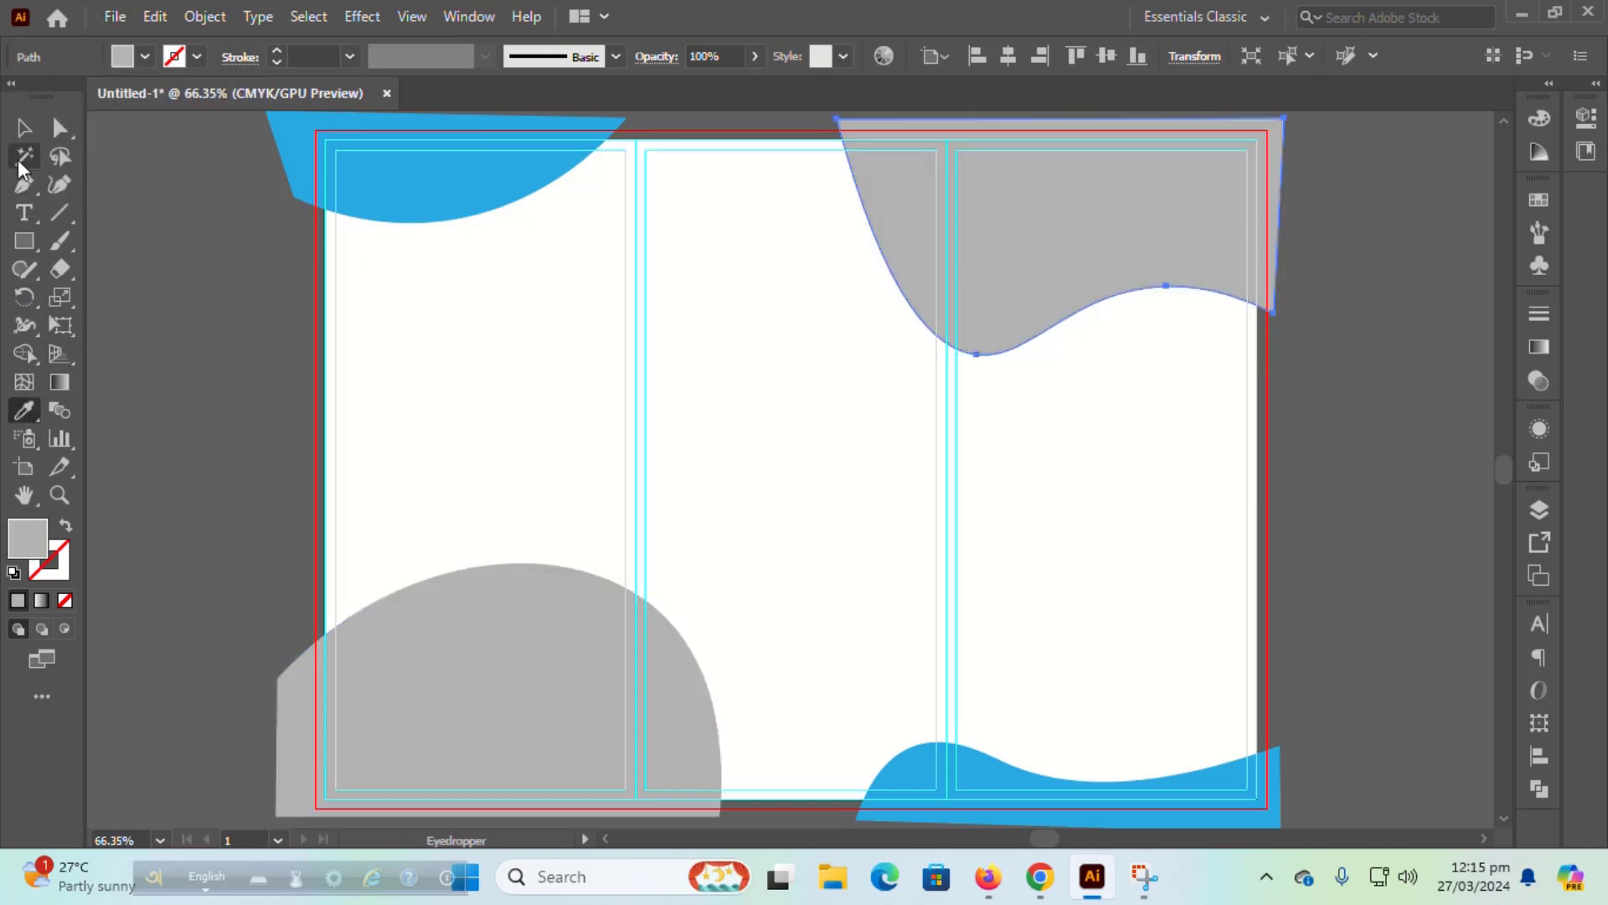
{"action": "left_click", "coordinate": [24, 128]}
{"action": "left_click", "coordinate": [159, 343]}
{"action": "left_click", "coordinate": [26, 240]}
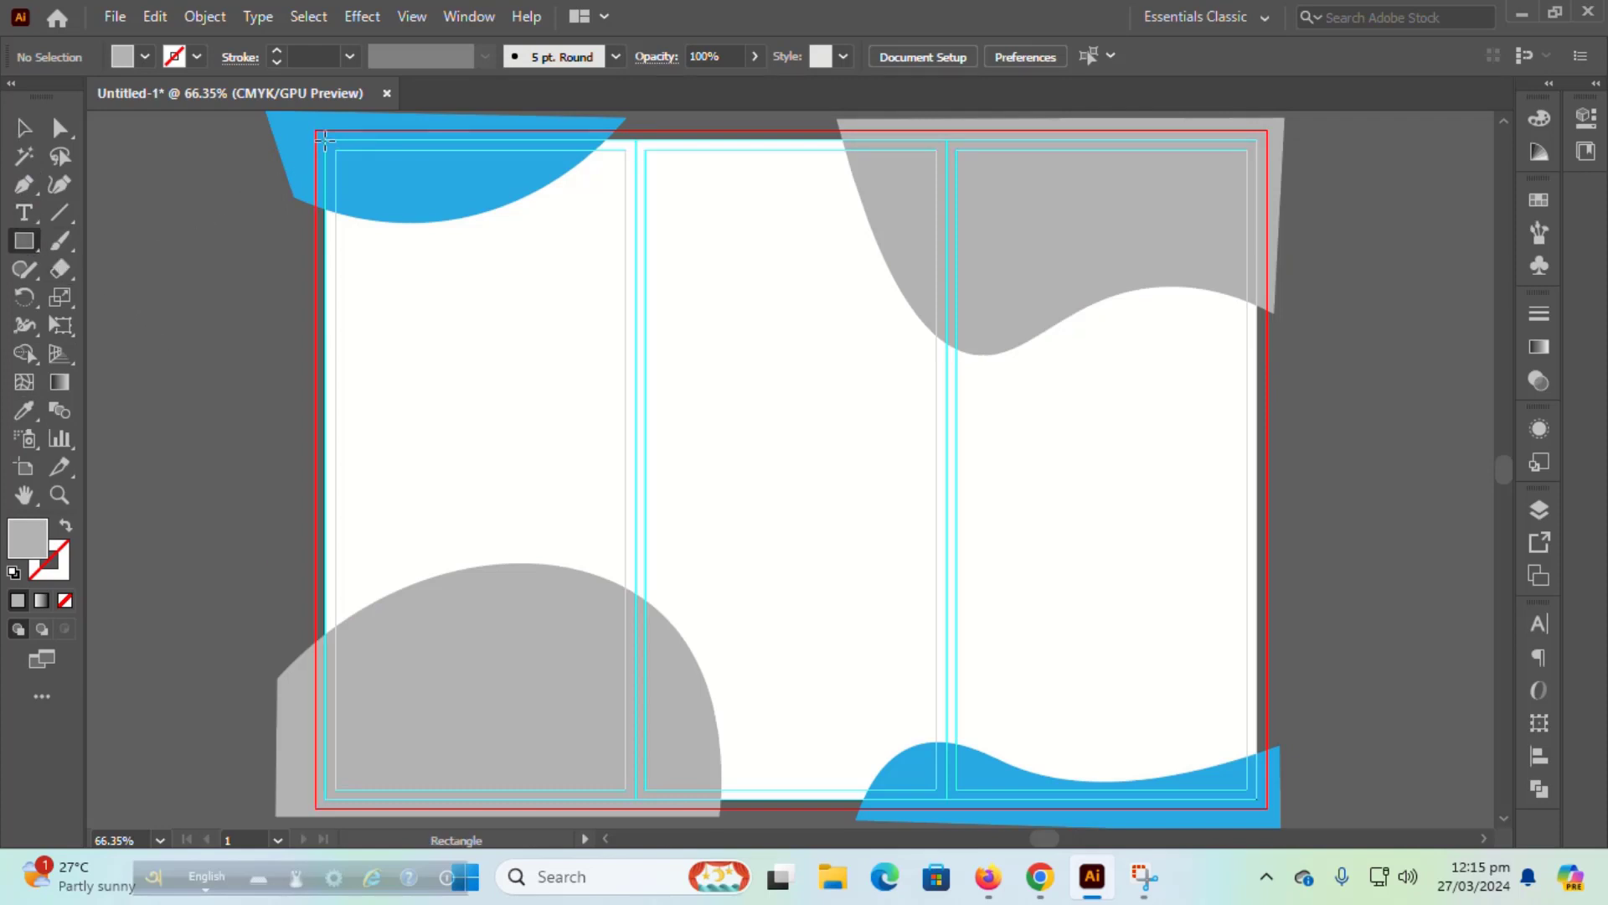
Step: Draw an artboard-sized rectangle and fill it white
{"action": "left_click_drag", "start_coordinate": [325, 135], "coordinate": [1254, 798]}
{"action": "left_click", "coordinate": [28, 139]}
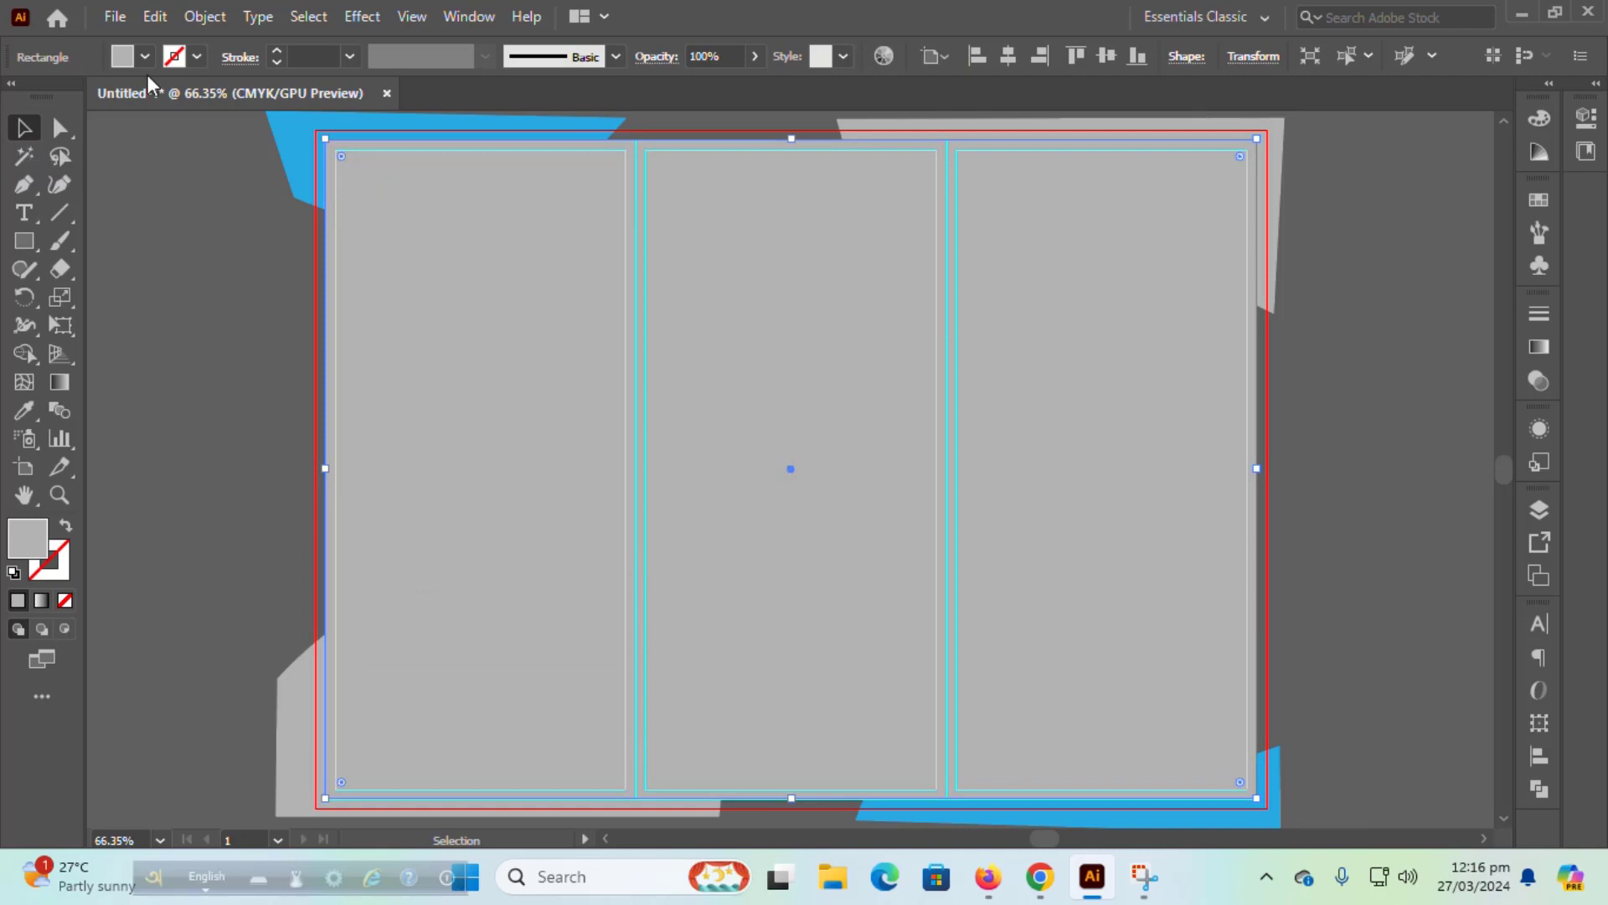
{"action": "left_click", "coordinate": [144, 56]}
{"action": "left_click", "coordinate": [48, 106]}
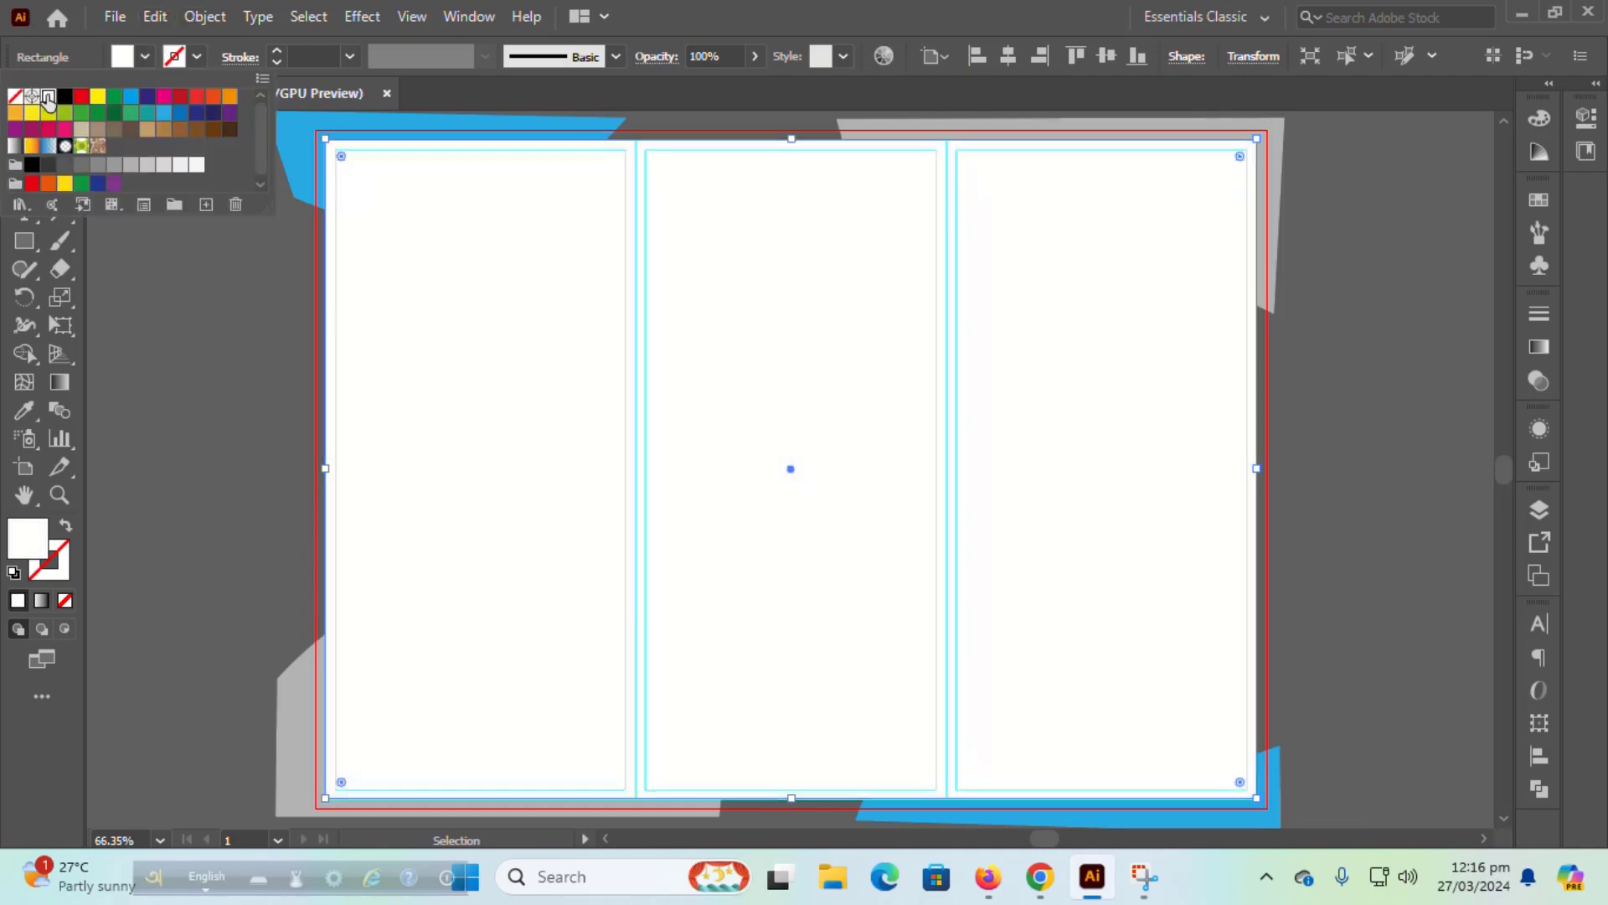
Step: Split the white rectangle into 3 columns and send the panels to the back
{"action": "left_click", "coordinate": [203, 17]}
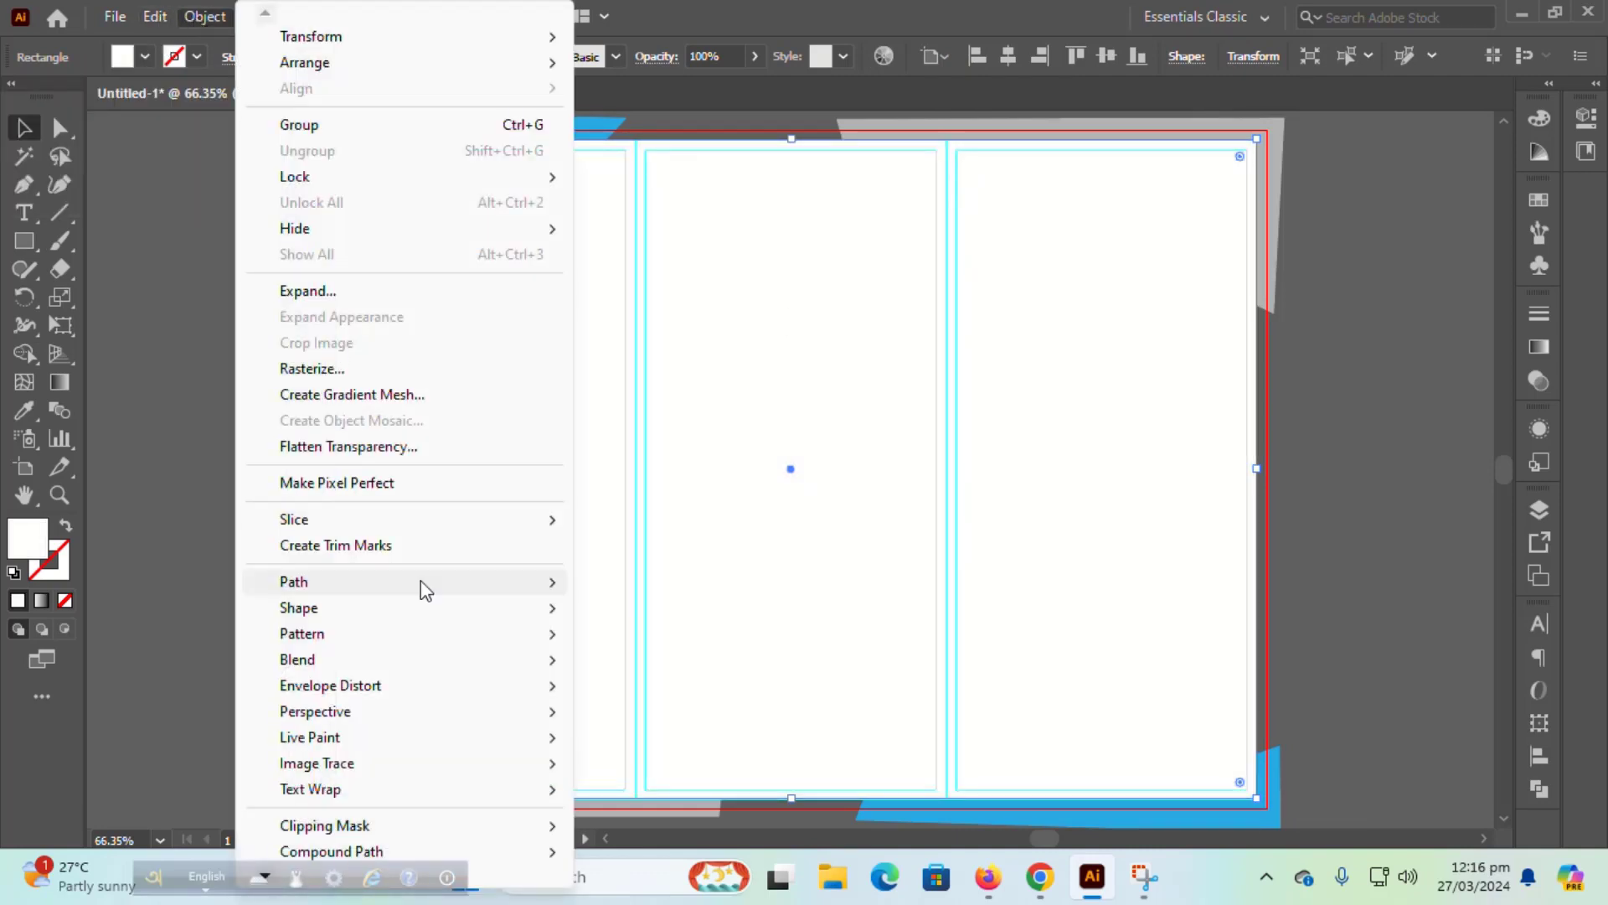
{"action": "mouse_move", "coordinate": [559, 586]}
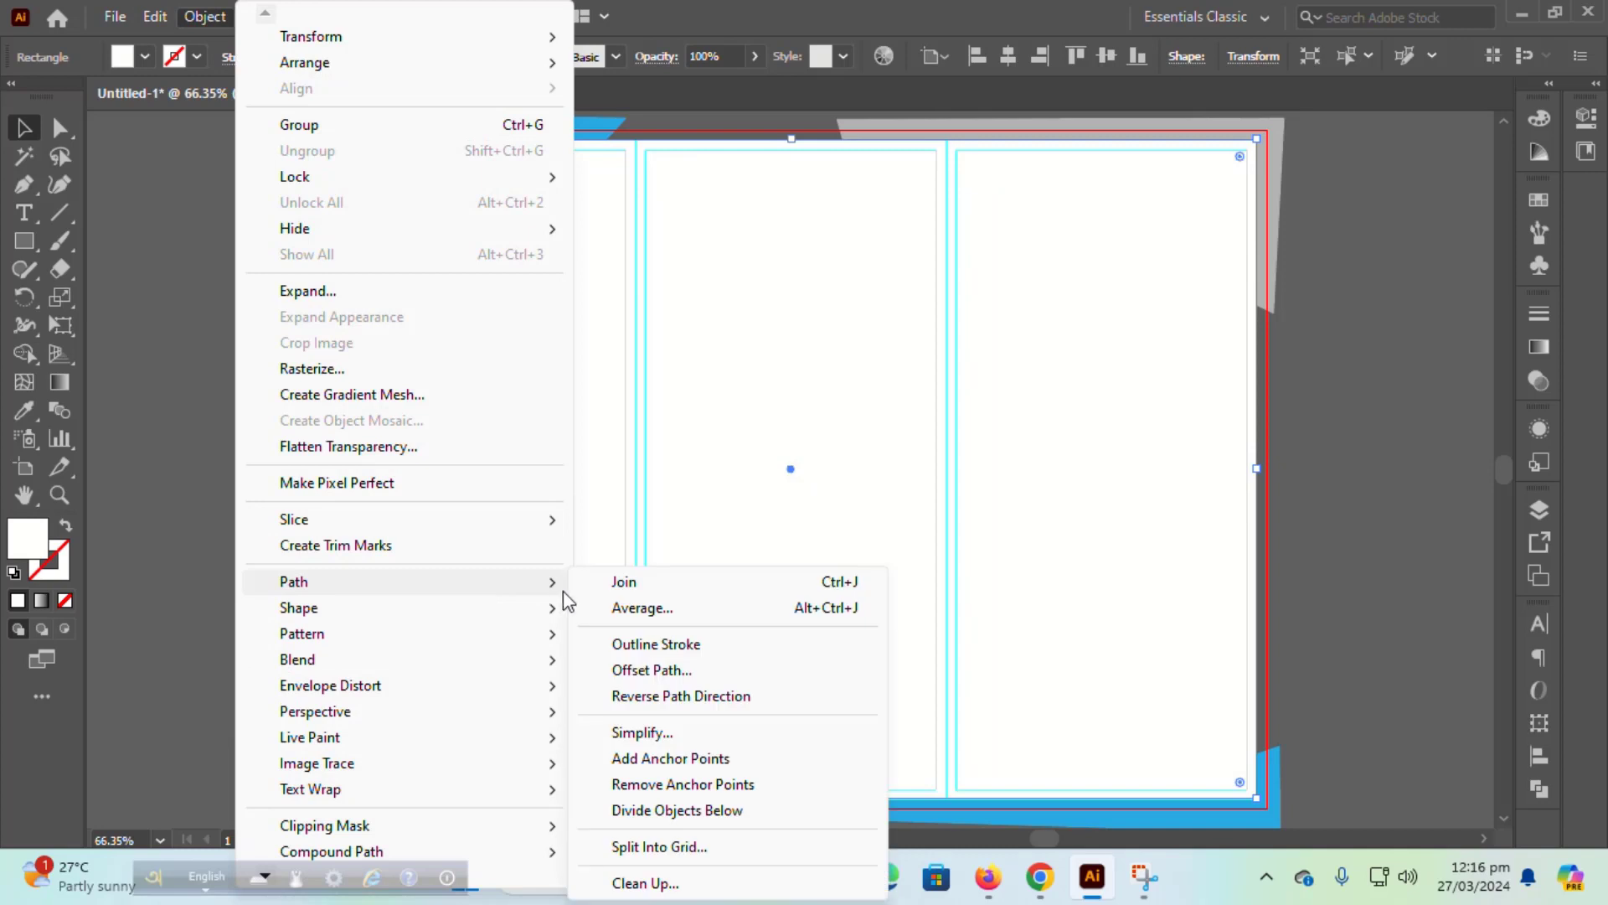
{"action": "left_click", "coordinate": [658, 848]}
{"action": "double_click", "coordinate": [900, 336]}
{"action": "type", "text": "3"}
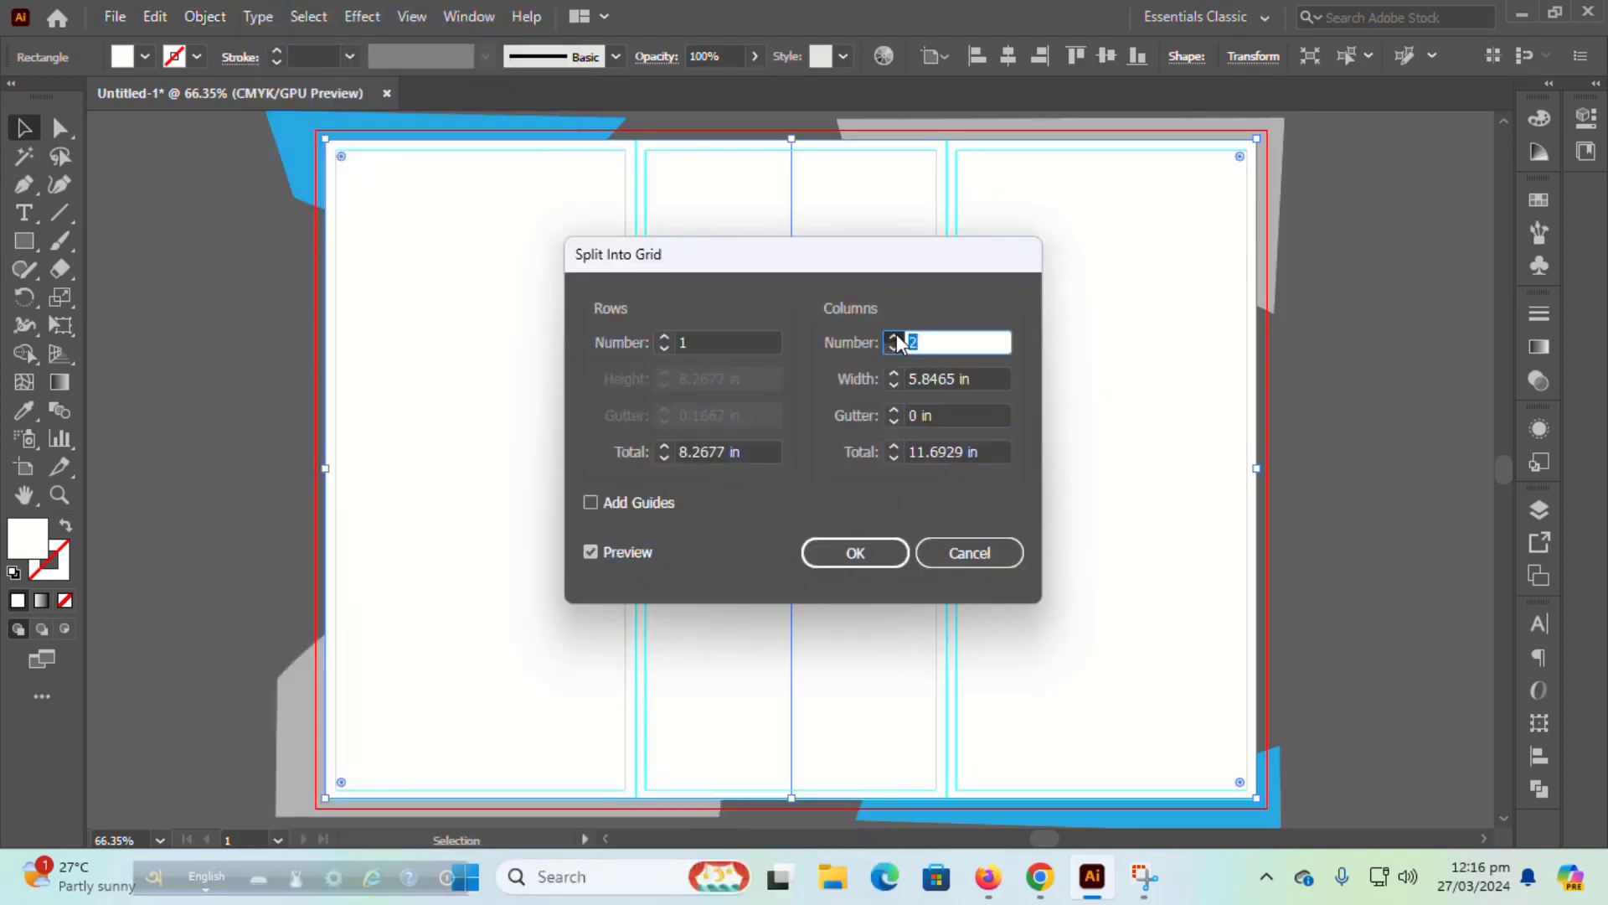
{"action": "left_click", "coordinate": [860, 550]}
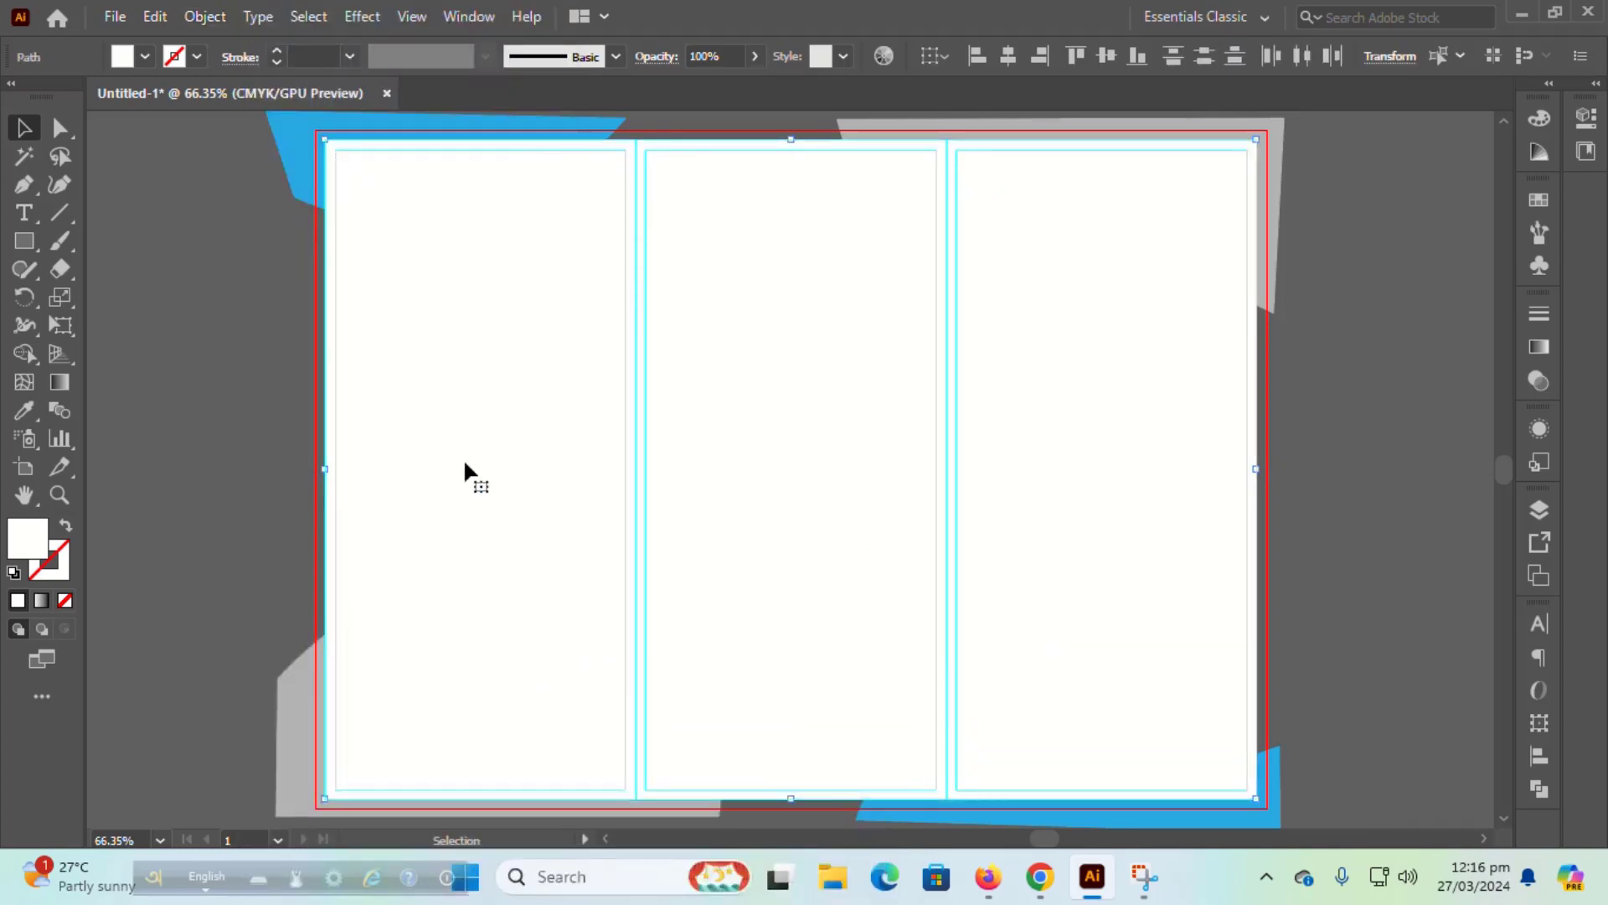
{"action": "right_click", "coordinate": [641, 486]}
{"action": "mouse_move", "coordinate": [871, 729]}
{"action": "left_click", "coordinate": [976, 806]}
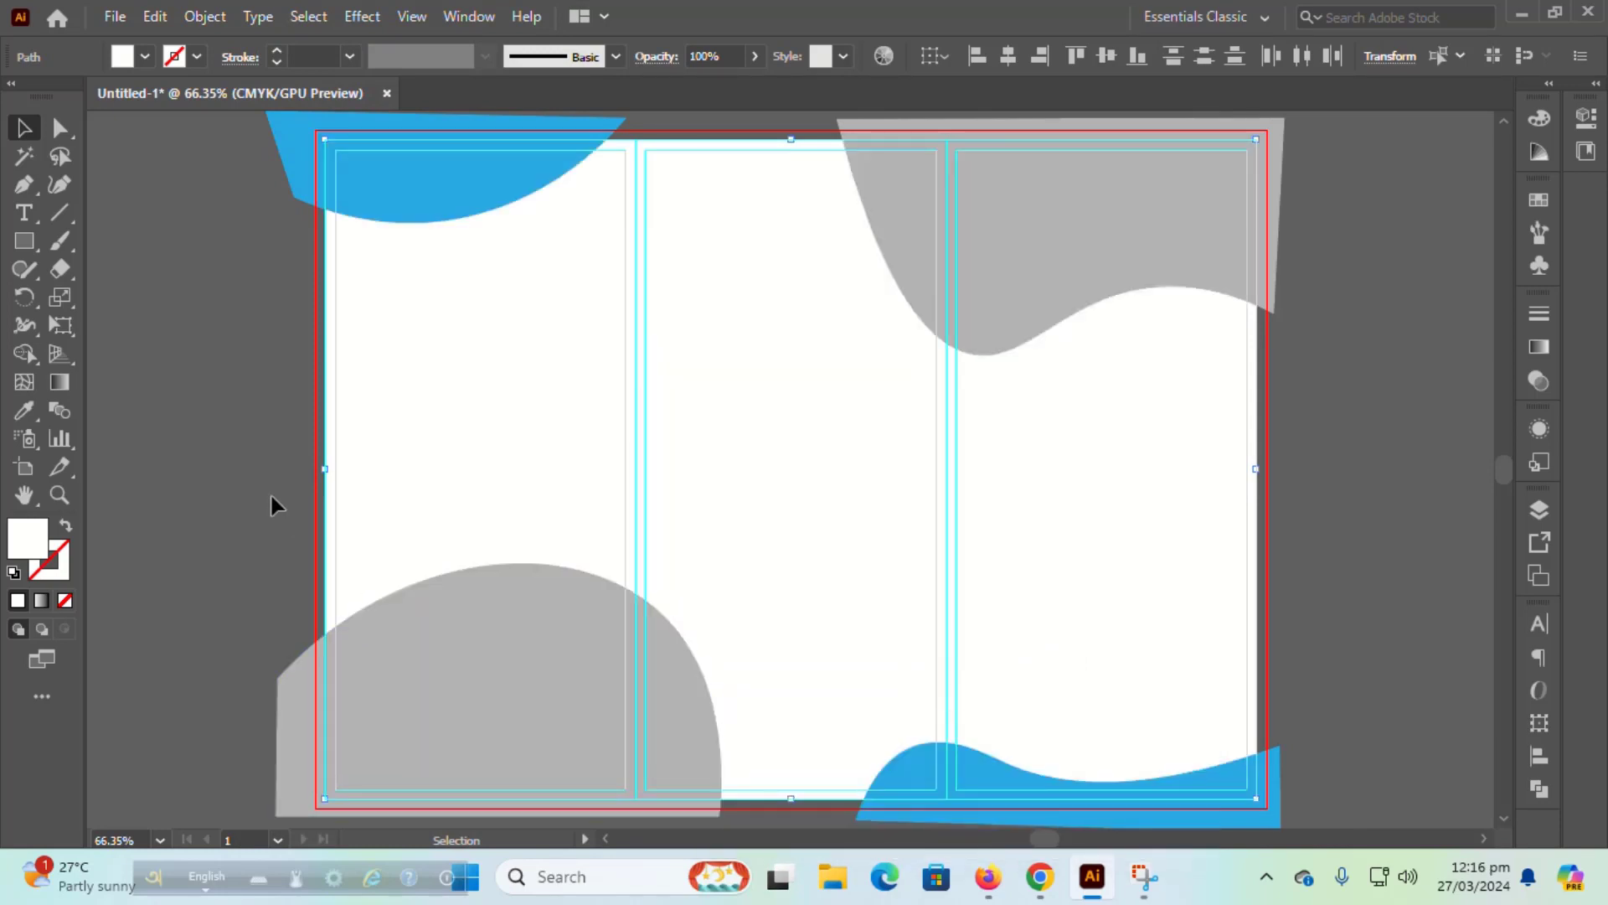
Step: Fill the middle panel blue by sampling the blue corner shape
{"action": "left_click", "coordinate": [273, 503]}
{"action": "left_click", "coordinate": [779, 430]}
{"action": "left_click", "coordinate": [23, 411]}
{"action": "left_click", "coordinate": [361, 195]}
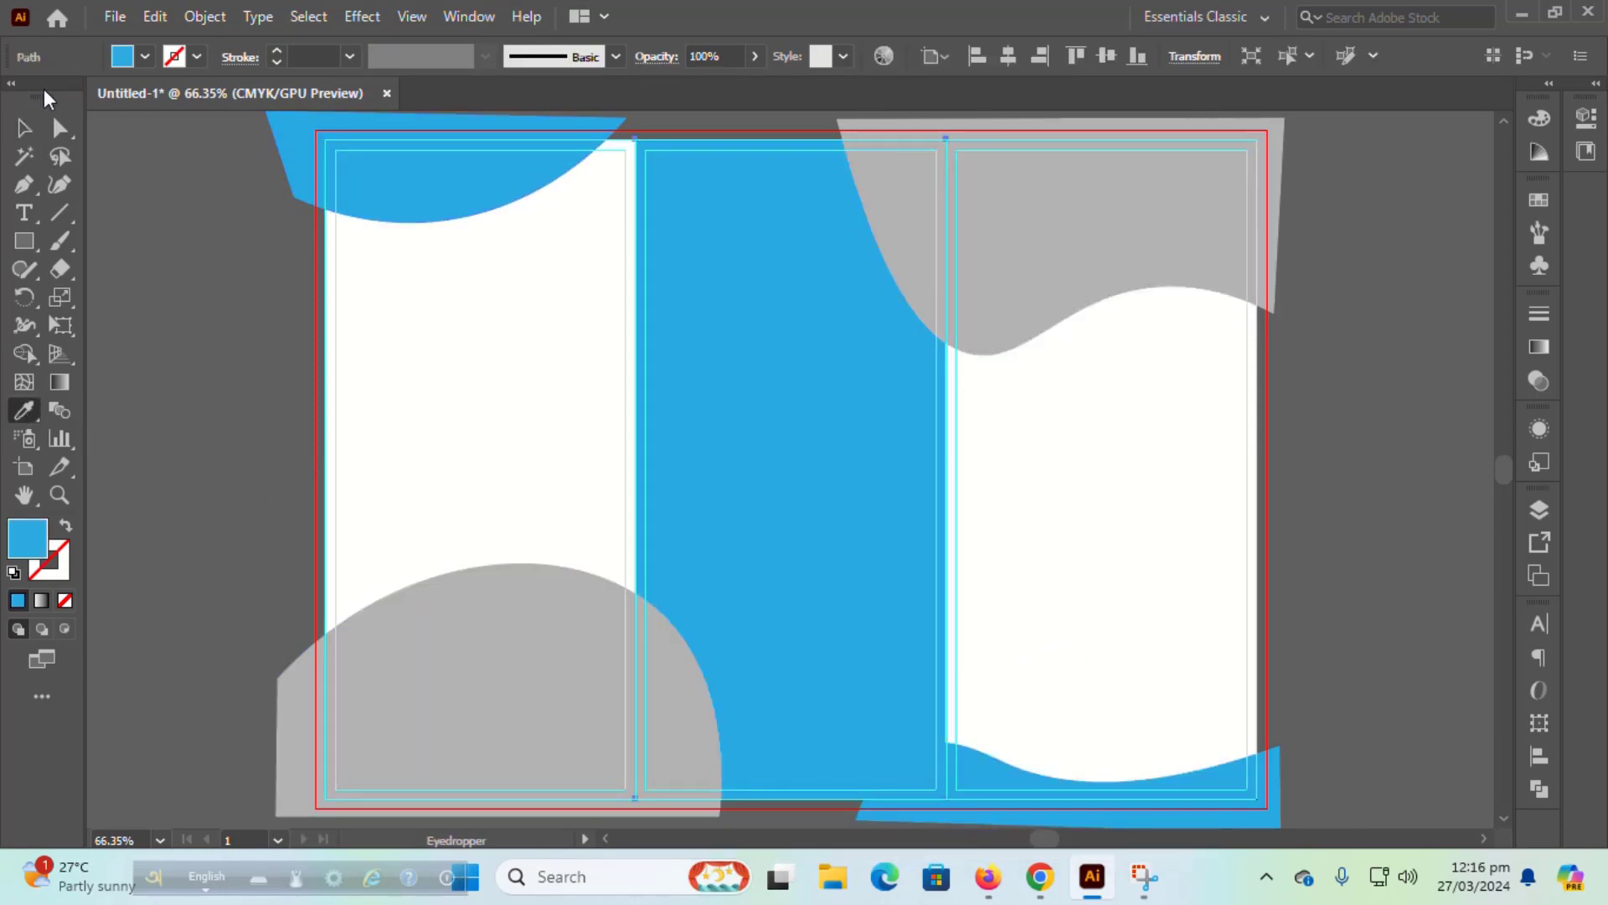
{"action": "left_click", "coordinate": [24, 127]}
{"action": "left_click", "coordinate": [162, 244]}
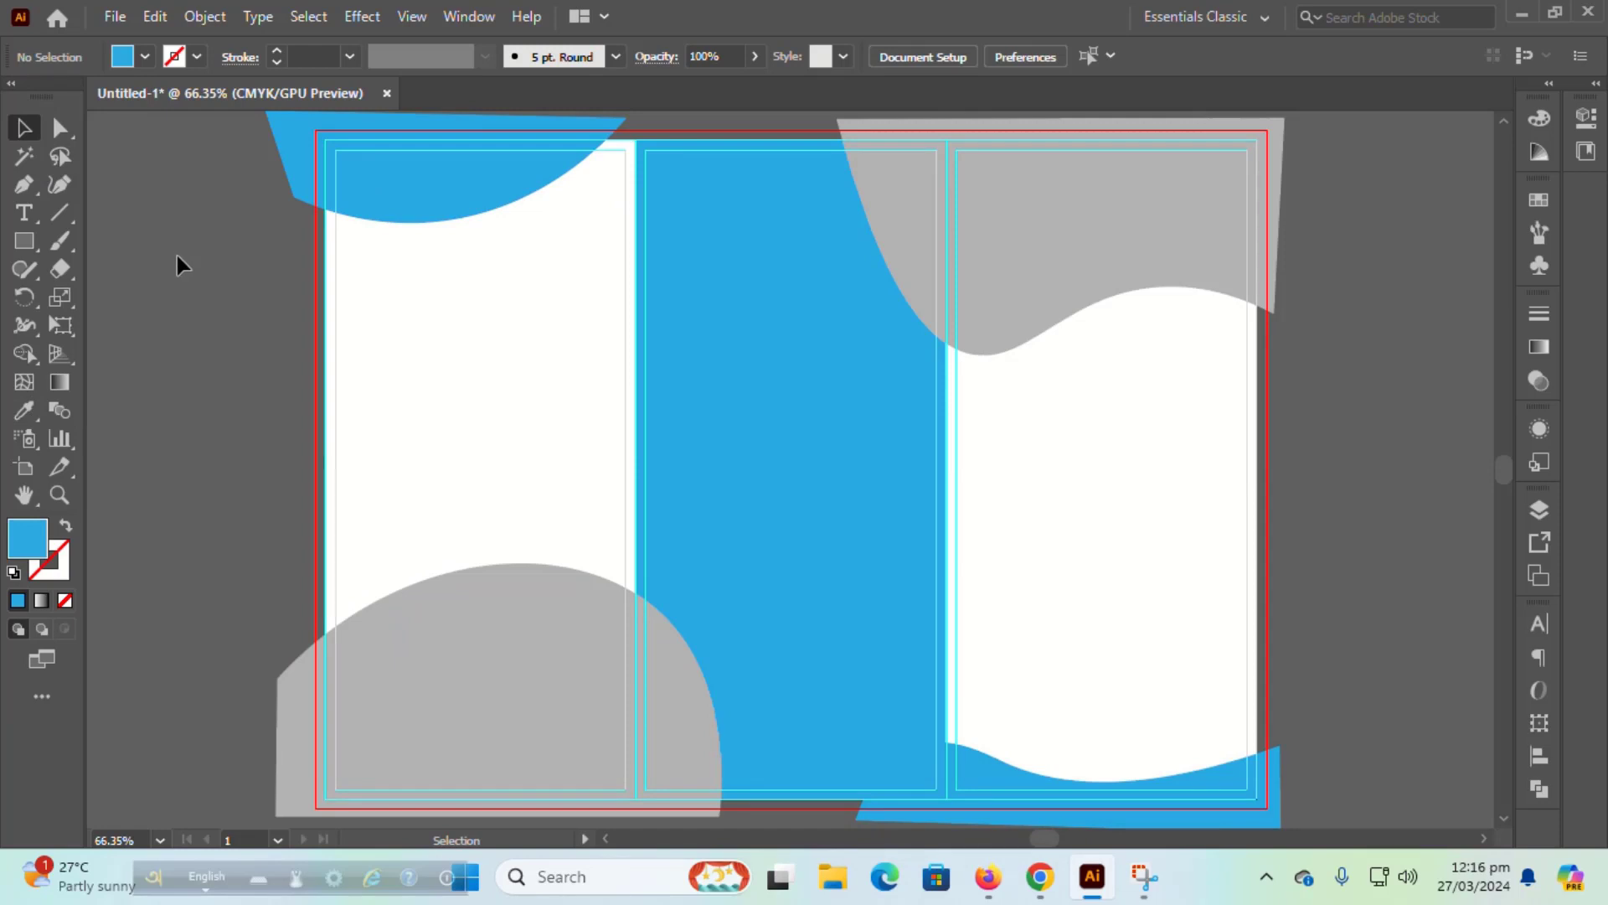
{"action": "left_click", "coordinate": [546, 726]}
Step: Offset the grey arch by -0.125 in and fill the outer arch copy white
{"action": "left_click", "coordinate": [205, 16]}
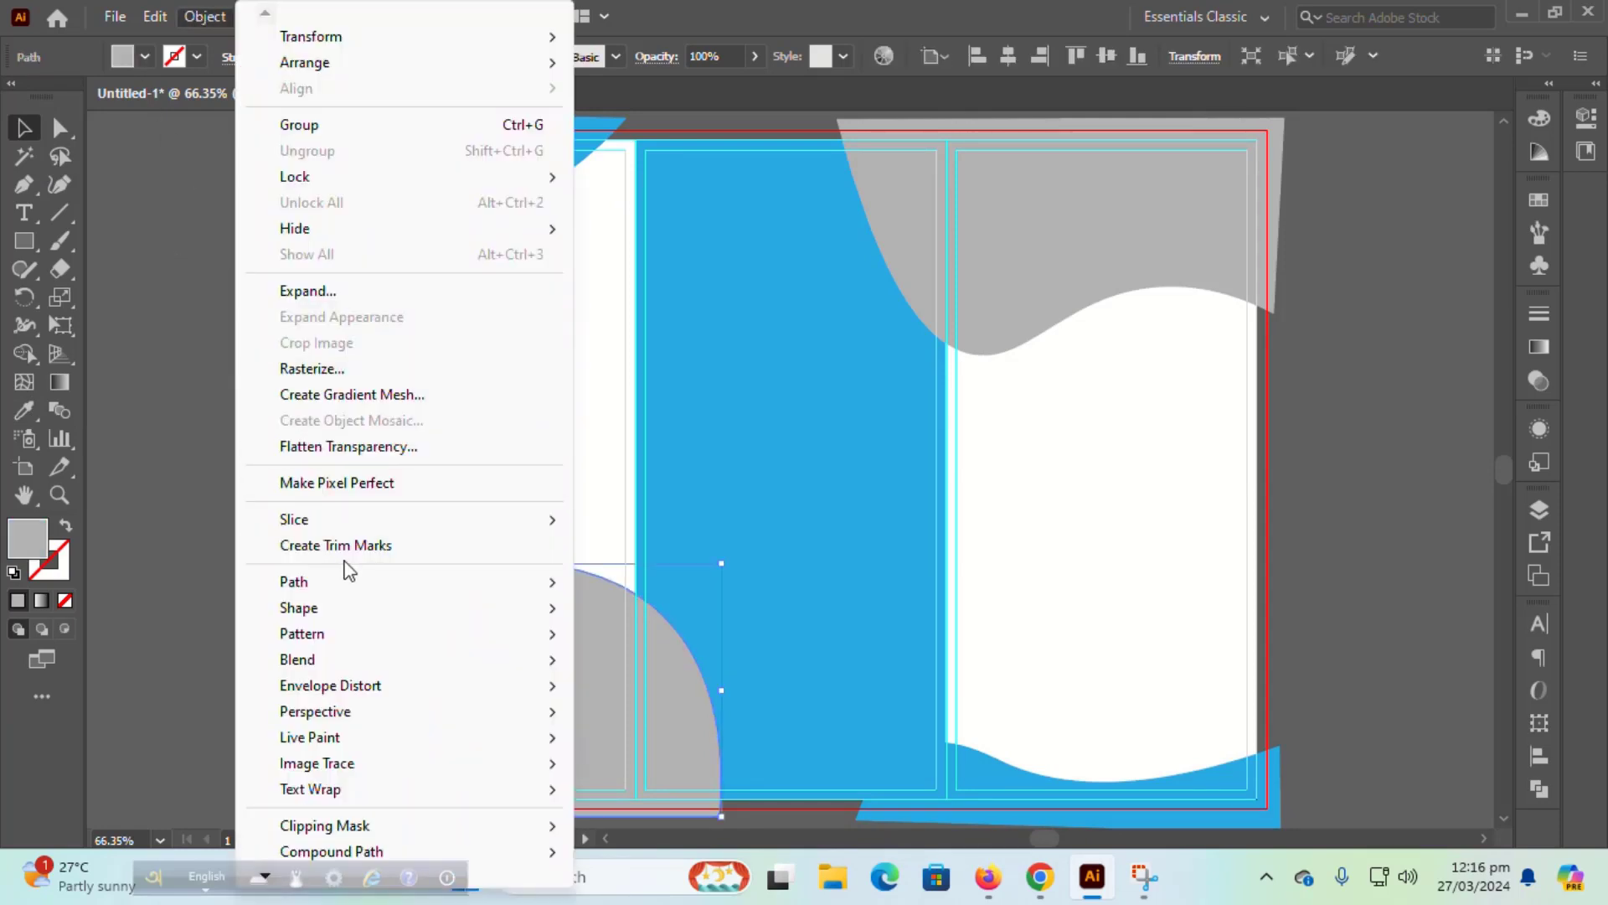
{"action": "mouse_move", "coordinate": [335, 581]}
{"action": "left_click", "coordinate": [645, 668]}
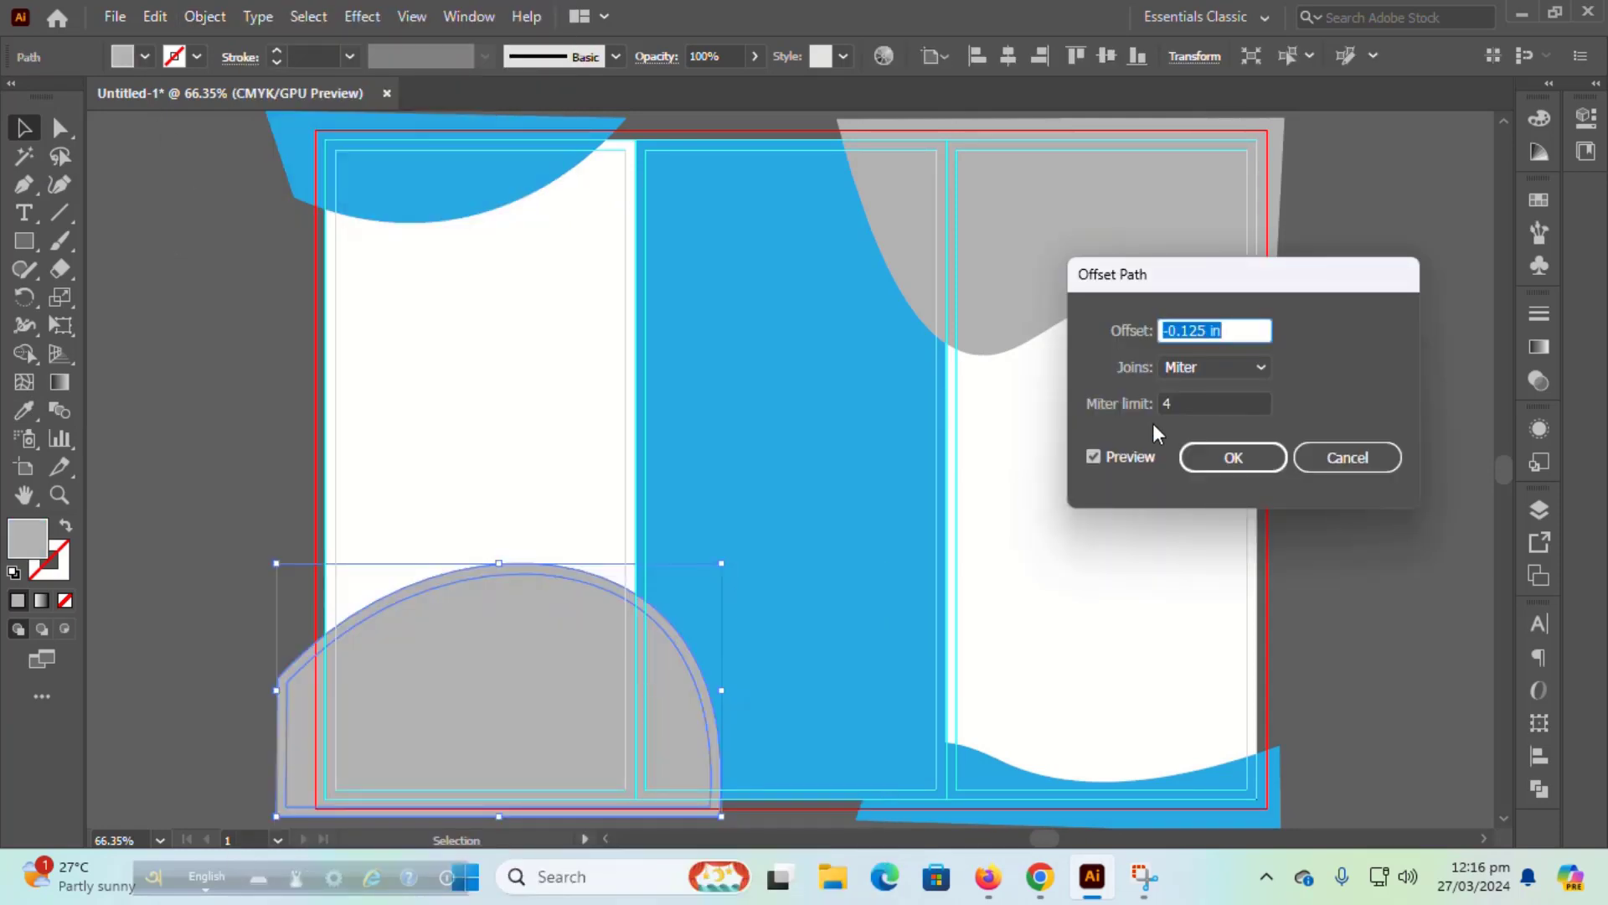
{"action": "left_click", "coordinate": [1196, 461]}
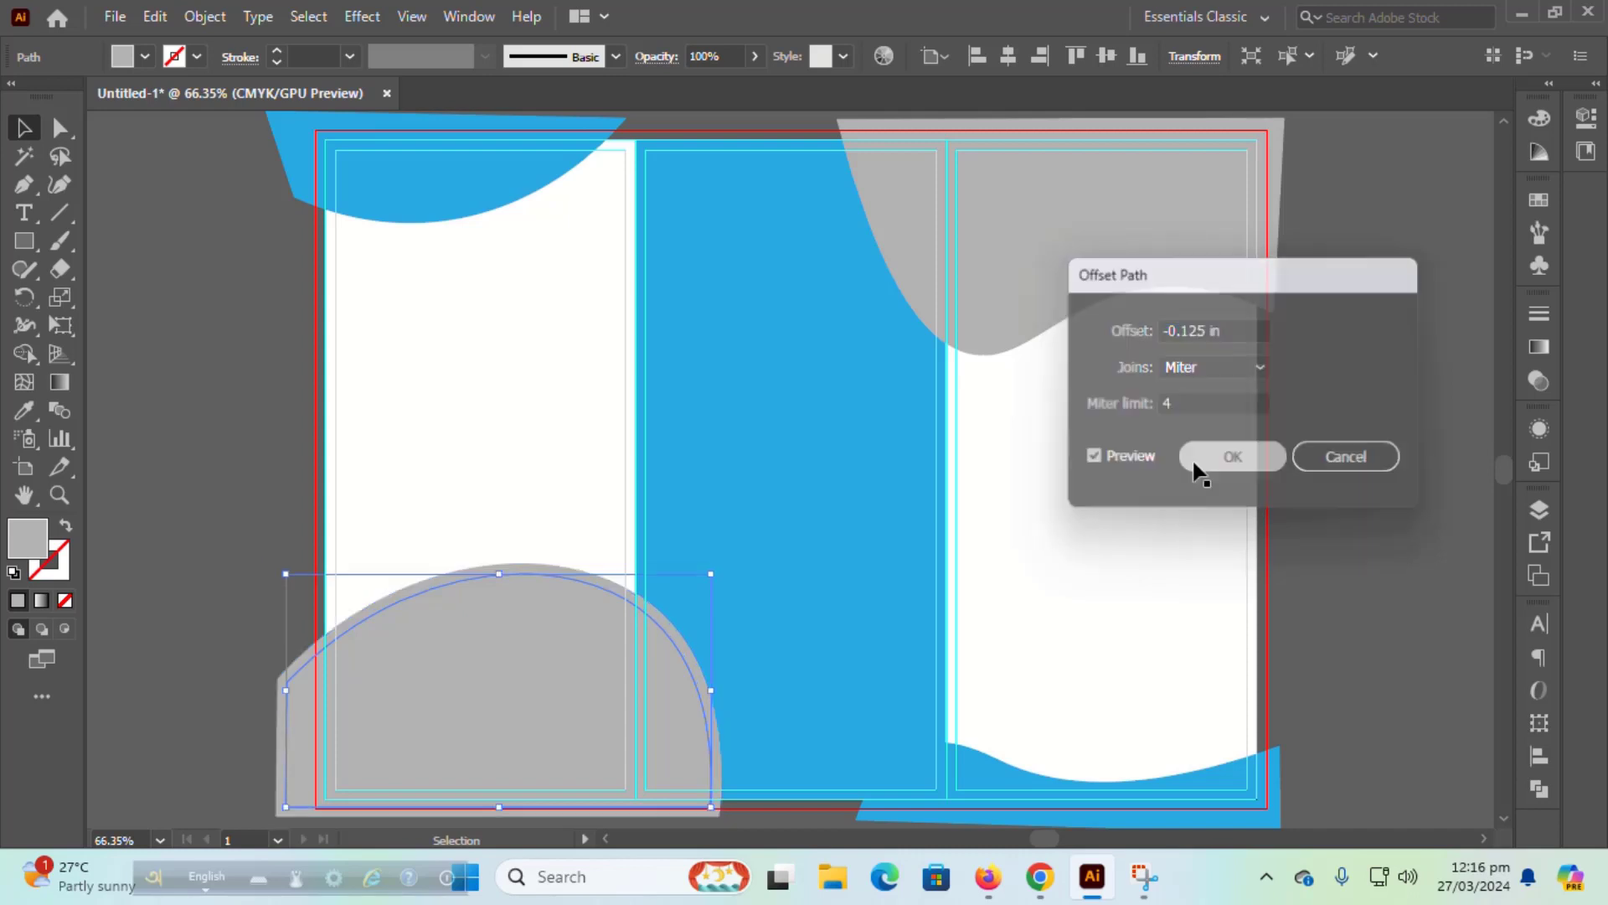
{"action": "left_click", "coordinate": [209, 586]}
{"action": "left_click", "coordinate": [496, 586]}
{"action": "left_click", "coordinate": [24, 410]}
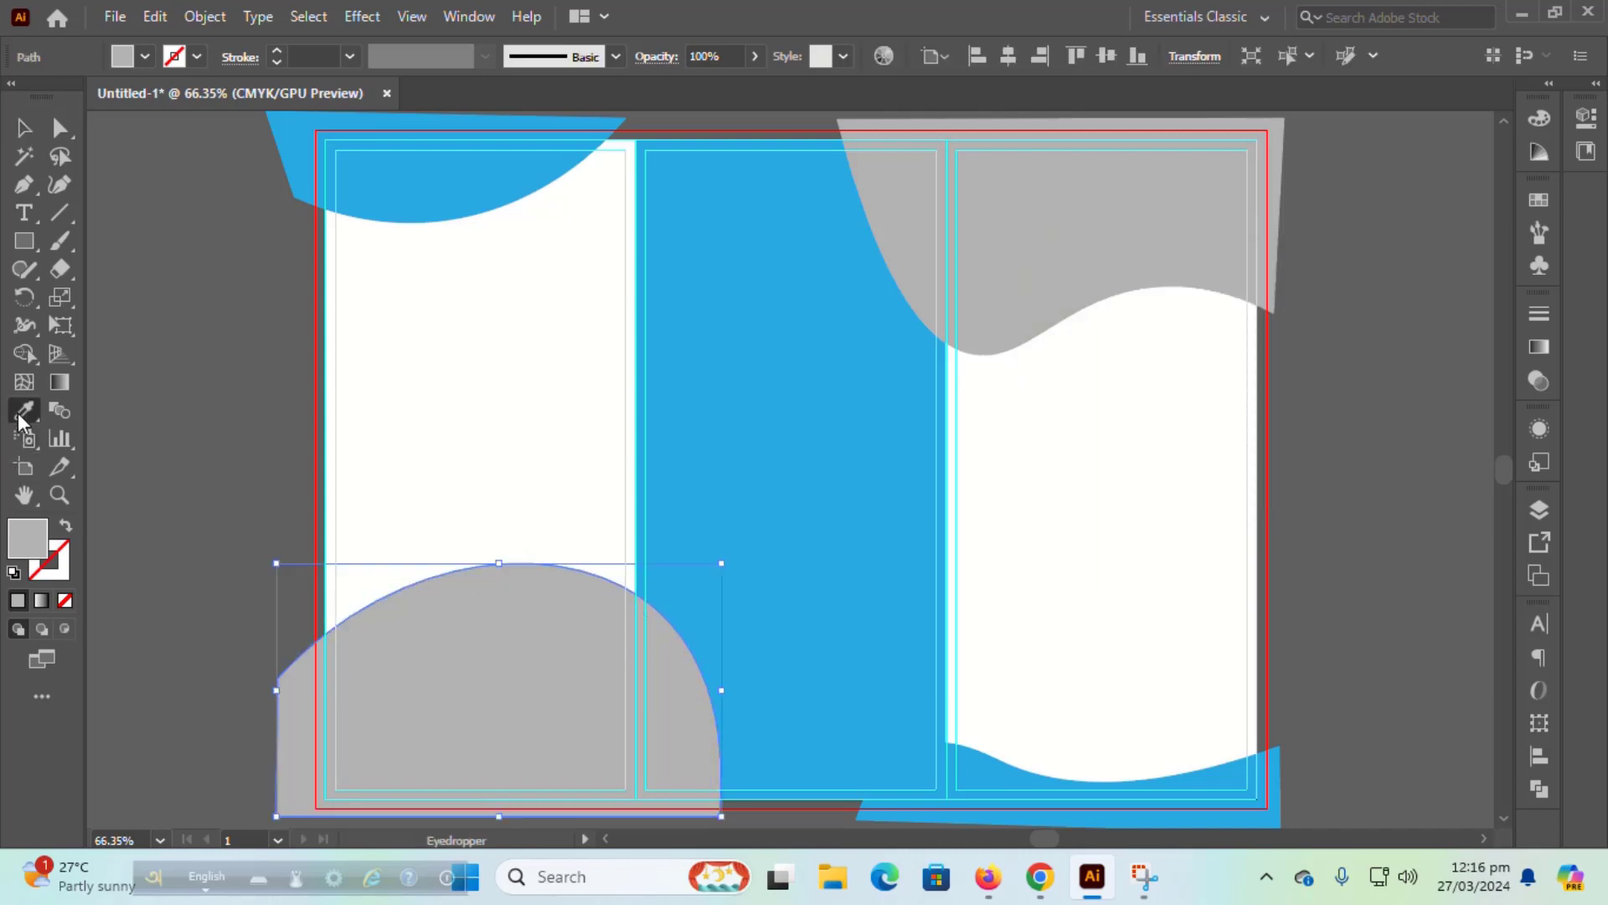
{"action": "left_click", "coordinate": [464, 489]}
{"action": "key", "text": "v"}
{"action": "left_click", "coordinate": [189, 297]}
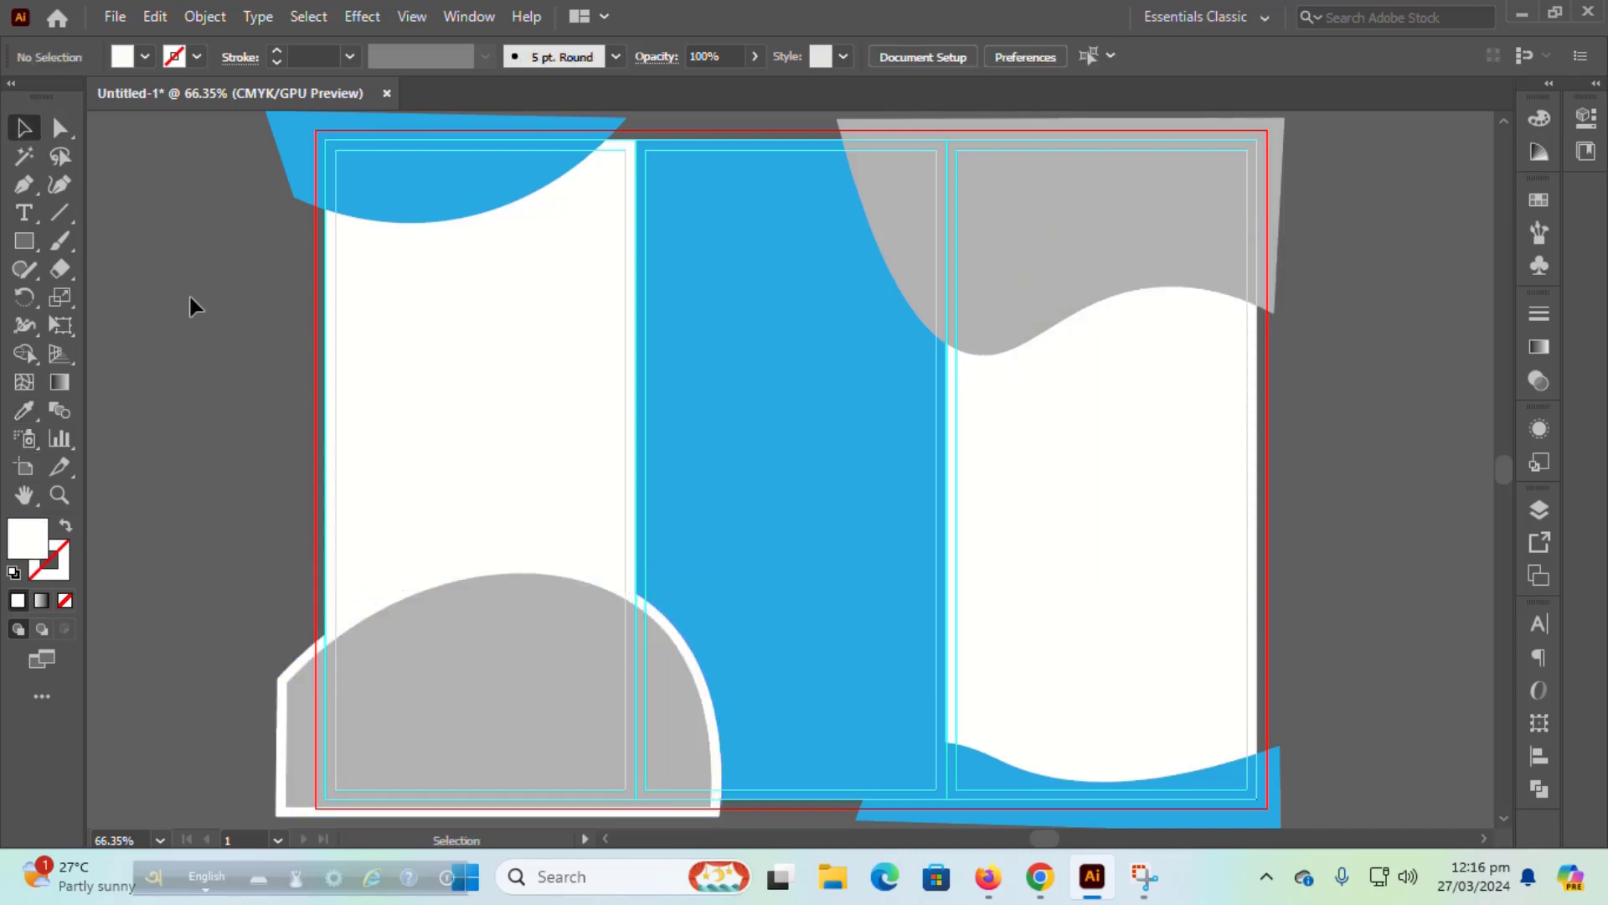
Step: Draw a white rectangle covering the whole artboard and send it behind all shapes
{"action": "key", "text": "m"}
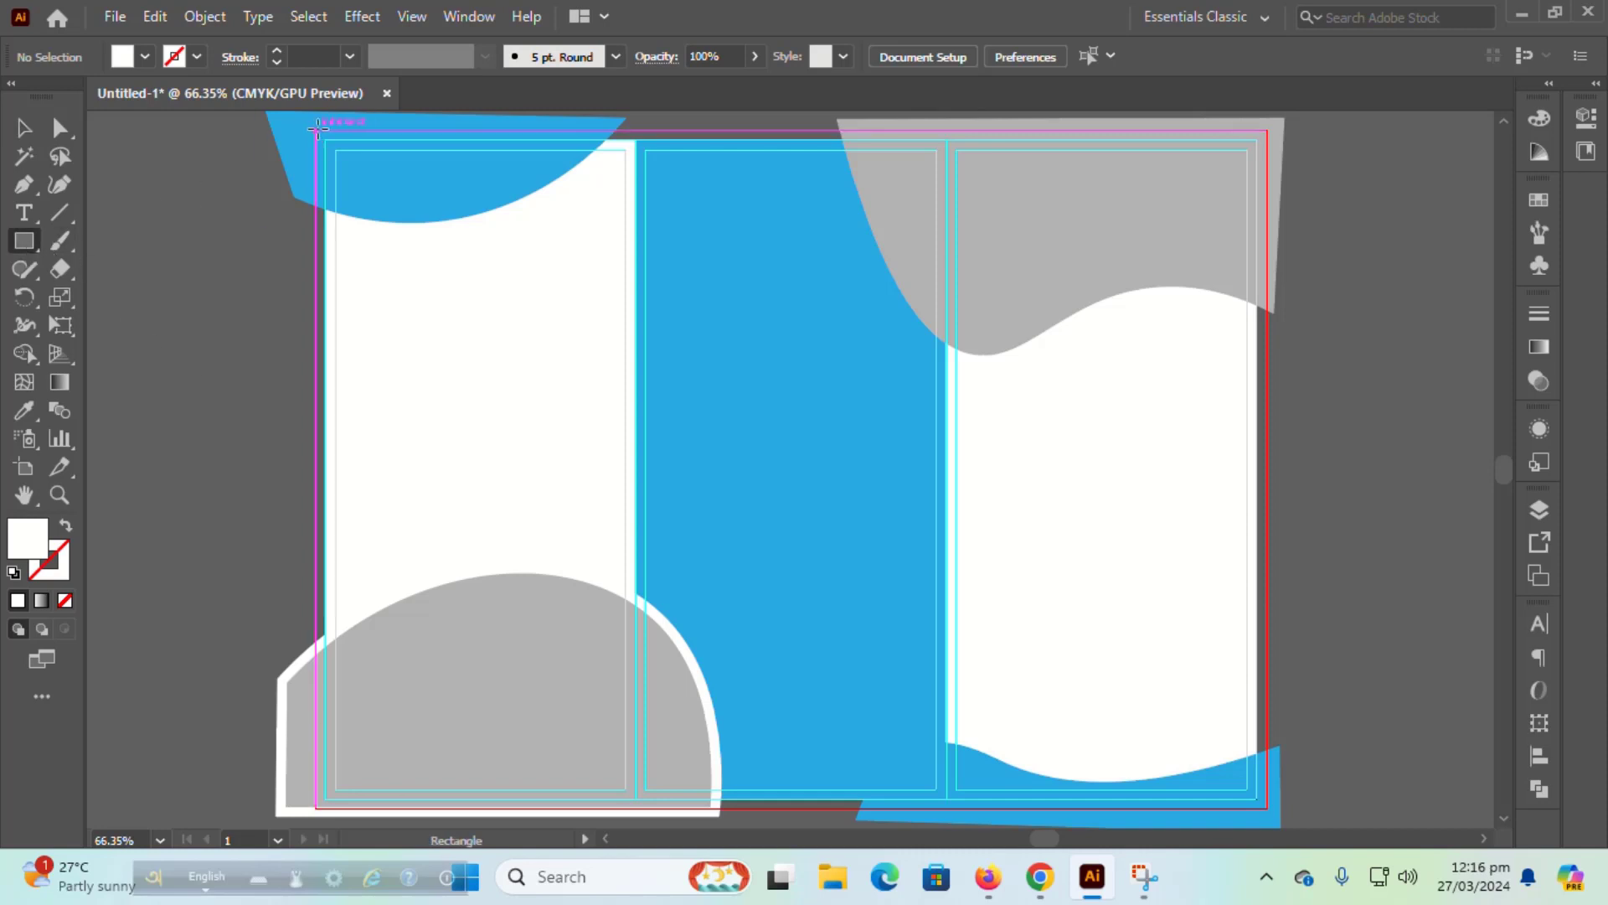
{"action": "left_click_drag", "start_coordinate": [312, 126], "coordinate": [1270, 809]}
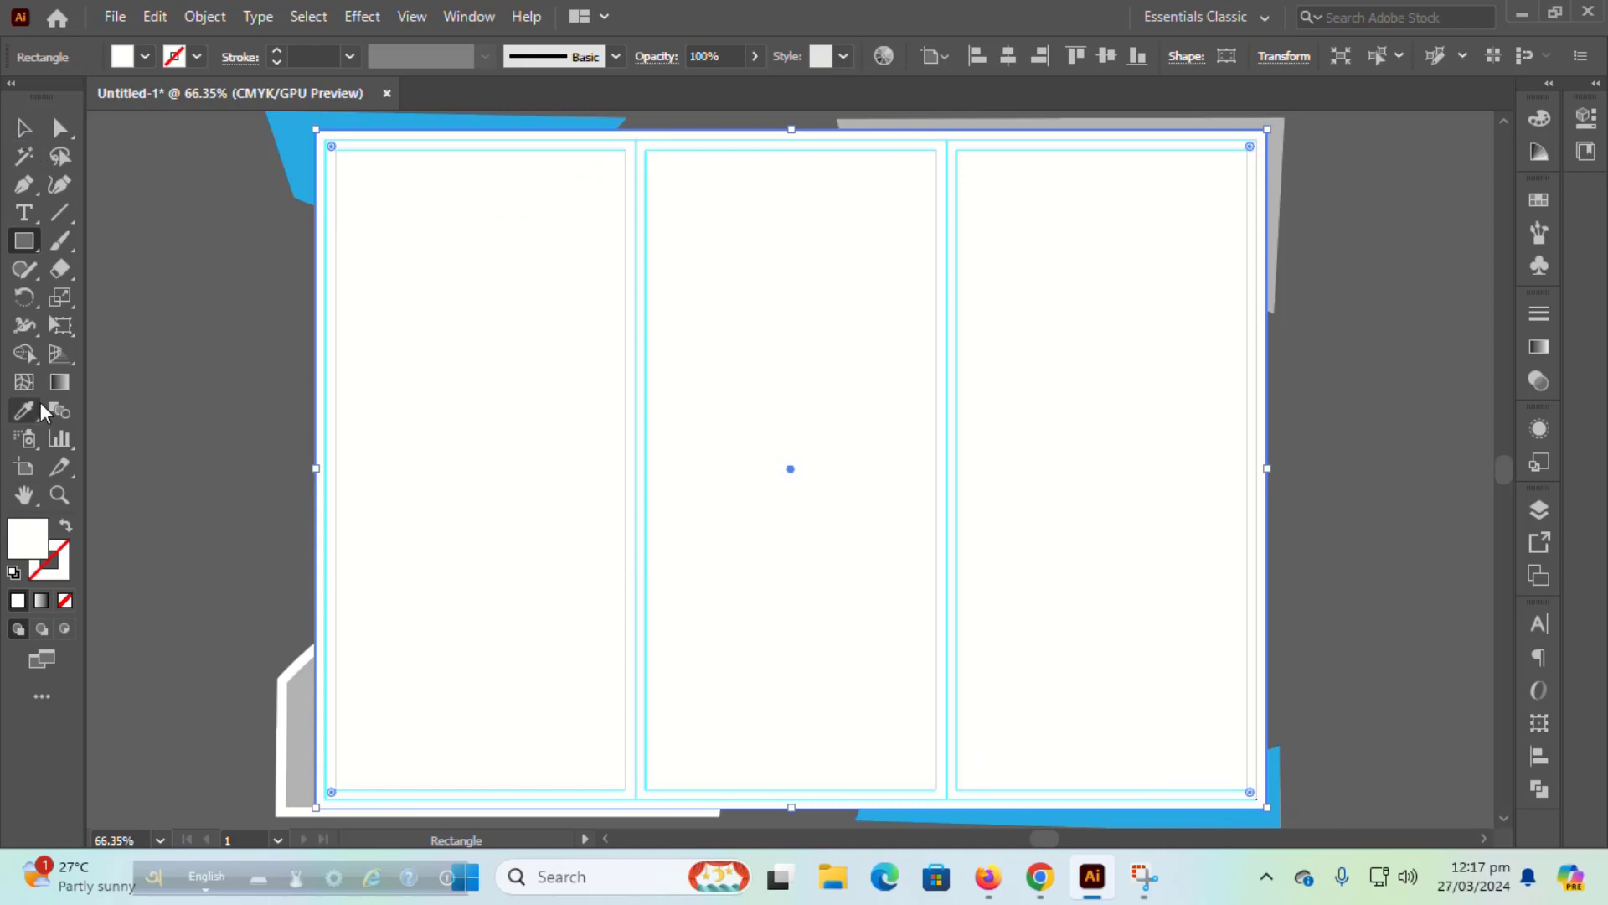
{"action": "left_click", "coordinate": [24, 128]}
{"action": "right_click", "coordinate": [867, 373]}
{"action": "mouse_move", "coordinate": [938, 728]}
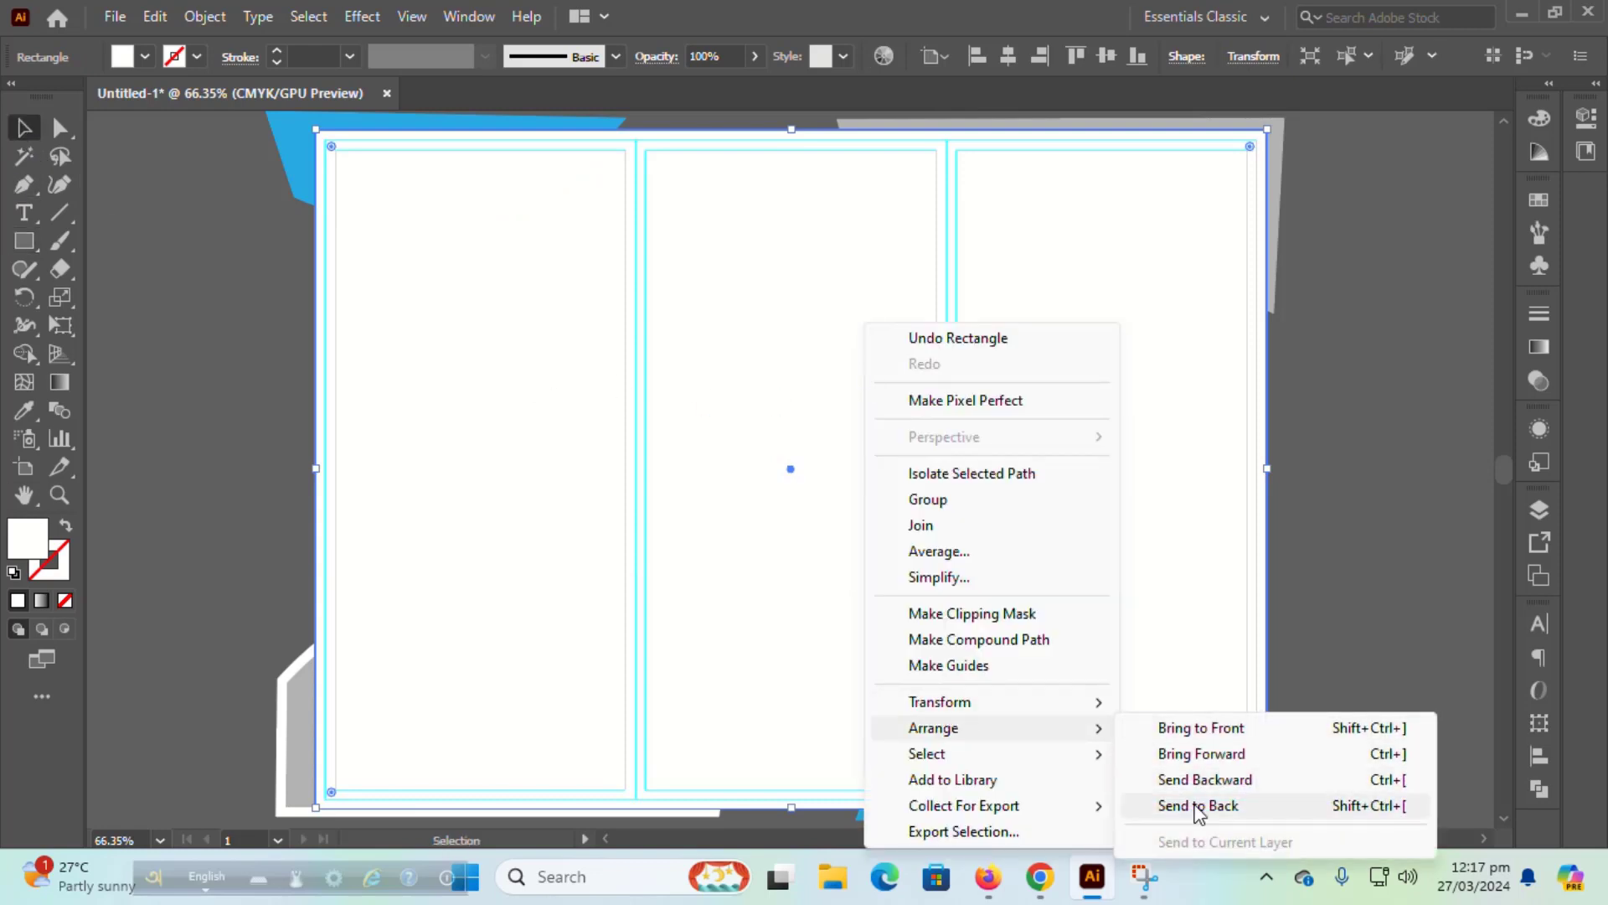
{"action": "left_click", "coordinate": [1198, 805]}
{"action": "left_click", "coordinate": [191, 156]}
Step: With Shape Builder, delete the blue and grey pieces outside the top-left, top-right and bottom-right corners
{"action": "key", "text": "ctrl+a"}
{"action": "scroll", "coordinate": [1238, 781], "scroll_direction": "down", "scroll_amount": 2}
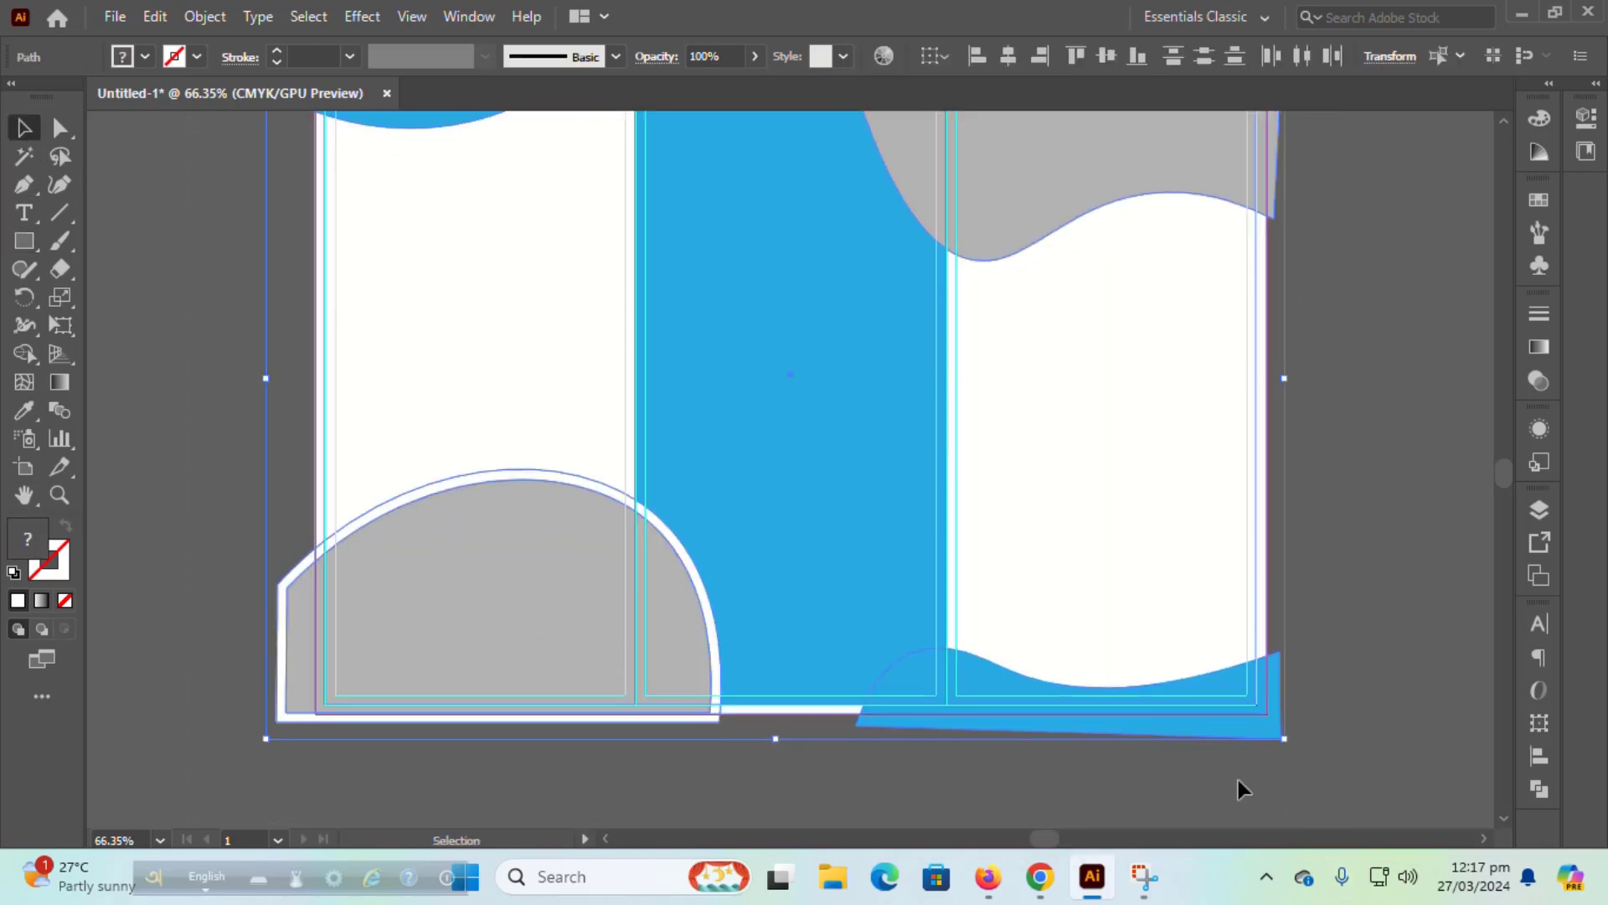
{"action": "scroll", "coordinate": [1189, 690], "scroll_direction": "up", "scroll_amount": 4}
{"action": "scroll", "coordinate": [1189, 690], "scroll_direction": "down", "scroll_amount": 3}
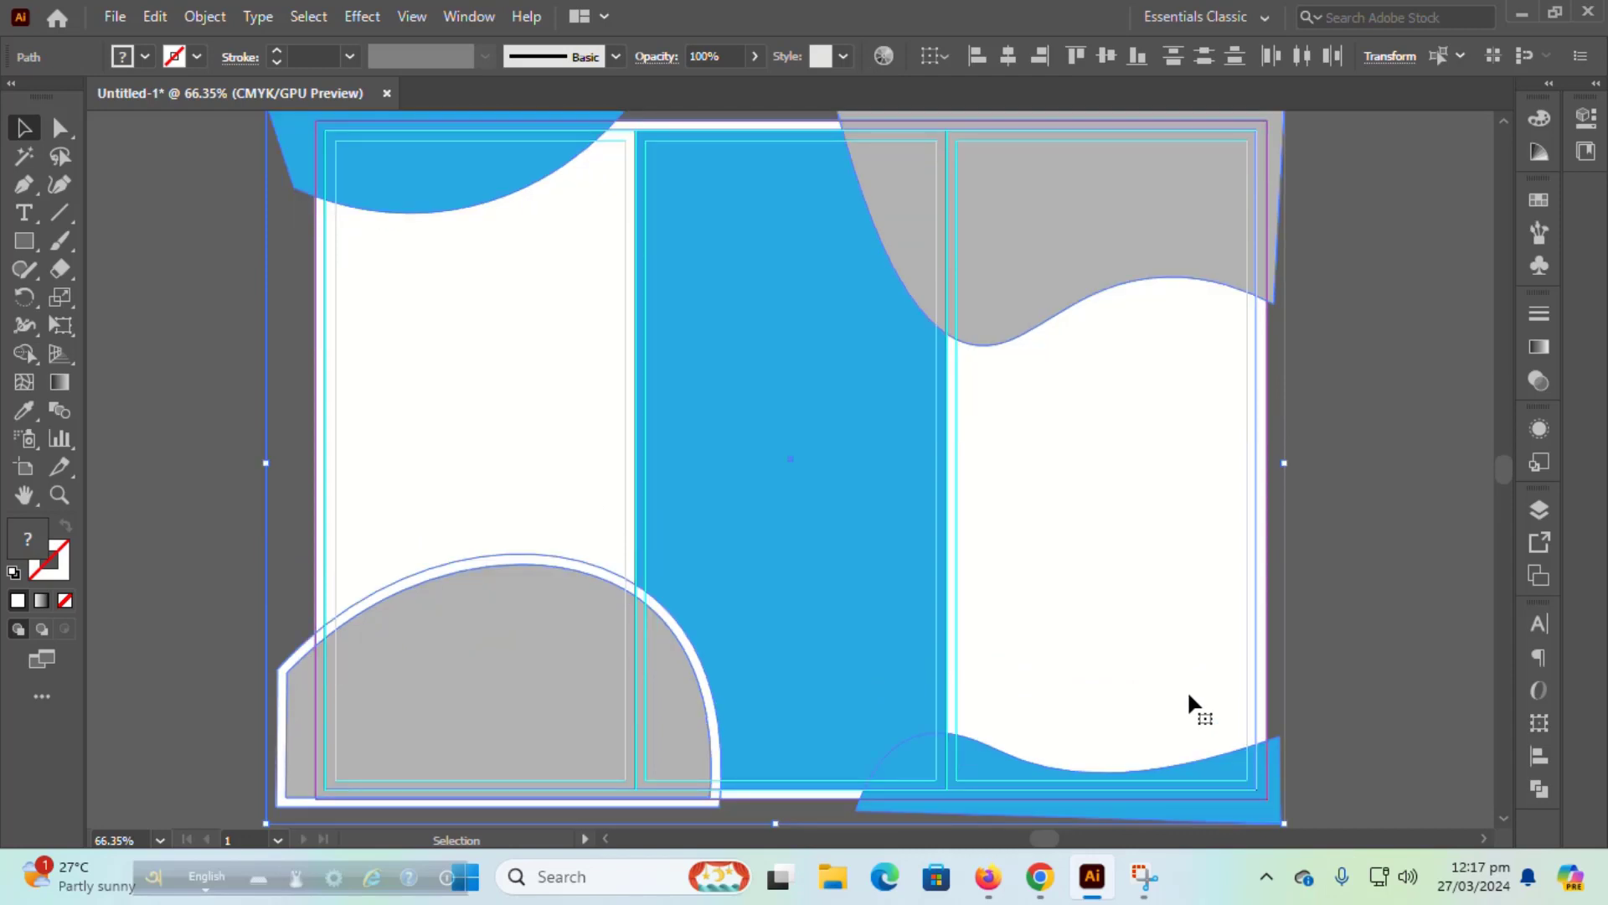
{"action": "left_click", "coordinate": [30, 356]}
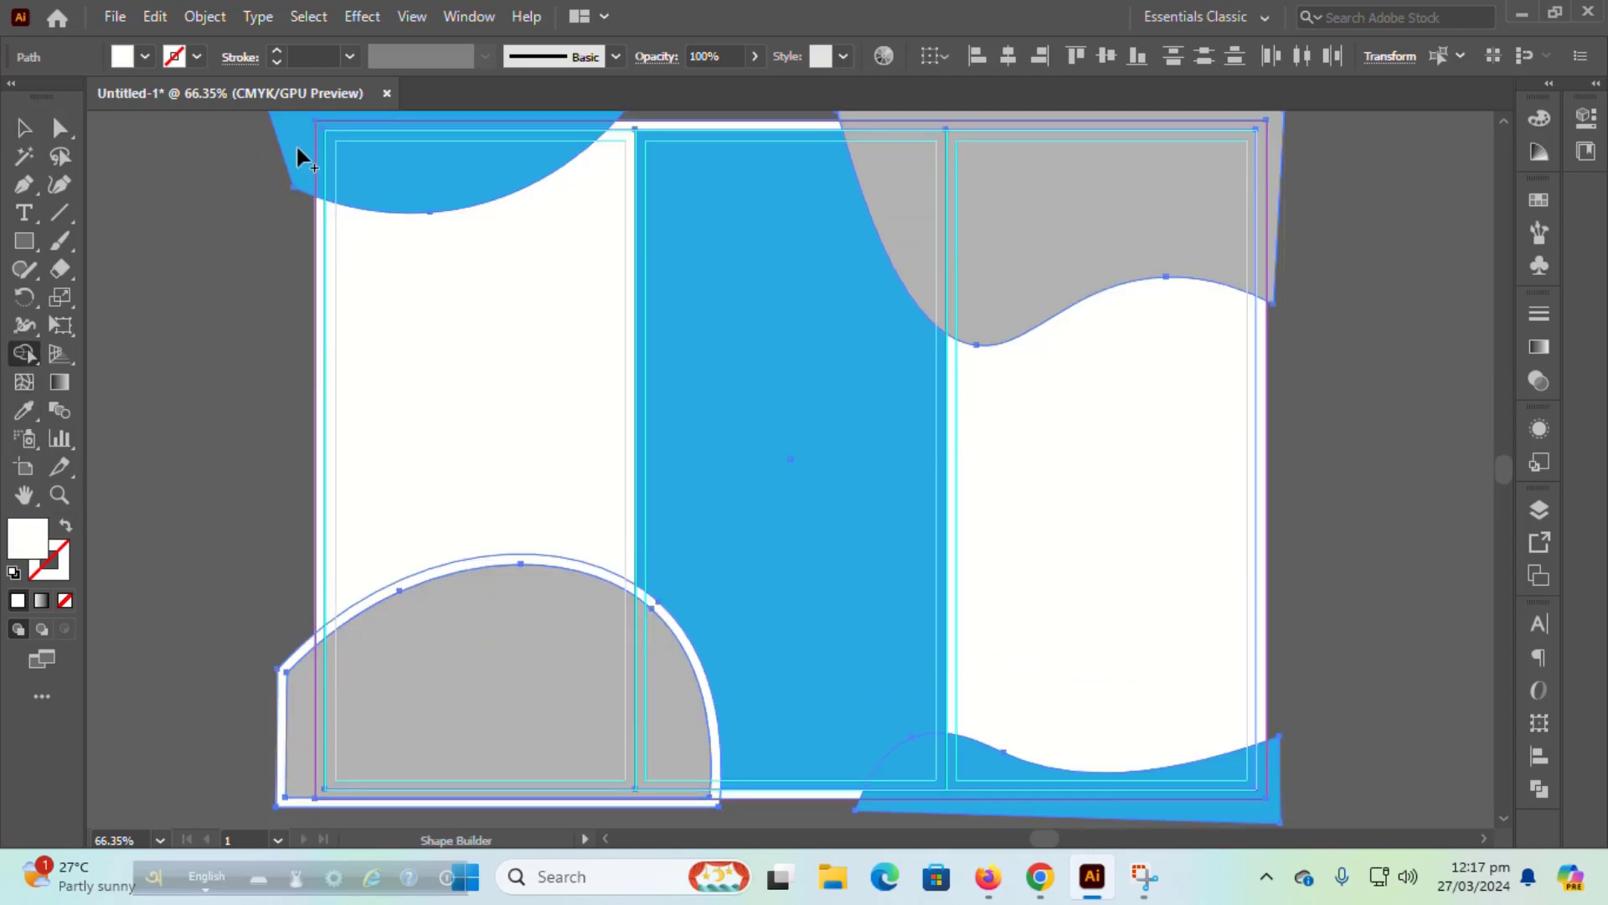
{"action": "left_click", "coordinate": [295, 143], "text": "alt"}
{"action": "left_click", "coordinate": [1281, 197], "text": "alt"}
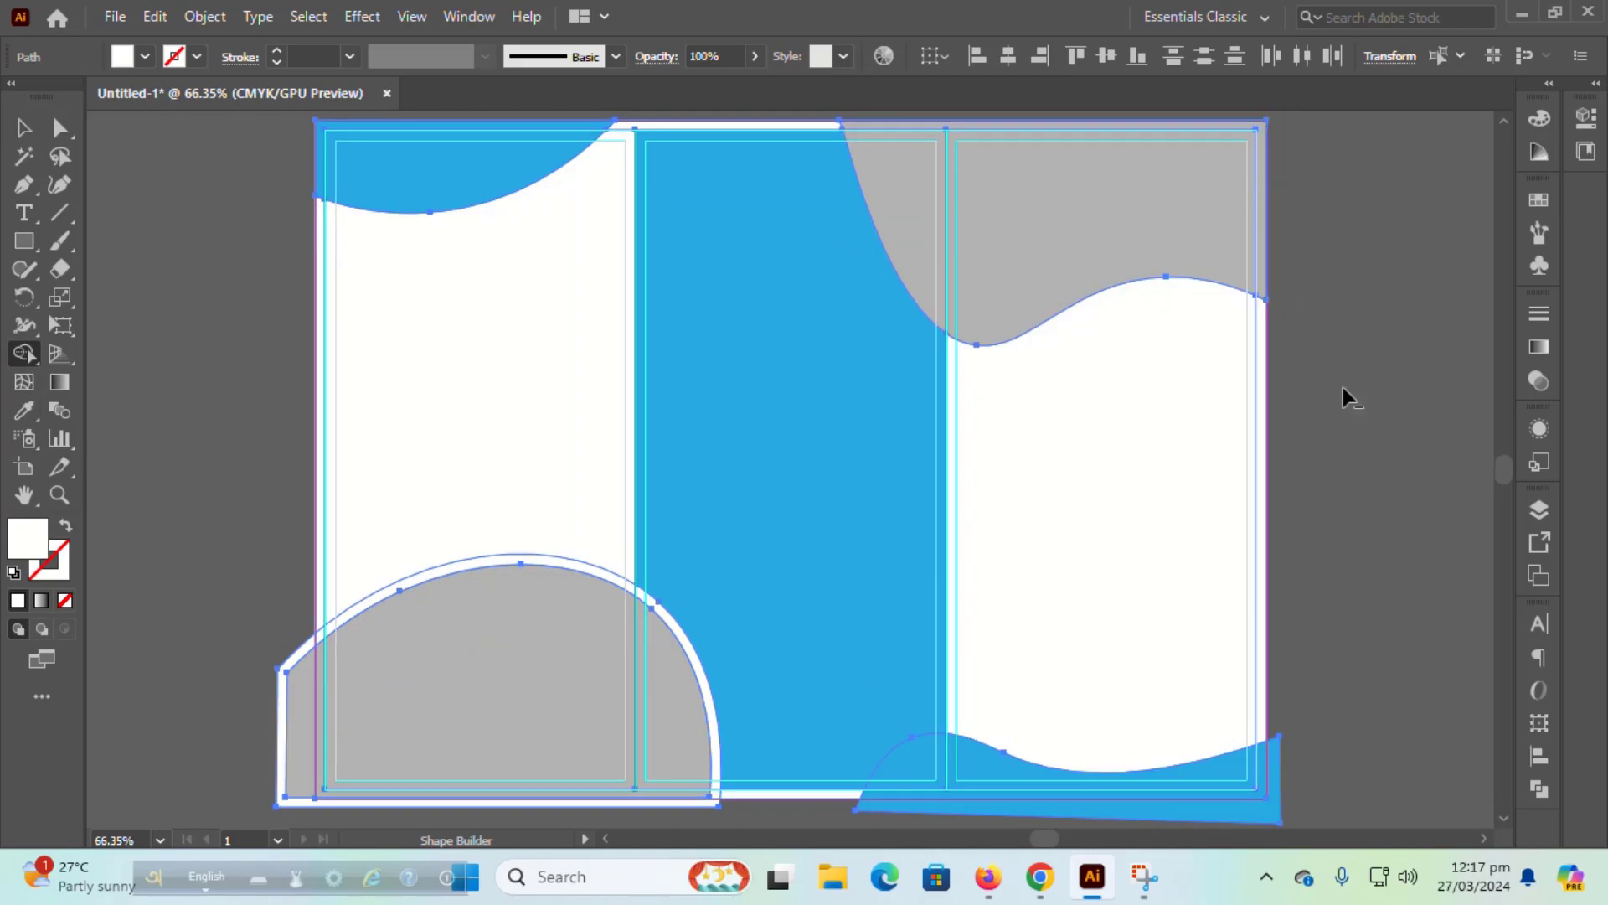
{"action": "left_click", "coordinate": [1271, 819], "text": "alt"}
{"action": "scroll", "coordinate": [681, 800], "scroll_direction": "up", "scroll_amount": 1}
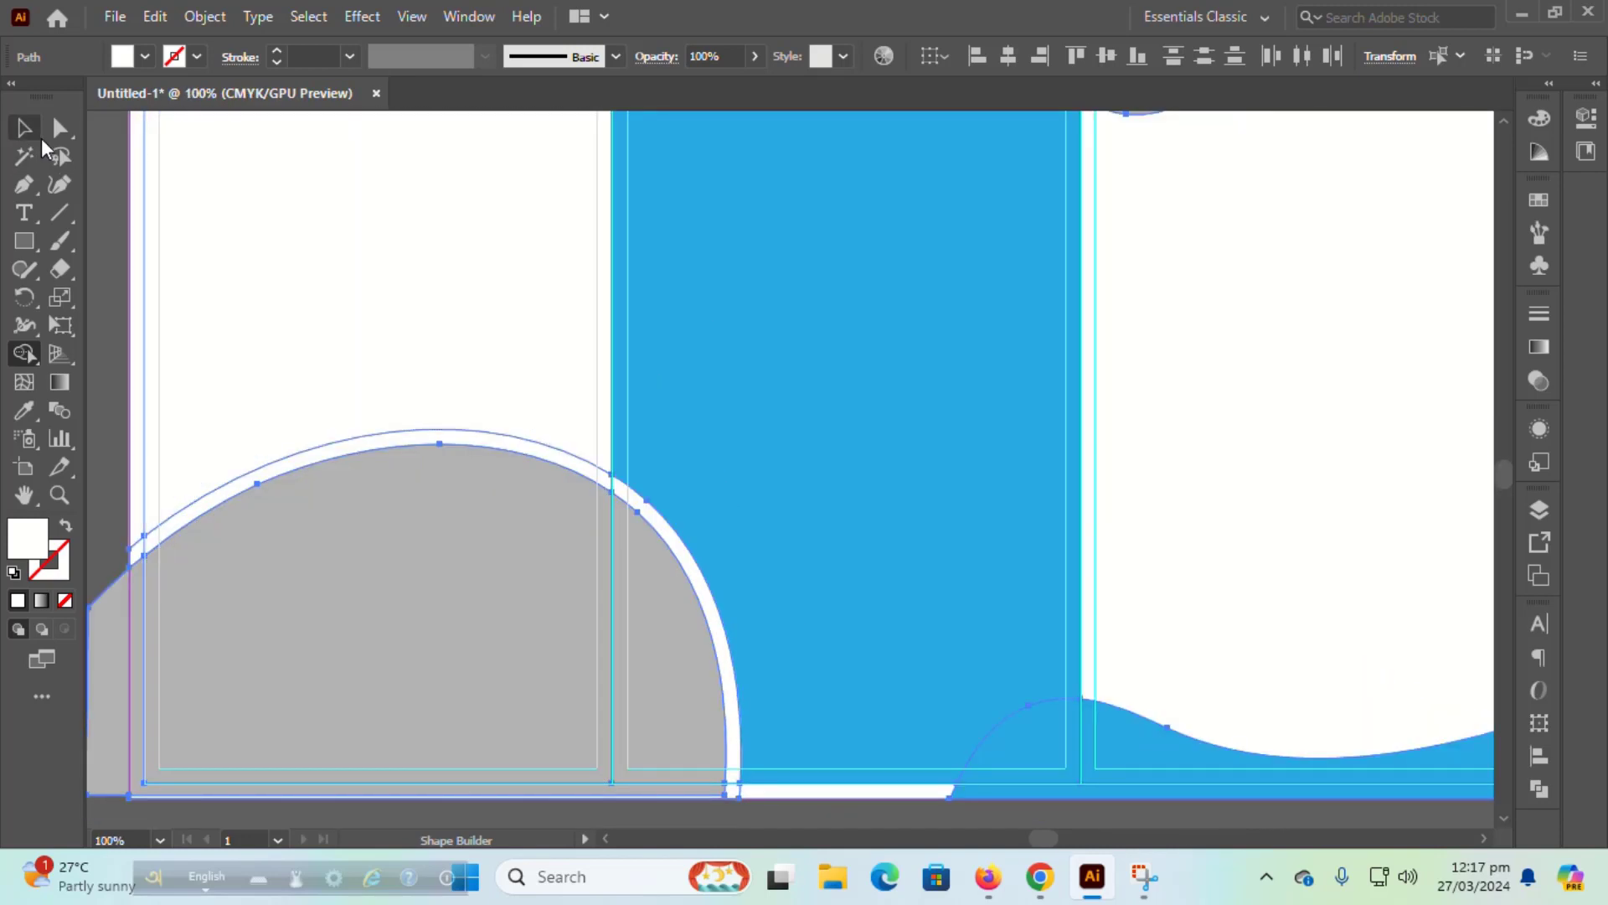
Step: Pull the grey shape's two bottom corner anchors down past the artboard's bottom edge
{"action": "key", "text": "a"}
{"action": "scroll", "coordinate": [772, 752], "scroll_direction": "down", "scroll_amount": 3}
{"action": "left_click", "coordinate": [787, 727]}
{"action": "scroll", "coordinate": [786, 727], "scroll_direction": "up", "scroll_amount": 3}
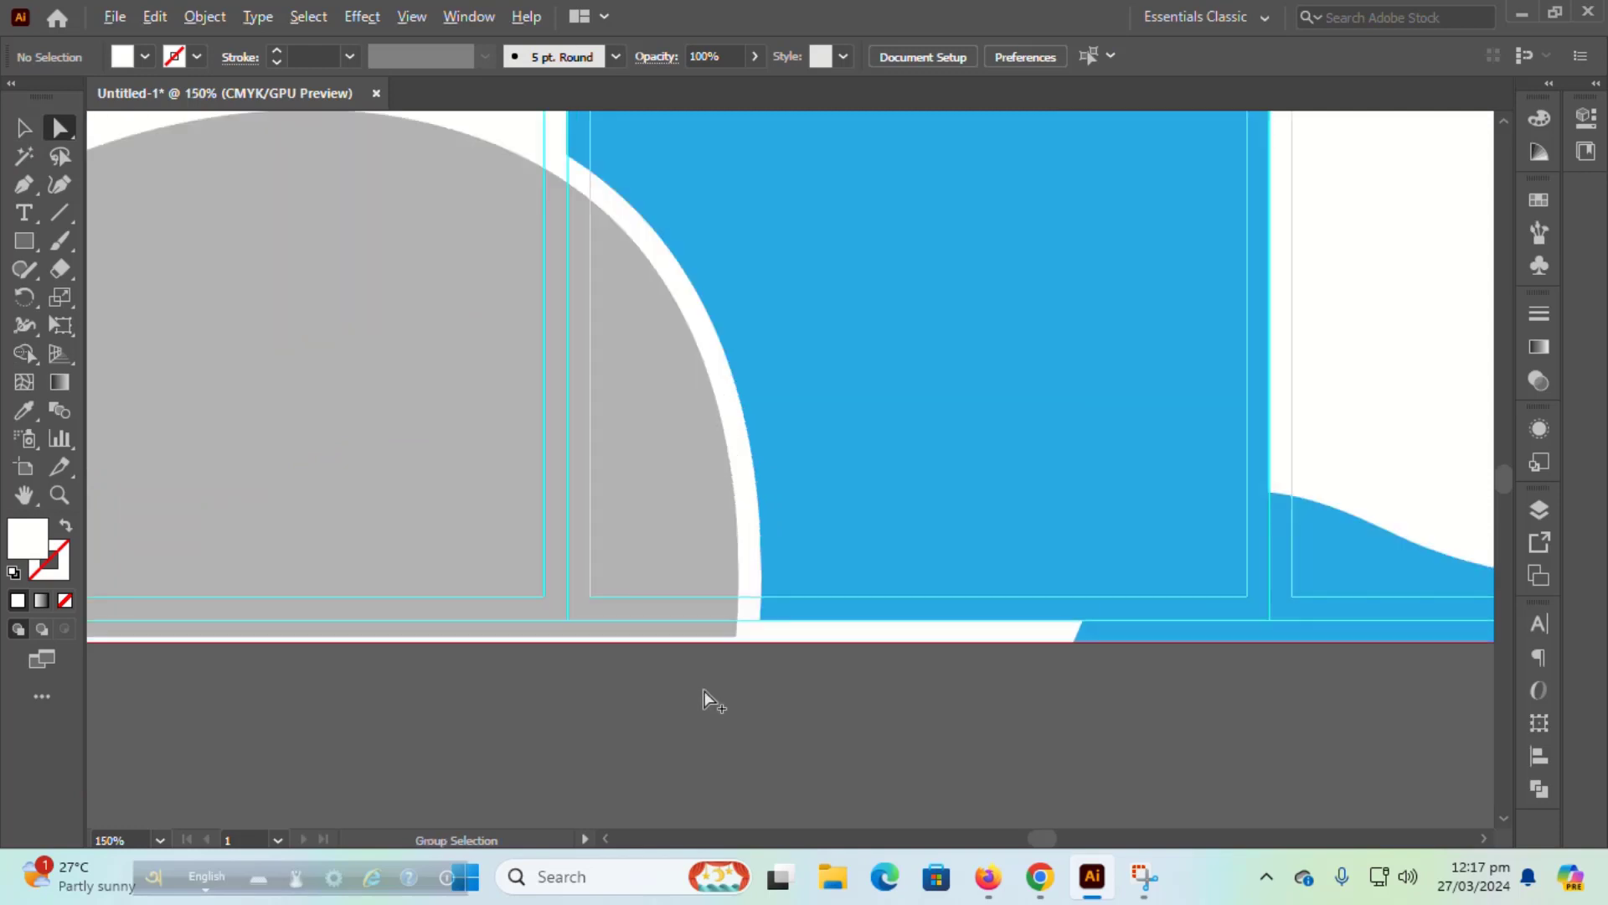
{"action": "left_click", "coordinate": [768, 584]}
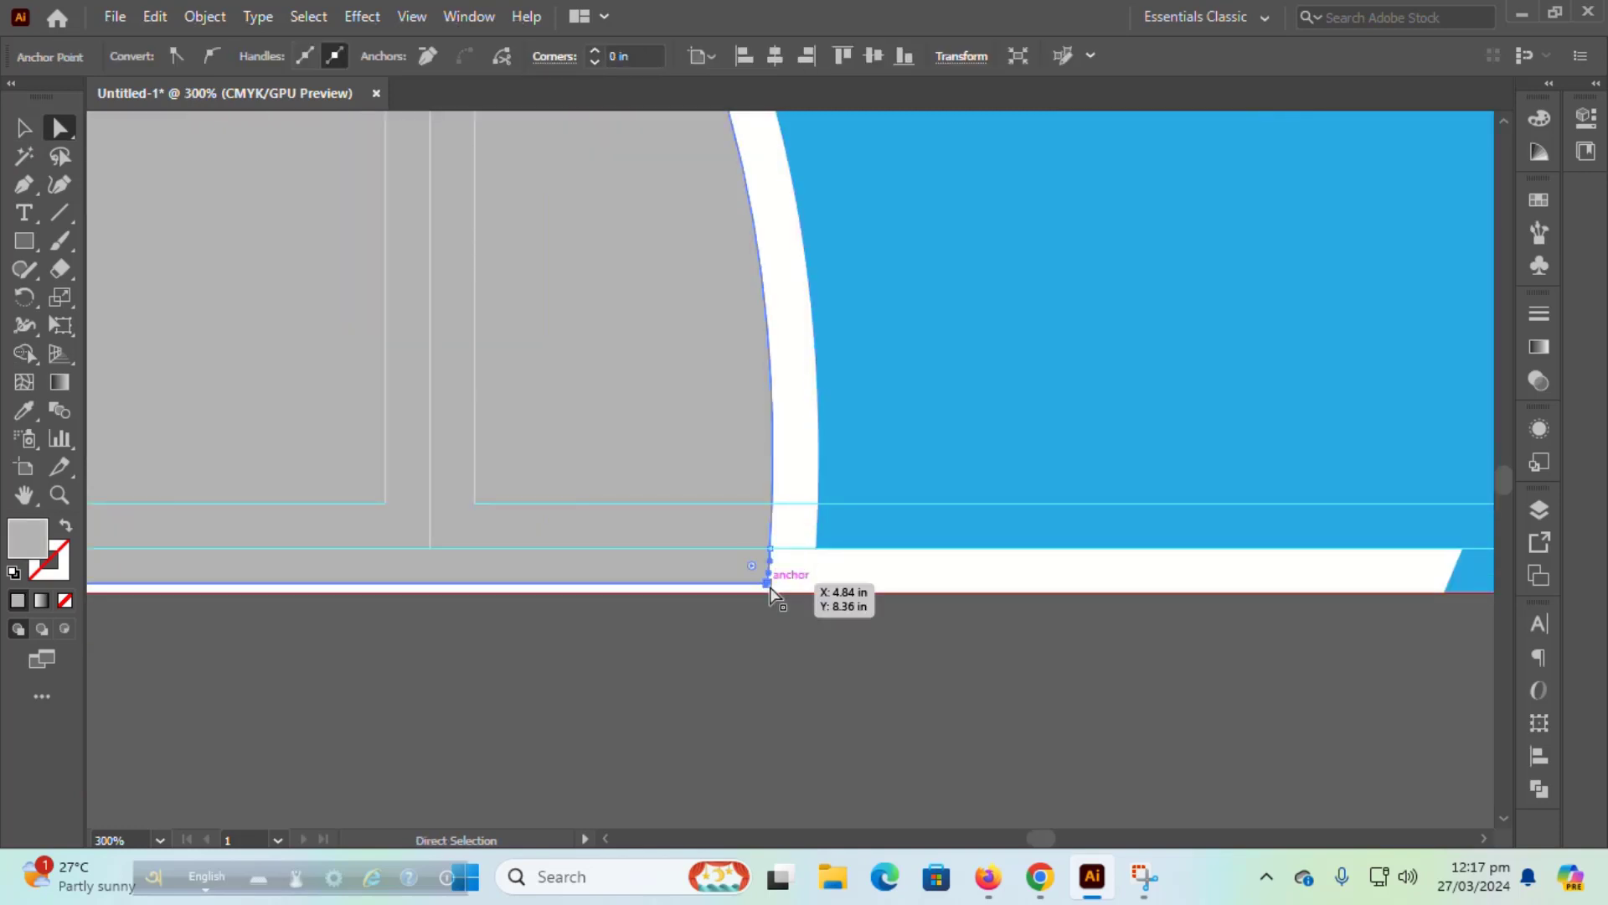
{"action": "left_click_drag", "start_coordinate": [770, 586], "coordinate": [768, 630]}
{"action": "left_click_drag", "start_coordinate": [830, 737], "coordinate": [1282, 719]}
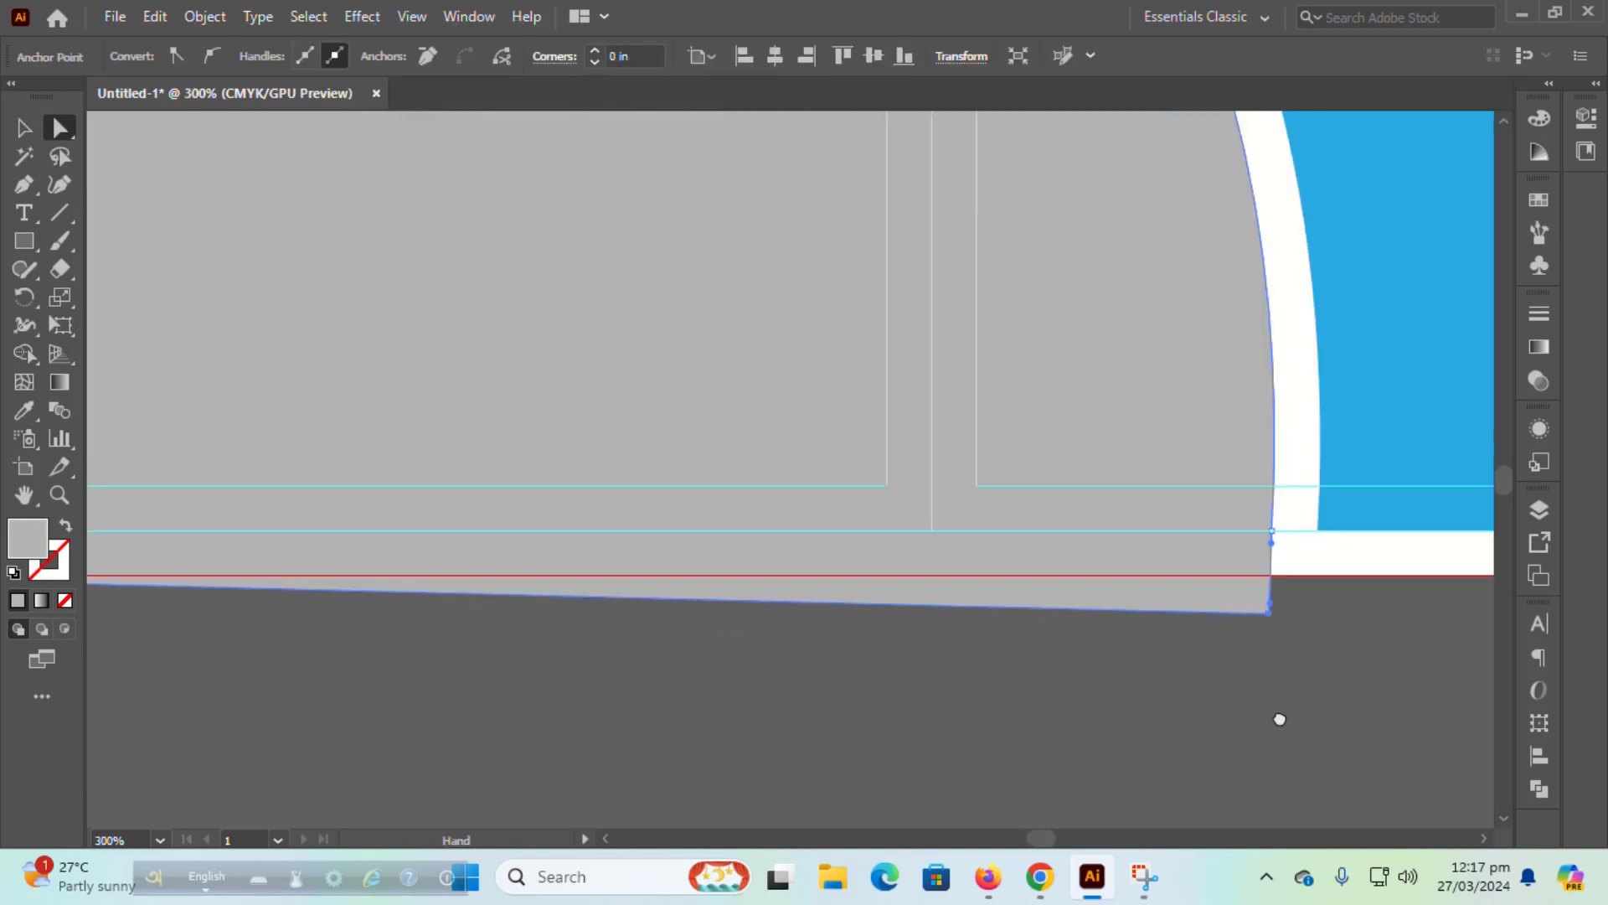
{"action": "left_click_drag", "start_coordinate": [442, 726], "coordinate": [1196, 737]}
{"action": "left_click_drag", "start_coordinate": [206, 586], "coordinate": [222, 630]}
{"action": "scroll", "coordinate": [584, 738], "scroll_direction": "down", "scroll_amount": 2}
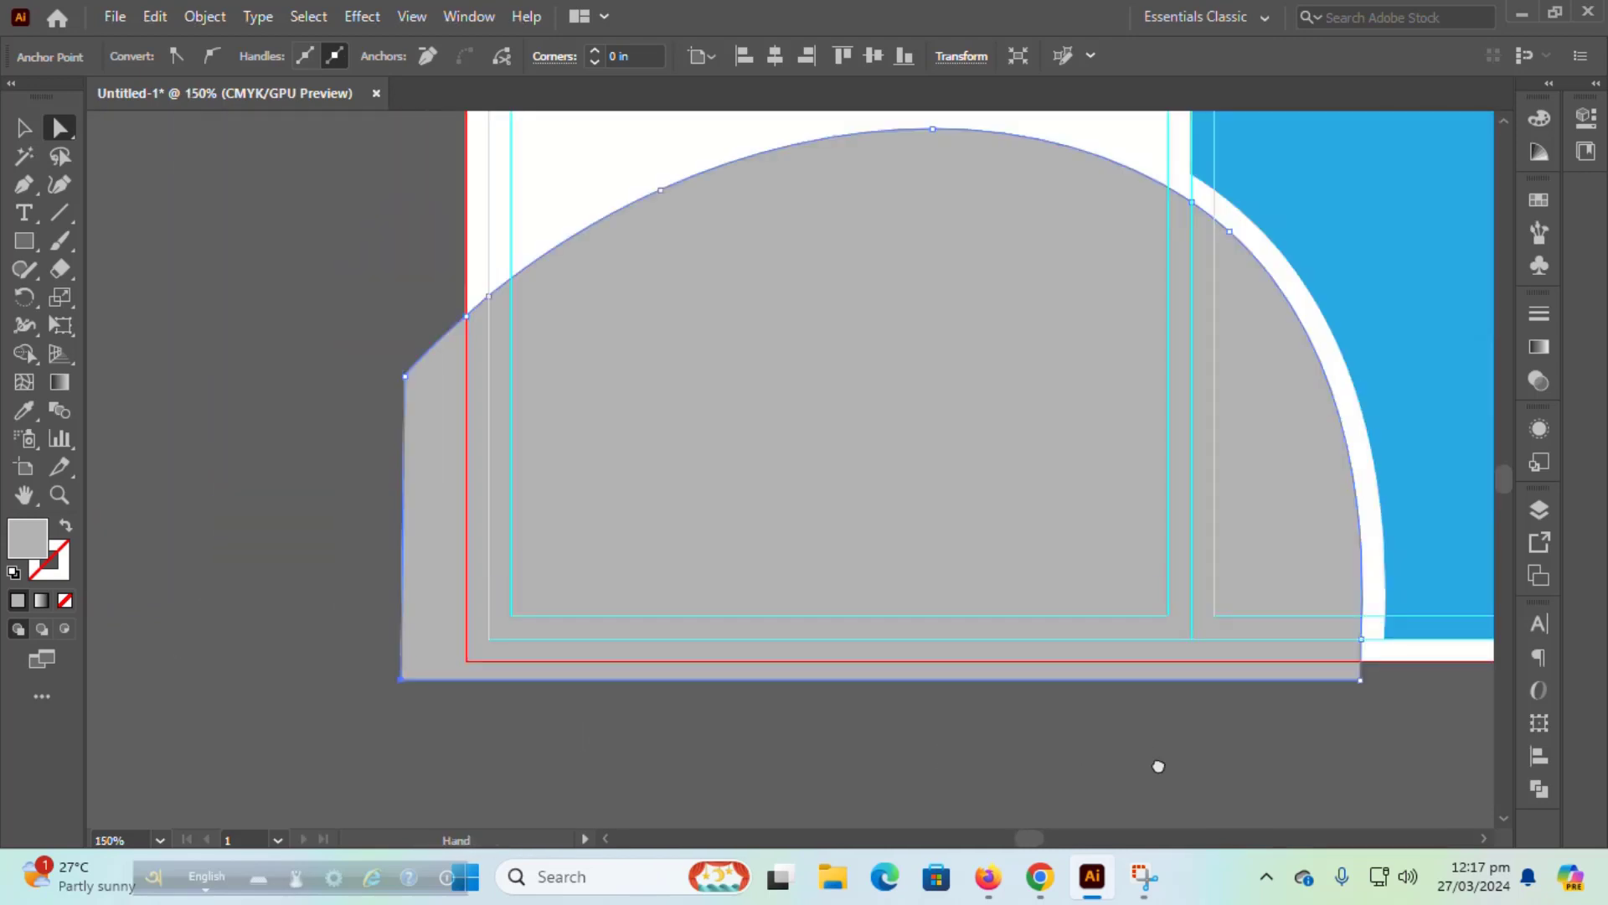
{"action": "left_click_drag", "start_coordinate": [1156, 762], "coordinate": [730, 768]}
Step: Trim off the grey strip hanging below the artboard with Shape Builder
{"action": "key", "text": "v"}
{"action": "left_click", "coordinate": [1018, 661]}
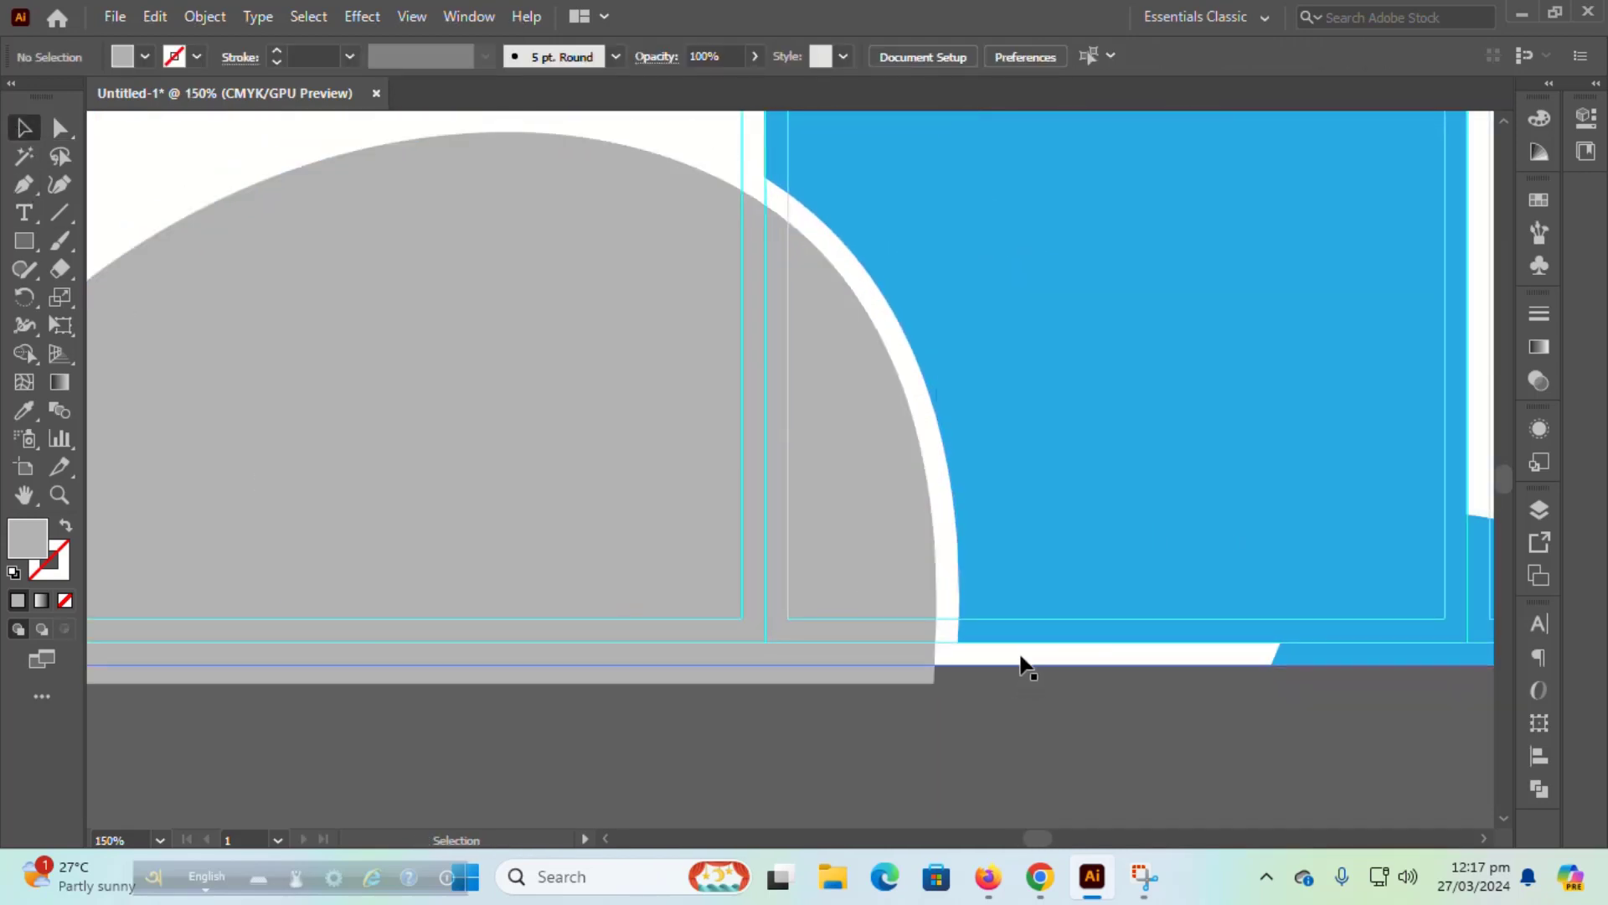
{"action": "left_click", "coordinate": [855, 682]}
{"action": "key", "text": "ctrl+a"}
{"action": "key", "text": "shift+m"}
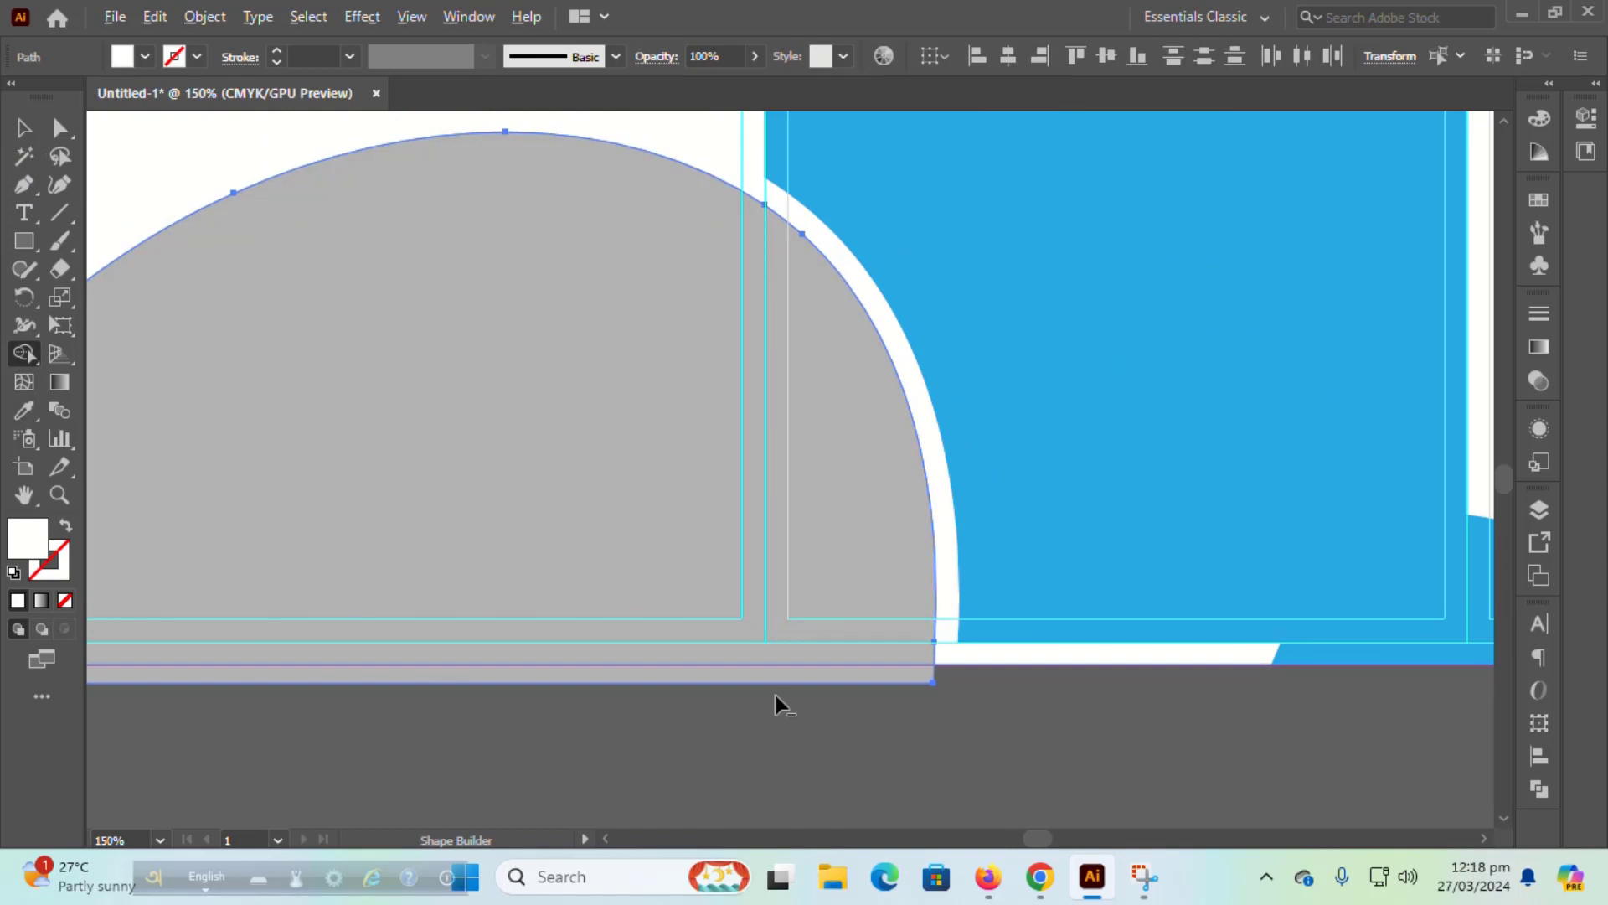
{"action": "left_click", "coordinate": [754, 675], "text": "alt"}
{"action": "key", "text": "v"}
{"action": "left_click", "coordinate": [541, 737]}
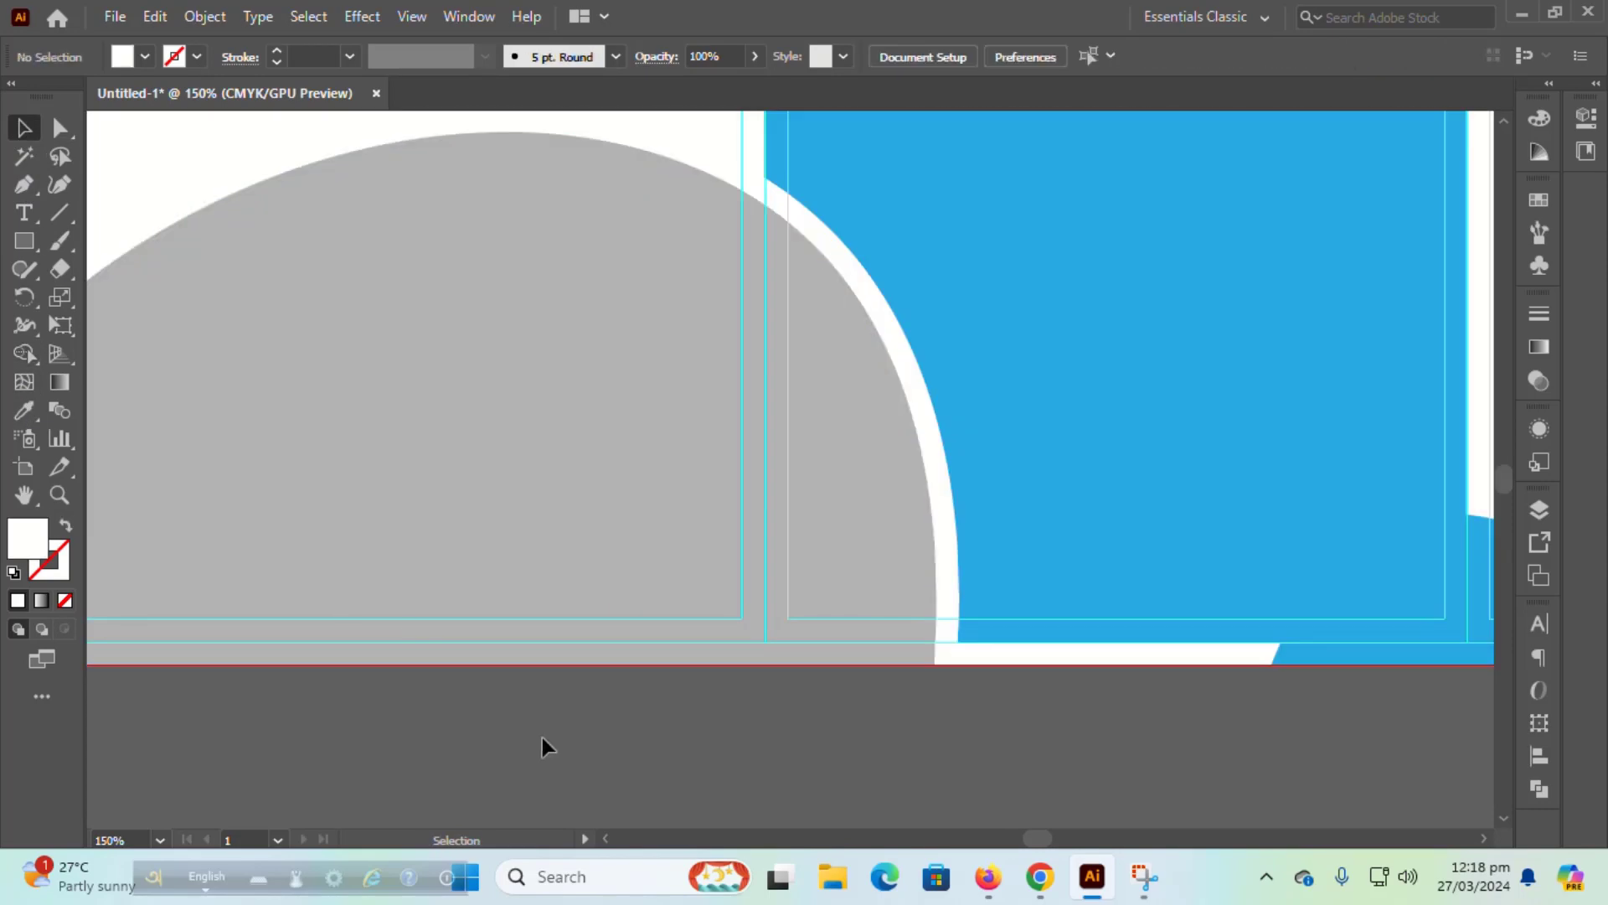
Step: Merge the bottom-left arch's white border region into one shape
{"action": "key", "text": "ctrl+0"}
{"action": "scroll", "coordinate": [542, 737], "scroll_direction": "up", "scroll_amount": 2}
{"action": "scroll", "coordinate": [625, 733], "scroll_direction": "left", "scroll_amount": 3}
{"action": "scroll", "coordinate": [625, 733], "scroll_direction": "up", "scroll_amount": 1}
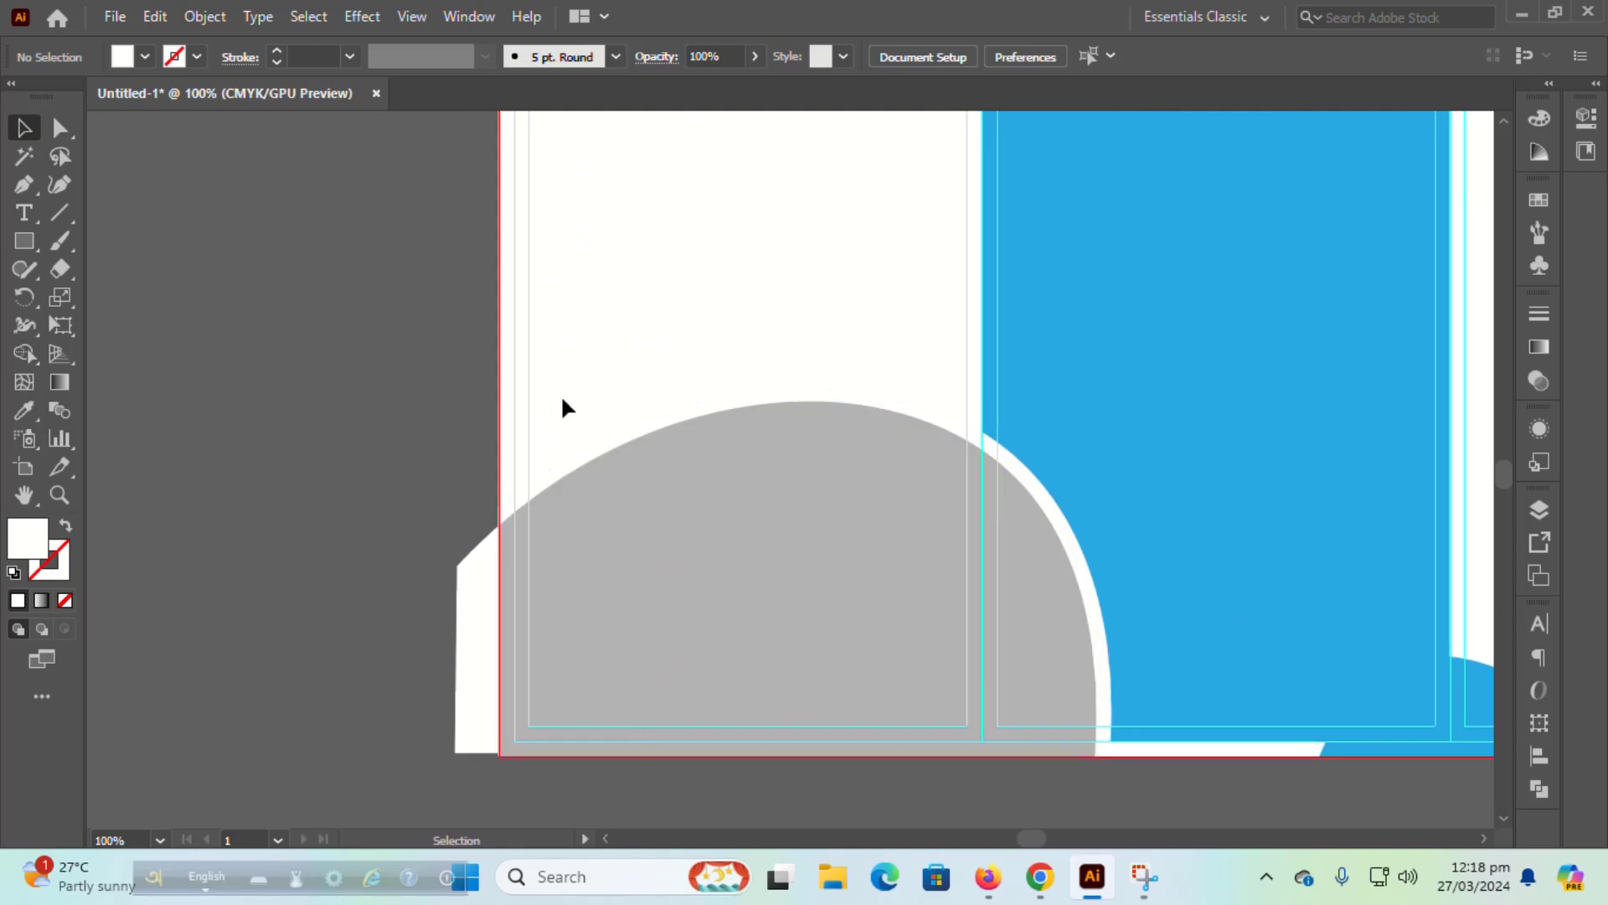
{"action": "left_click", "coordinate": [494, 633]}
{"action": "left_click", "coordinate": [461, 649], "text": "shift"}
{"action": "left_click", "coordinate": [25, 353]}
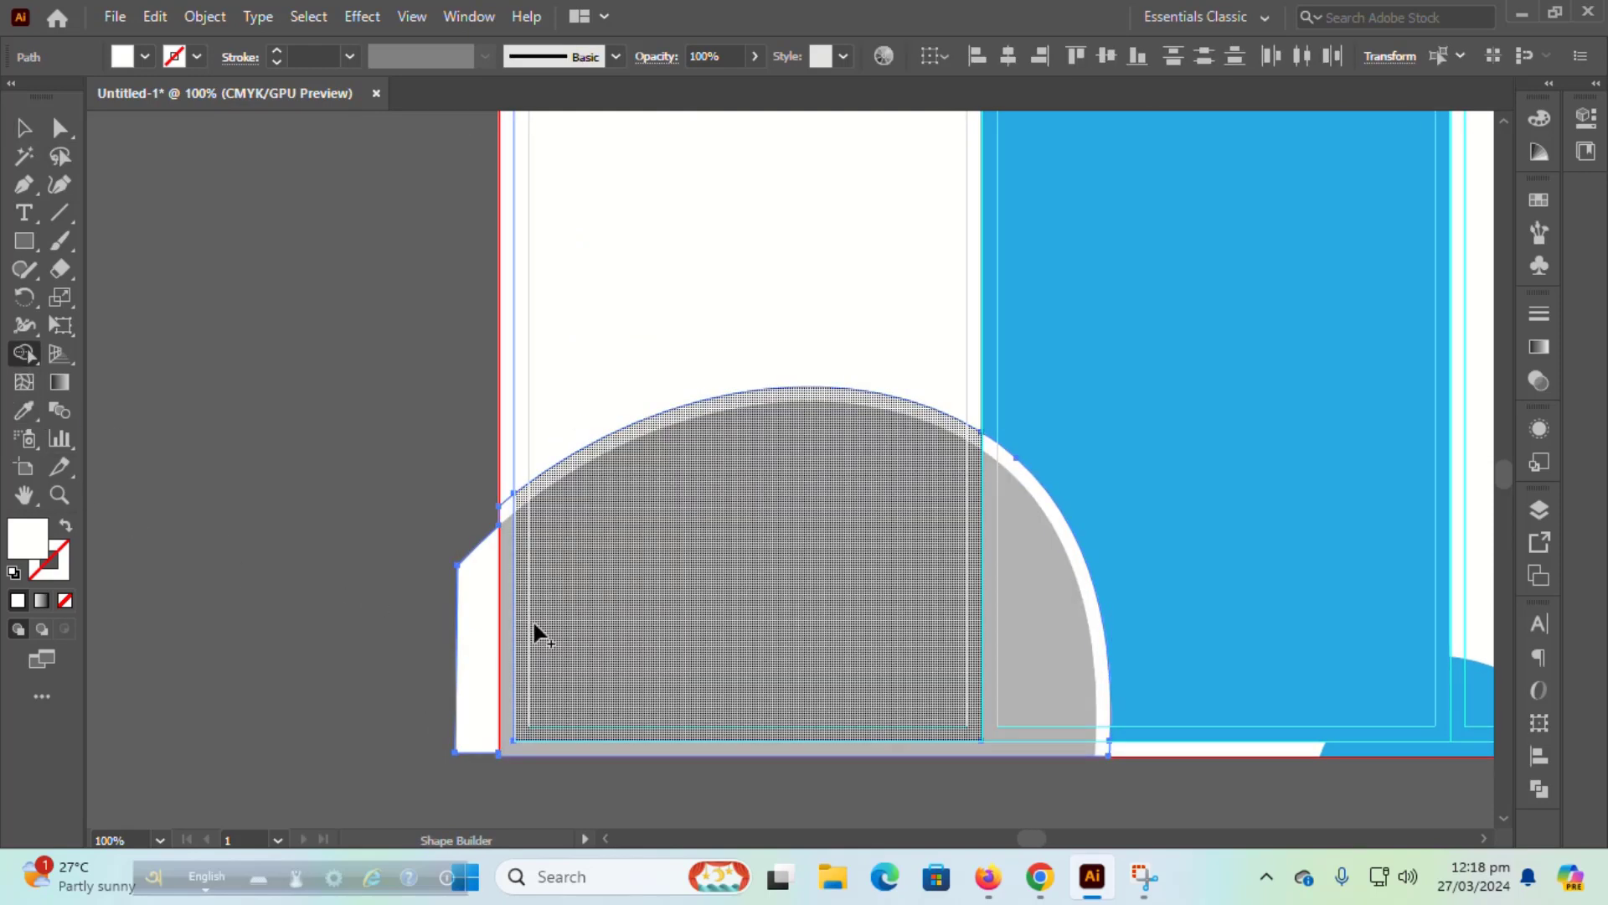
{"action": "left_click", "coordinate": [460, 589]}
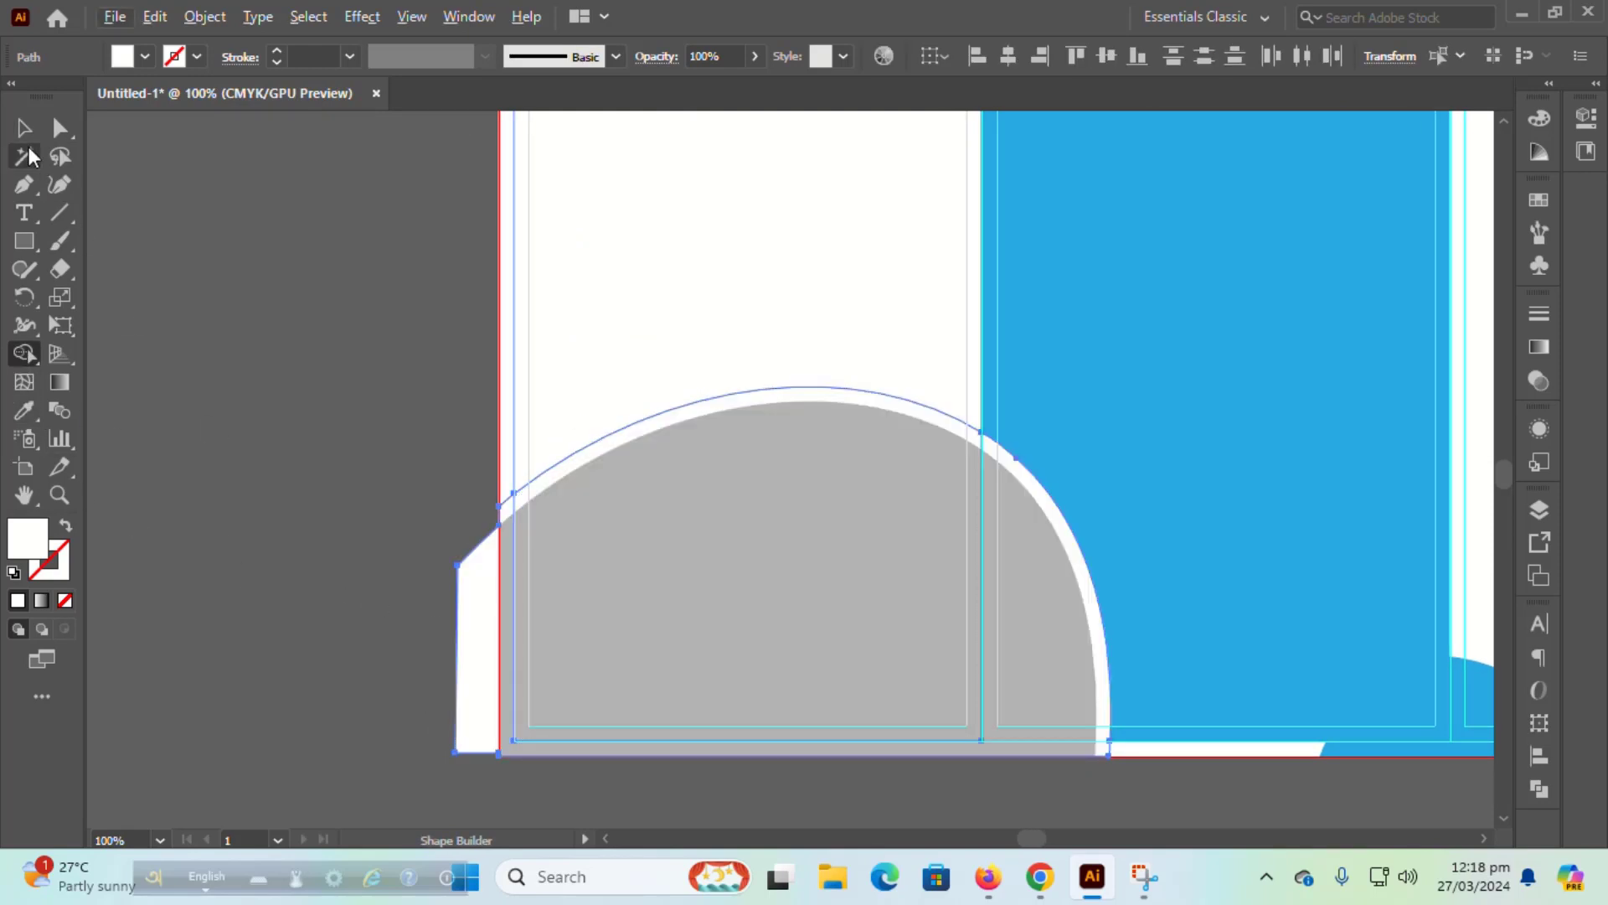
{"action": "key", "text": "v"}
Step: Remove the white border sliver sticking out past the artboard's left edge
{"action": "left_click", "coordinate": [410, 347]}
{"action": "left_click", "coordinate": [470, 629]}
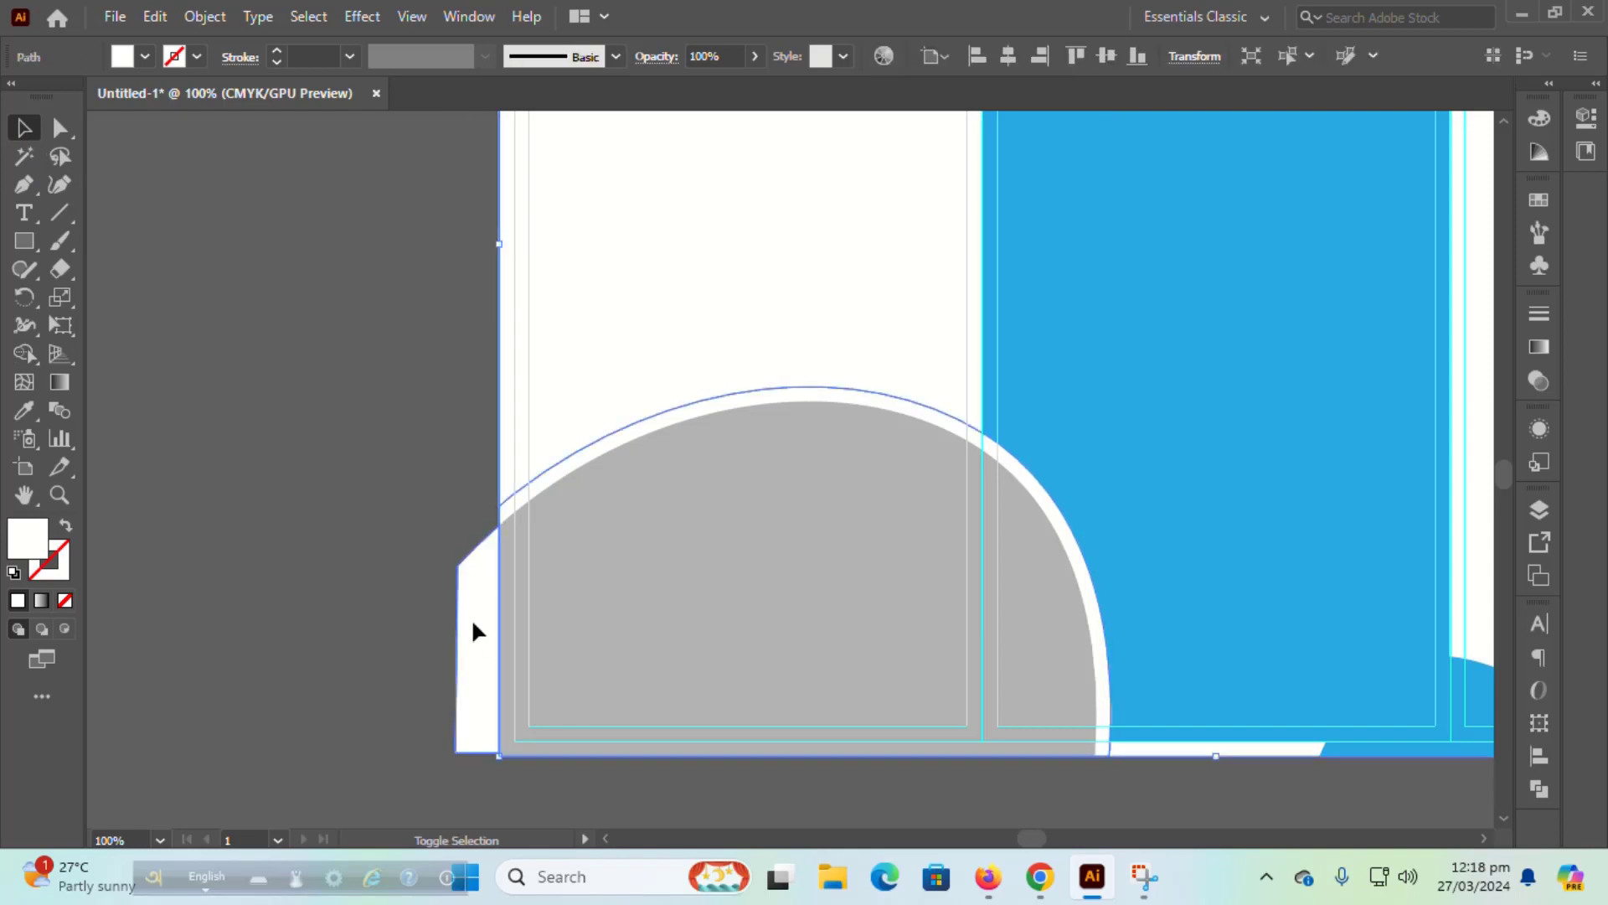
{"action": "left_click", "coordinate": [24, 353]}
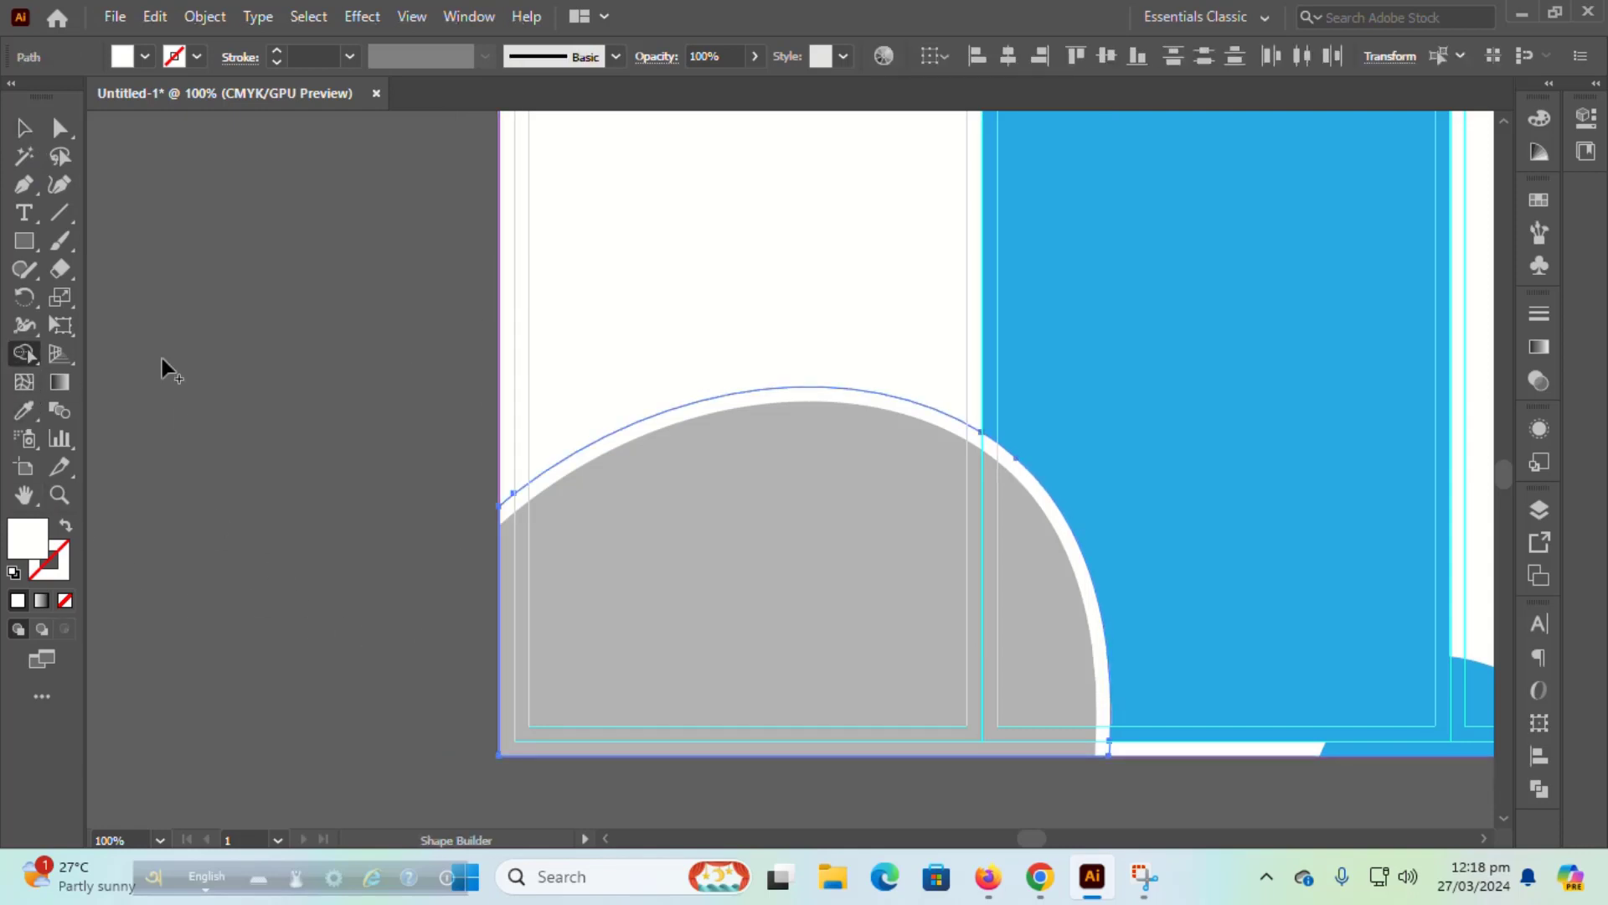
{"action": "left_click", "coordinate": [23, 127]}
{"action": "left_click", "coordinate": [317, 578]}
{"action": "key", "text": "ctrl+minus"}
{"action": "key", "text": "ctrl+minus"}
{"action": "key", "text": "ctrl+plus"}
{"action": "key", "text": "ctrl+plus"}
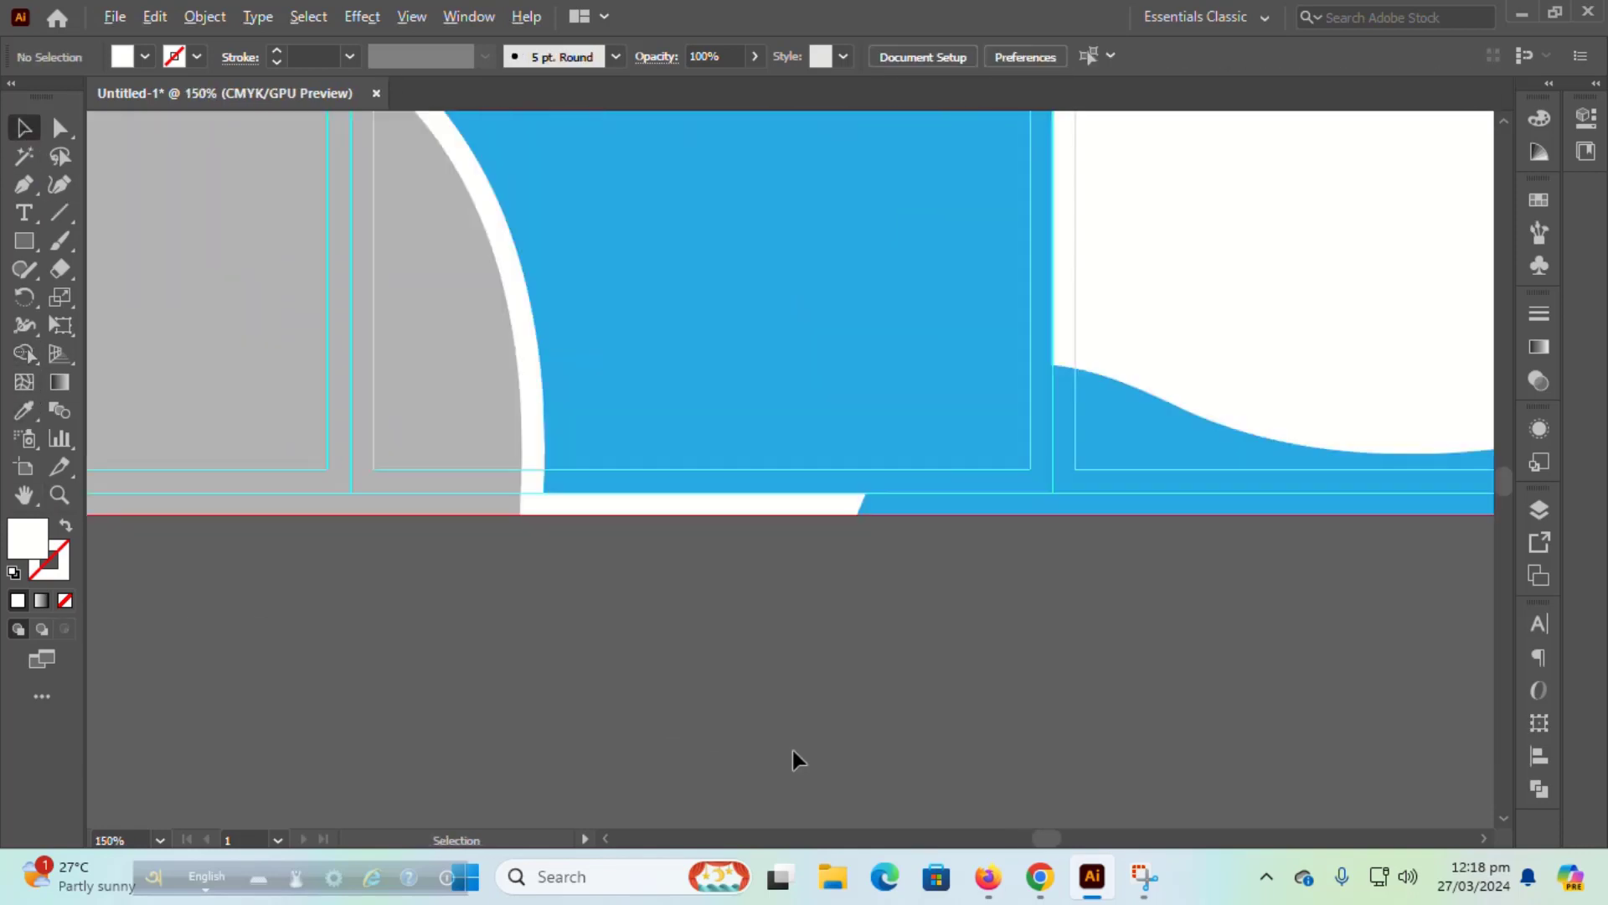
Step: Drag the middle blue rectangle's bottom and top edges out to the artboard's bottom and top
{"action": "scroll", "coordinate": [792, 751], "scroll_direction": "up", "scroll_amount": 2}
{"action": "left_click", "coordinate": [755, 555]}
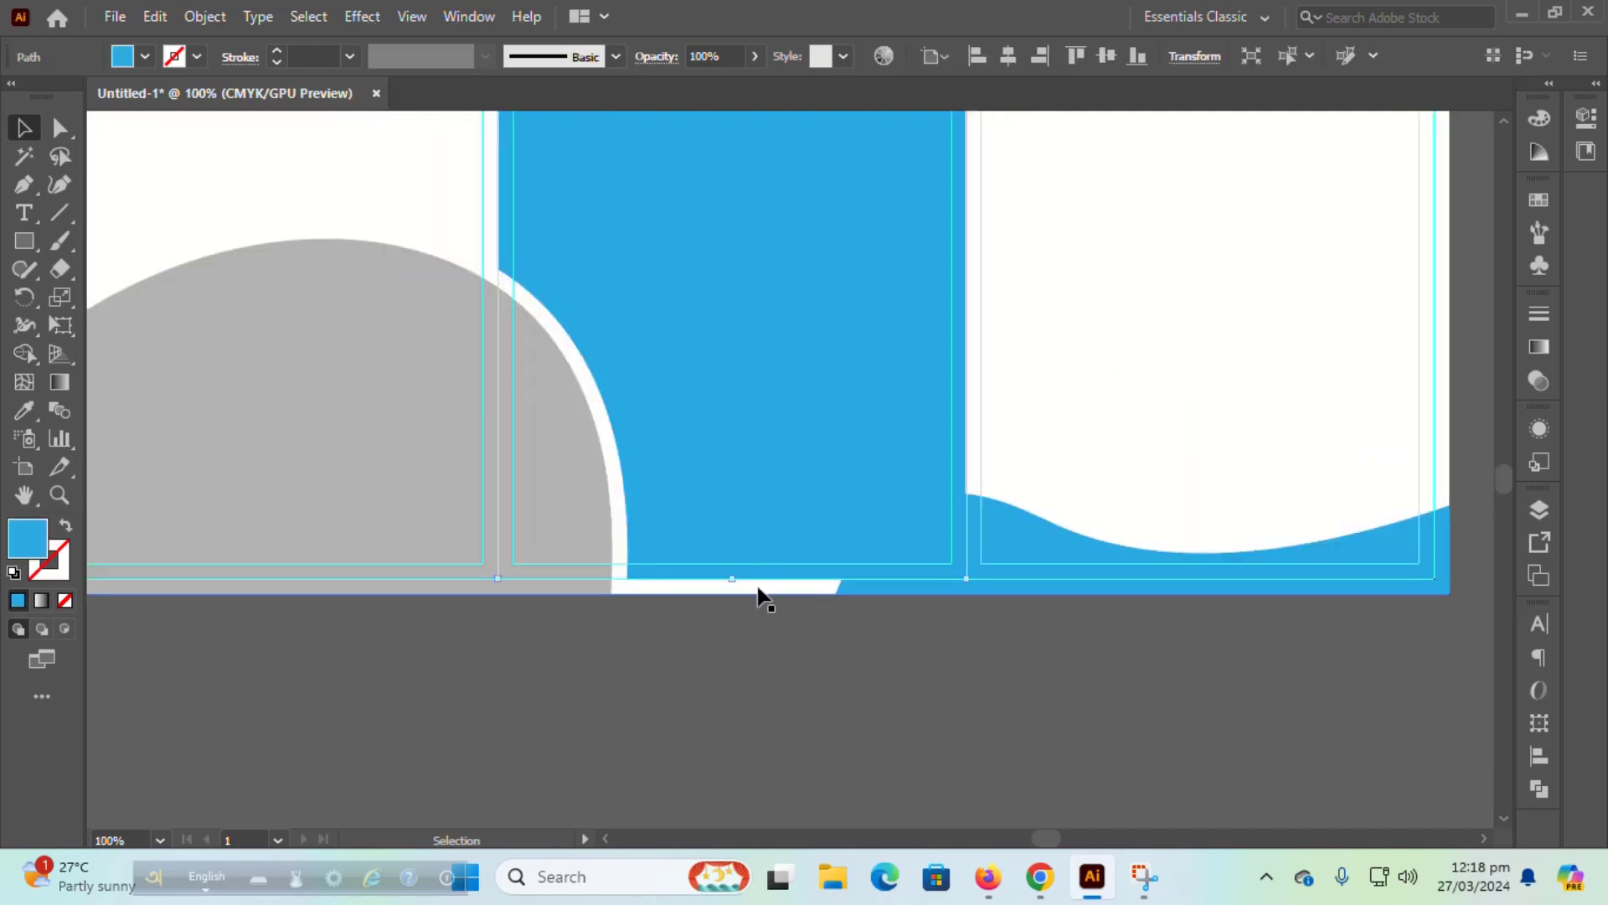
{"action": "left_click", "coordinate": [699, 654]}
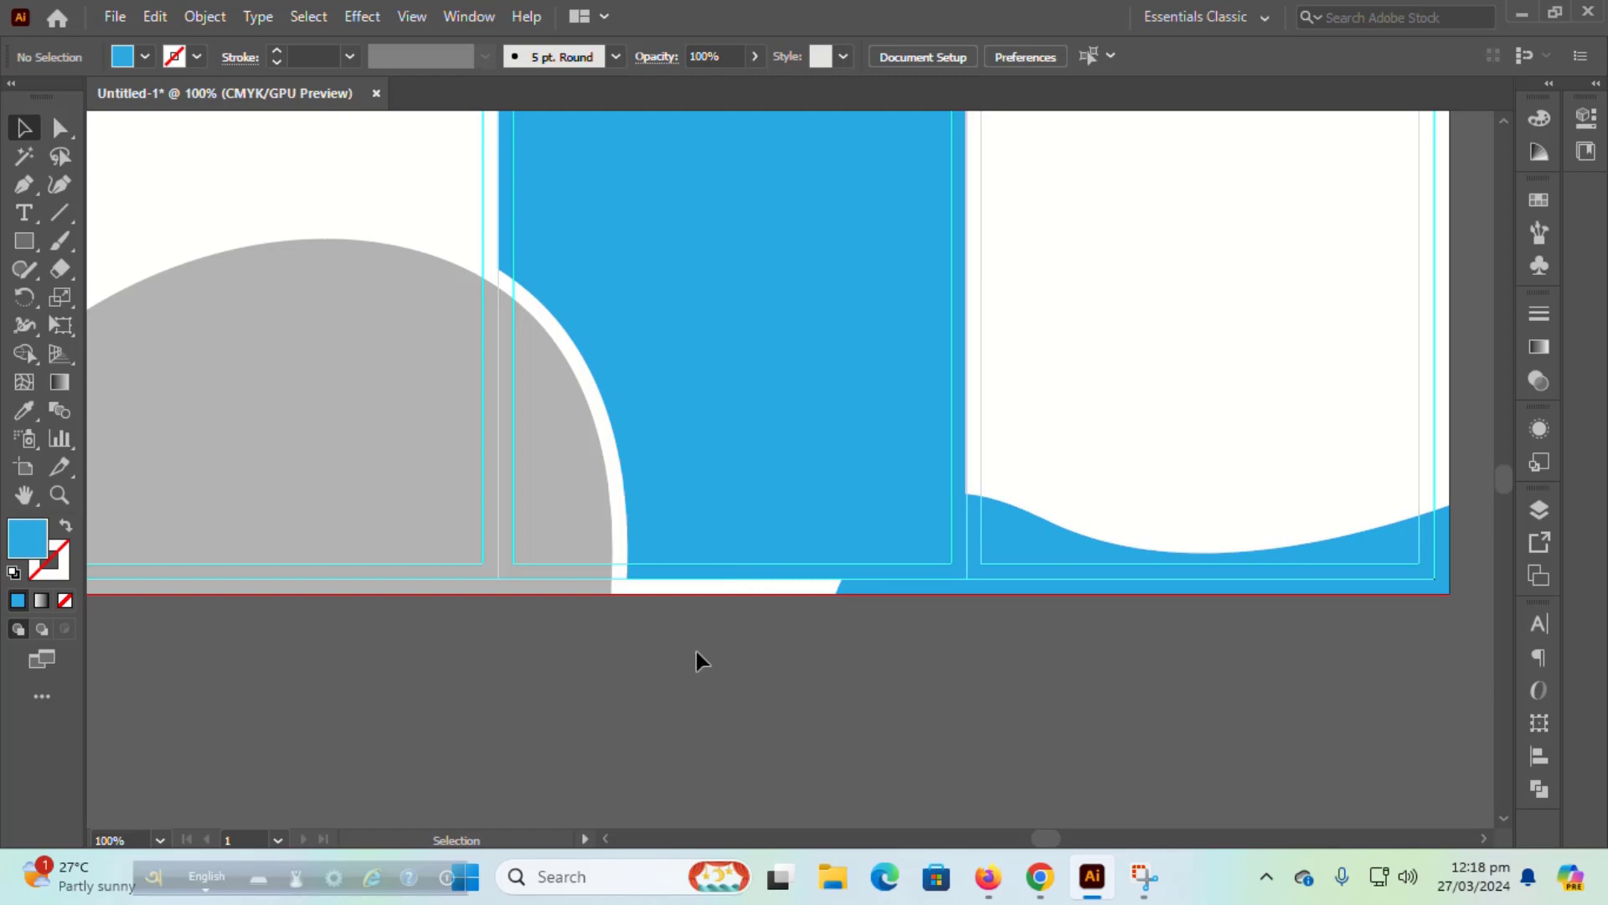
{"action": "left_click", "coordinate": [716, 427]}
{"action": "scroll", "coordinate": [719, 752], "scroll_direction": "up", "scroll_amount": 3}
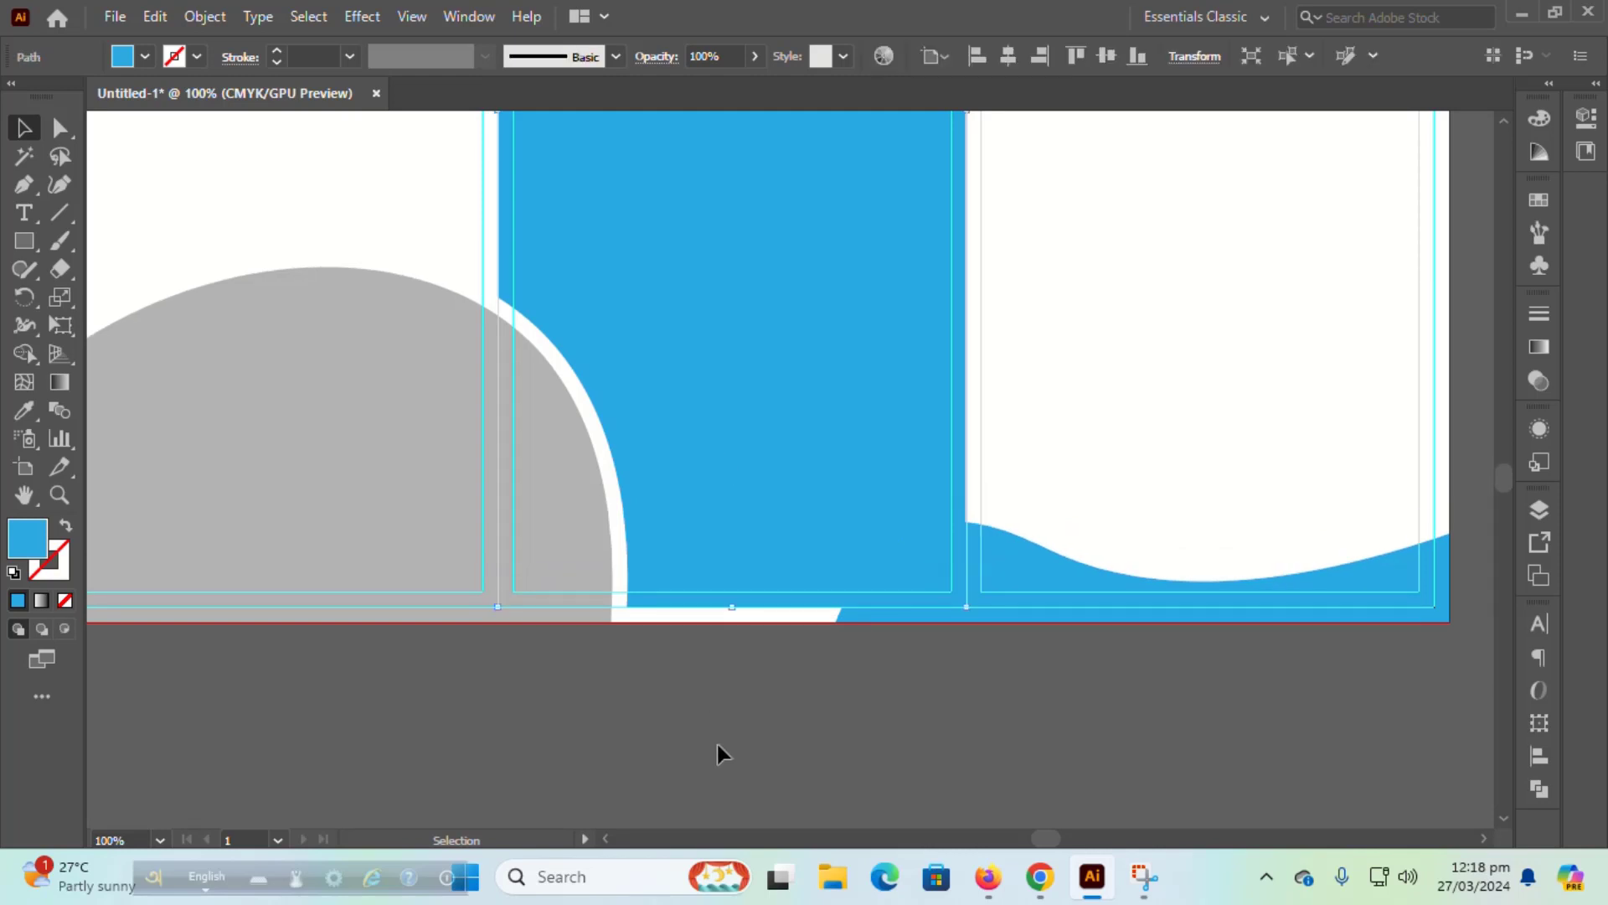
{"action": "left_click_drag", "start_coordinate": [733, 662], "coordinate": [735, 675]}
{"action": "scroll", "coordinate": [718, 736], "scroll_direction": "up", "scroll_amount": 15}
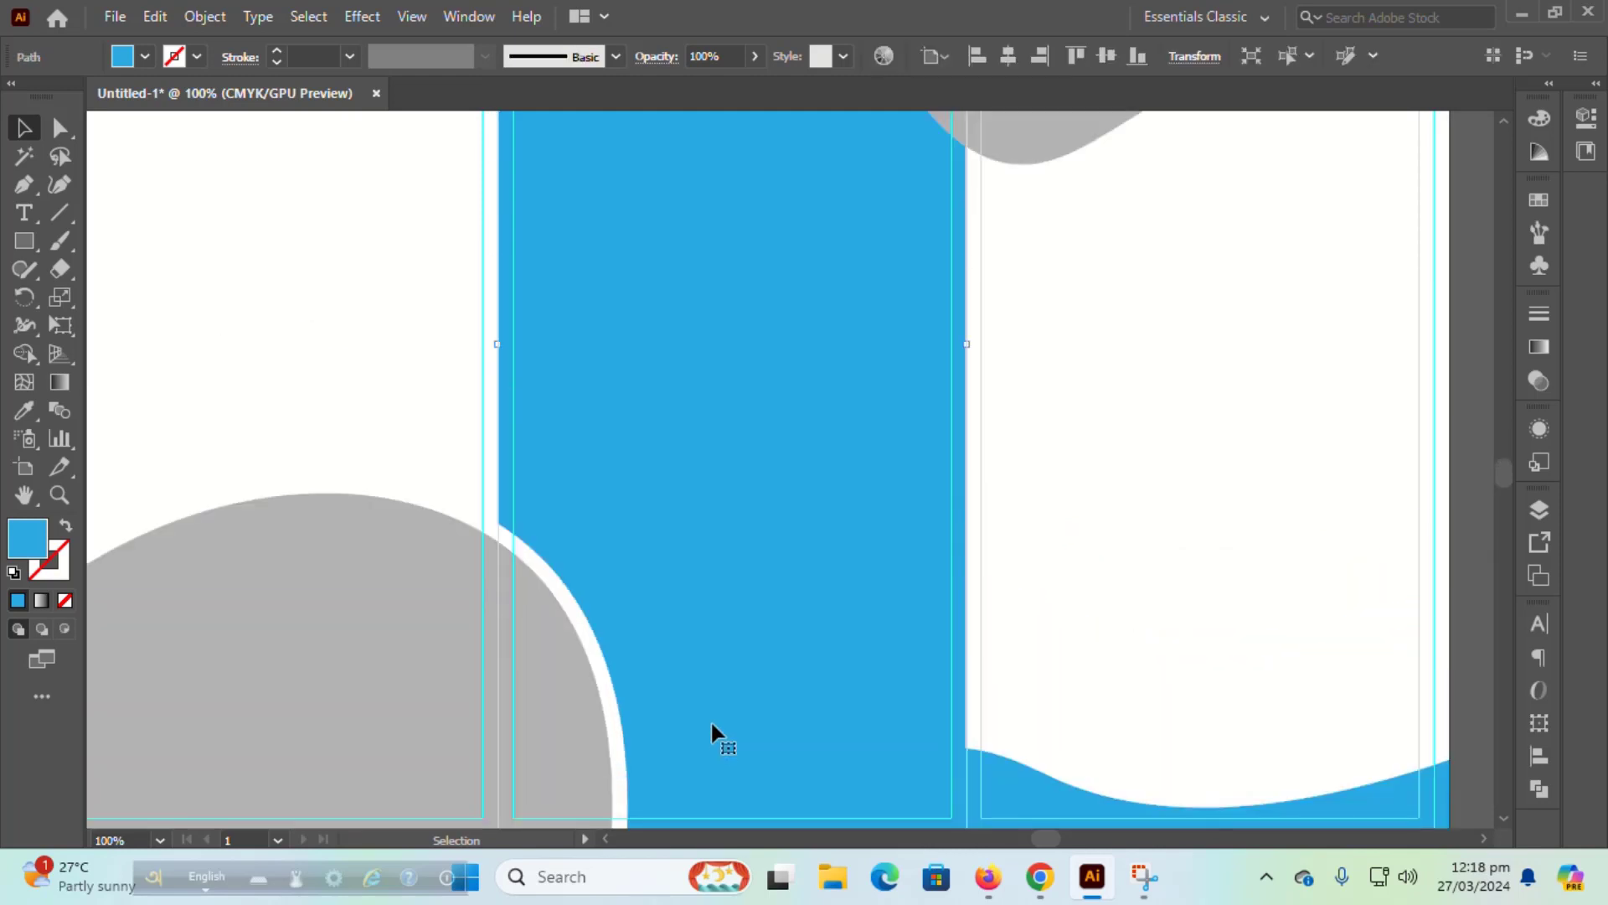
{"action": "left_click_drag", "start_coordinate": [731, 288], "coordinate": [733, 277]}
{"action": "key", "text": "ctrl+shift+a"}
{"action": "scroll", "coordinate": [730, 718], "scroll_direction": "down", "scroll_amount": 2}
{"action": "scroll", "coordinate": [730, 718], "scroll_direction": "down", "scroll_amount": 3}
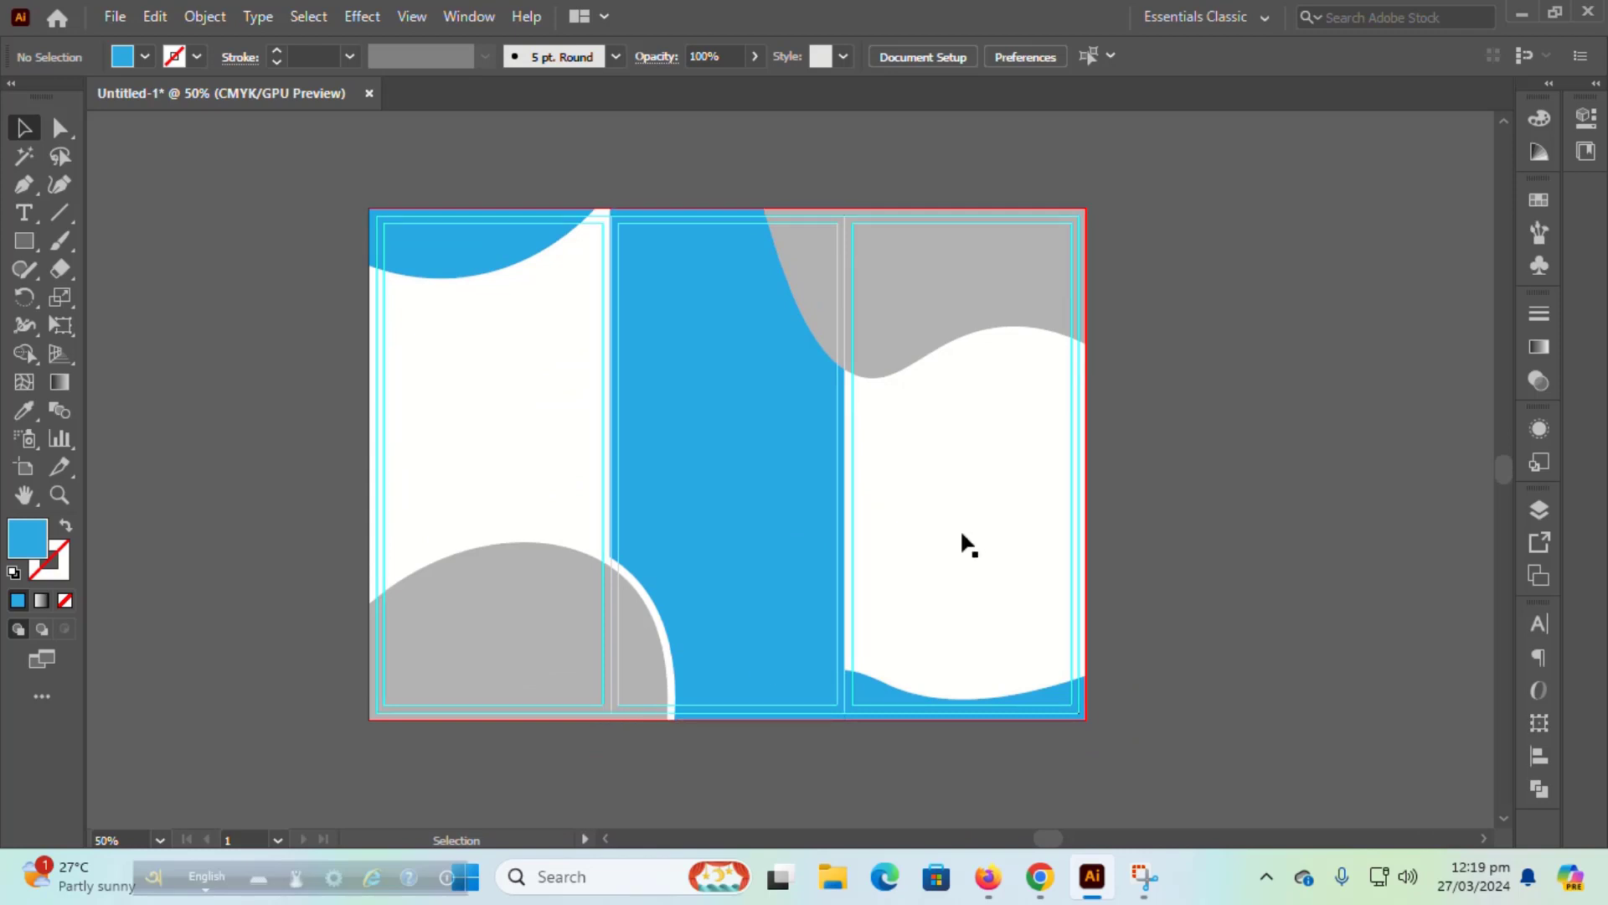
{"action": "scroll", "coordinate": [960, 537], "scroll_direction": "down", "scroll_amount": 6}
{"action": "scroll", "coordinate": [942, 524], "scroll_direction": "down", "scroll_amount": 1}
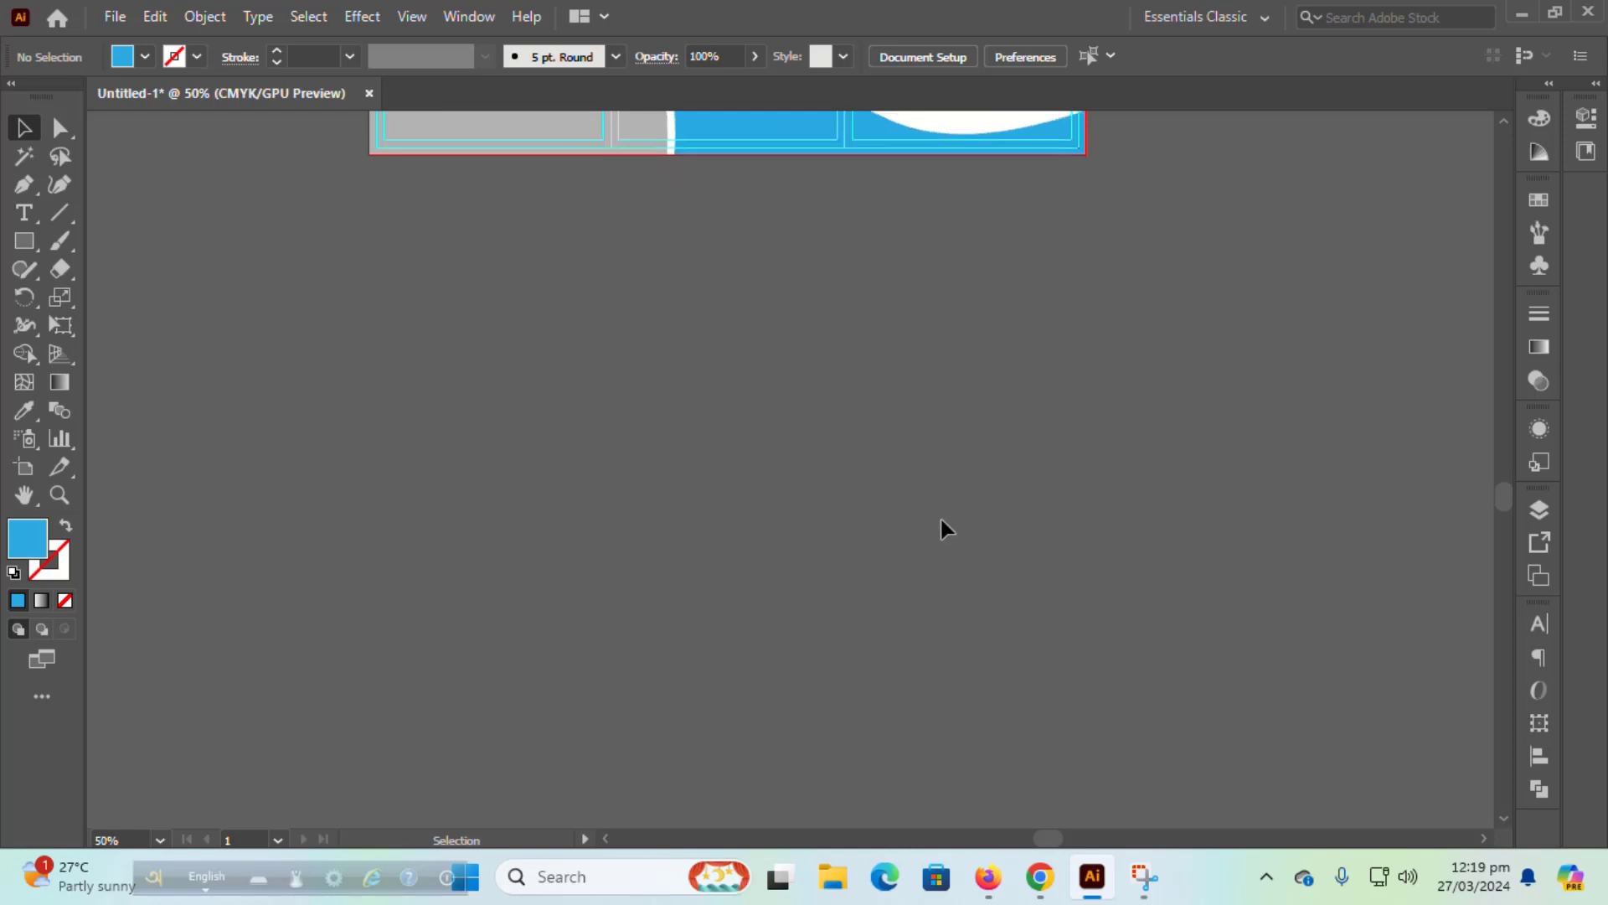
{"action": "scroll", "coordinate": [939, 515], "scroll_direction": "up", "scroll_amount": 7}
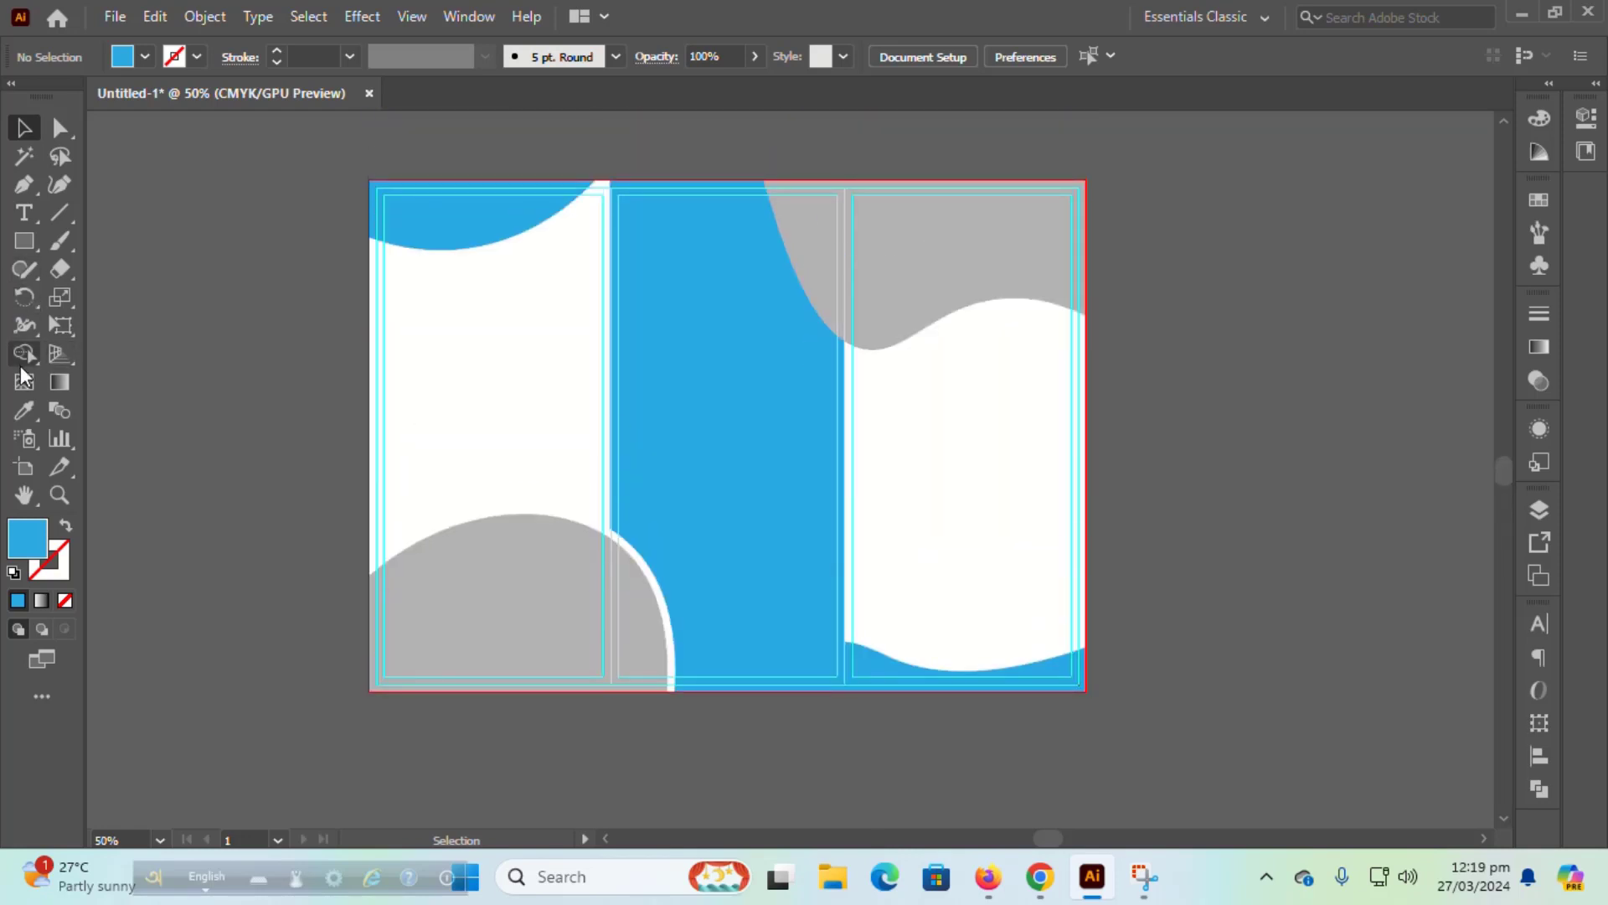
{"action": "left_click", "coordinate": [23, 467]}
{"action": "left_click_drag", "start_coordinate": [749, 600], "coordinate": [746, 485]}
{"action": "scroll", "coordinate": [747, 485], "scroll_direction": "down", "scroll_amount": 4}
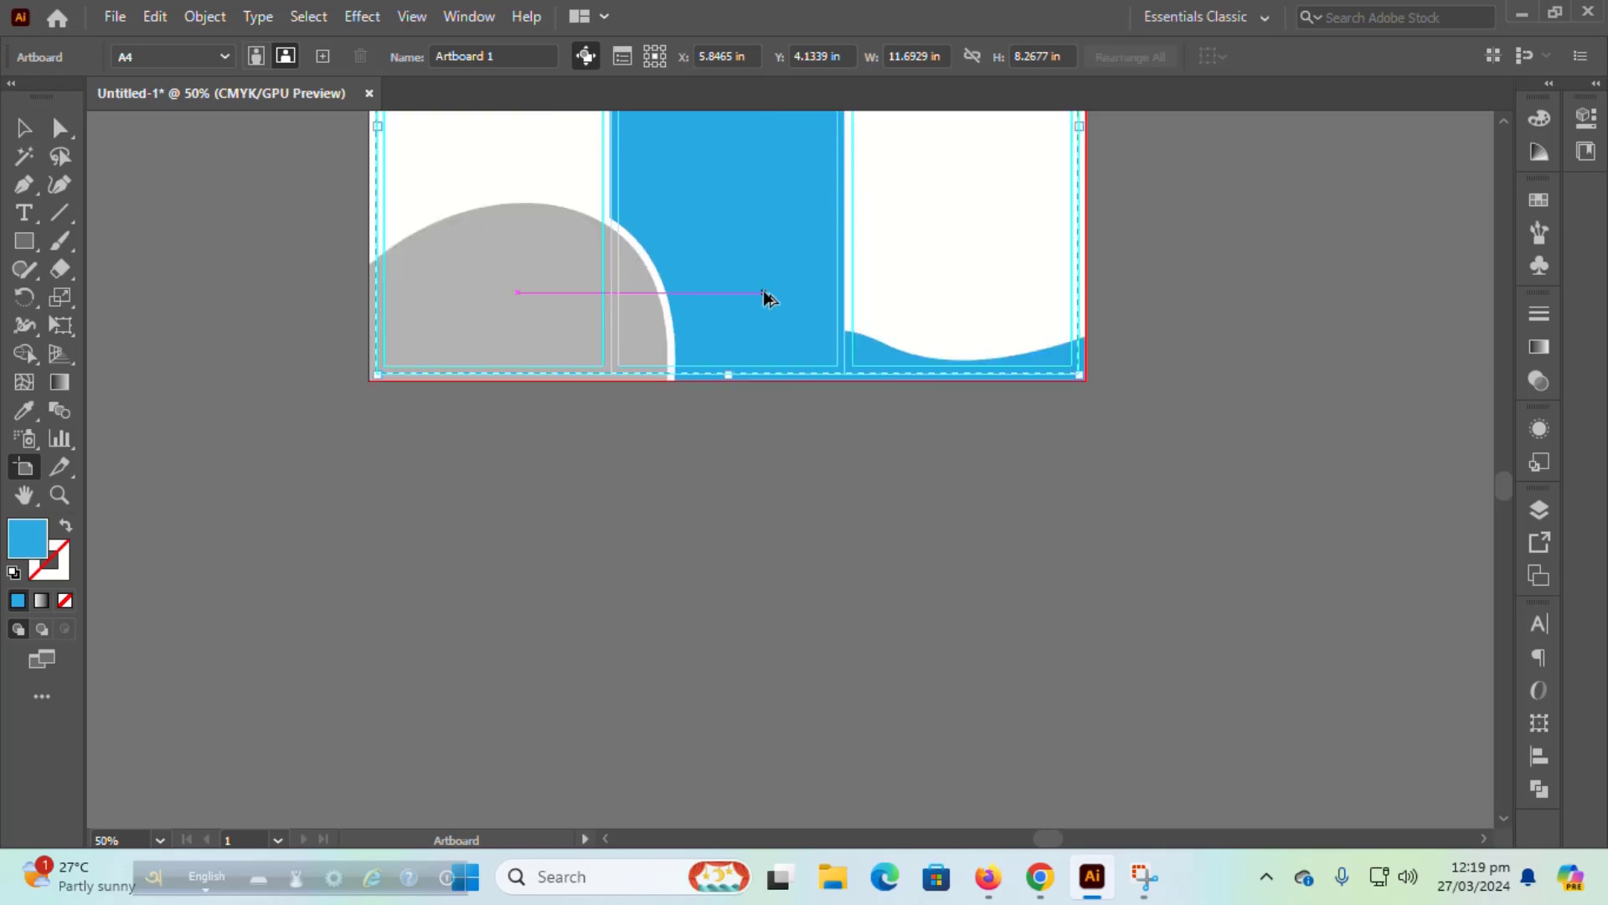
{"action": "left_click_drag", "start_coordinate": [762, 299], "coordinate": [748, 826]}
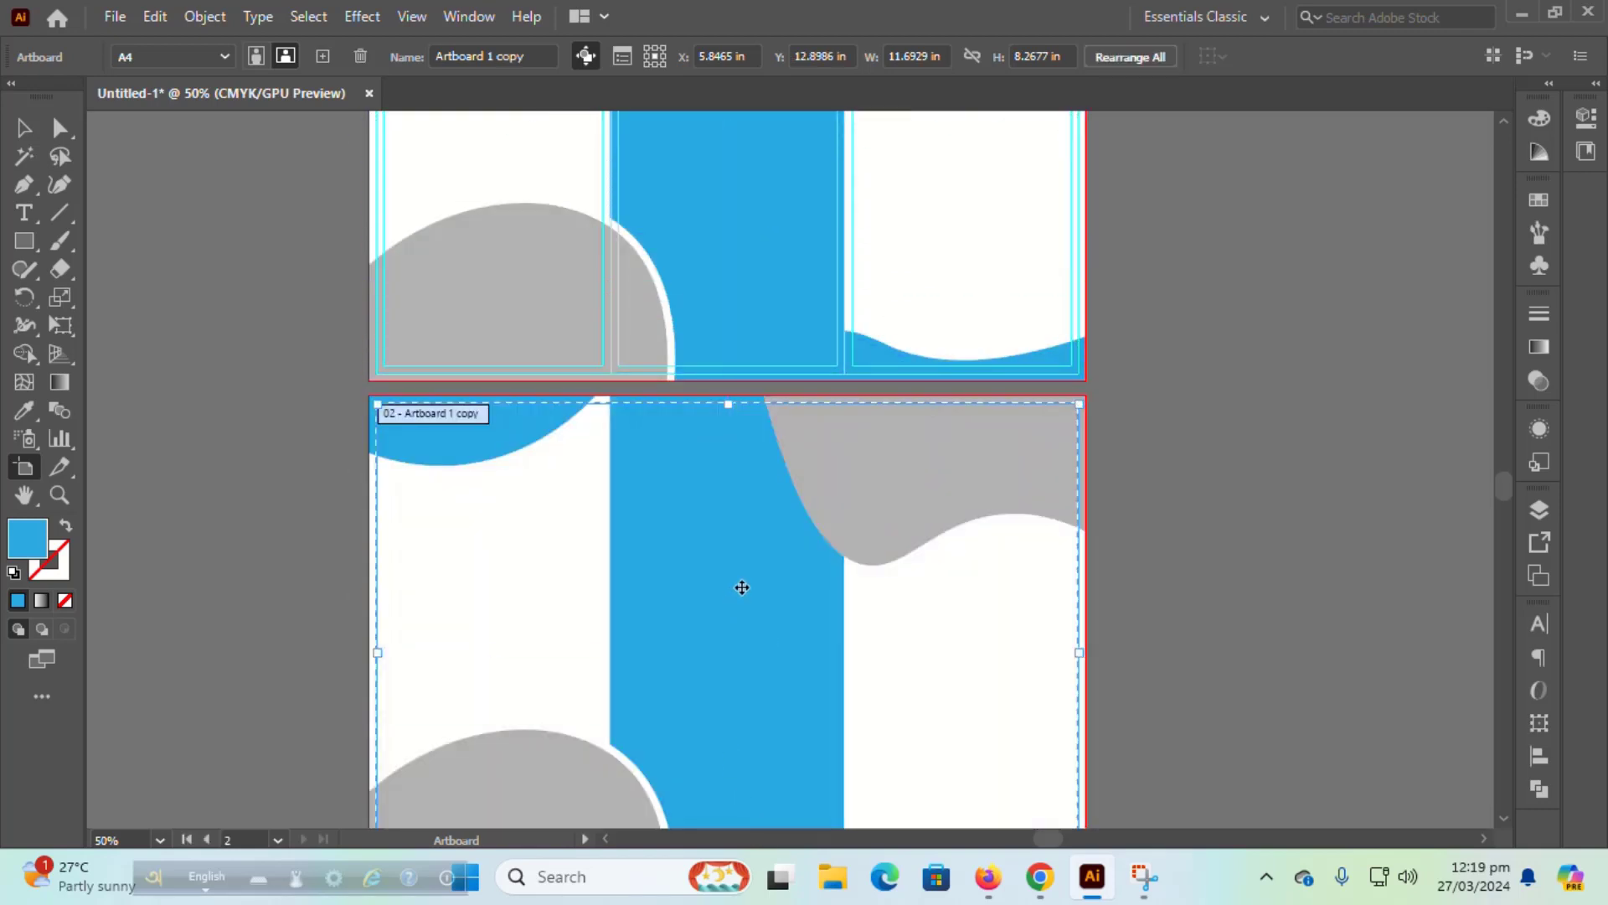
{"action": "scroll", "coordinate": [742, 588], "scroll_direction": "down", "scroll_amount": 3}
{"action": "key", "text": "ctrl+z"}
{"action": "key", "text": "ctrl+z"}
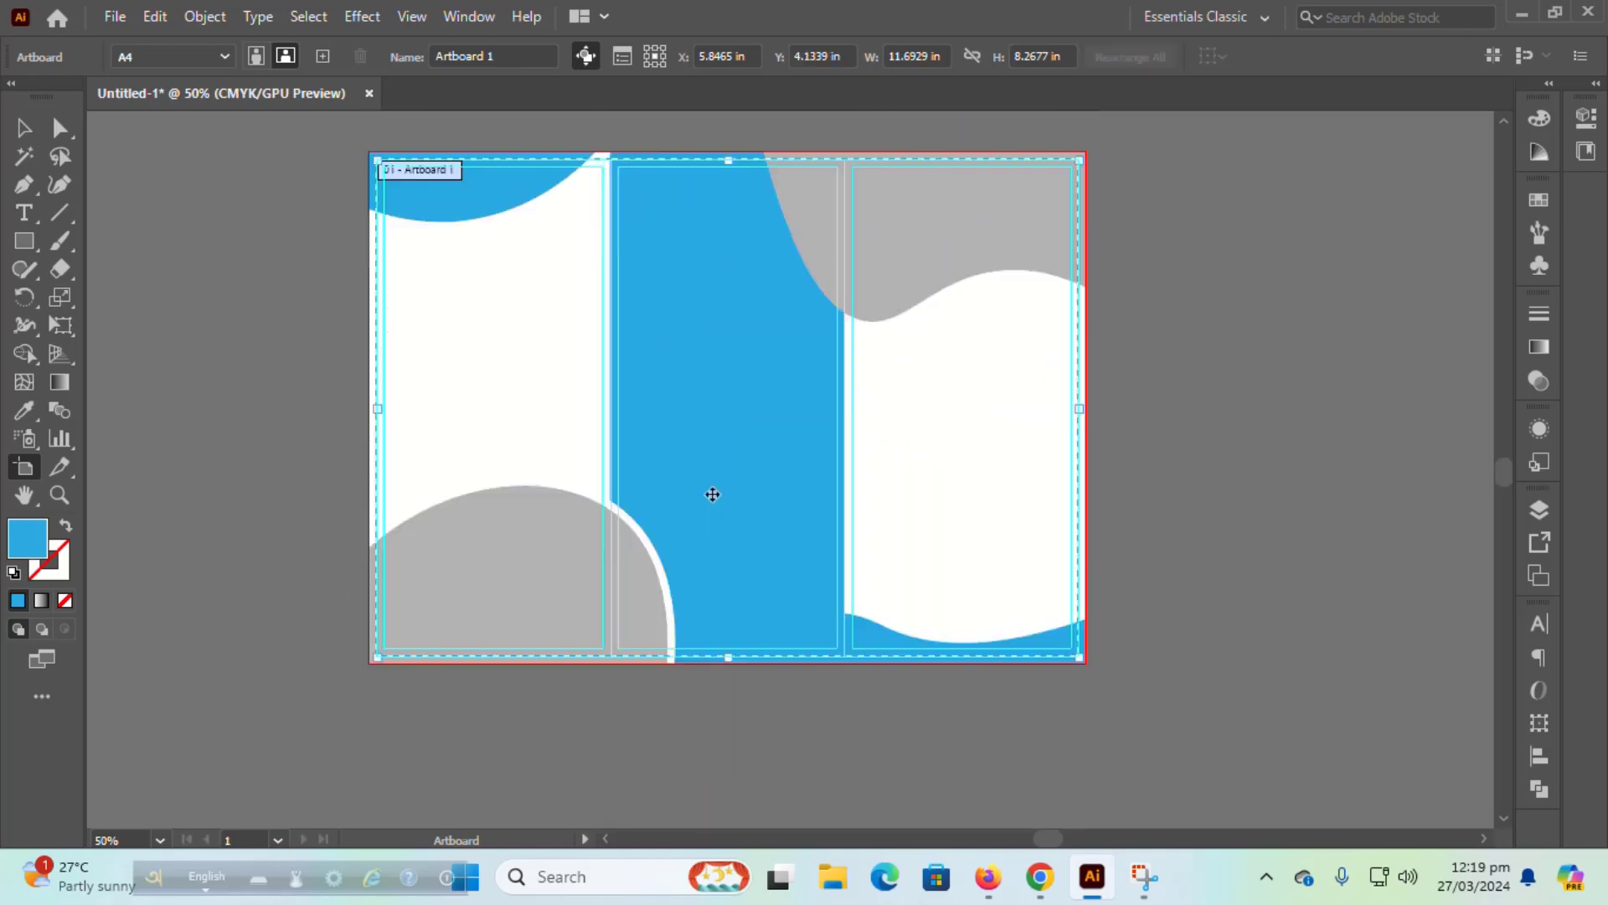
{"action": "key", "text": "Escape"}
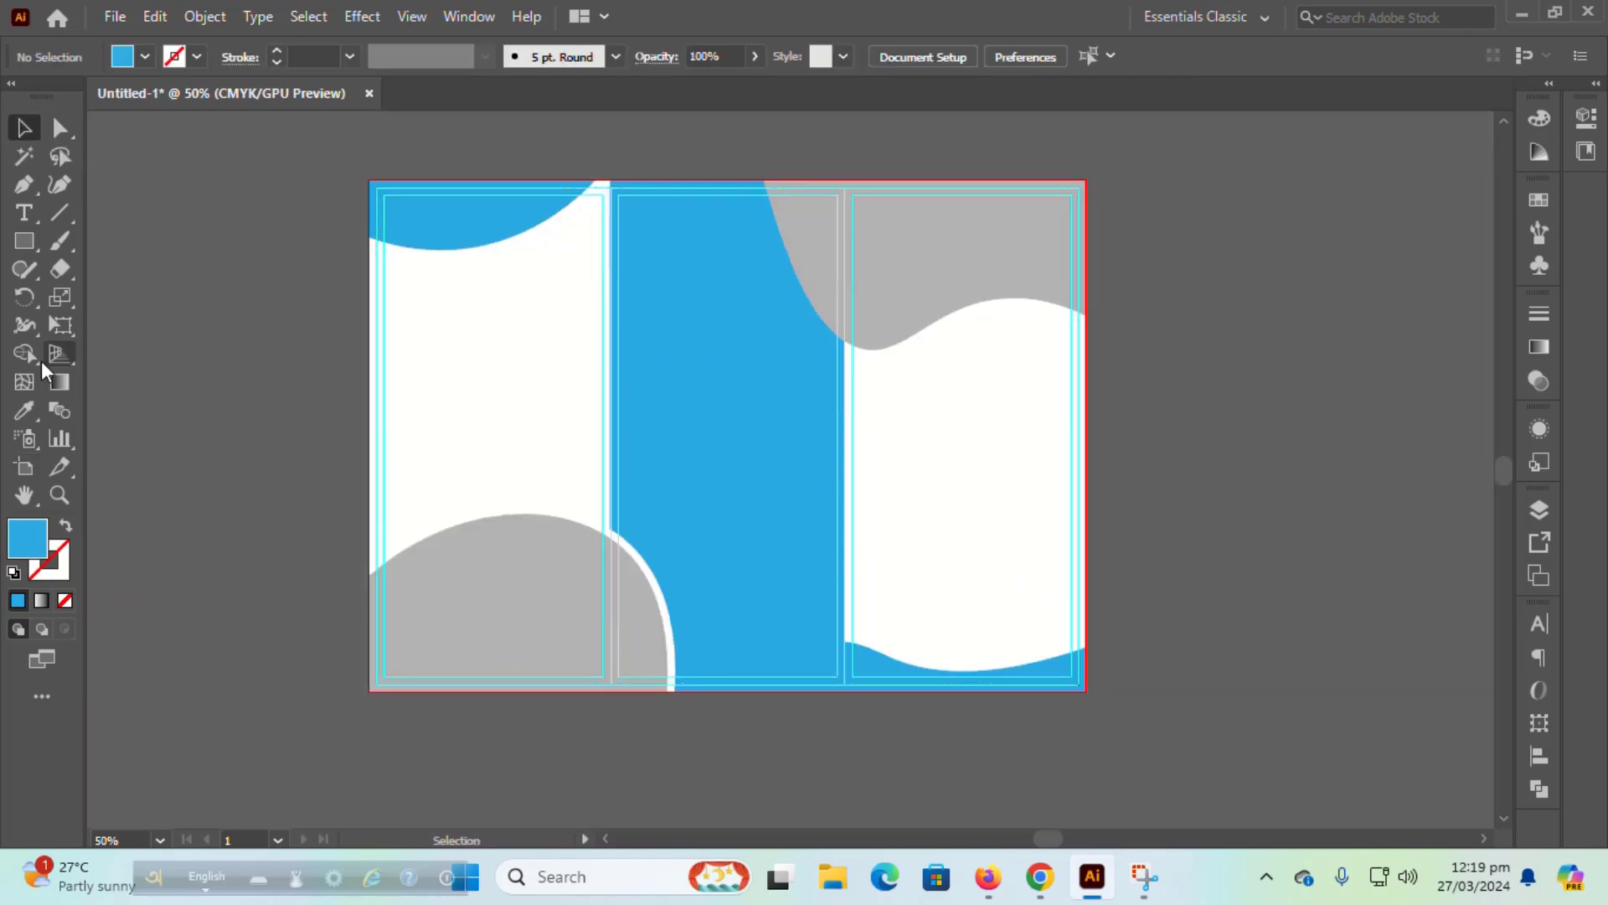
{"action": "key", "text": "t"}
{"action": "scroll", "coordinate": [912, 453], "scroll_direction": "up", "scroll_amount": 2, "text": "alt"}
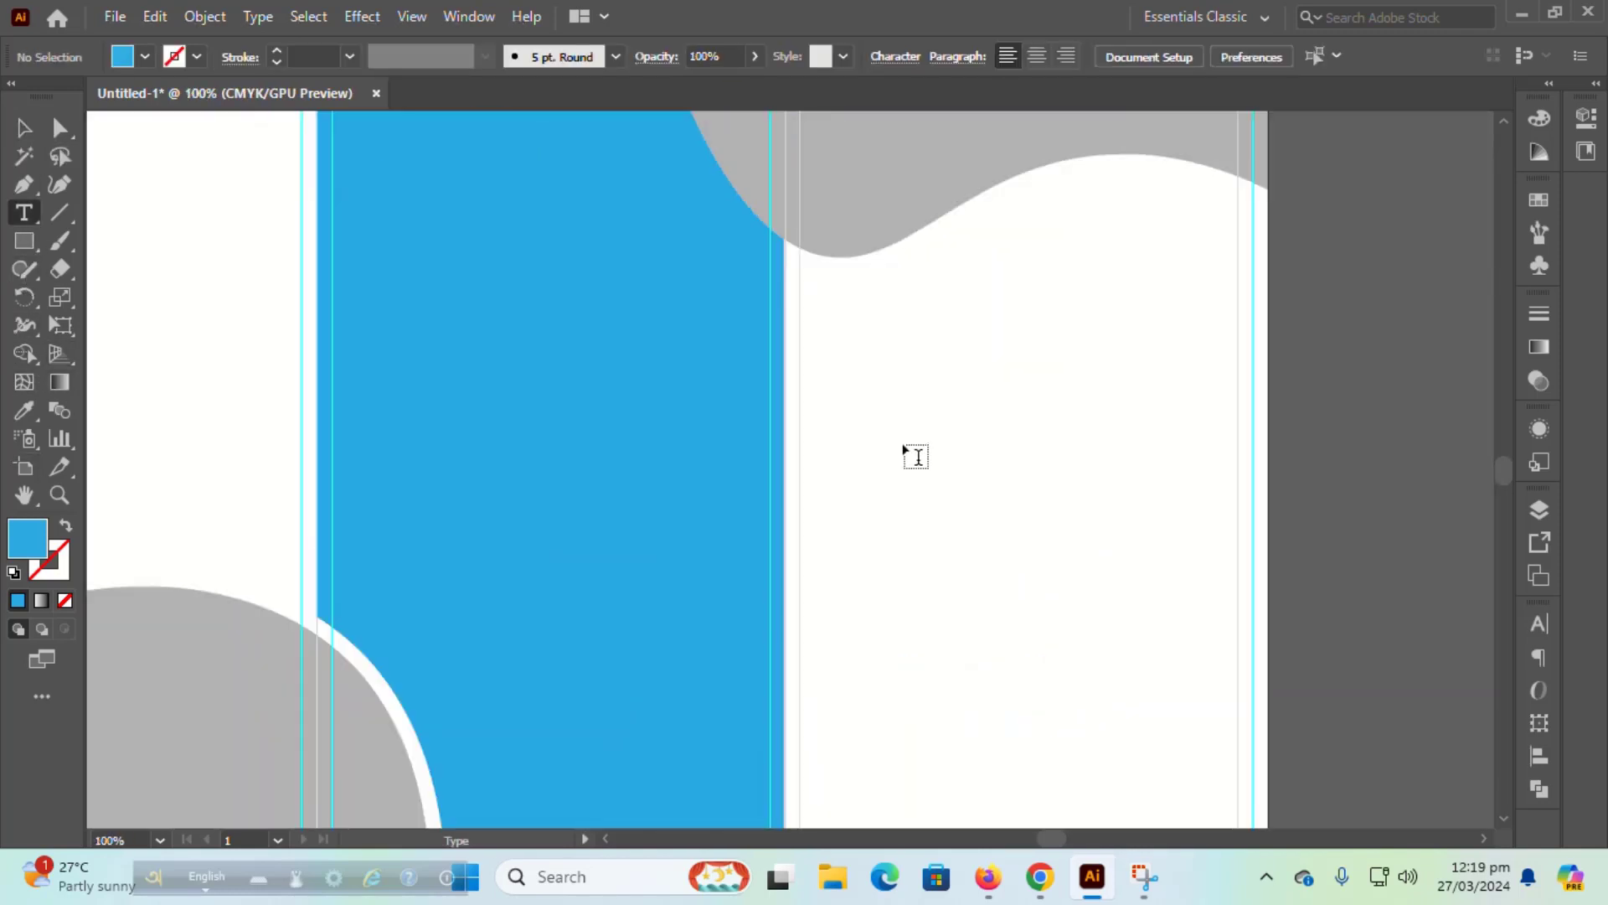
Step: Place a placeholder text line on the right panel and set its font to Poppins Bold
{"action": "left_click", "coordinate": [883, 528]}
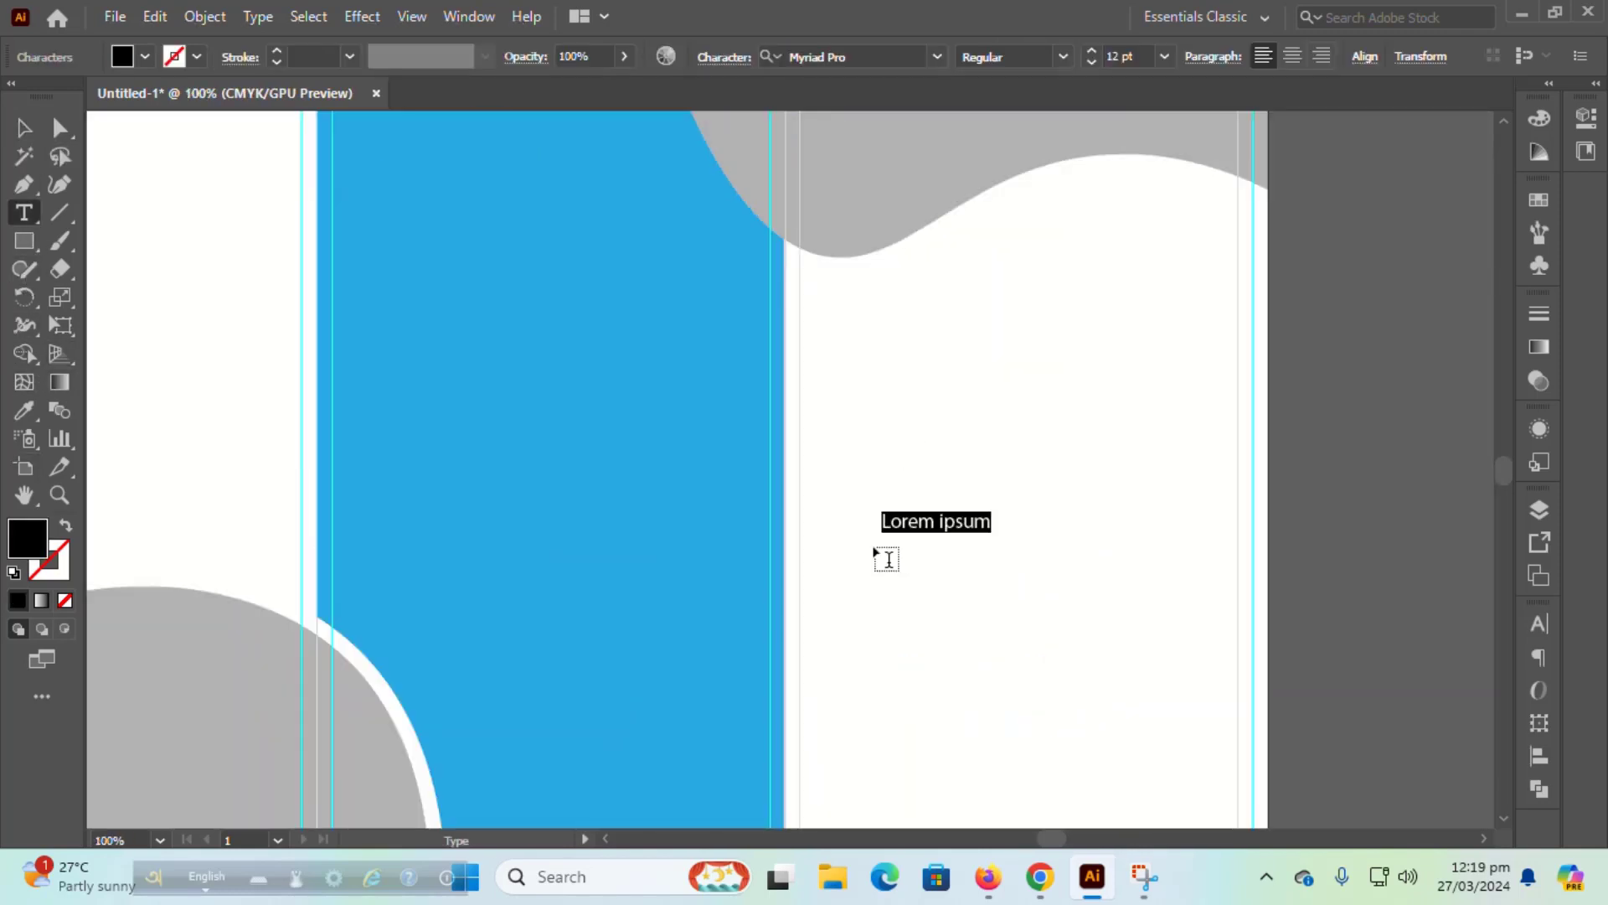
{"action": "left_click", "coordinate": [1541, 623]}
{"action": "left_click", "coordinate": [1496, 580]}
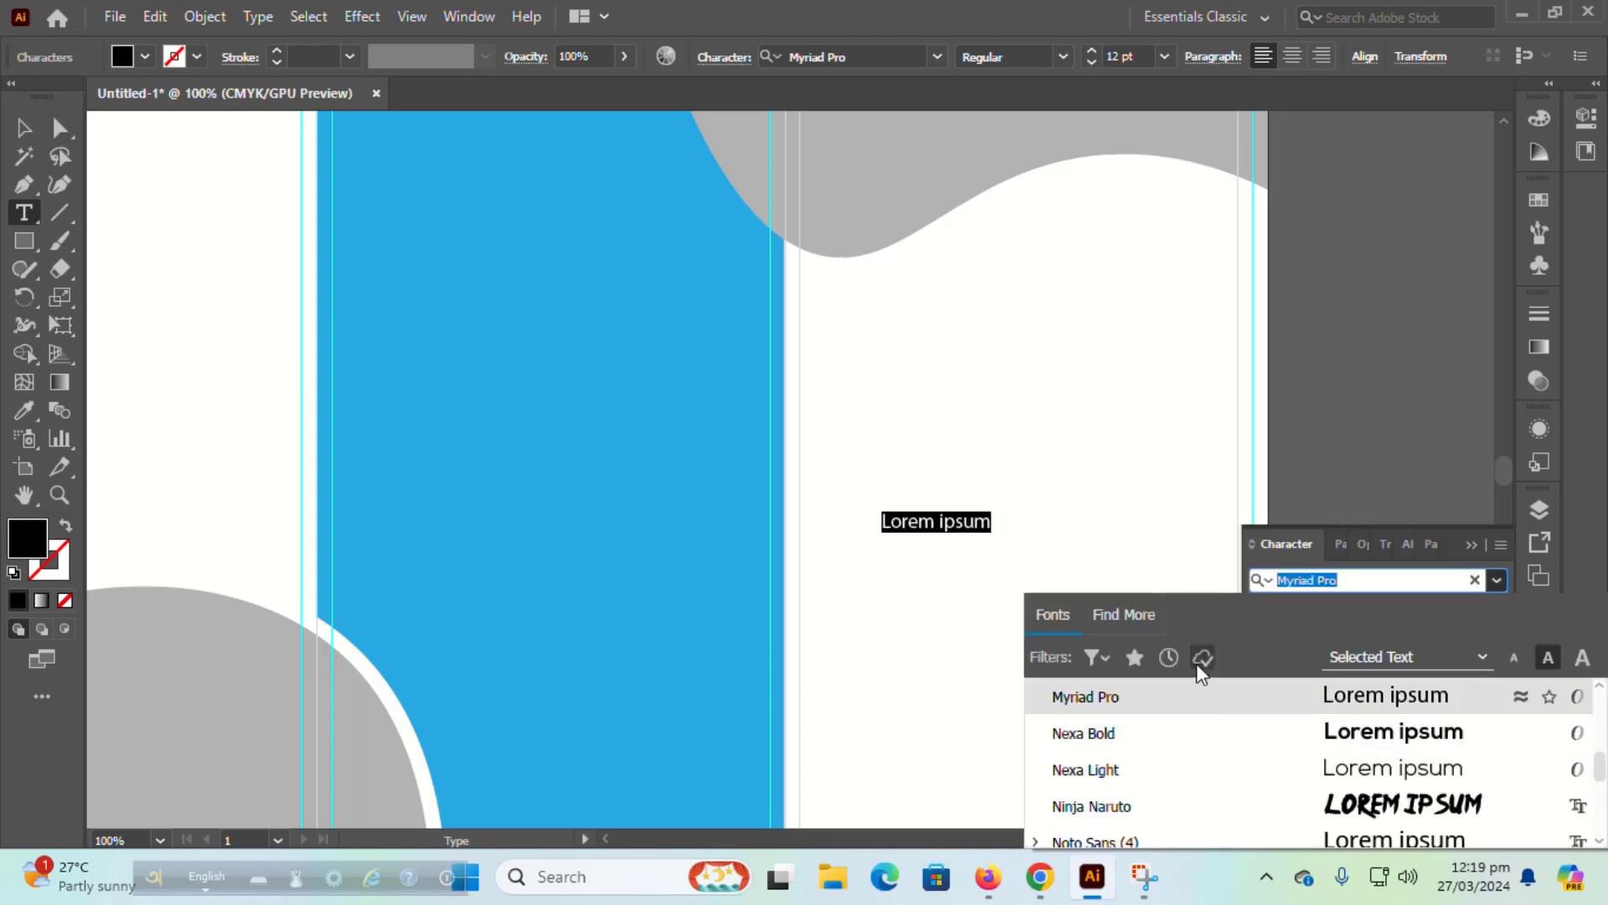
{"action": "scroll", "coordinate": [1151, 764], "scroll_direction": "down", "scroll_amount": 3}
{"action": "scroll", "coordinate": [1139, 764], "scroll_direction": "up", "scroll_amount": 6}
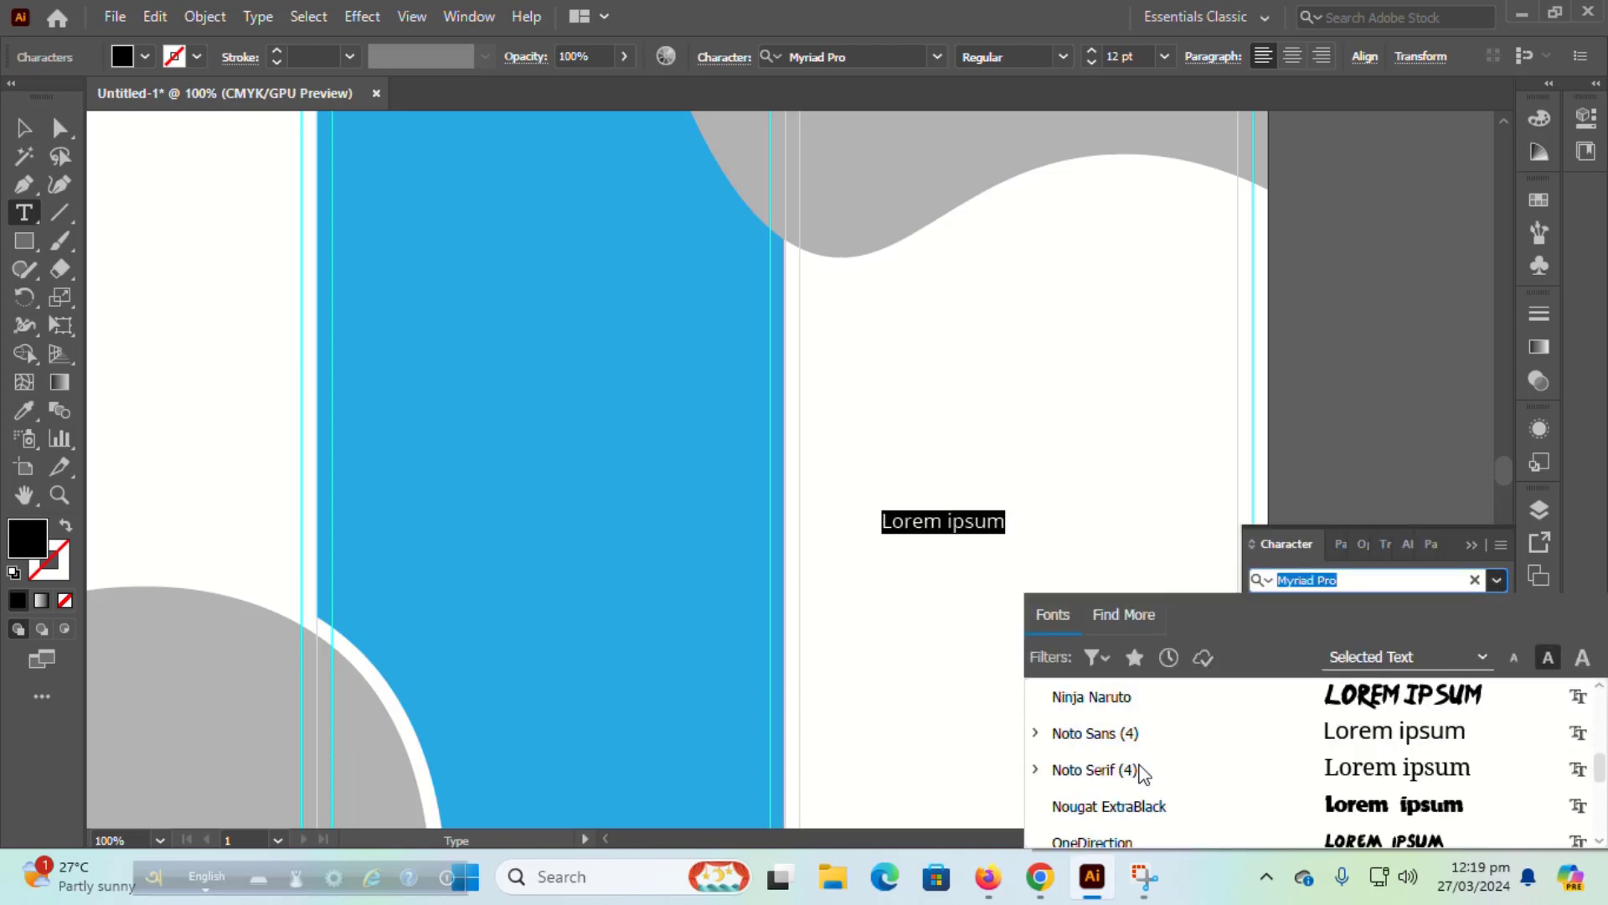
{"action": "scroll", "coordinate": [1128, 722], "scroll_direction": "up", "scroll_amount": 3}
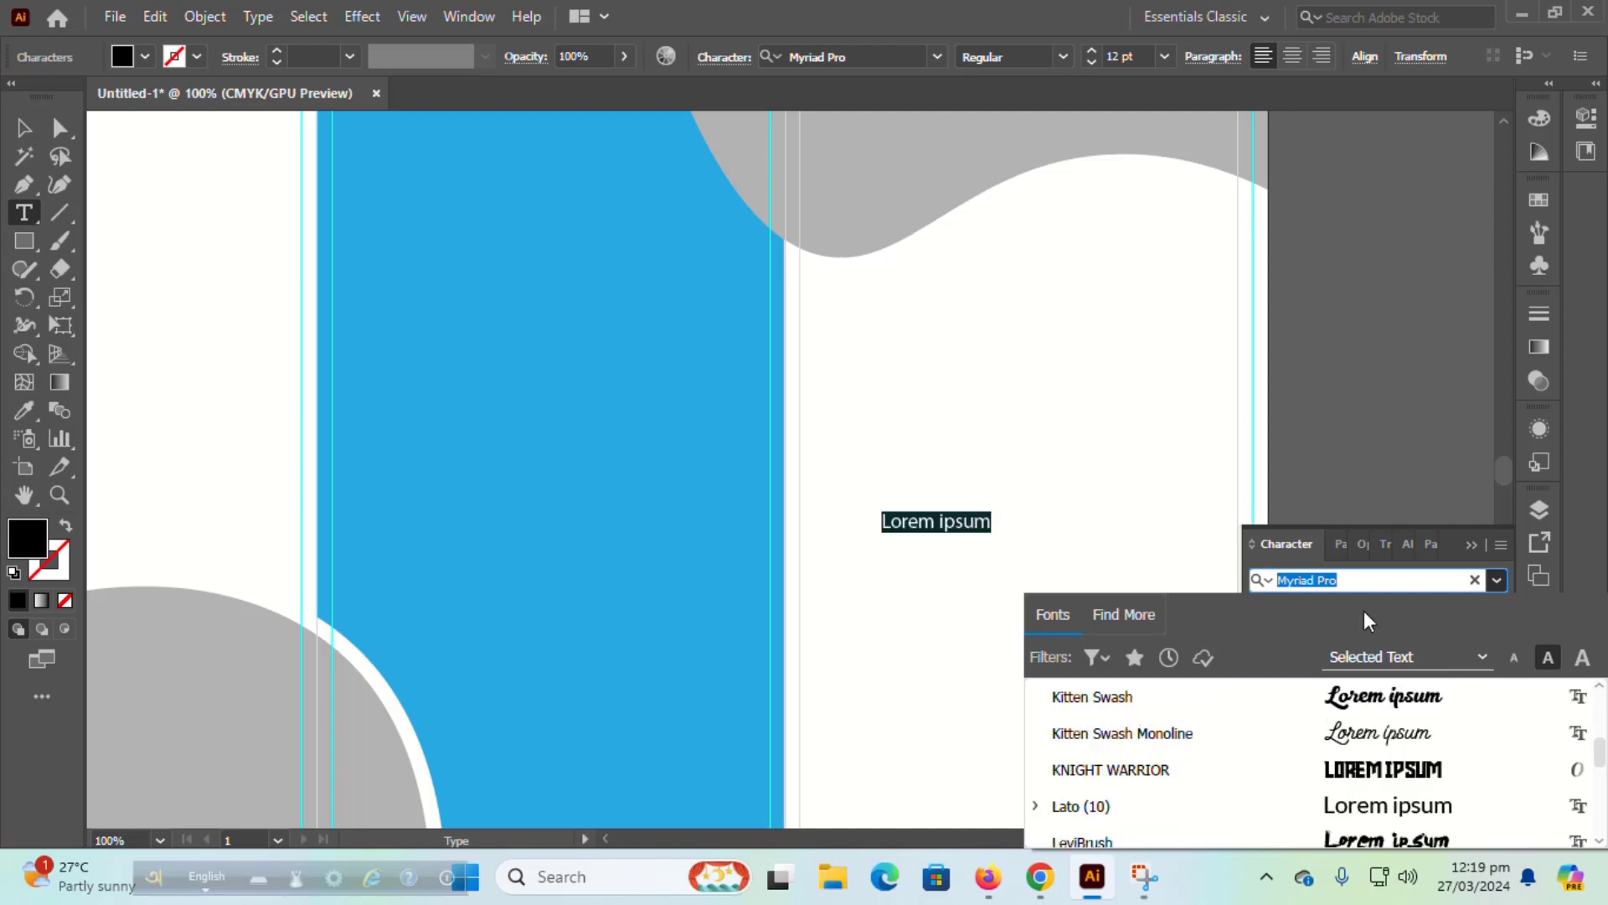
{"action": "type", "text": "po"}
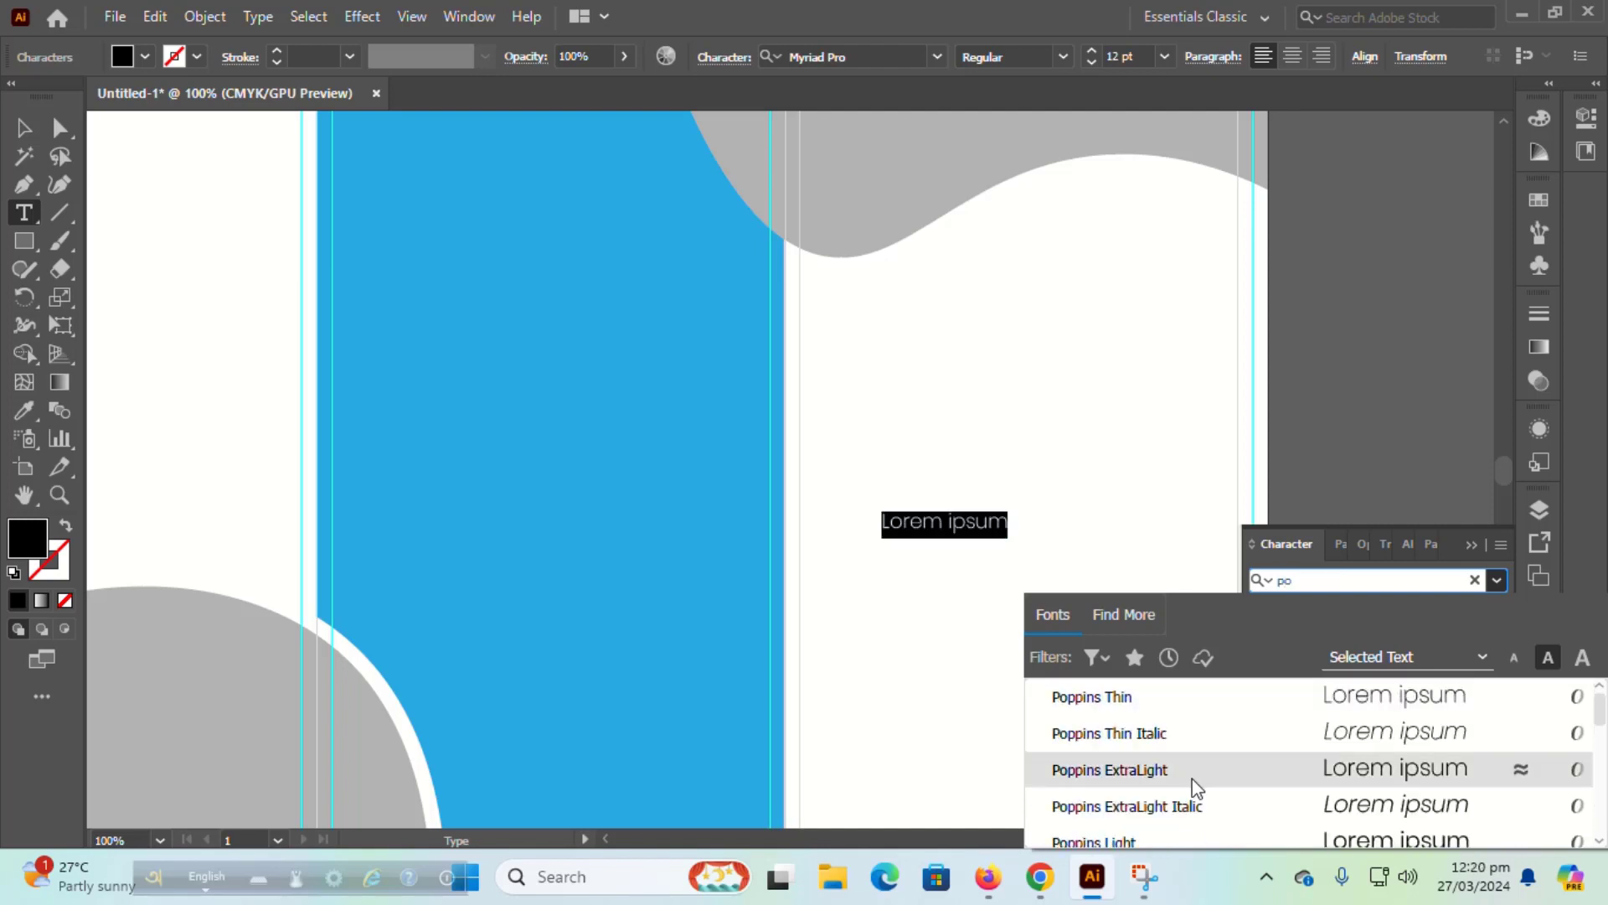
{"action": "scroll", "coordinate": [1142, 757], "scroll_direction": "down", "scroll_amount": 3}
{"action": "left_click", "coordinate": [1153, 802]}
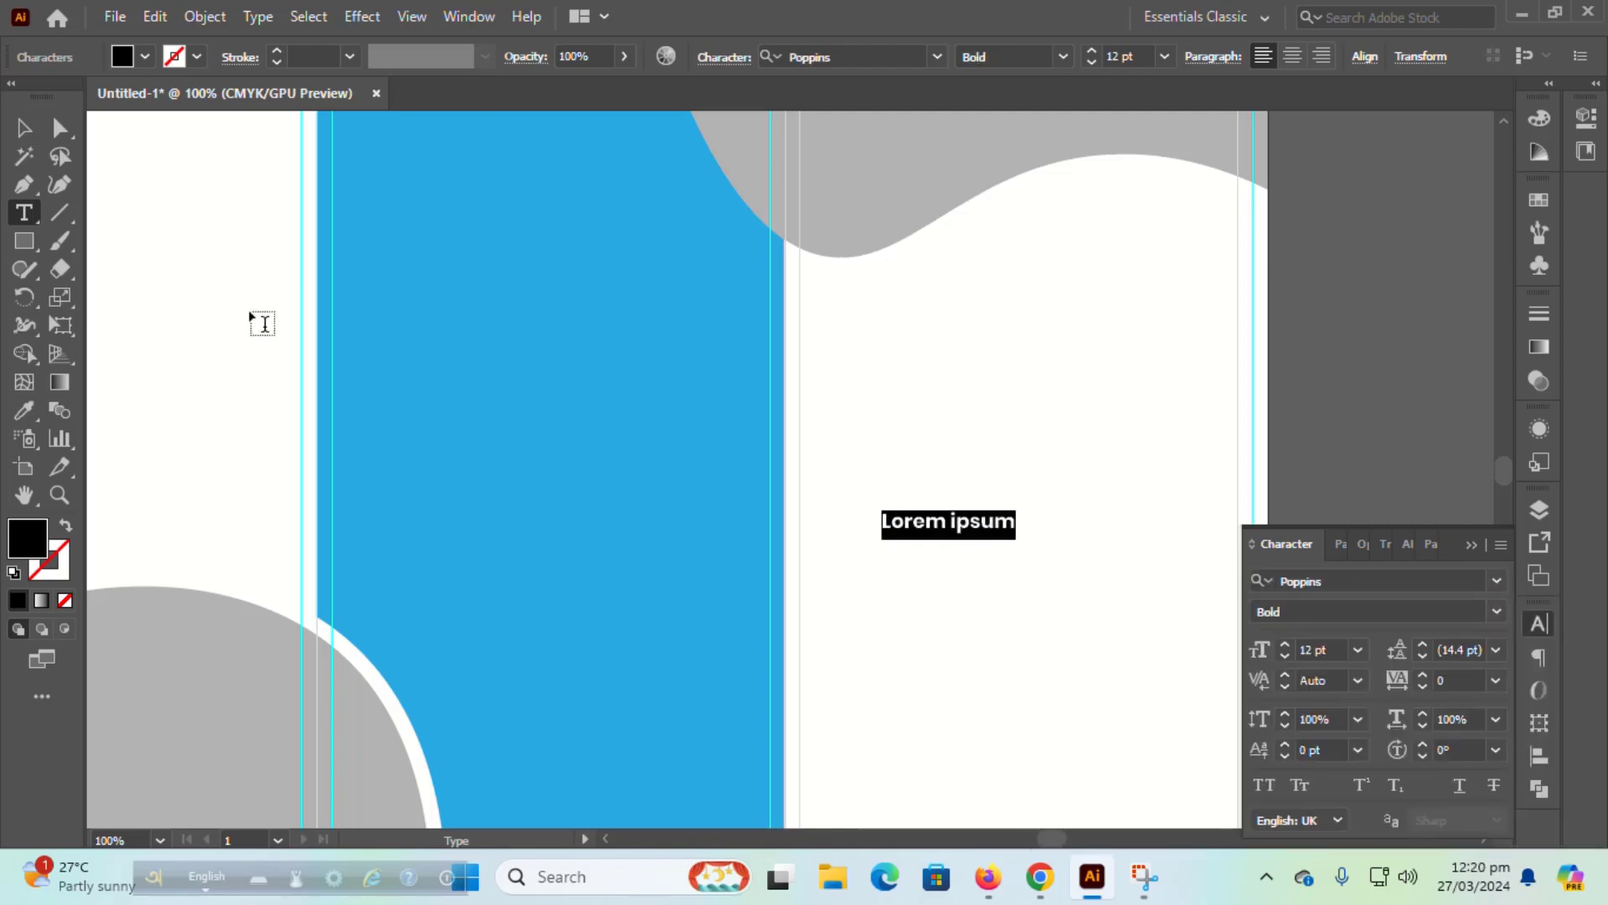
Step: Begin typing the BUSINESS heading over the placeholder text
{"action": "type", "text": "BRO"}
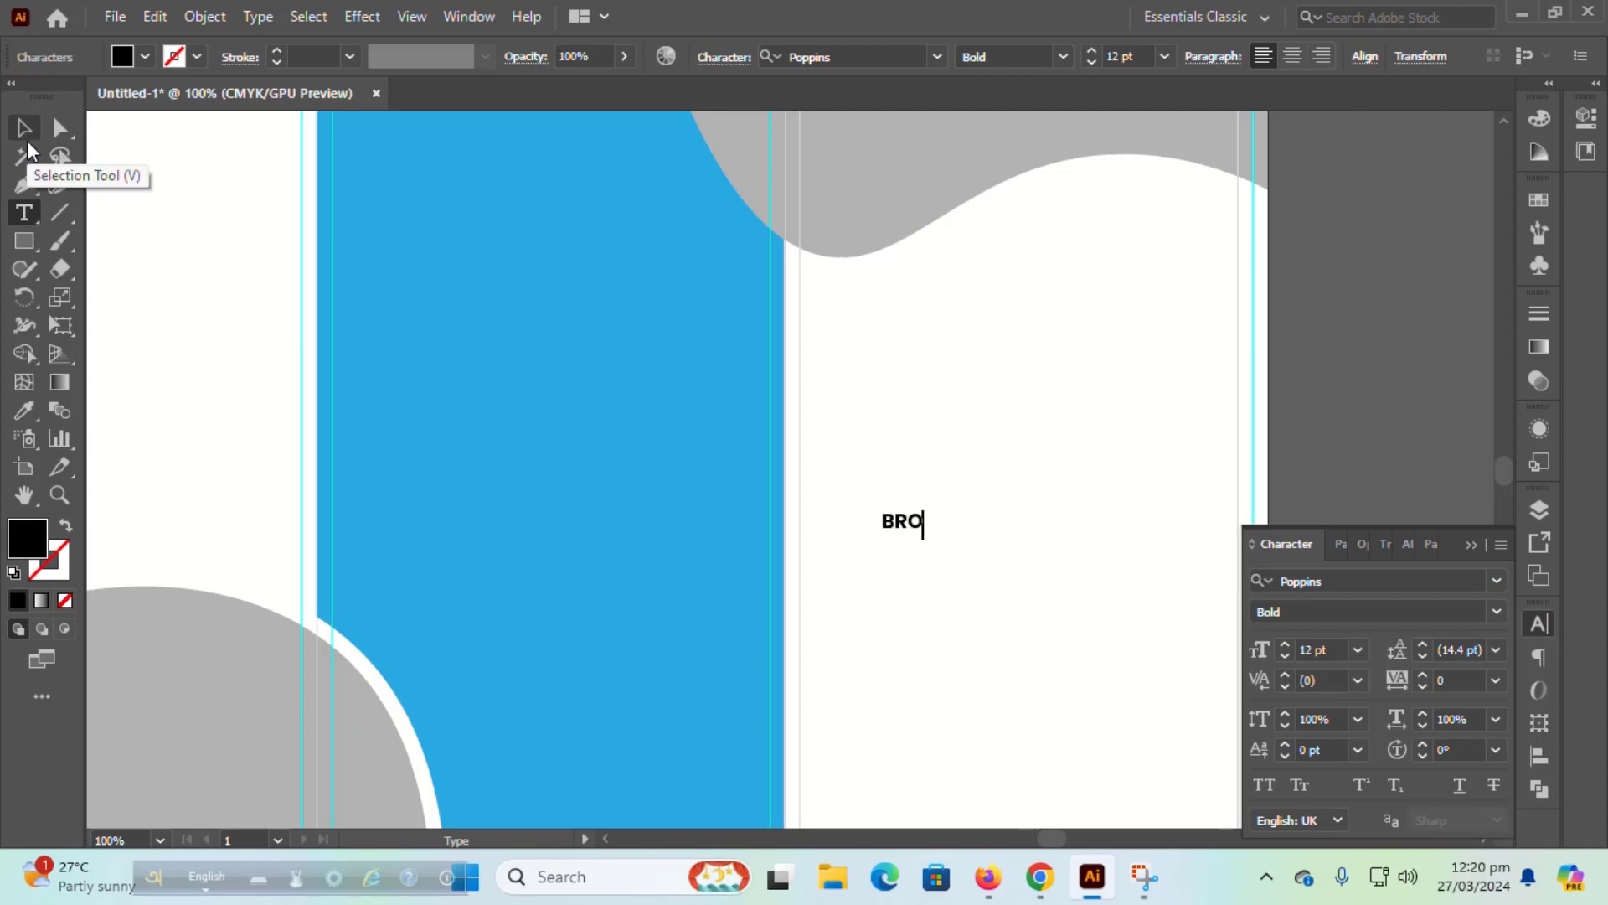
{"action": "type", "text": "CHURE"}
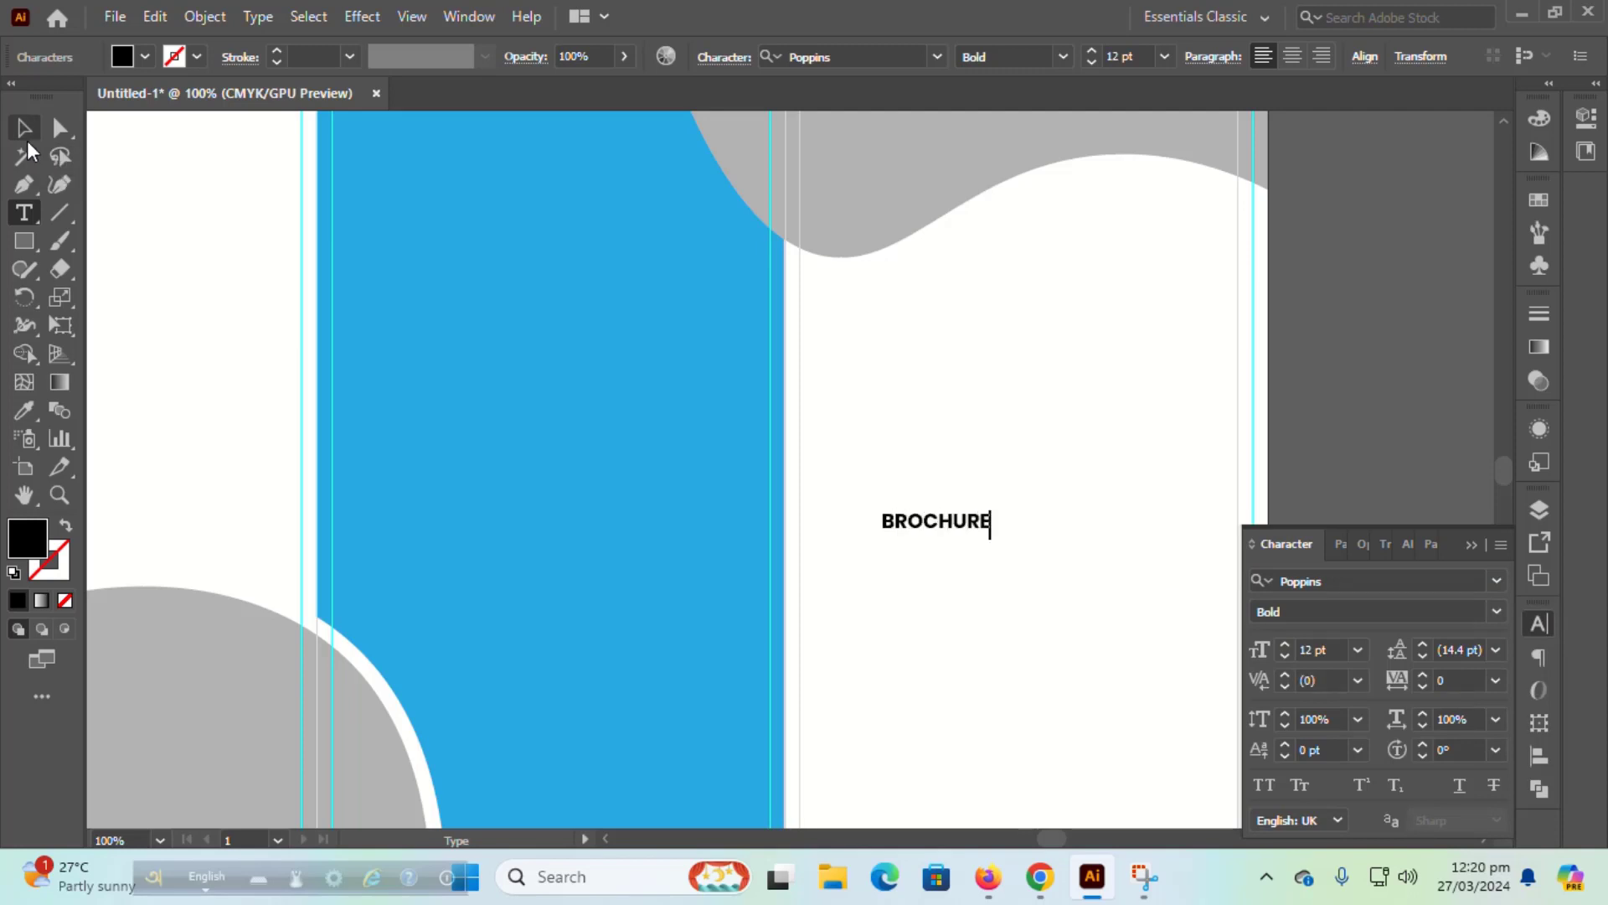
{"action": "key", "text": "BackSpace"}
{"action": "key", "text": "BackSpace"}
{"action": "key", "text": "BackSpace"}
{"action": "key", "text": "BackSpace"}
{"action": "key", "text": "BackSpace"}
{"action": "key", "text": "BackSpace"}
{"action": "type", "text": "U"}
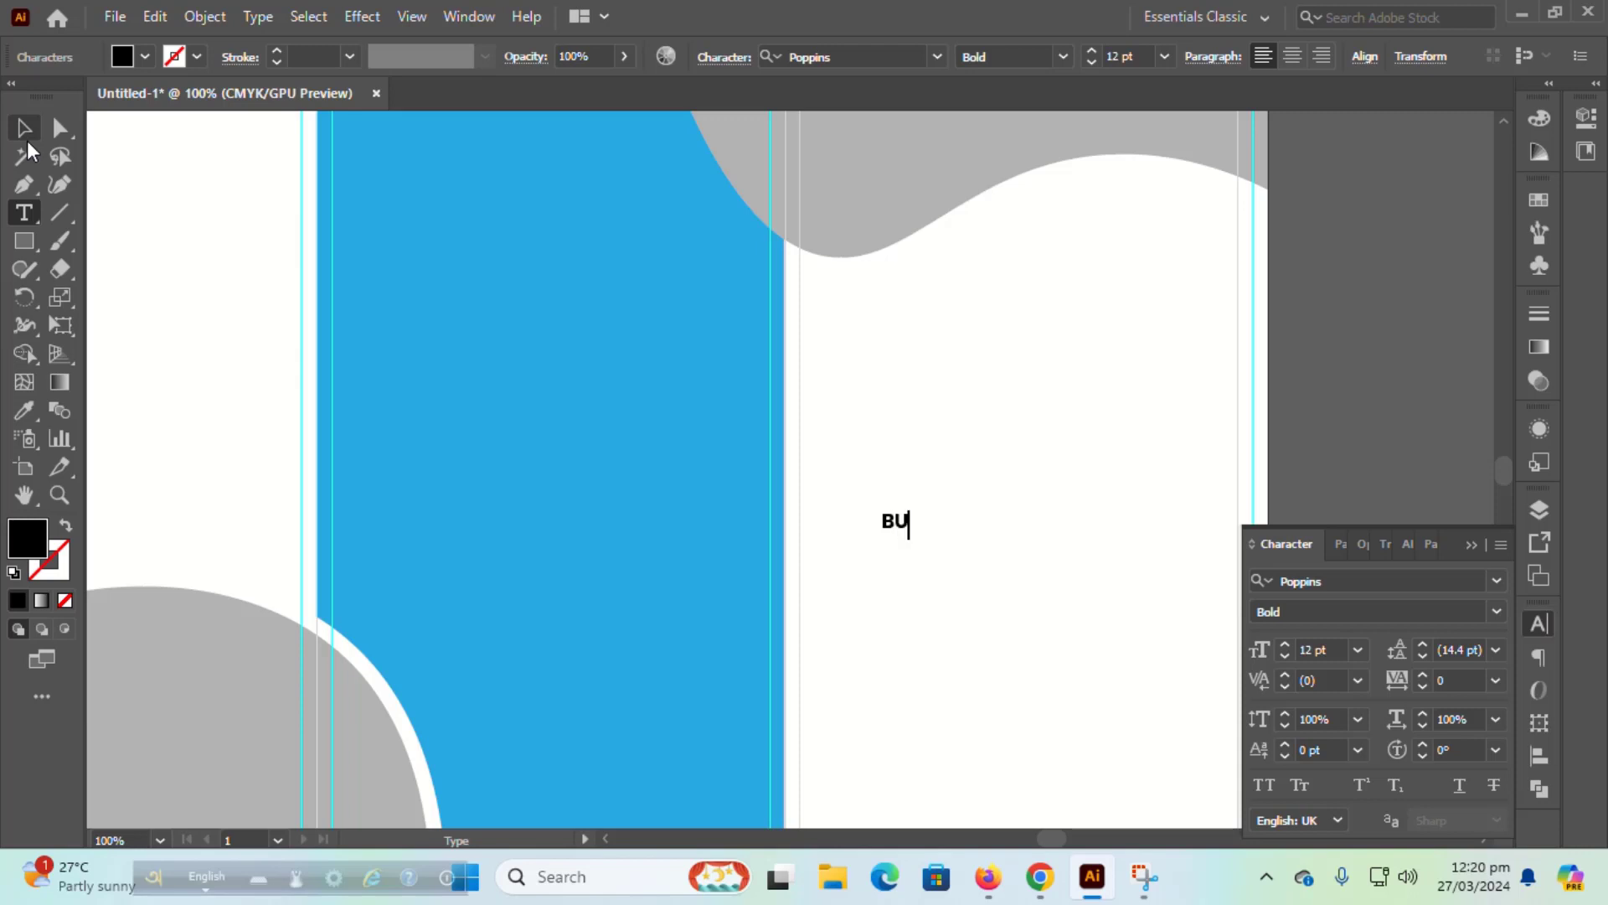
{"action": "type", "text": "SIN"}
{"action": "type", "text": "ROU"}
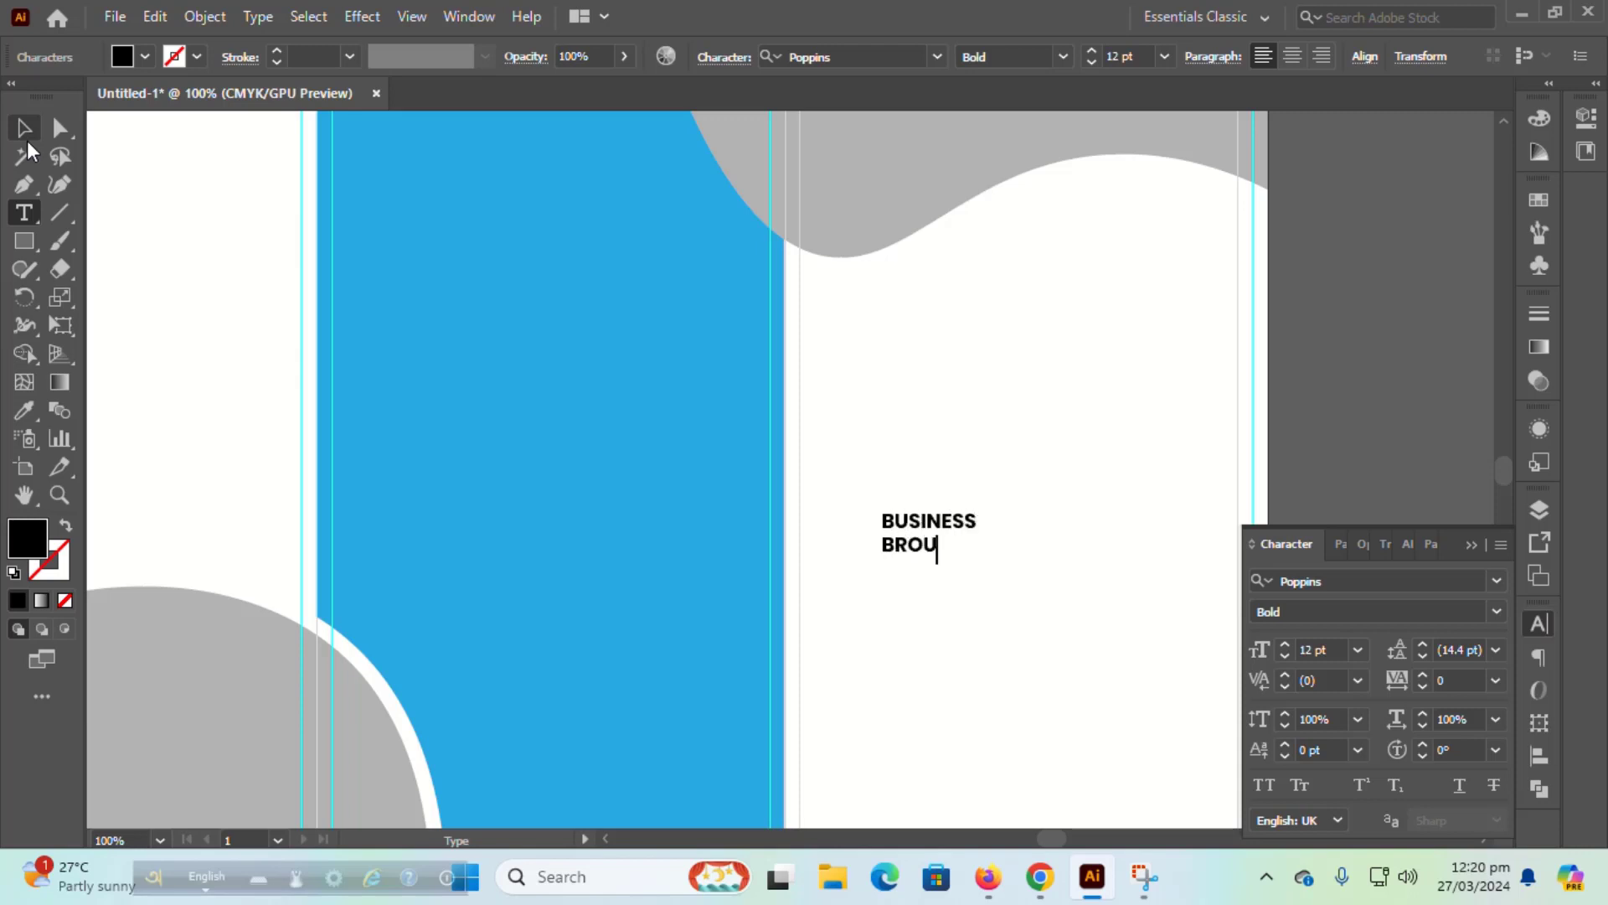
{"action": "key", "text": "BackSpace"}
{"action": "type", "text": "CHURE"}
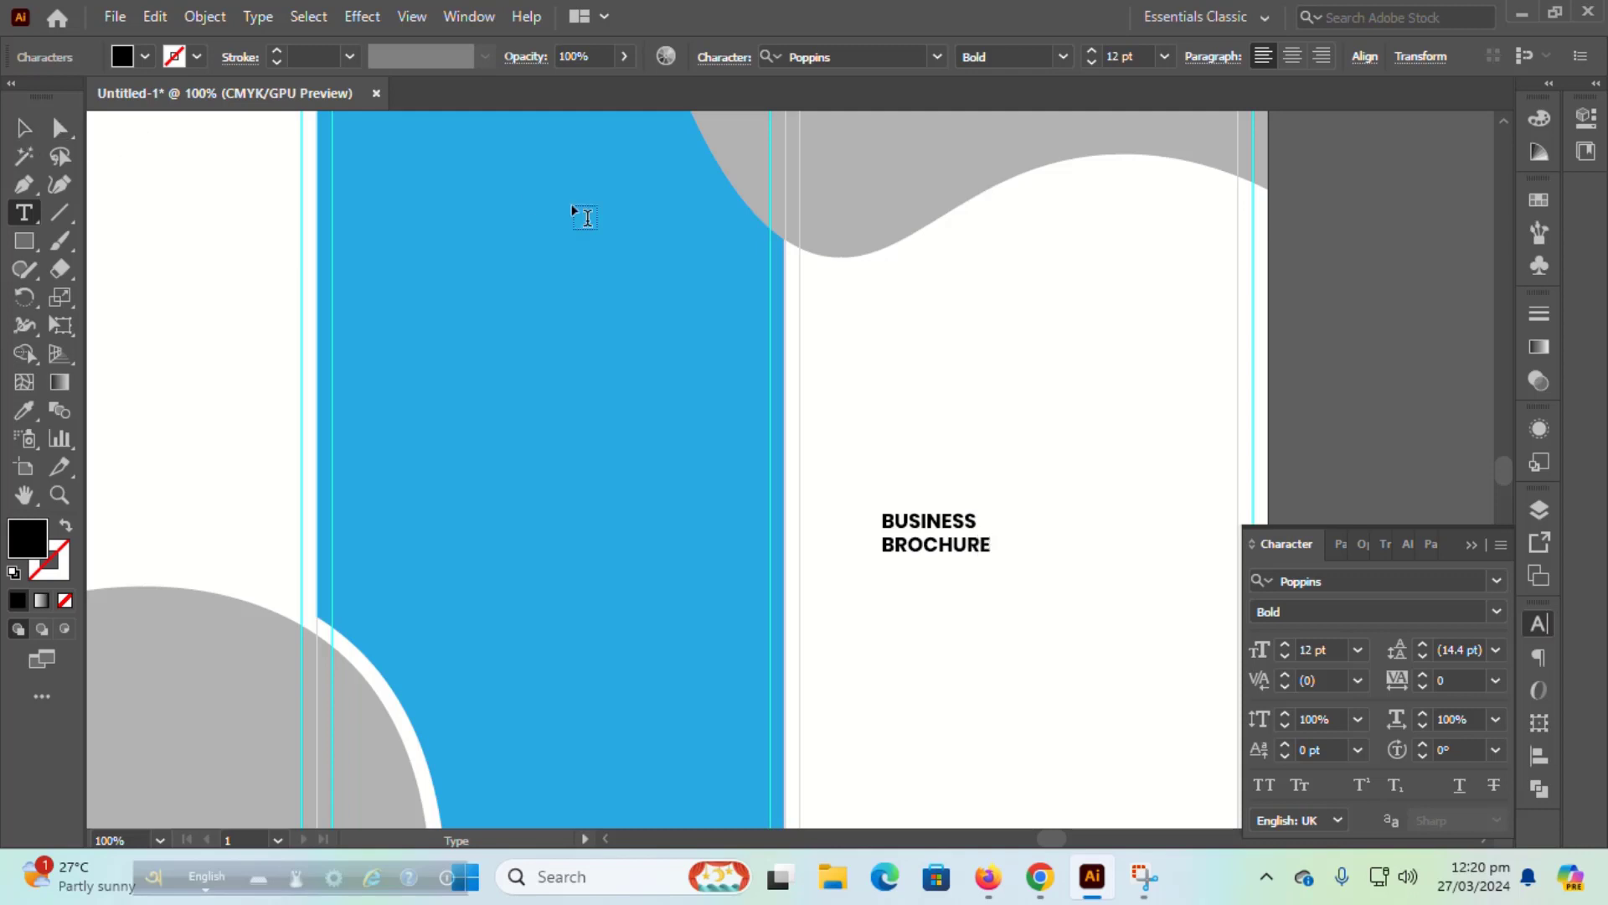
Step: Enlarge BUSINESS to 48 pt and shift the heading left into the white panel
{"action": "left_click_drag", "start_coordinate": [888, 517], "coordinate": [1220, 639]}
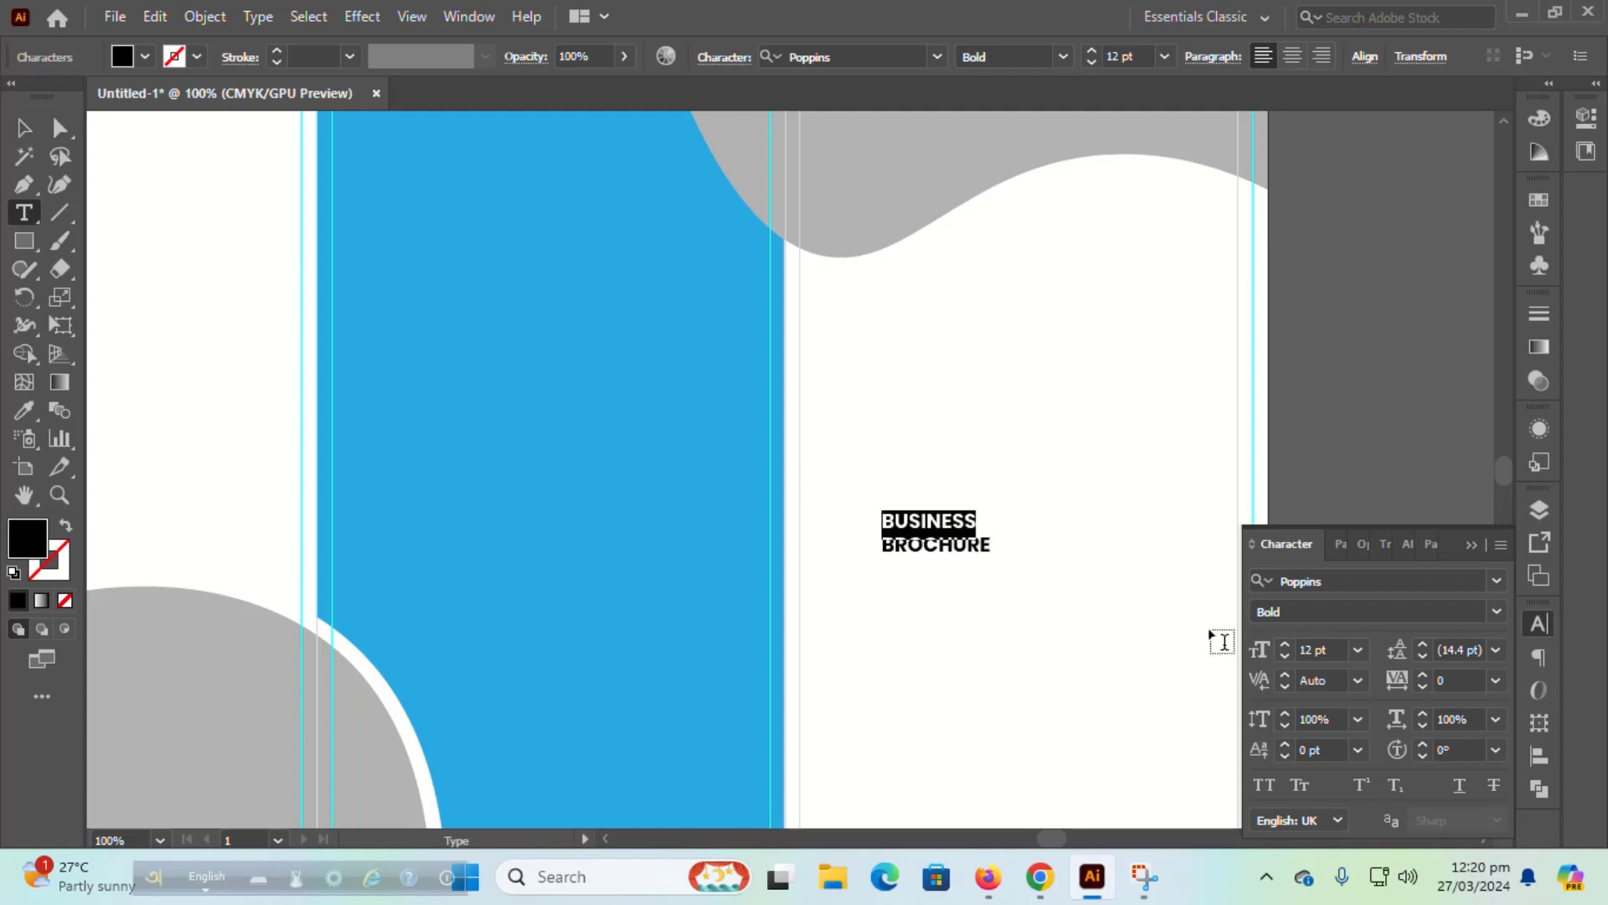
{"action": "left_click", "coordinate": [1358, 650]}
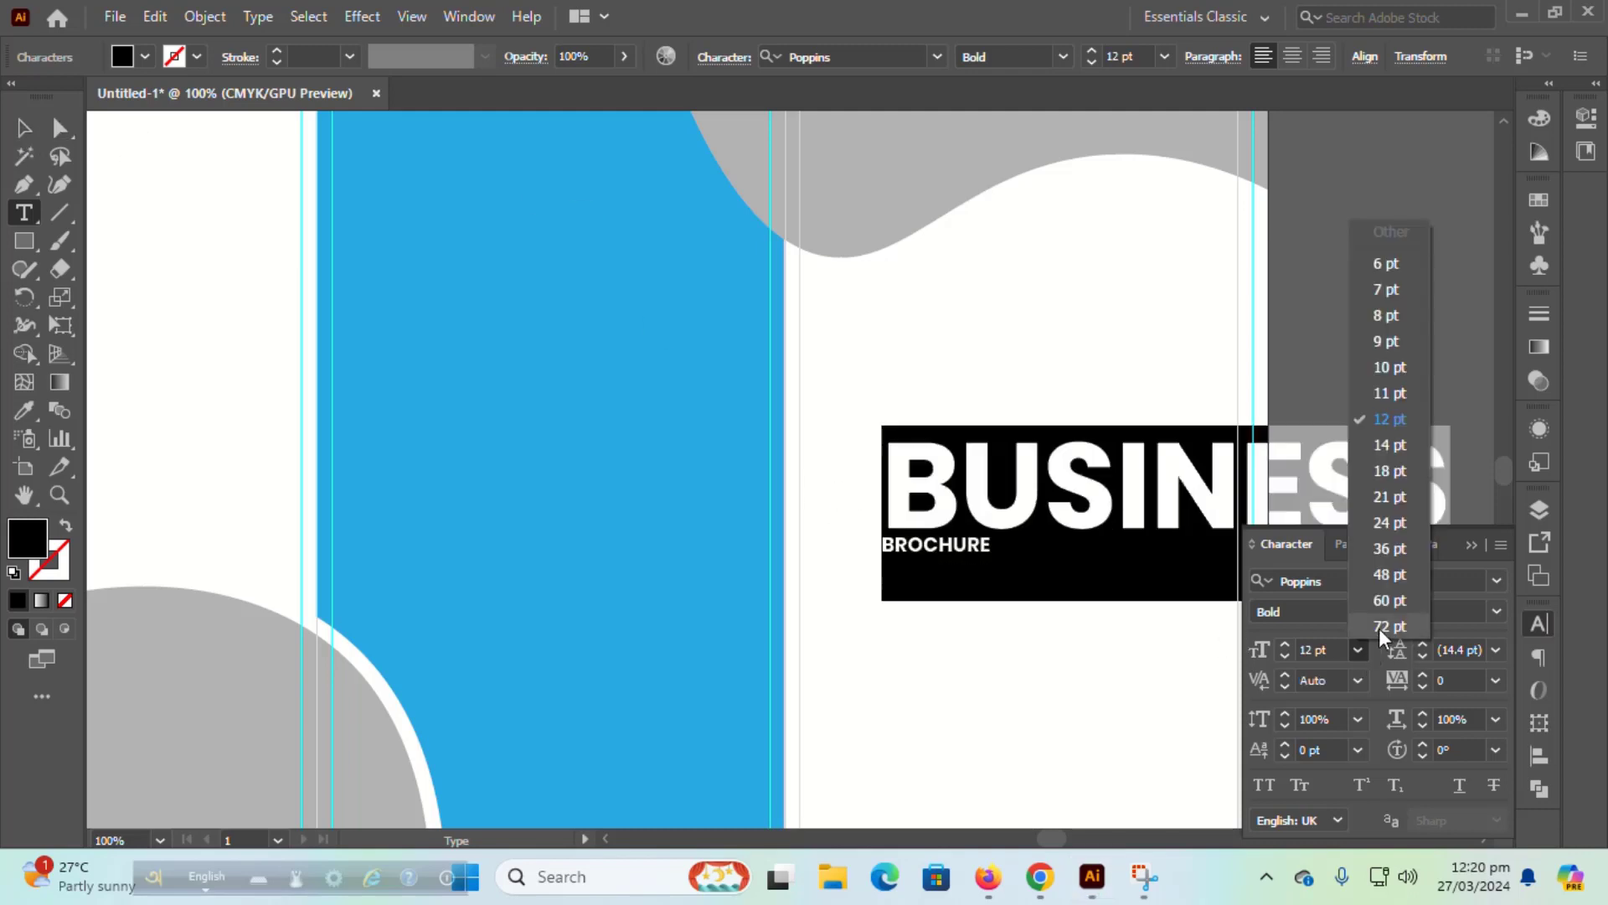
{"action": "left_click", "coordinate": [1379, 578]}
{"action": "left_click", "coordinate": [23, 127]}
{"action": "left_click_drag", "start_coordinate": [1080, 503], "coordinate": [1009, 483]}
Step: Set the word BROCHURE to 24 pt
{"action": "double_click", "coordinate": [830, 527]}
{"action": "double_click", "coordinate": [830, 526]}
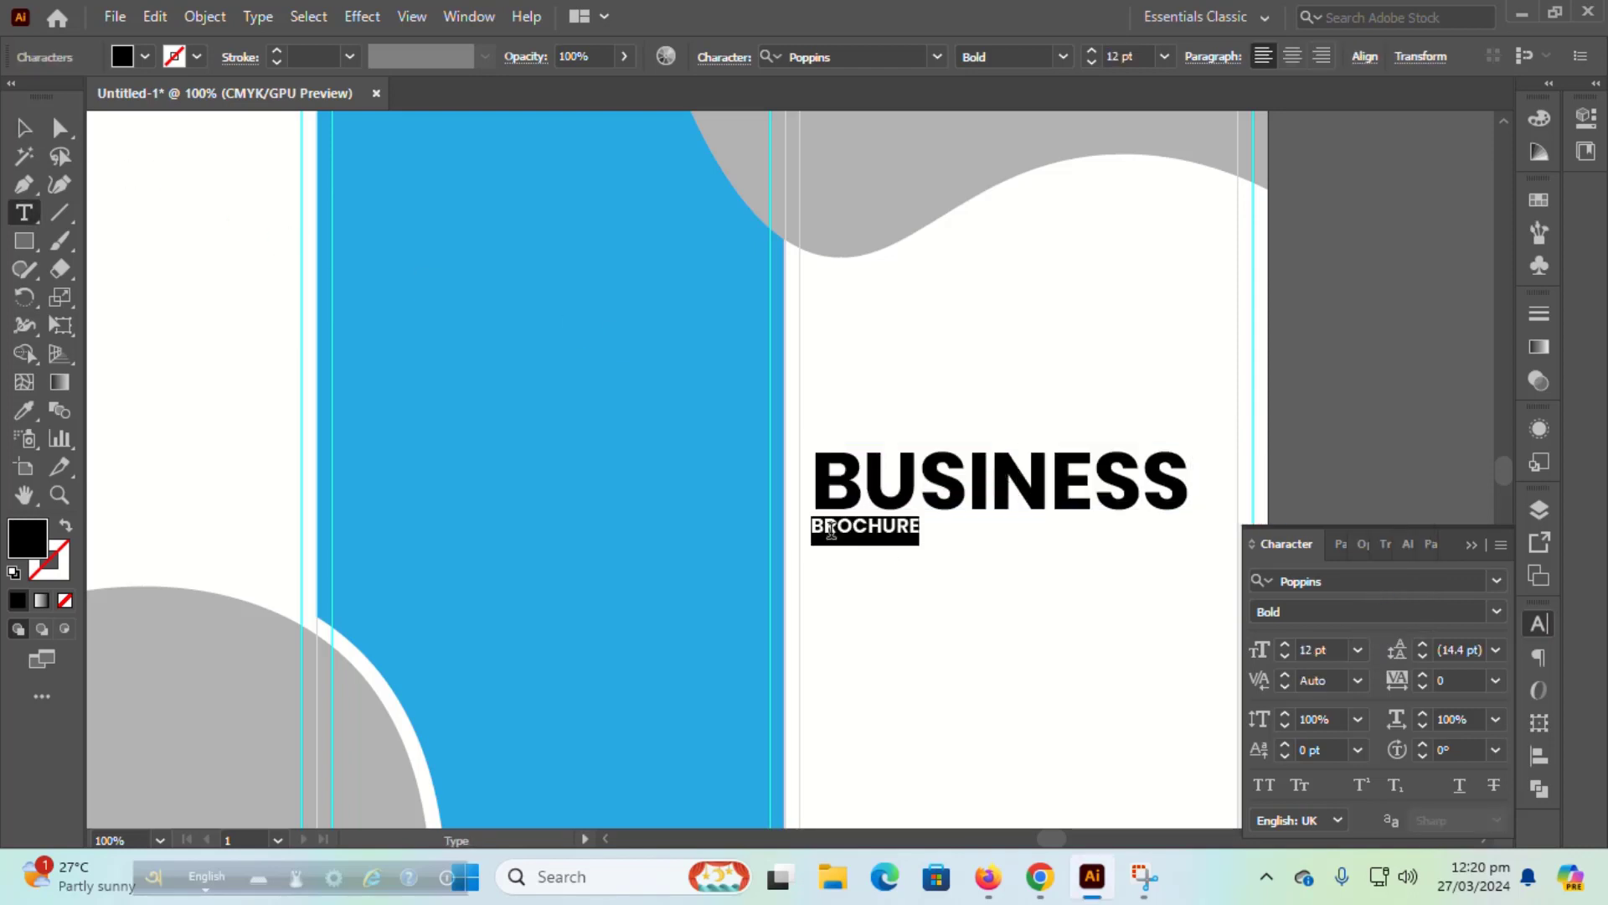
{"action": "left_click", "coordinate": [1358, 650]}
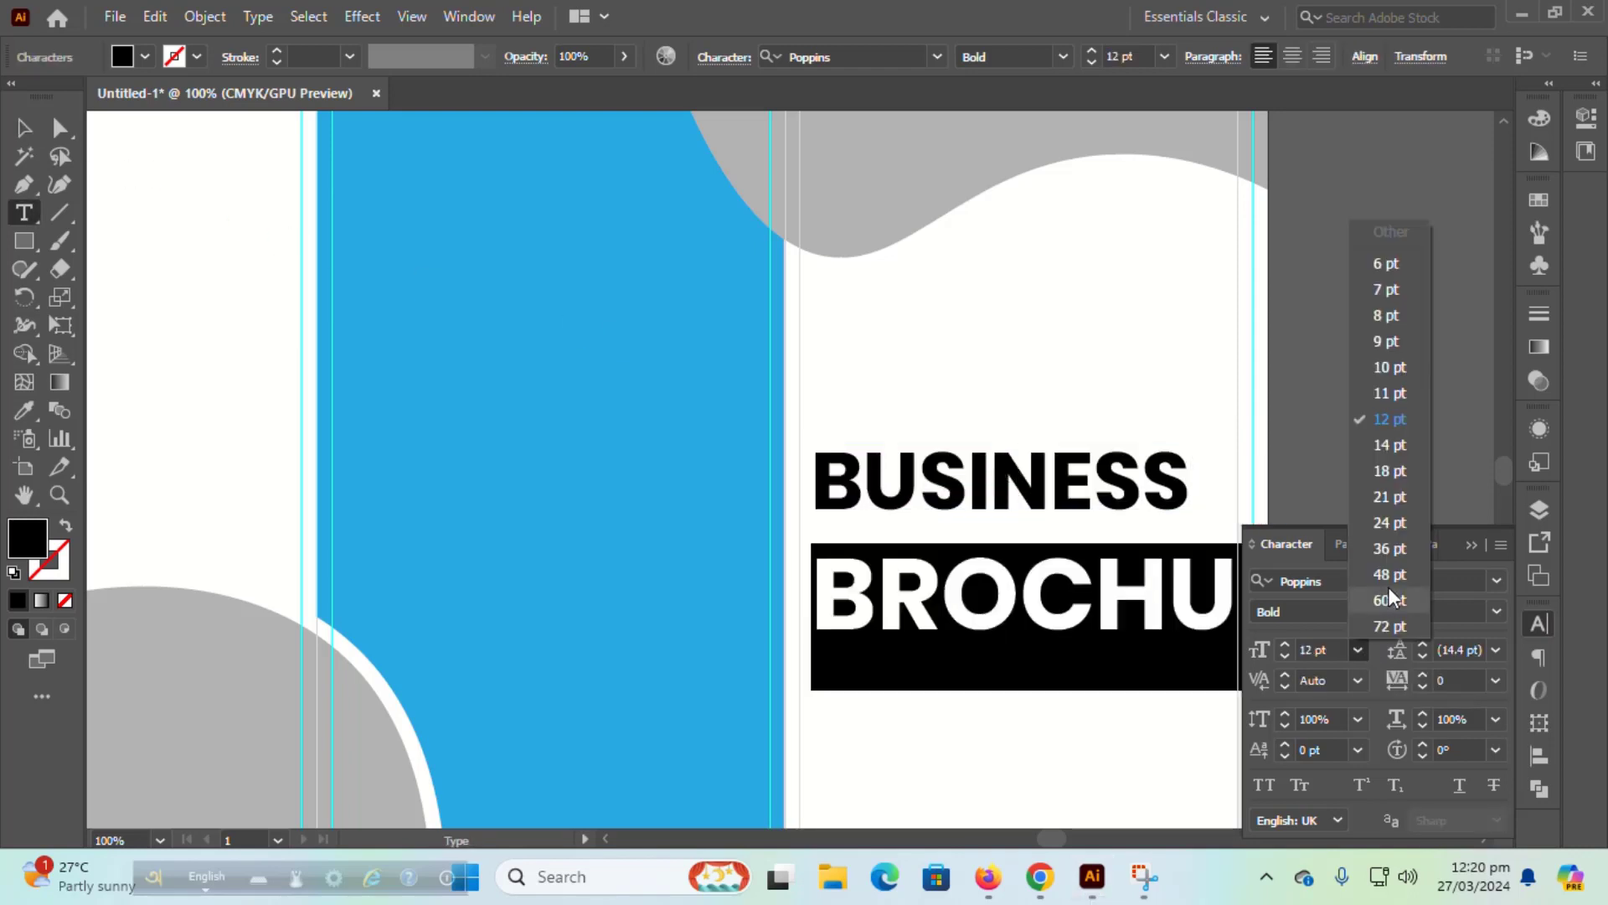
{"action": "left_click", "coordinate": [1386, 522]}
Step: Resize the entire BUSINESS BROCHURE heading to 36 pt
{"action": "left_click", "coordinate": [23, 127]}
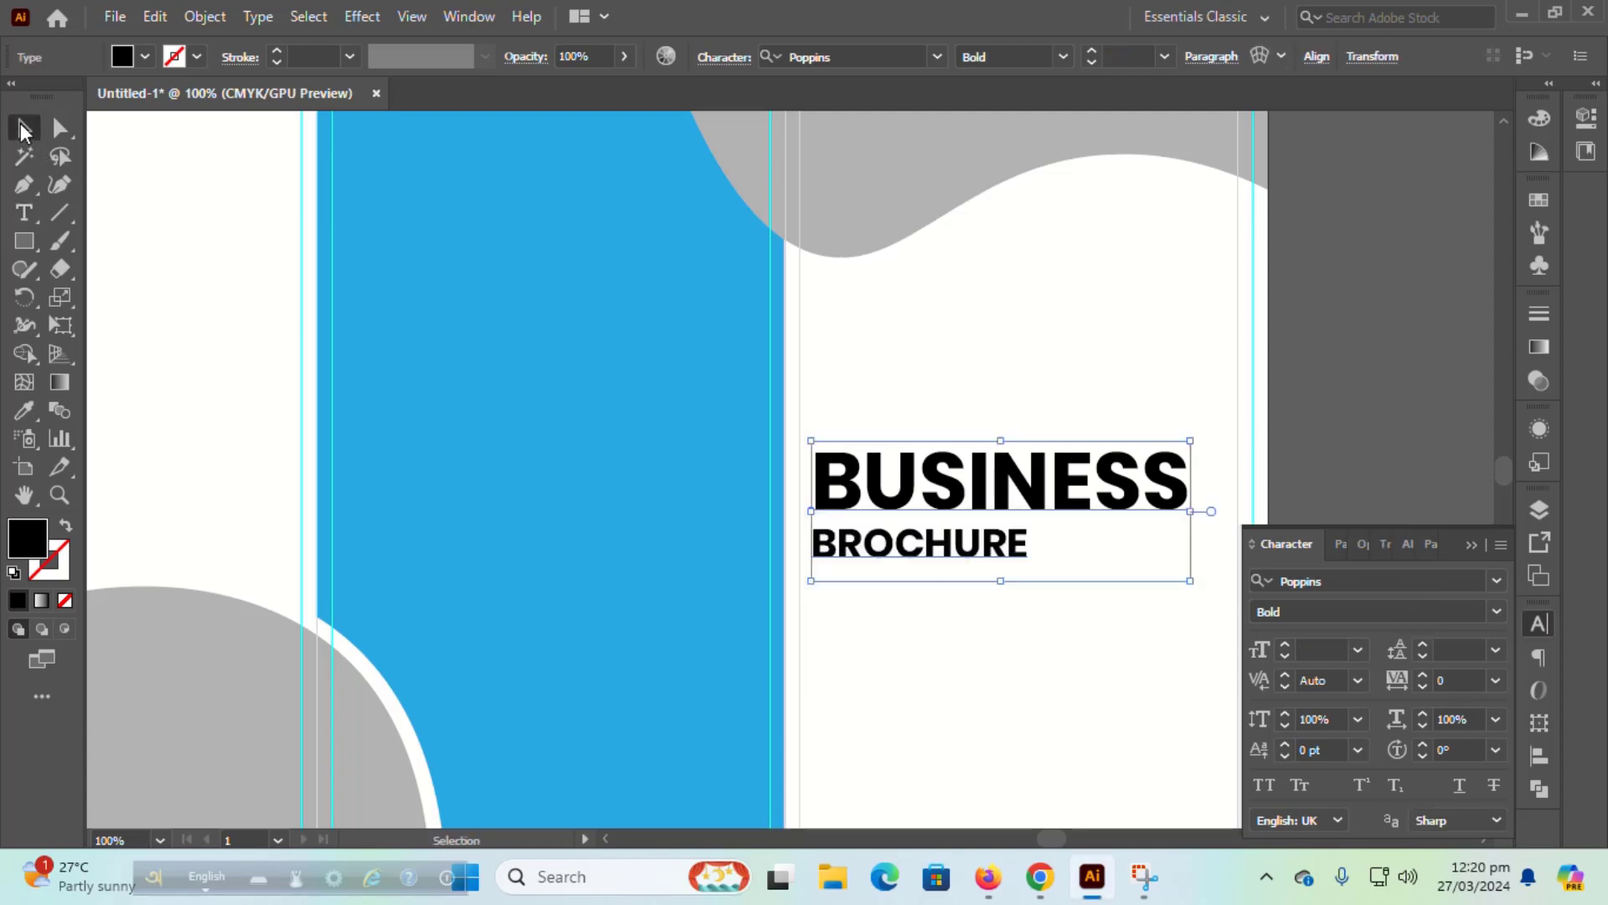
{"action": "left_click", "coordinate": [960, 702]}
{"action": "double_click", "coordinate": [1001, 489]}
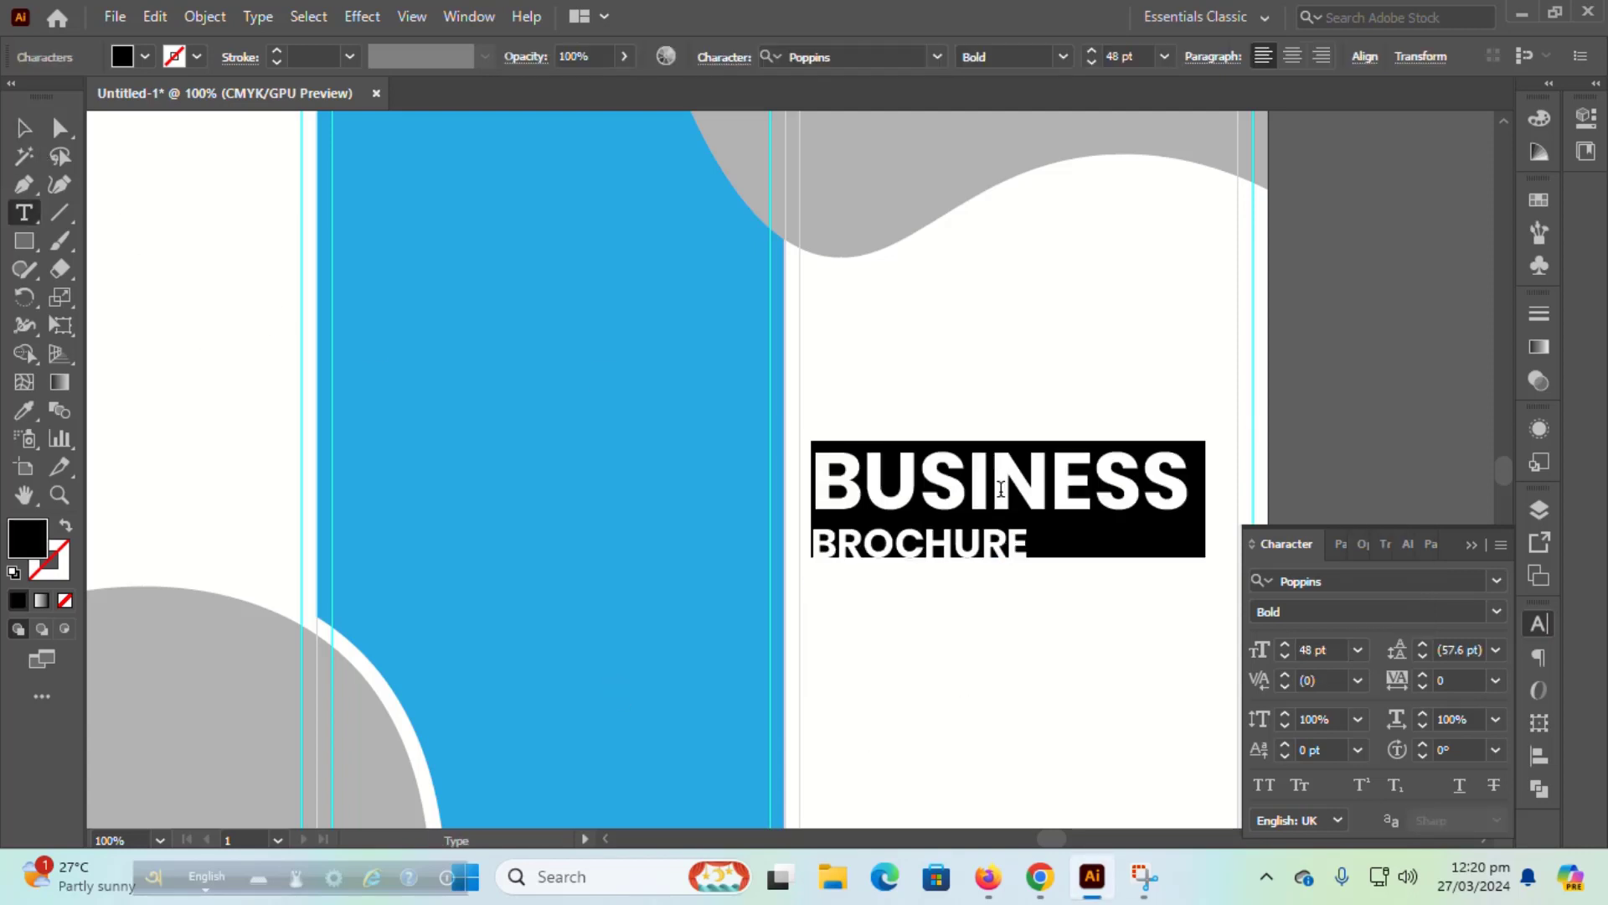
{"action": "left_click", "coordinate": [1001, 488]}
{"action": "key", "text": "ctrl+a"}
{"action": "left_click", "coordinate": [1358, 650]}
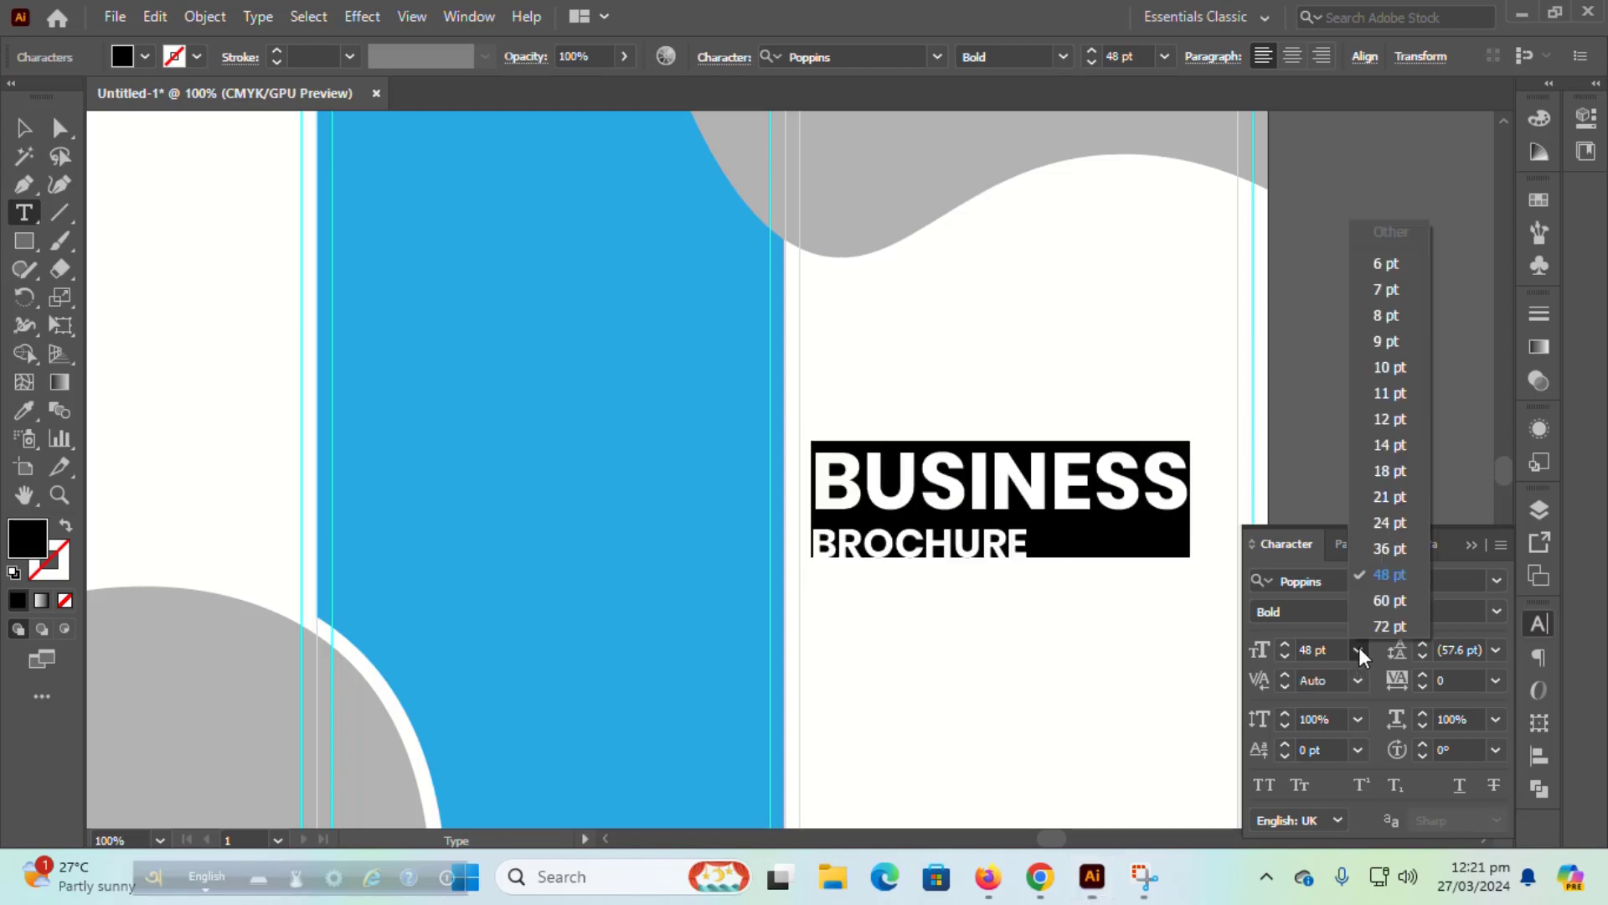
{"action": "left_click", "coordinate": [1388, 548]}
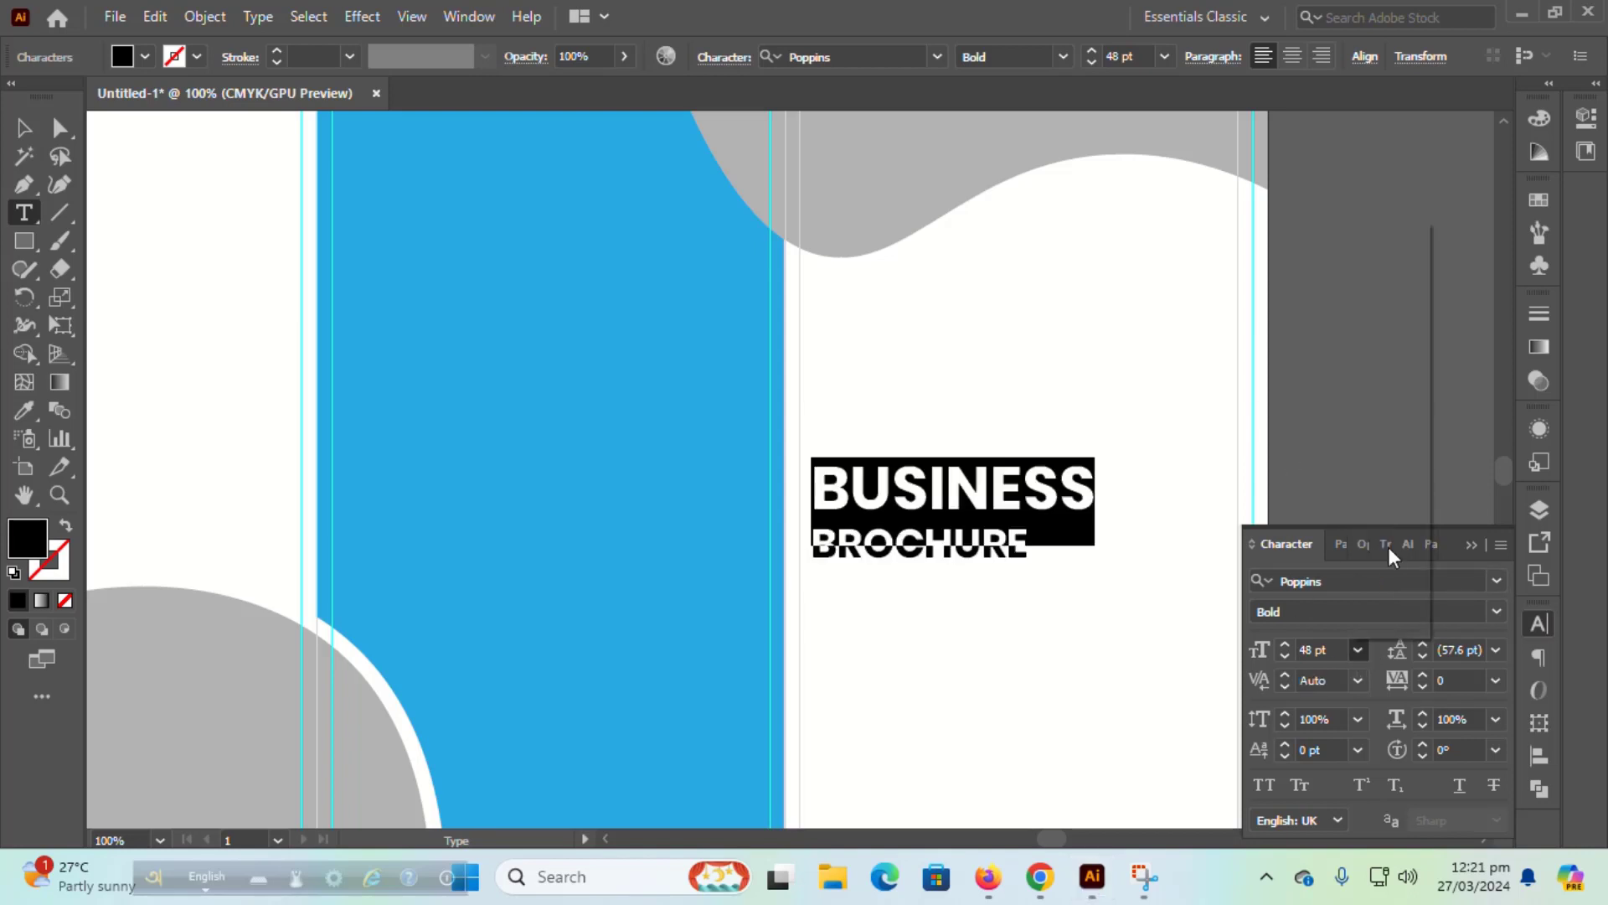
{"action": "left_click", "coordinate": [23, 127]}
{"action": "left_click", "coordinate": [922, 655]}
{"action": "left_click", "coordinate": [924, 542]}
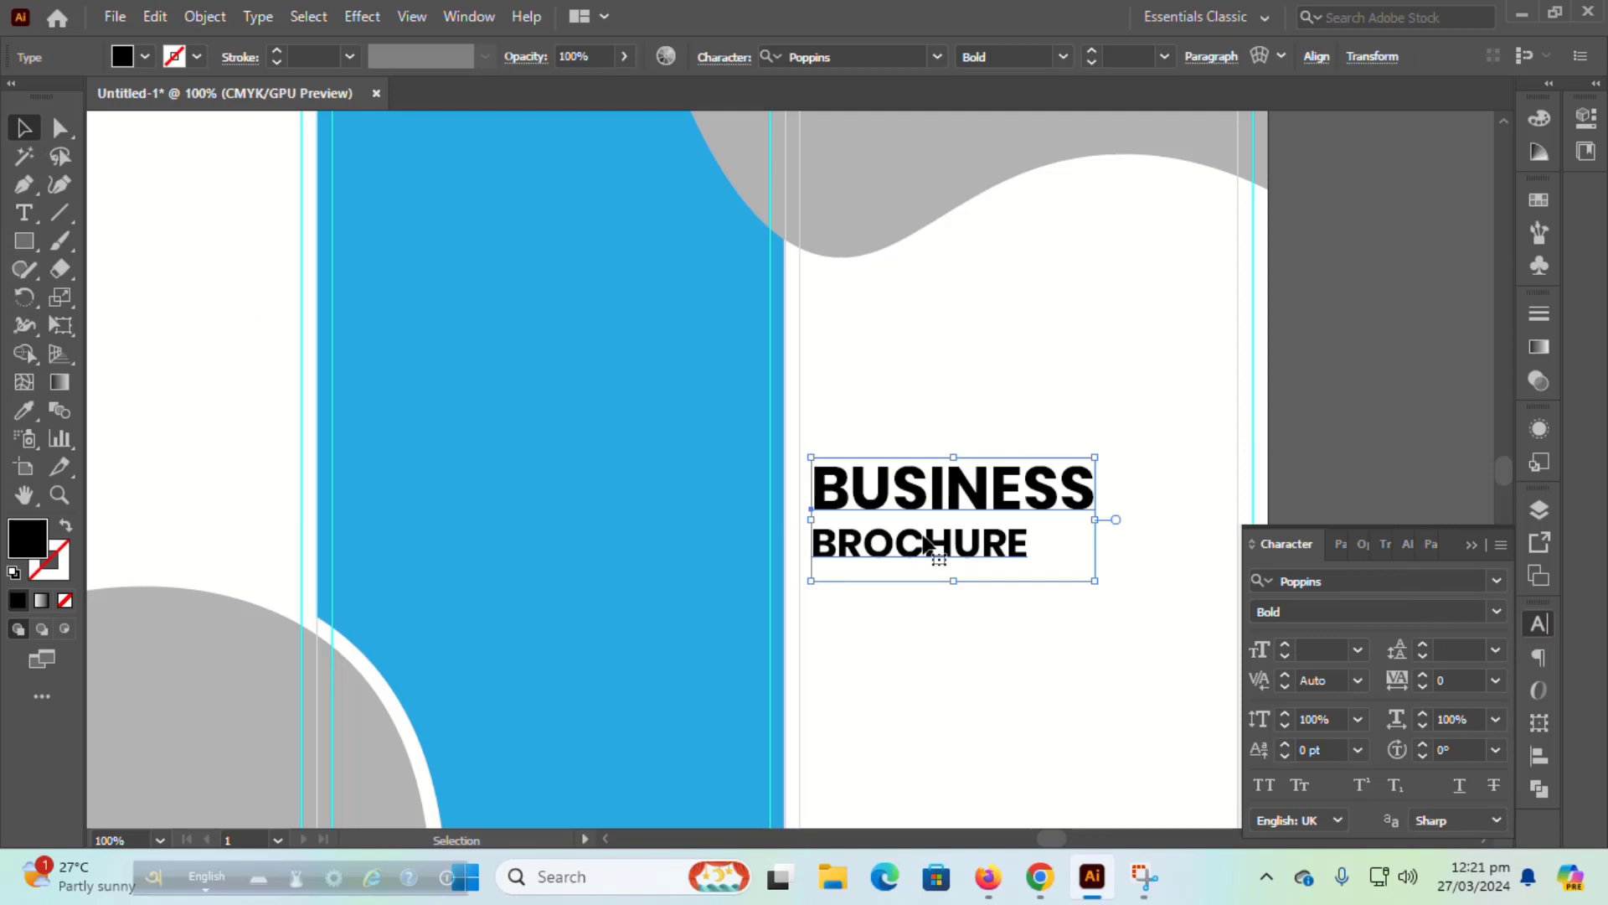
{"action": "left_click", "coordinate": [1361, 359]}
{"action": "scroll", "coordinate": [1361, 358], "scroll_direction": "down", "scroll_amount": 3}
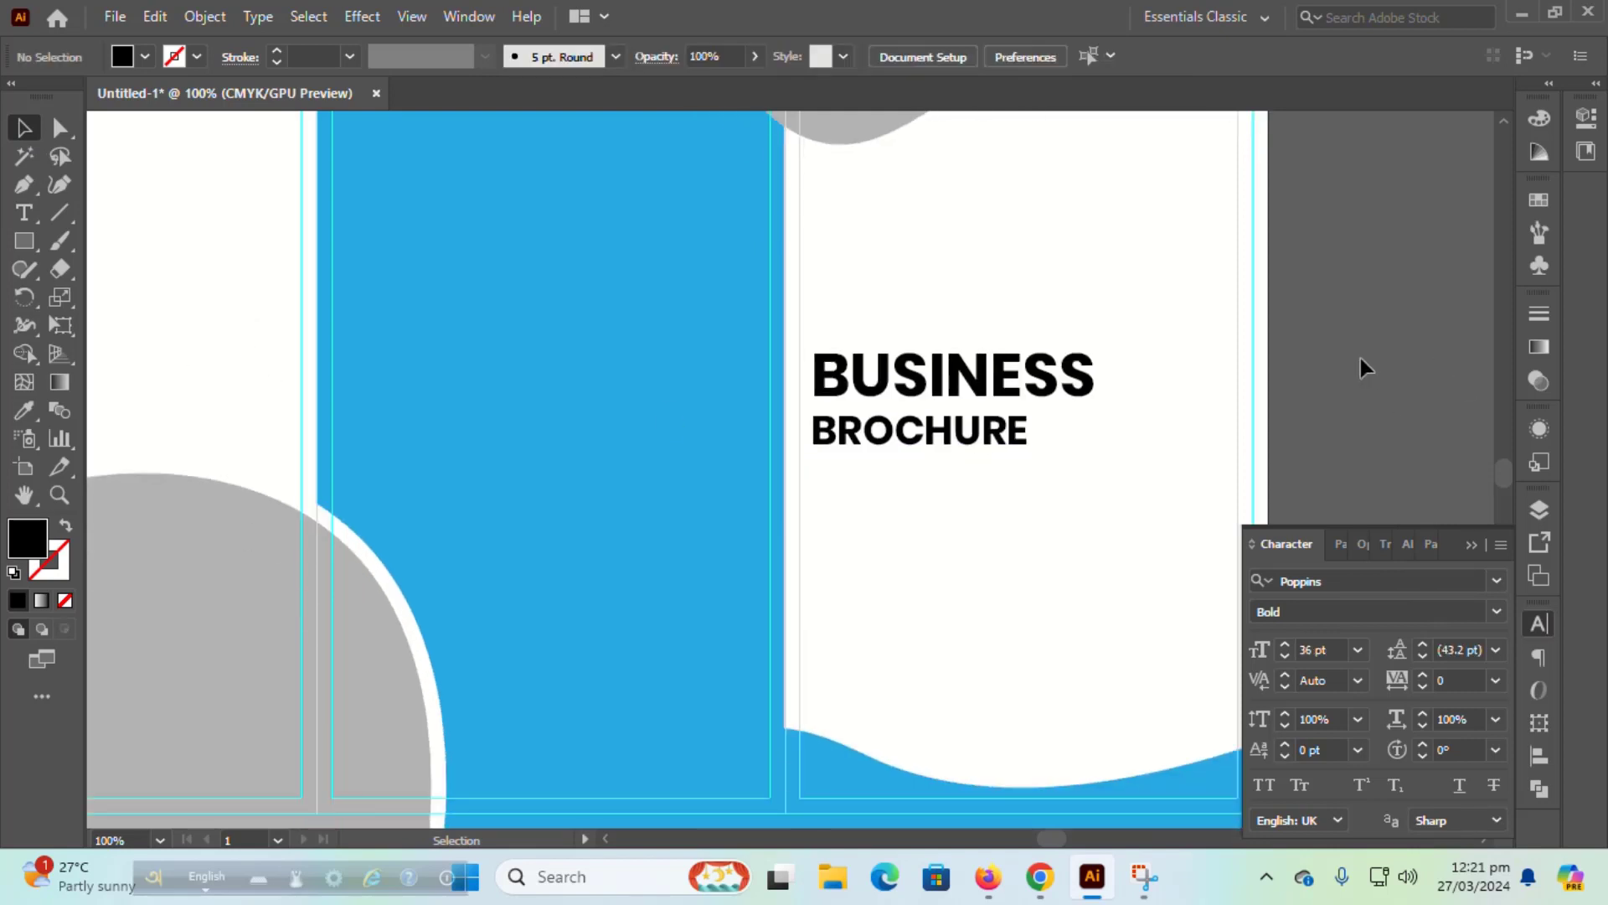
Step: Raise the heading on the white panel and choose 12 pt Regular for new text
{"action": "left_click_drag", "start_coordinate": [927, 430], "coordinate": [921, 359]}
{"action": "left_click", "coordinate": [1304, 352]}
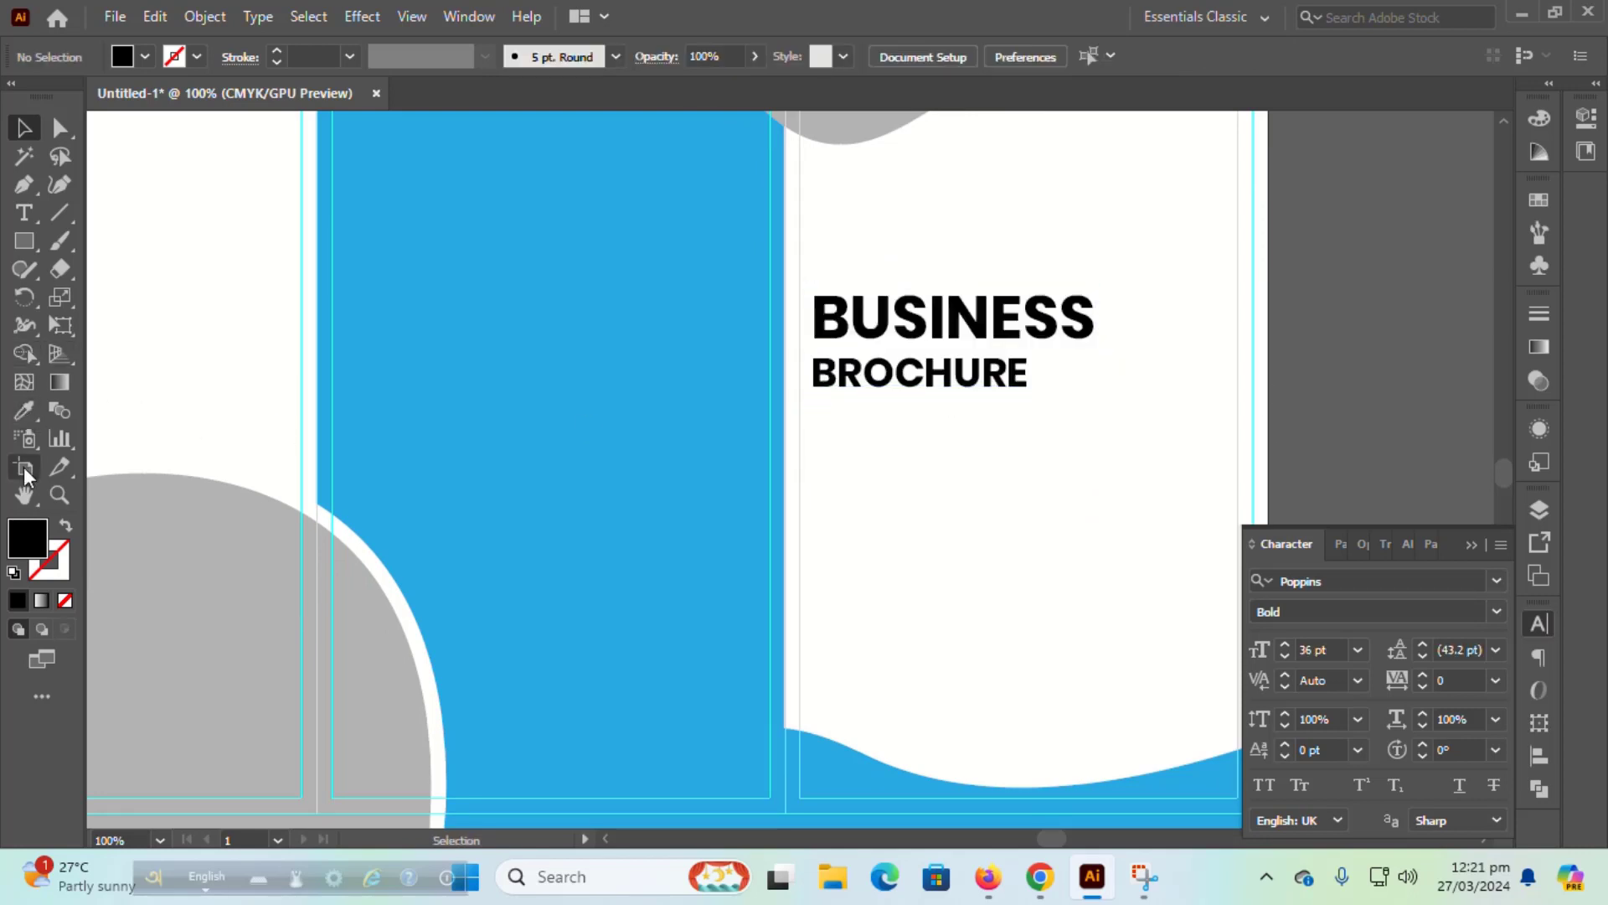
{"action": "left_click", "coordinate": [25, 215]}
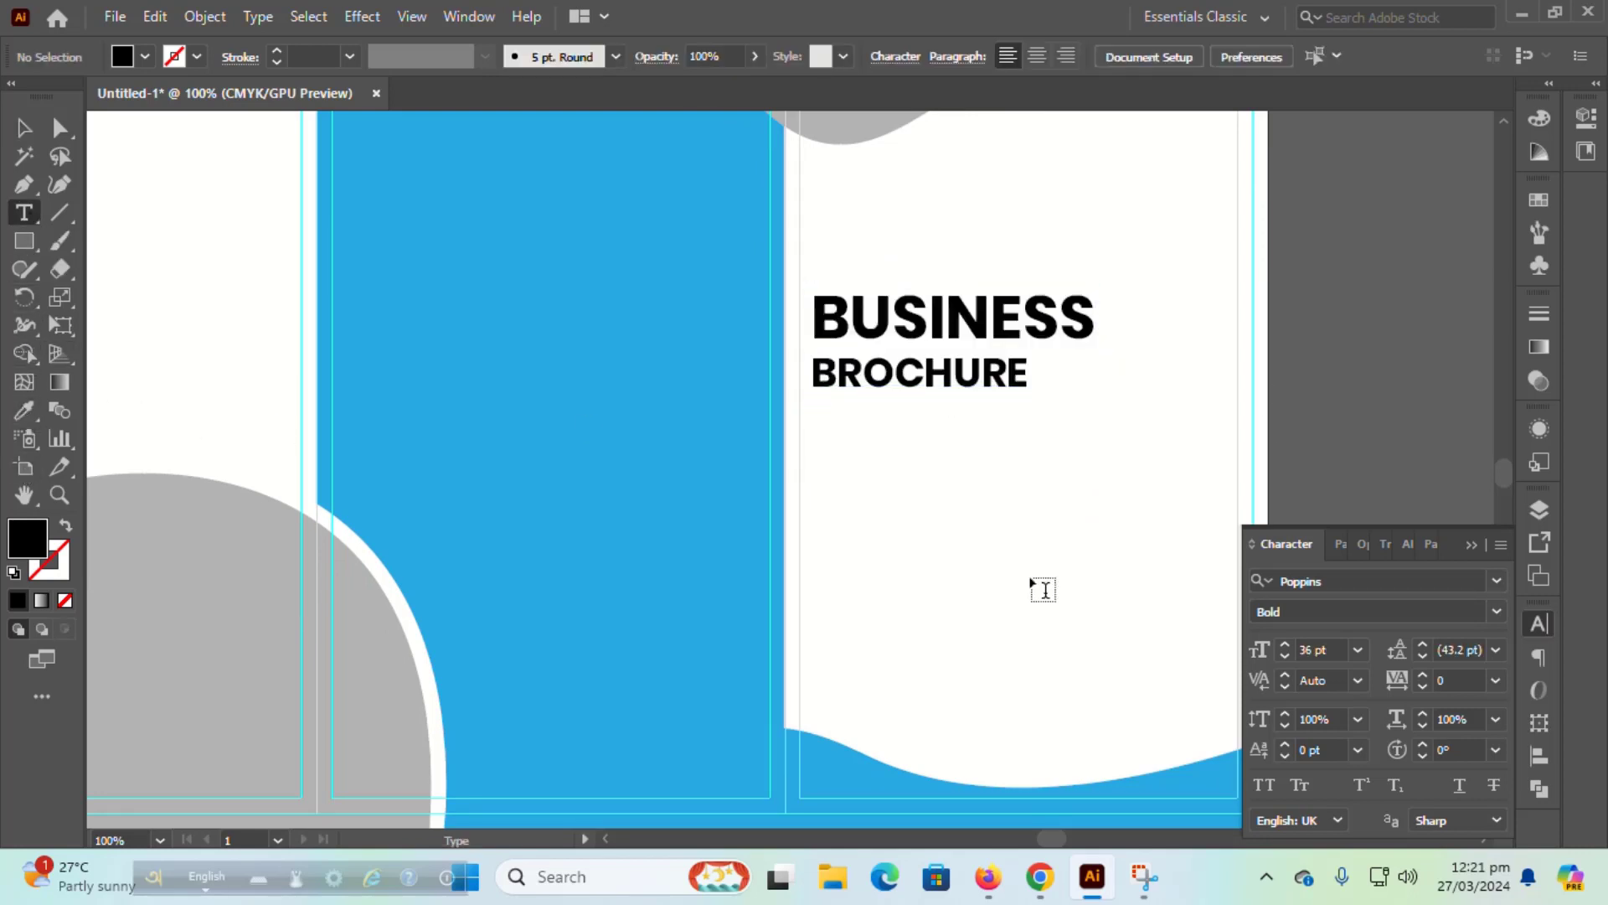
{"action": "left_click", "coordinate": [1358, 651]}
{"action": "left_click", "coordinate": [1390, 418]}
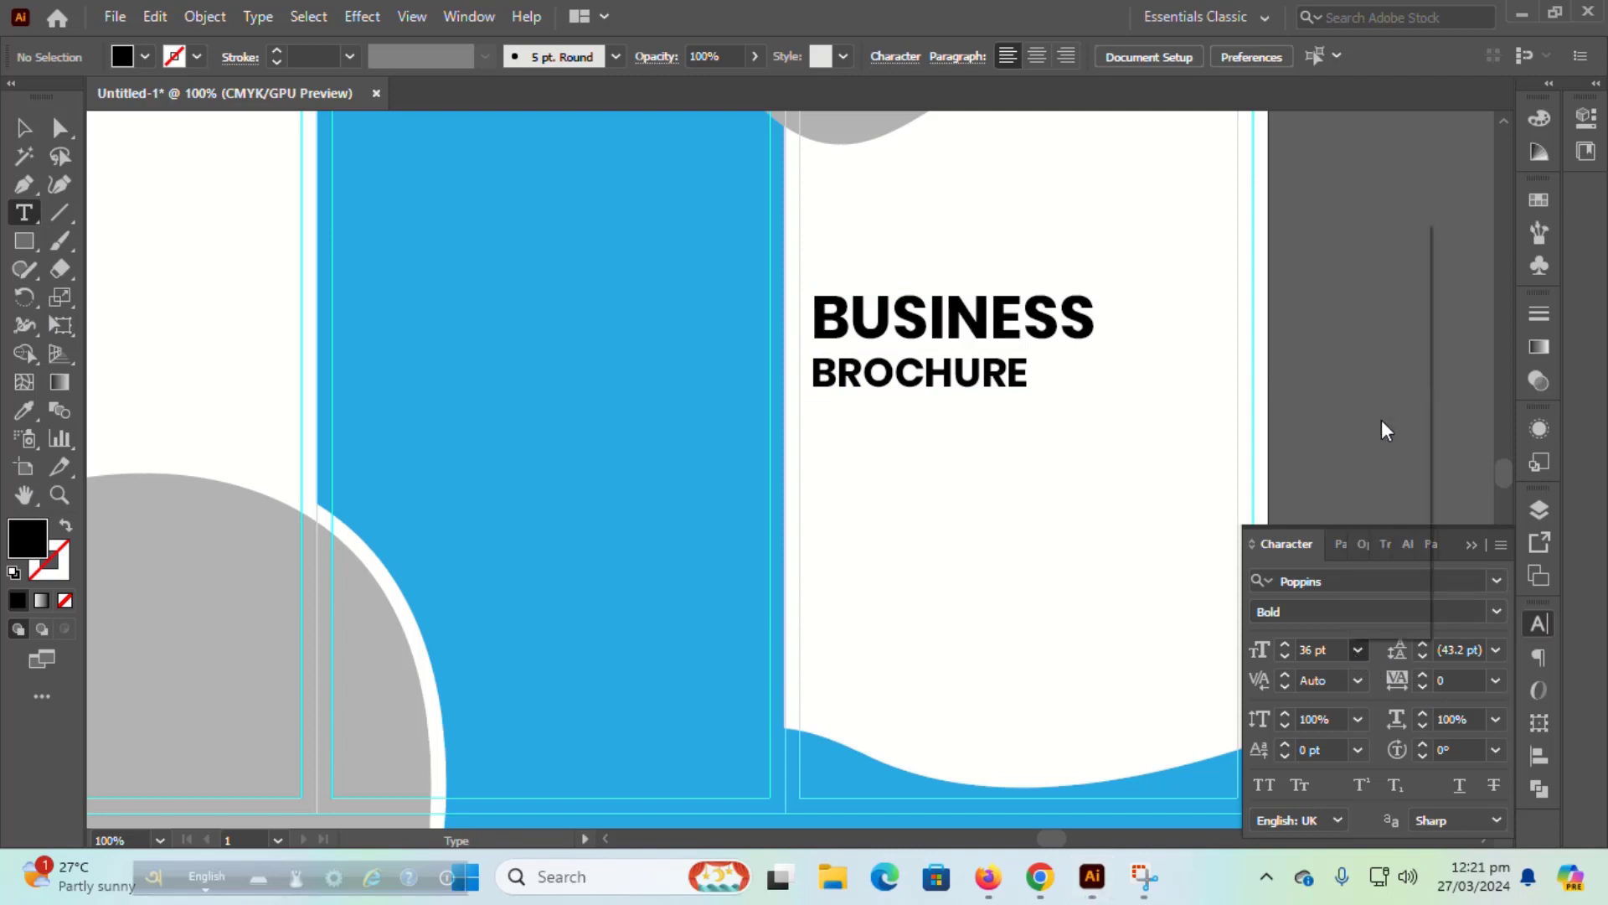
{"action": "left_click", "coordinate": [1497, 612]}
{"action": "left_click", "coordinate": [1307, 299]}
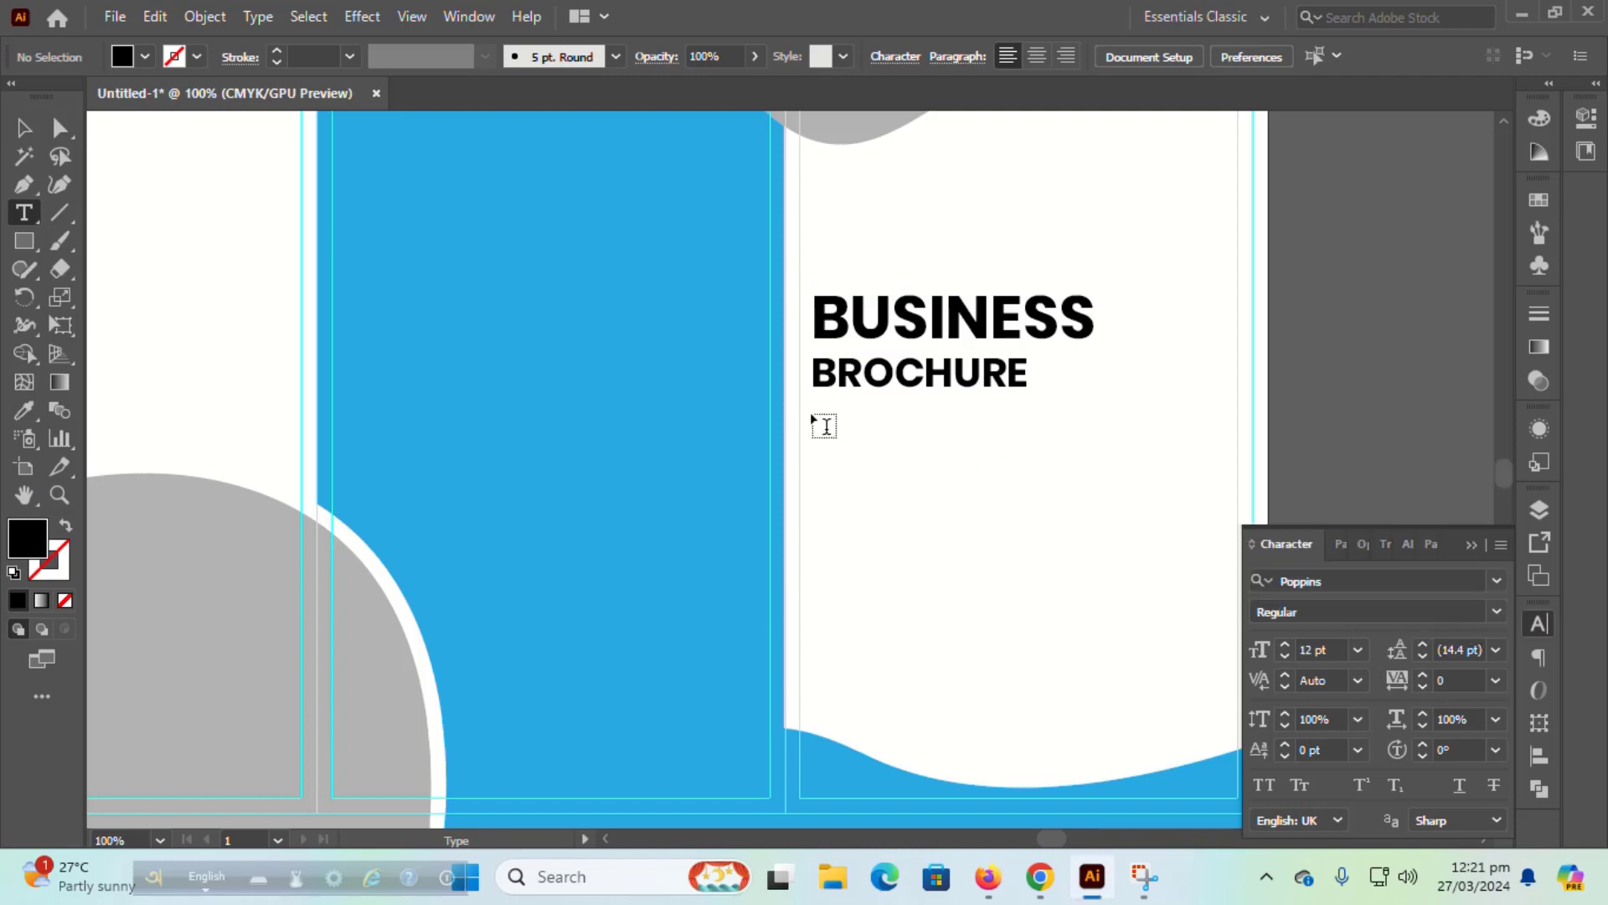
Step: Draw a text frame below the heading, then undo it
{"action": "left_click_drag", "start_coordinate": [811, 405], "coordinate": [828, 403]}
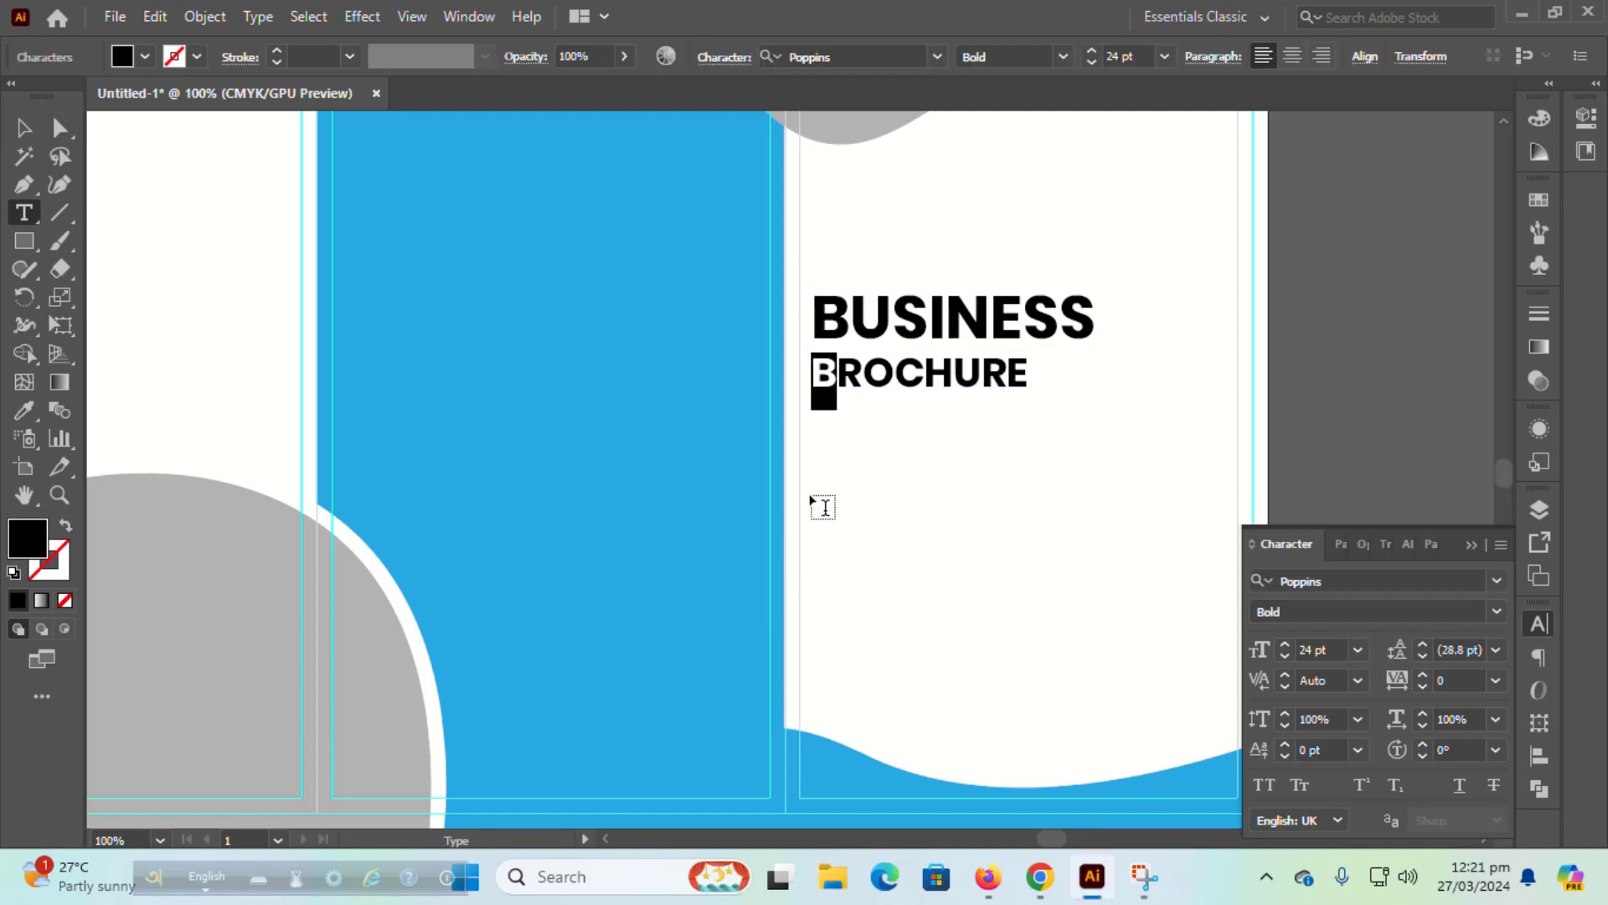
{"action": "key", "text": "Escape"}
{"action": "left_click", "coordinate": [24, 212]}
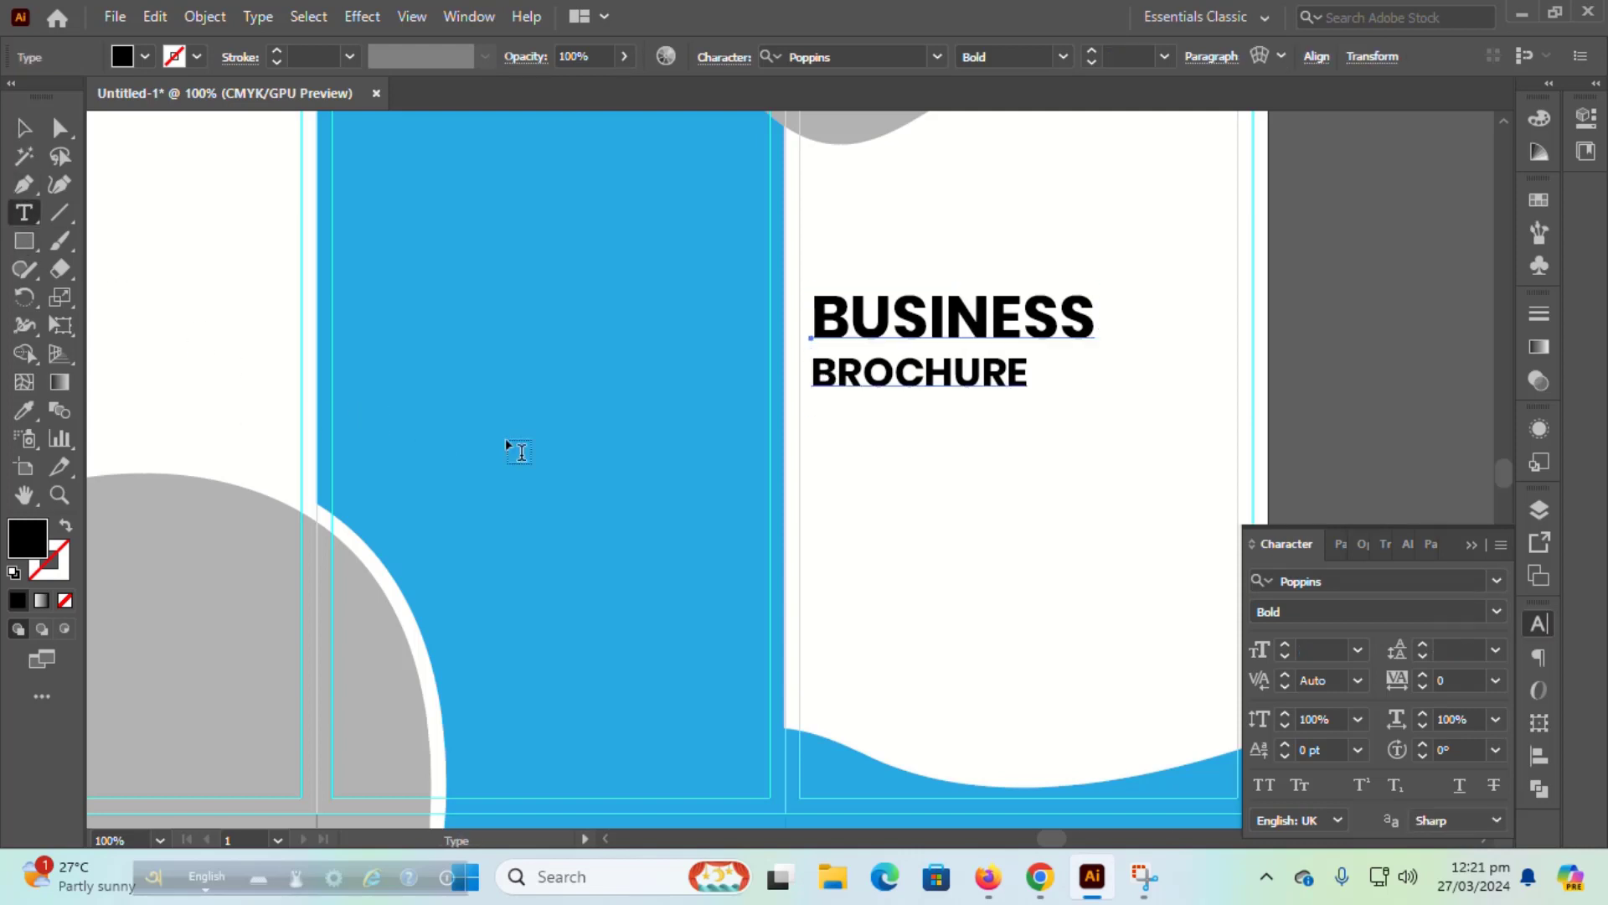
{"action": "key", "text": "v"}
{"action": "left_click", "coordinate": [1284, 404]}
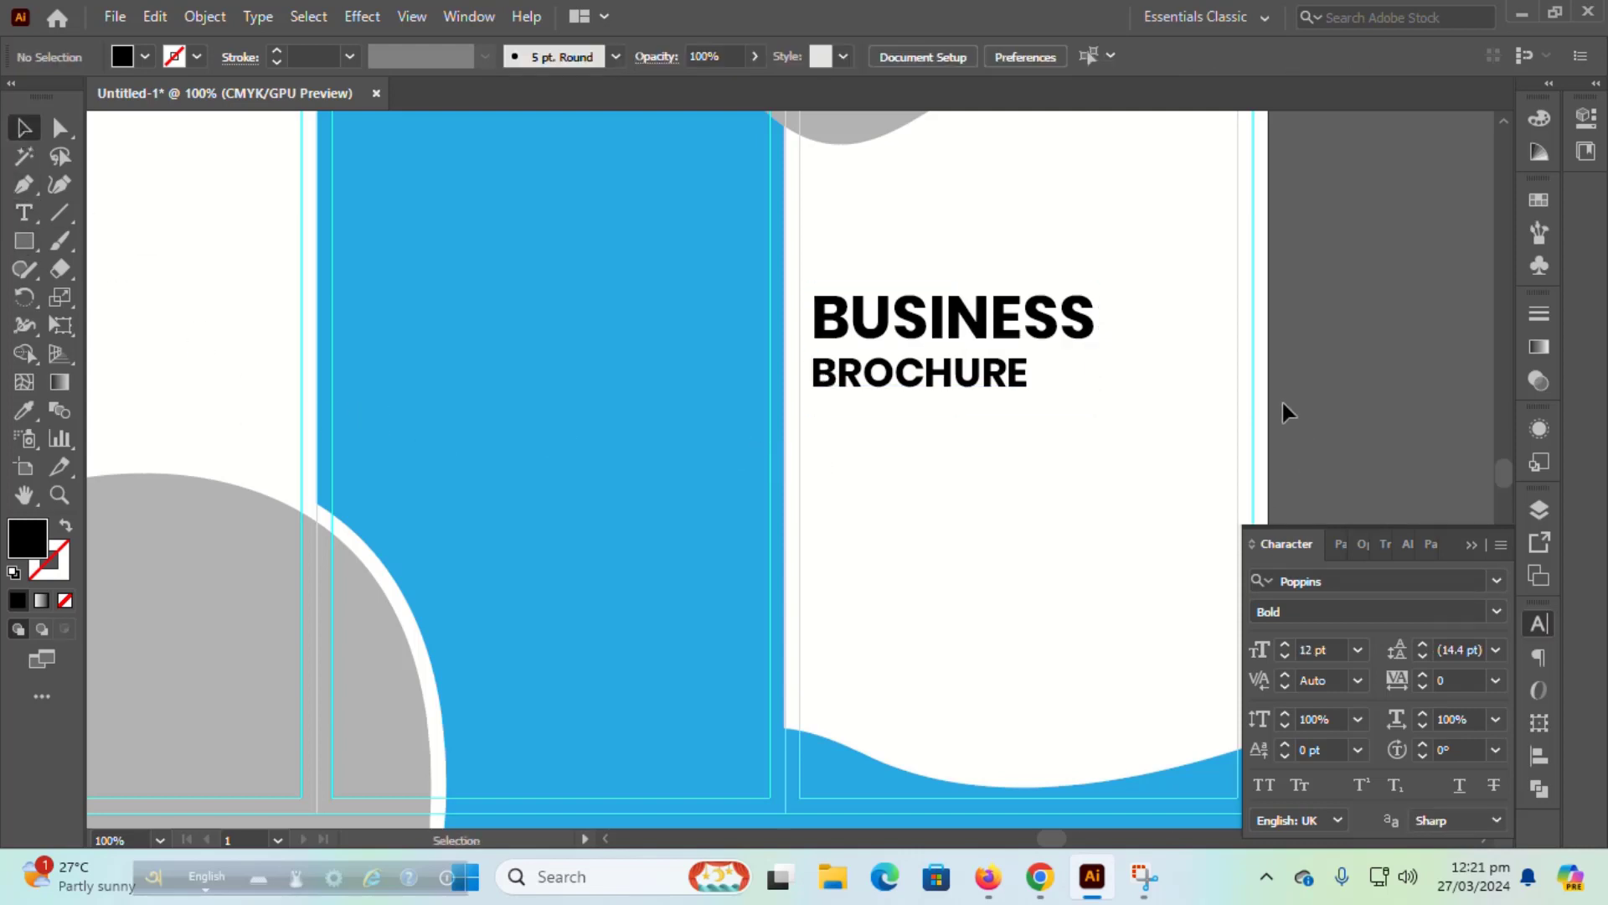
{"action": "left_click", "coordinate": [24, 212]}
{"action": "left_click_drag", "start_coordinate": [818, 435], "coordinate": [1221, 560]}
{"action": "key", "text": "ctrl+z"}
Step: Set the Character panel to 10 pt with Regular style for body text
{"action": "left_click", "coordinate": [1357, 650]}
{"action": "left_click", "coordinate": [1391, 369]}
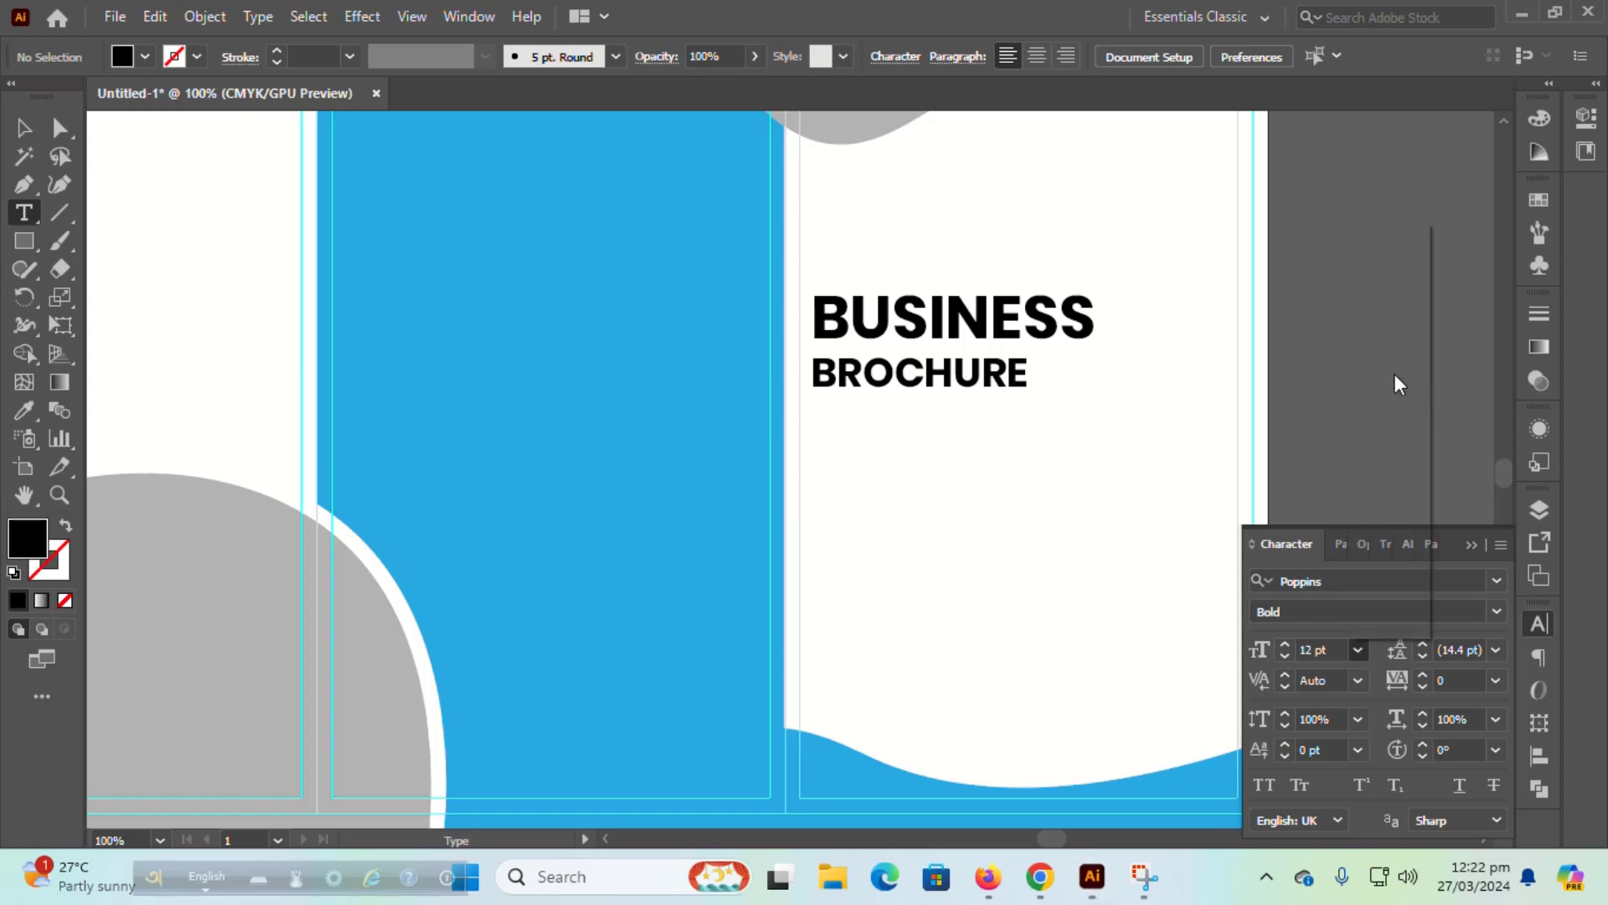
{"action": "left_click", "coordinate": [1495, 611]}
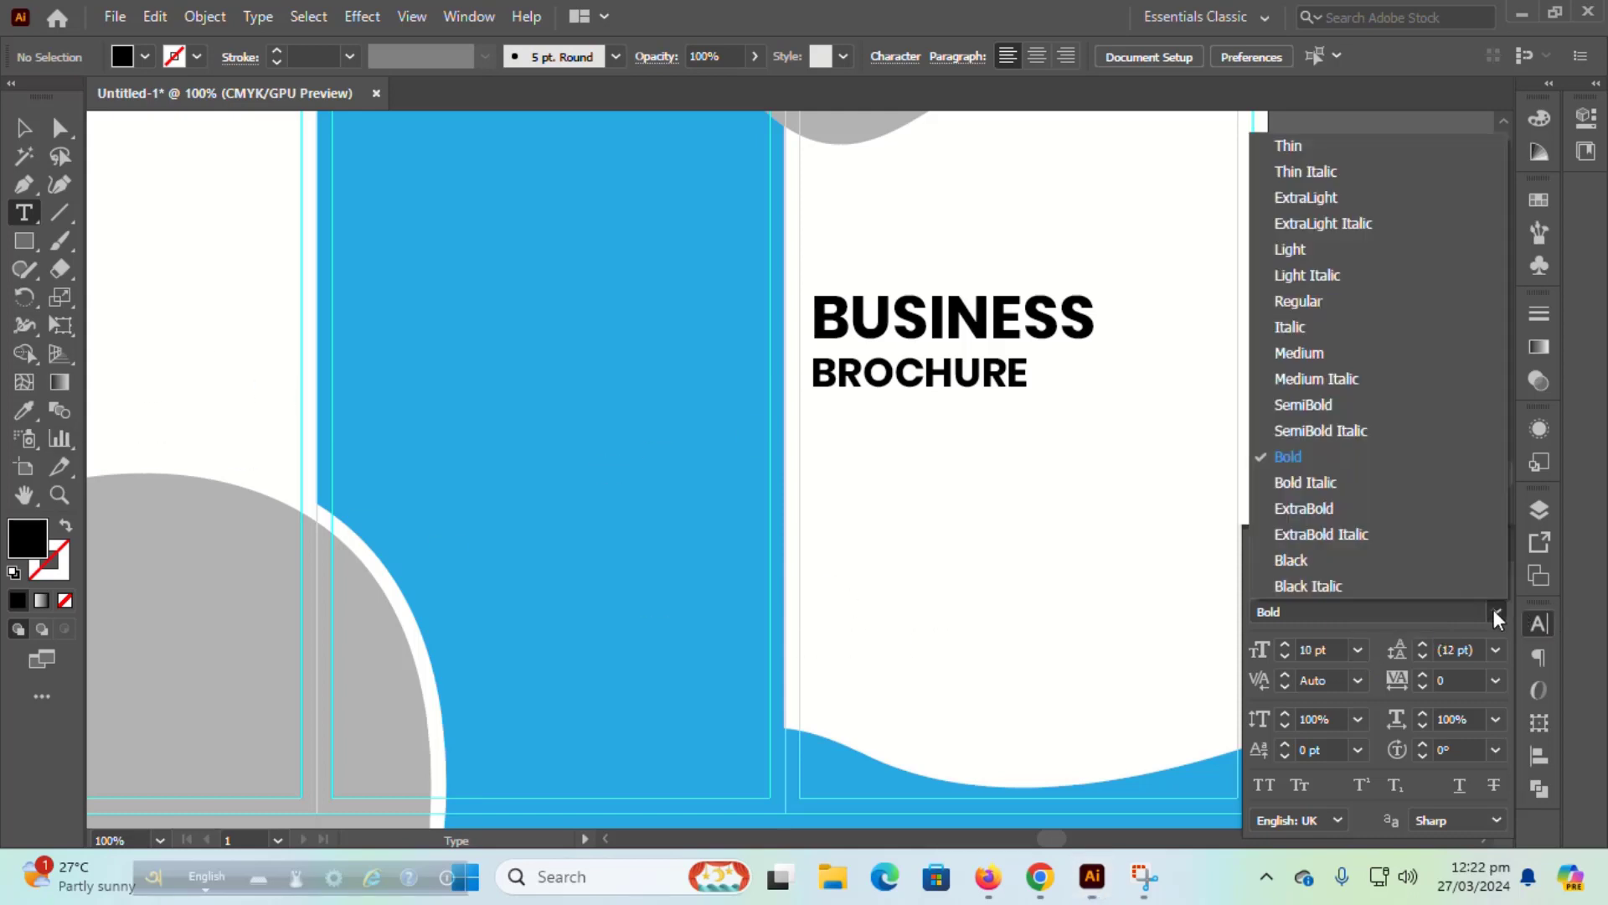
{"action": "left_click", "coordinate": [1375, 289]}
{"action": "left_click_drag", "start_coordinate": [817, 420], "coordinate": [1219, 535]}
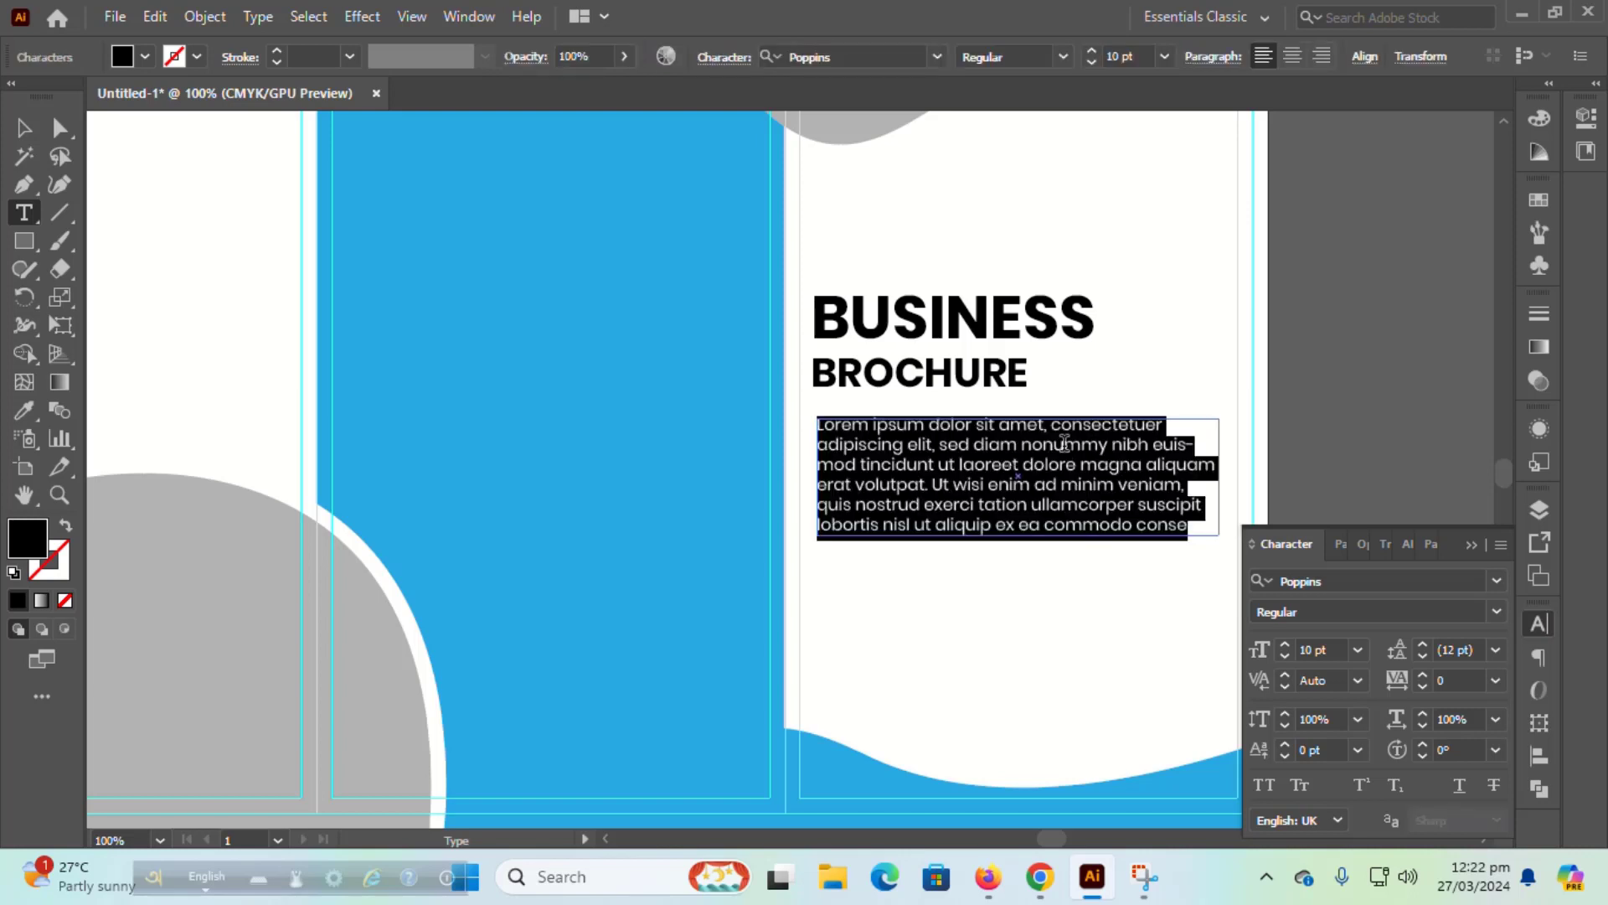
{"action": "left_click", "coordinate": [1206, 57]}
{"action": "left_click", "coordinate": [1113, 100]}
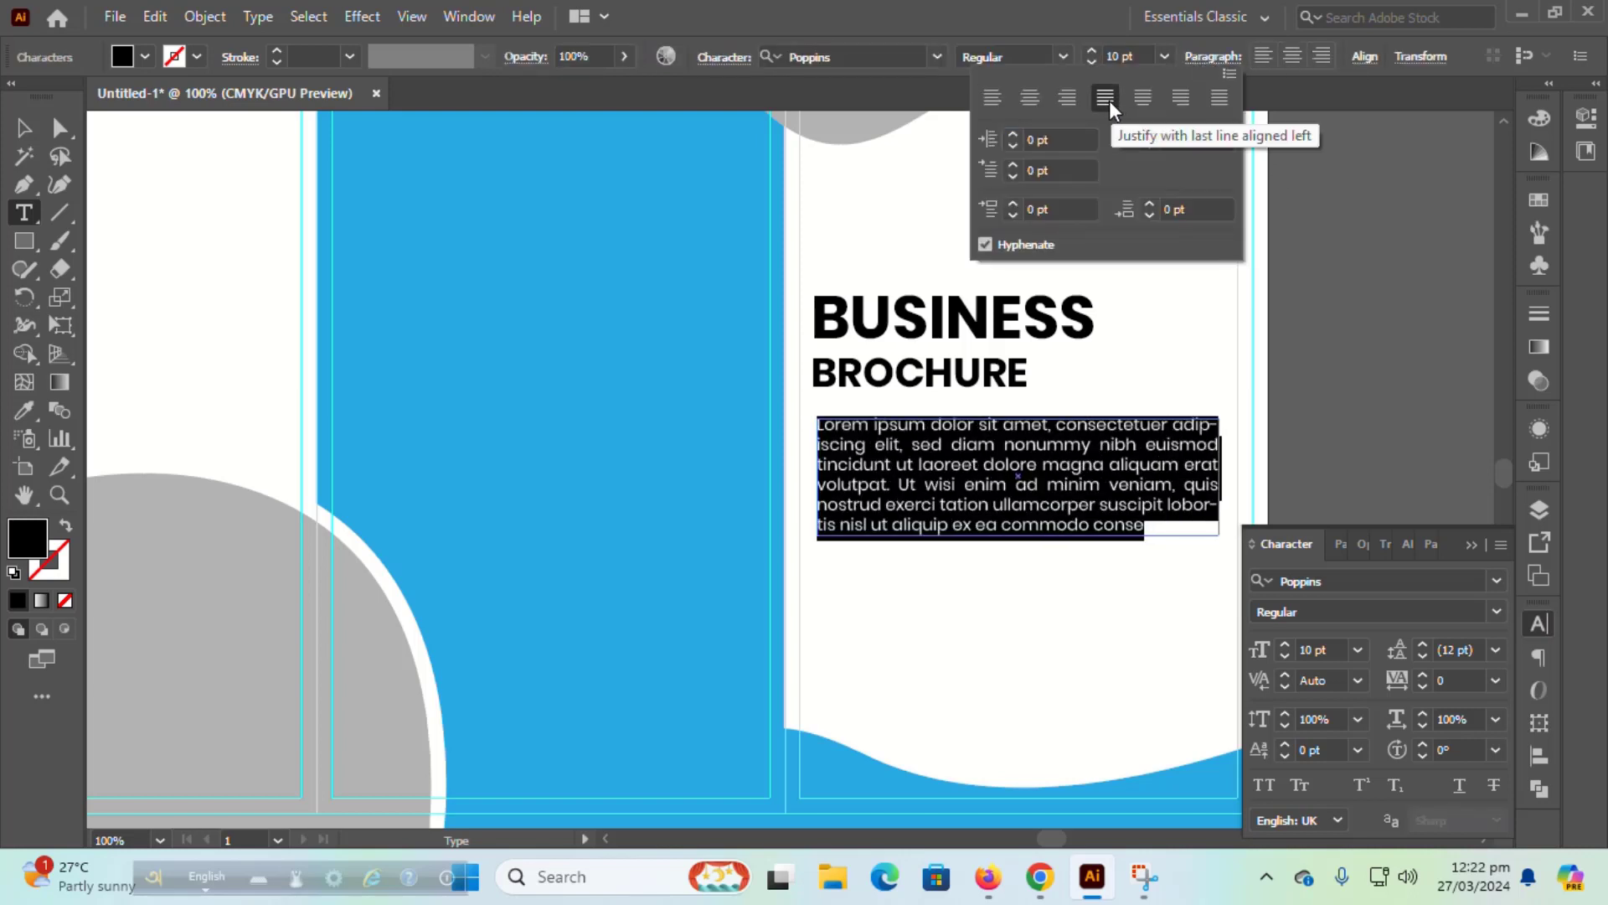
{"action": "left_click", "coordinate": [24, 128]}
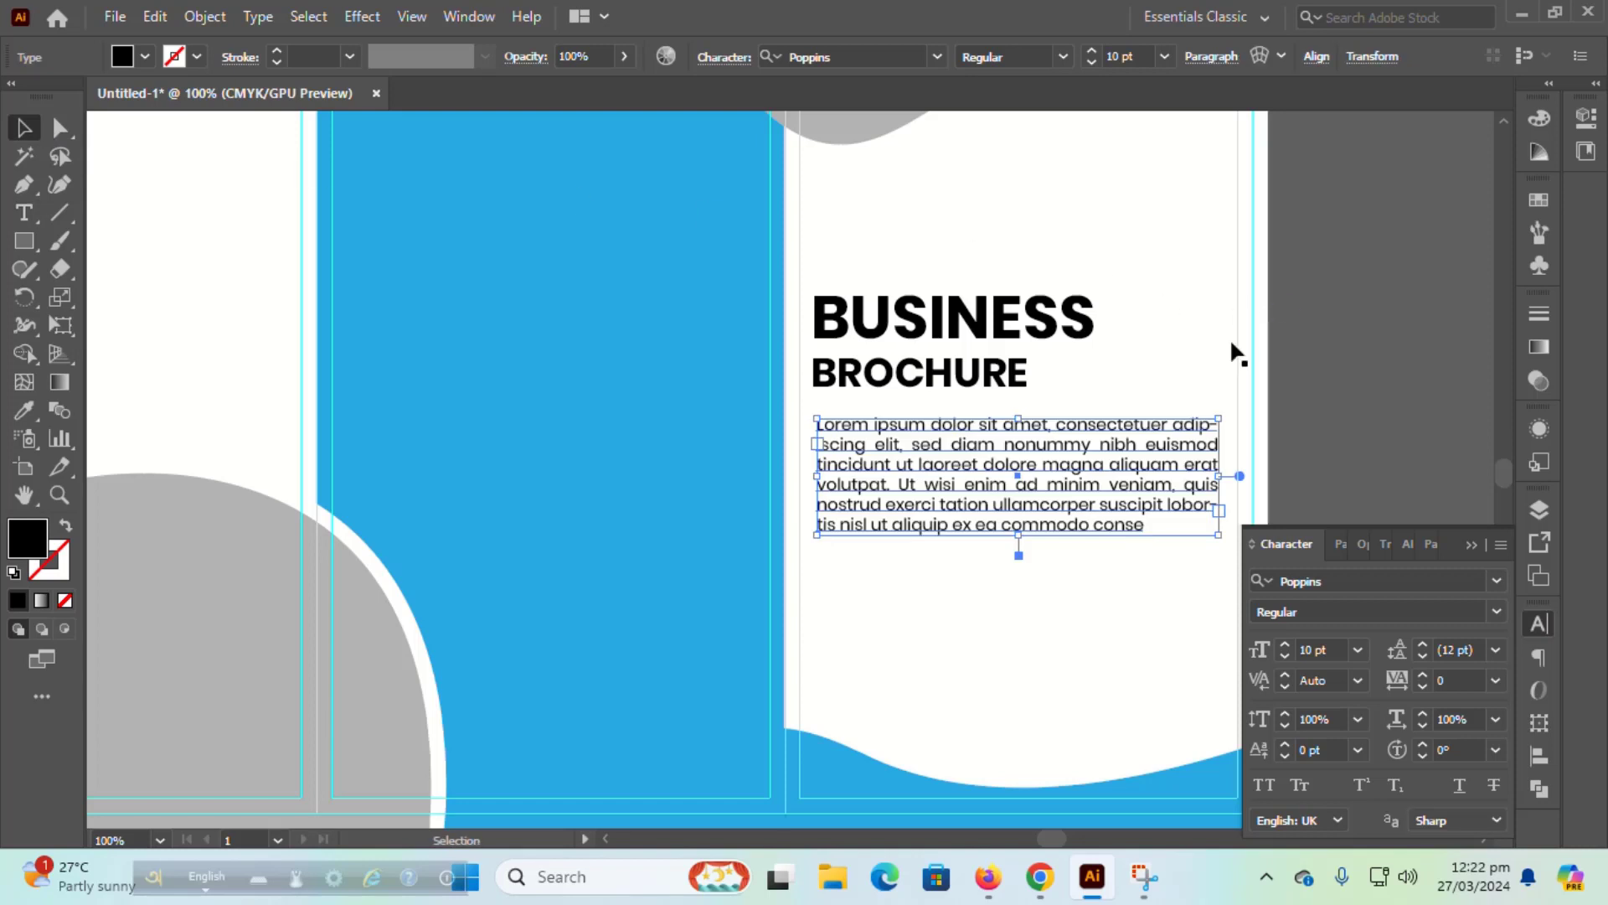
{"action": "key", "text": "ctrl+a"}
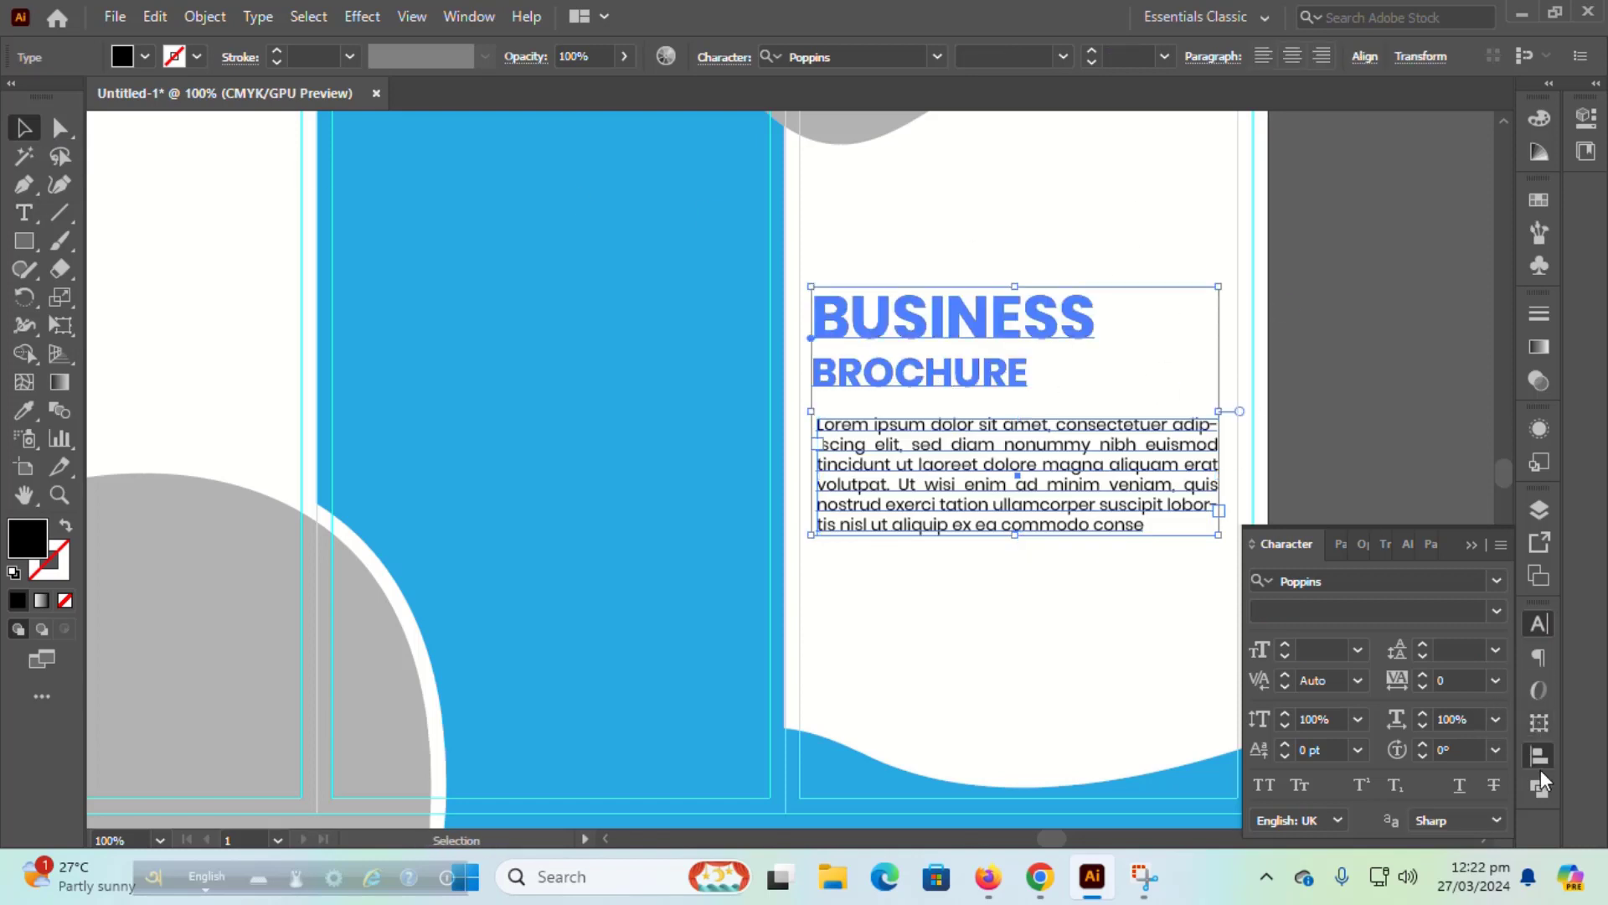
{"action": "left_click", "coordinate": [1540, 756]}
{"action": "left_click", "coordinate": [1265, 676]}
{"action": "left_click", "coordinate": [1228, 587]}
{"action": "left_click", "coordinate": [1206, 419]}
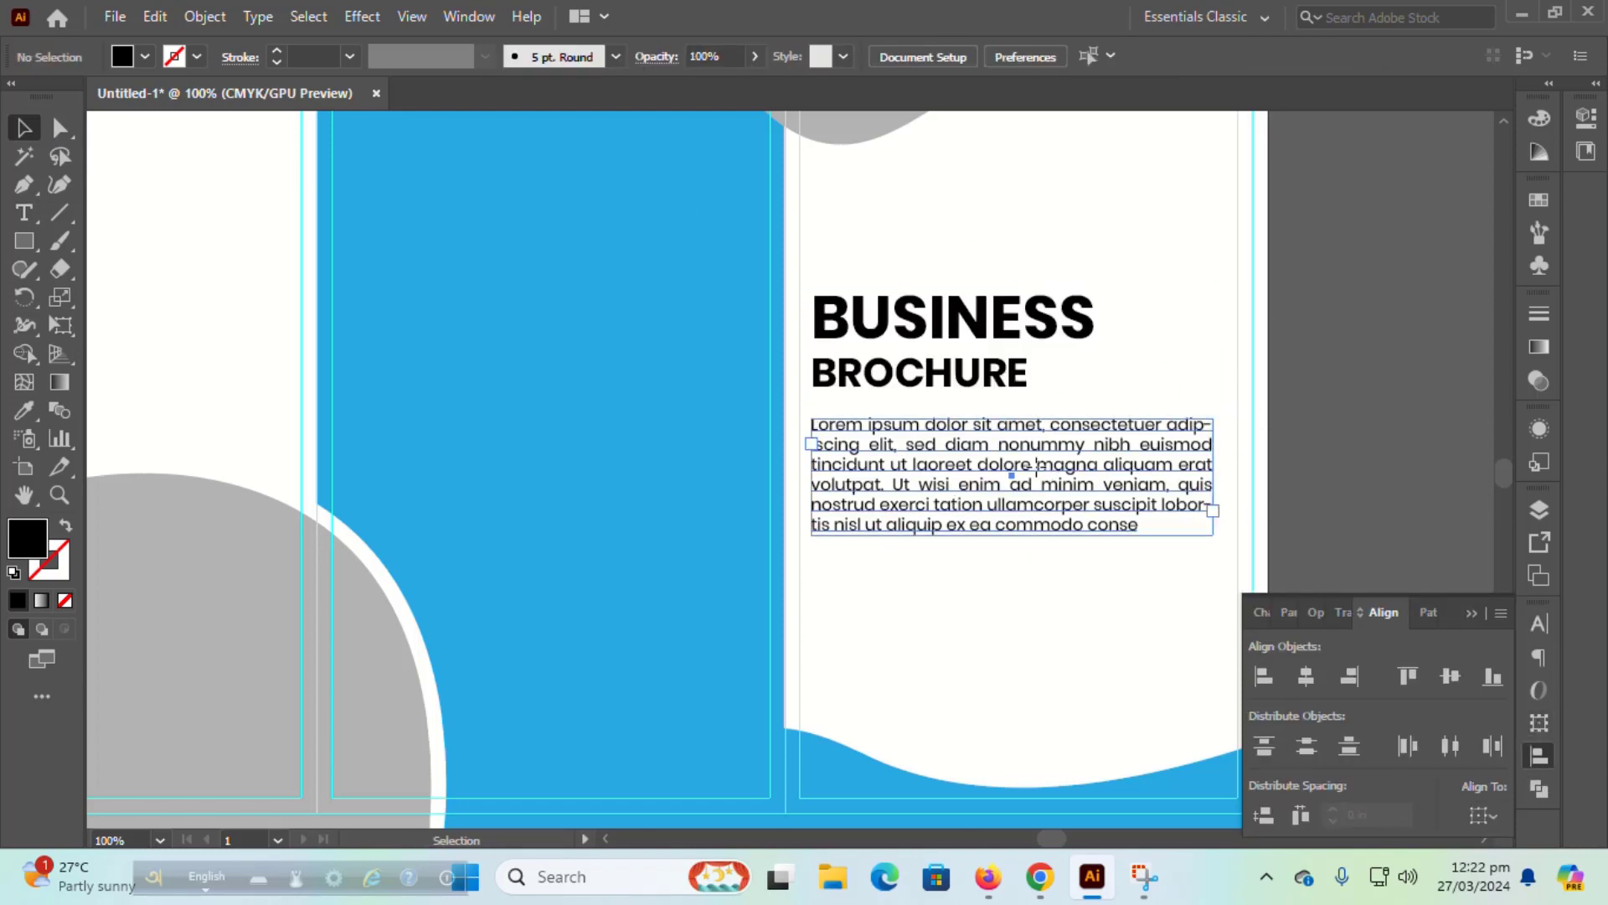
{"action": "key", "text": "Up"}
{"action": "key", "text": "Up"}
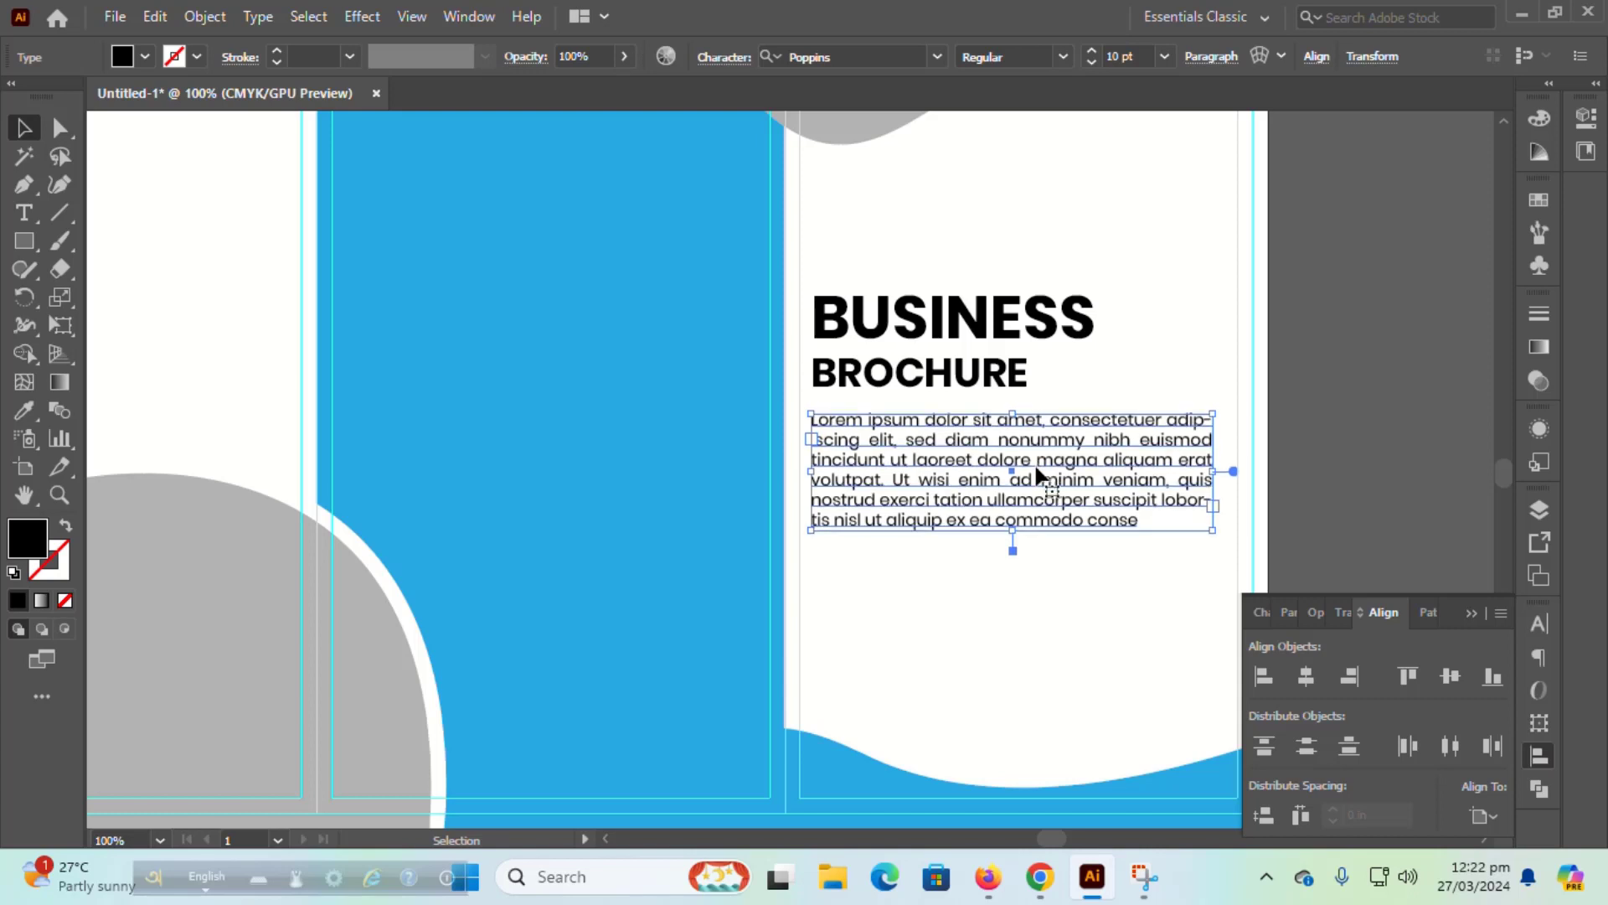
{"action": "left_click", "coordinate": [1324, 402]}
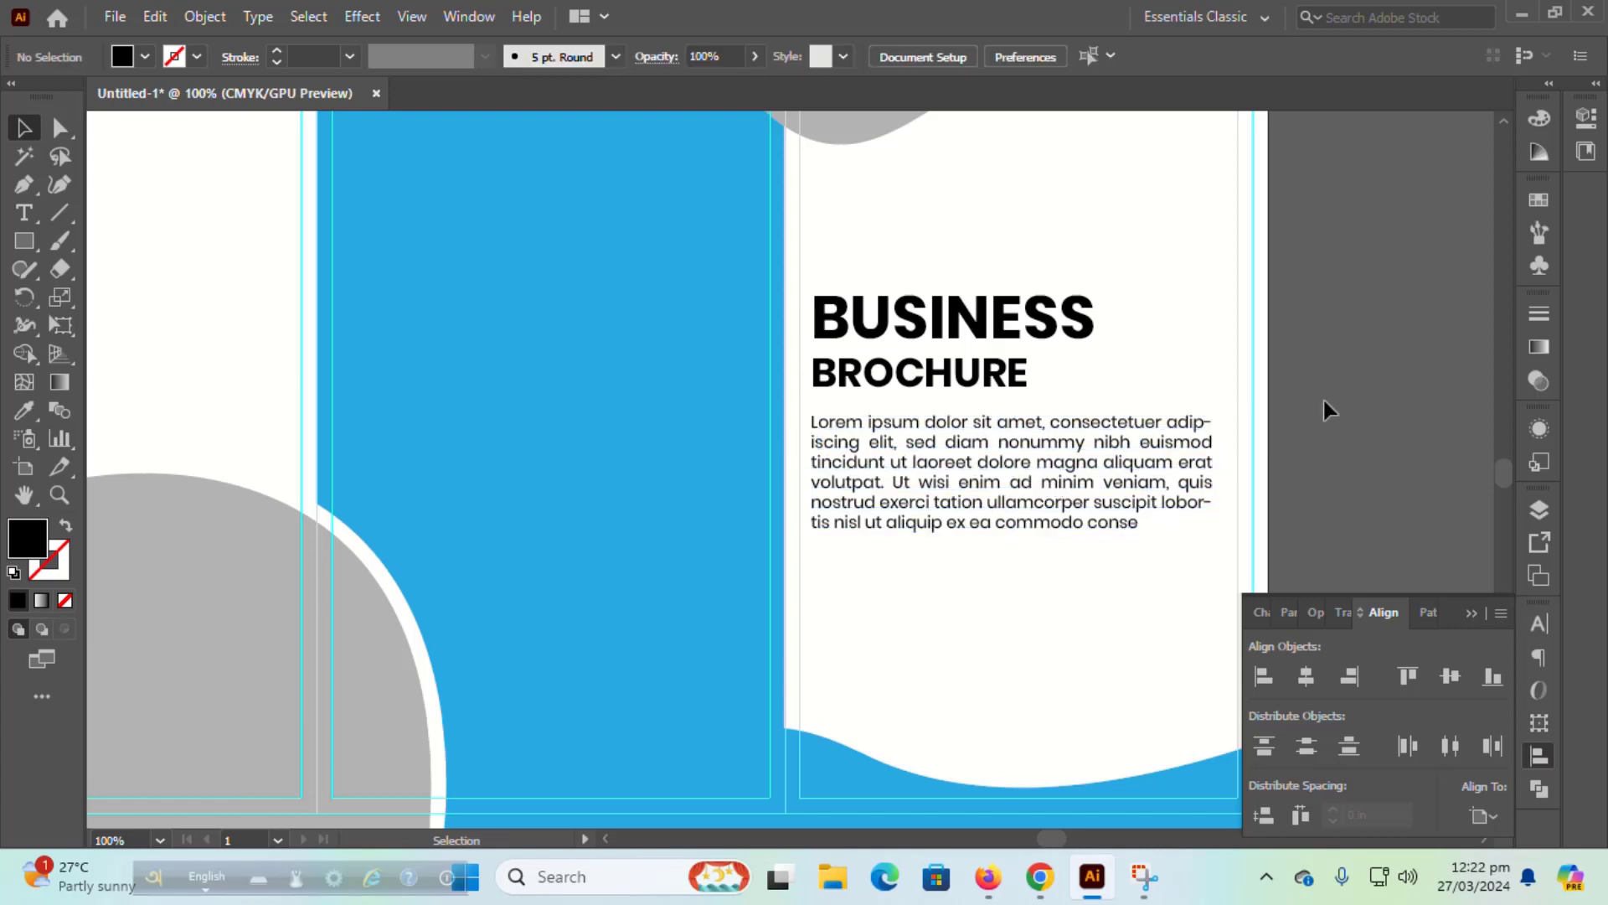
{"action": "scroll", "coordinate": [1324, 400], "scroll_direction": "up", "scroll_amount": 1}
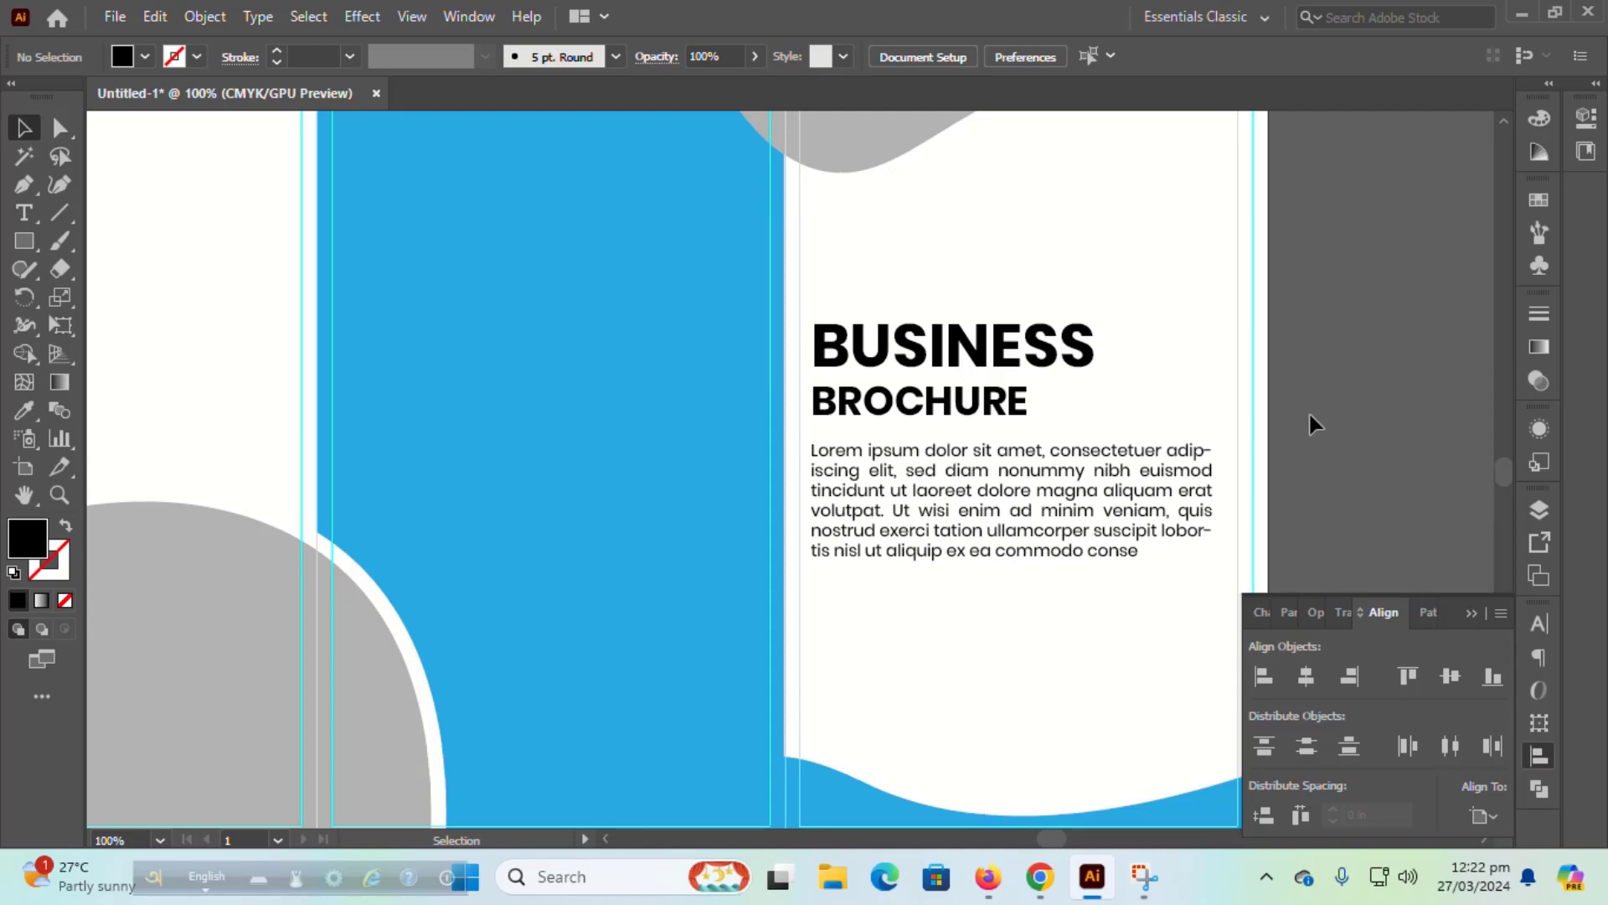
{"action": "left_click", "coordinate": [903, 452]}
{"action": "left_click", "coordinate": [903, 423], "text": "shift"}
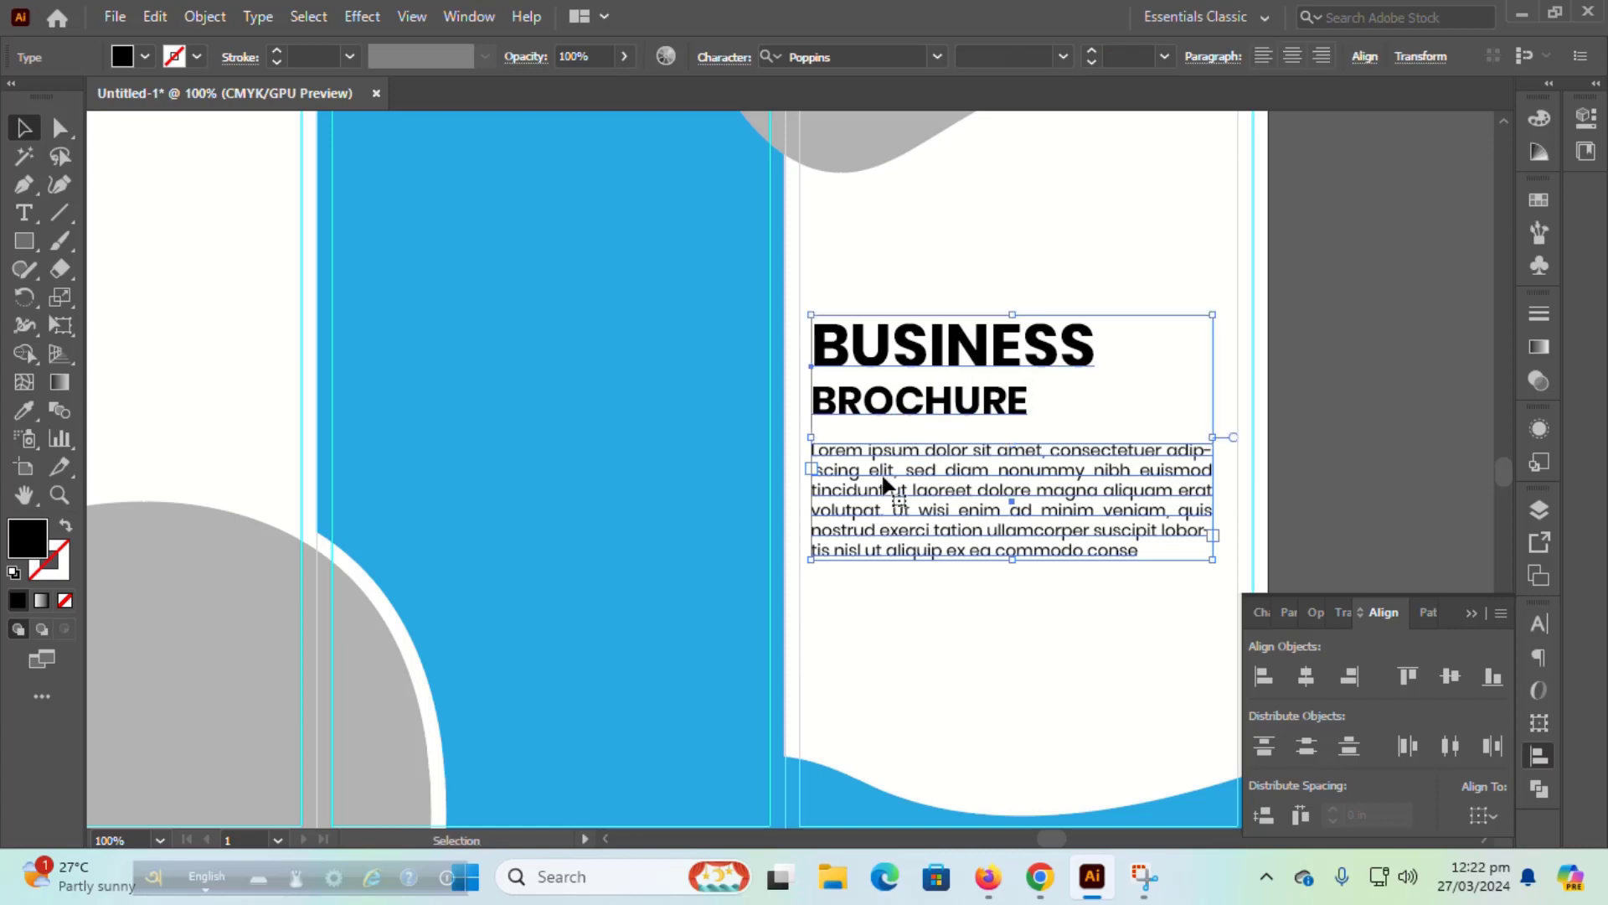
{"action": "left_click", "coordinate": [1340, 409]}
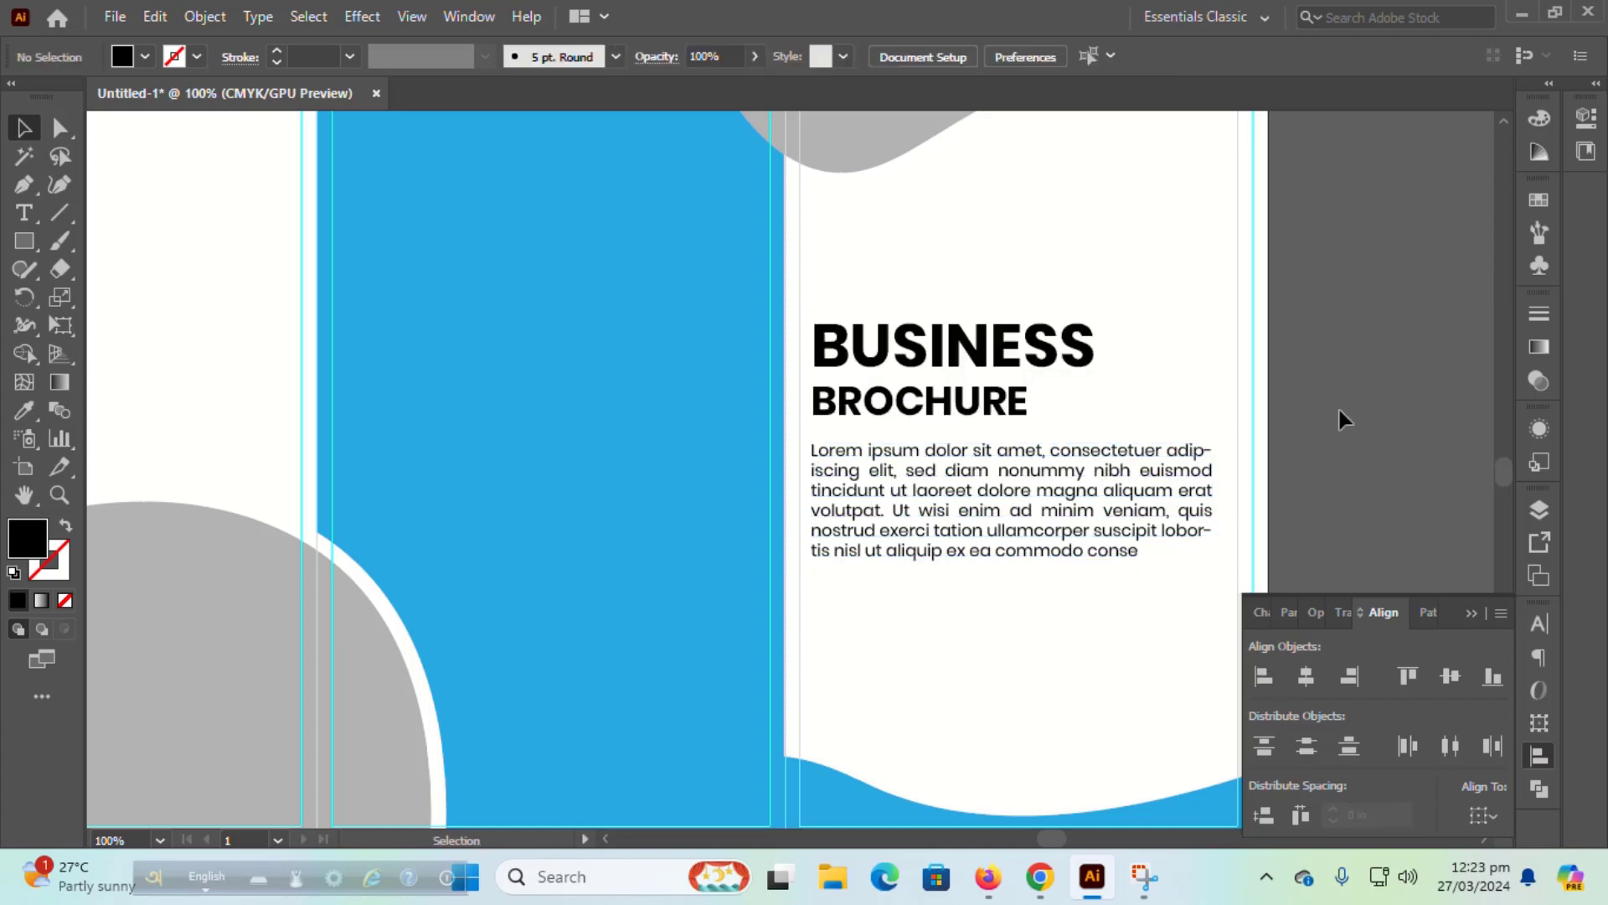
{"action": "left_click_drag", "start_coordinate": [489, 424], "coordinate": [700, 549]}
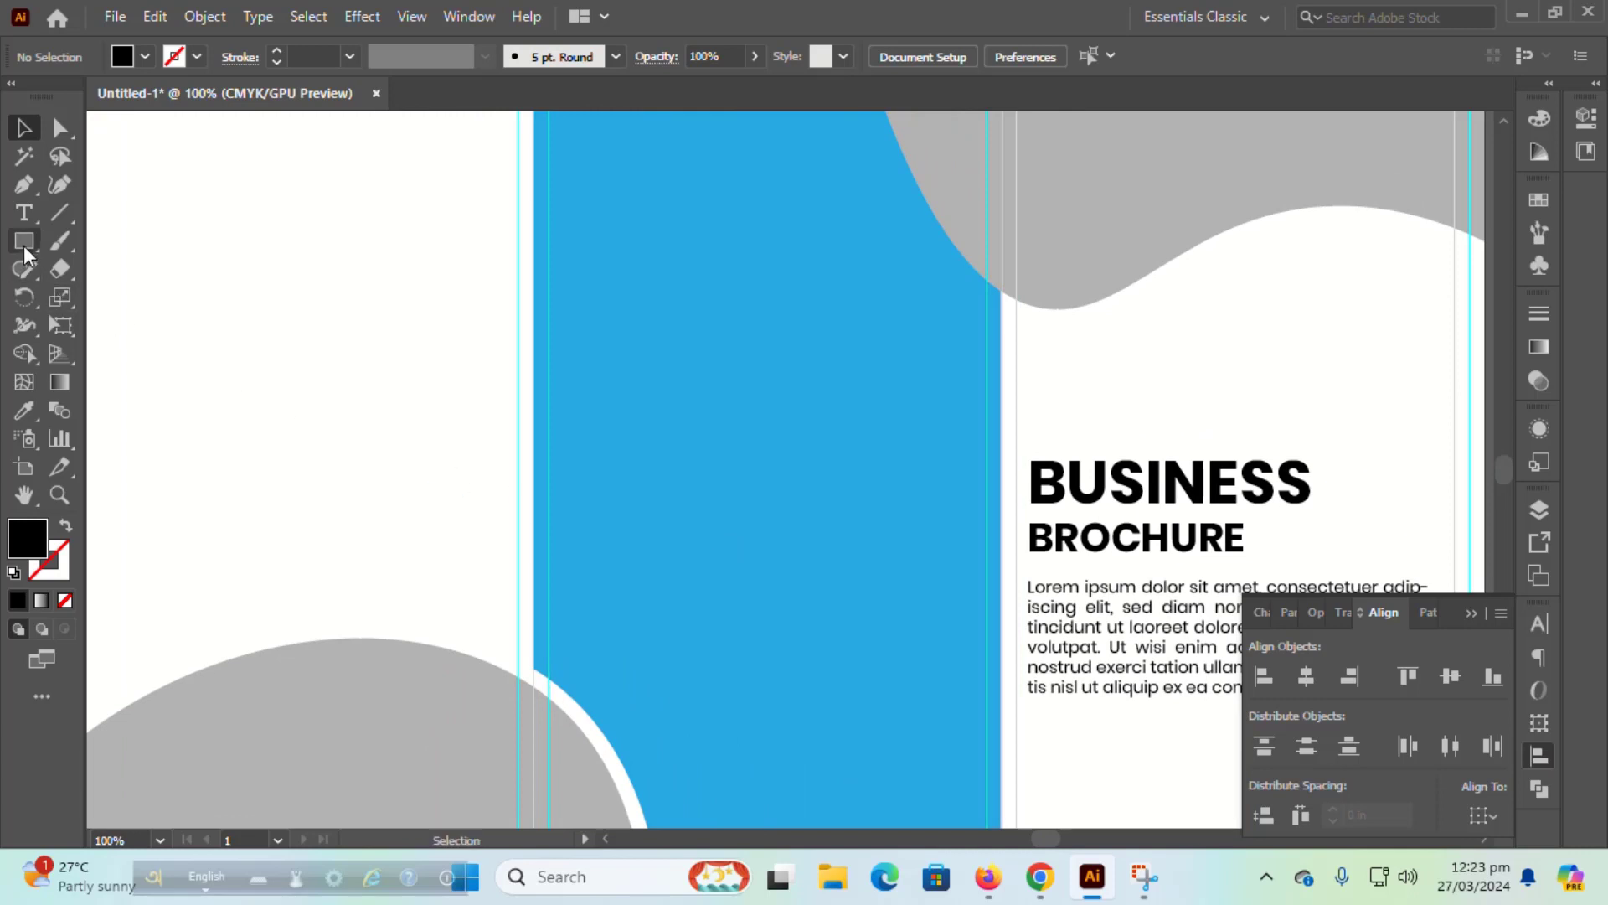
Step: Type CONTACT US on the blue panel and format it Bold 18 pt
{"action": "key", "text": "t"}
{"action": "left_click", "coordinate": [649, 394]}
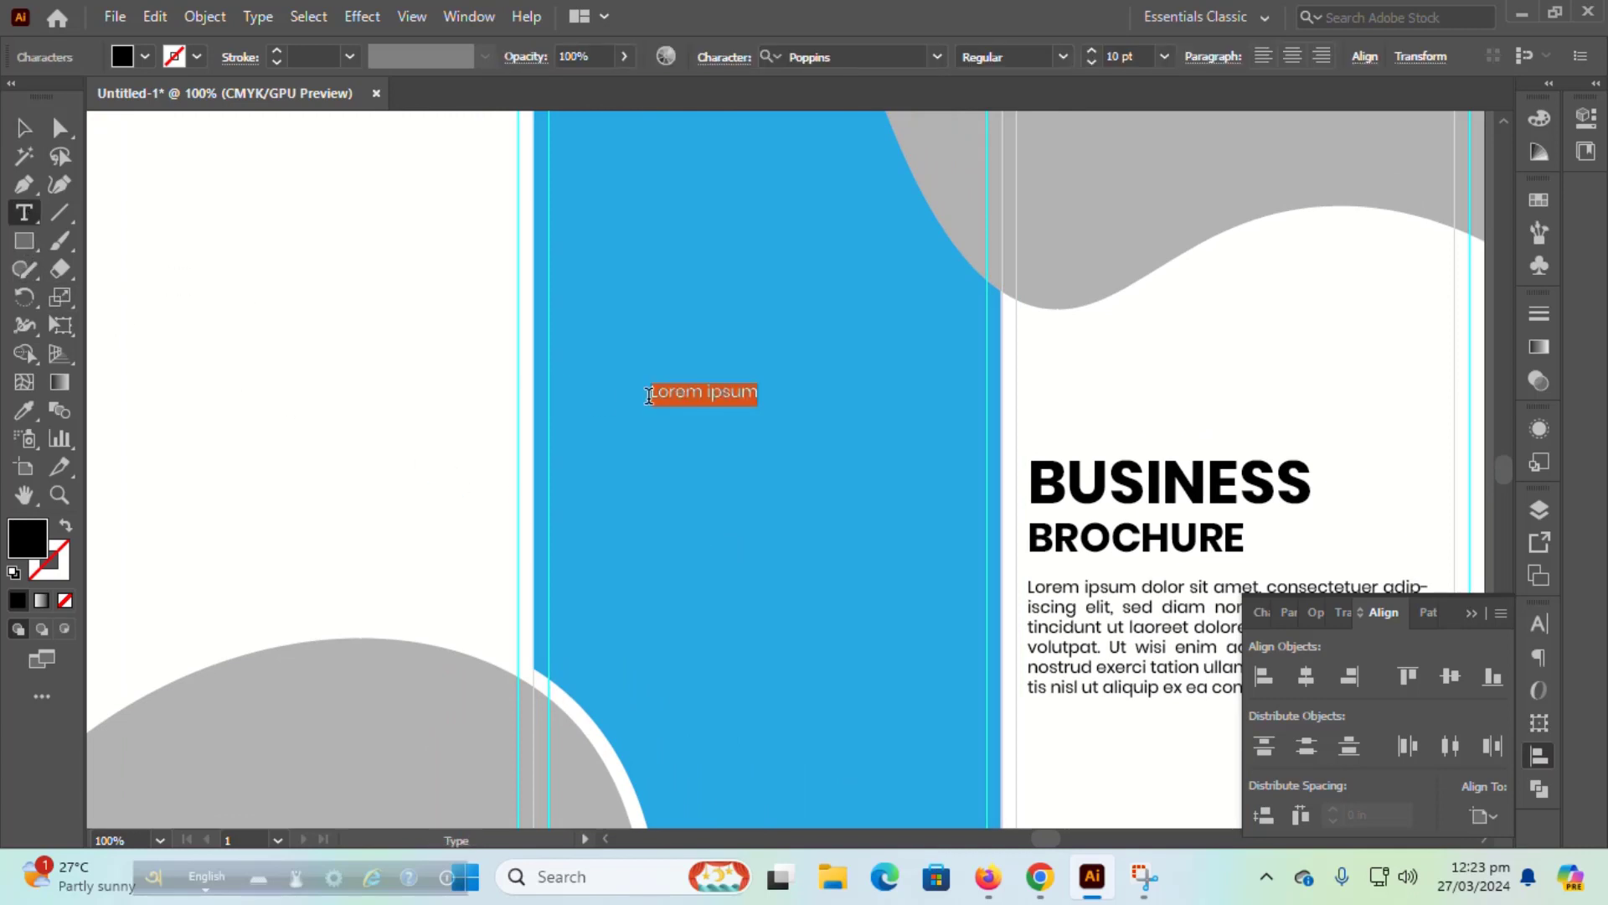
{"action": "type", "text": "OONTACT U"}
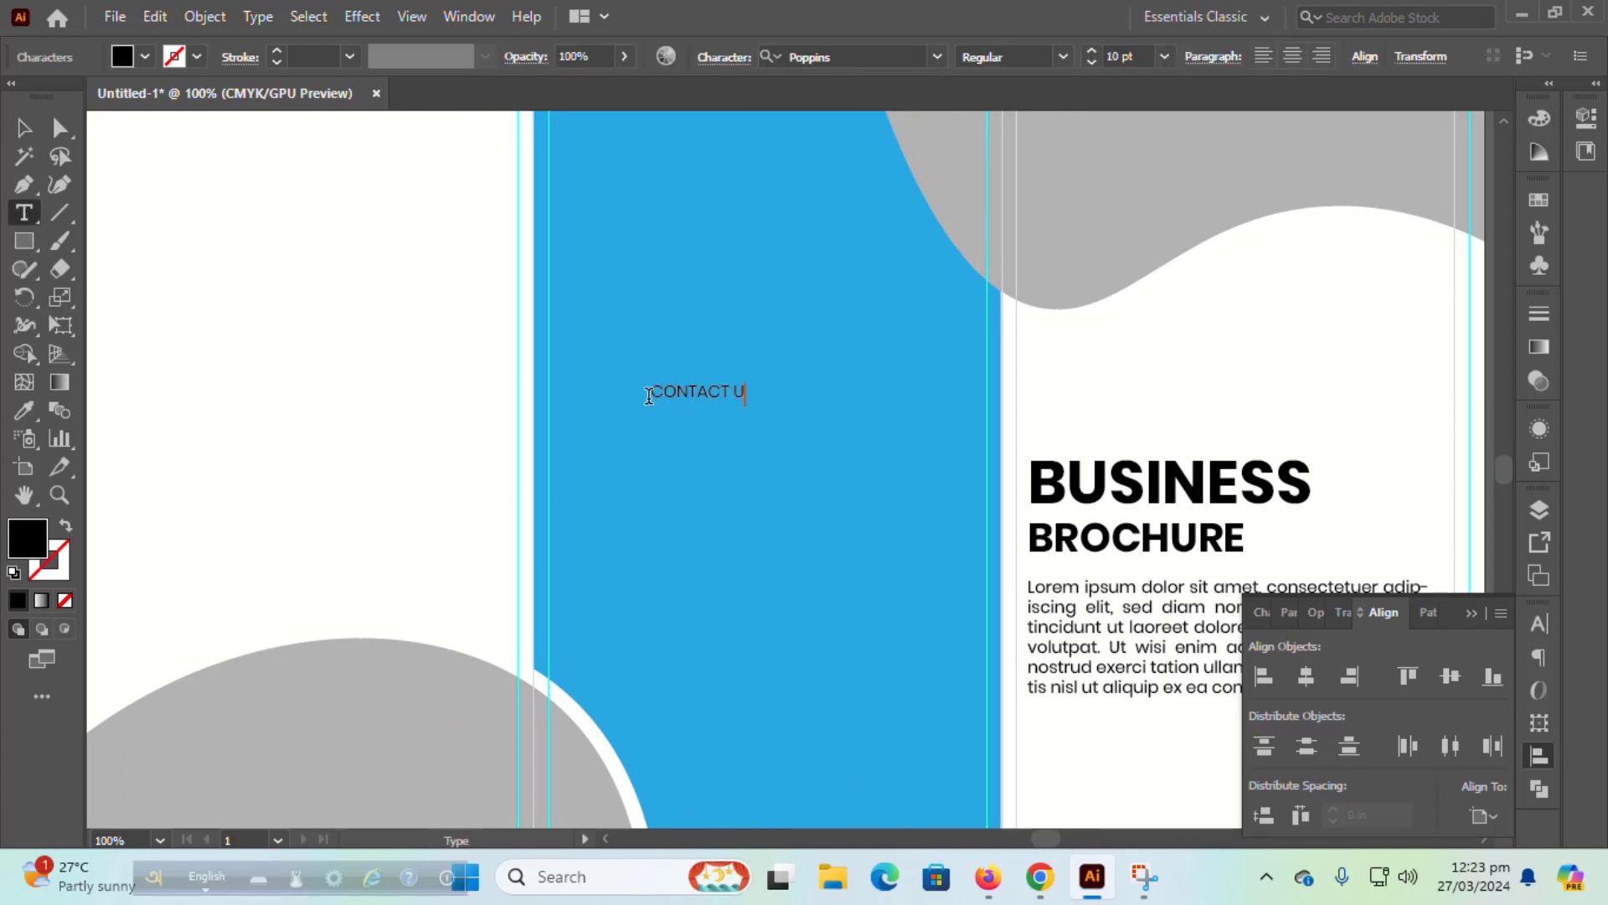
{"action": "type", "text": "S"}
{"action": "key", "text": "ctrl+a"}
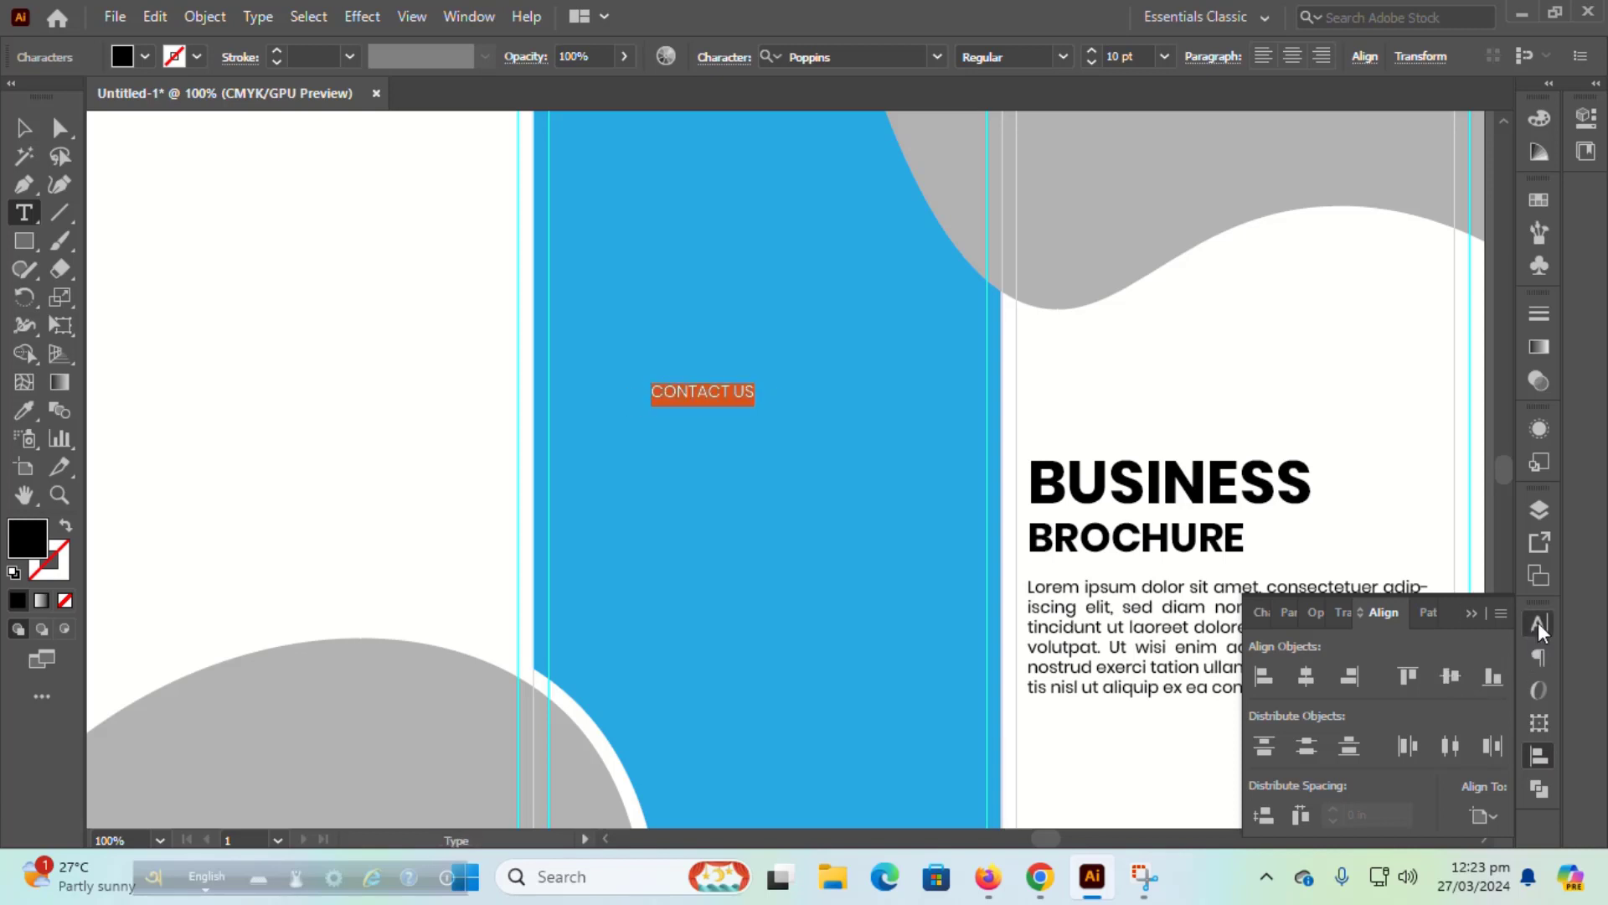
{"action": "left_click", "coordinate": [1539, 625]}
{"action": "left_click", "coordinate": [1496, 613]}
{"action": "left_click", "coordinate": [1374, 458]}
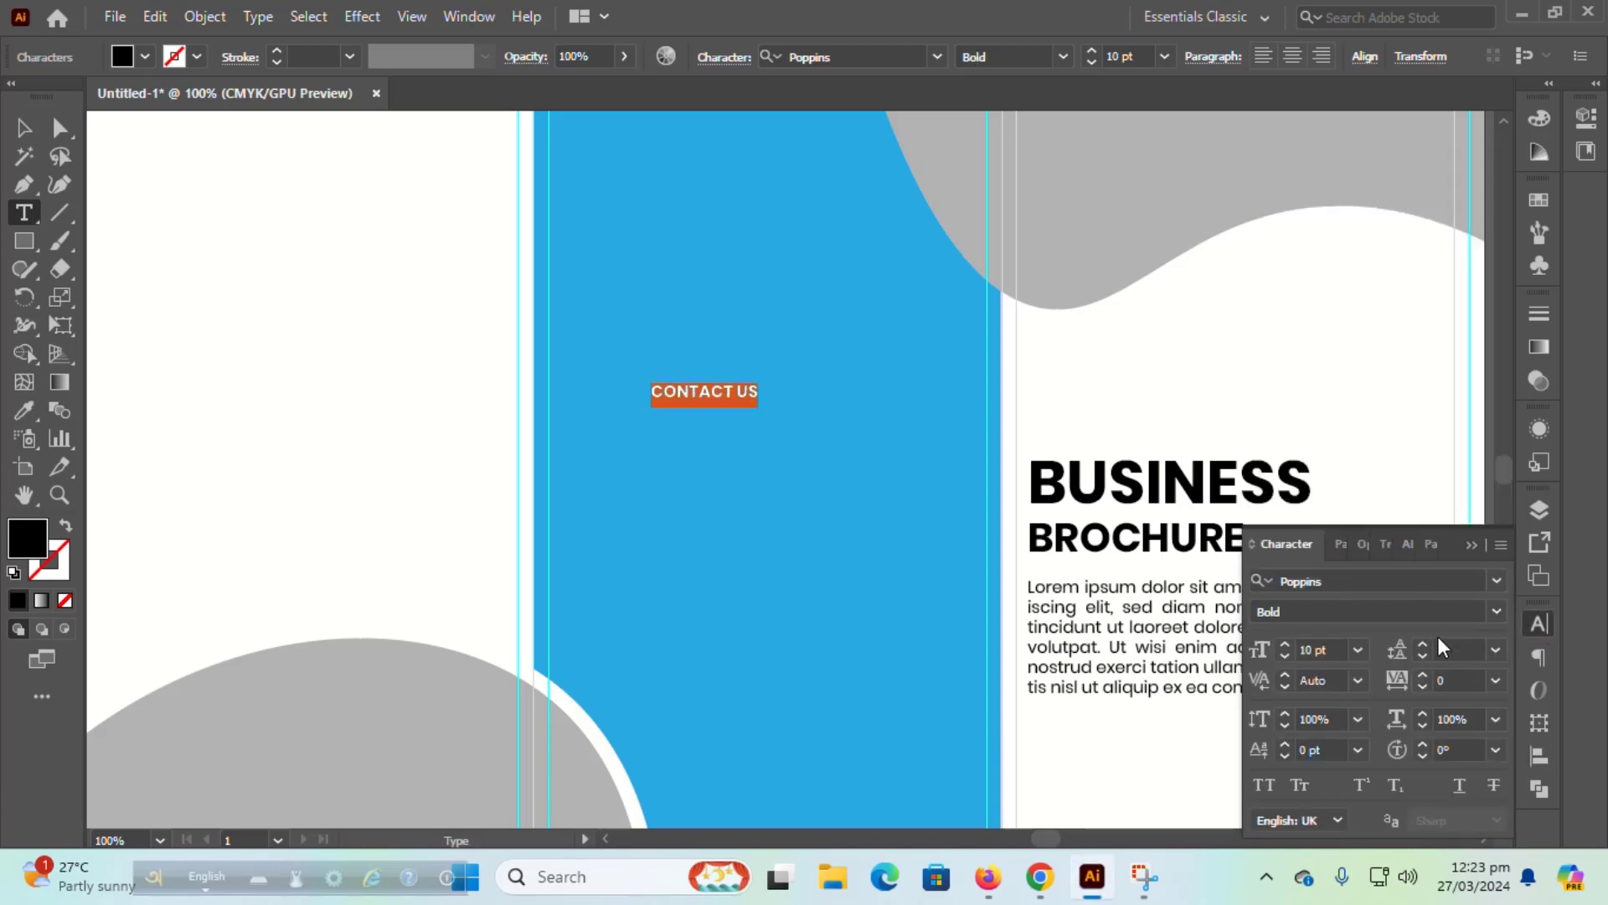
{"action": "left_click", "coordinate": [1358, 651]}
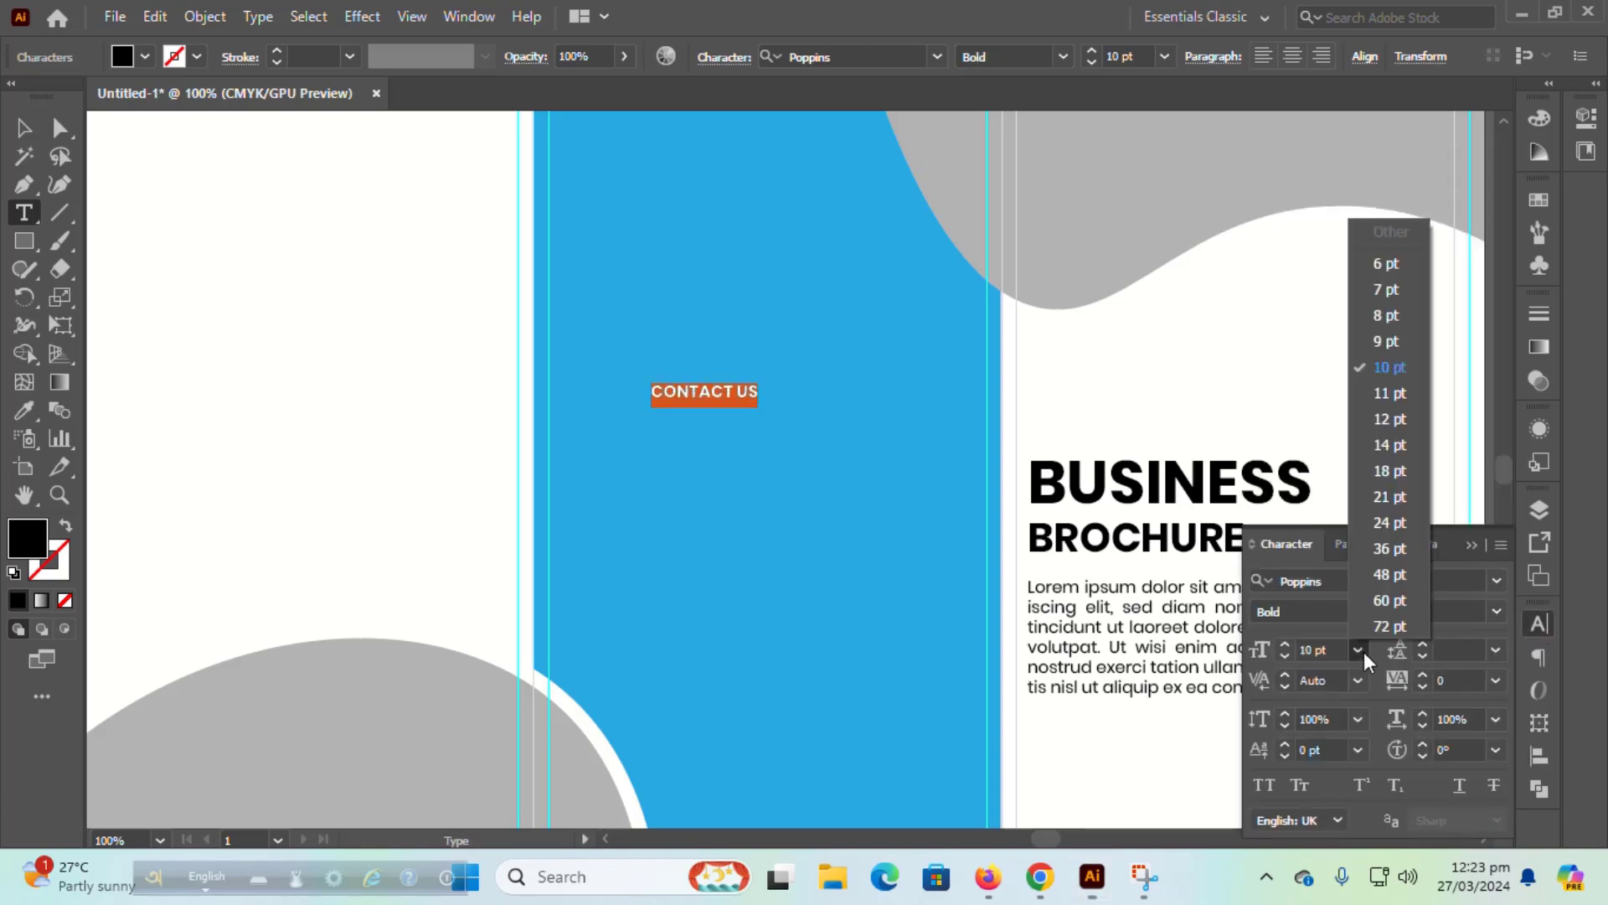
{"action": "left_click", "coordinate": [1390, 474]}
Step: Centre CONTACT US horizontally on the blue middle column
{"action": "key", "text": "Escape"}
{"action": "left_click", "coordinate": [818, 316]}
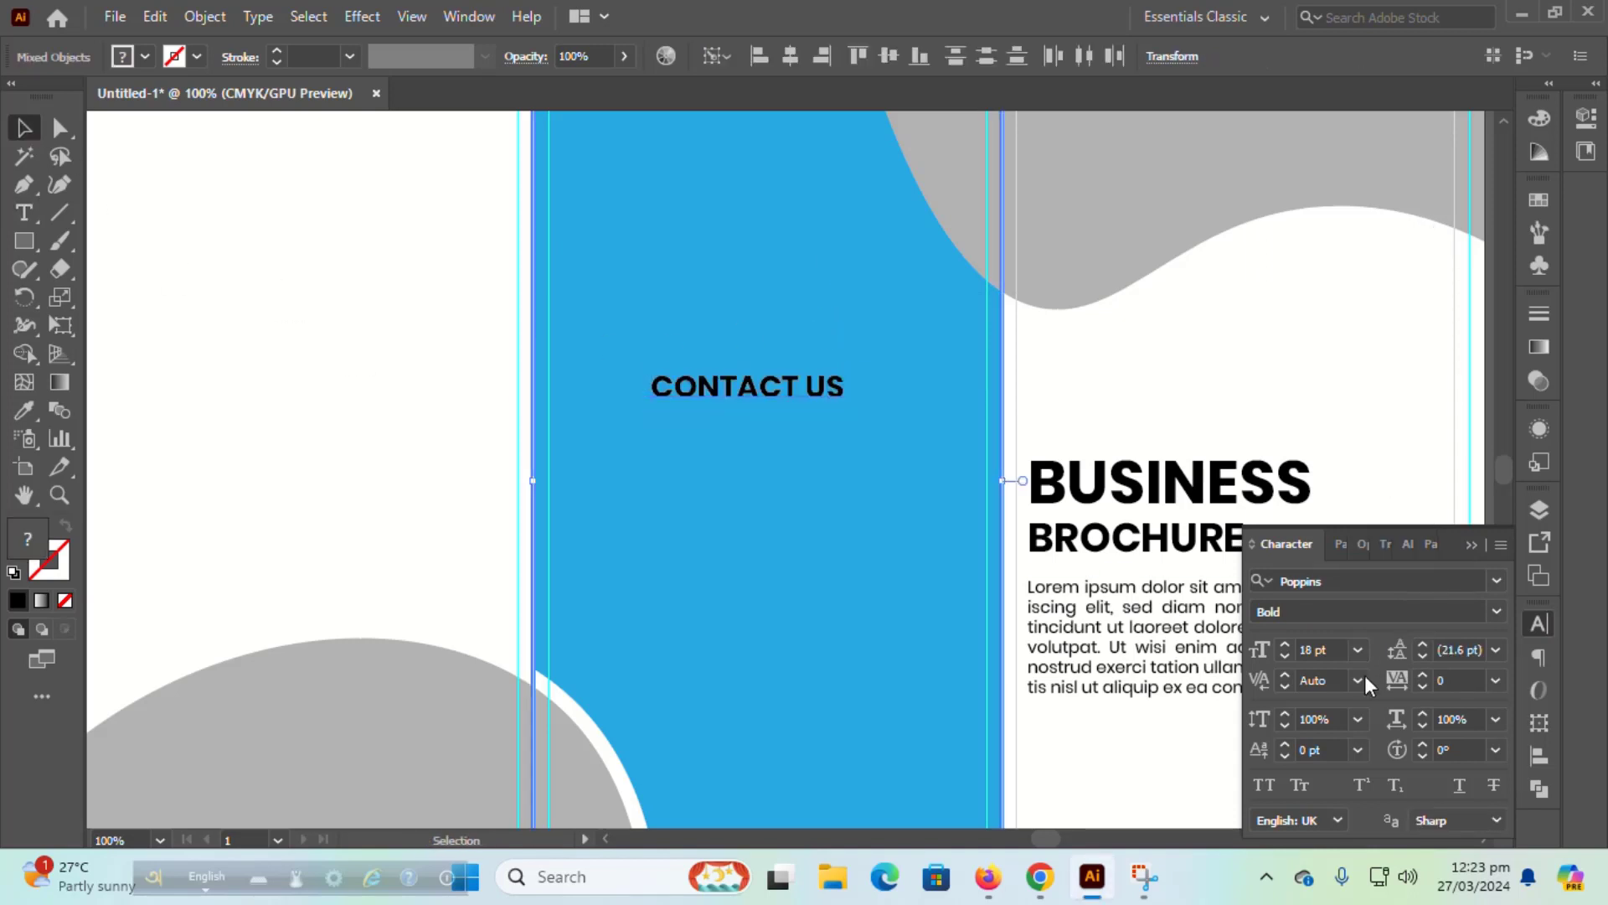
{"action": "left_click", "coordinate": [1539, 756]}
{"action": "left_click", "coordinate": [1306, 676]}
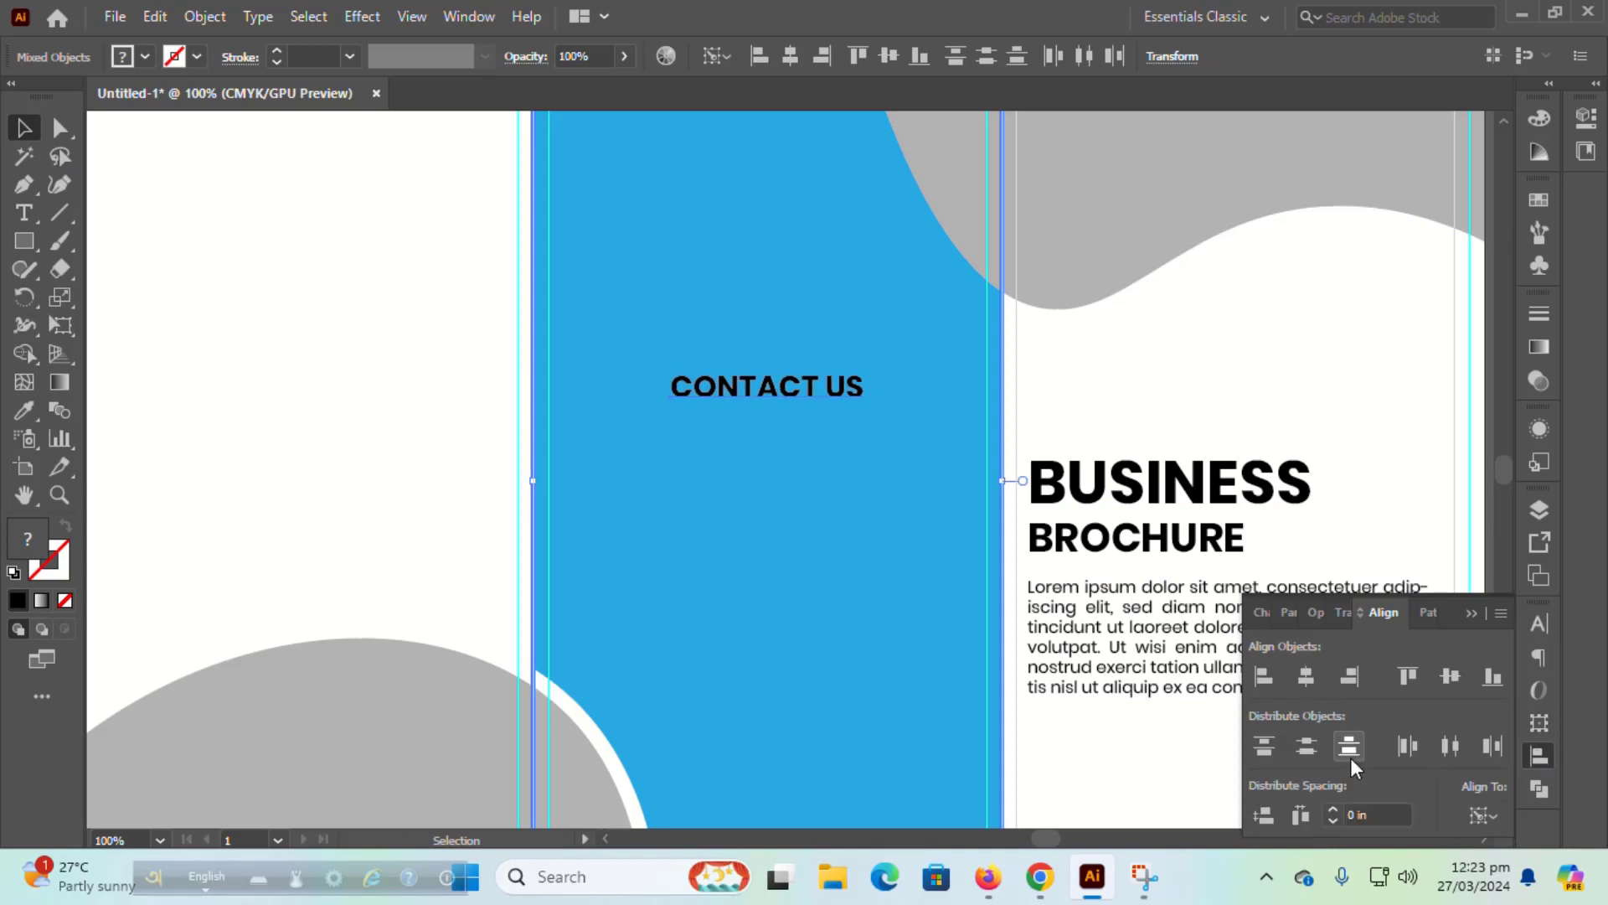
Step: Colour CONTACT US white with the eyedropper and nudge it up toward the panel top
{"action": "left_click", "coordinate": [854, 392]}
{"action": "left_click", "coordinate": [23, 411]}
{"action": "left_click", "coordinate": [210, 366]}
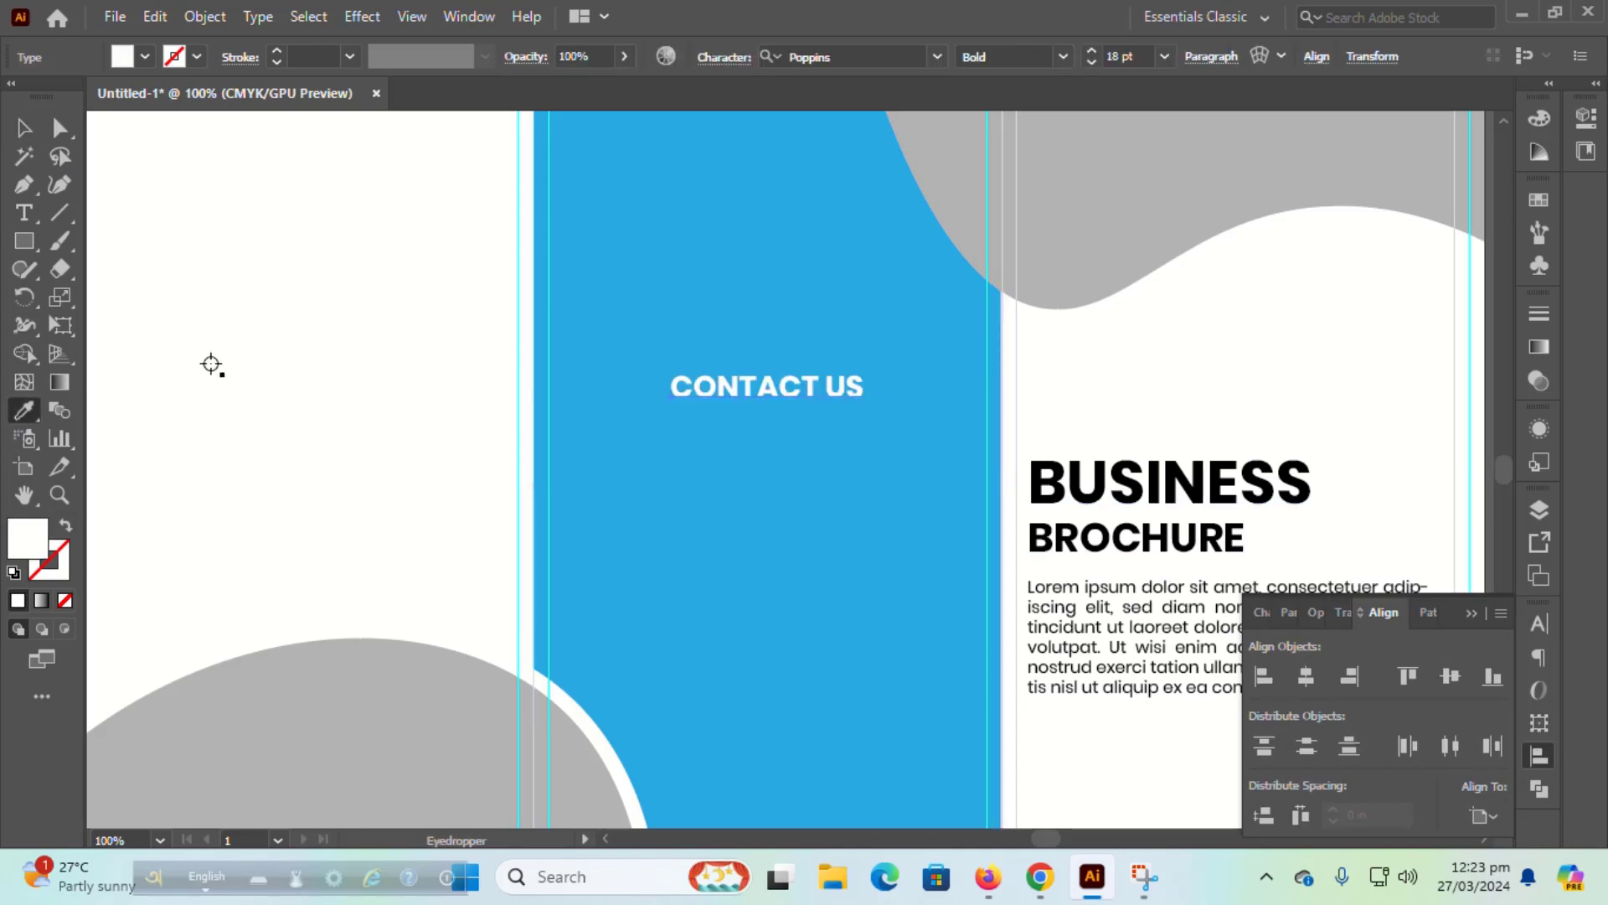
{"action": "left_click", "coordinate": [21, 126]}
{"action": "key", "text": "shift+Up"}
{"action": "key", "text": "shift+Up"}
{"action": "key", "text": "shift+Up"}
{"action": "key", "text": "shift+Up"}
{"action": "key", "text": "shift+Up"}
{"action": "key", "text": "shift+Up"}
{"action": "key", "text": "shift+Up"}
{"action": "key", "text": "shift+Up"}
{"action": "key", "text": "shift+Up"}
{"action": "key", "text": "shift+Up"}
{"action": "key", "text": "shift+Up"}
{"action": "key", "text": "shift+Up"}
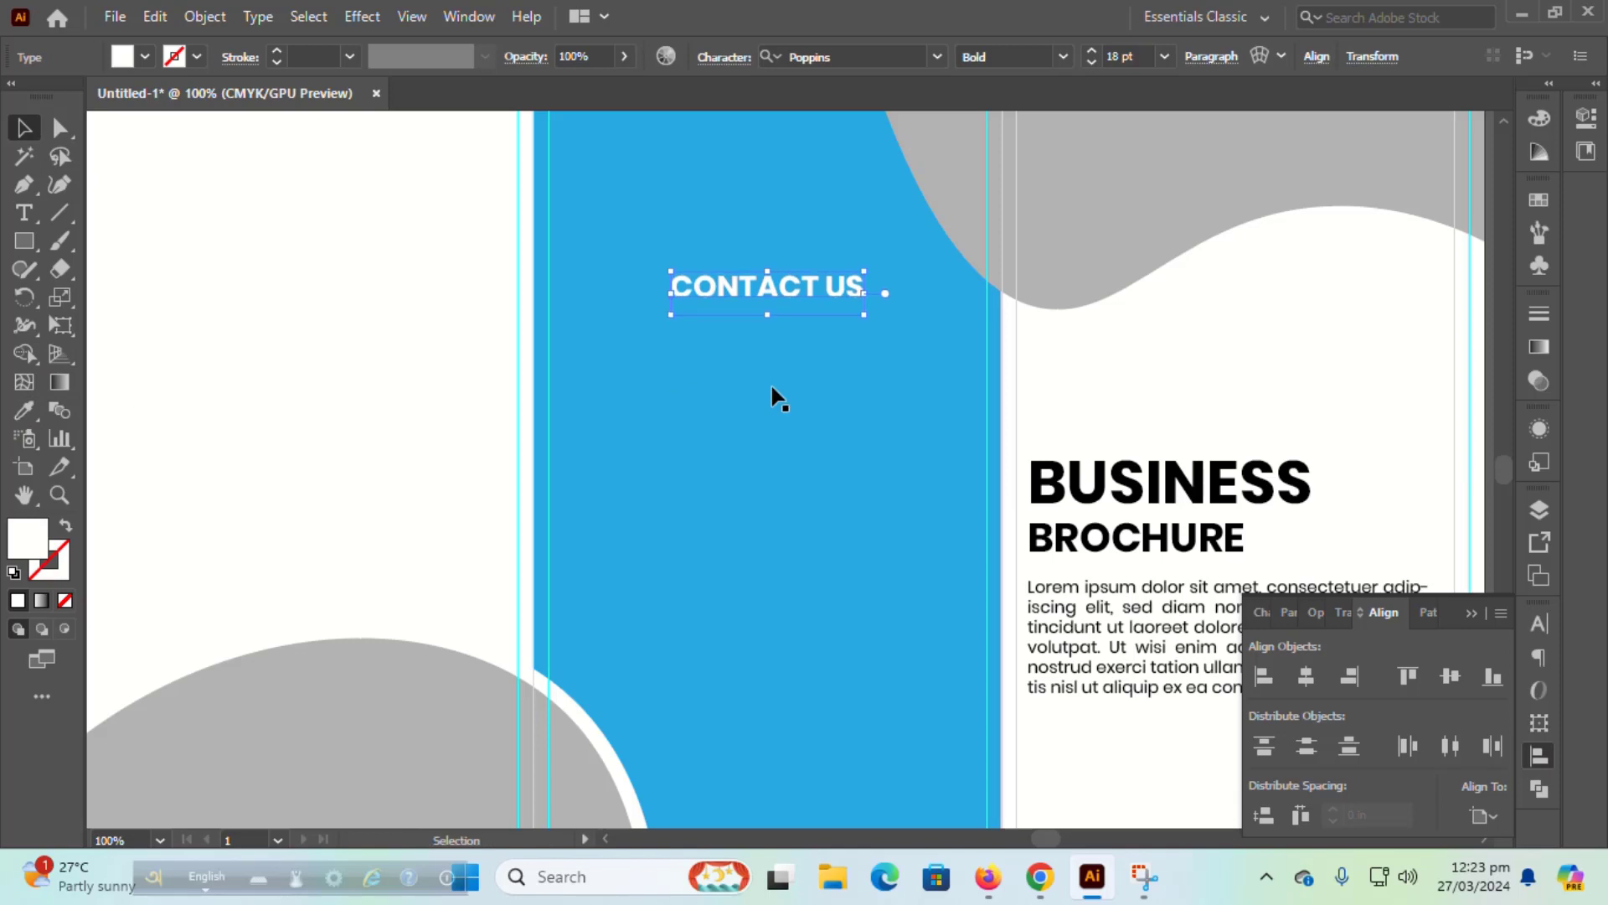
{"action": "left_click", "coordinate": [1089, 469]}
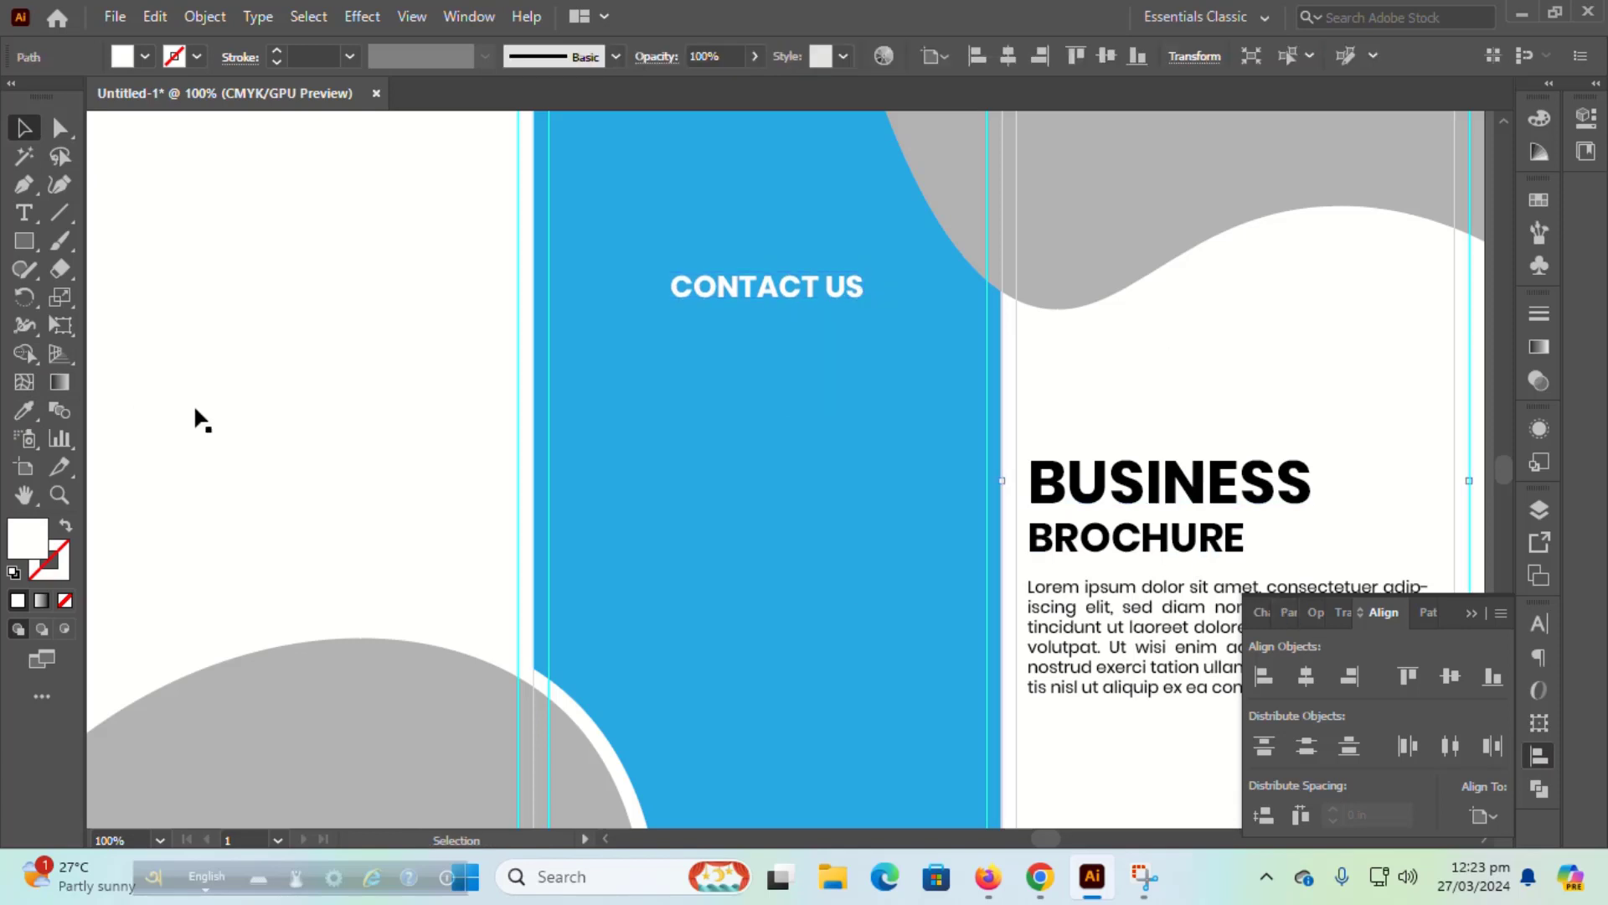
{"action": "left_click", "coordinate": [24, 216]}
{"action": "left_click", "coordinate": [633, 473]}
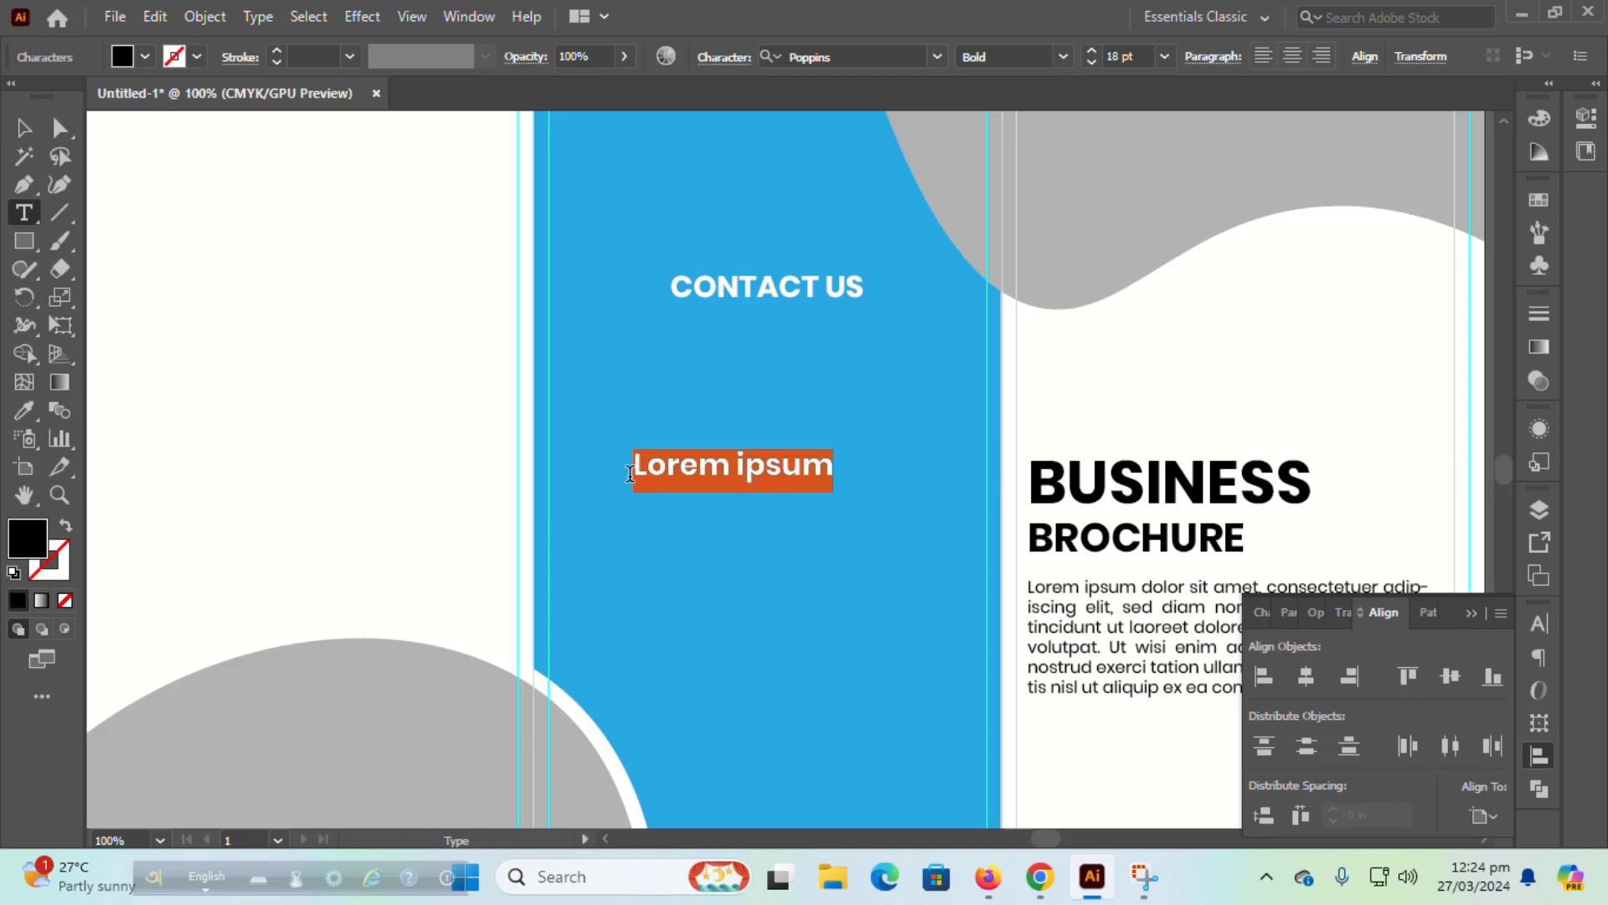
Step: Type the phone number line and eyedropper the body text's style onto it
{"action": "type", "text": "+880"}
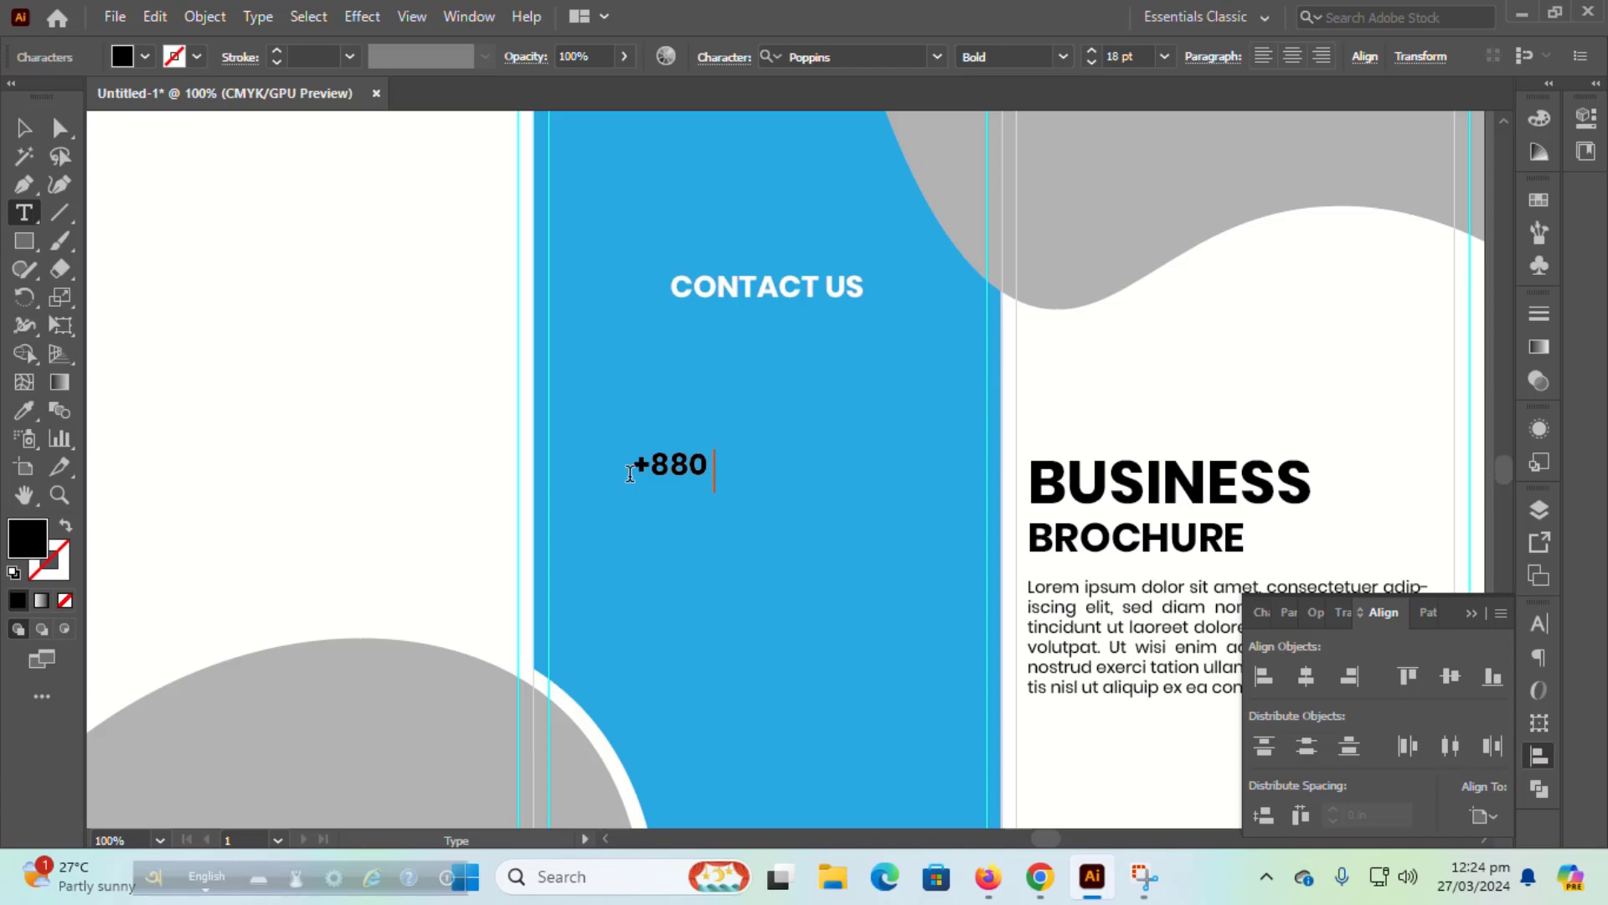
{"action": "type", "text": "00 00 00 00"}
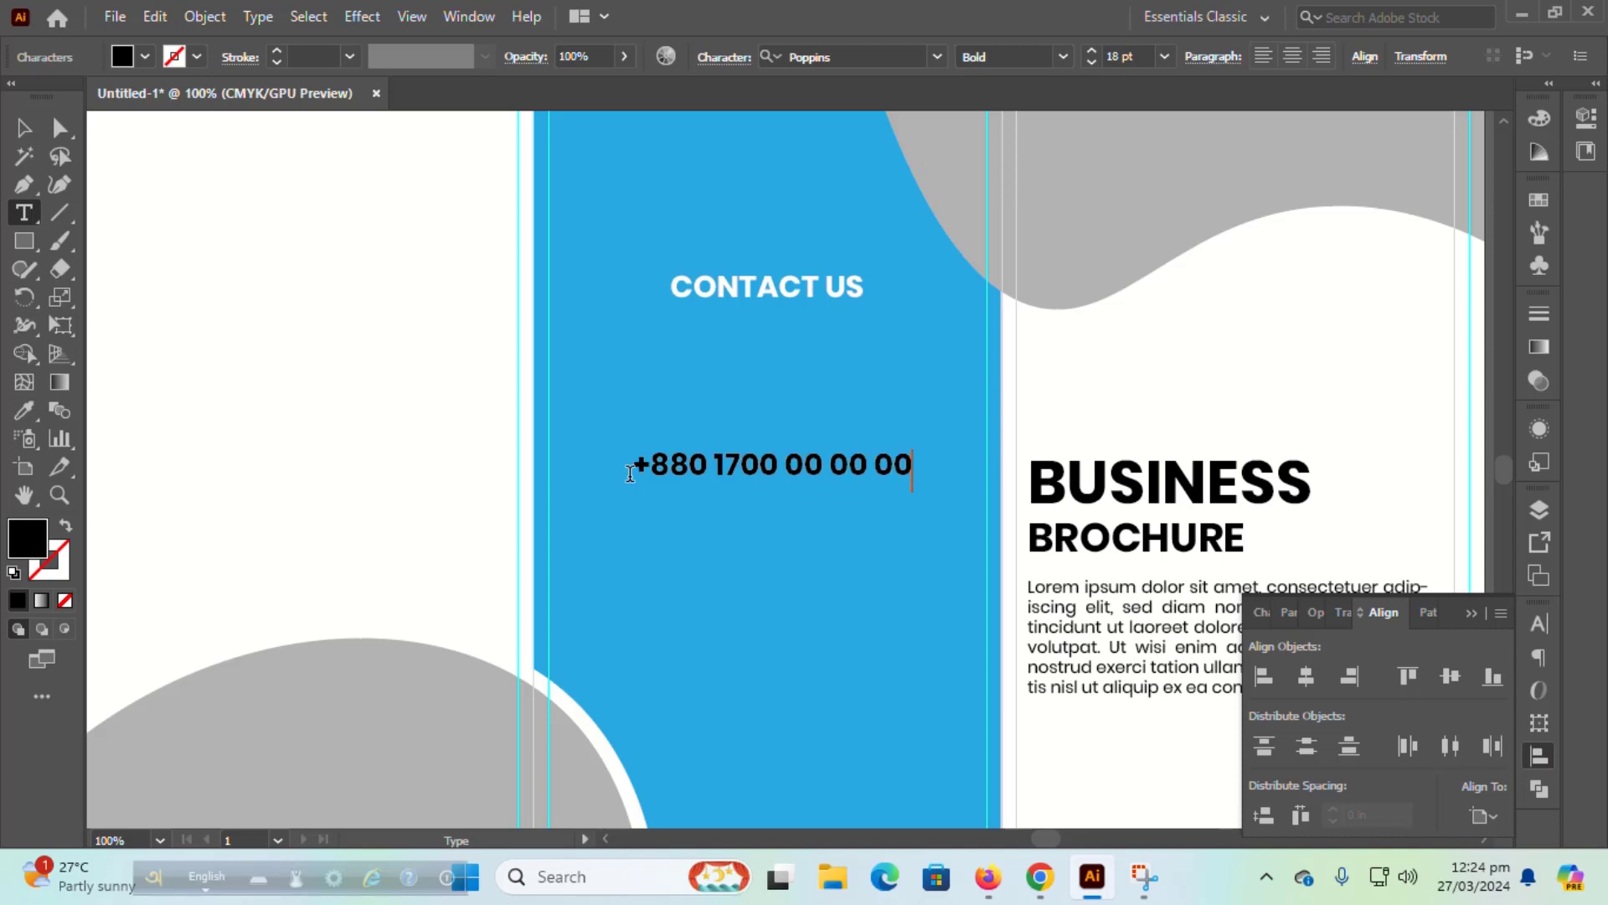
{"action": "left_click", "coordinate": [25, 129]}
{"action": "left_click", "coordinate": [23, 411]}
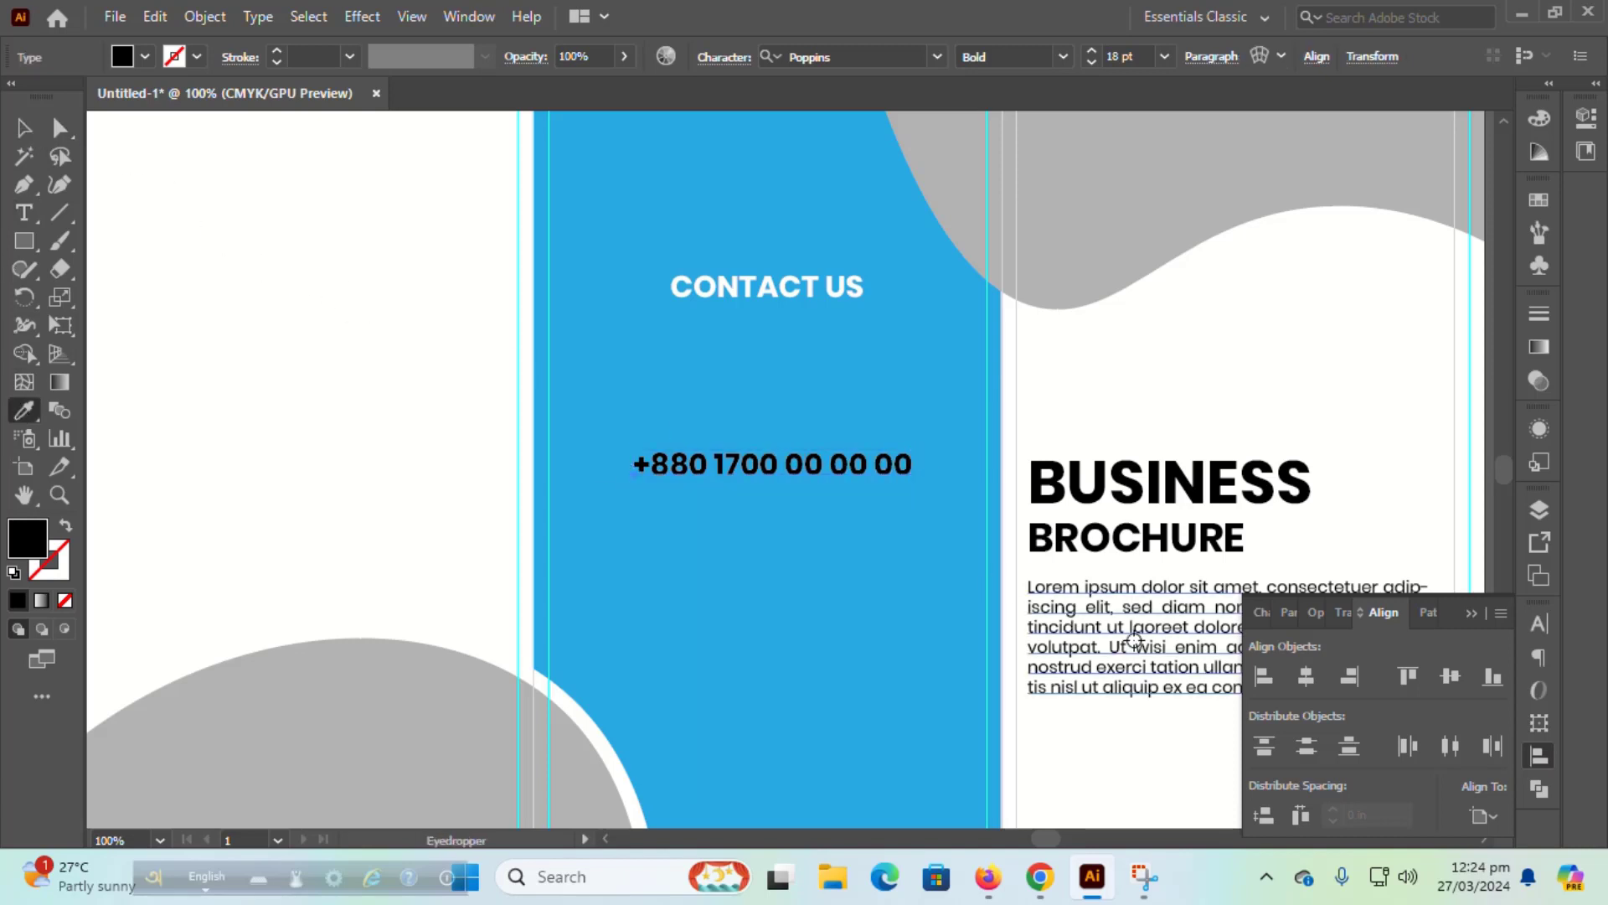
{"action": "left_click", "coordinate": [1089, 637]}
Step: Centre the phone number on the blue panel and nudge it up under CONTACT US
{"action": "left_click", "coordinate": [23, 128]}
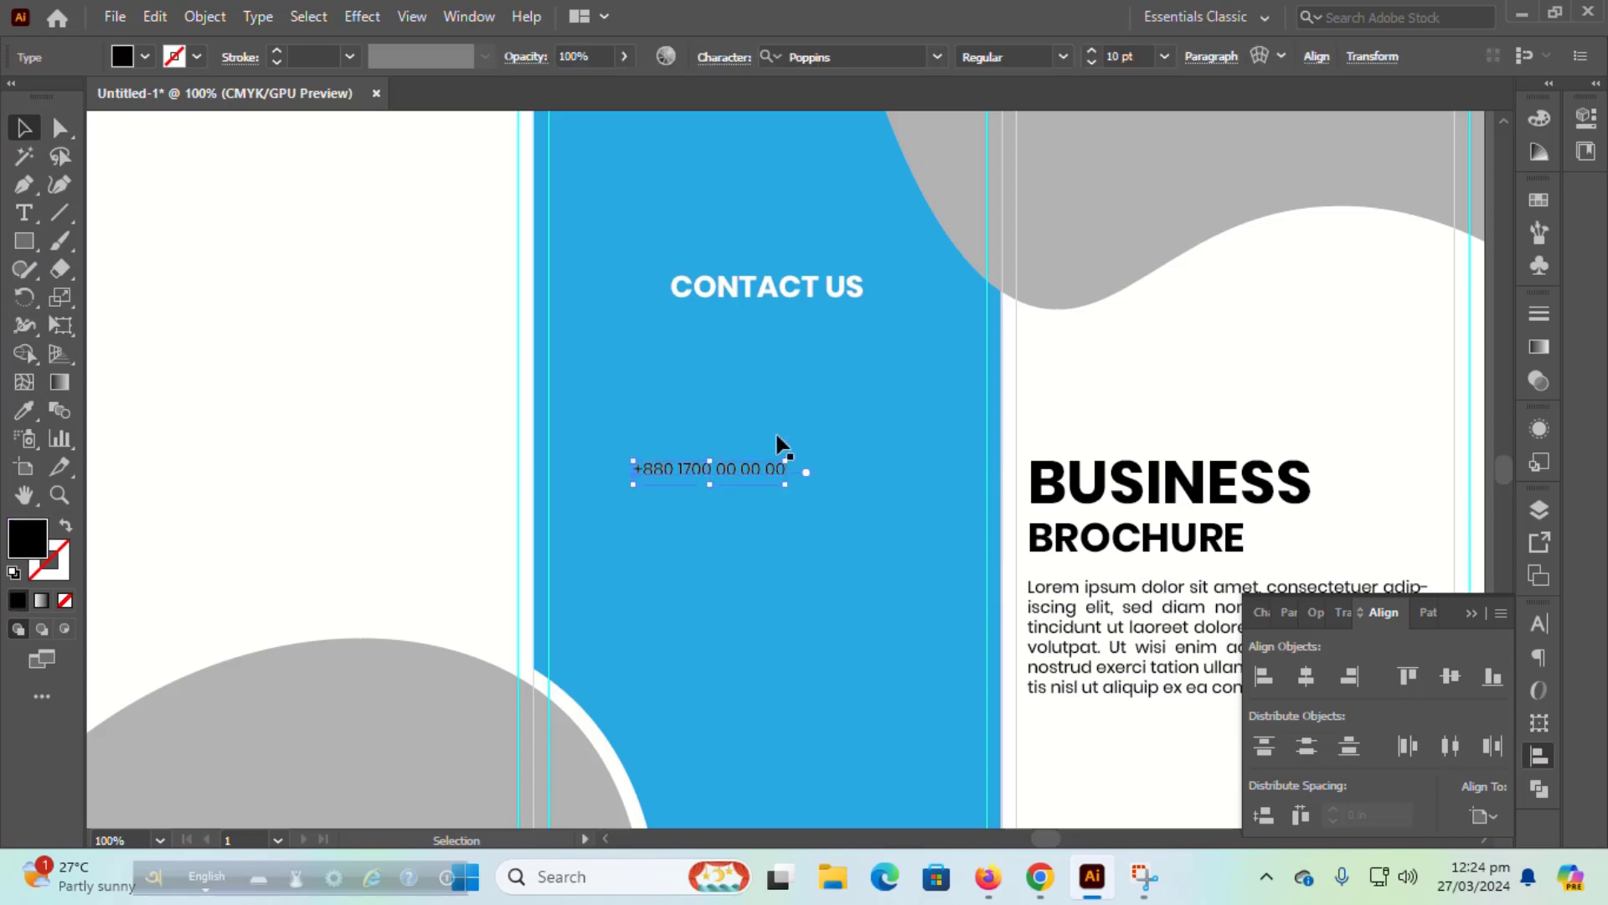
{"action": "left_click", "coordinate": [797, 387], "text": "shift"}
{"action": "left_click", "coordinate": [797, 387]}
{"action": "left_click", "coordinate": [1306, 676]}
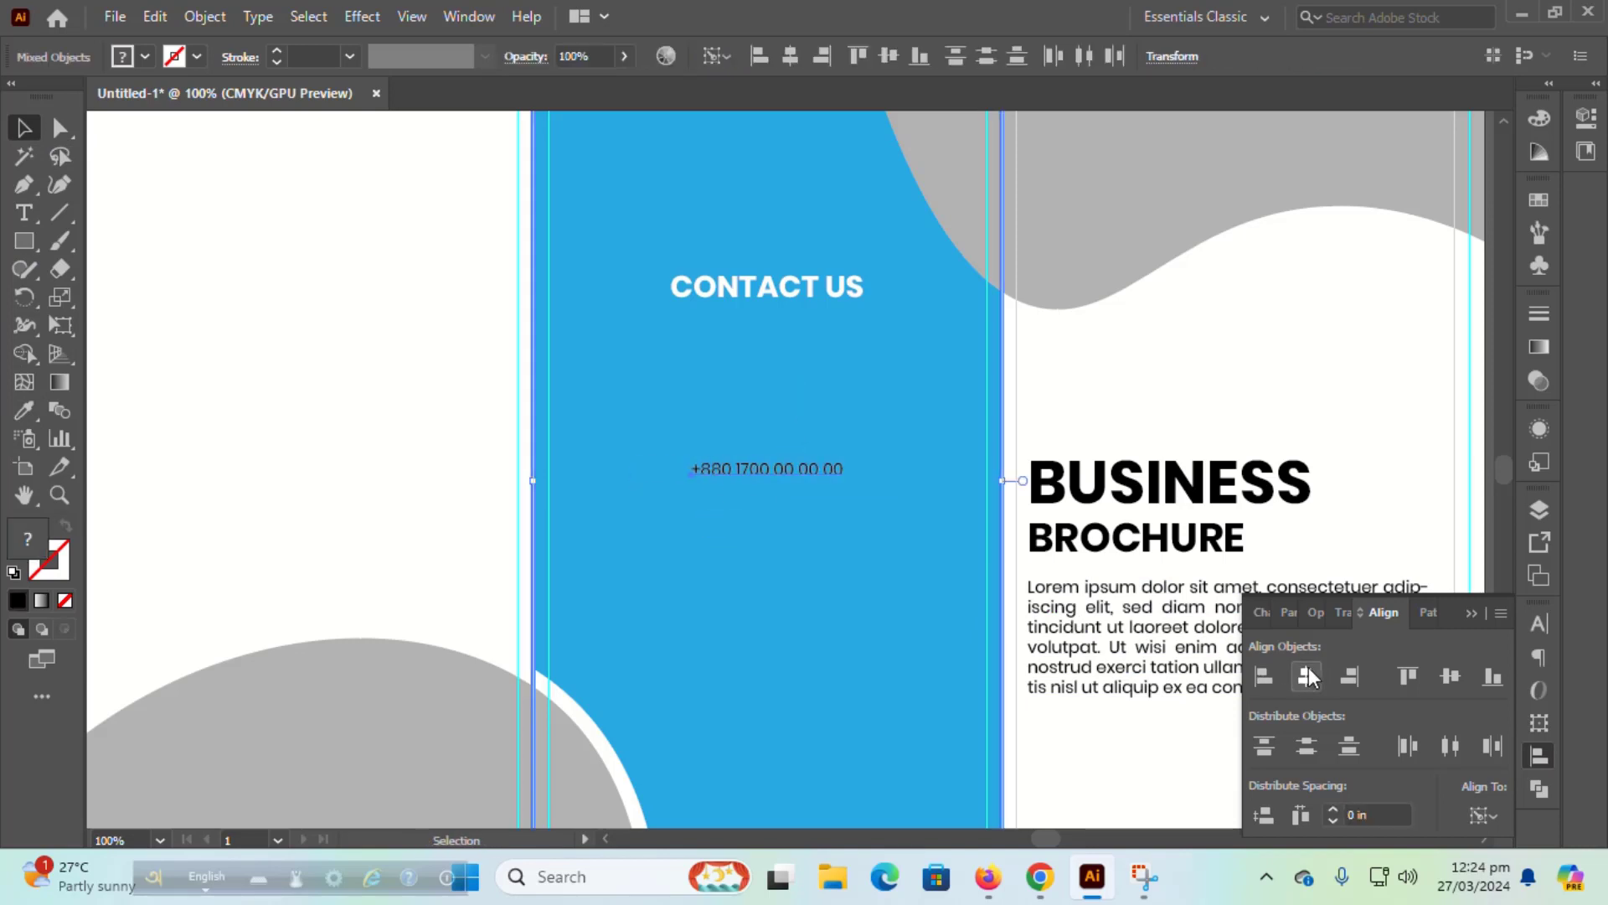
{"action": "left_click", "coordinate": [822, 467], "text": "shift"}
{"action": "key", "text": "shift+Up"}
{"action": "key", "text": "shift+Up"}
{"action": "key", "text": "shift+Up"}
{"action": "key", "text": "shift+Up"}
{"action": "key", "text": "shift+Up"}
{"action": "key", "text": "shift+Up"}
{"action": "key", "text": "shift+Up"}
{"action": "key", "text": "shift+Up"}
{"action": "key", "text": "shift+Up"}
{"action": "key", "text": "shift+Up"}
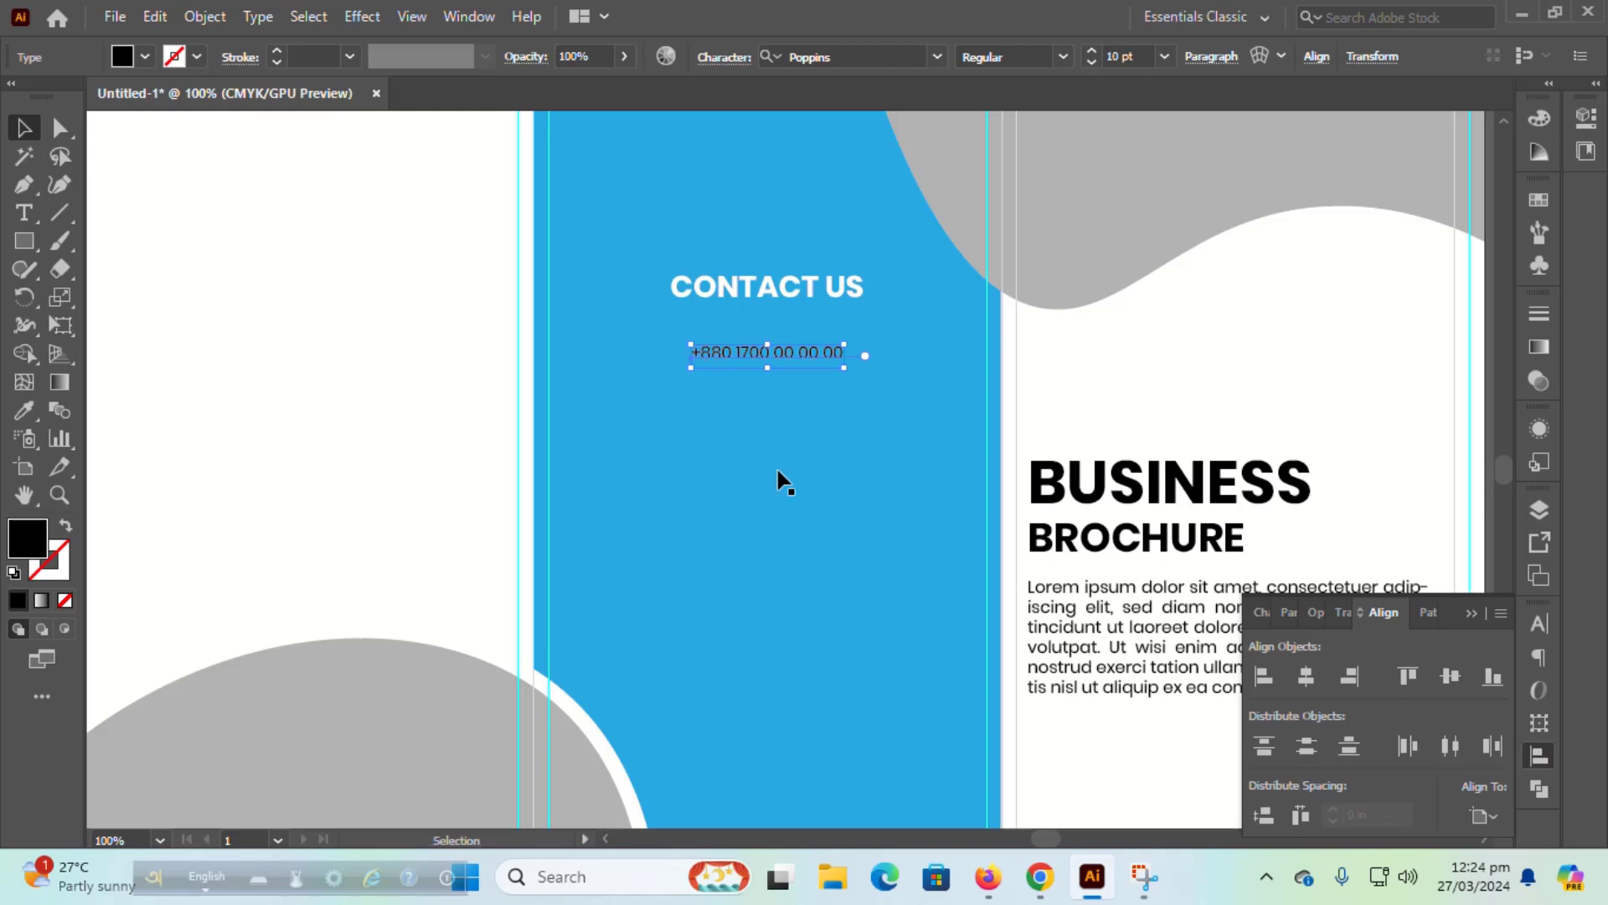
Step: Make the phone number white and place a copy just below it
{"action": "left_click", "coordinate": [23, 412]}
{"action": "left_click", "coordinate": [163, 373]}
{"action": "left_click", "coordinate": [20, 128]}
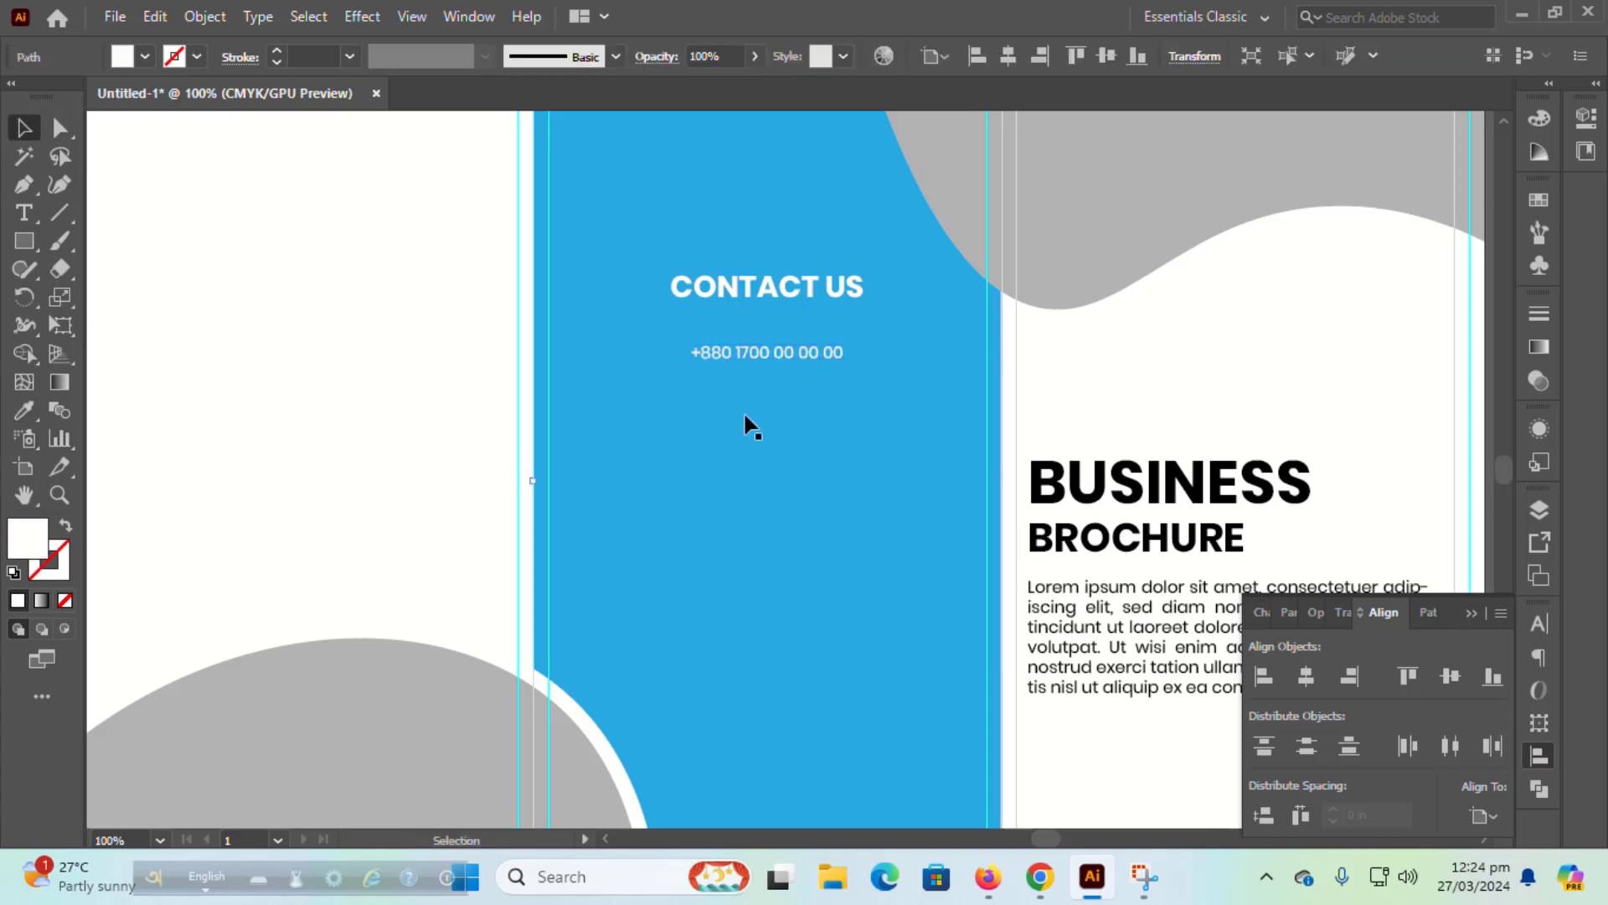
{"action": "left_click_drag", "start_coordinate": [768, 358], "coordinate": [771, 451]}
Step: Repeat the copy for a third line and retype it as the contact's e-mail address
{"action": "key", "text": "t"}
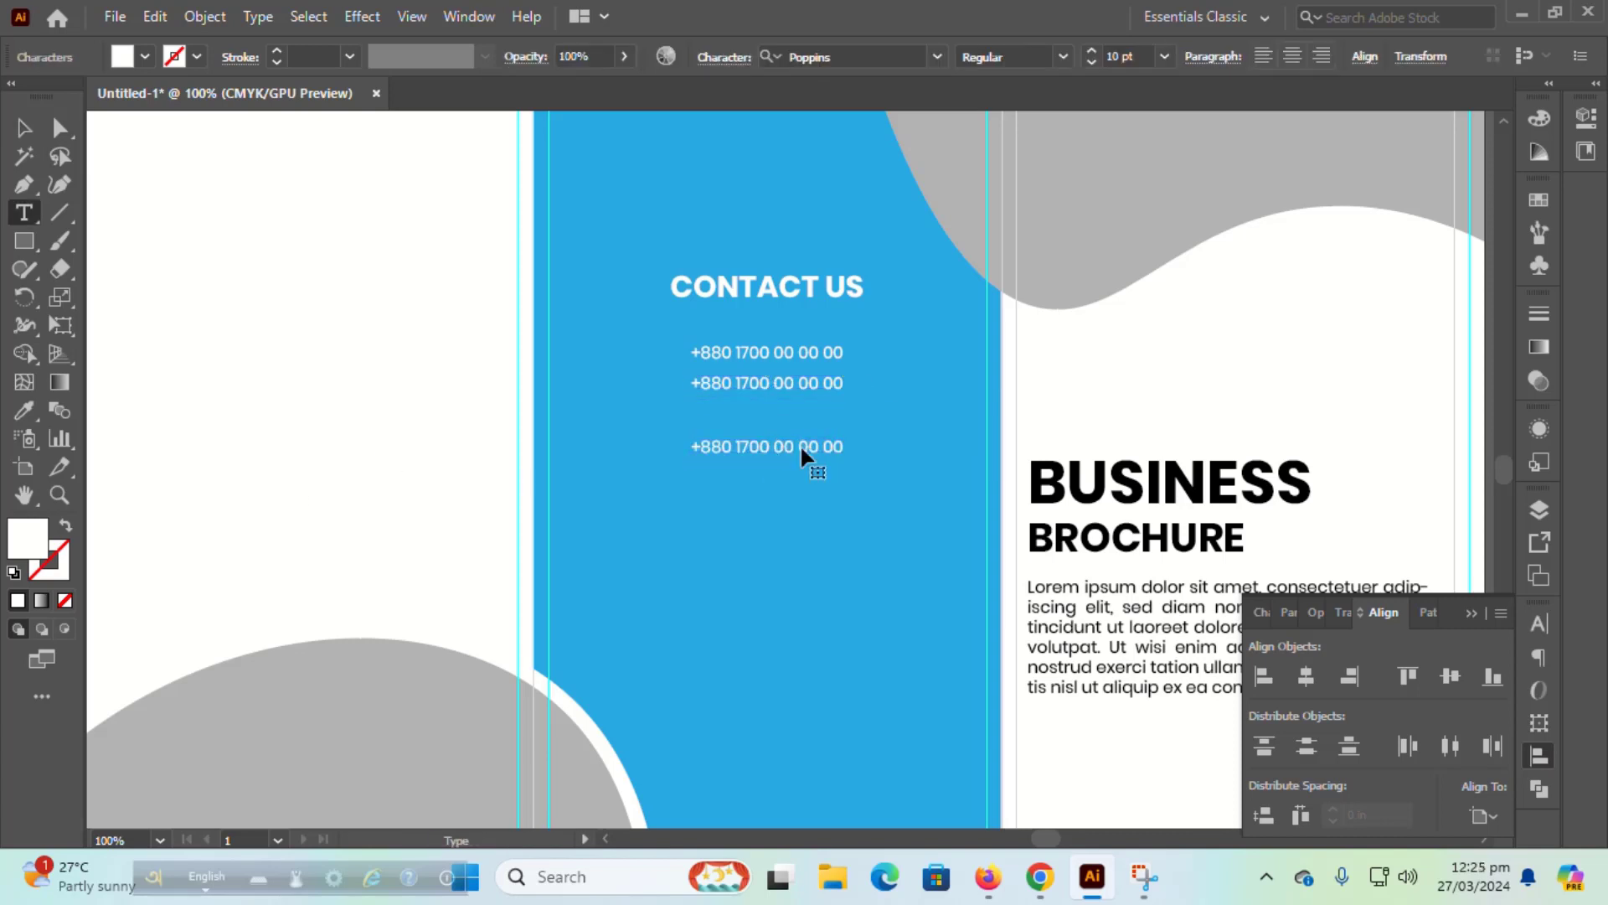
{"action": "triple_click", "coordinate": [801, 448]}
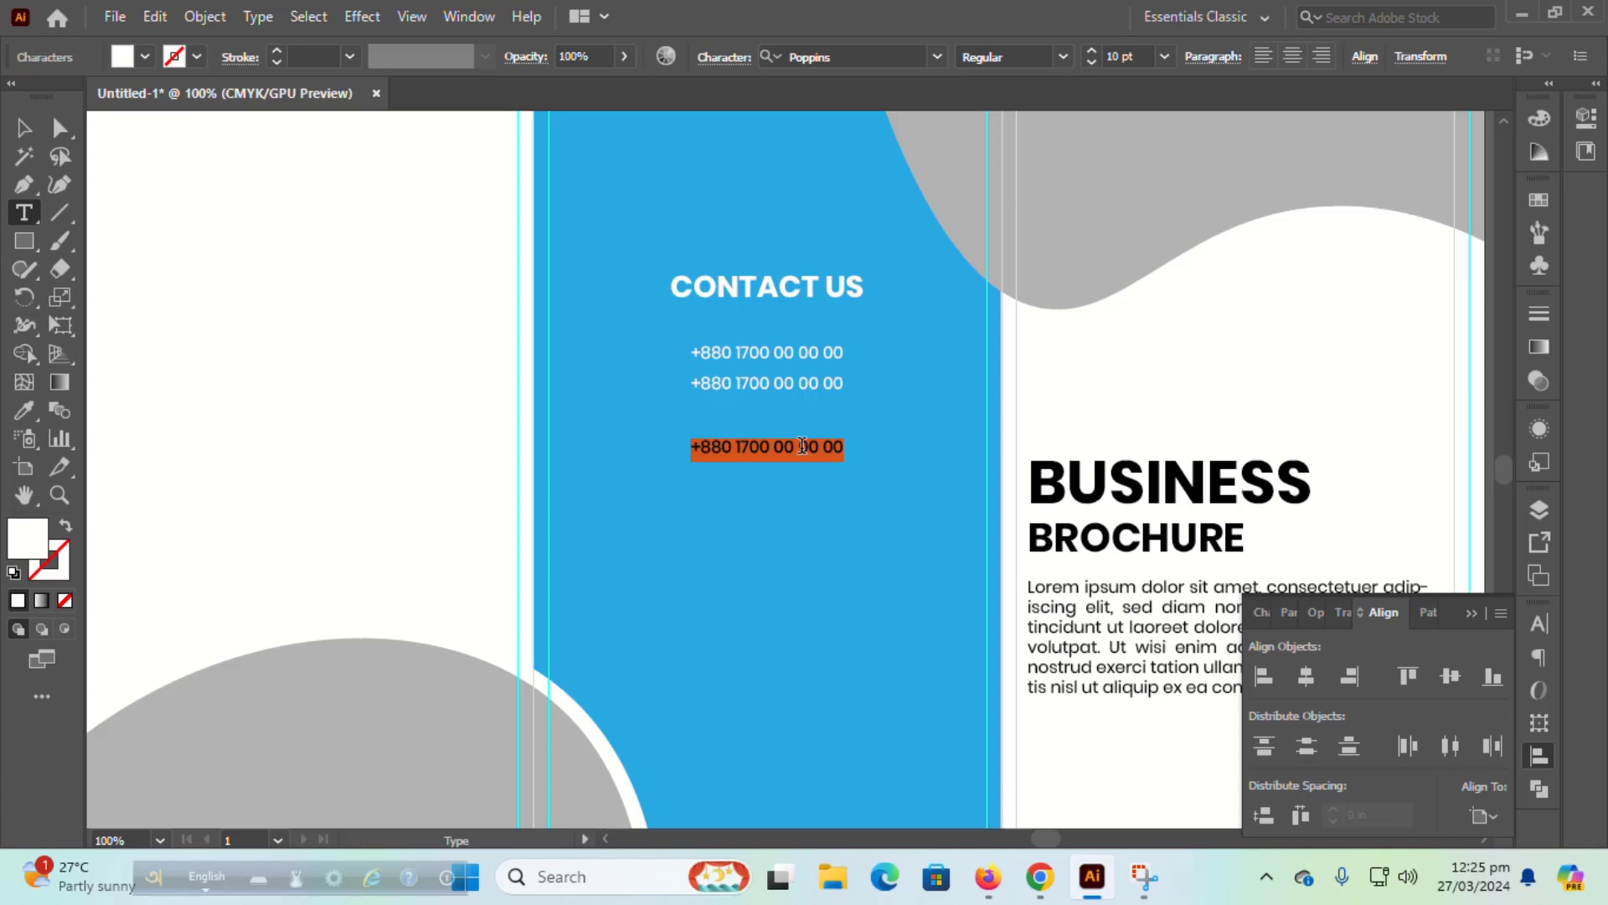
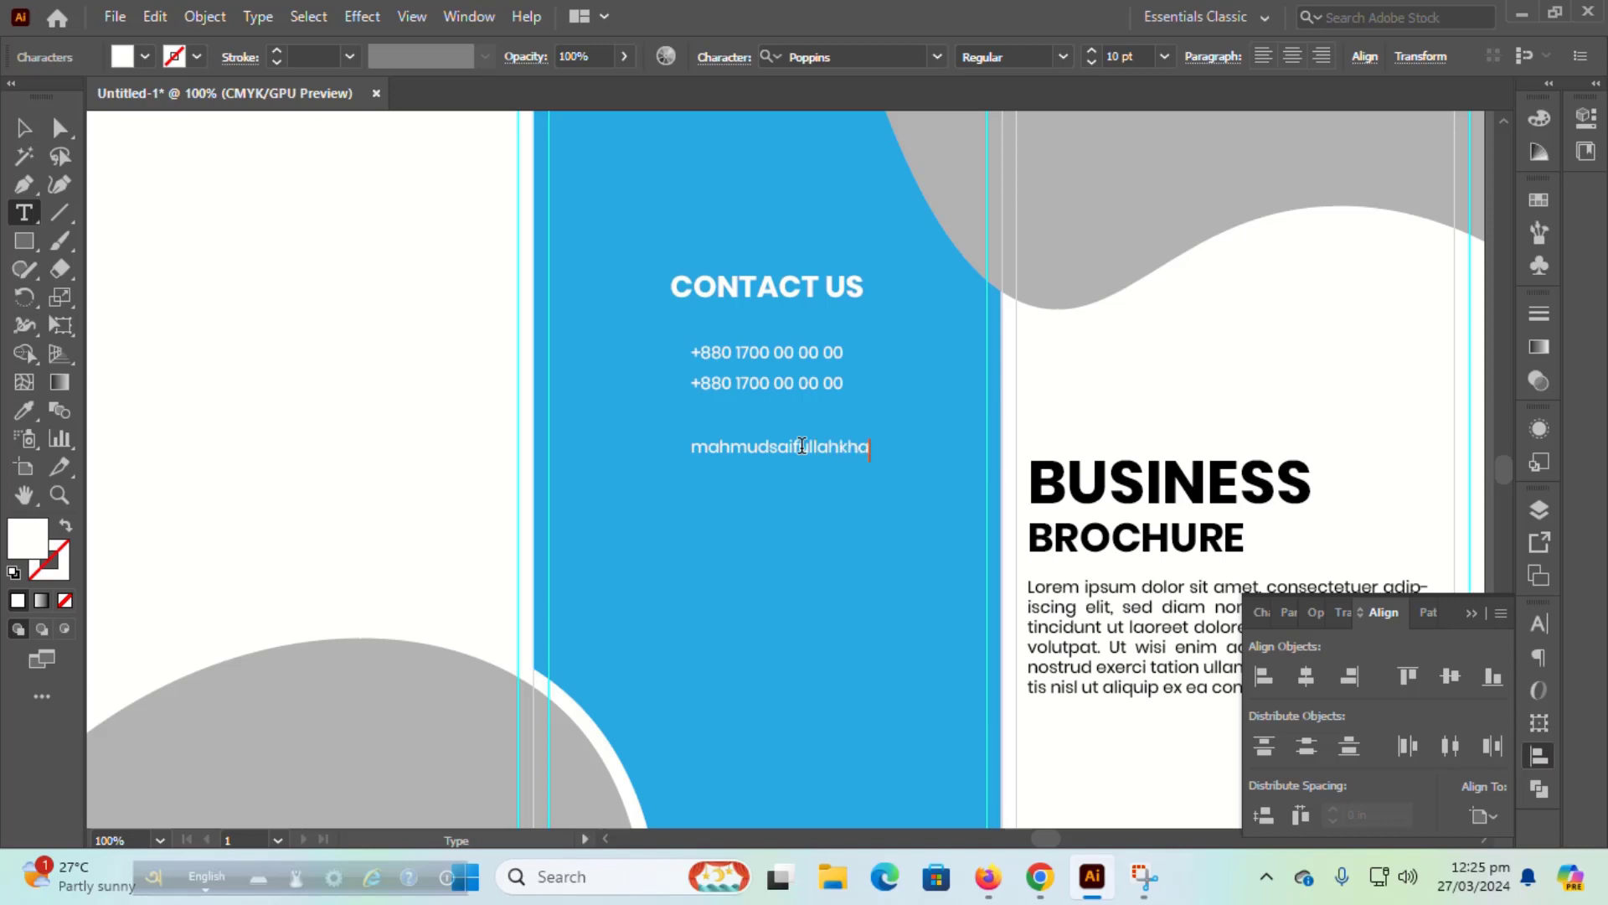
{"action": "key", "text": "Escape"}
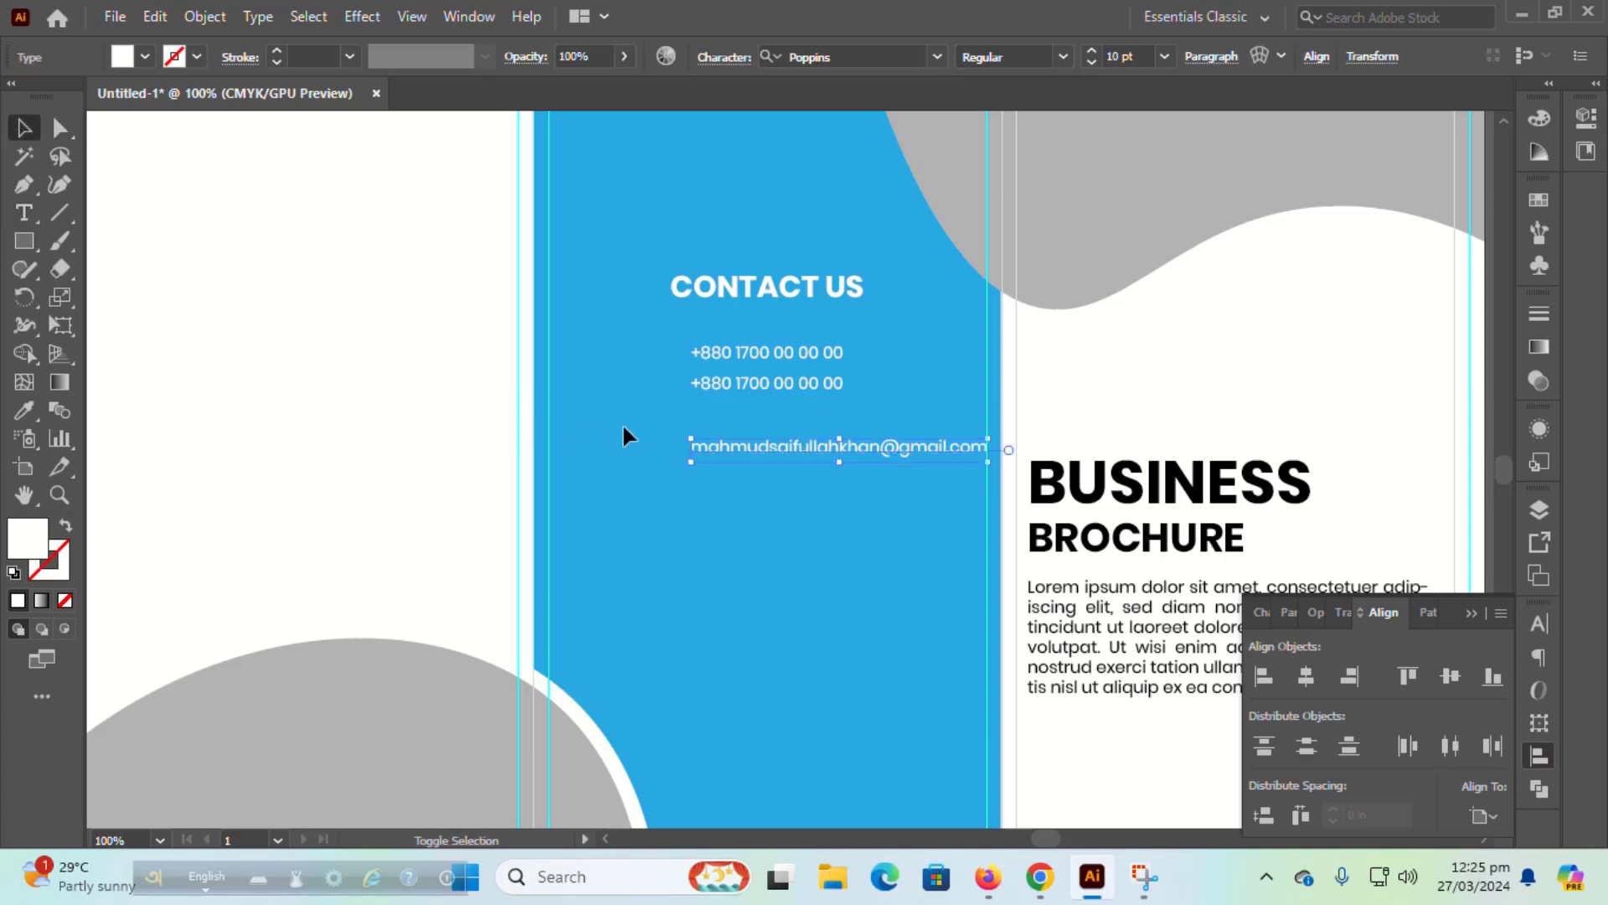
Step: Centre the e-mail line on the blue panel and place a copy below it
{"action": "left_click", "coordinate": [622, 425], "text": "shift"}
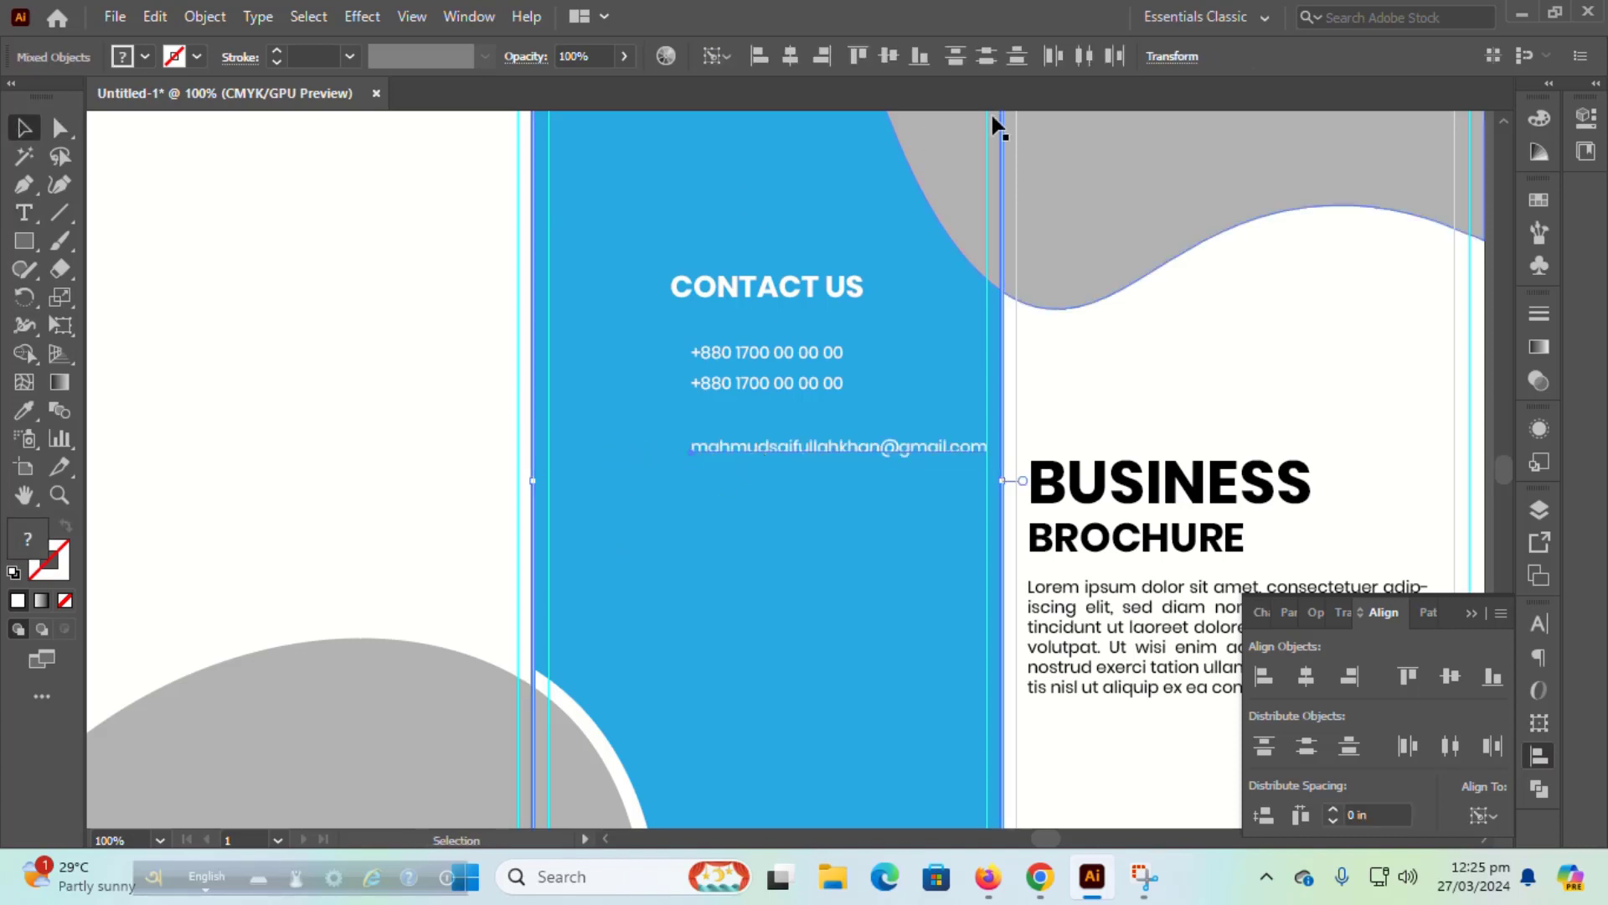
{"action": "left_click", "coordinate": [1308, 674]}
{"action": "left_click", "coordinate": [1099, 411]}
{"action": "left_click", "coordinate": [835, 440]}
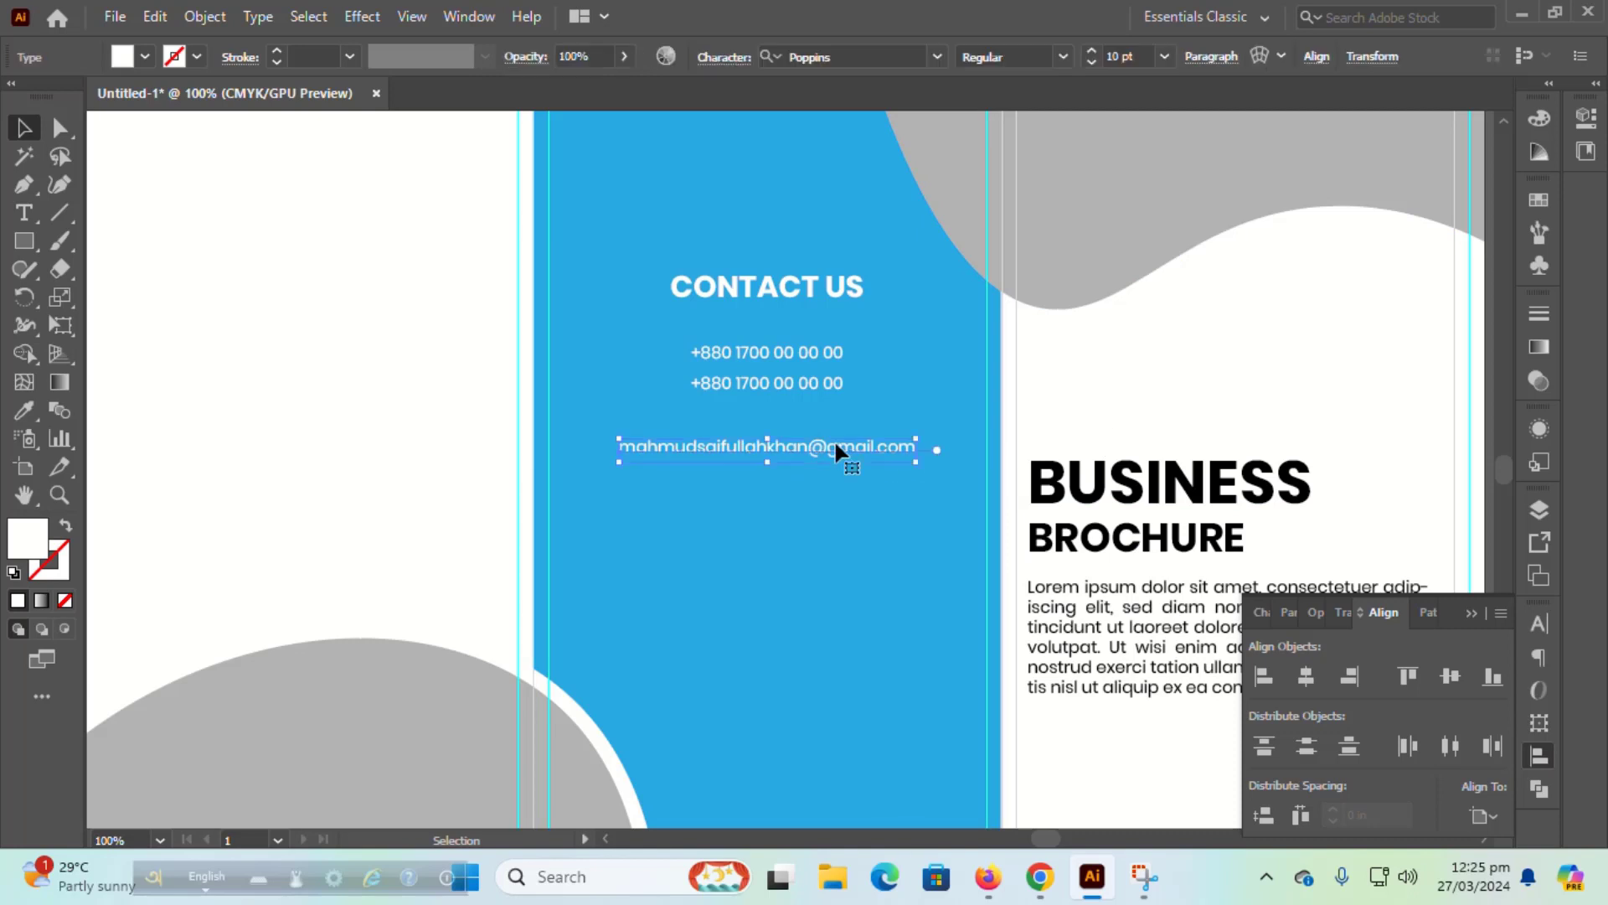
{"action": "left_click_drag", "start_coordinate": [834, 441], "coordinate": [841, 482]}
Step: Align both e-mail lines to the second phone line, then copy the second e-mail line further down
{"action": "left_click", "coordinate": [1094, 404]}
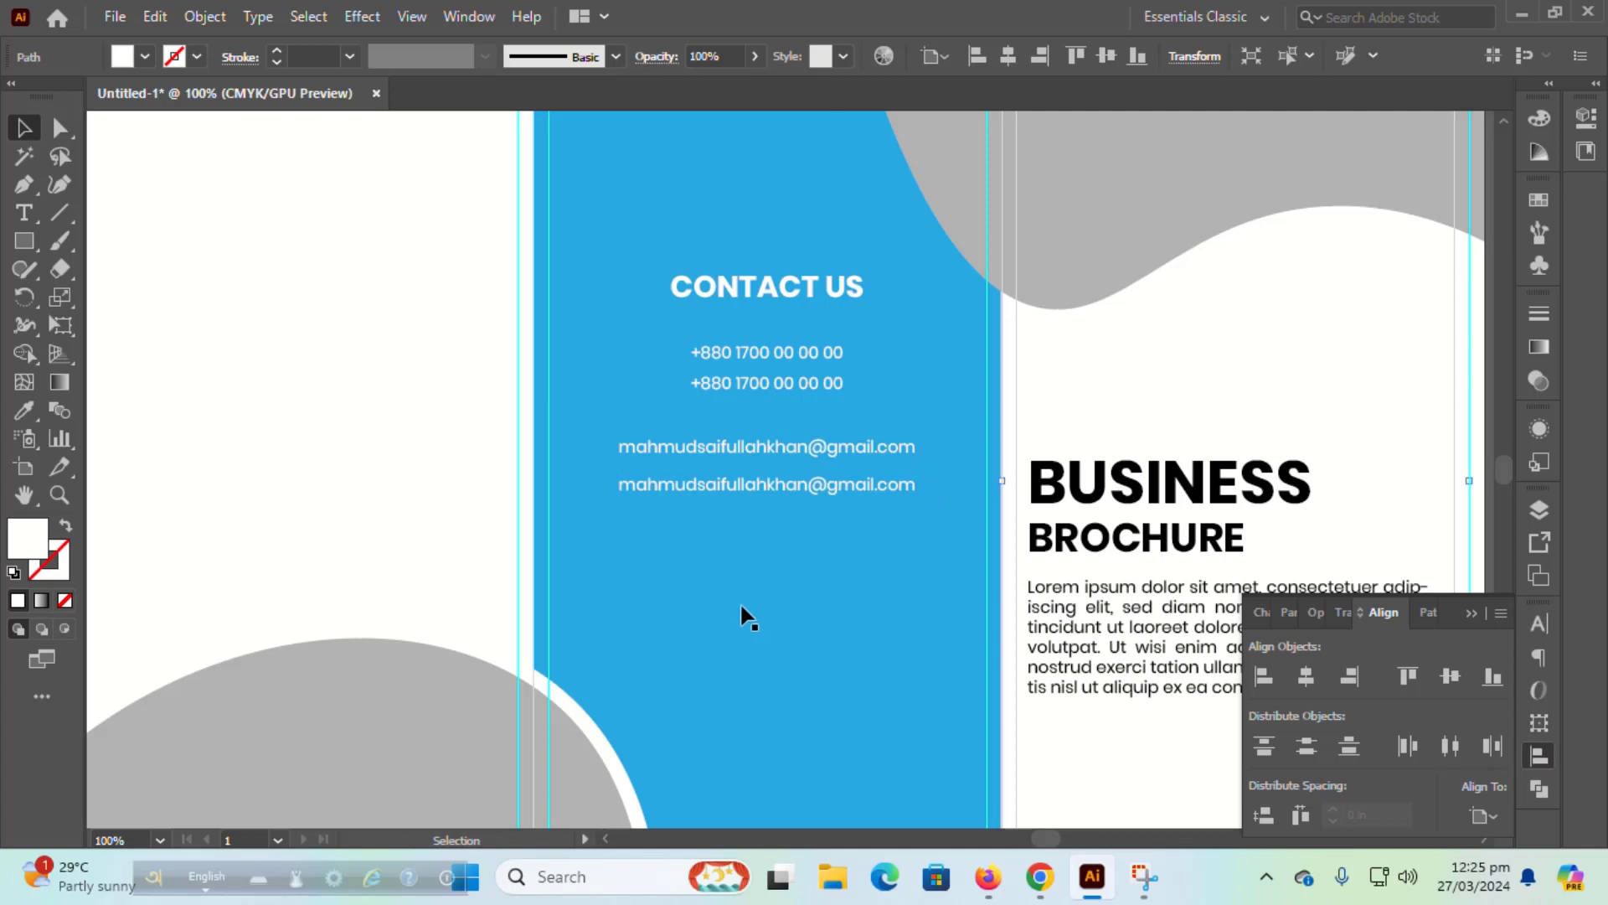
{"action": "left_click", "coordinate": [783, 483]}
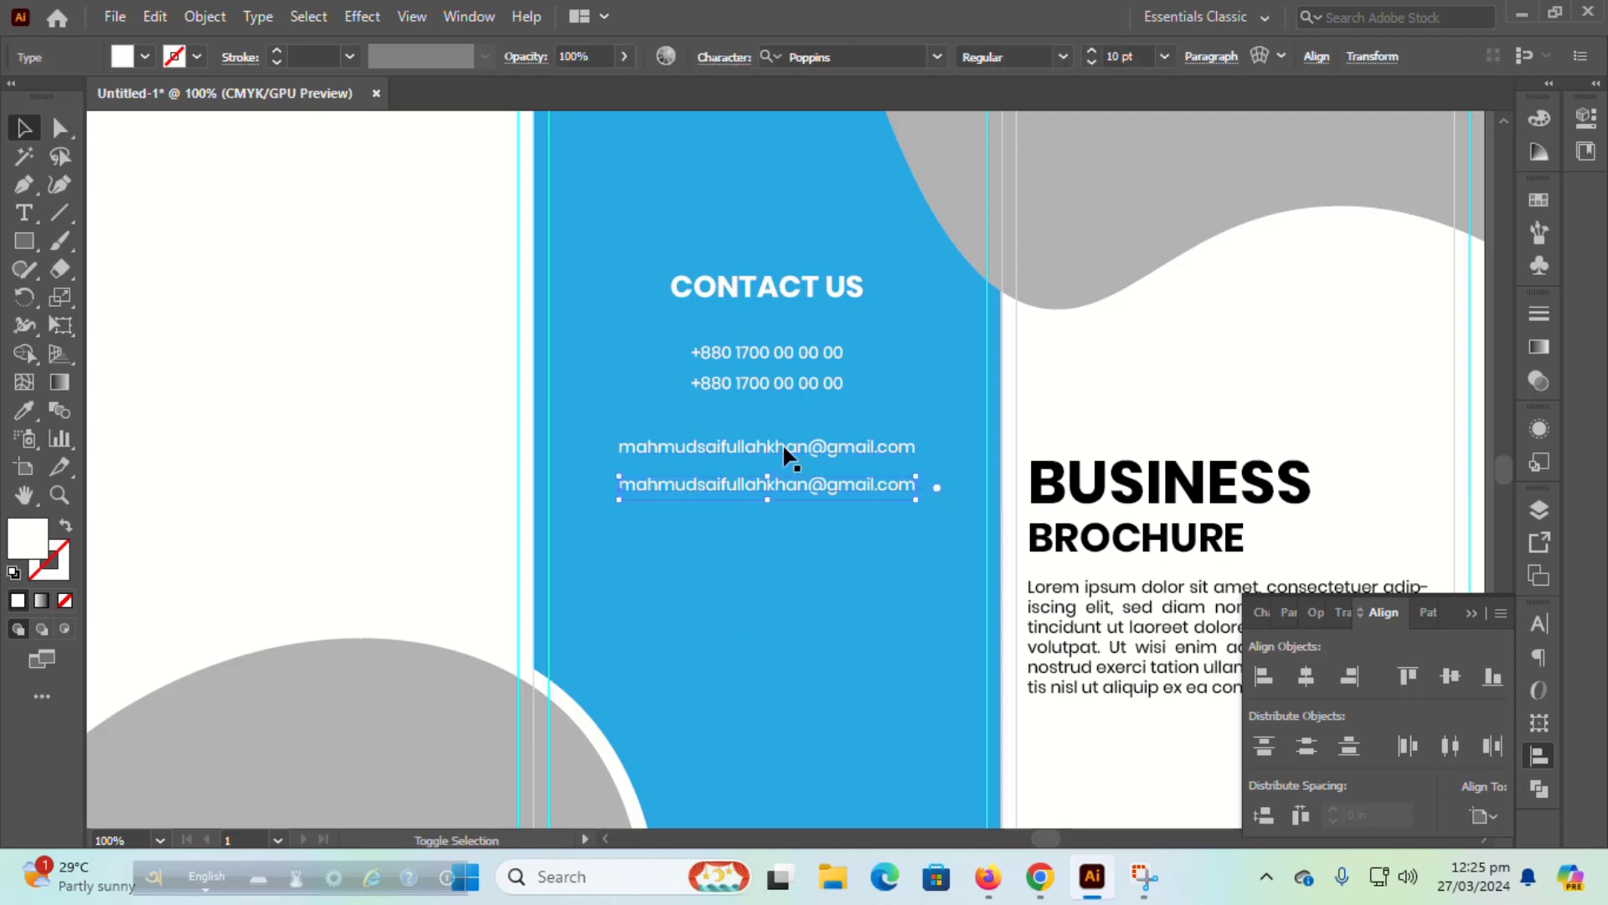
{"action": "left_click", "coordinate": [786, 447], "text": "shift"}
{"action": "left_click", "coordinate": [779, 383], "text": "shift"}
{"action": "left_click", "coordinate": [779, 384]}
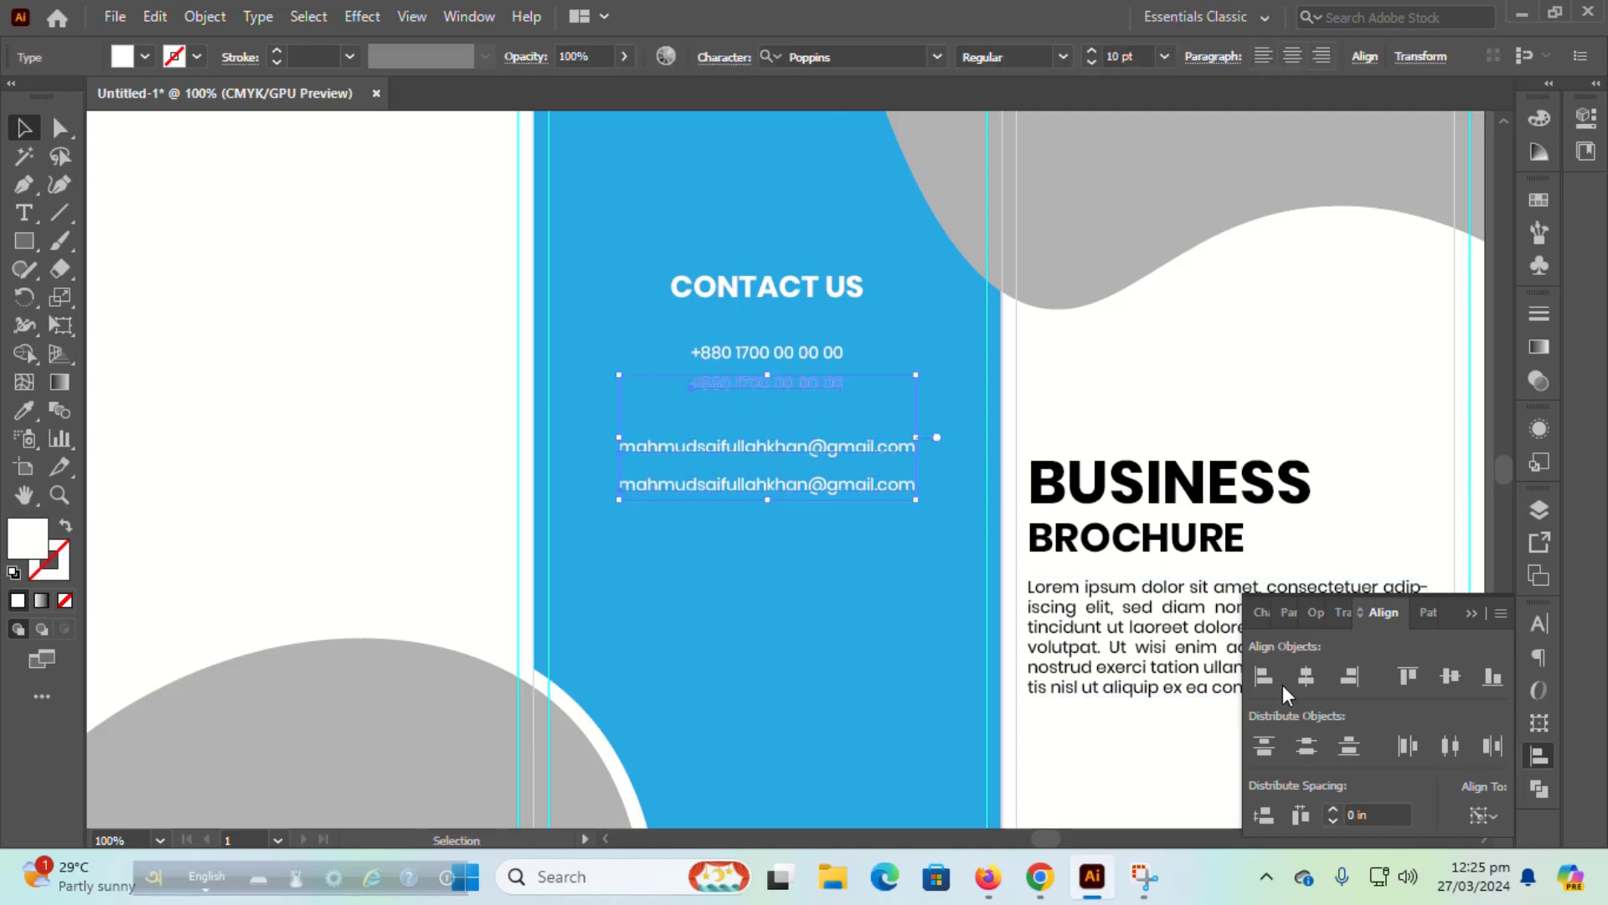
{"action": "left_click", "coordinate": [787, 586]}
{"action": "left_click", "coordinate": [1167, 406]}
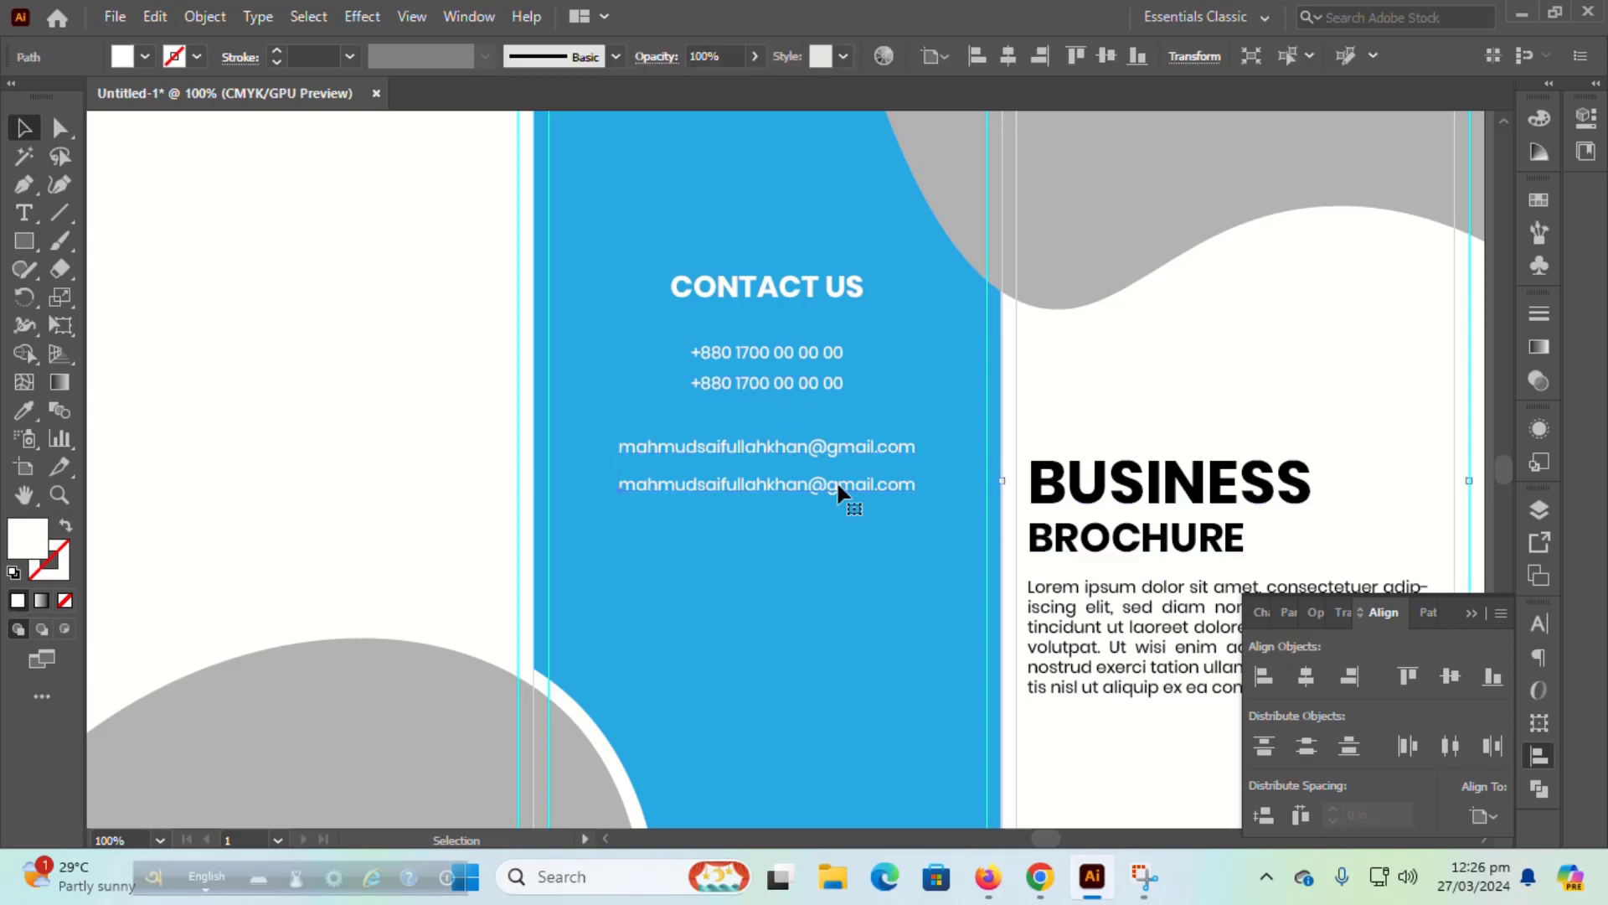
{"action": "left_click_drag", "start_coordinate": [837, 489], "coordinate": [814, 576]}
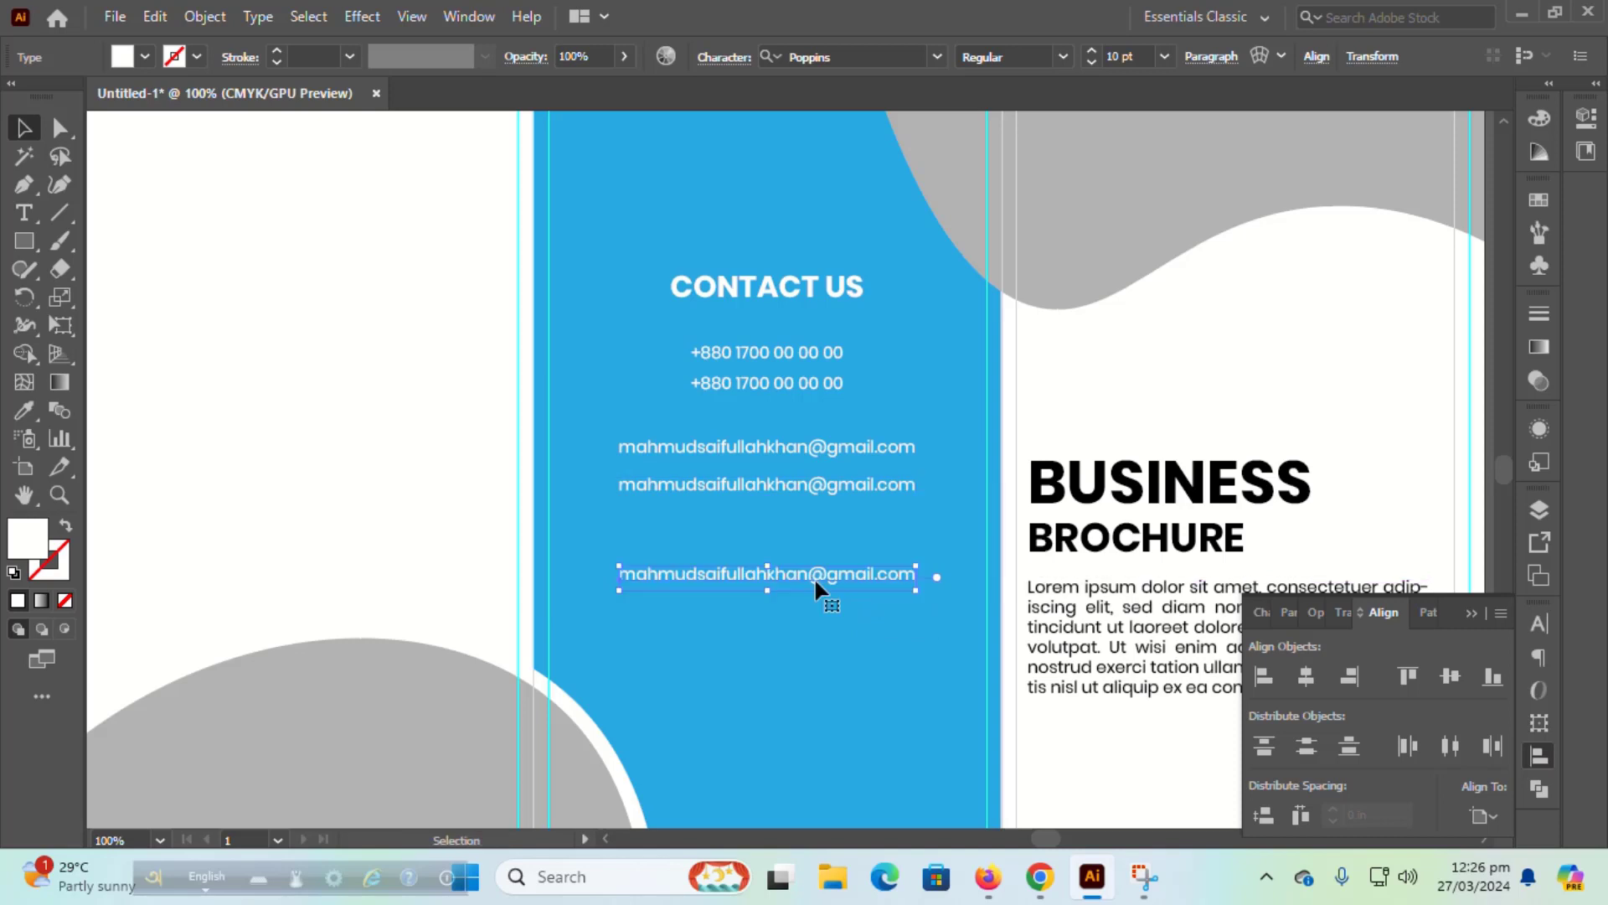
{"action": "double_click", "coordinate": [815, 576]}
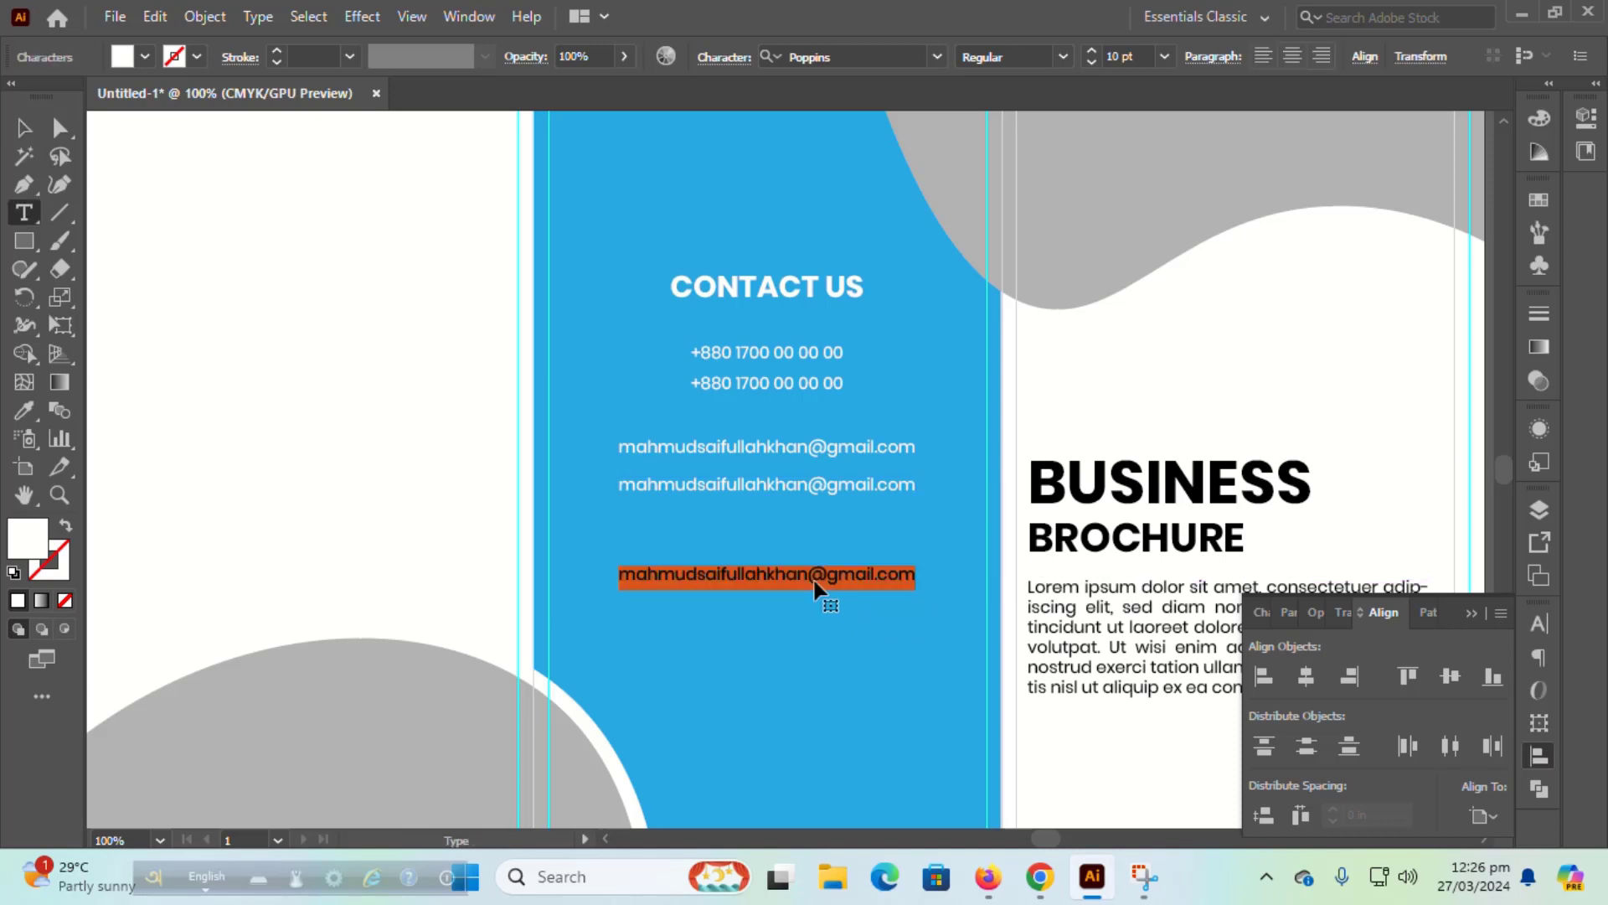
{"action": "type", "text": "www.web"}
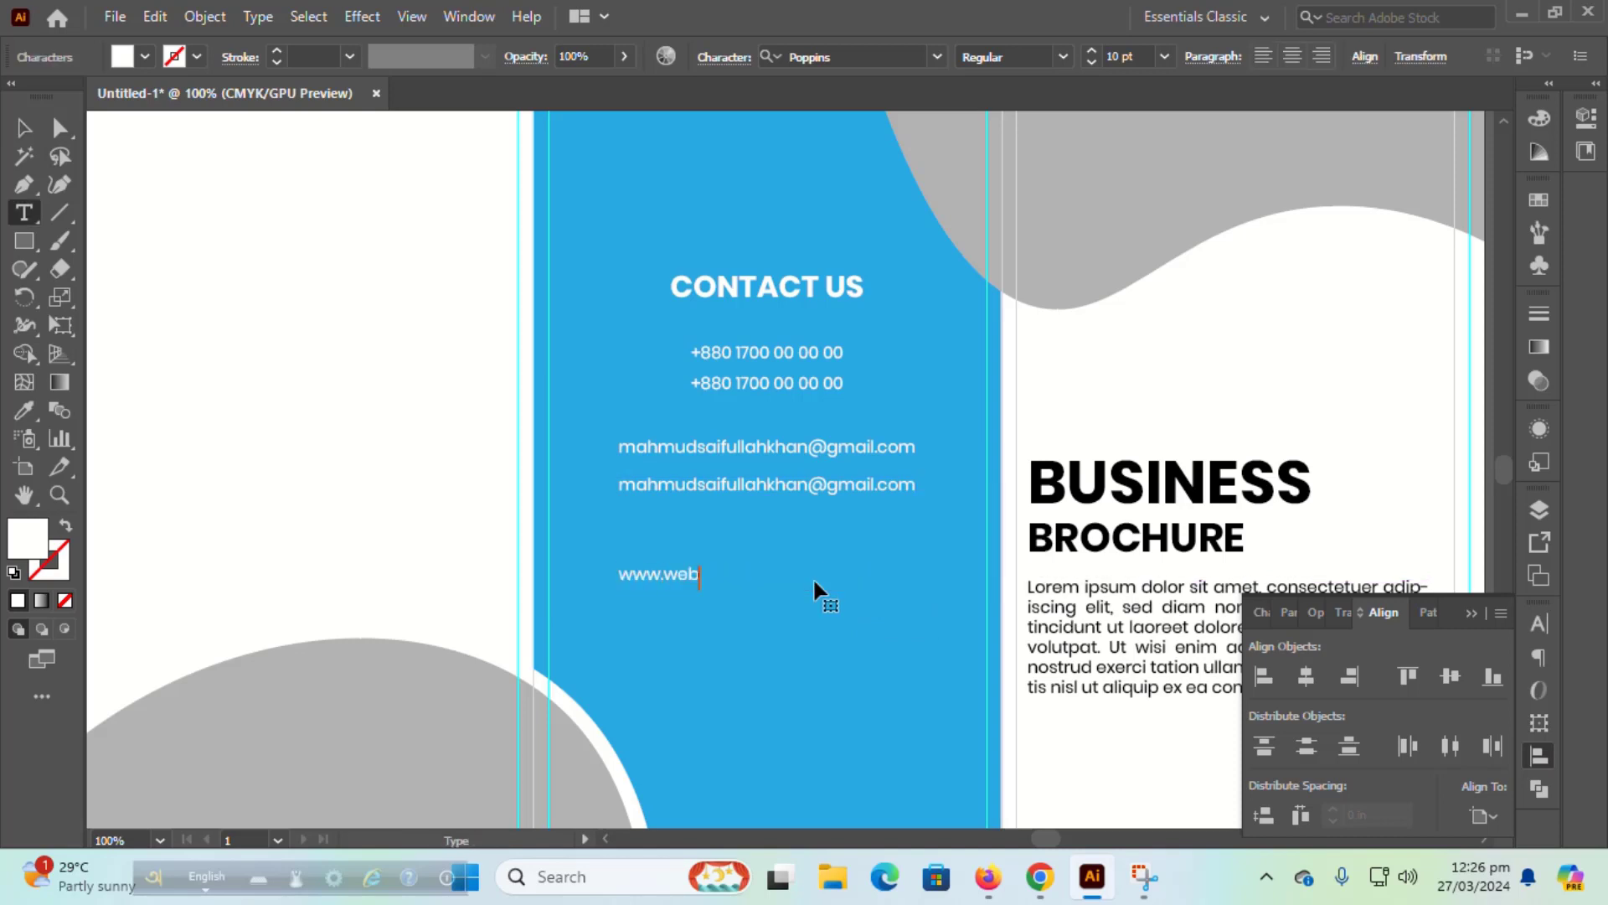
{"action": "type", "text": "siteyourname.com"}
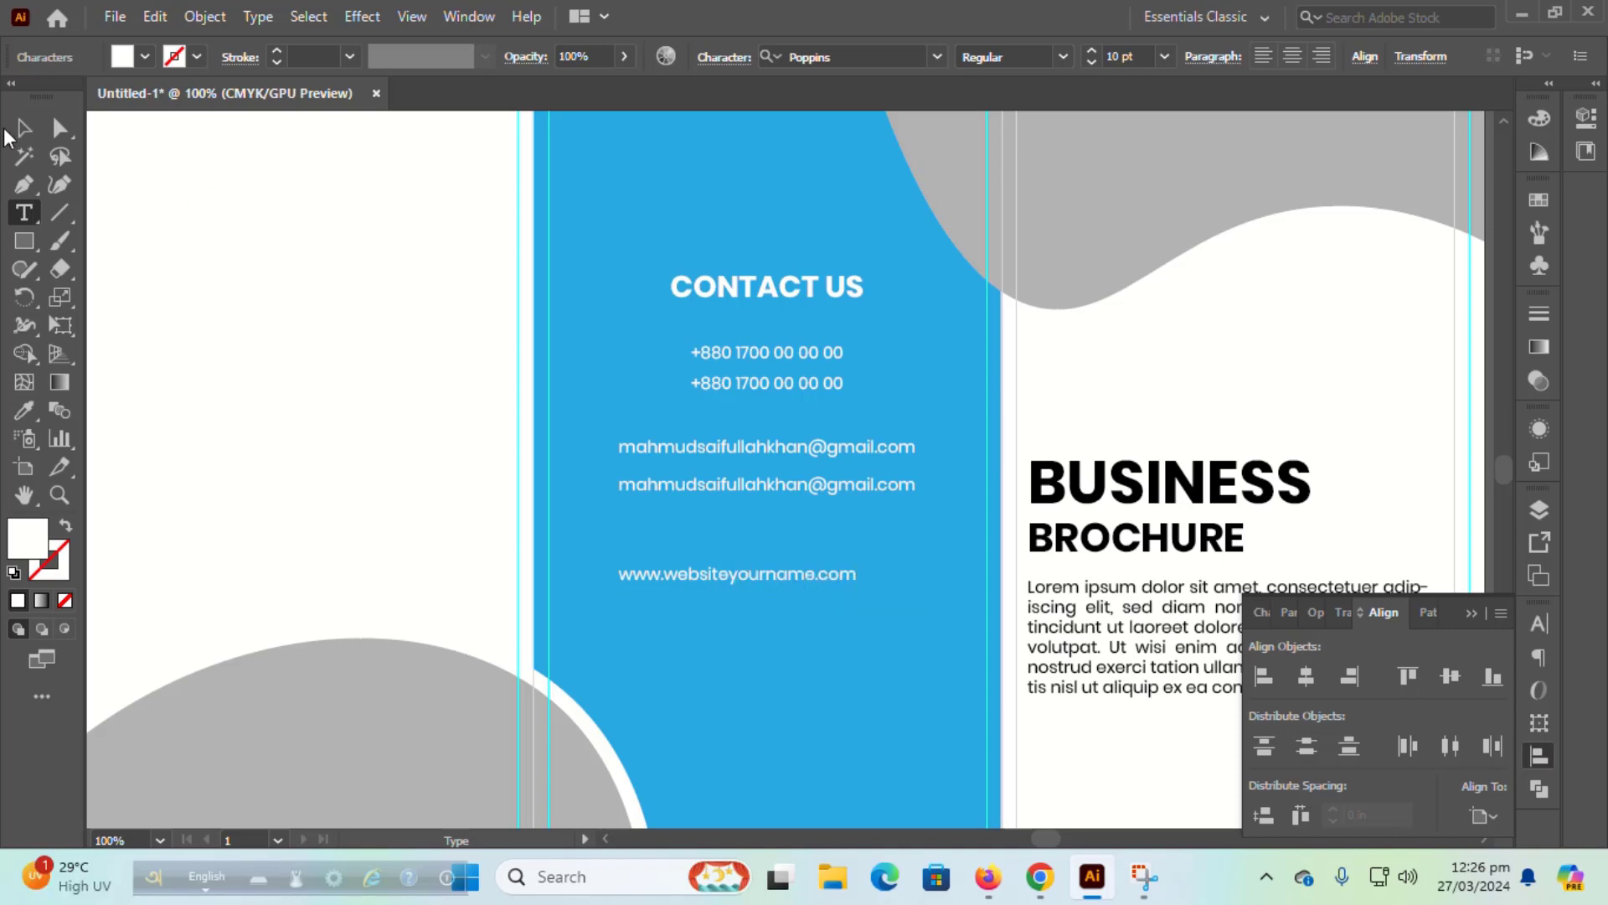
{"action": "key", "text": "Escape"}
Step: Centre the website line horizontally on the blue panel, using the panel as key object
{"action": "left_click", "coordinate": [771, 653], "text": "shift"}
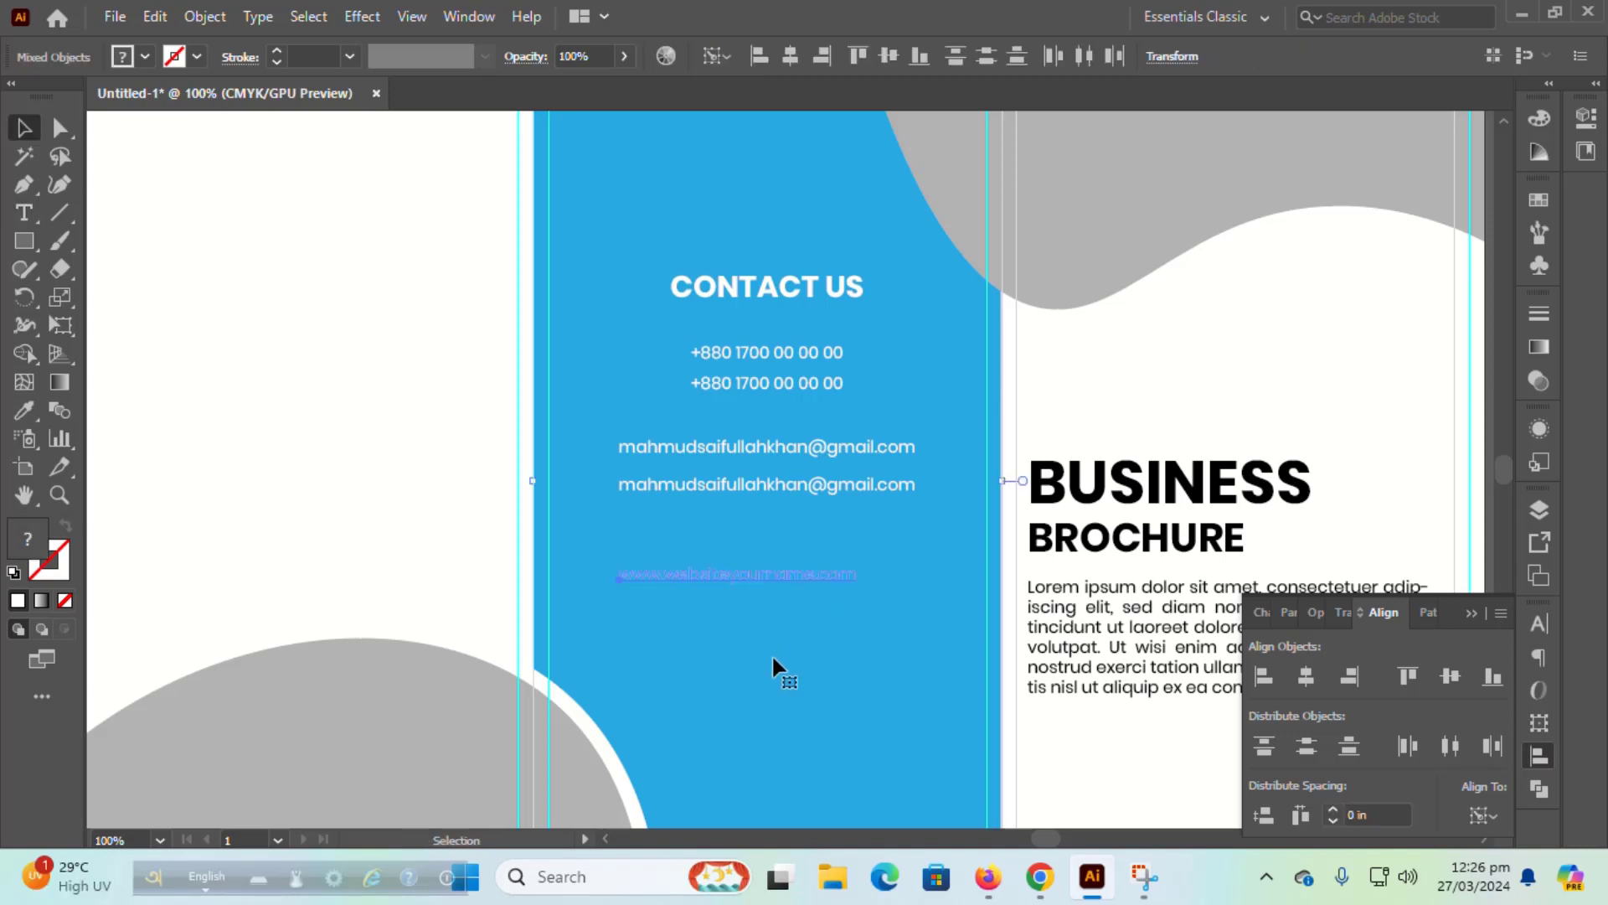
{"action": "left_click", "coordinate": [771, 654]}
{"action": "left_click", "coordinate": [1305, 677]}
{"action": "left_click", "coordinate": [1146, 409]}
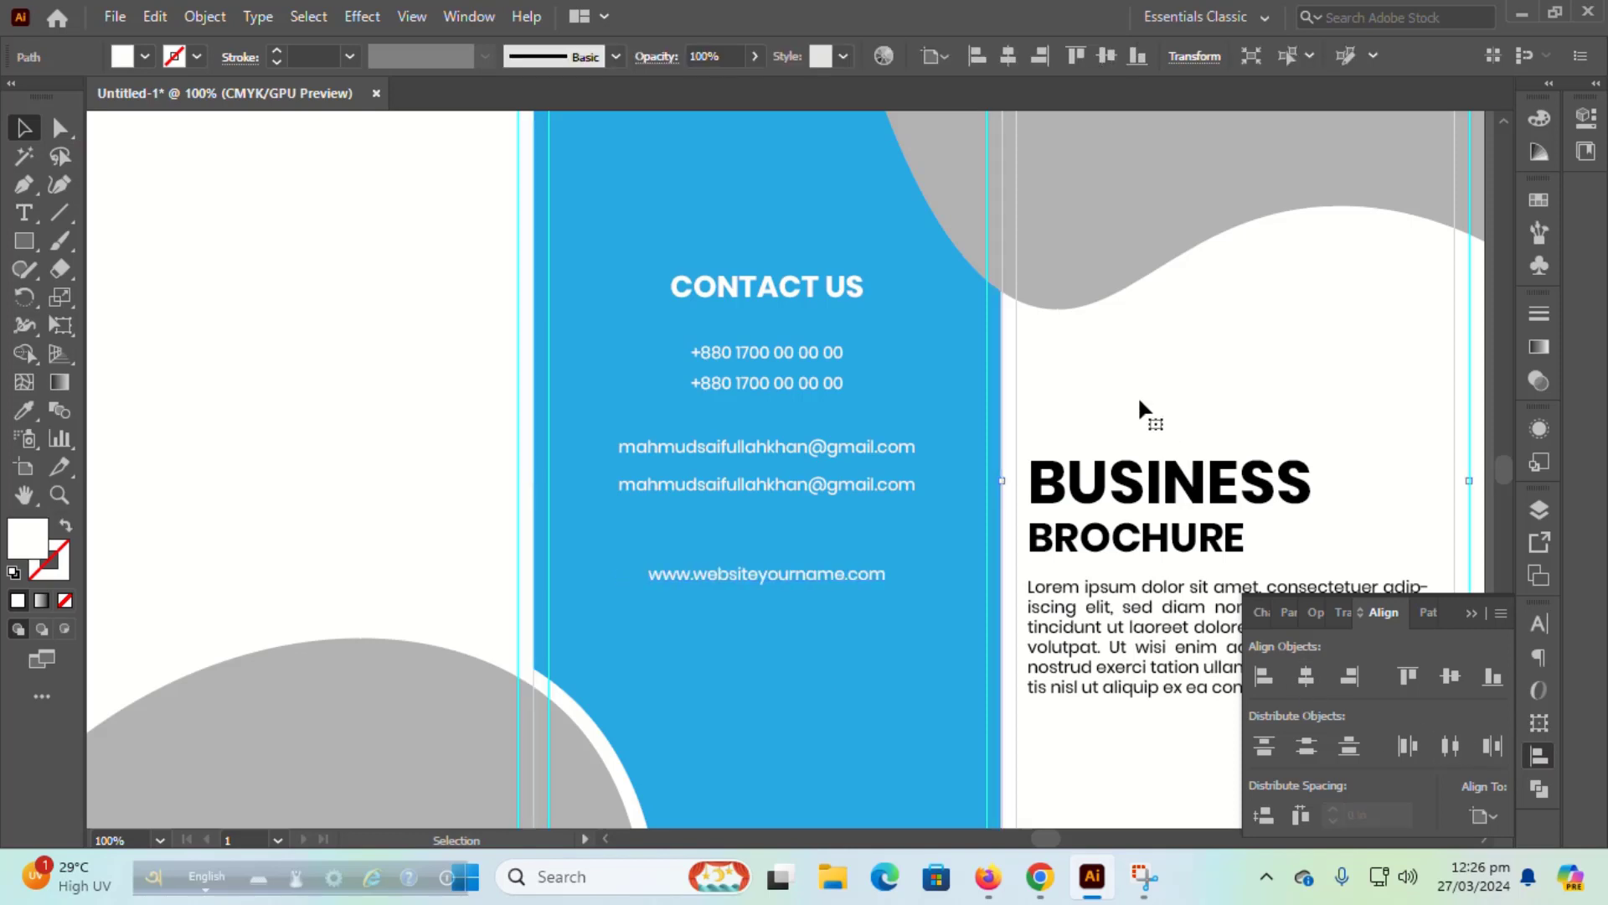
{"action": "scroll", "coordinate": [434, 495], "scroll_direction": "up", "scroll_amount": 2}
{"action": "scroll", "coordinate": [434, 495], "scroll_direction": "down", "scroll_amount": 3}
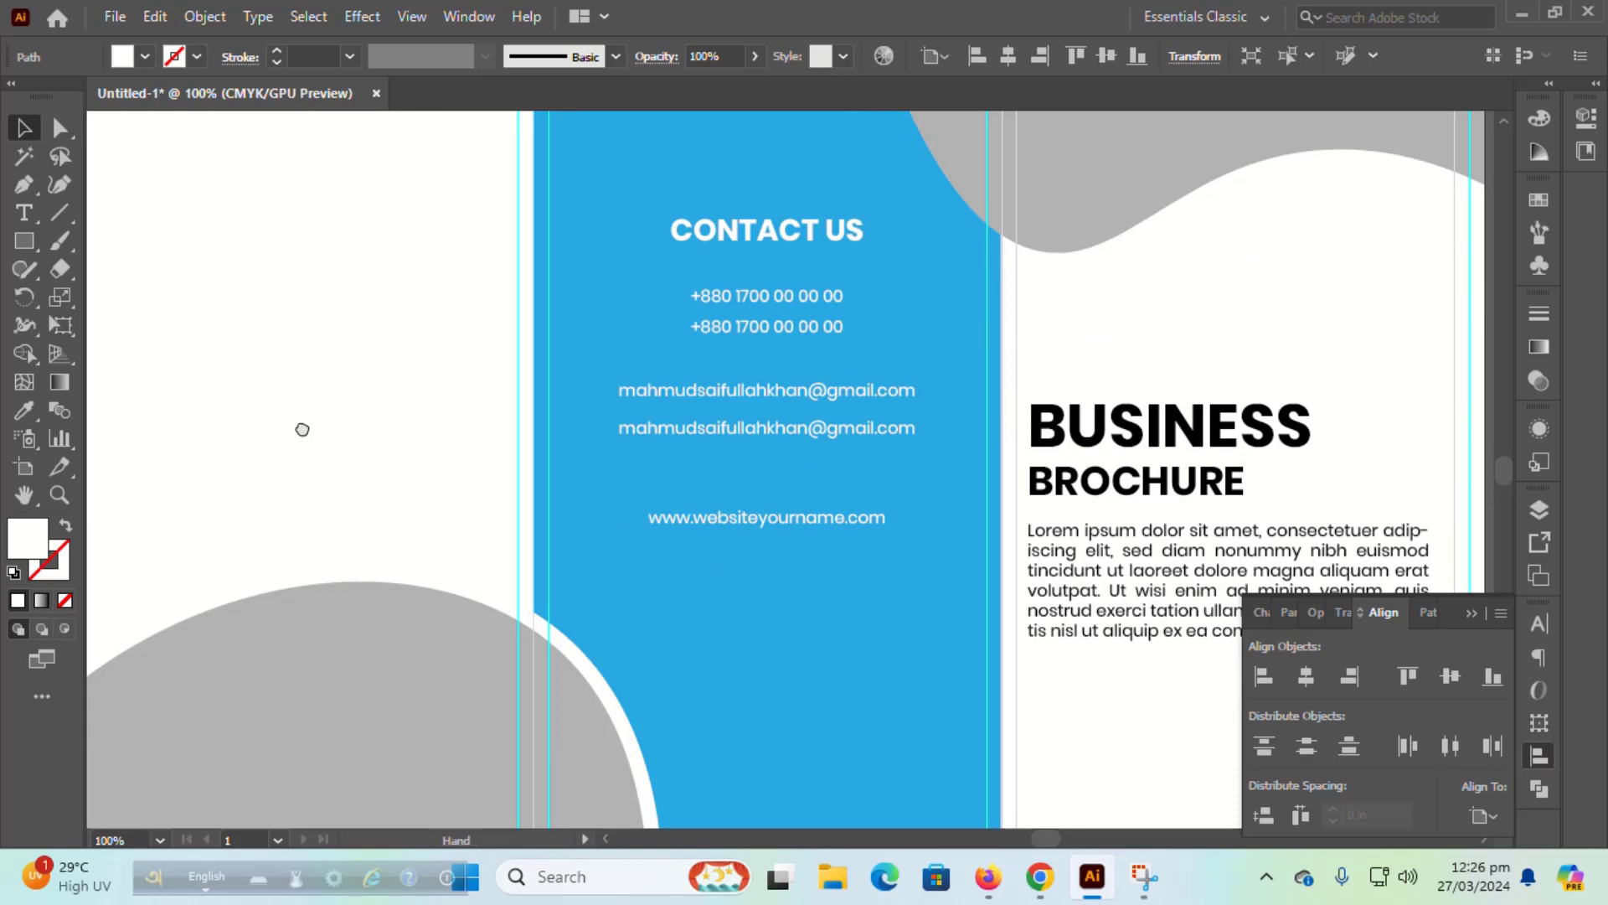
{"action": "left_click_drag", "start_coordinate": [299, 428], "coordinate": [632, 525]}
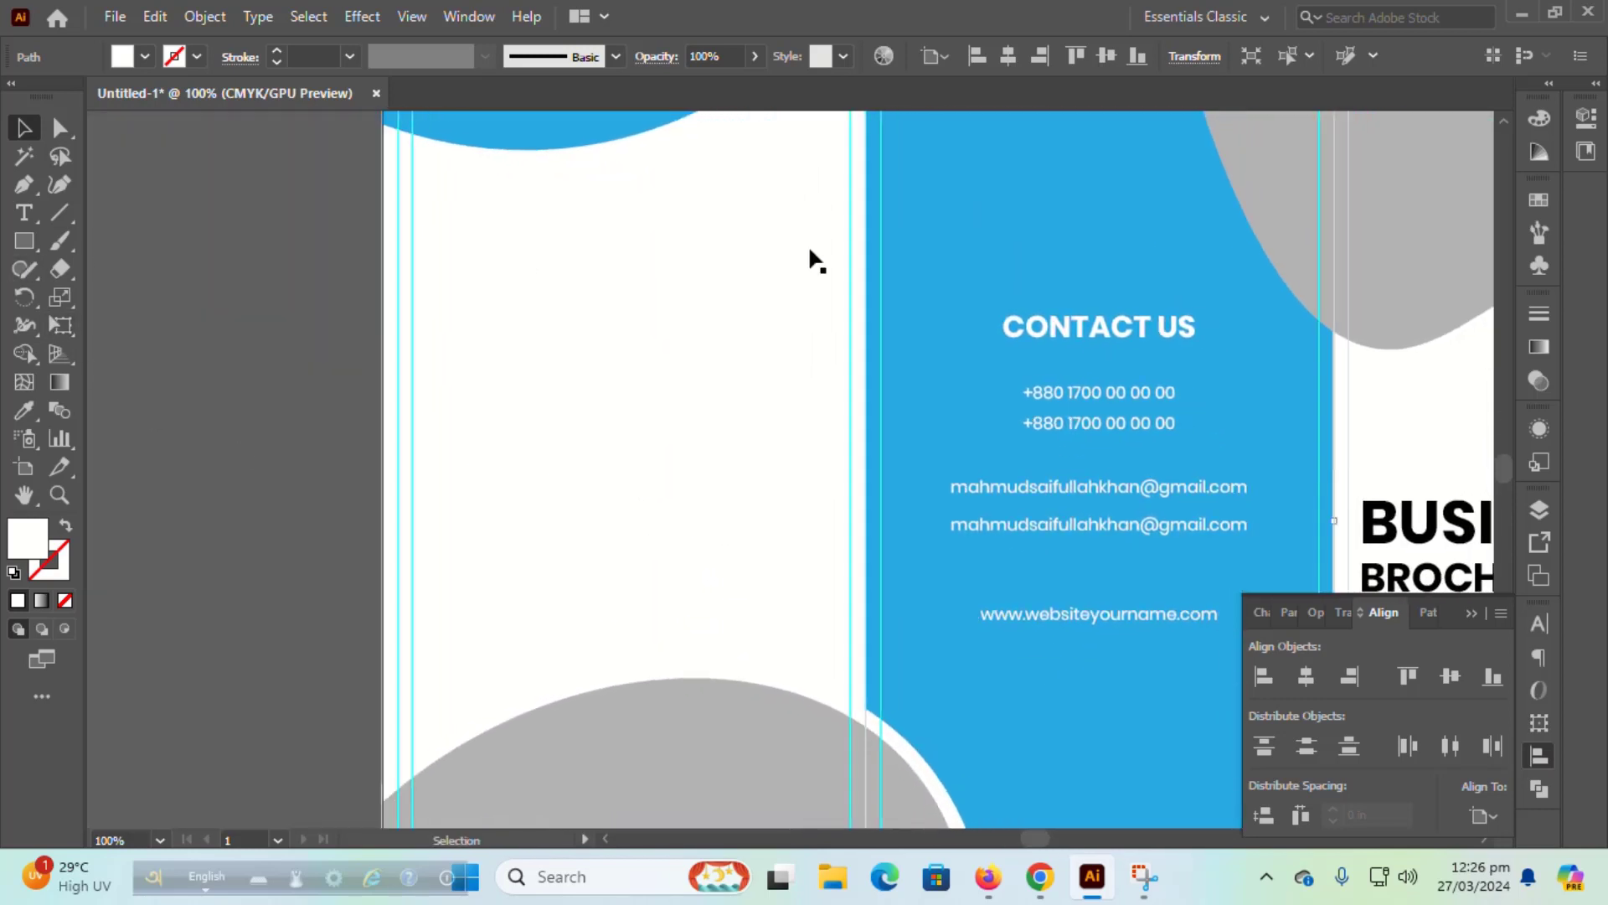
Step: Copy the CONTACT US heading onto the left panel and make it black
{"action": "left_click_drag", "start_coordinate": [1057, 317], "coordinate": [480, 316]}
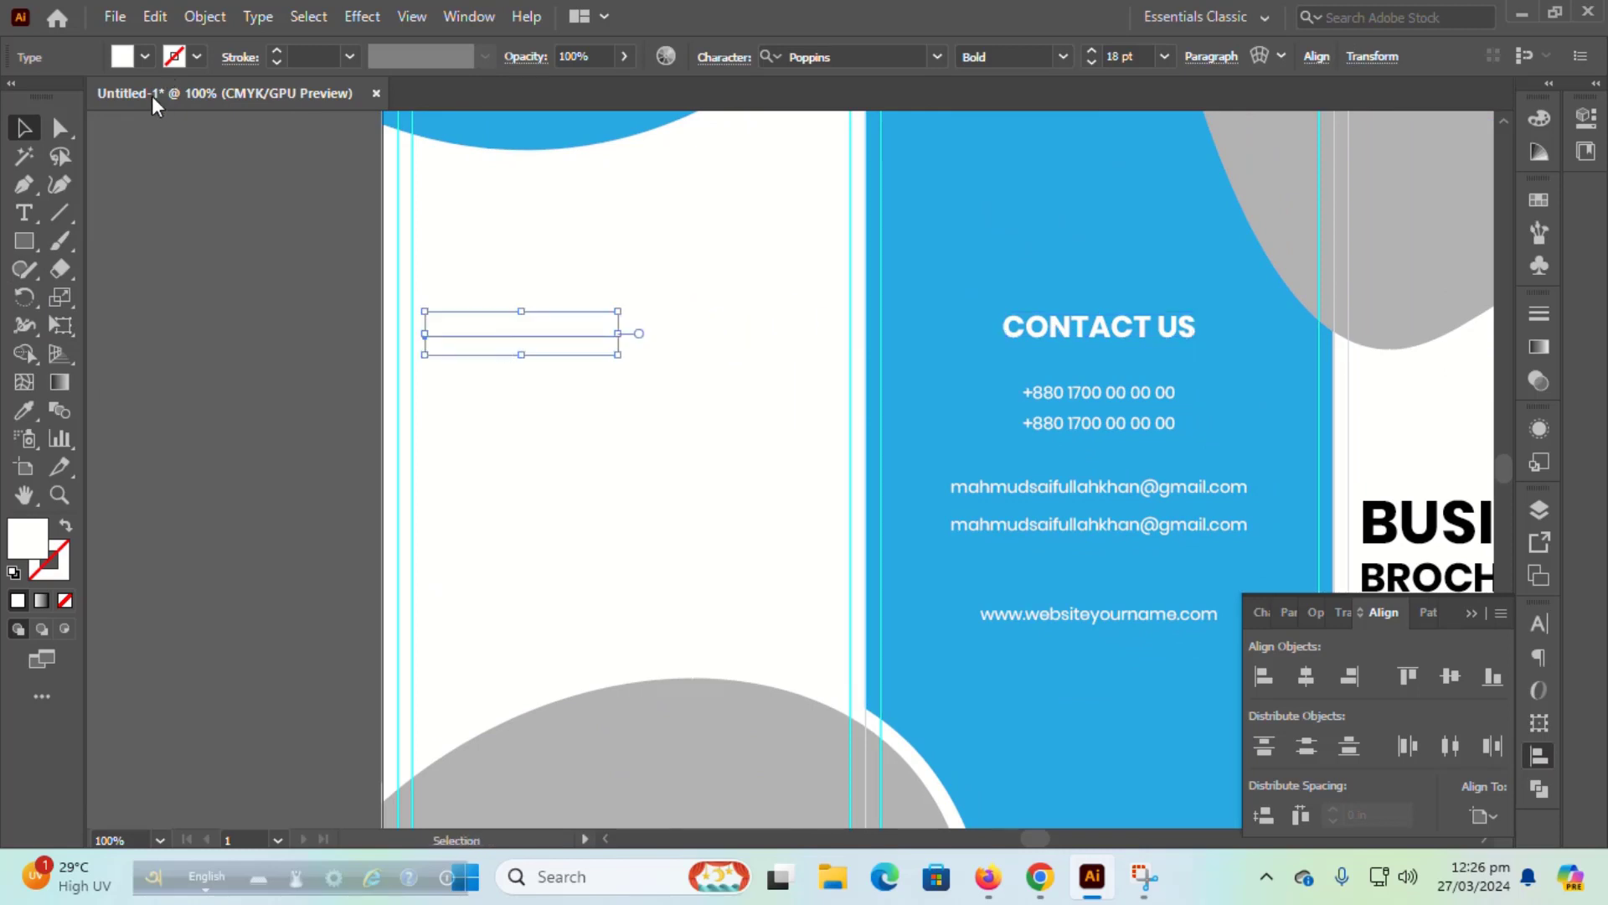
{"action": "left_click", "coordinate": [23, 419]}
{"action": "left_click", "coordinate": [23, 127]}
{"action": "left_click", "coordinate": [145, 56]}
{"action": "left_click", "coordinate": [65, 96]}
Step: Retype the copied heading as ABOUT US and move it higher up
{"action": "double_click", "coordinate": [491, 339]}
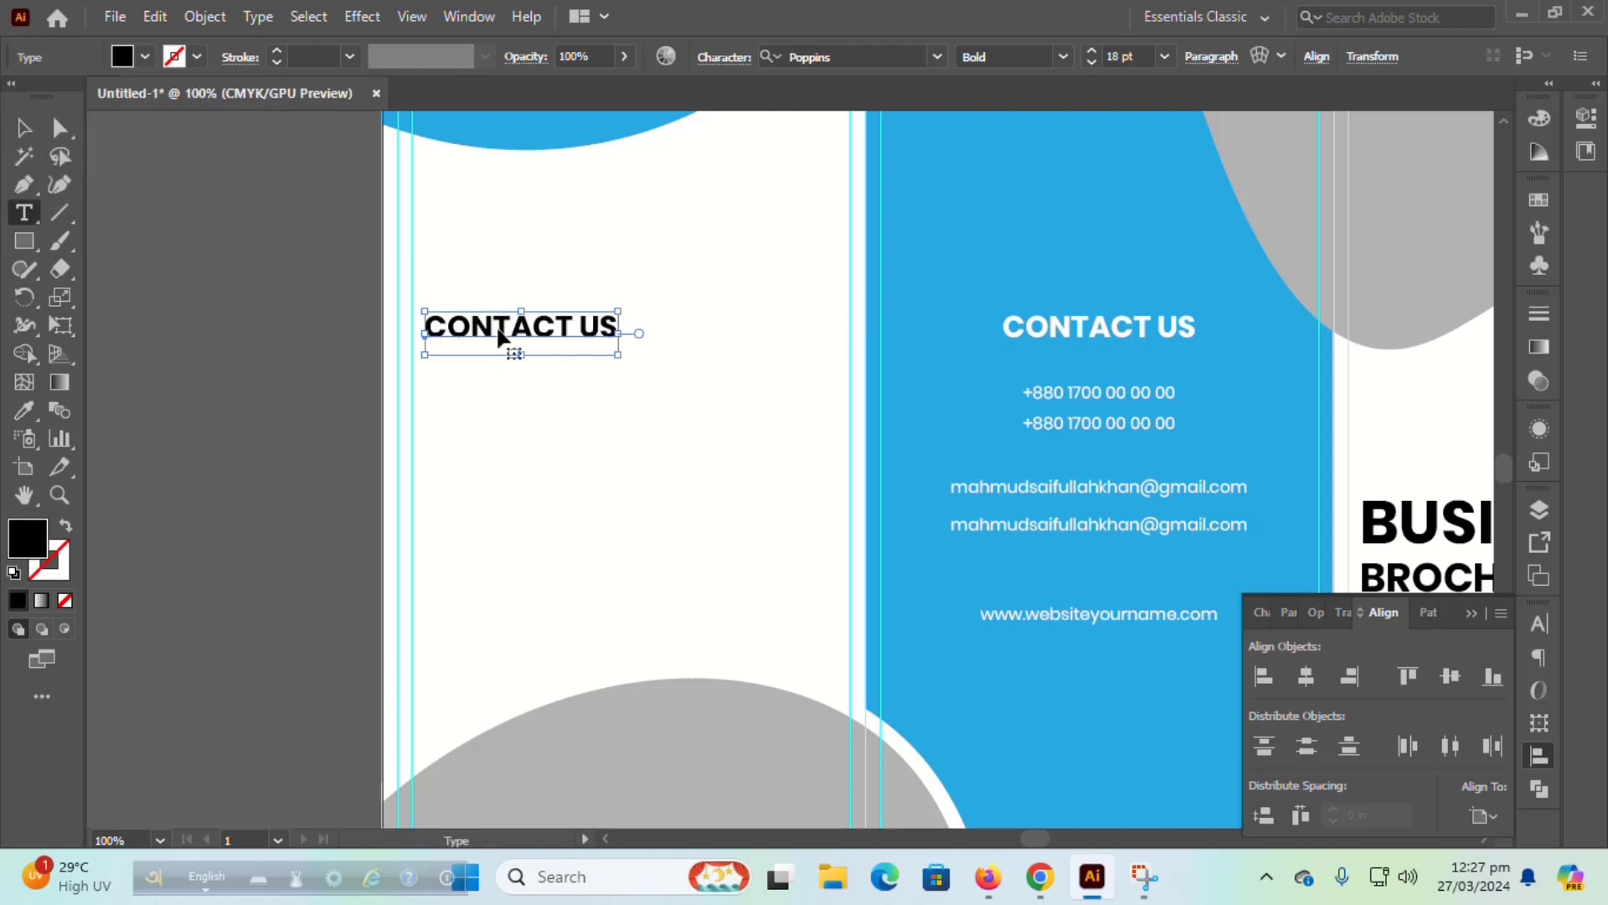
{"action": "key", "text": "ctrl+a"}
{"action": "type", "text": "AB"}
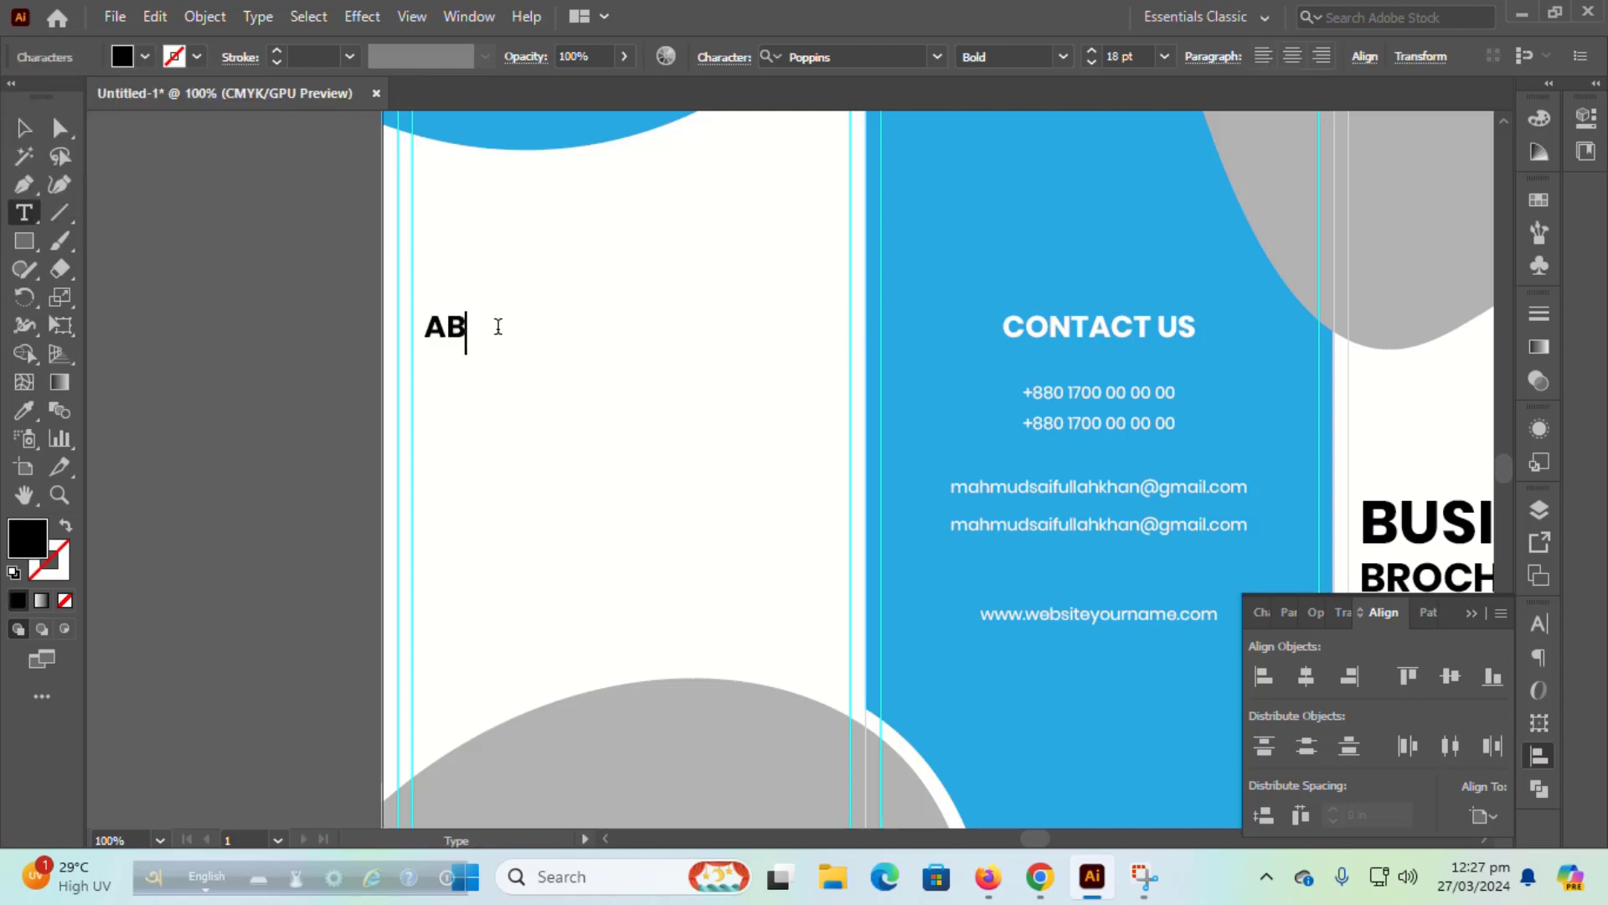
{"action": "type", "text": "OUT US"}
{"action": "left_click", "coordinate": [24, 127]}
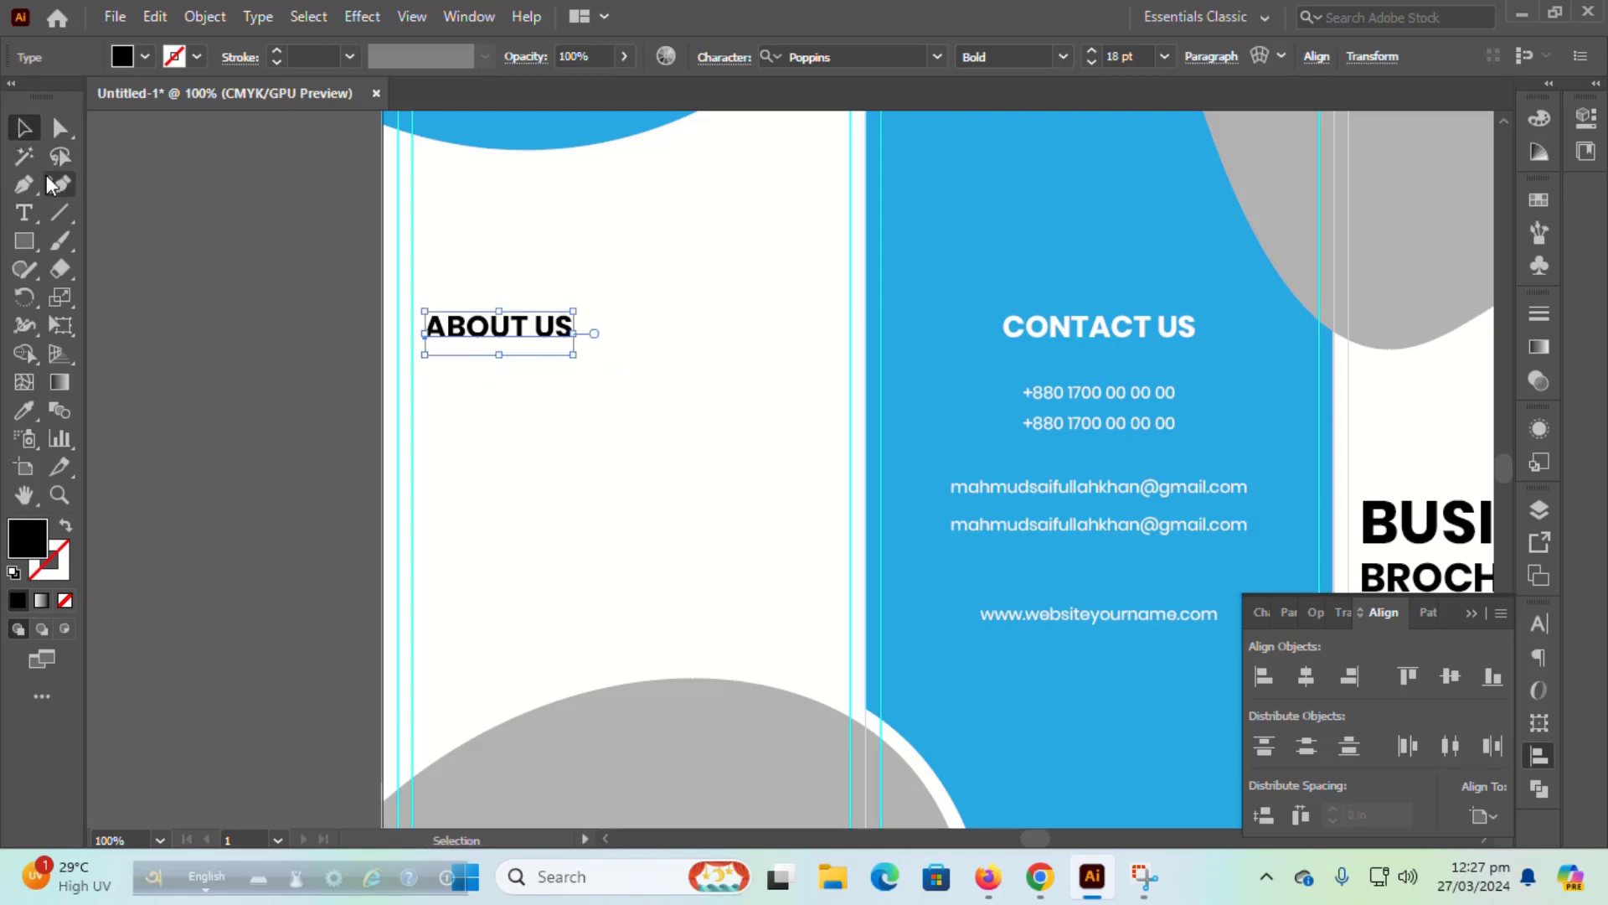
{"action": "left_click_drag", "start_coordinate": [482, 327], "coordinate": [479, 250]}
{"action": "left_click", "coordinate": [270, 348]}
Step: Draw a Lorem ipsum placeholder text area below the ABOUT US heading
{"action": "left_click", "coordinate": [24, 213]}
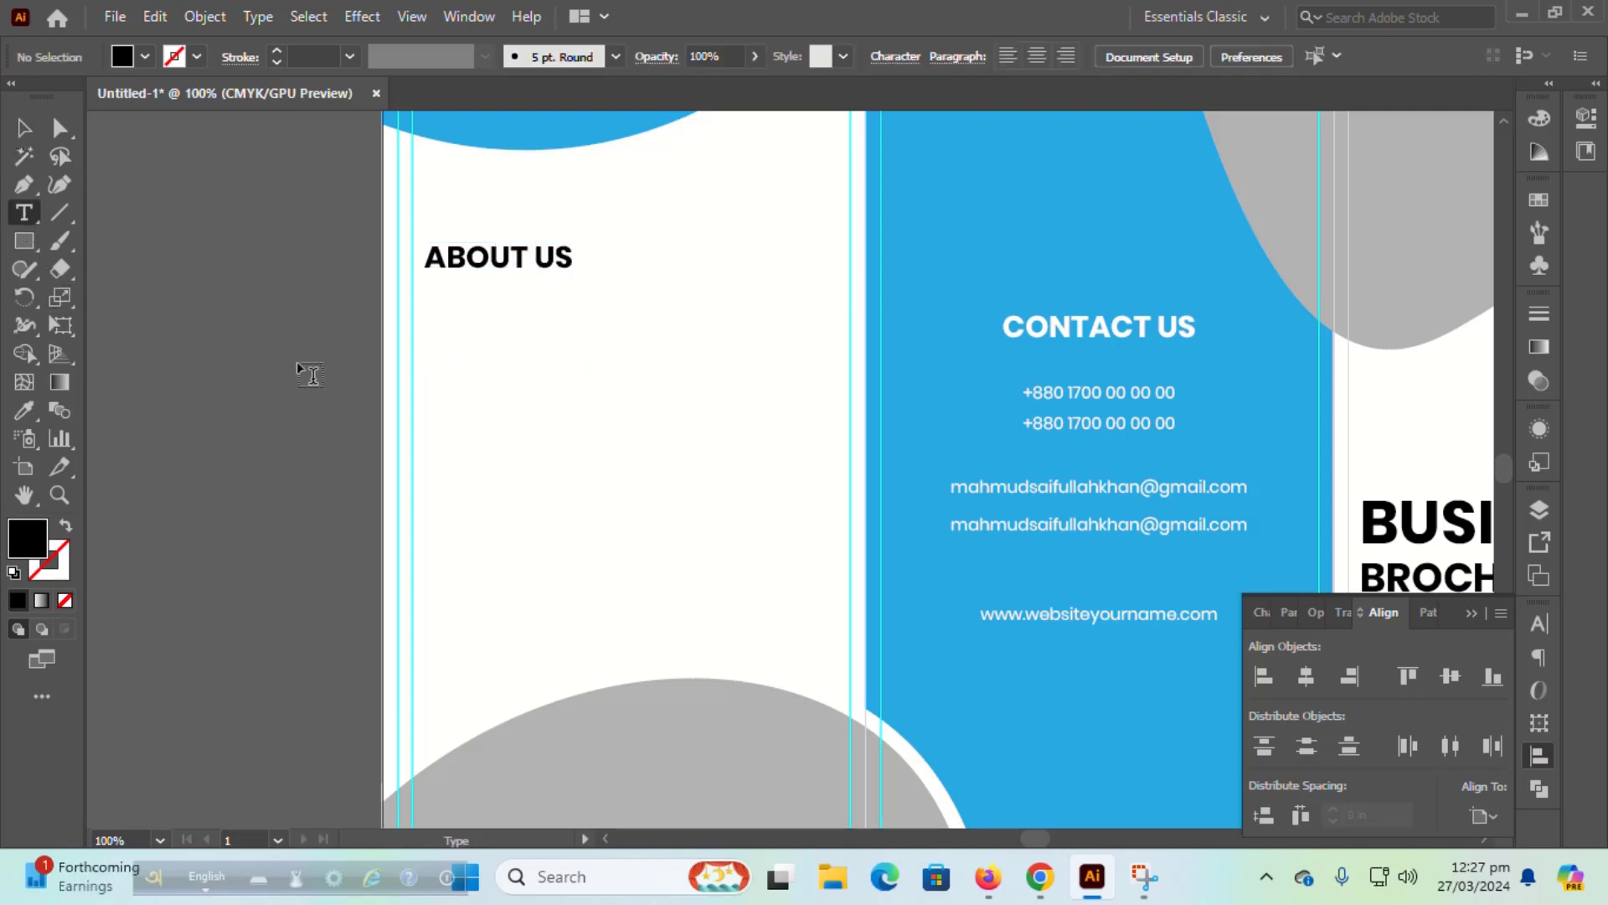
{"action": "left_click", "coordinate": [1540, 755]}
{"action": "left_click", "coordinate": [1543, 630]}
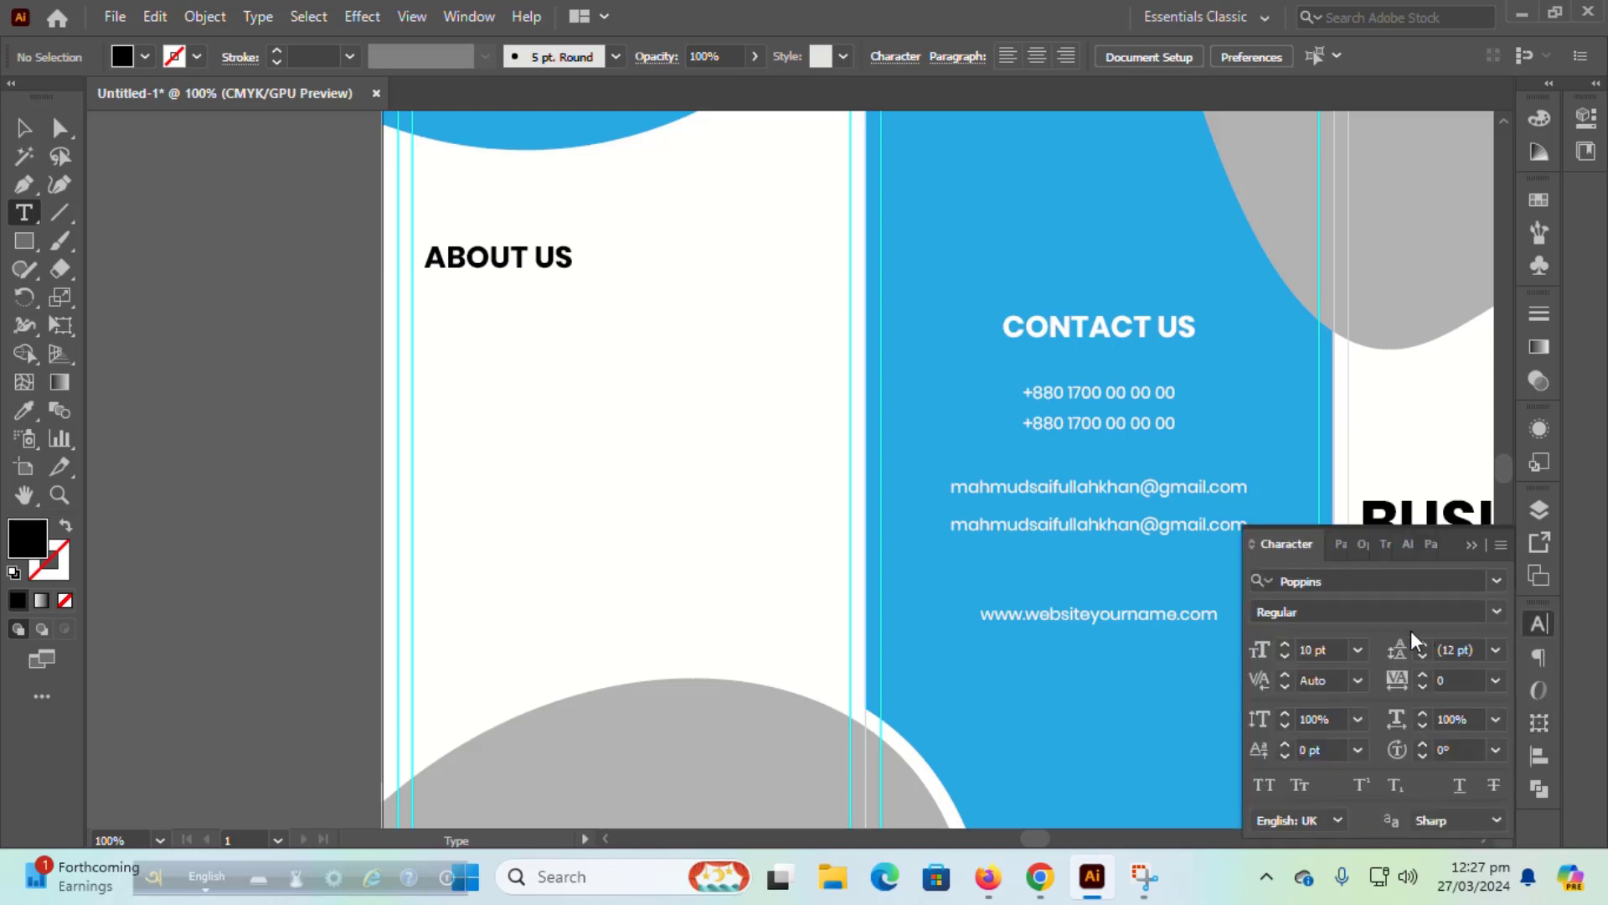
{"action": "left_click_drag", "start_coordinate": [430, 293], "coordinate": [831, 442]}
{"action": "left_click", "coordinate": [23, 128]}
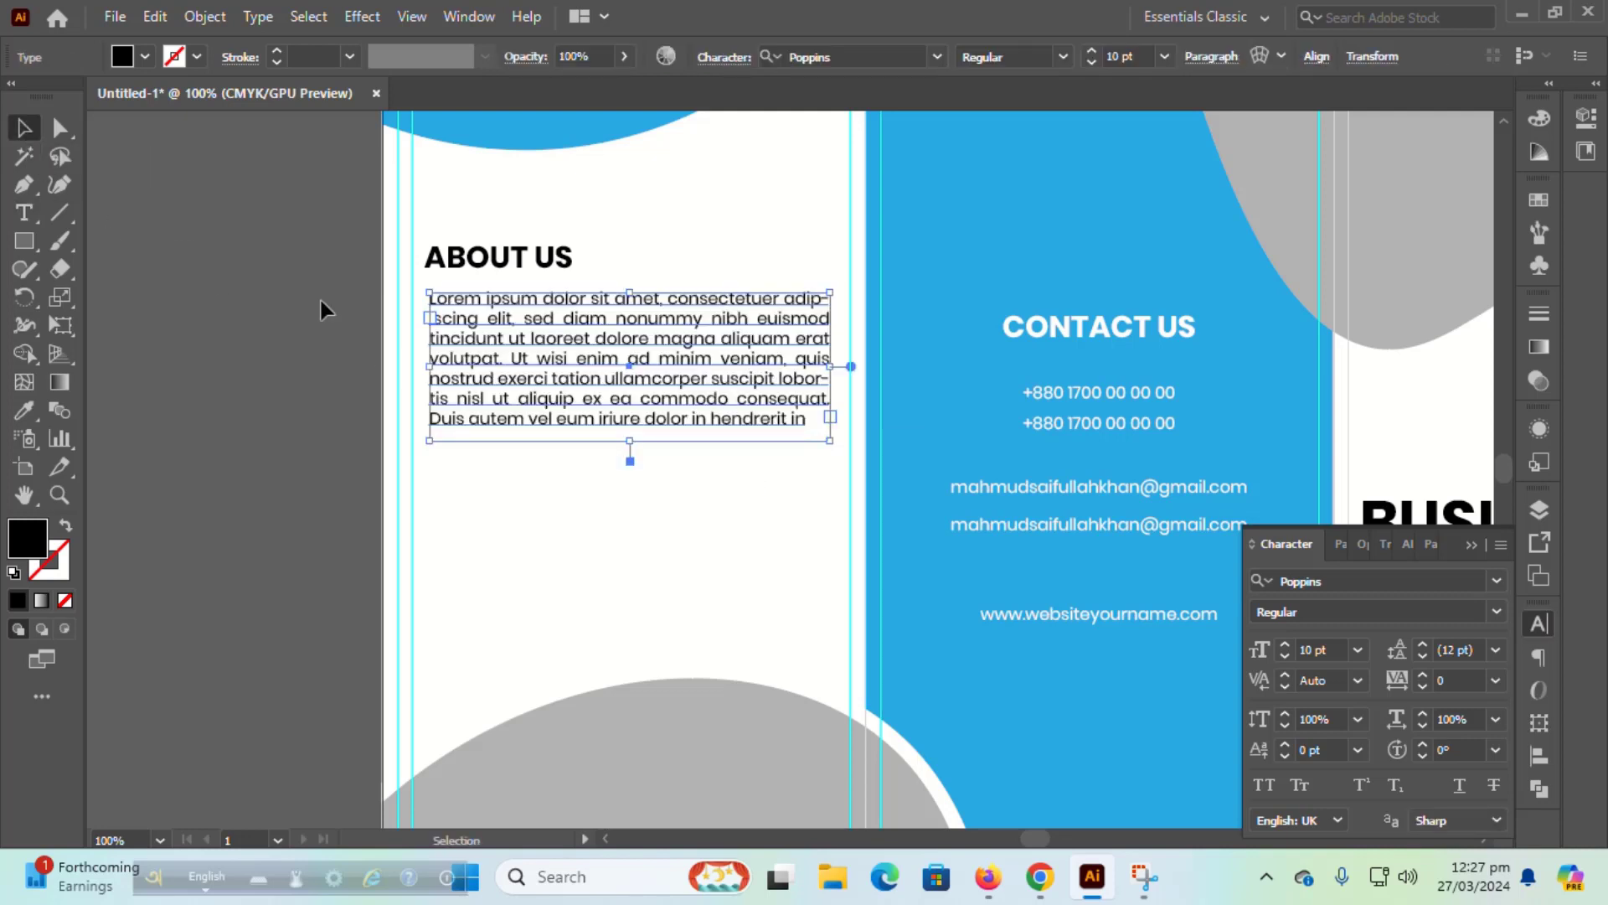
Step: Left-align the paragraph with the ABOUT US heading and place a copy below it
{"action": "left_click", "coordinate": [469, 270], "text": "shift"}
{"action": "left_click", "coordinate": [1539, 755]}
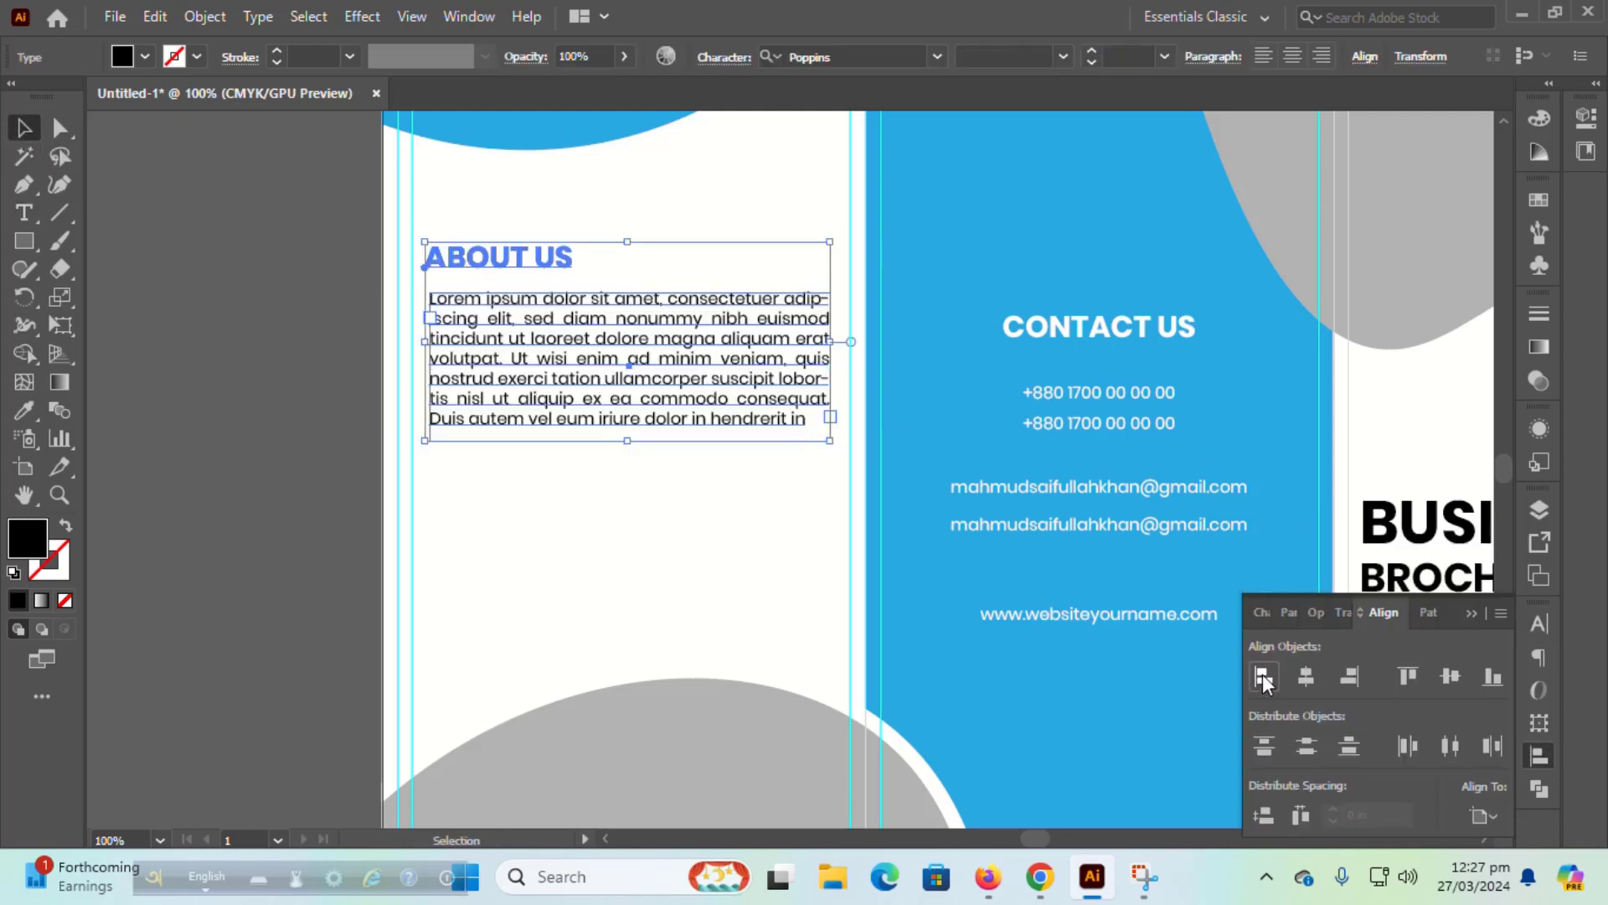
{"action": "left_click", "coordinate": [1263, 676]}
{"action": "left_click", "coordinate": [306, 457]}
{"action": "left_click_drag", "start_coordinate": [557, 381], "coordinate": [555, 549]}
{"action": "left_click", "coordinate": [228, 519]}
Step: Duplicate the brochure artboard into a second artboard below the original
{"action": "scroll", "coordinate": [913, 413], "scroll_direction": "down", "scroll_amount": 4}
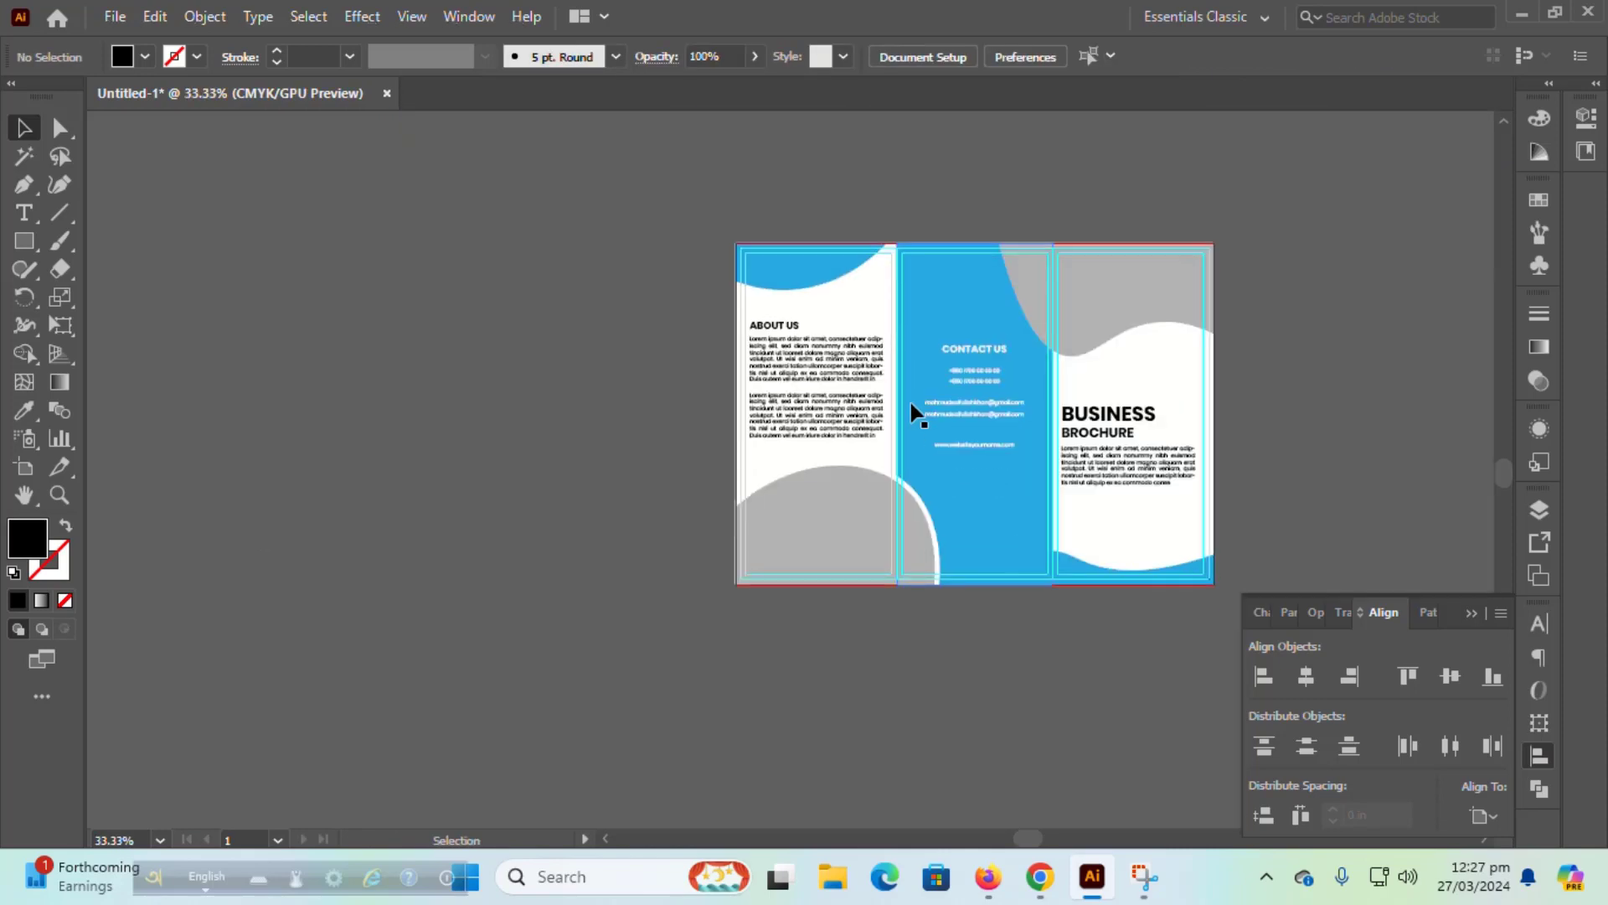
{"action": "scroll", "coordinate": [913, 413], "scroll_direction": "down", "scroll_amount": 2}
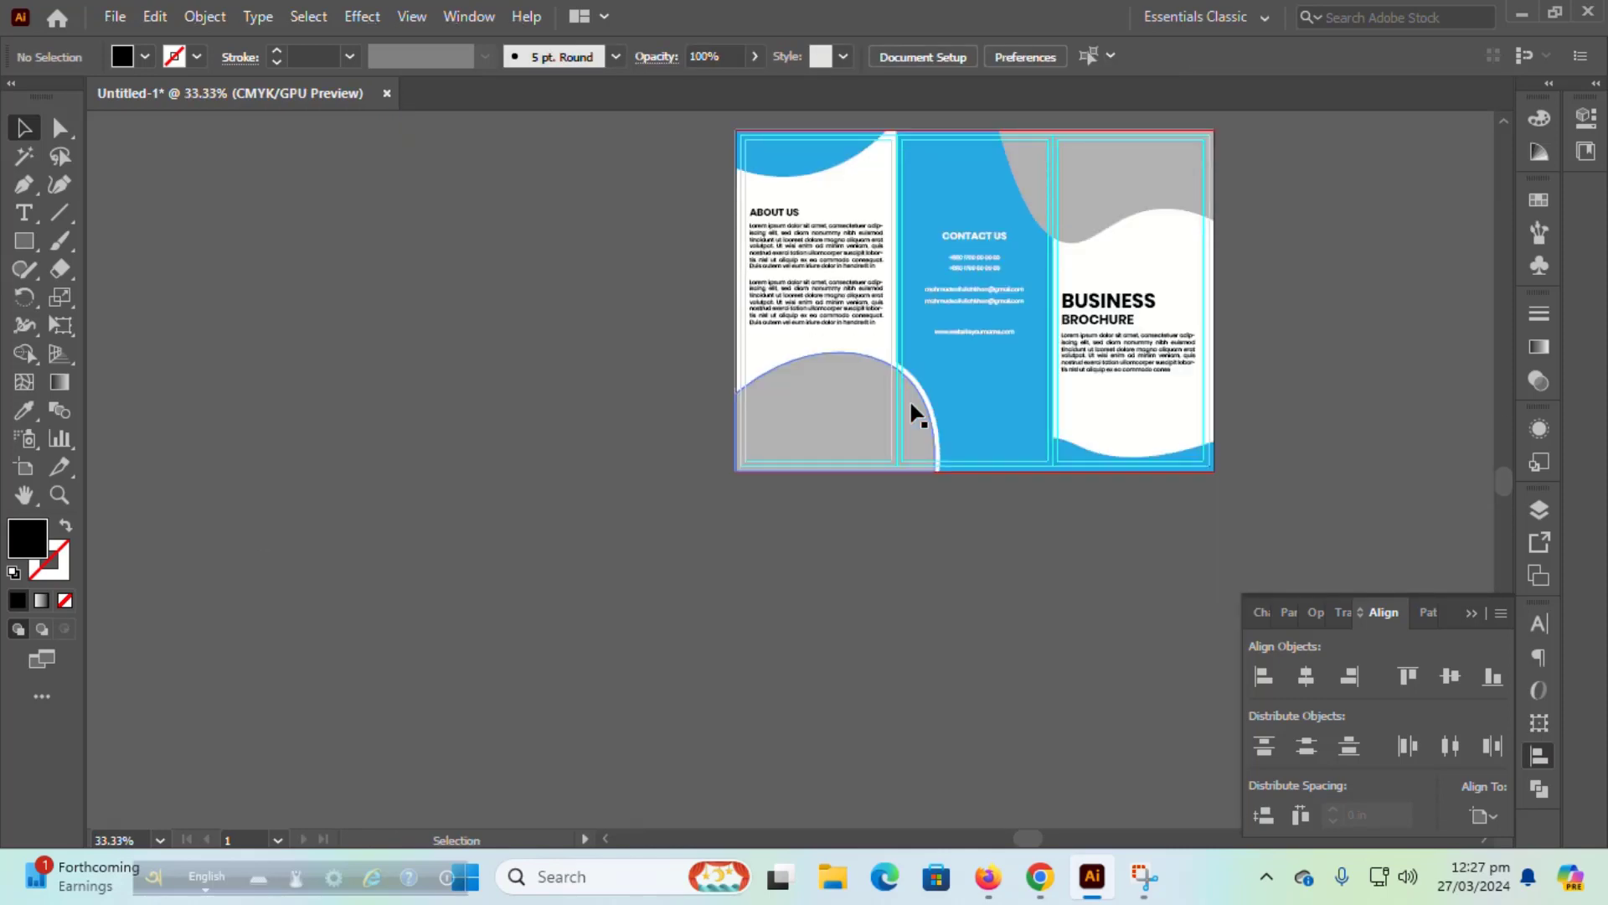
{"action": "scroll", "coordinate": [1016, 402], "scroll_direction": "up", "scroll_amount": 1}
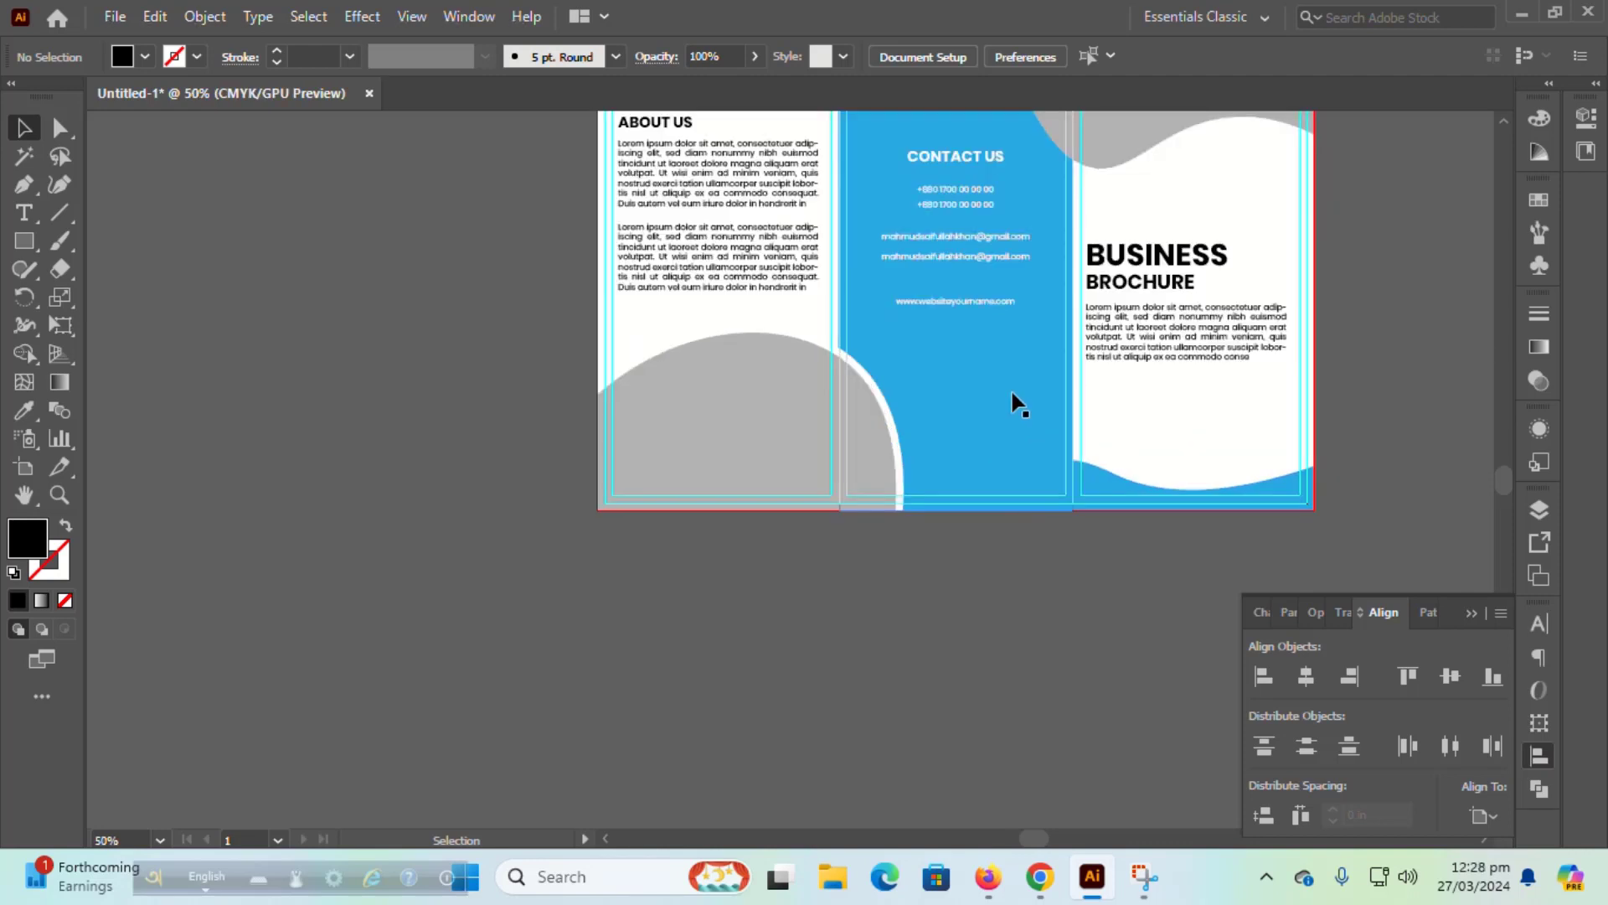
{"action": "scroll", "coordinate": [1017, 403], "scroll_direction": "up", "scroll_amount": 2}
{"action": "scroll", "coordinate": [1016, 402], "scroll_direction": "down", "scroll_amount": 1}
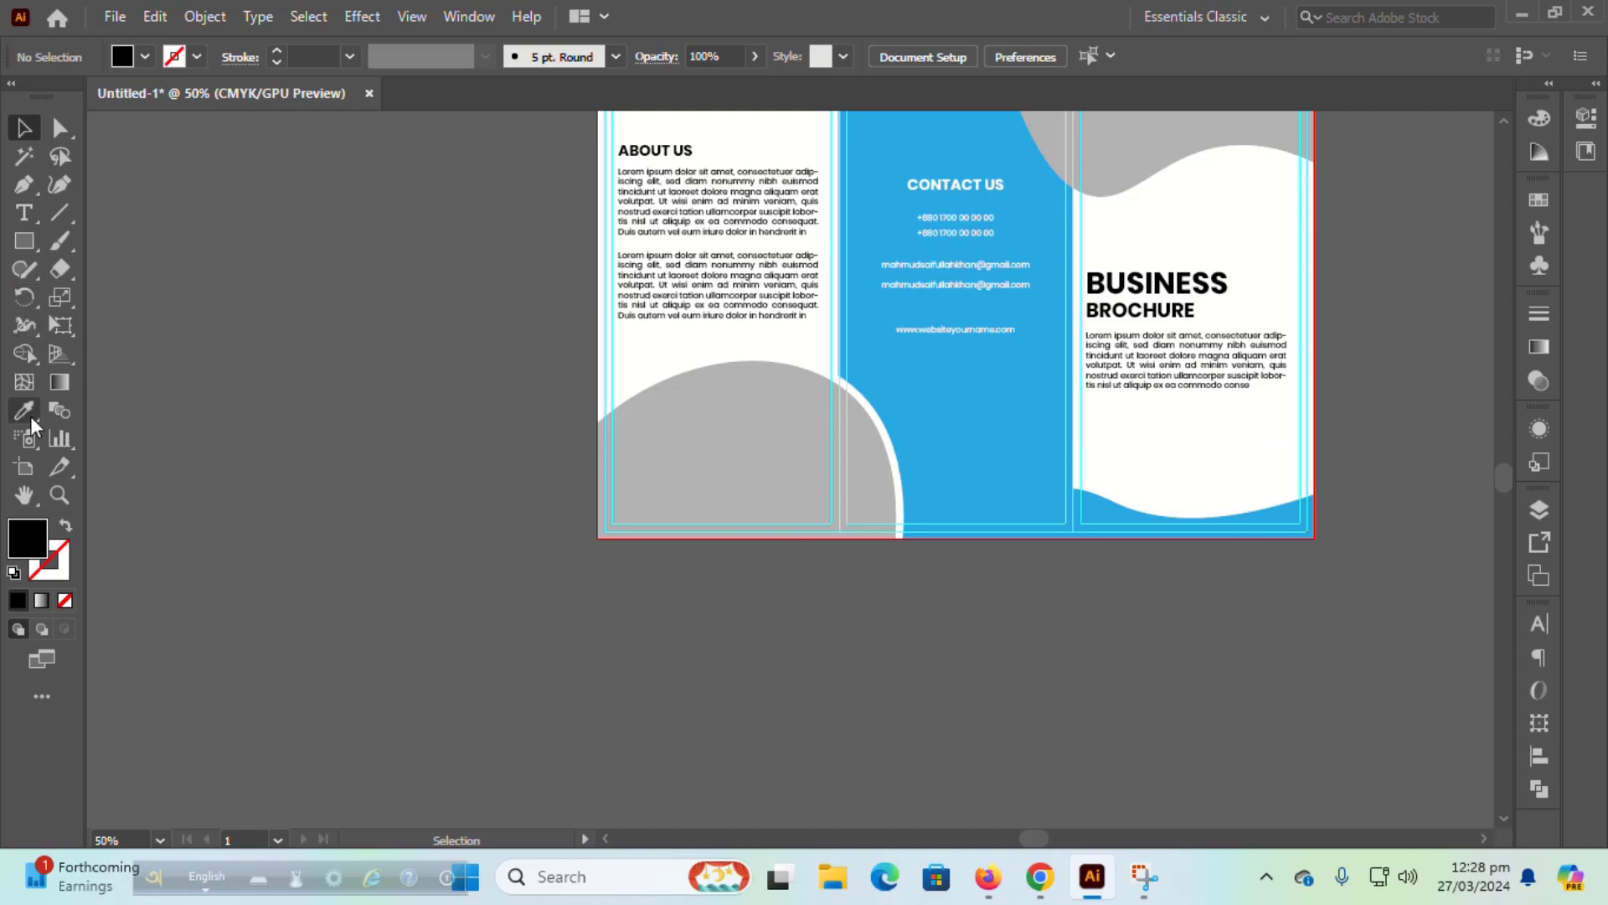
{"action": "left_click", "coordinate": [23, 467]}
{"action": "left_click_drag", "start_coordinate": [991, 430], "coordinate": [969, 674]}
{"action": "key", "text": "ctrl+z"}
{"action": "key", "text": "ctrl+z"}
{"action": "key", "text": "ctrl+z"}
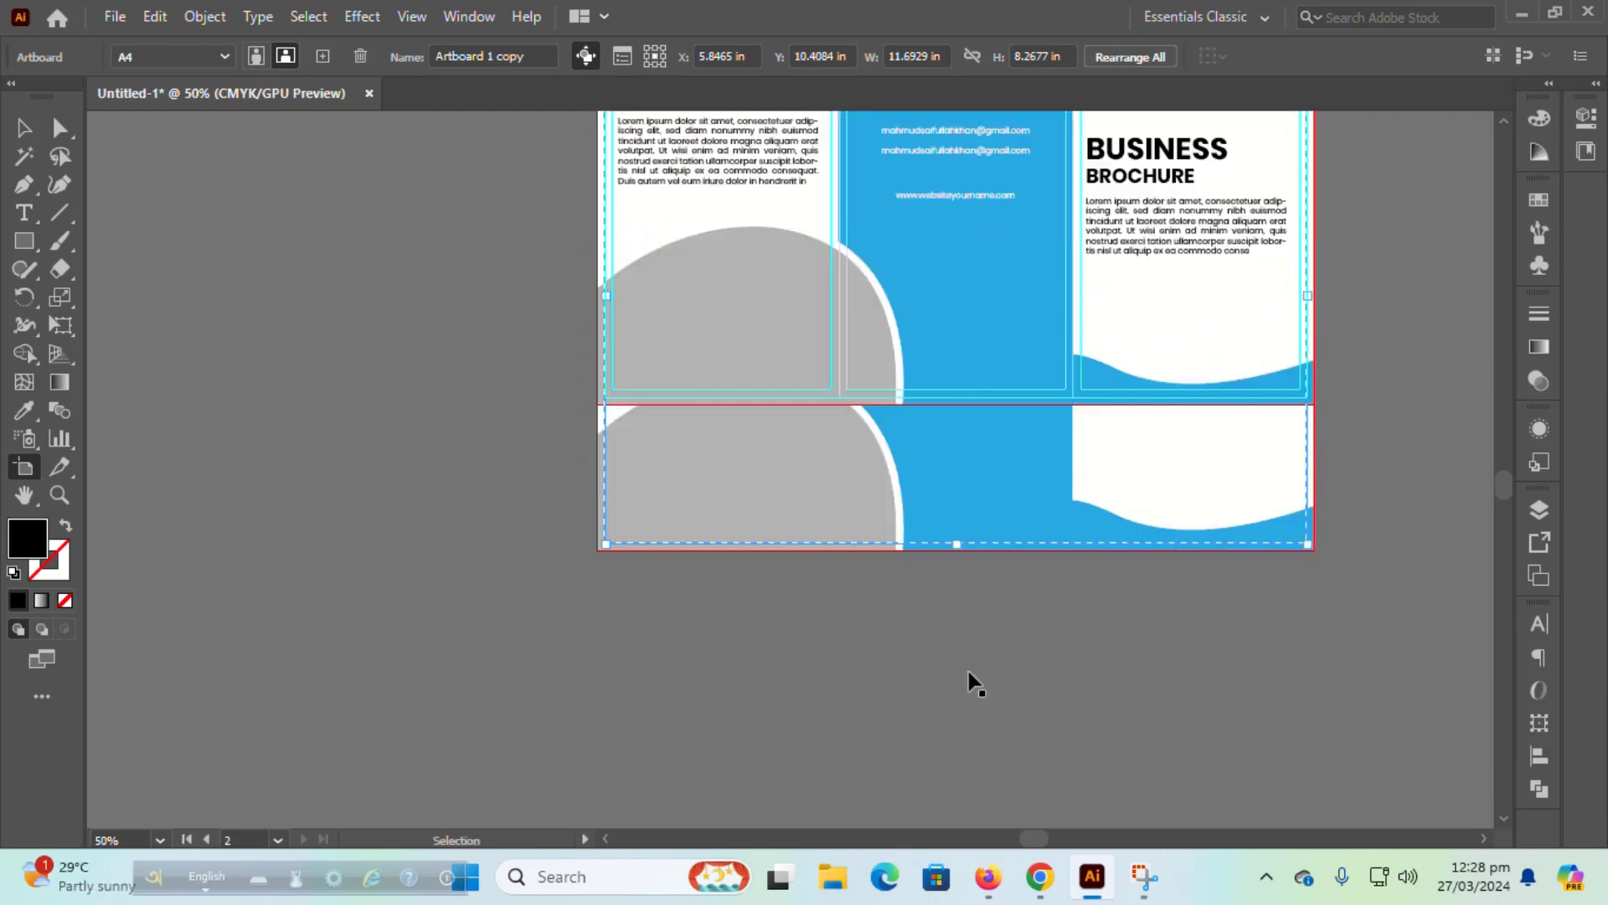
{"action": "scroll", "coordinate": [987, 503], "scroll_direction": "down", "scroll_amount": 1}
{"action": "left_click_drag", "start_coordinate": [981, 382], "coordinate": [962, 632]}
{"action": "left_click", "coordinate": [1226, 491]}
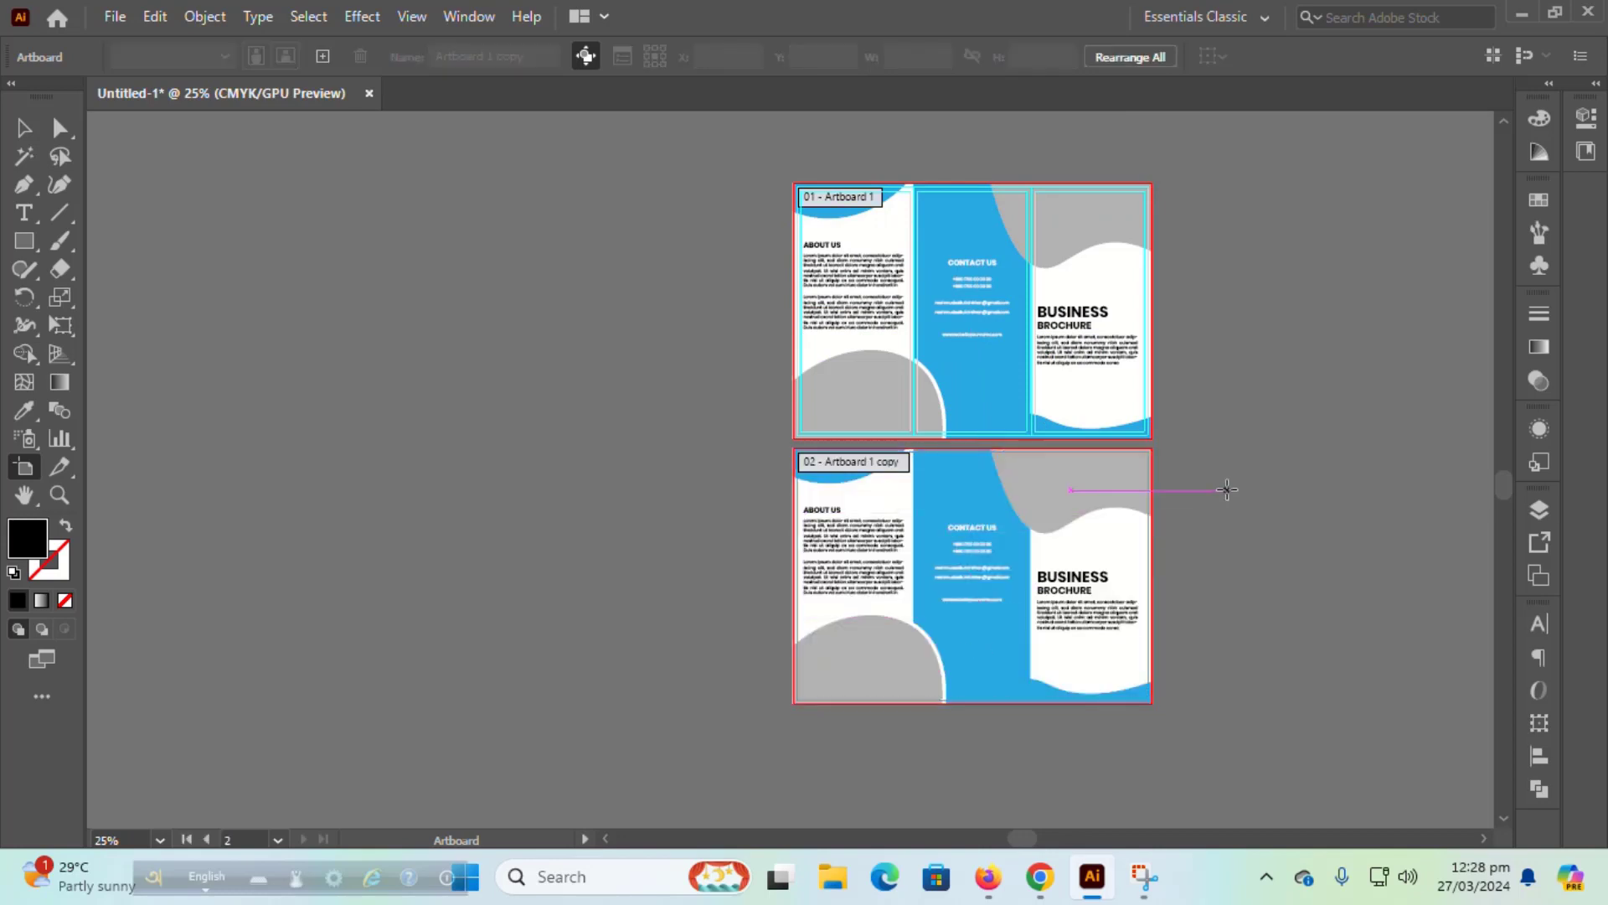
Step: Marquee-select all artwork on the second artboard and delete it
{"action": "scroll", "coordinate": [1035, 506], "scroll_direction": "up", "scroll_amount": 3}
{"action": "scroll", "coordinate": [1039, 511], "scroll_direction": "down", "scroll_amount": 3}
{"action": "scroll", "coordinate": [1039, 511], "scroll_direction": "down", "scroll_amount": 1}
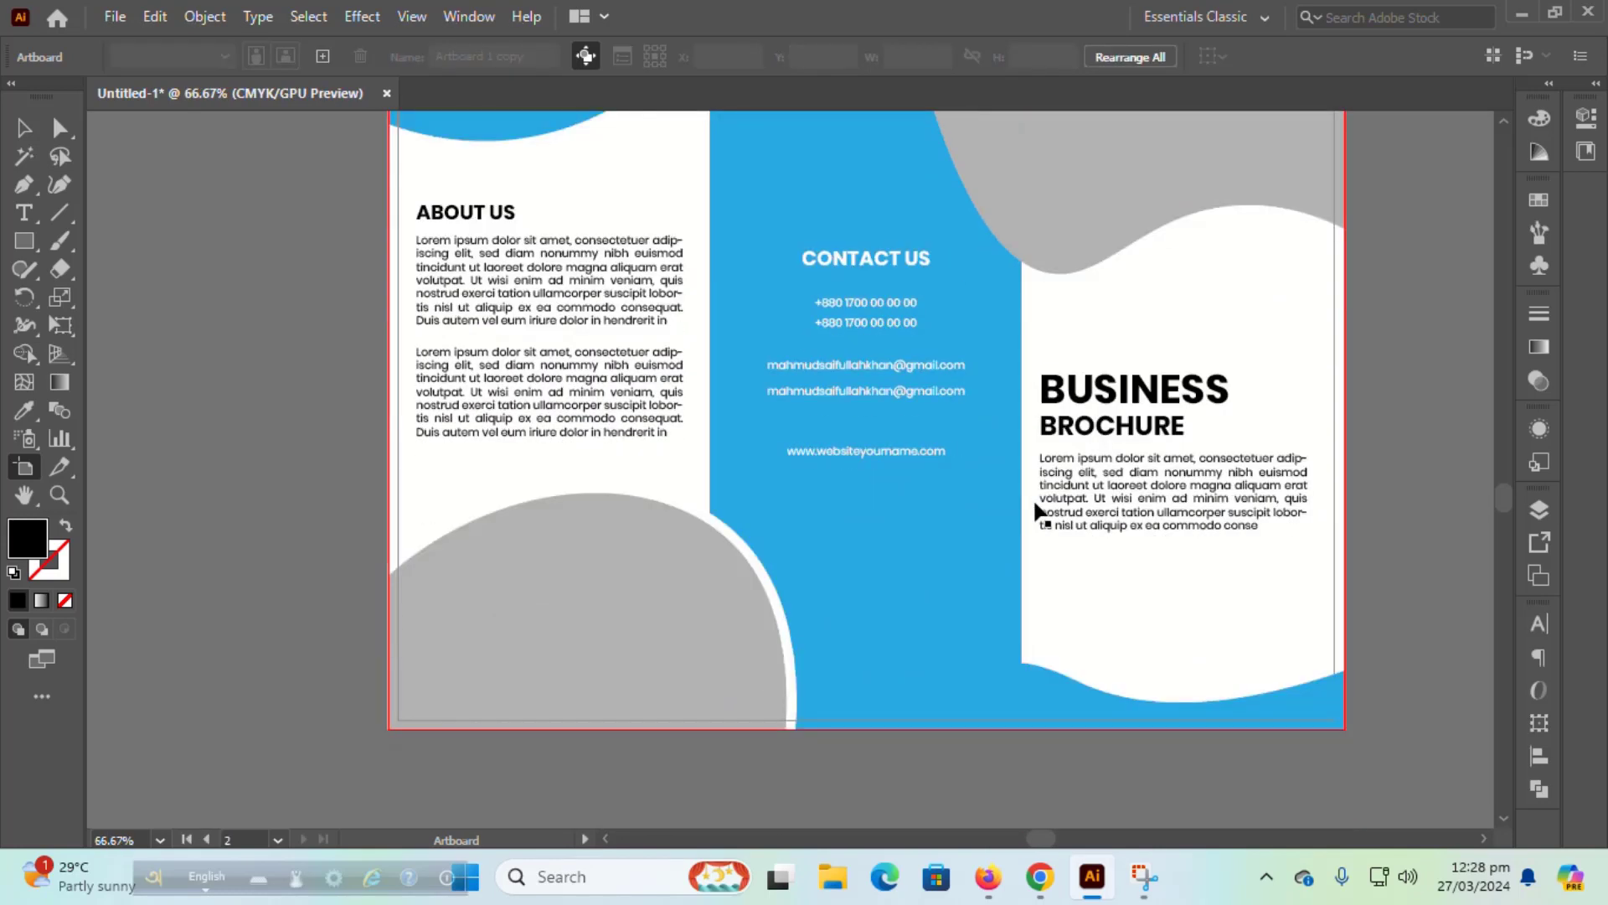
{"action": "scroll", "coordinate": [1039, 511], "scroll_direction": "up", "scroll_amount": 1}
{"action": "left_click", "coordinate": [25, 129]}
{"action": "scroll", "coordinate": [239, 261], "scroll_direction": "down", "scroll_amount": 1}
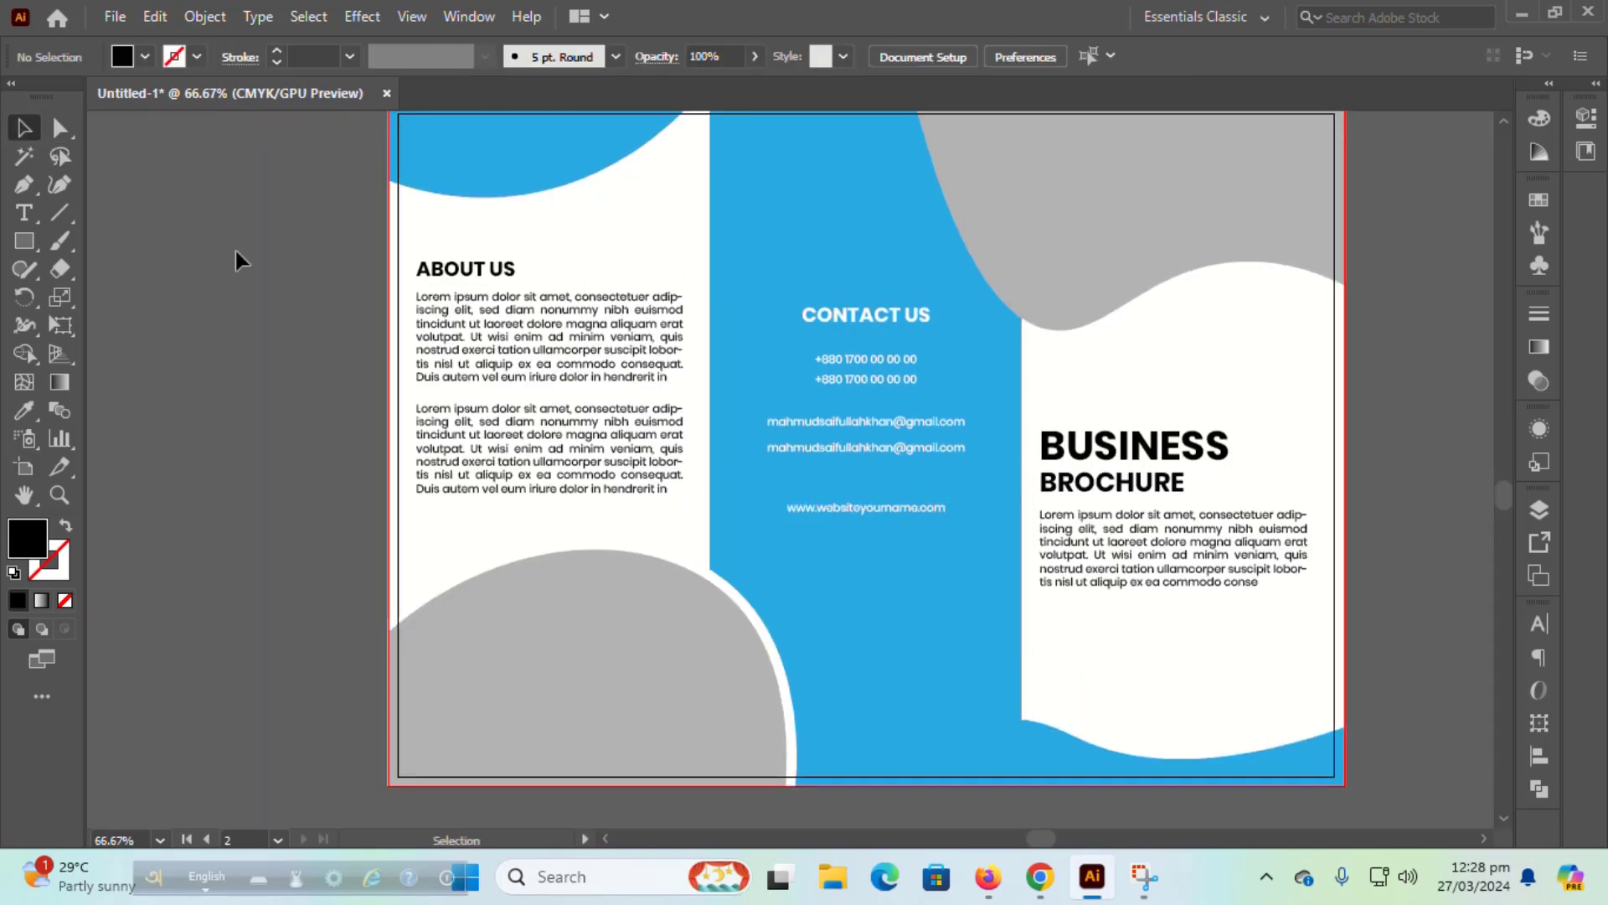
{"action": "left_click_drag", "start_coordinate": [1379, 807], "coordinate": [360, 214]}
{"action": "scroll", "coordinate": [519, 451], "scroll_direction": "down", "scroll_amount": 1}
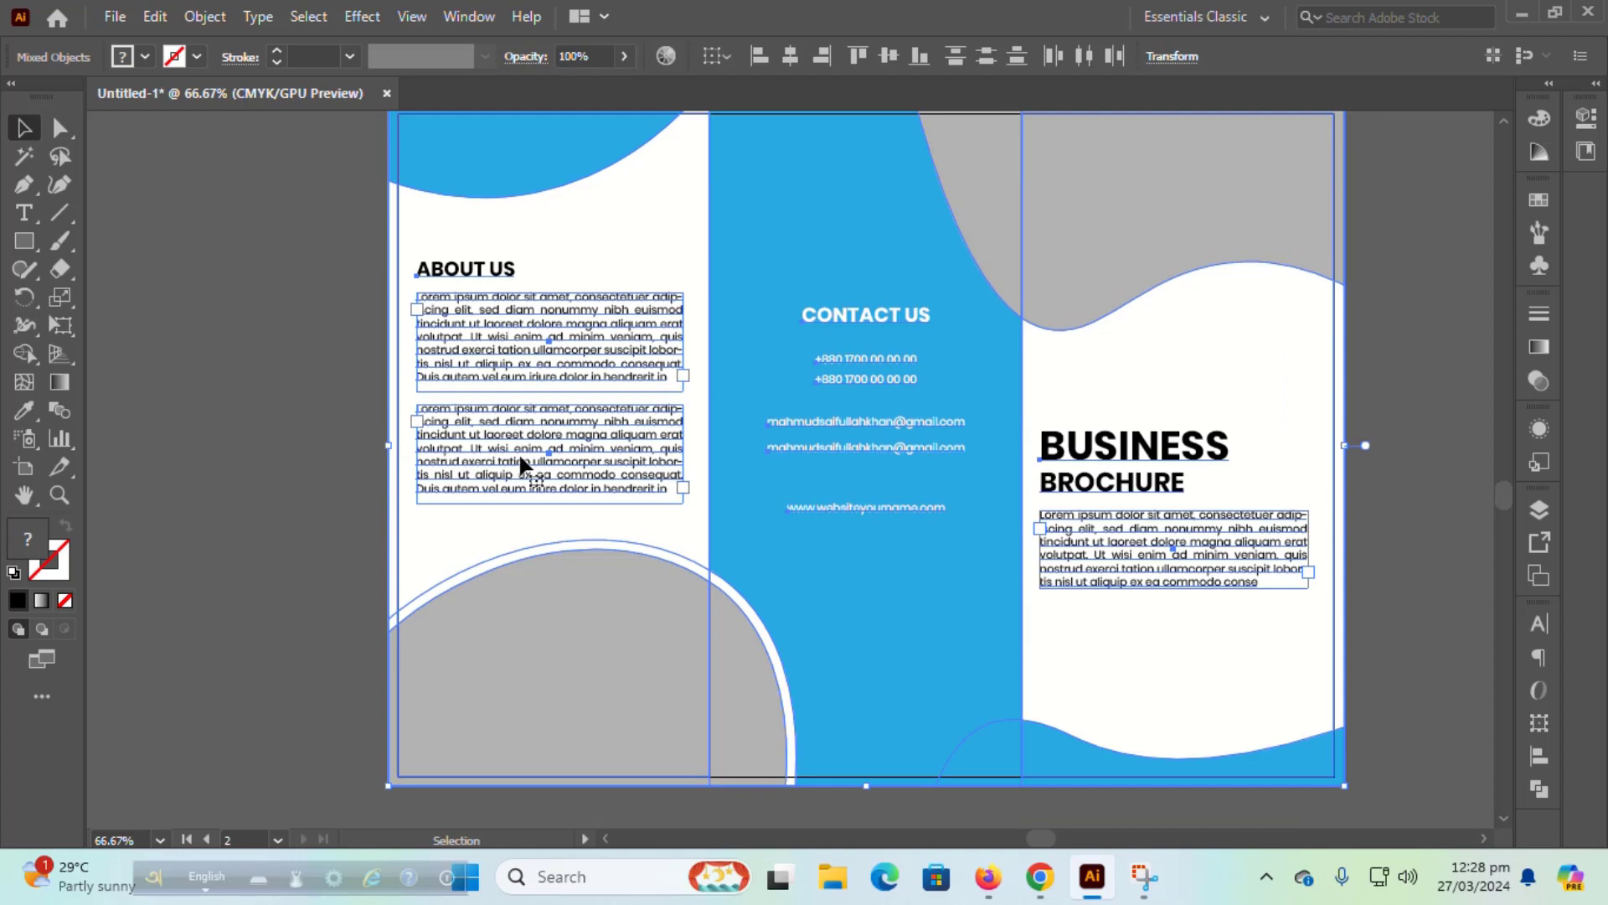
{"action": "key", "text": "Delete"}
{"action": "scroll", "coordinate": [587, 452], "scroll_direction": "up", "scroll_amount": 1}
{"action": "left_click", "coordinate": [23, 241]}
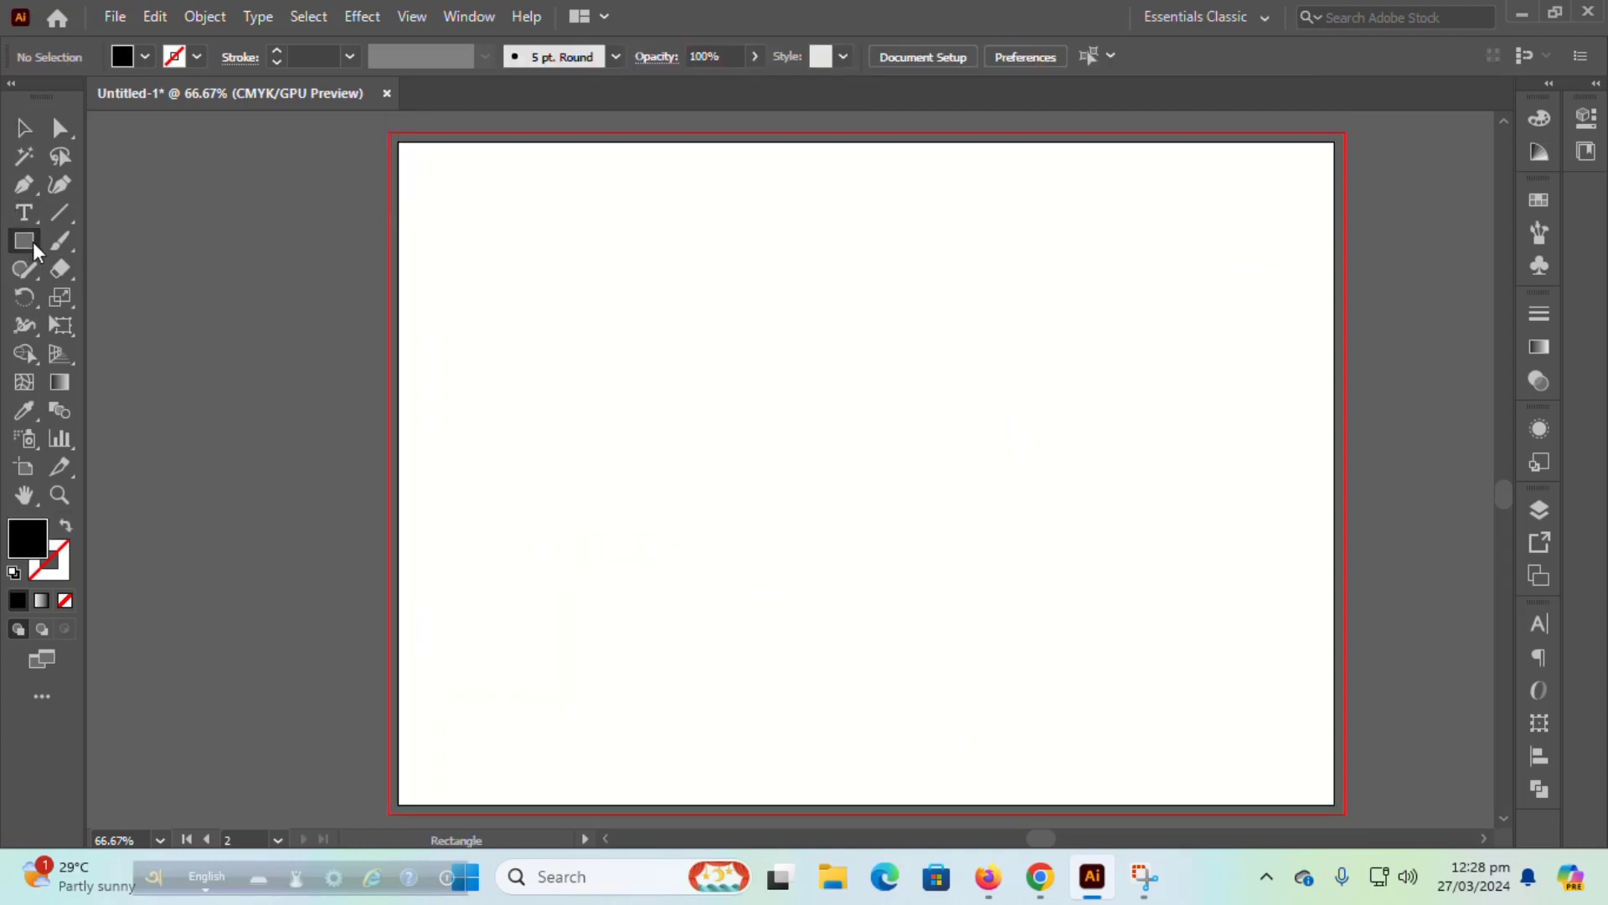
Step: Draw a white rectangle covering the whole second artboard
{"action": "left_click_drag", "start_coordinate": [397, 139], "coordinate": [1335, 806]}
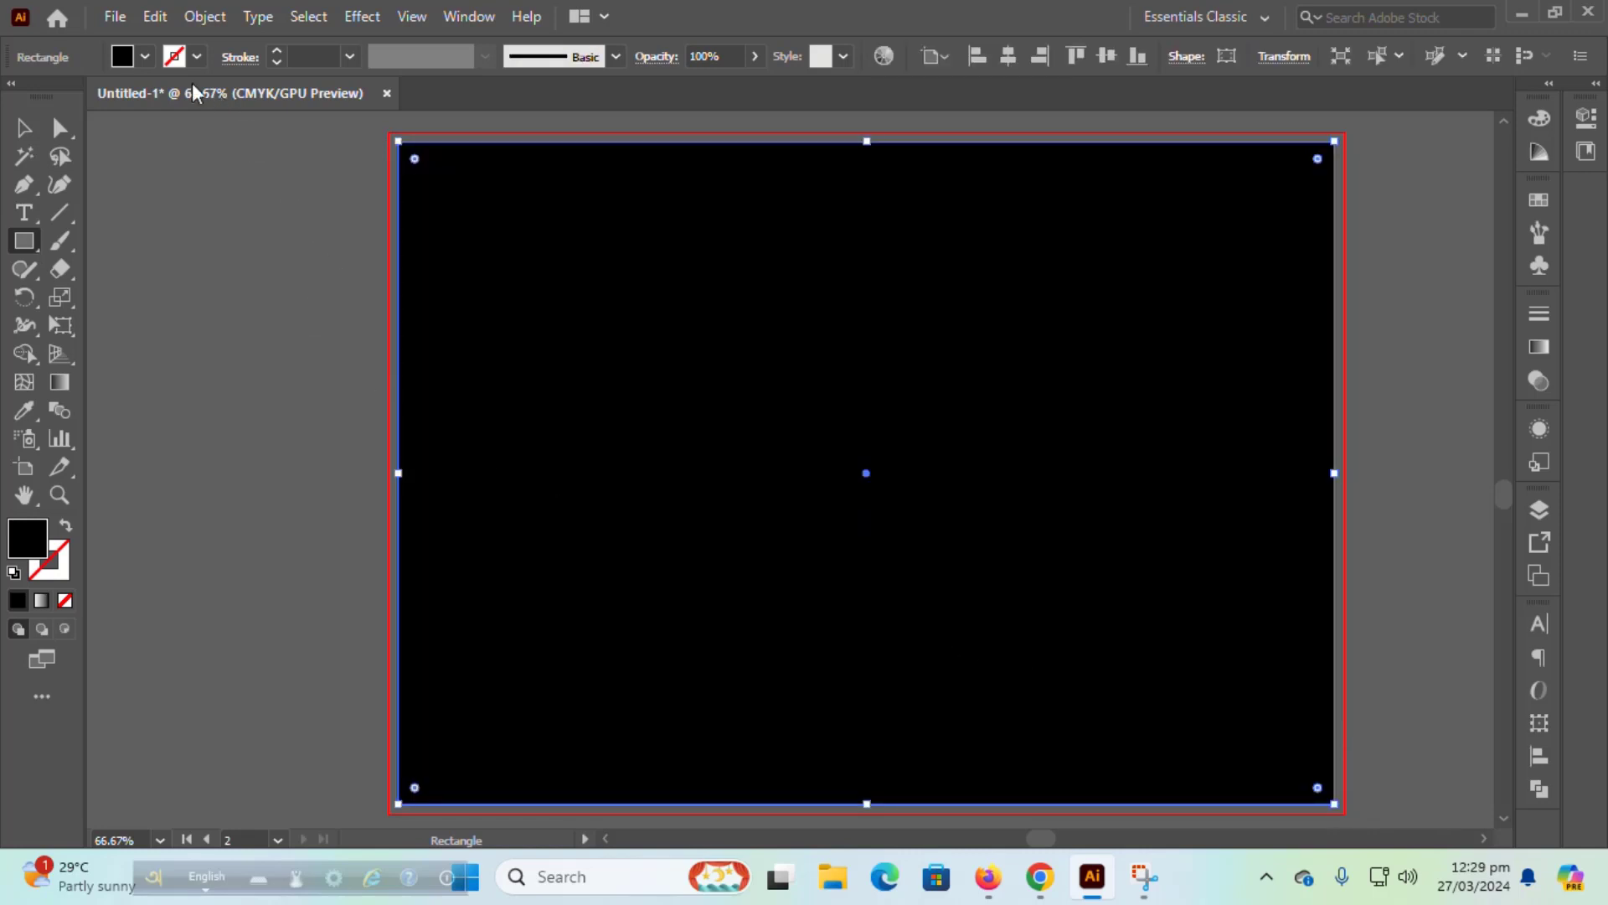
{"action": "left_click", "coordinate": [145, 56]}
{"action": "left_click", "coordinate": [49, 97]}
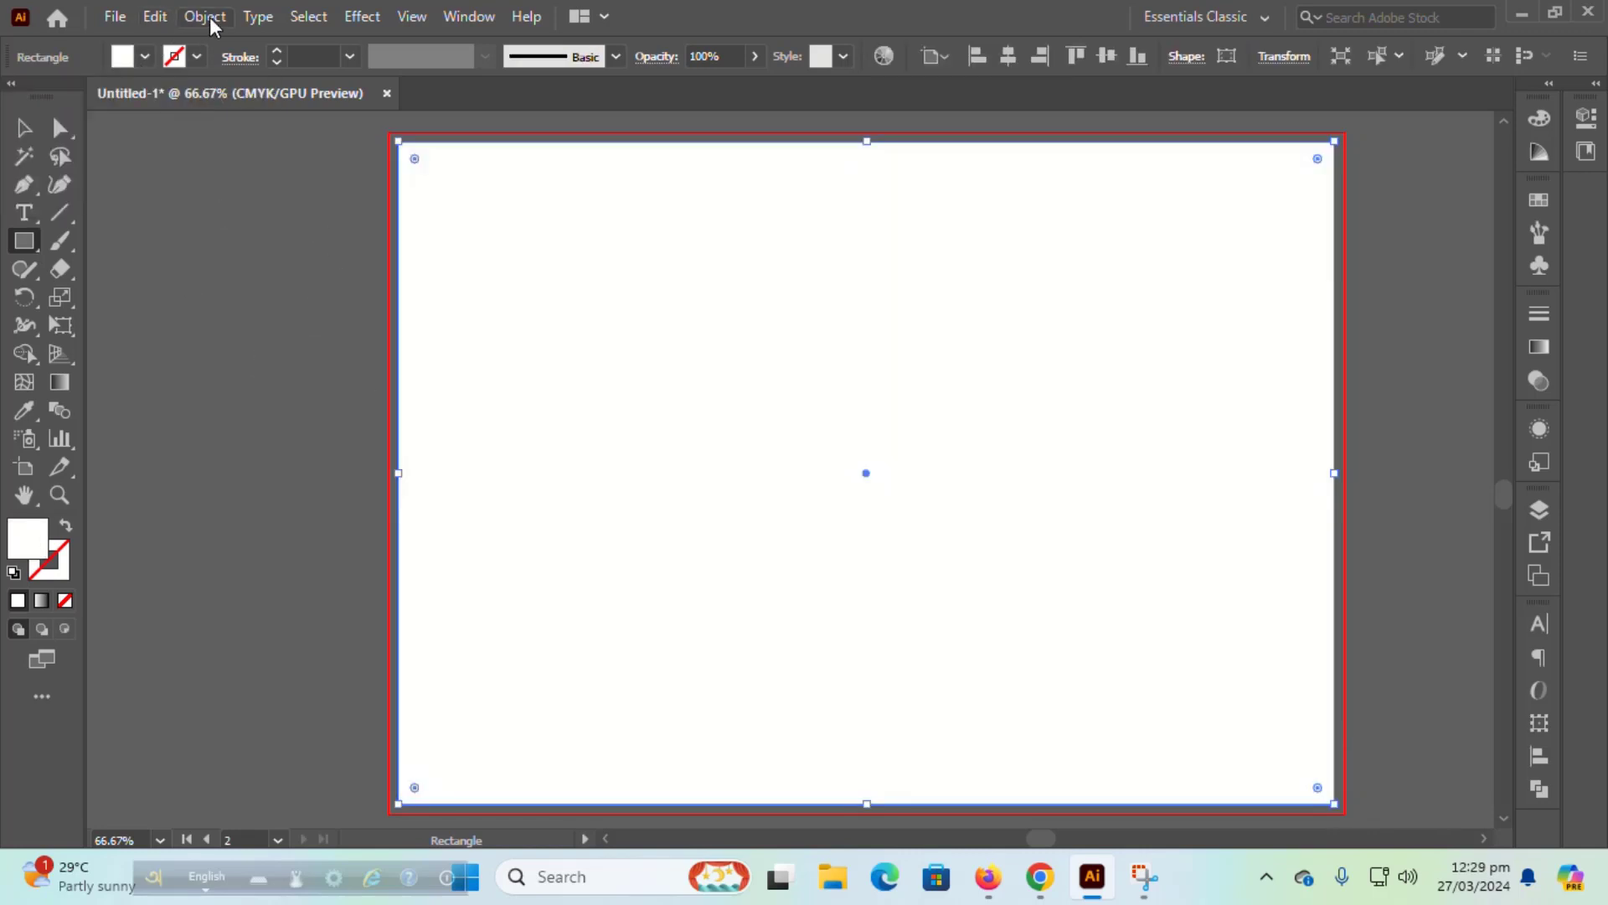
Step: Split the rectangle into a grid of 3 columns
{"action": "left_click", "coordinate": [205, 17]}
{"action": "mouse_move", "coordinate": [556, 600]}
{"action": "left_click", "coordinate": [662, 846]}
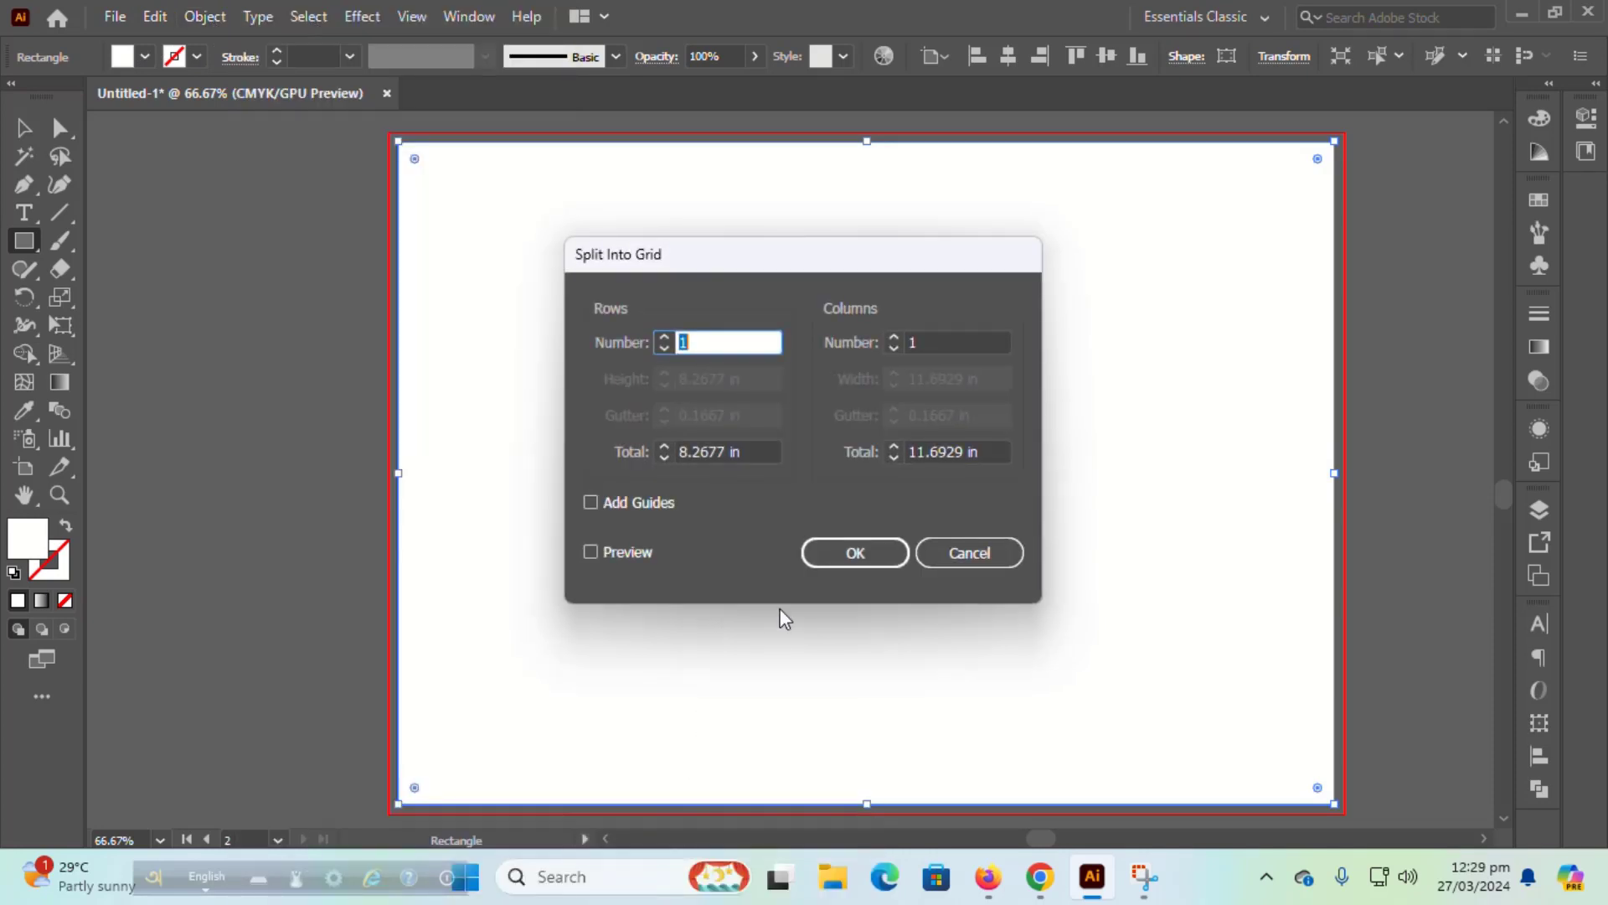
{"action": "left_click", "coordinate": [895, 341]}
{"action": "type", "text": "3"}
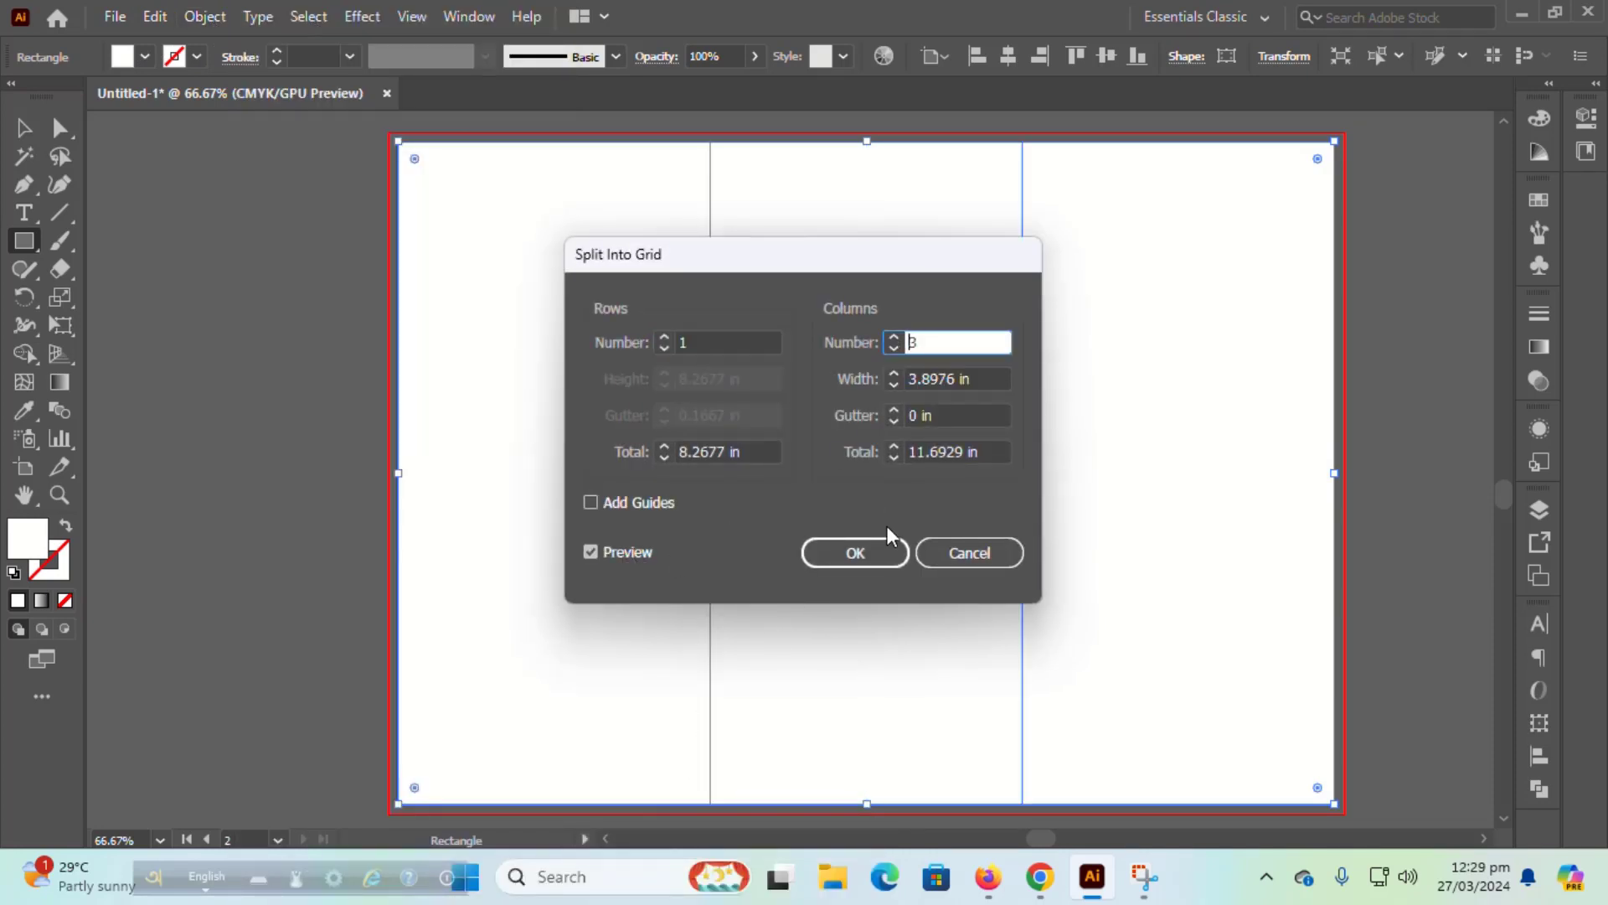
{"action": "left_click", "coordinate": [862, 551]}
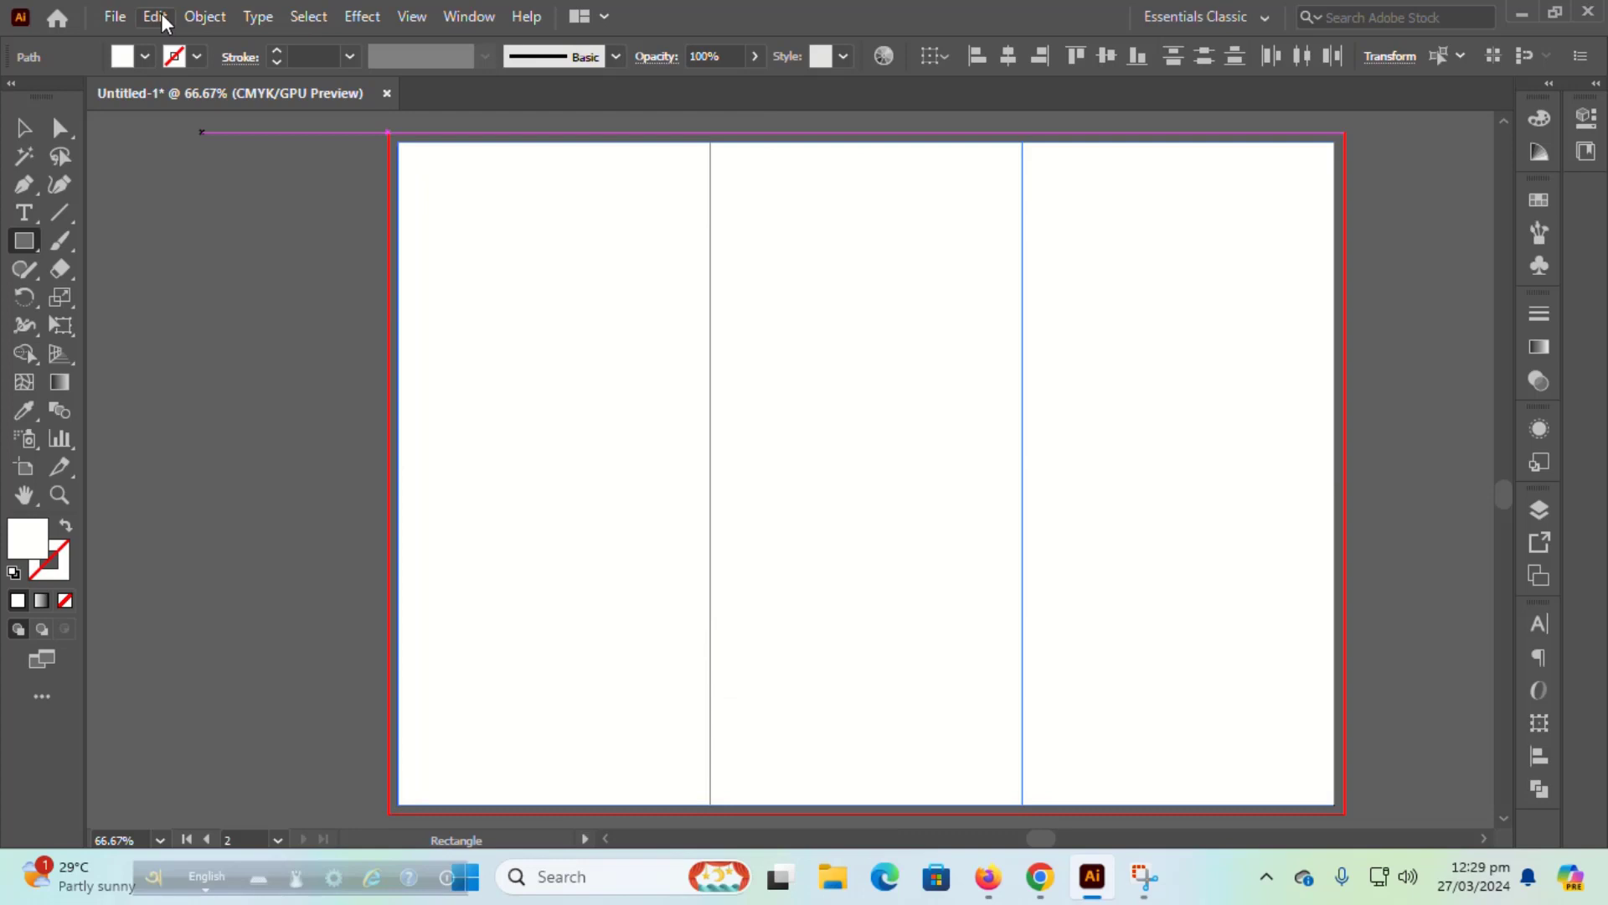
Step: Offset the column paths by -0.125 in inward
{"action": "left_click", "coordinate": [204, 16]}
{"action": "mouse_move", "coordinate": [420, 586]}
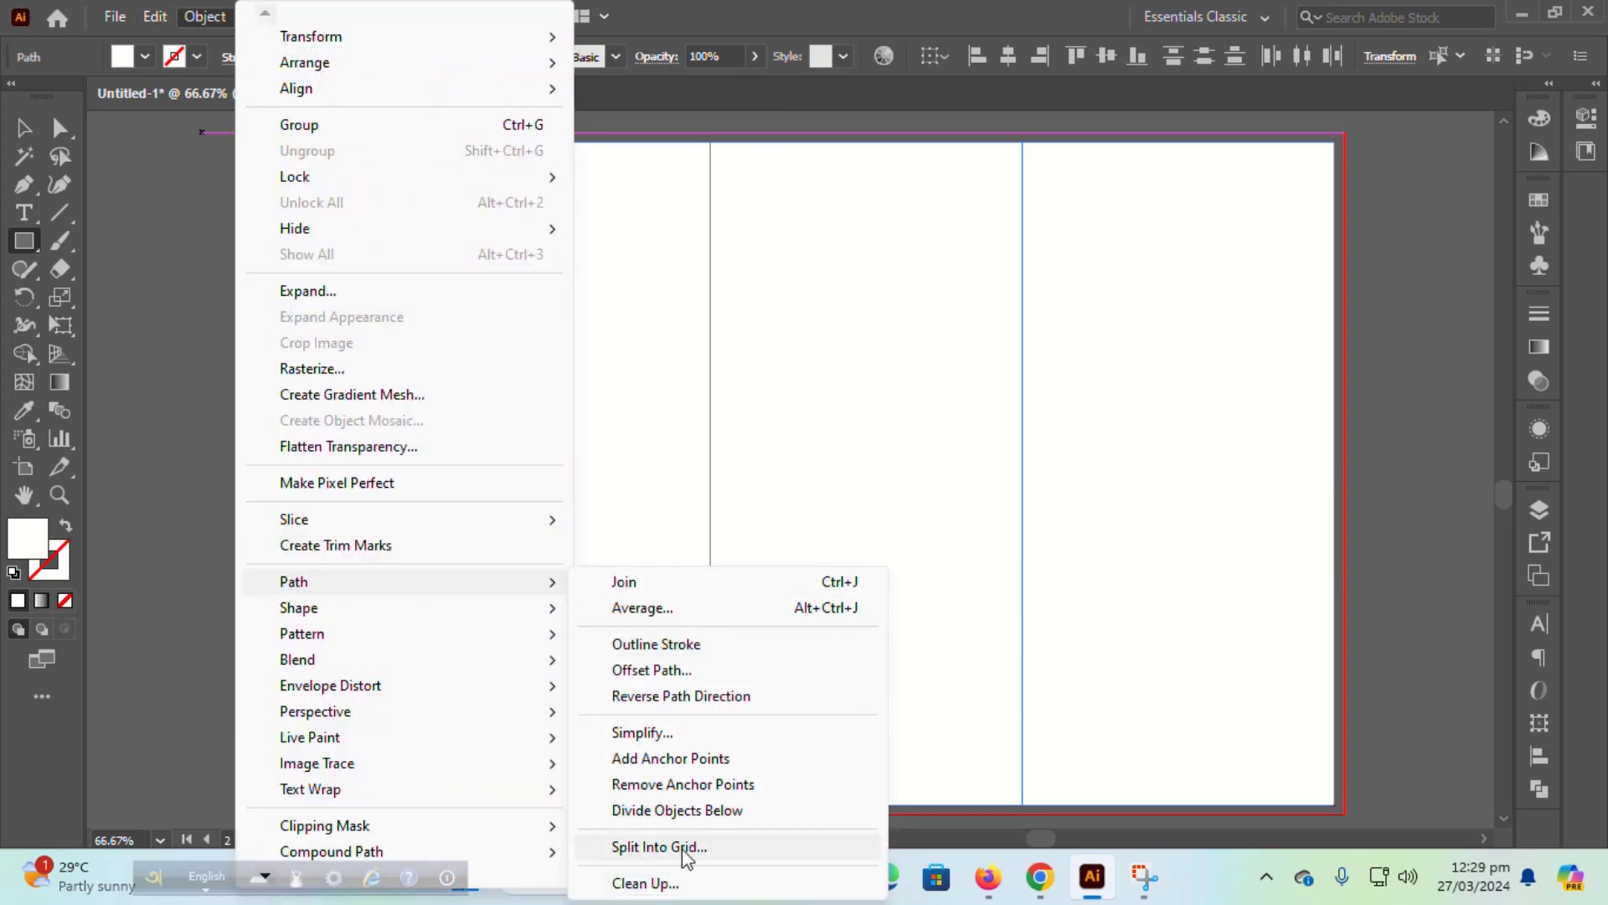
{"action": "left_click", "coordinate": [693, 669]}
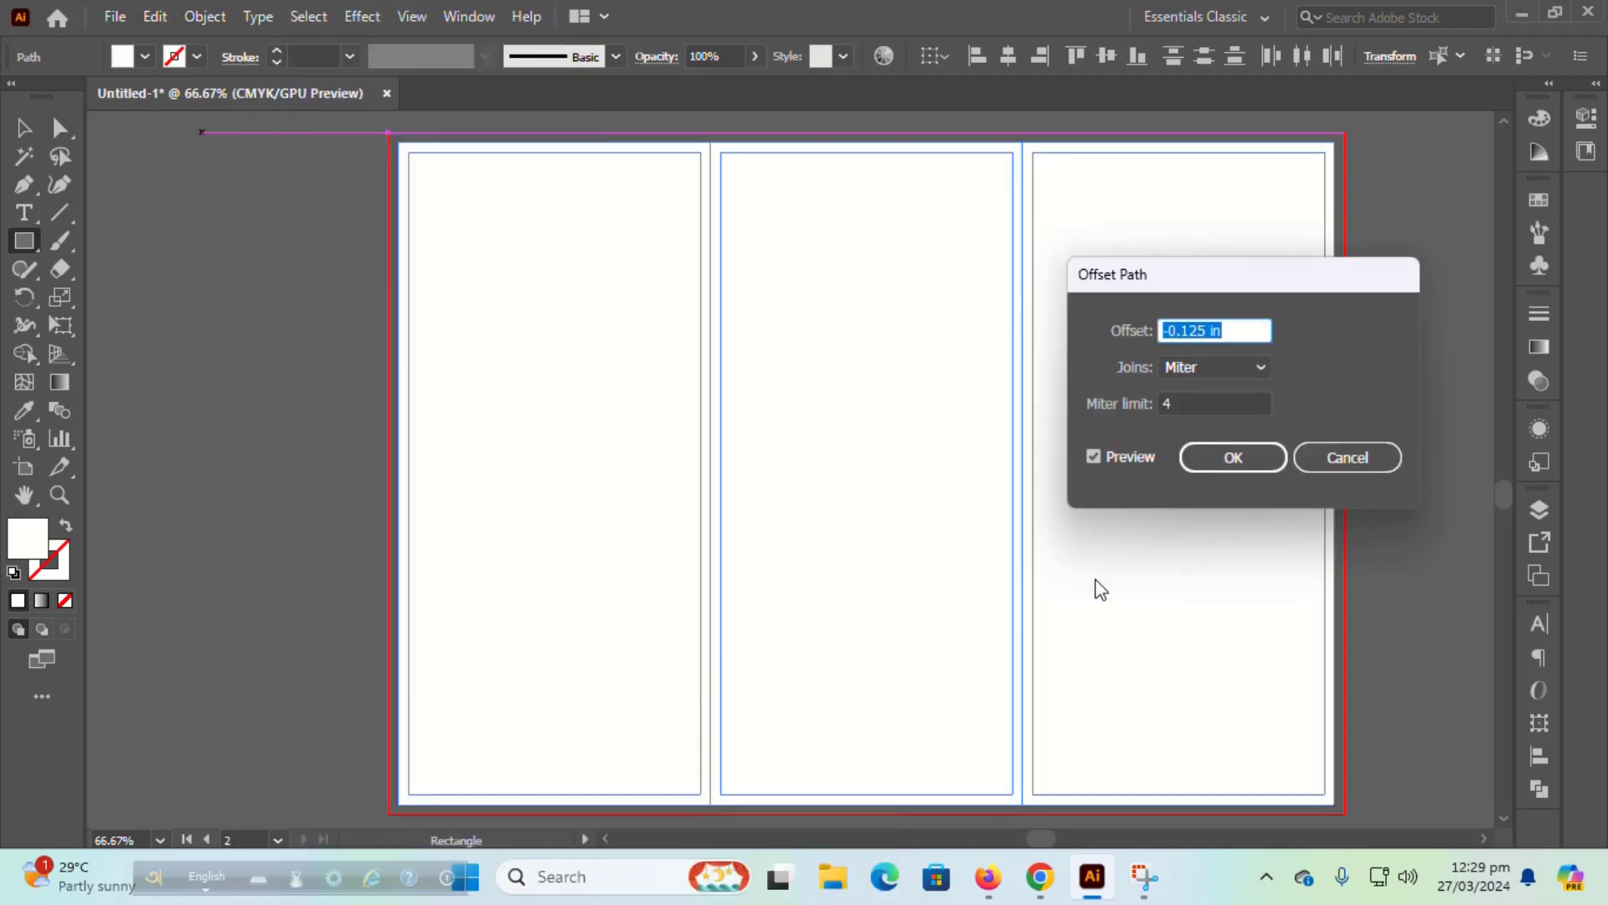
{"action": "left_click", "coordinate": [1225, 456]}
Step: Turn the selected column paths into guides
{"action": "left_click", "coordinate": [30, 125]}
{"action": "left_click", "coordinate": [241, 237]}
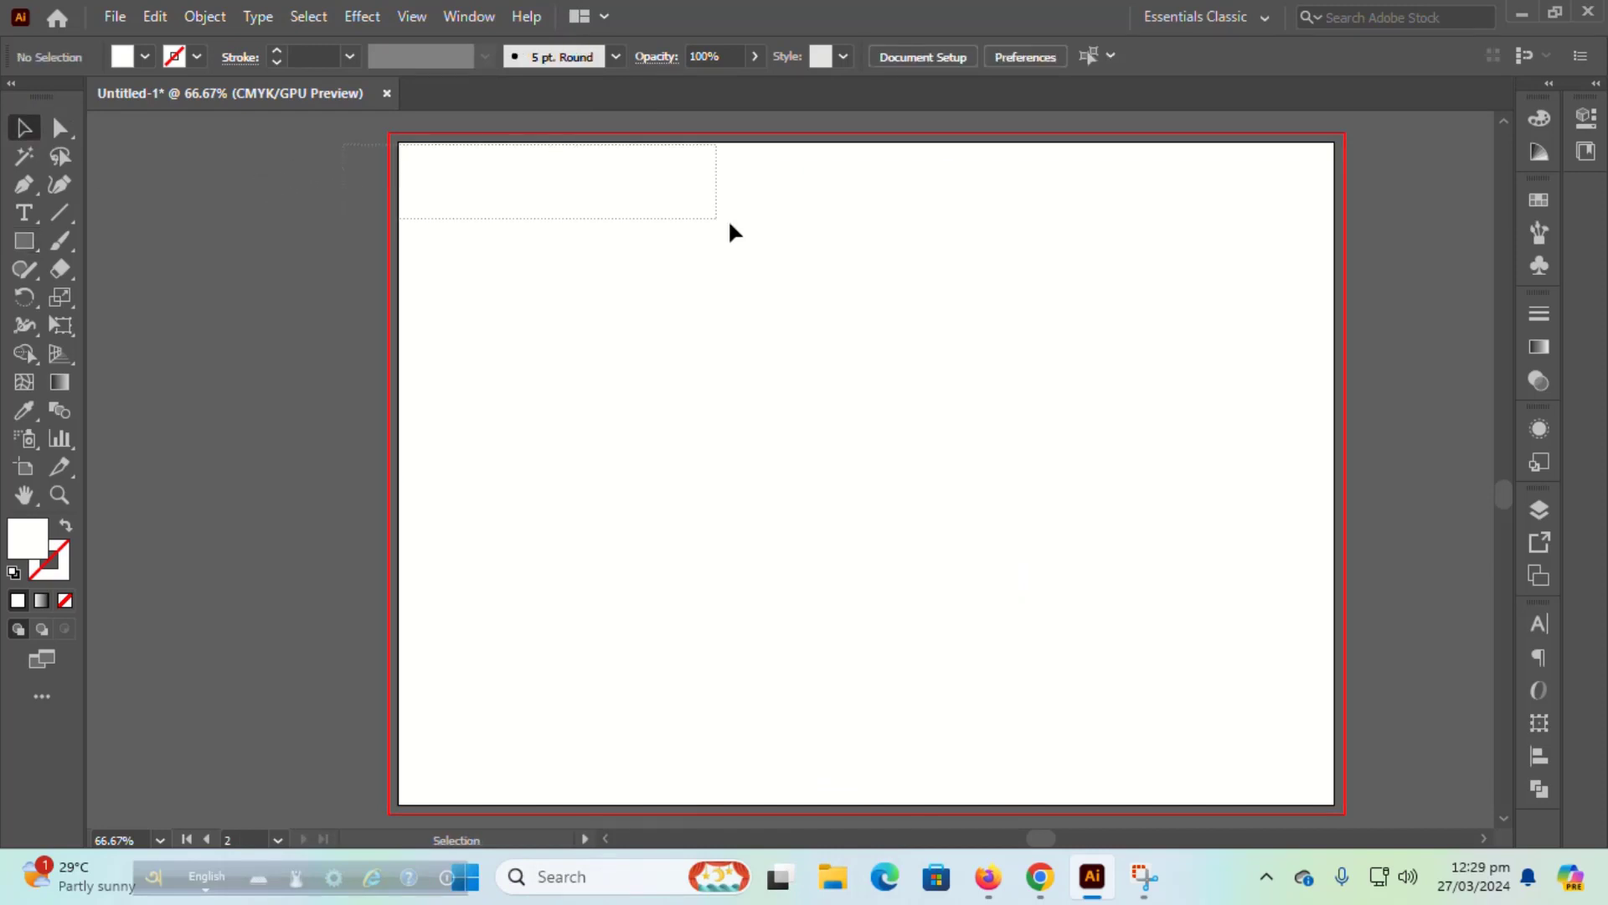
{"action": "scroll", "coordinate": [1006, 568], "scroll_direction": "up", "scroll_amount": 1}
{"action": "left_click", "coordinate": [1005, 568]}
{"action": "scroll", "coordinate": [1003, 555], "scroll_direction": "down", "scroll_amount": 1}
{"action": "right_click", "coordinate": [963, 476]}
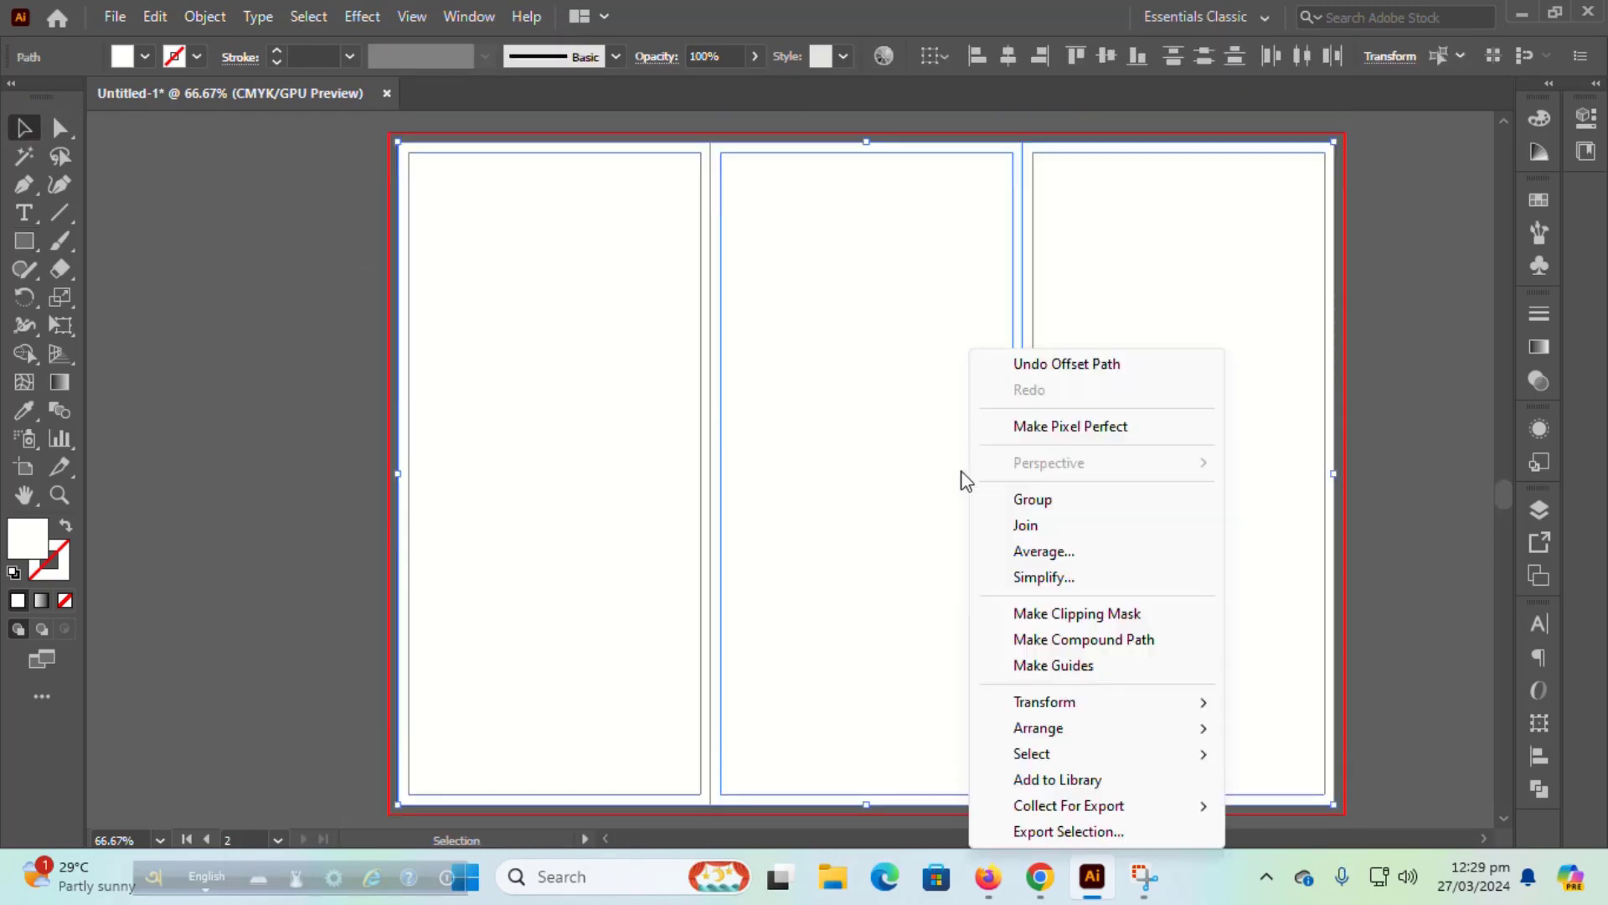
{"action": "left_click", "coordinate": [1010, 666]}
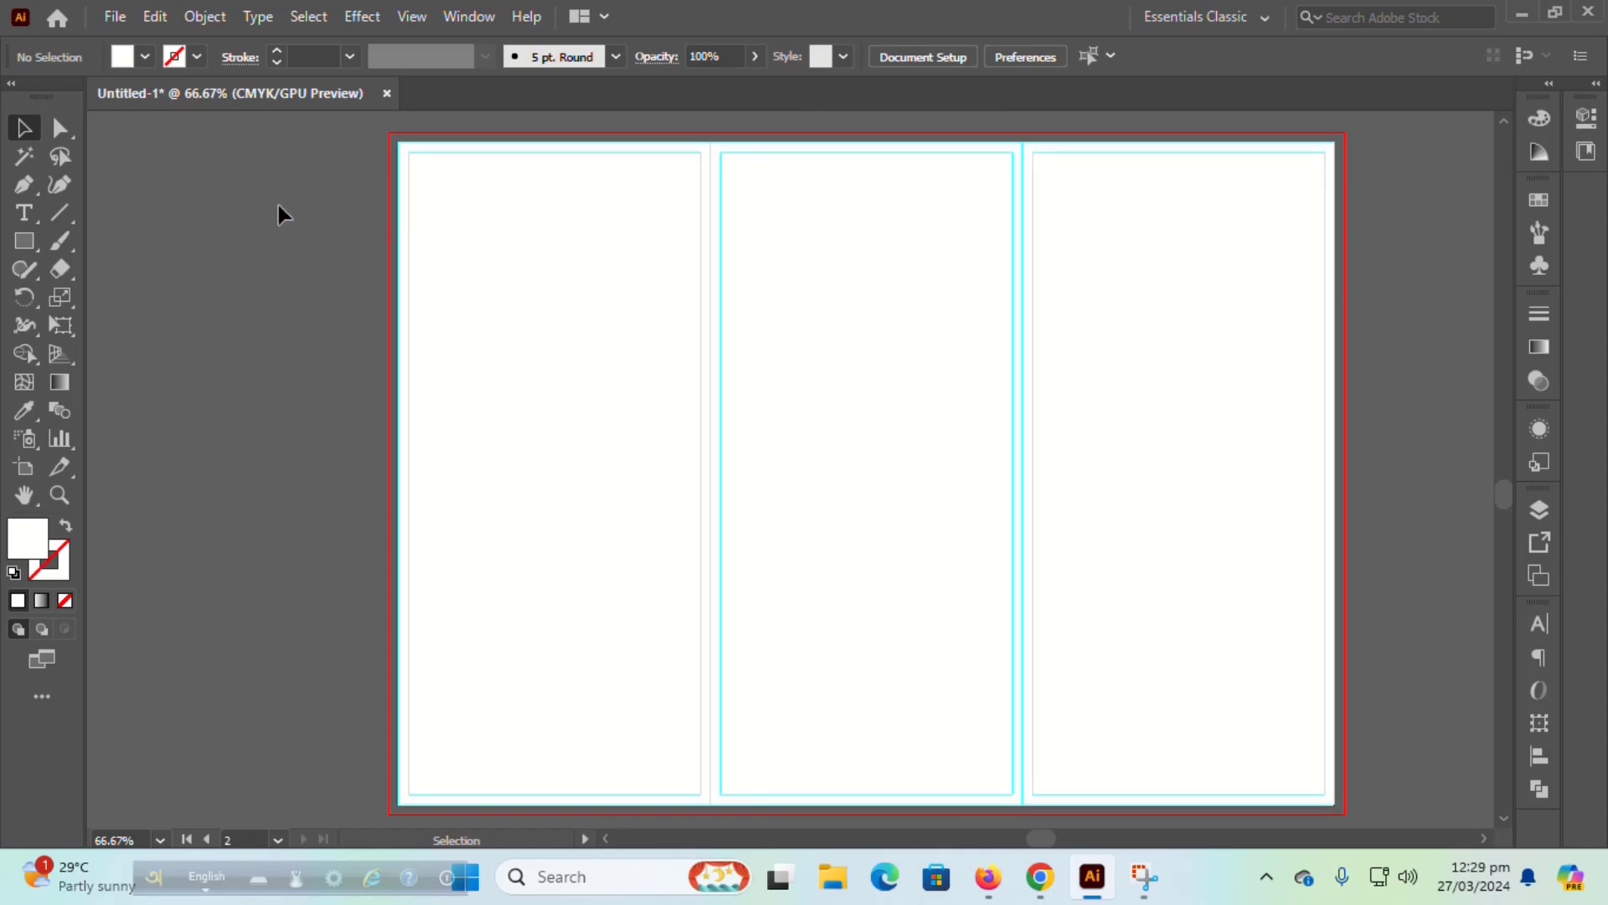
Step: Draw a slanted header strip across the top of the left column with the Pen tool
{"action": "left_click", "coordinate": [24, 183]}
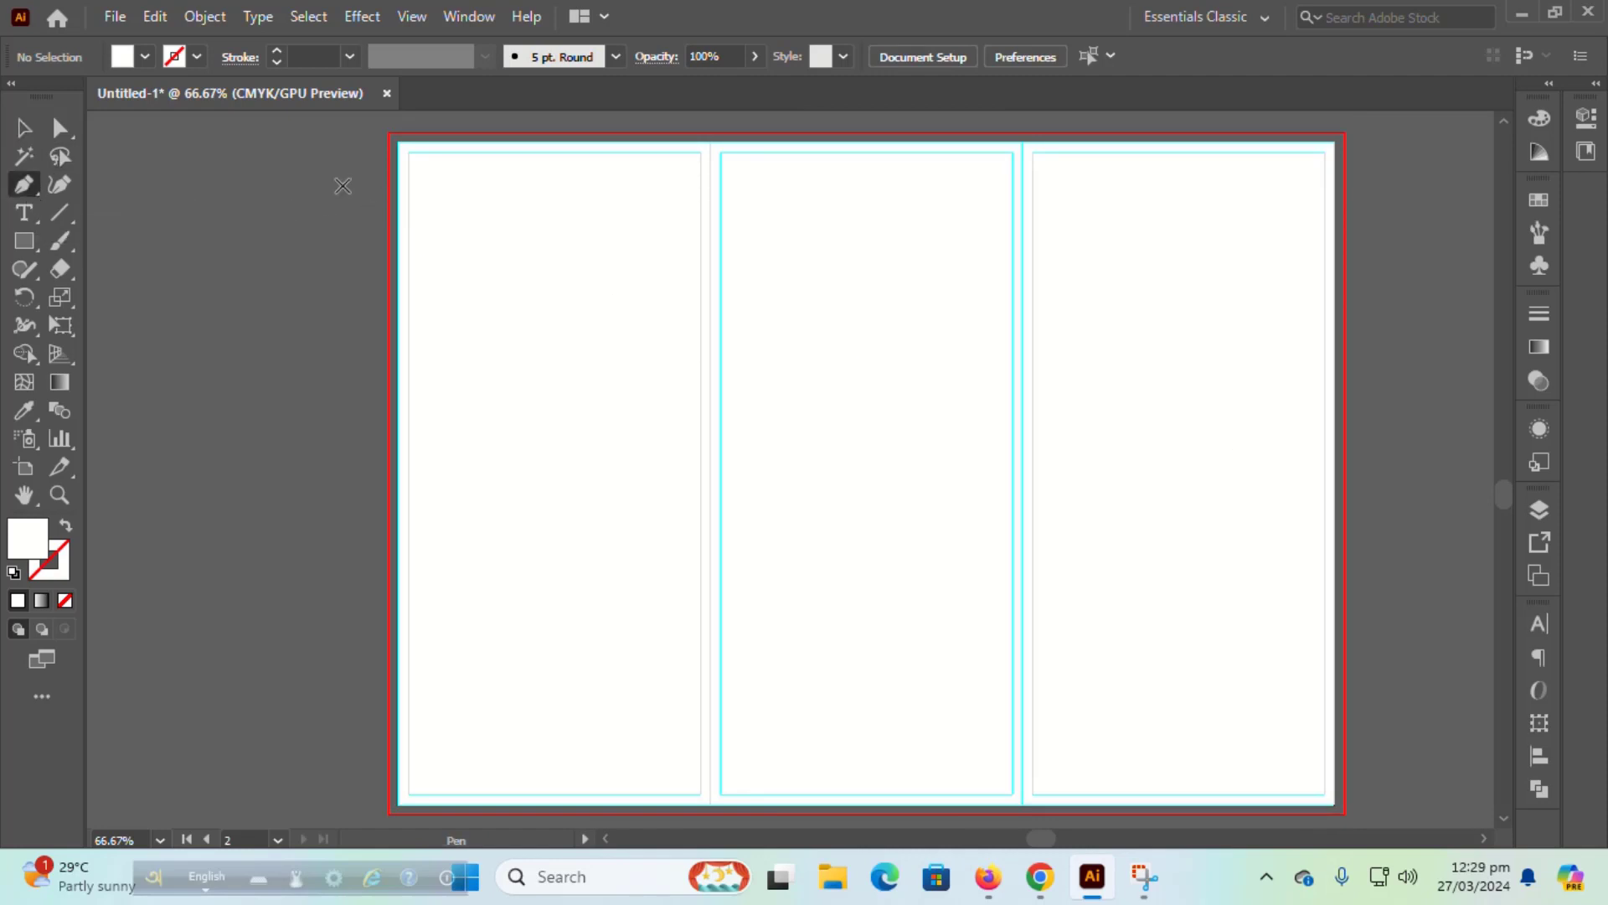
{"action": "left_click", "coordinate": [373, 172]}
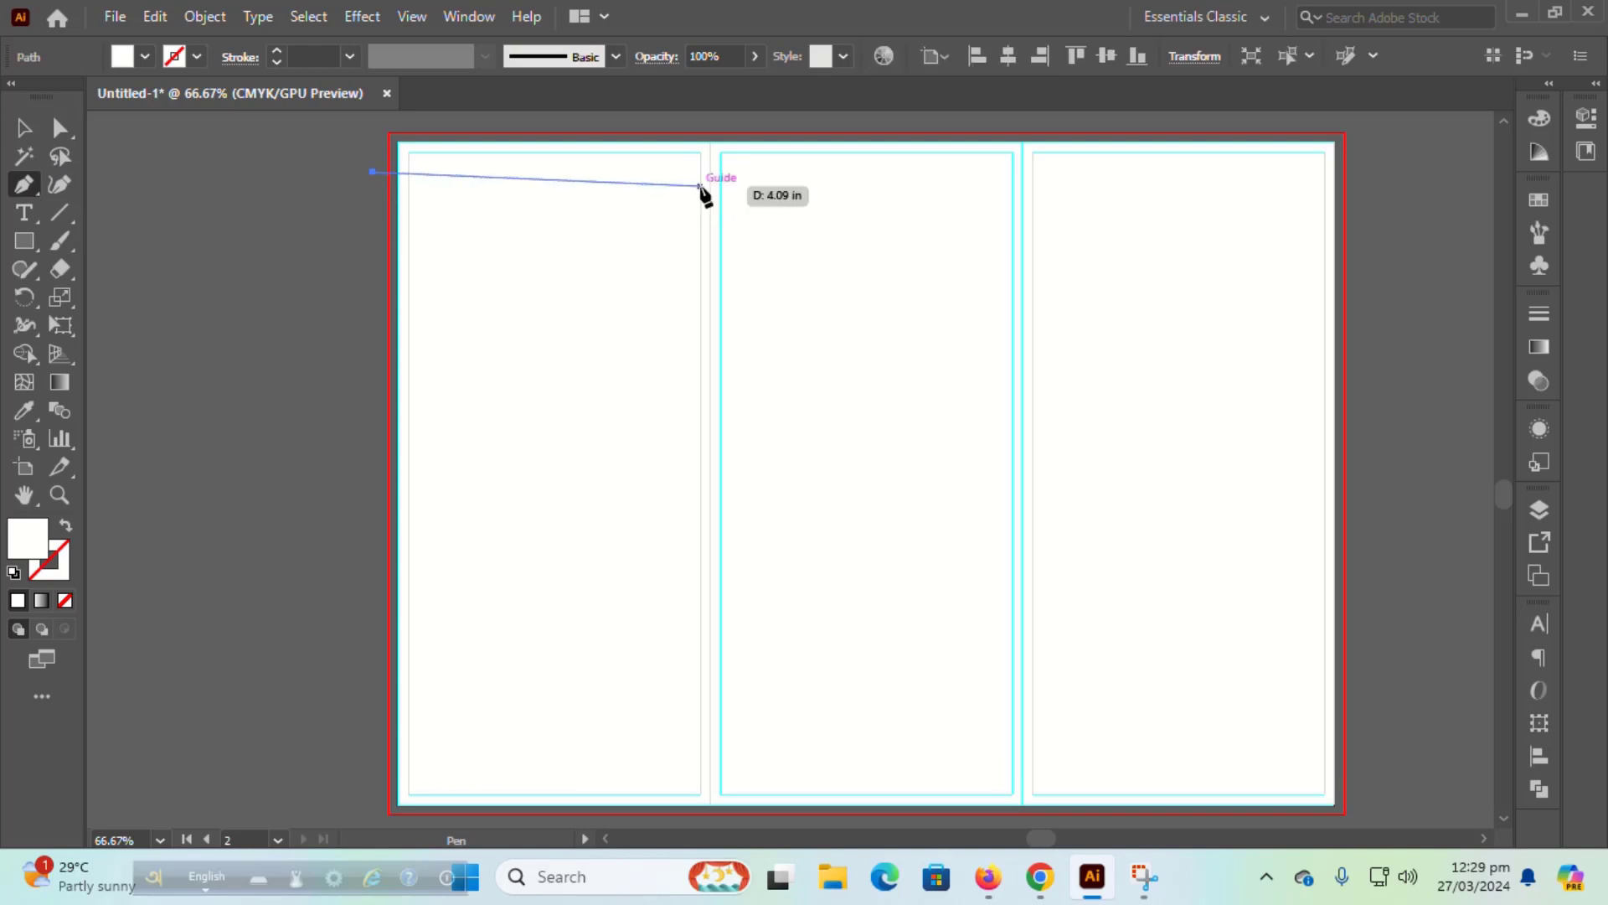
{"action": "left_click", "coordinate": [707, 188]}
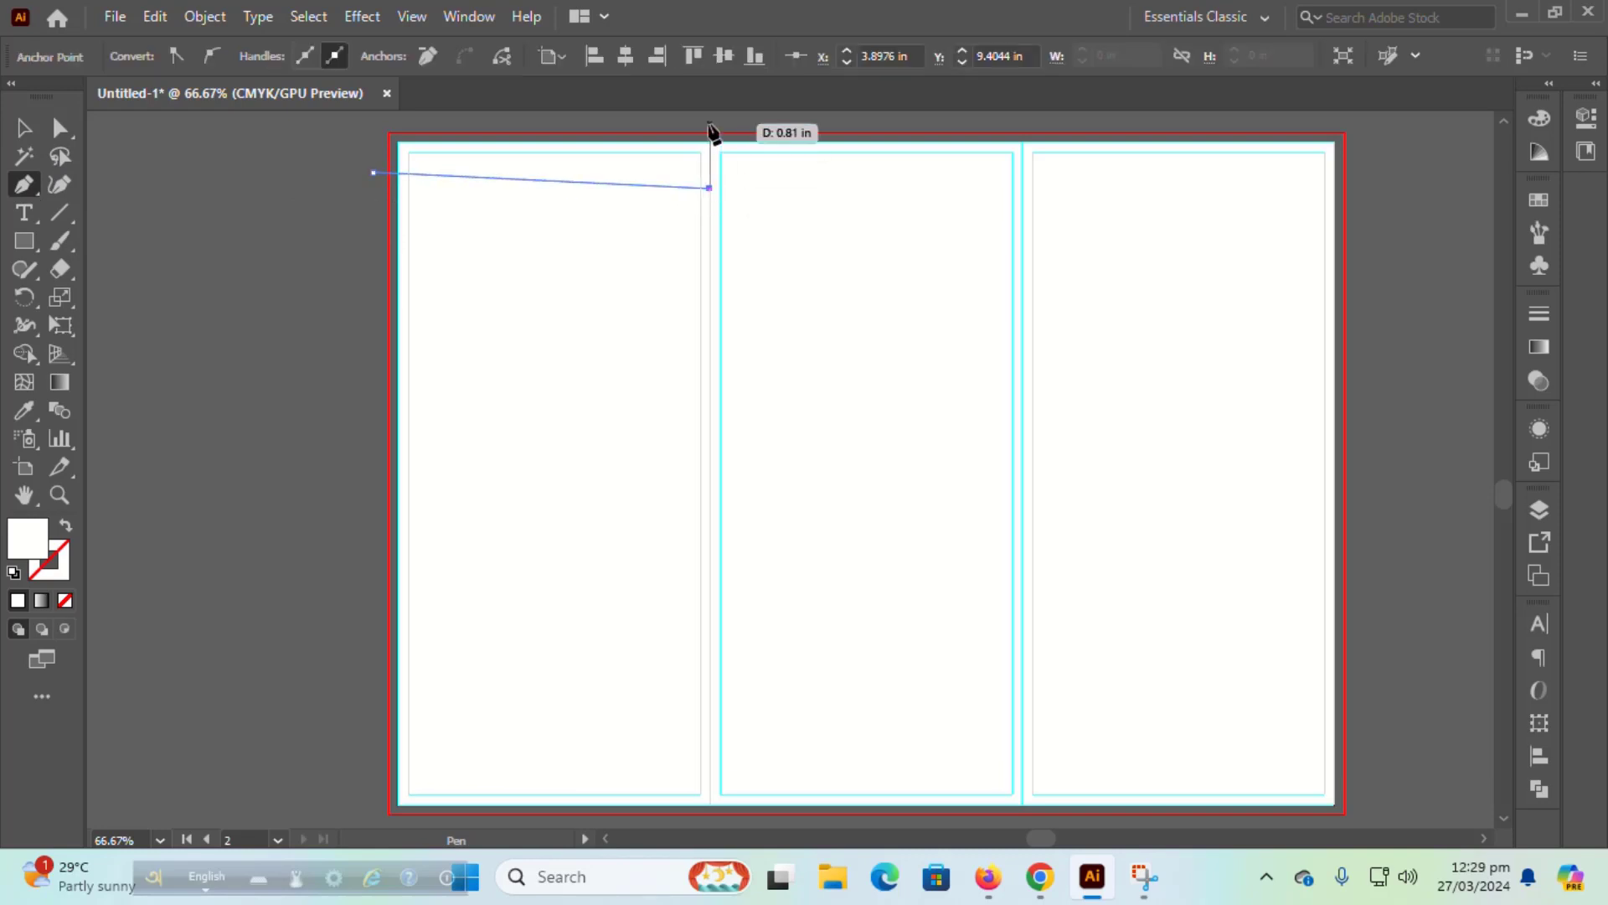
{"action": "left_click", "coordinate": [709, 120]}
{"action": "scroll", "coordinate": [707, 125], "scroll_direction": "up", "scroll_amount": 2}
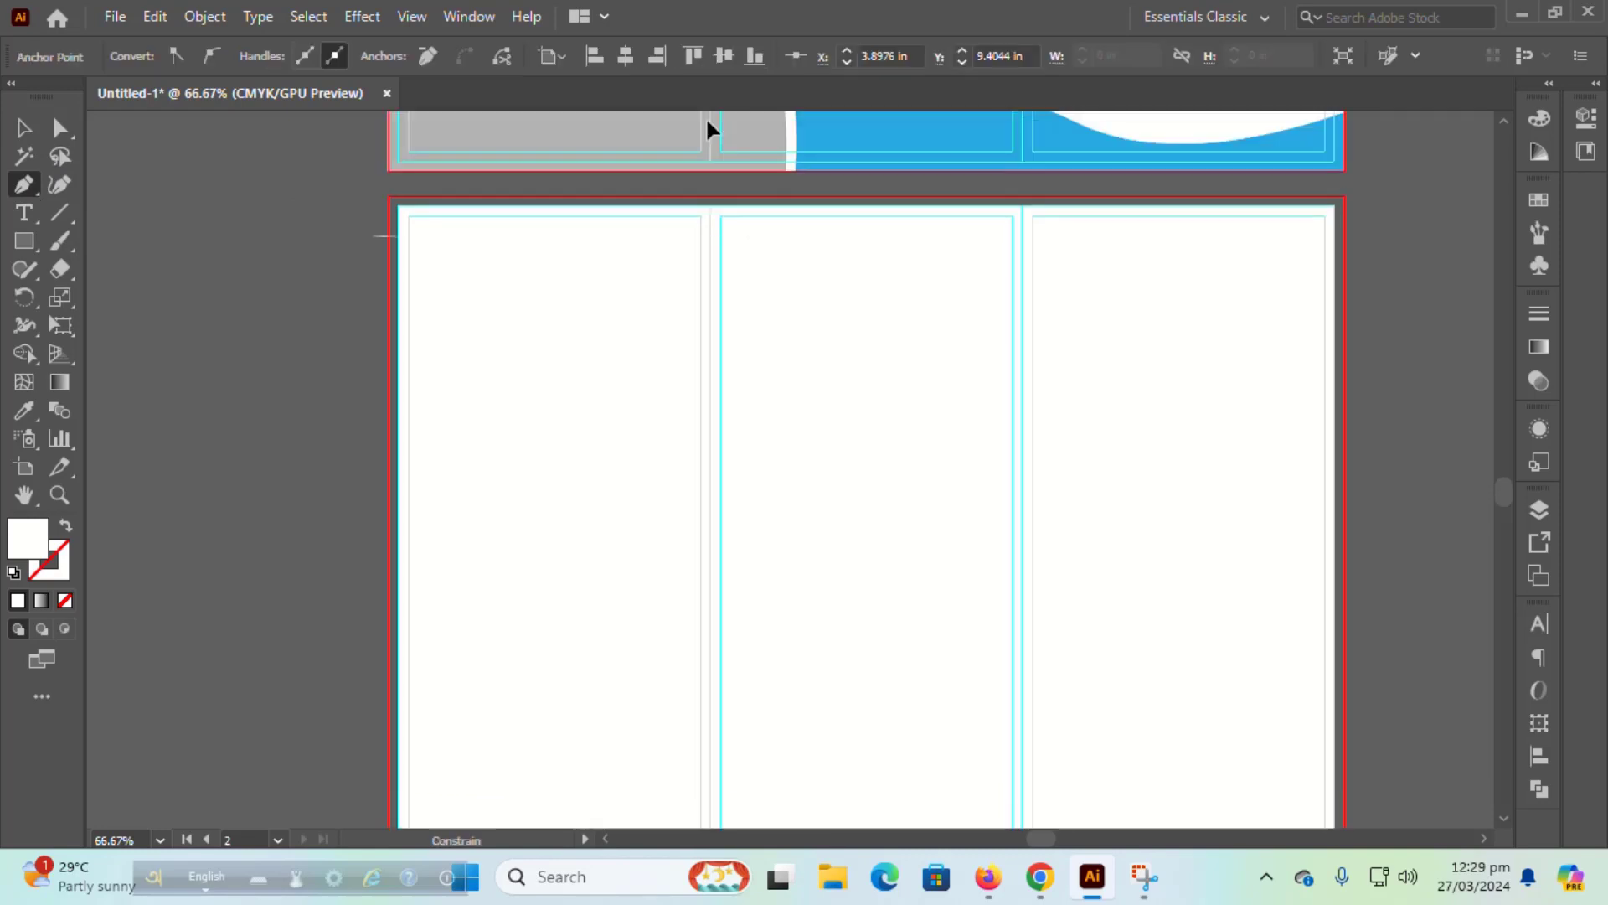
{"action": "left_click", "coordinate": [373, 226]}
{"action": "left_click", "coordinate": [373, 278]}
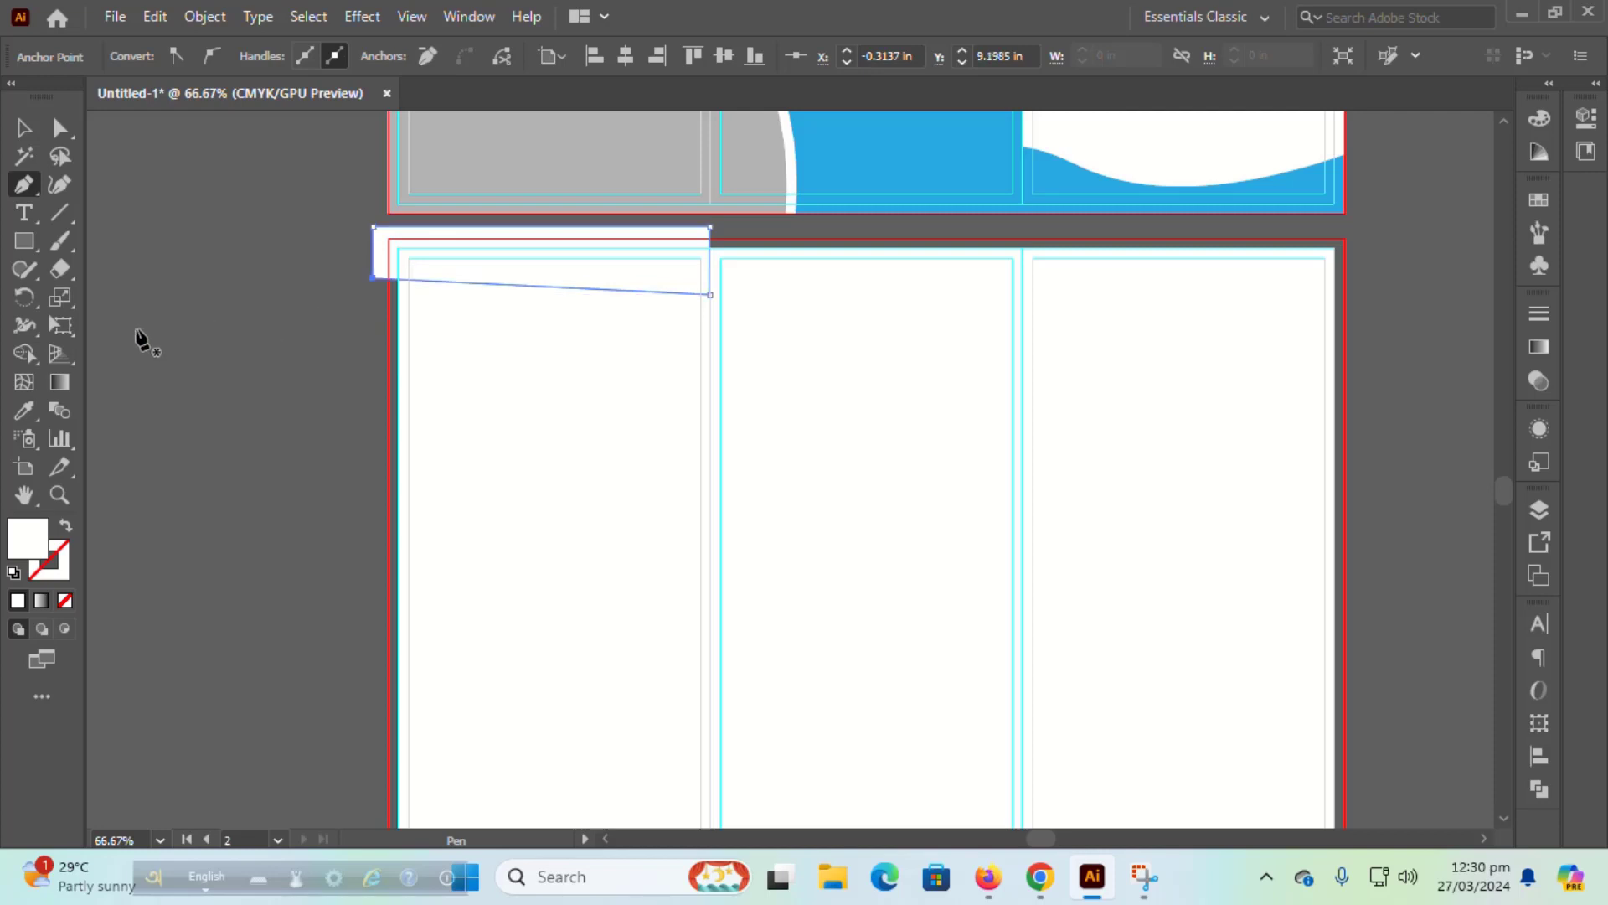
Step: Fill the strip with the blue sampled from the front artboard
{"action": "key", "text": "i"}
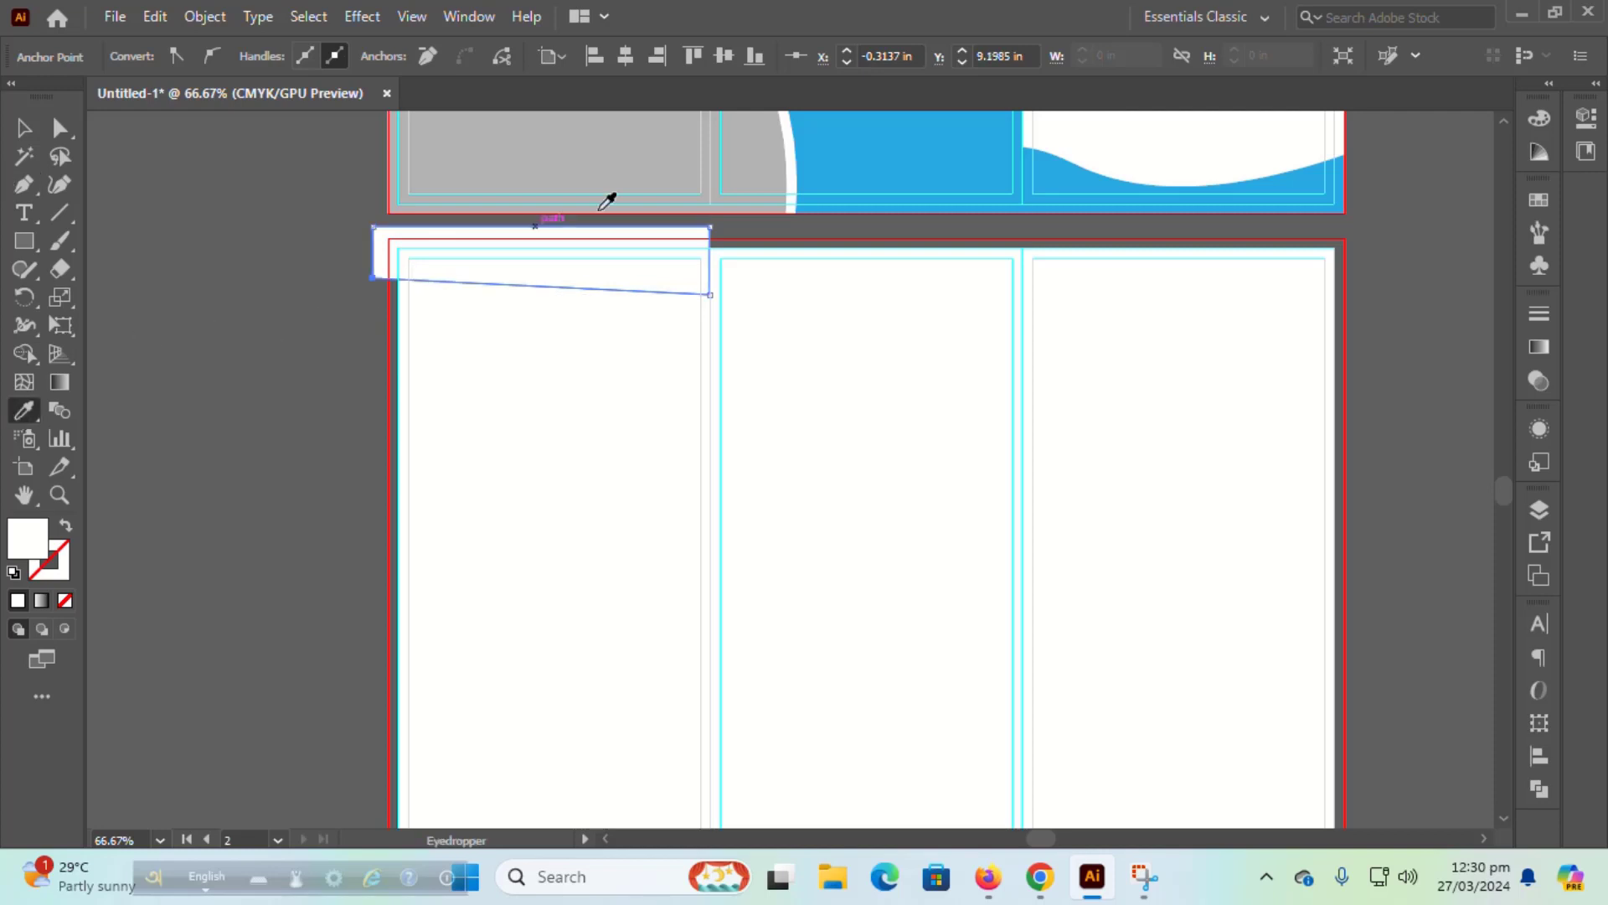
{"action": "left_click", "coordinate": [838, 201]}
{"action": "key", "text": "v"}
{"action": "left_click", "coordinate": [623, 297]}
{"action": "left_click", "coordinate": [621, 276]}
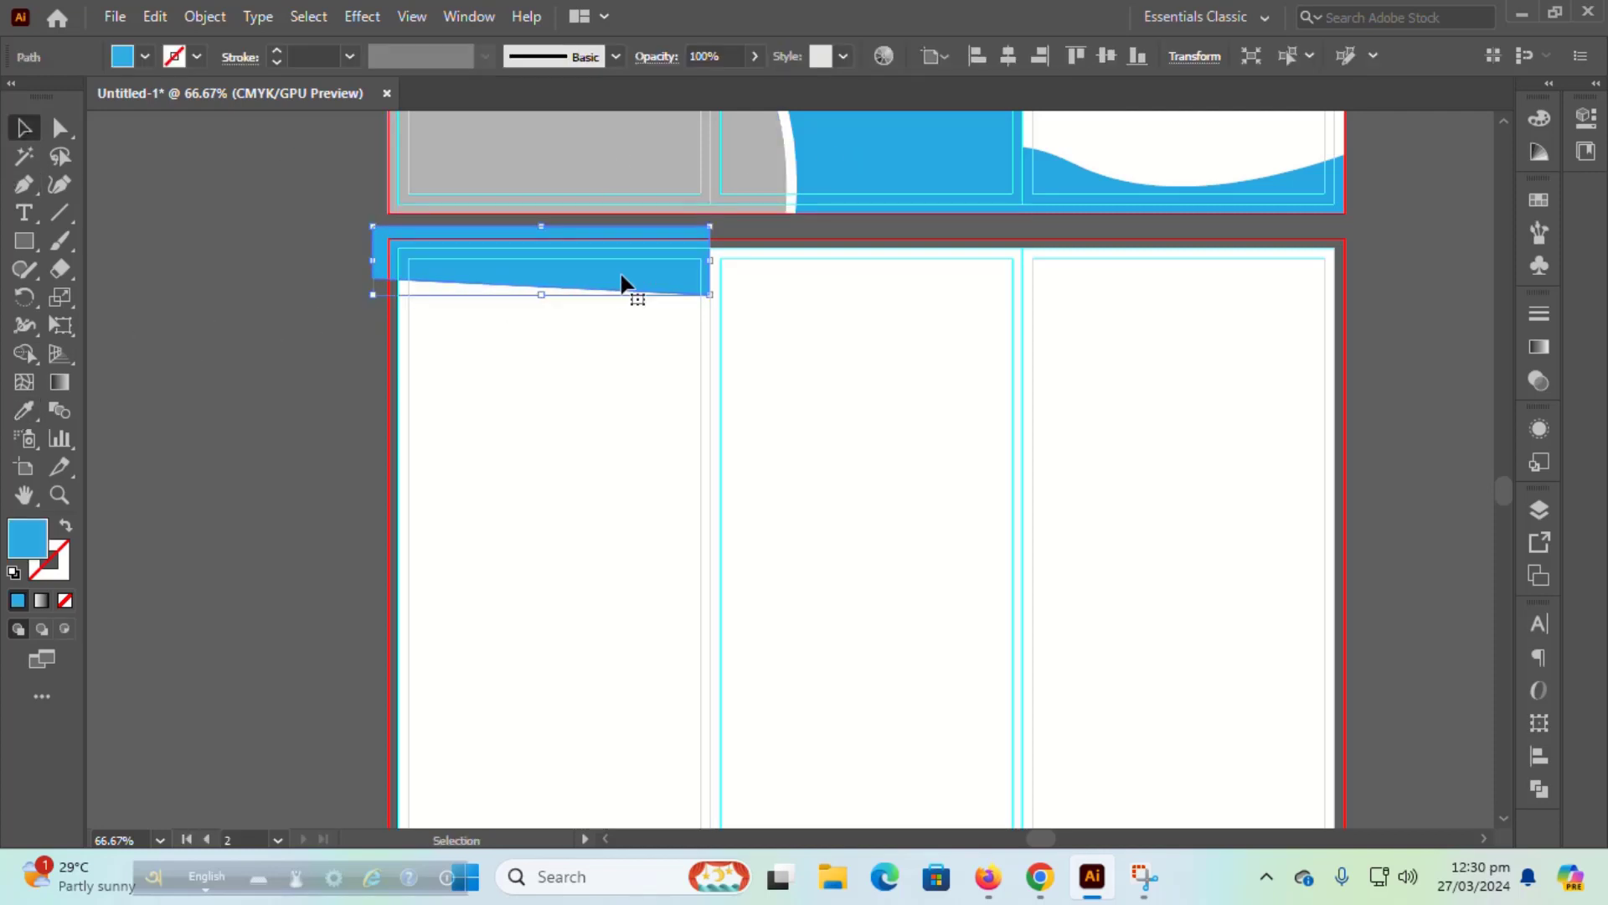
Step: Copy the blue strip onto the middle and right columns, trimming it to the column guide
{"action": "left_click_drag", "start_coordinate": [621, 277], "coordinate": [963, 310]}
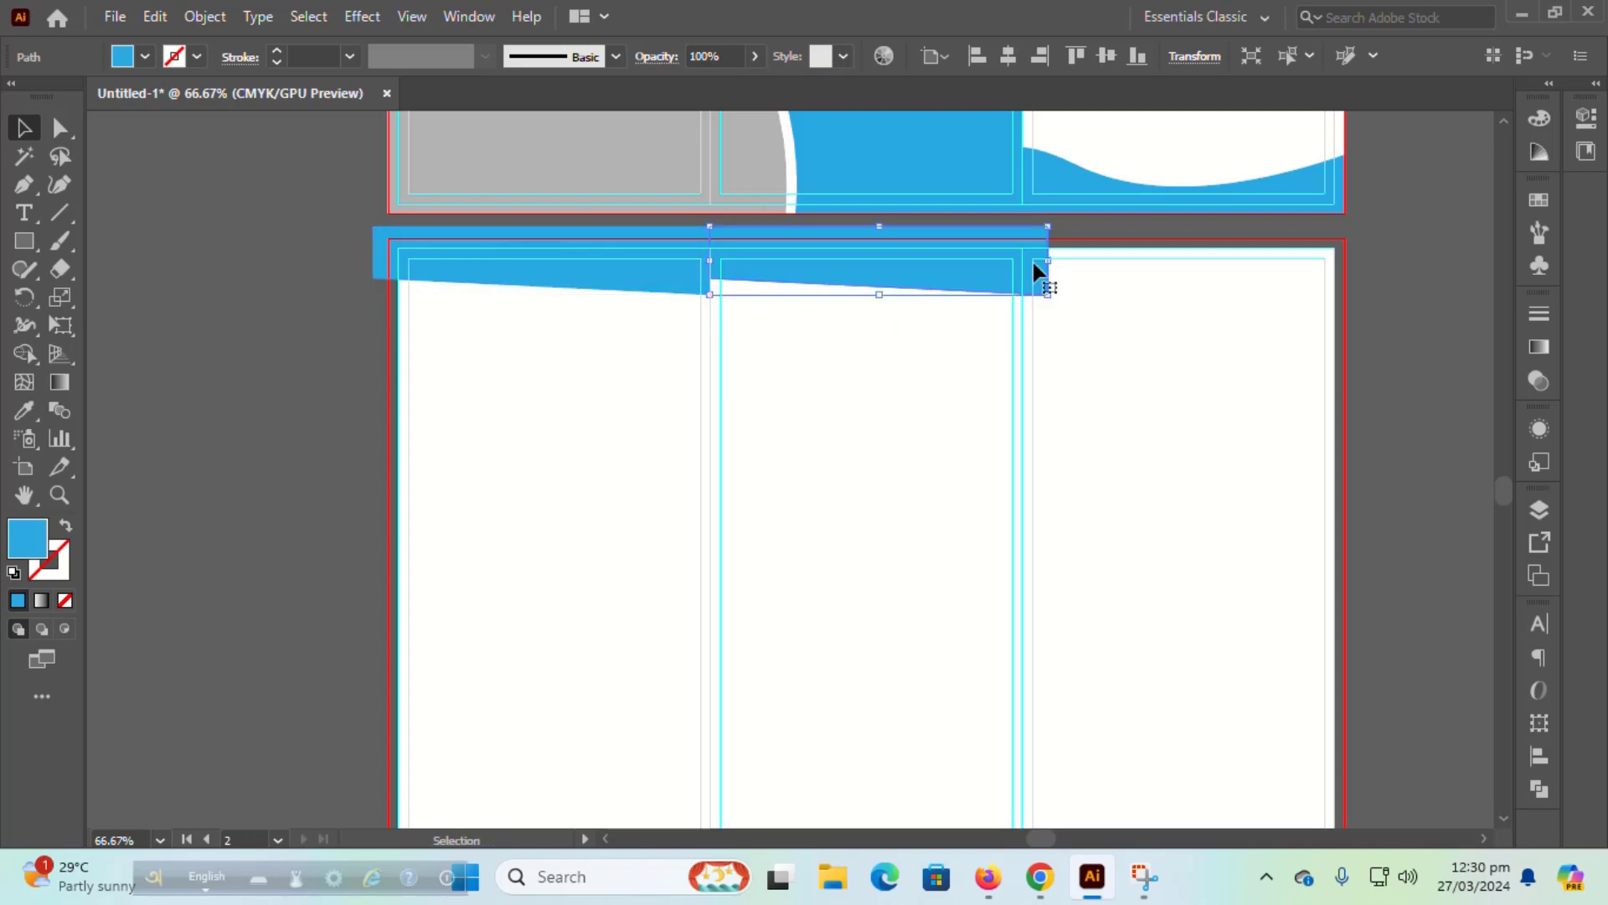
{"action": "left_click_drag", "start_coordinate": [1044, 258], "coordinate": [1023, 261]}
{"action": "left_click", "coordinate": [1398, 352]}
{"action": "left_click", "coordinate": [874, 270]}
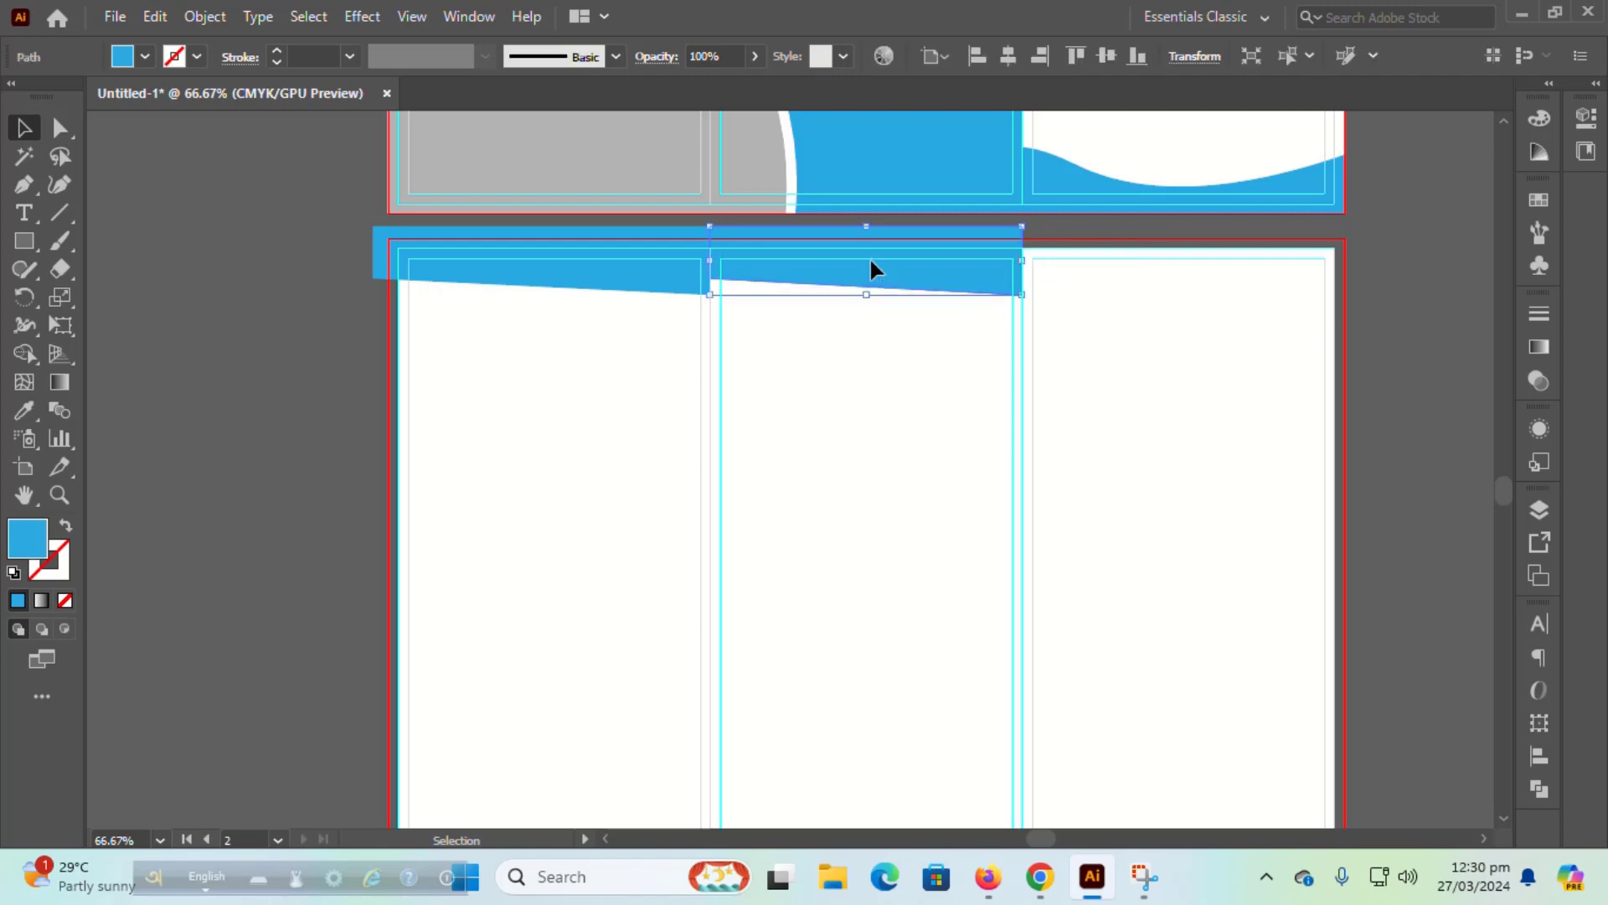
{"action": "left_click_drag", "start_coordinate": [872, 269], "coordinate": [1193, 276]}
{"action": "left_click", "coordinate": [1380, 339]}
{"action": "scroll", "coordinate": [1307, 325], "scroll_direction": "up", "scroll_amount": 3}
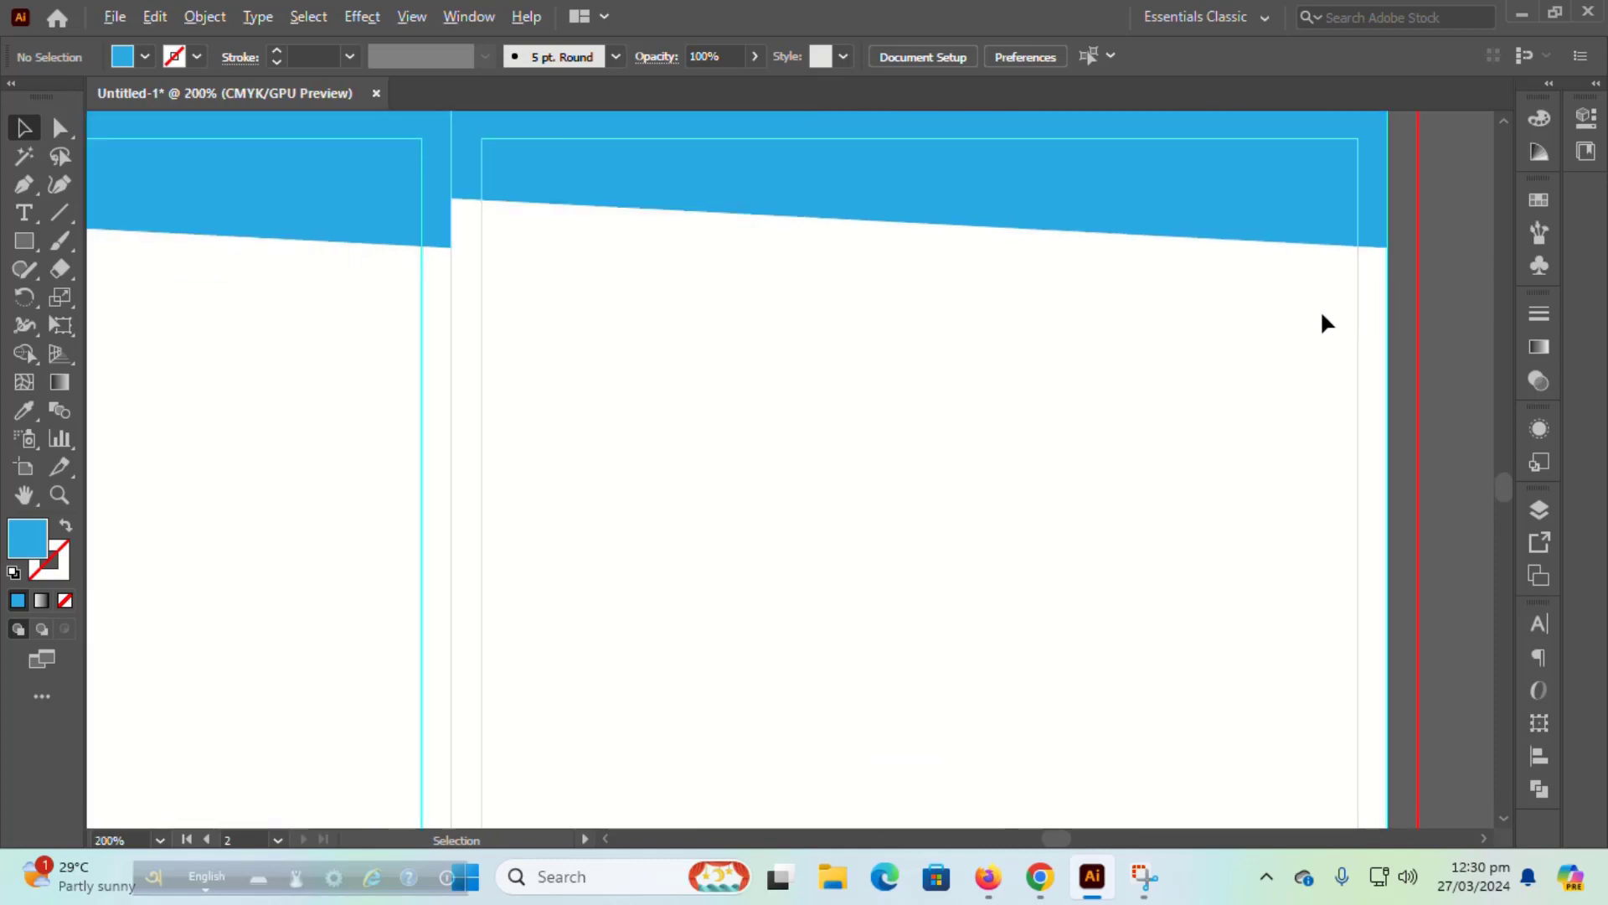
{"action": "scroll", "coordinate": [1322, 322], "scroll_direction": "down", "scroll_amount": 3}
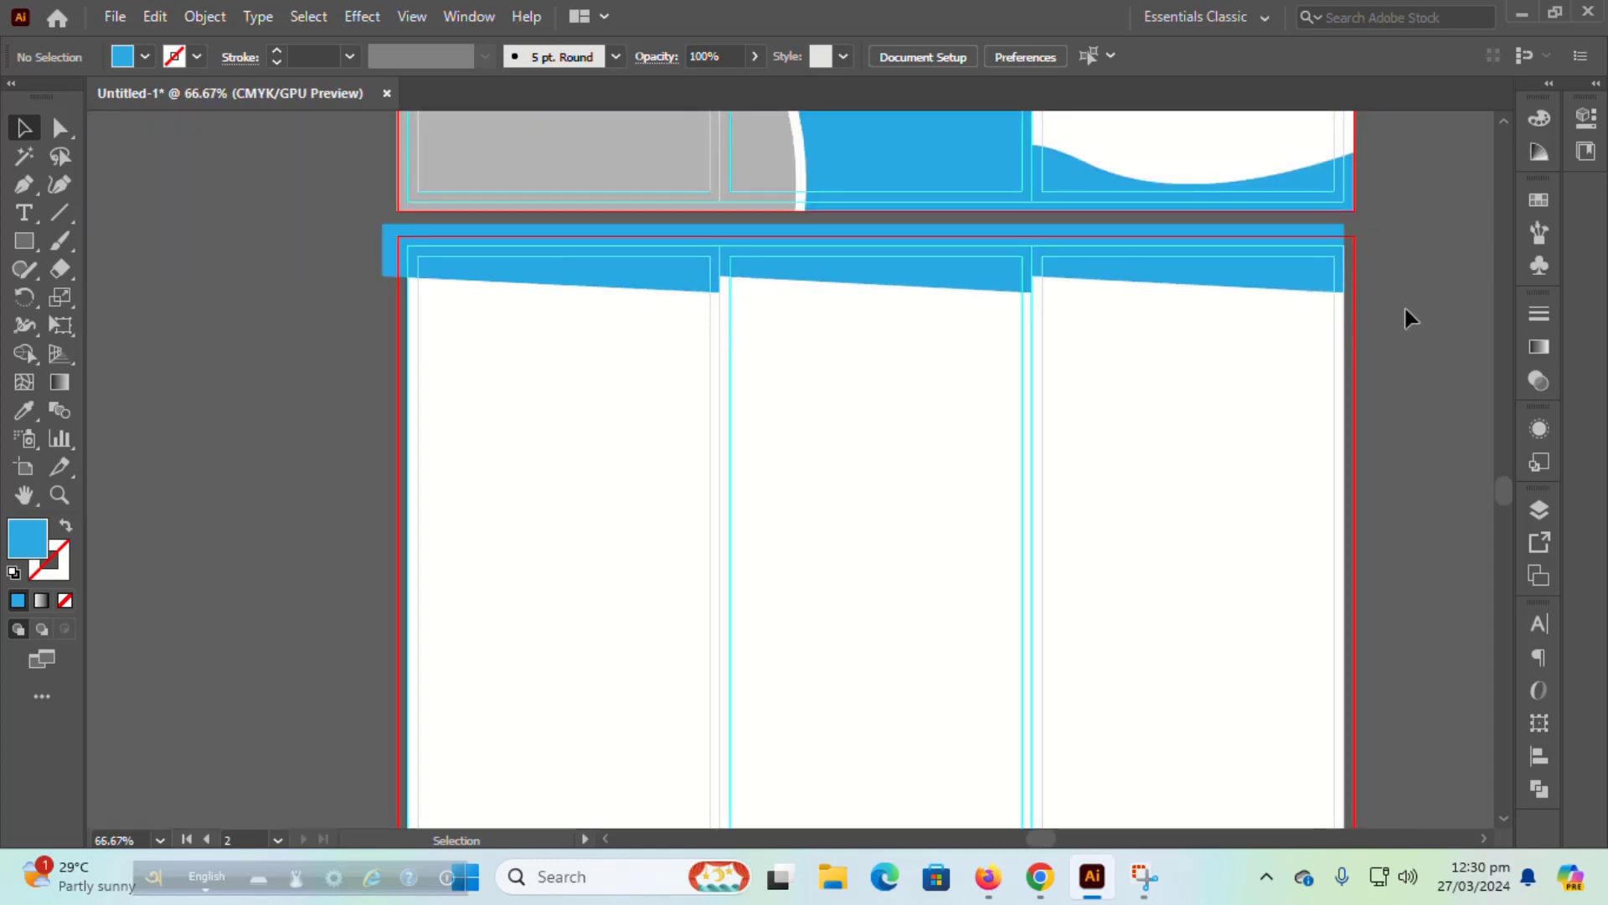
{"action": "scroll", "coordinate": [1406, 308], "scroll_direction": "down", "scroll_amount": 3}
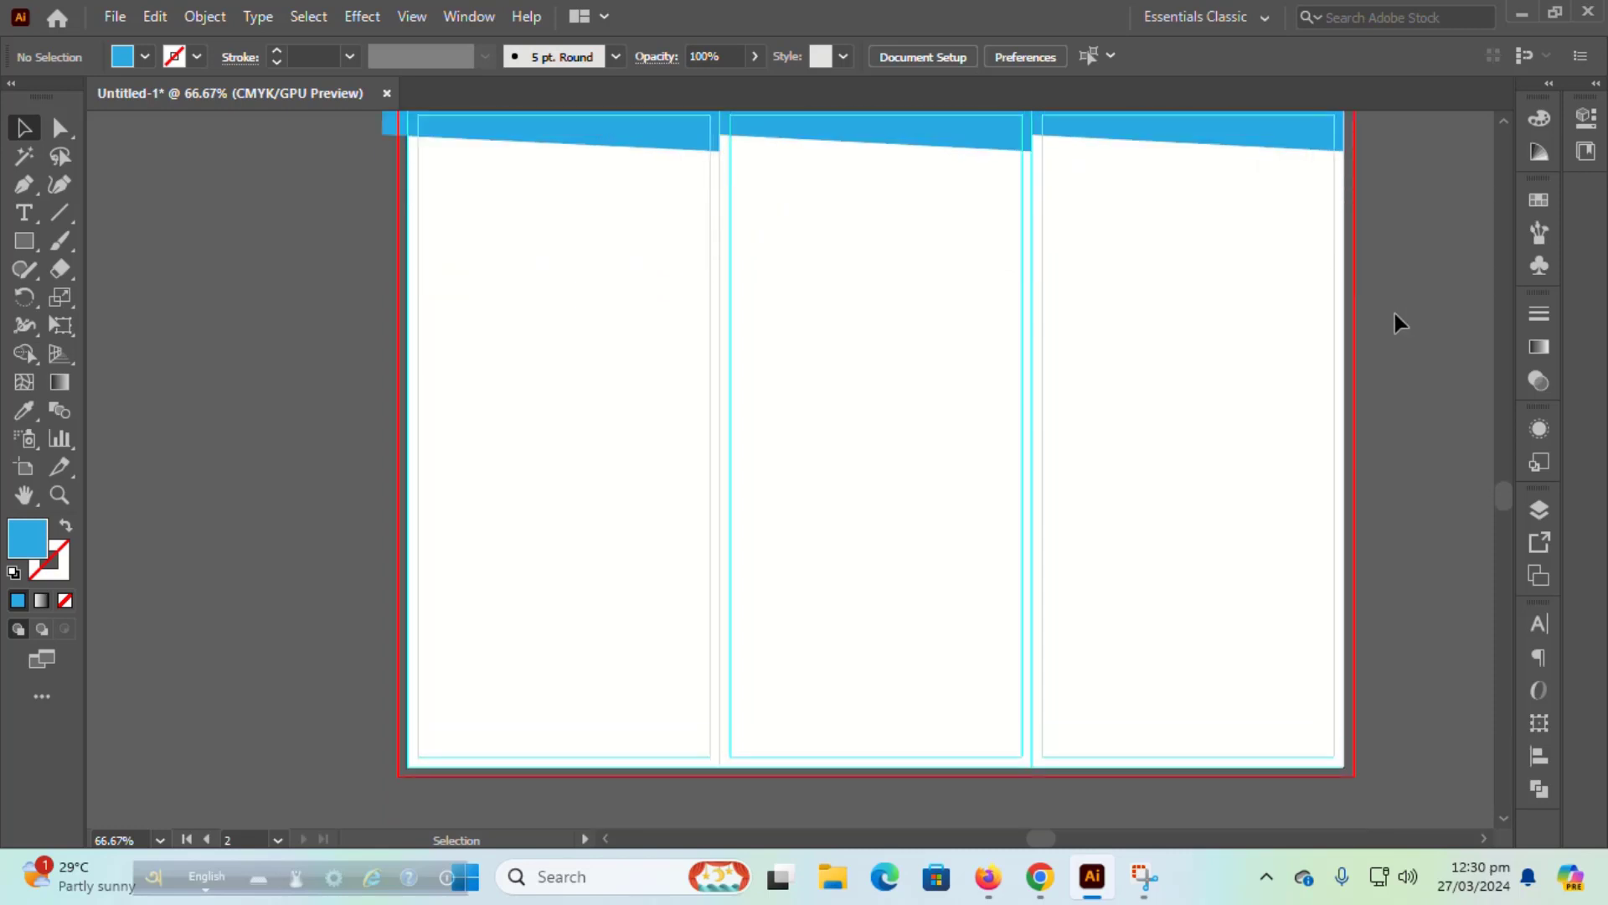
{"action": "left_click", "coordinate": [56, 190]}
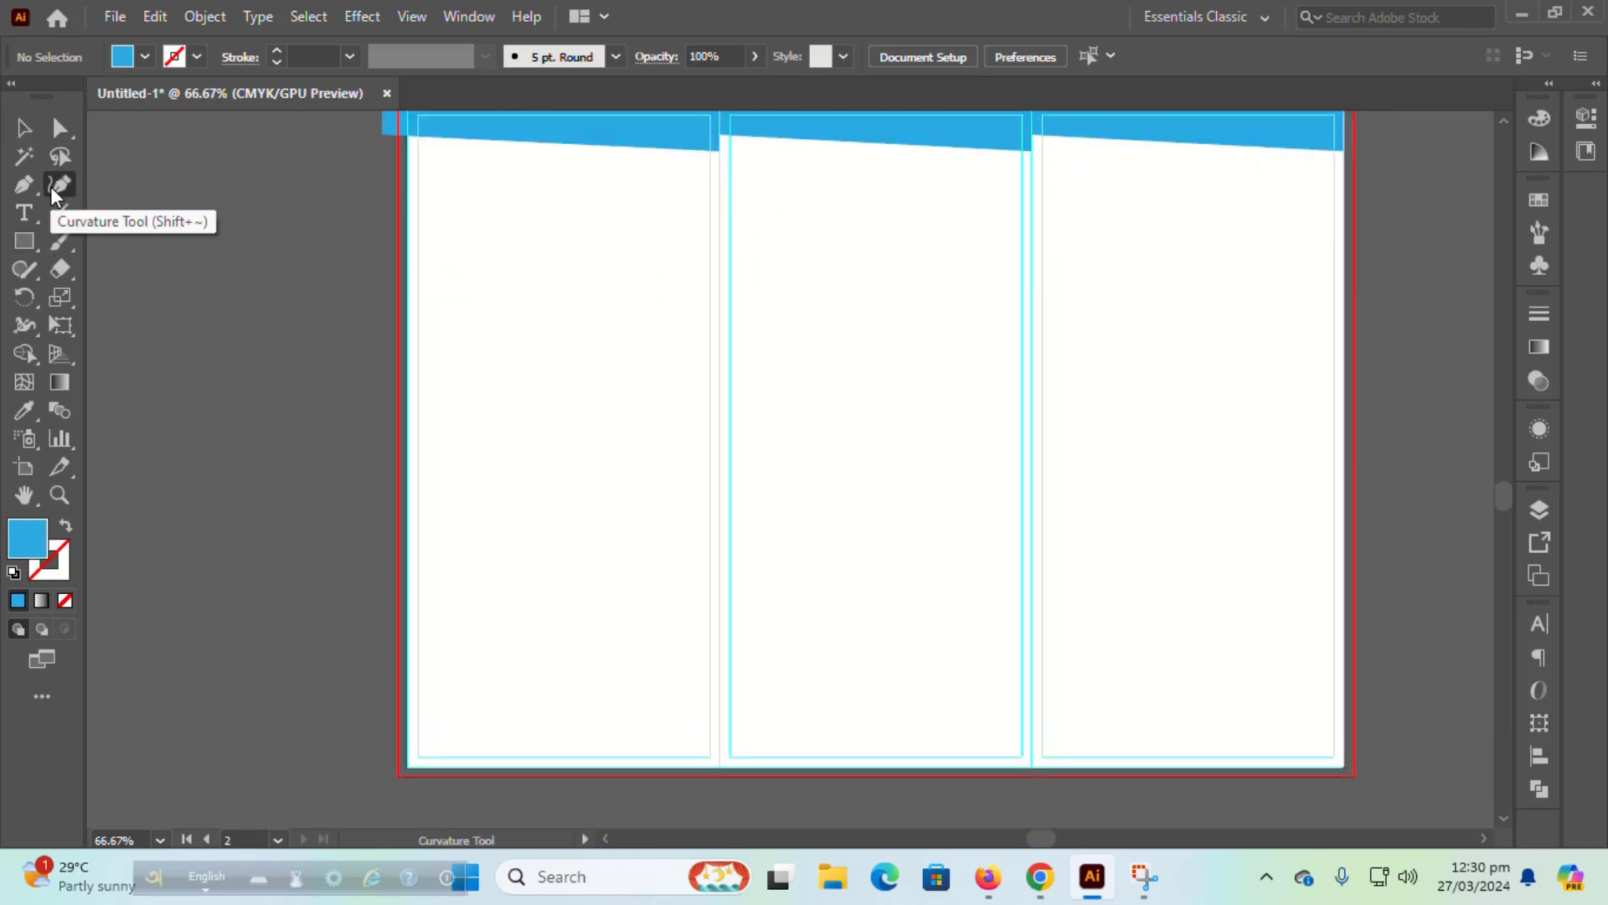
Step: Draw the first closed wave with two crests, running from below the artboard past its right edge
{"action": "left_click", "coordinate": [649, 795]}
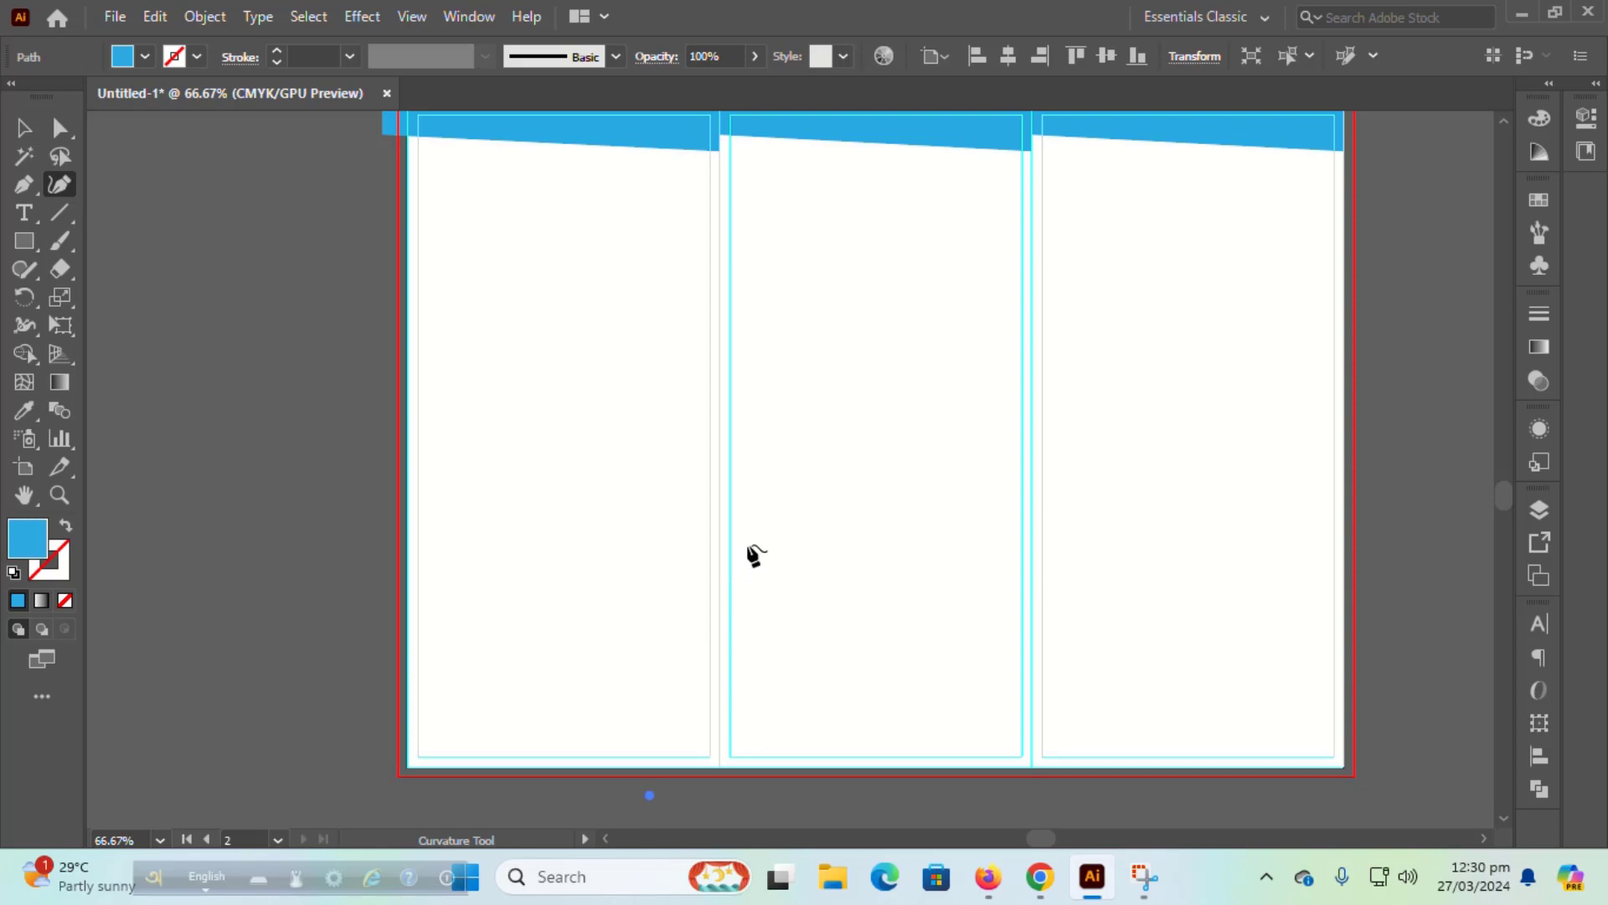
{"action": "left_click", "coordinate": [747, 544]}
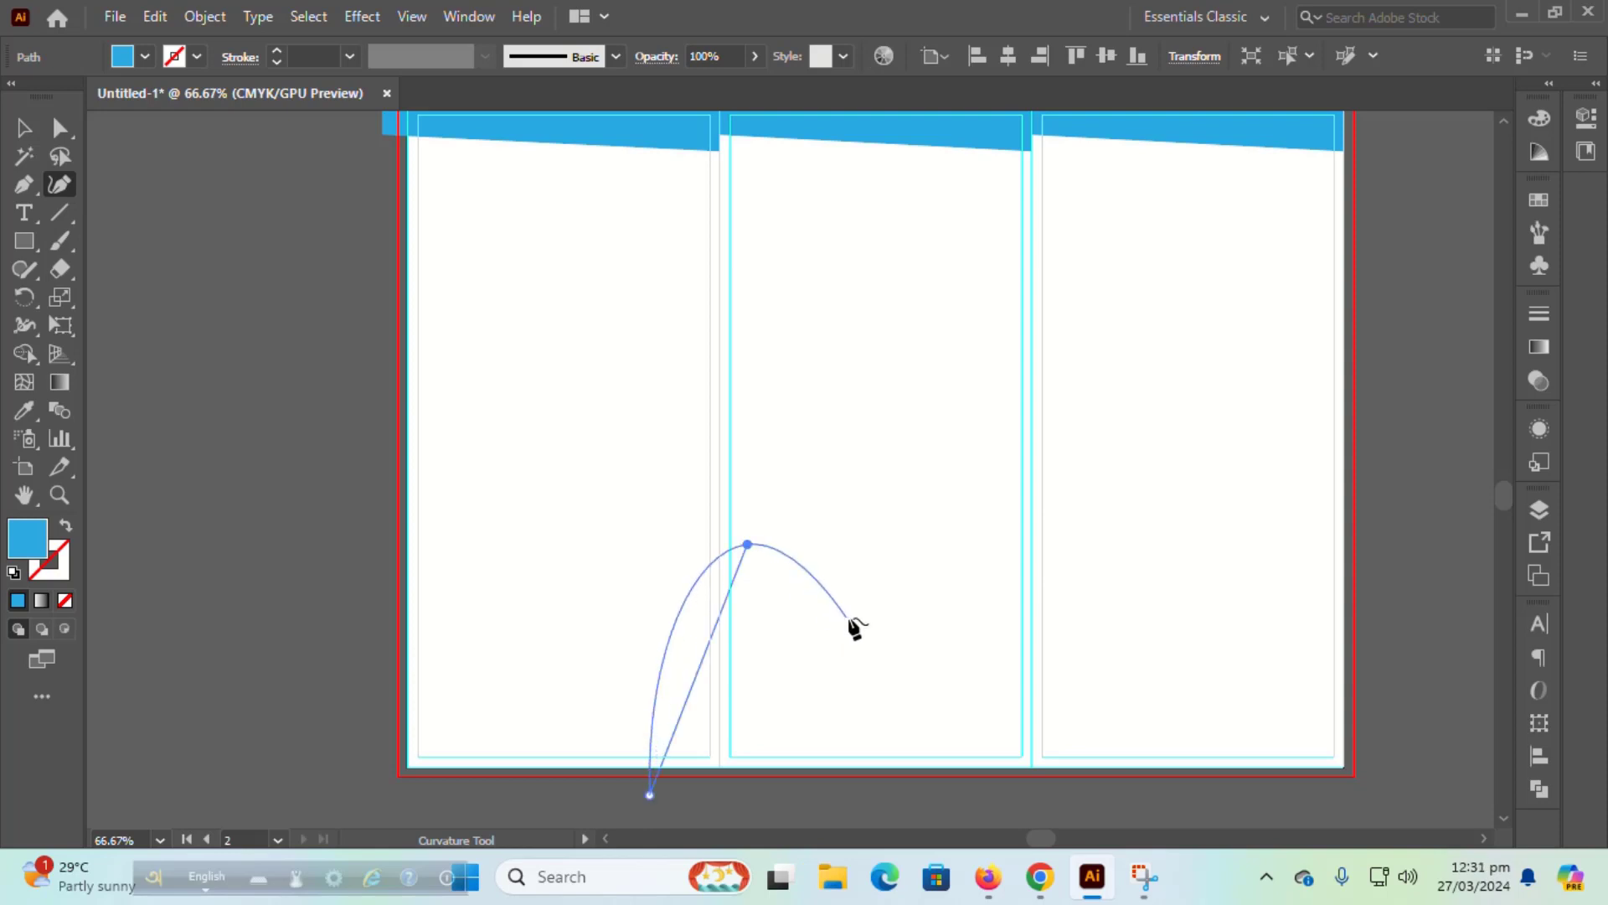
{"action": "left_click", "coordinate": [852, 618]}
{"action": "left_click", "coordinate": [1058, 553]}
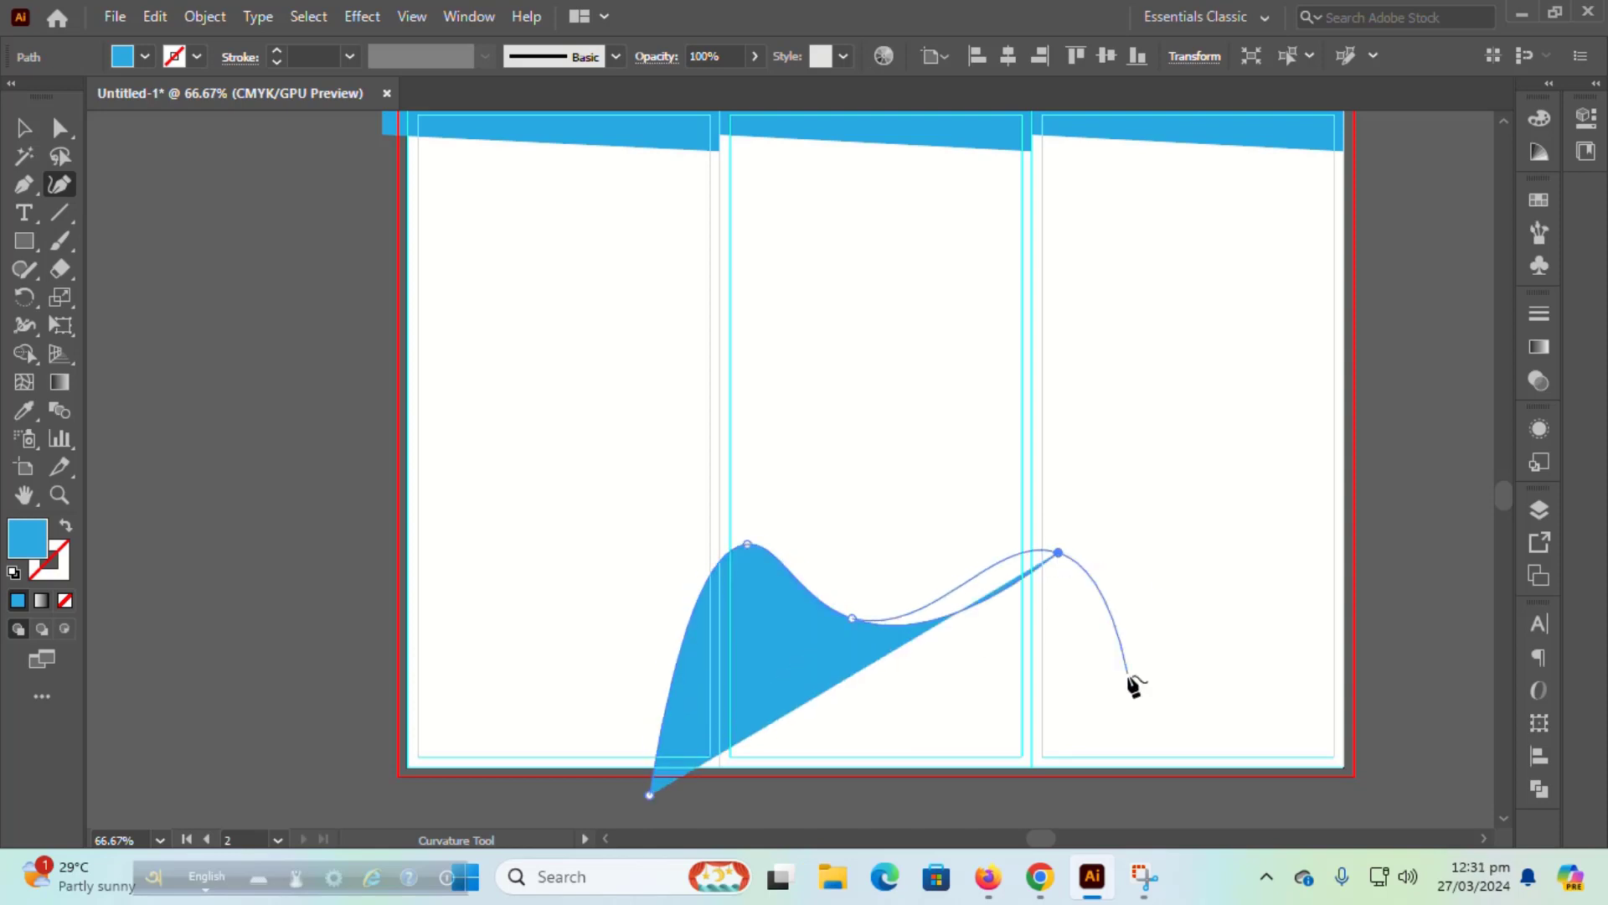
{"action": "left_click", "coordinate": [1163, 688]}
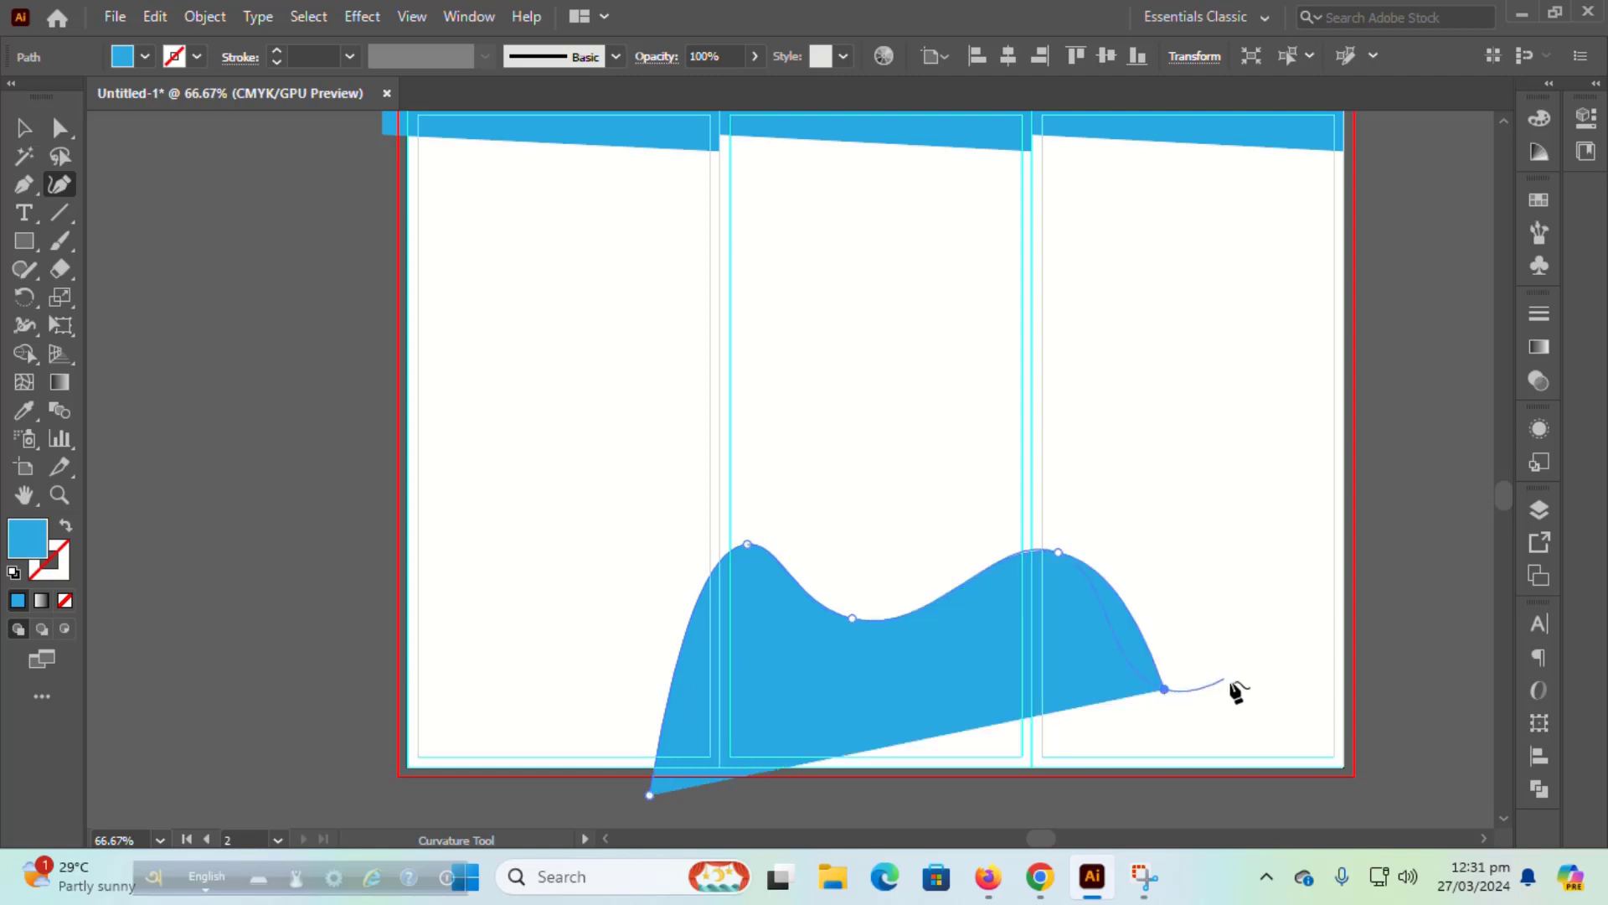
{"action": "left_click", "coordinate": [1313, 674]}
{"action": "left_click", "coordinate": [1398, 730]}
{"action": "scroll", "coordinate": [1422, 802], "scroll_direction": "down", "scroll_amount": 2}
{"action": "scroll", "coordinate": [1421, 803], "scroll_direction": "down", "scroll_amount": 1}
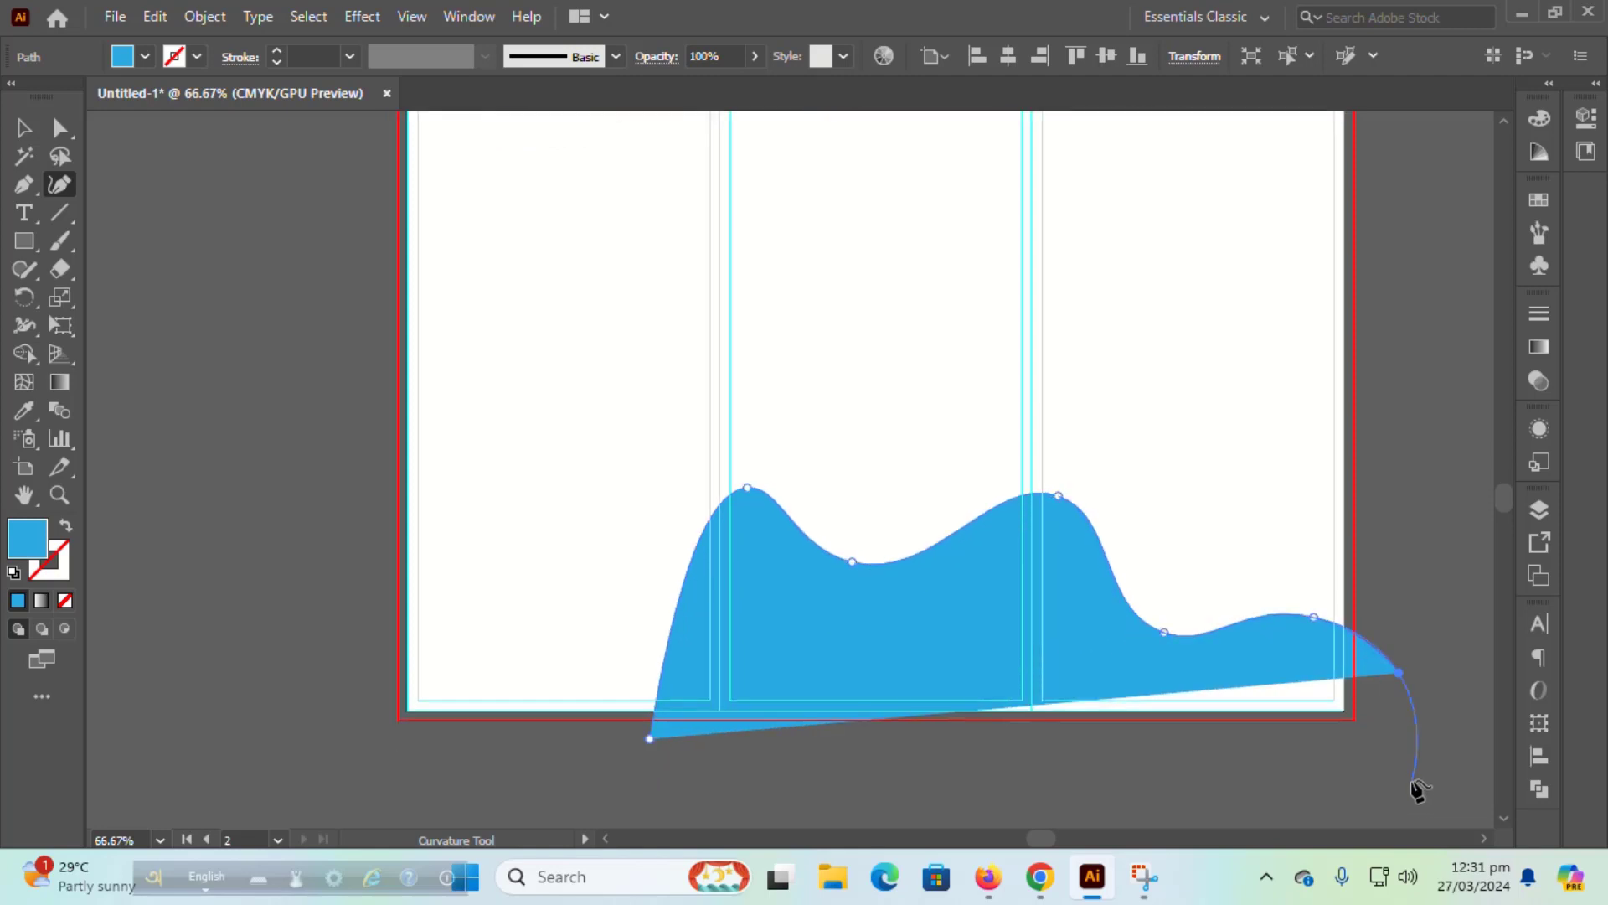
{"action": "left_click", "coordinate": [1394, 725]}
{"action": "left_click", "coordinate": [649, 683]}
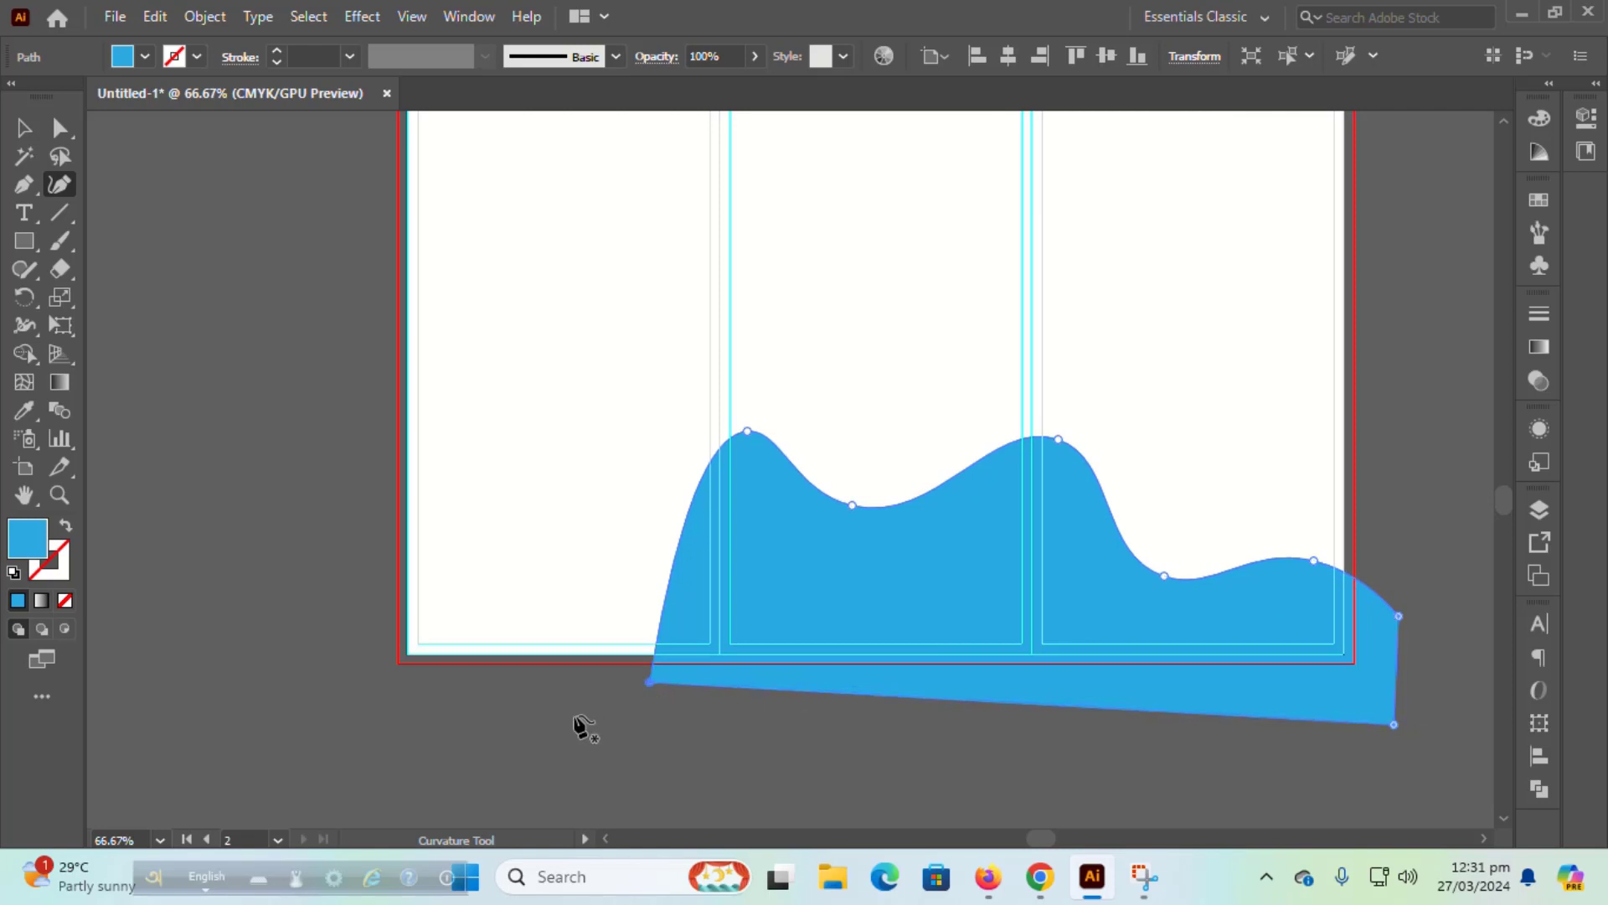
Step: Draw a second overlapping wave starting left of the artboard and closing below its bottom edge
{"action": "scroll", "coordinate": [575, 727], "scroll_direction": "up", "scroll_amount": 1}
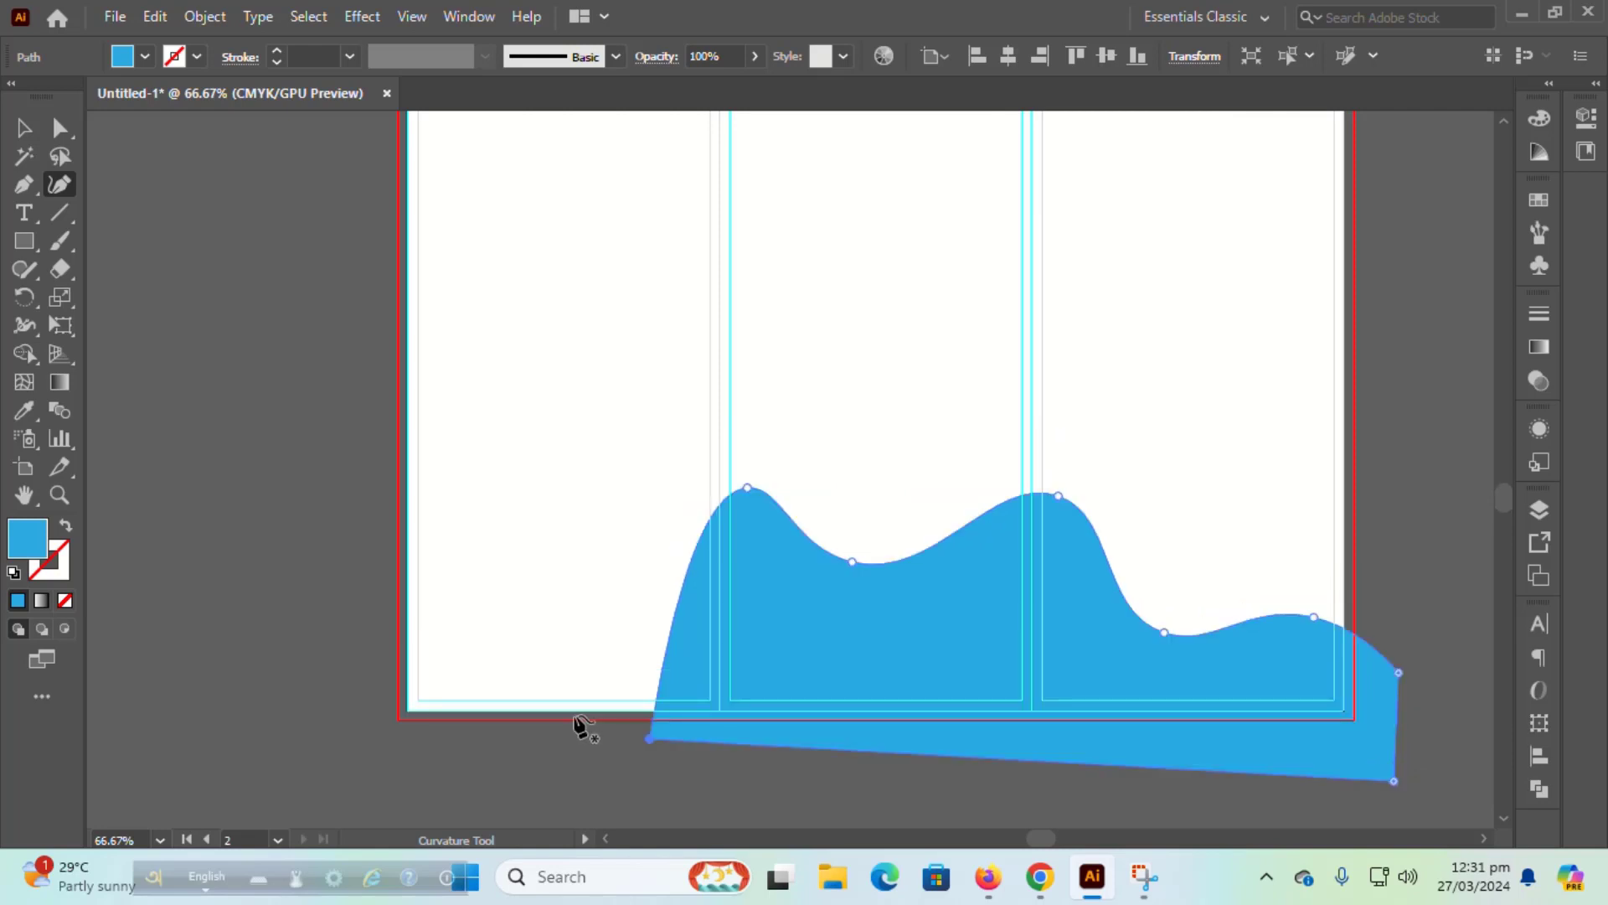
{"action": "left_click", "coordinate": [356, 509]}
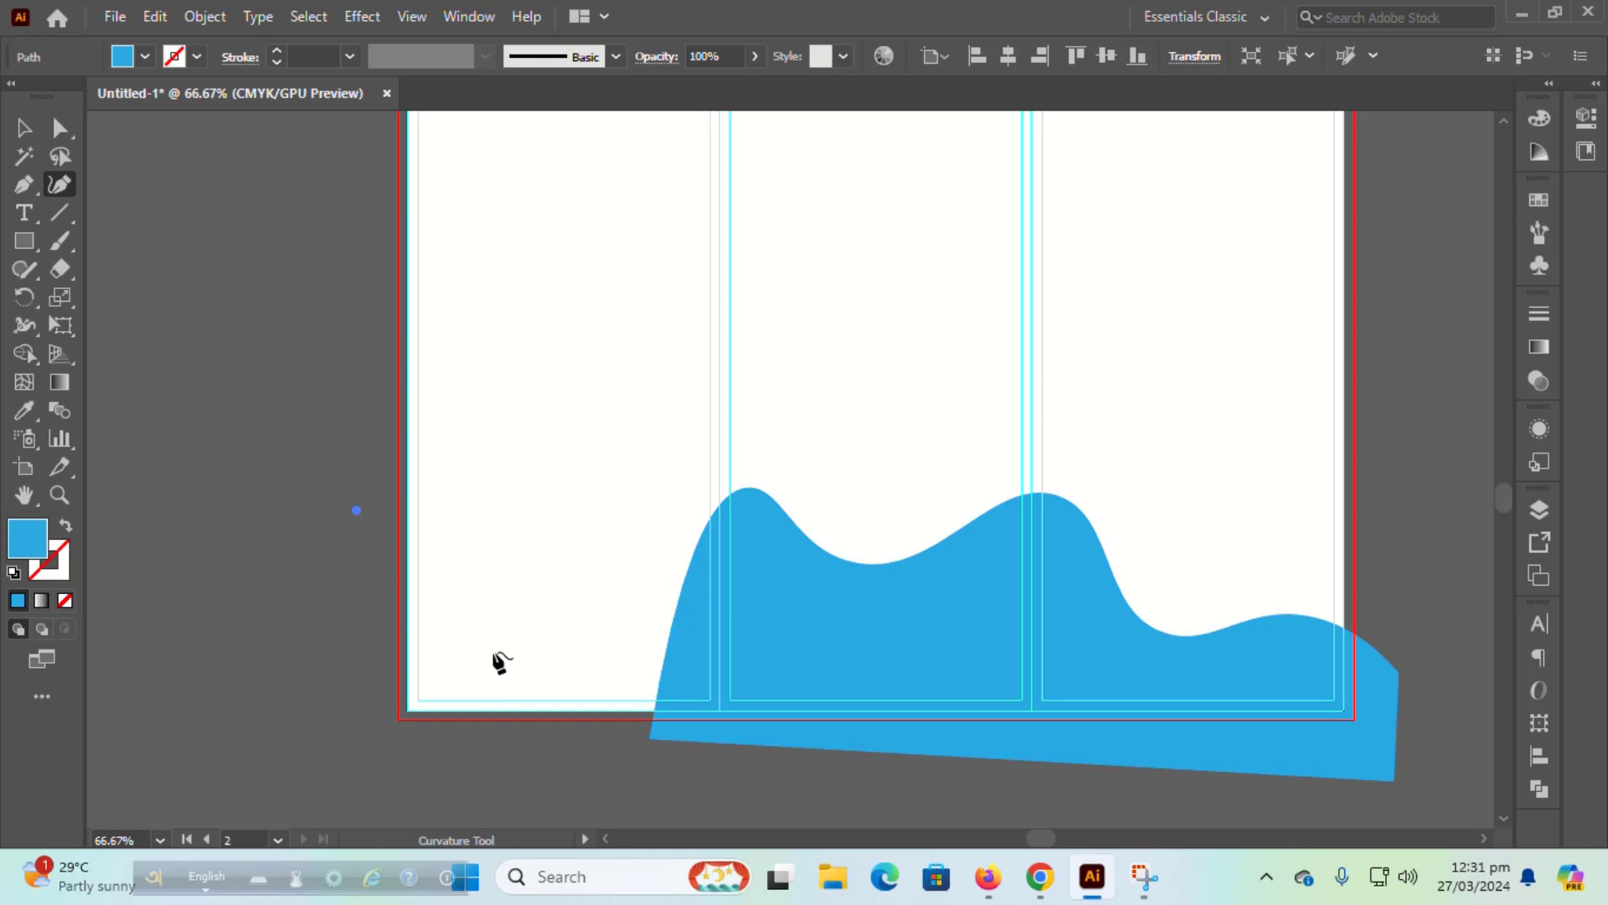
{"action": "left_click", "coordinate": [538, 596]}
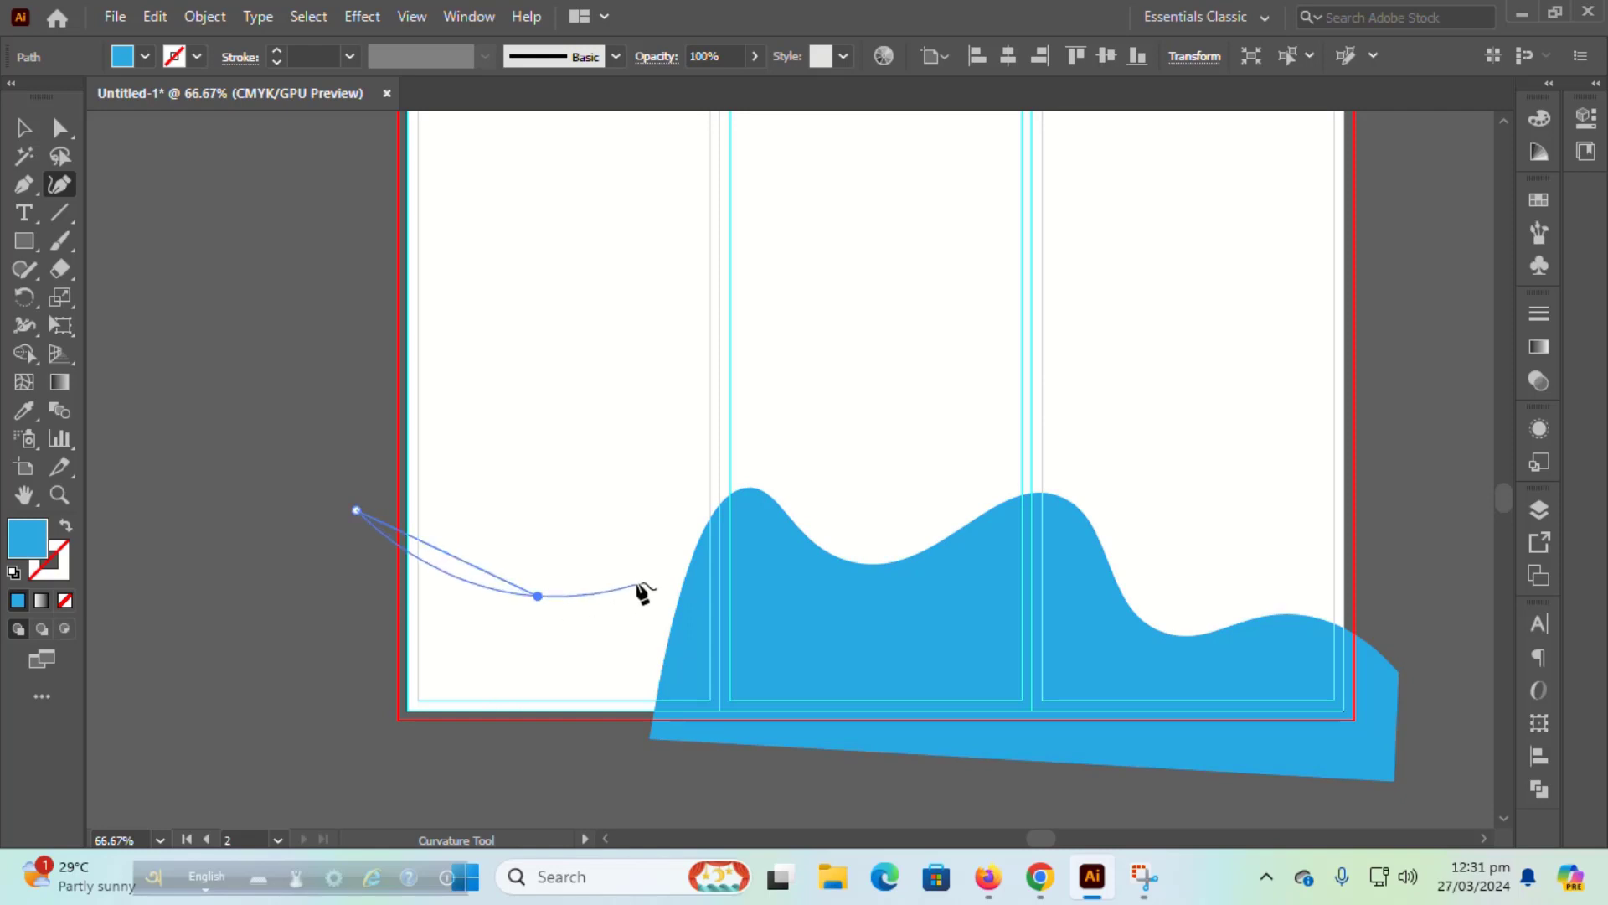
{"action": "left_click", "coordinate": [674, 535]}
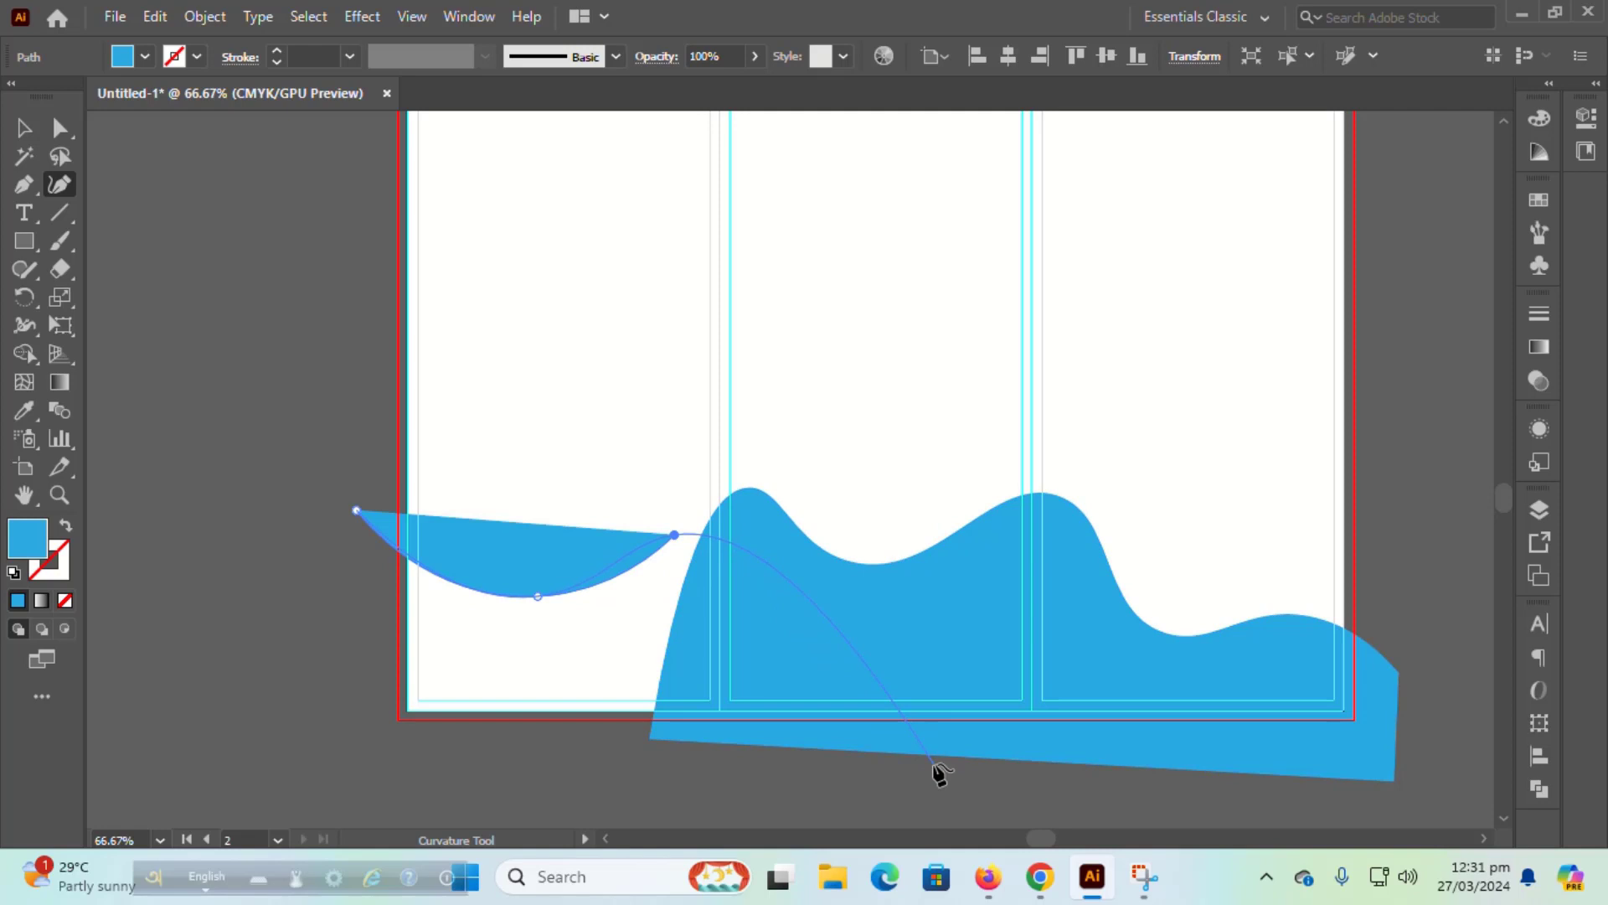
{"action": "left_click", "coordinate": [368, 747]}
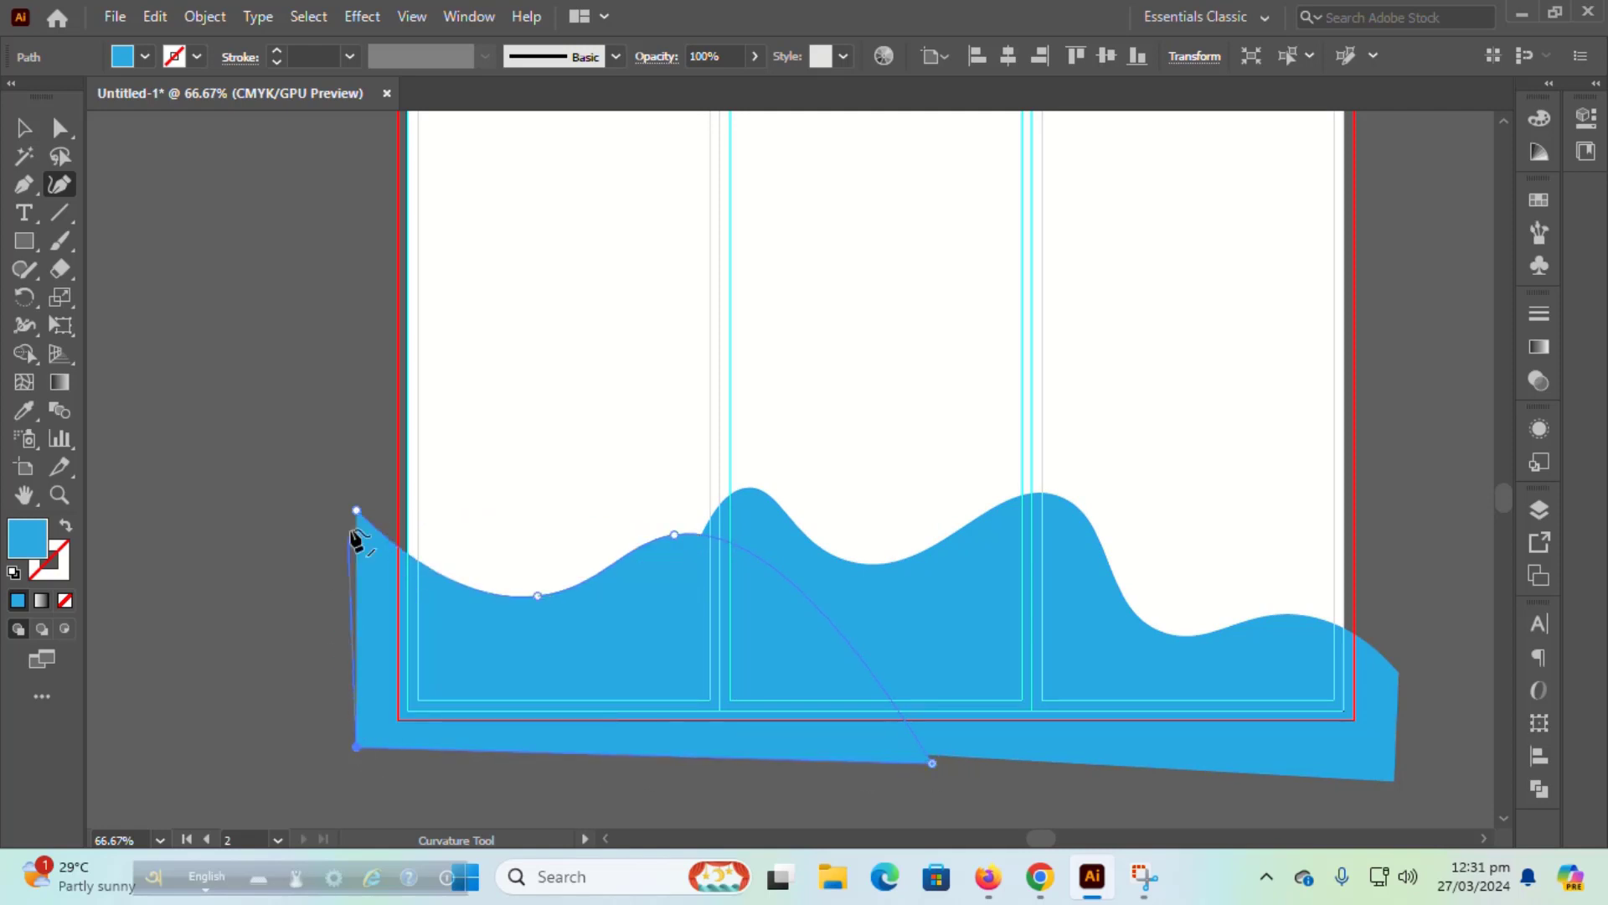
{"action": "left_click", "coordinate": [356, 510]}
{"action": "left_click", "coordinate": [25, 130]}
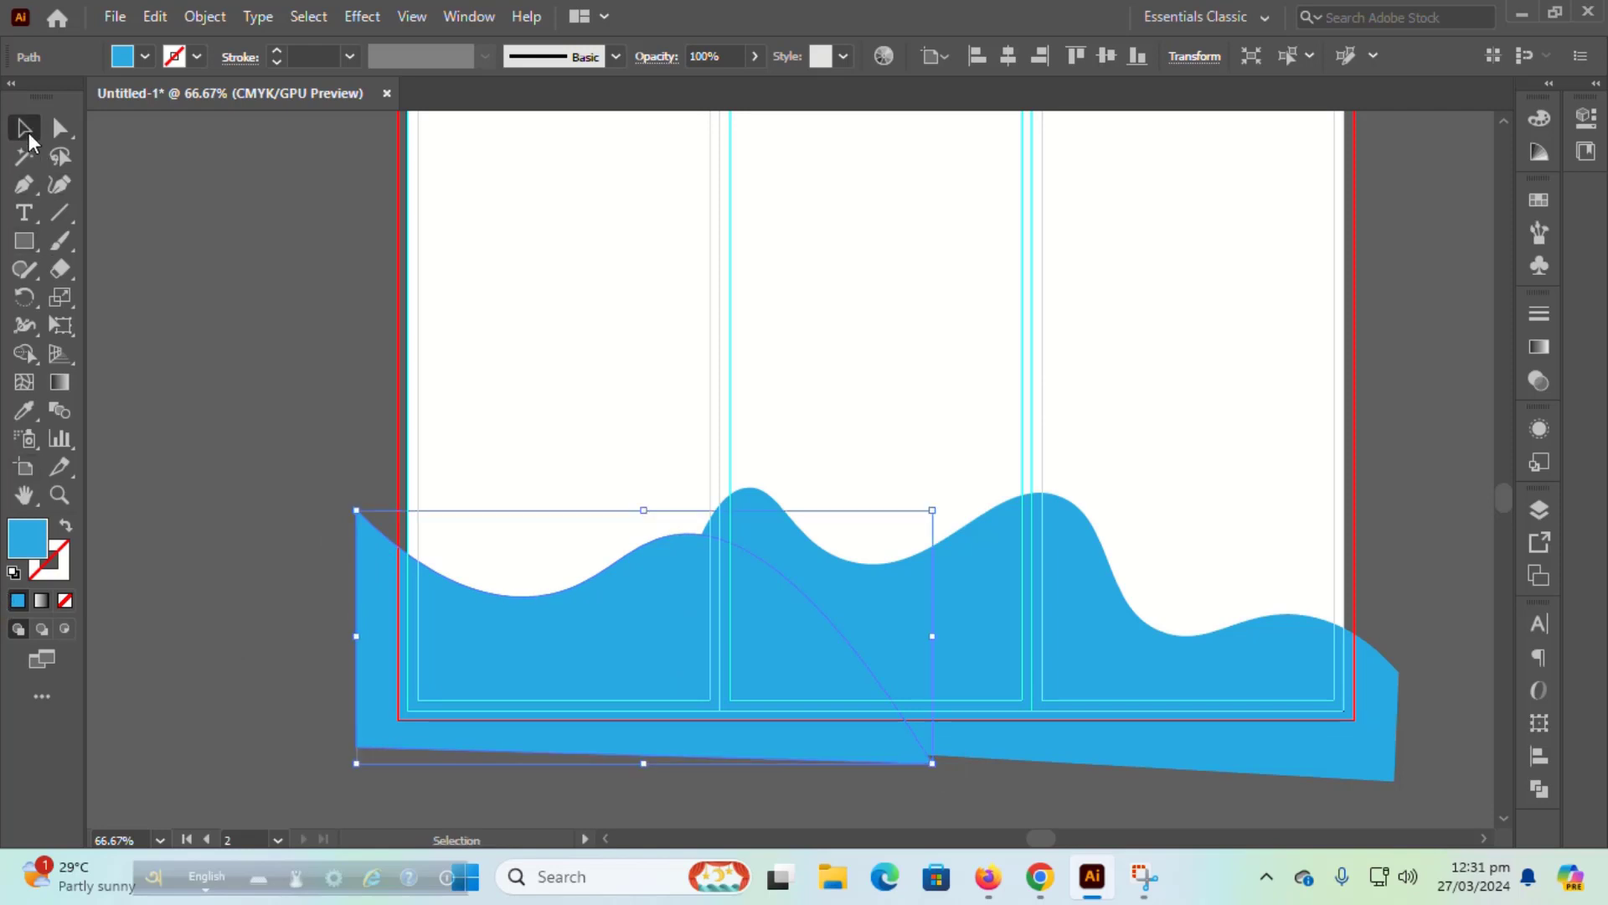
Step: Create an inset Offset Path copy of the left wave and fill it light grey
{"action": "left_click", "coordinate": [204, 16]}
{"action": "mouse_move", "coordinate": [540, 597]}
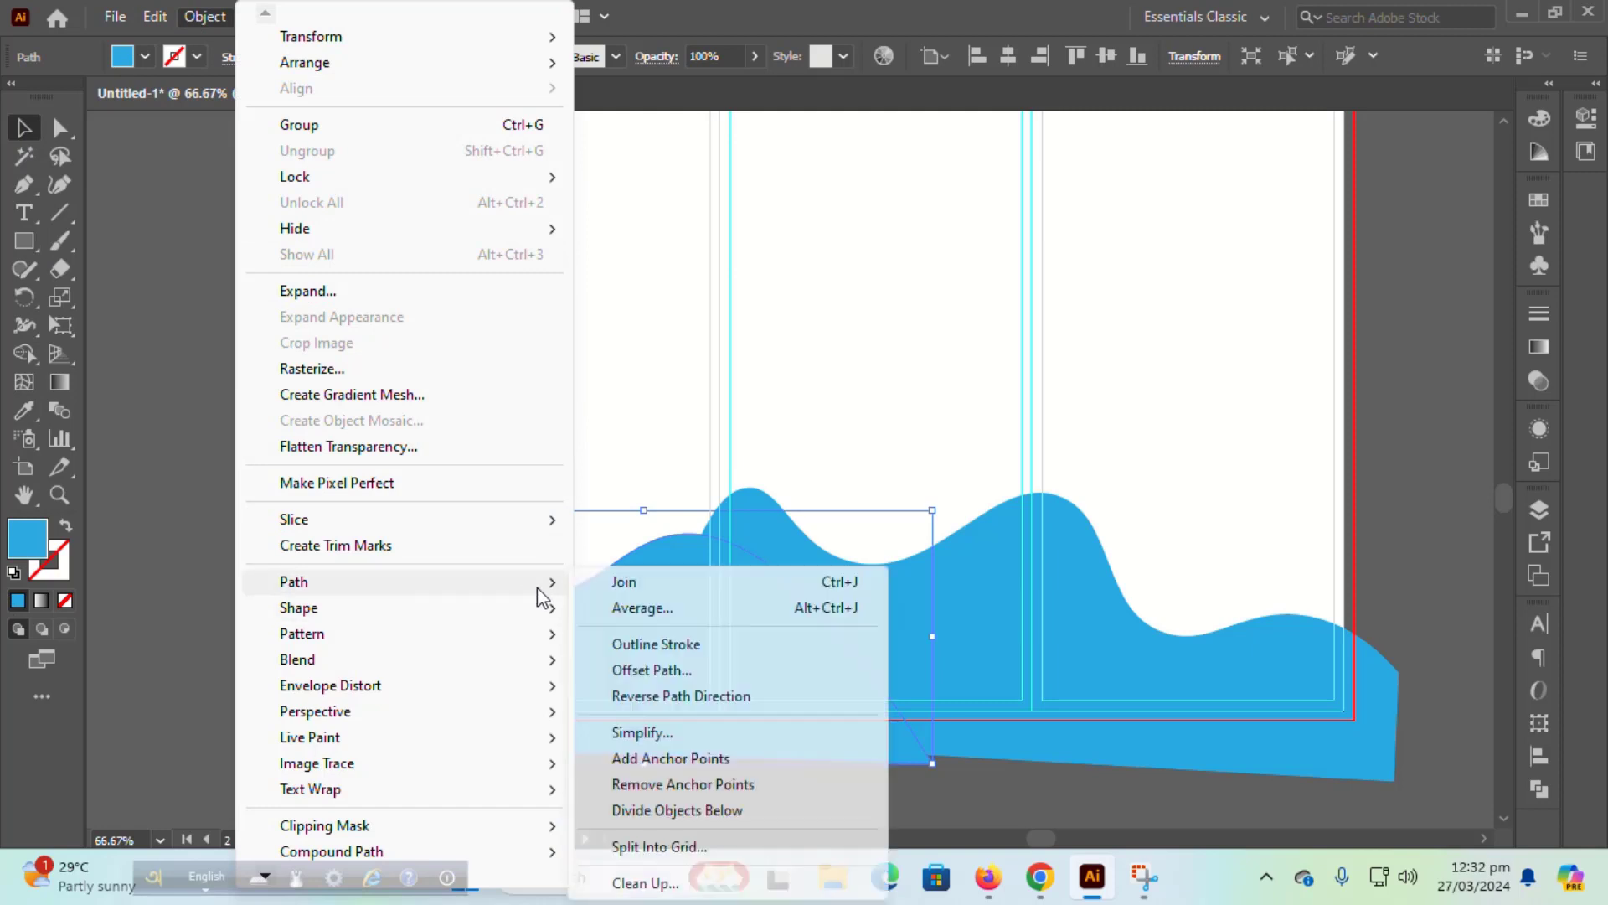
{"action": "left_click", "coordinate": [671, 670]}
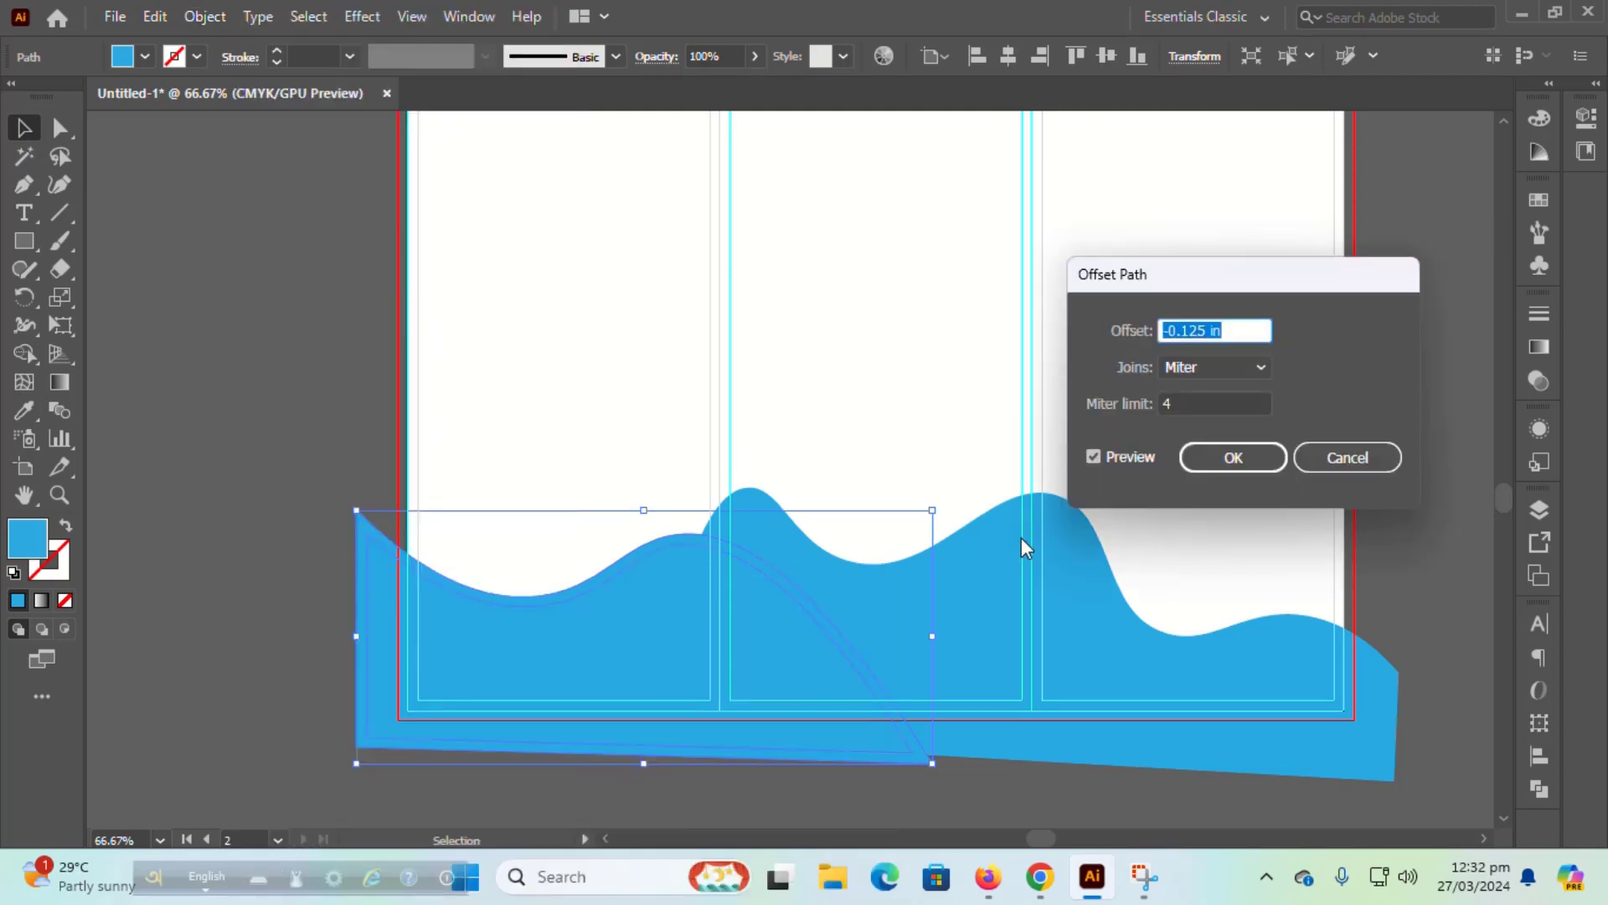
{"action": "left_click", "coordinate": [1197, 456]}
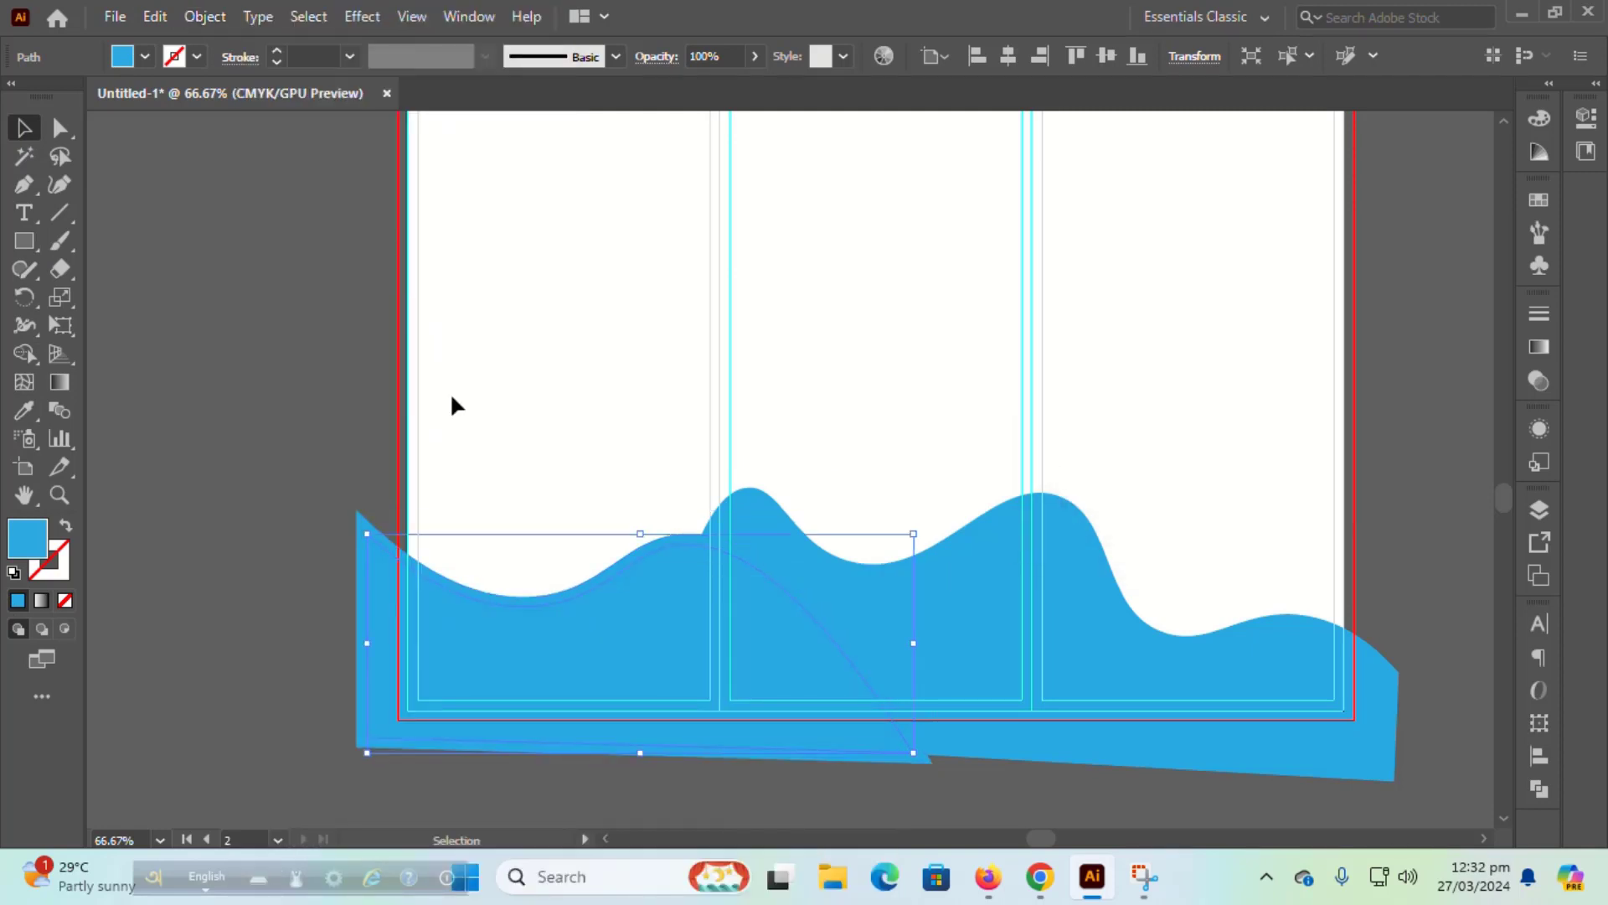
{"action": "left_click", "coordinate": [222, 310]}
{"action": "left_click", "coordinate": [405, 616]}
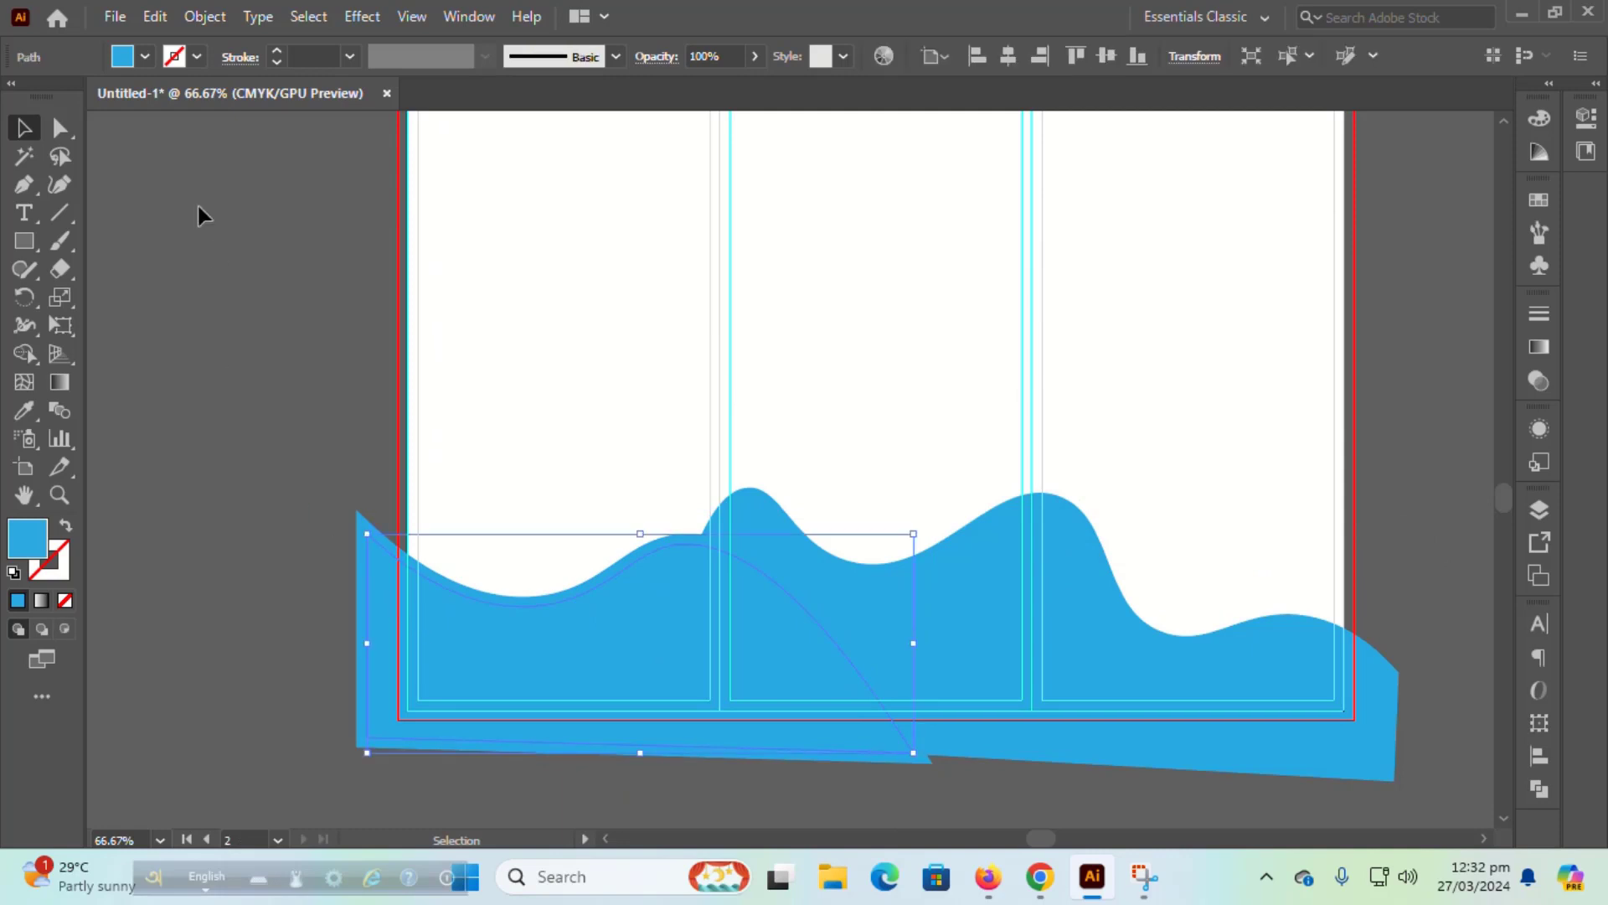
{"action": "left_click", "coordinate": [144, 57]}
{"action": "left_click", "coordinate": [67, 171]}
{"action": "left_click", "coordinate": [168, 390]}
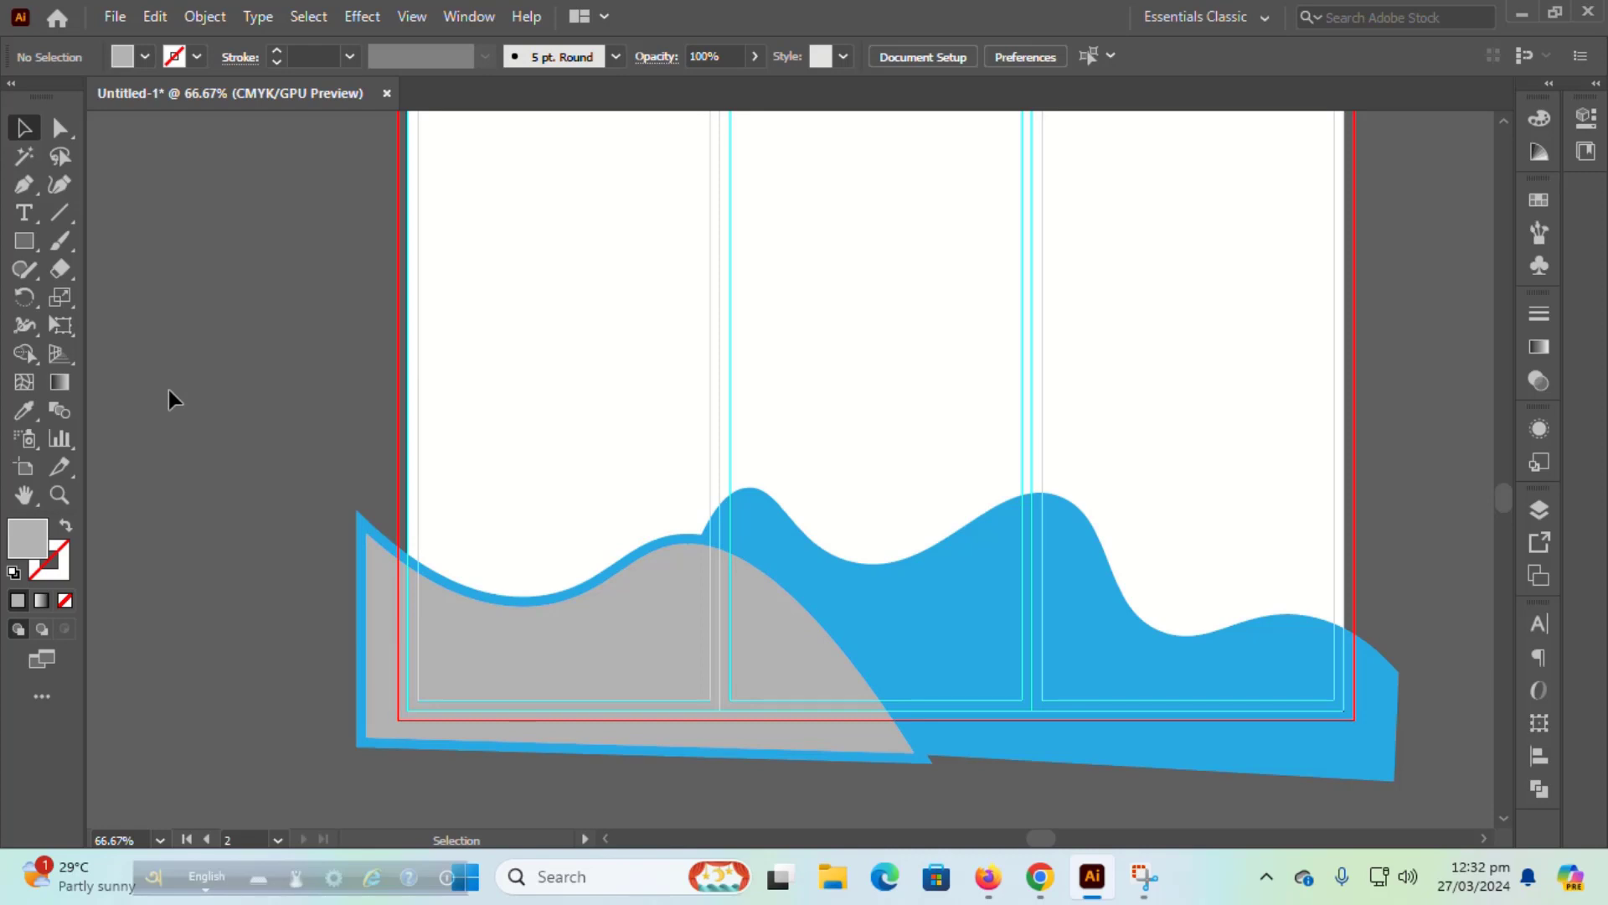
Step: Make the outer left wave white with the Eyedropper, leaving a white rim around the grey
{"action": "left_click", "coordinate": [728, 555]}
{"action": "left_click", "coordinate": [24, 411]}
{"action": "left_click", "coordinate": [241, 298]}
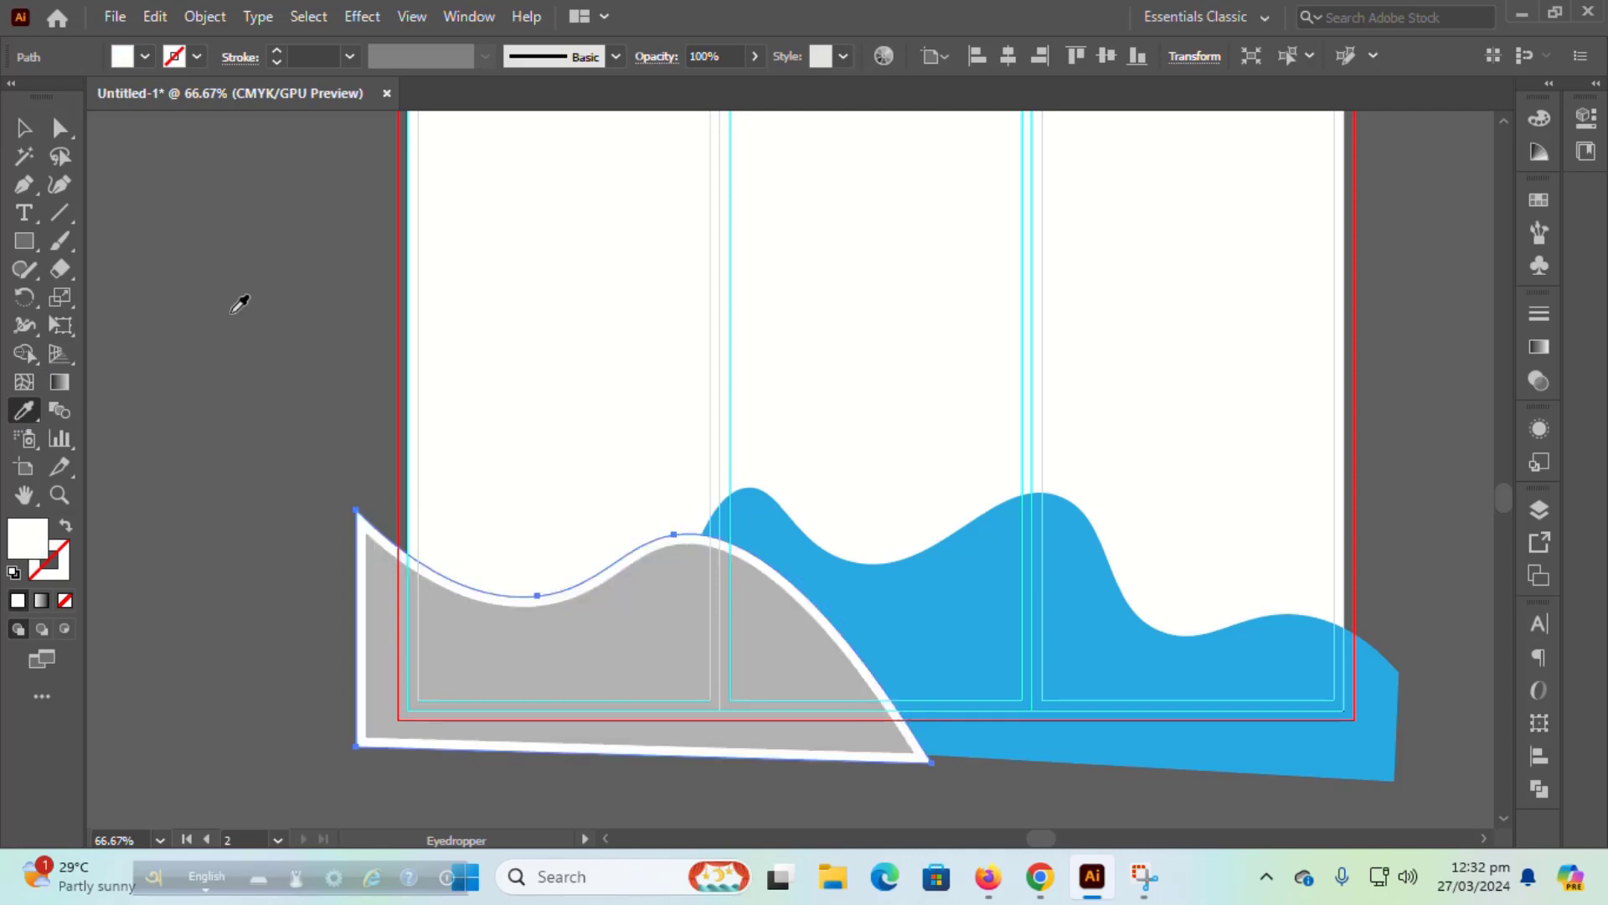
{"action": "left_click", "coordinate": [25, 130]}
{"action": "left_click", "coordinate": [208, 272]}
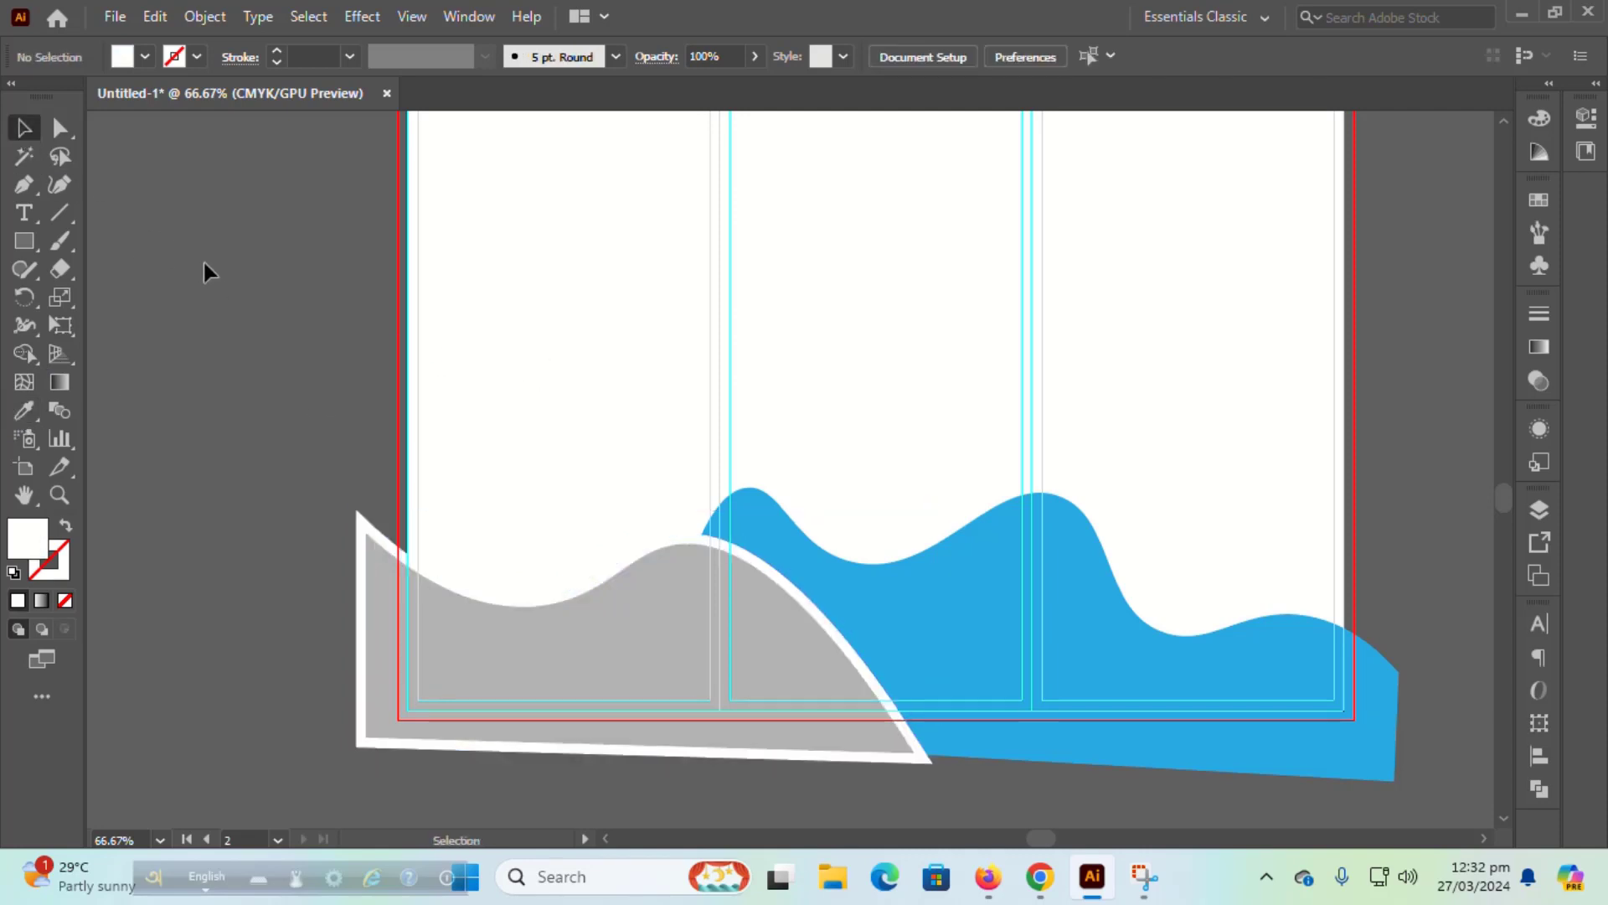
{"action": "scroll", "coordinate": [213, 289], "scroll_direction": "up", "scroll_amount": 2}
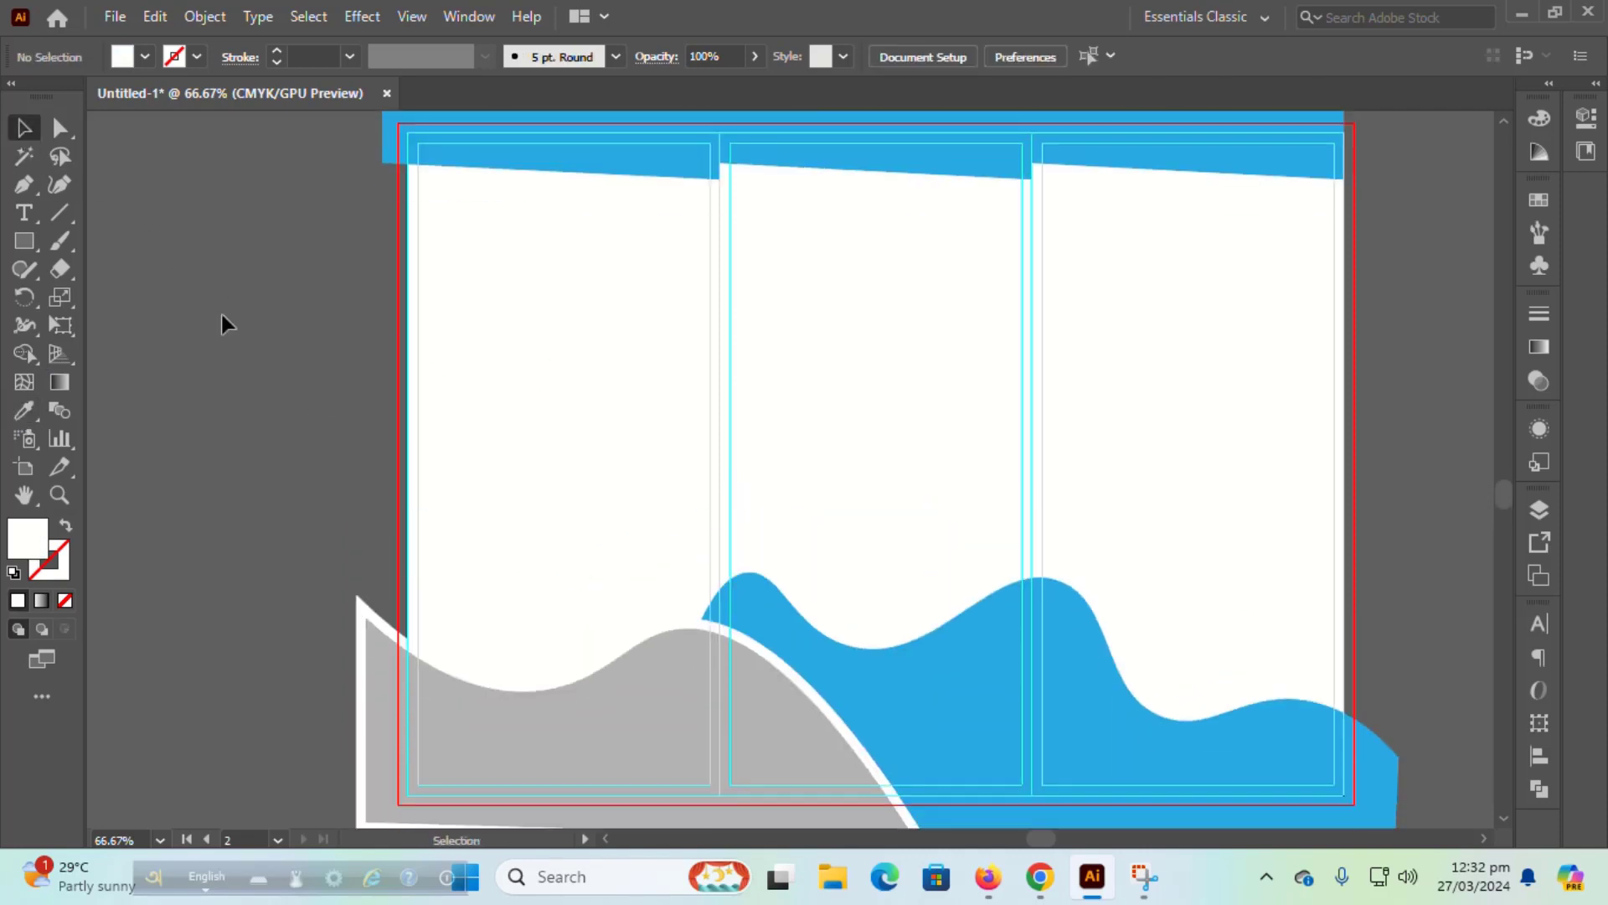
{"action": "scroll", "coordinate": [221, 315], "scroll_direction": "down", "scroll_amount": 1}
{"action": "scroll", "coordinate": [222, 314], "scroll_direction": "up", "scroll_amount": 2}
Step: Draw a white rectangle spanning the whole second artboard
{"action": "left_click", "coordinate": [25, 243]}
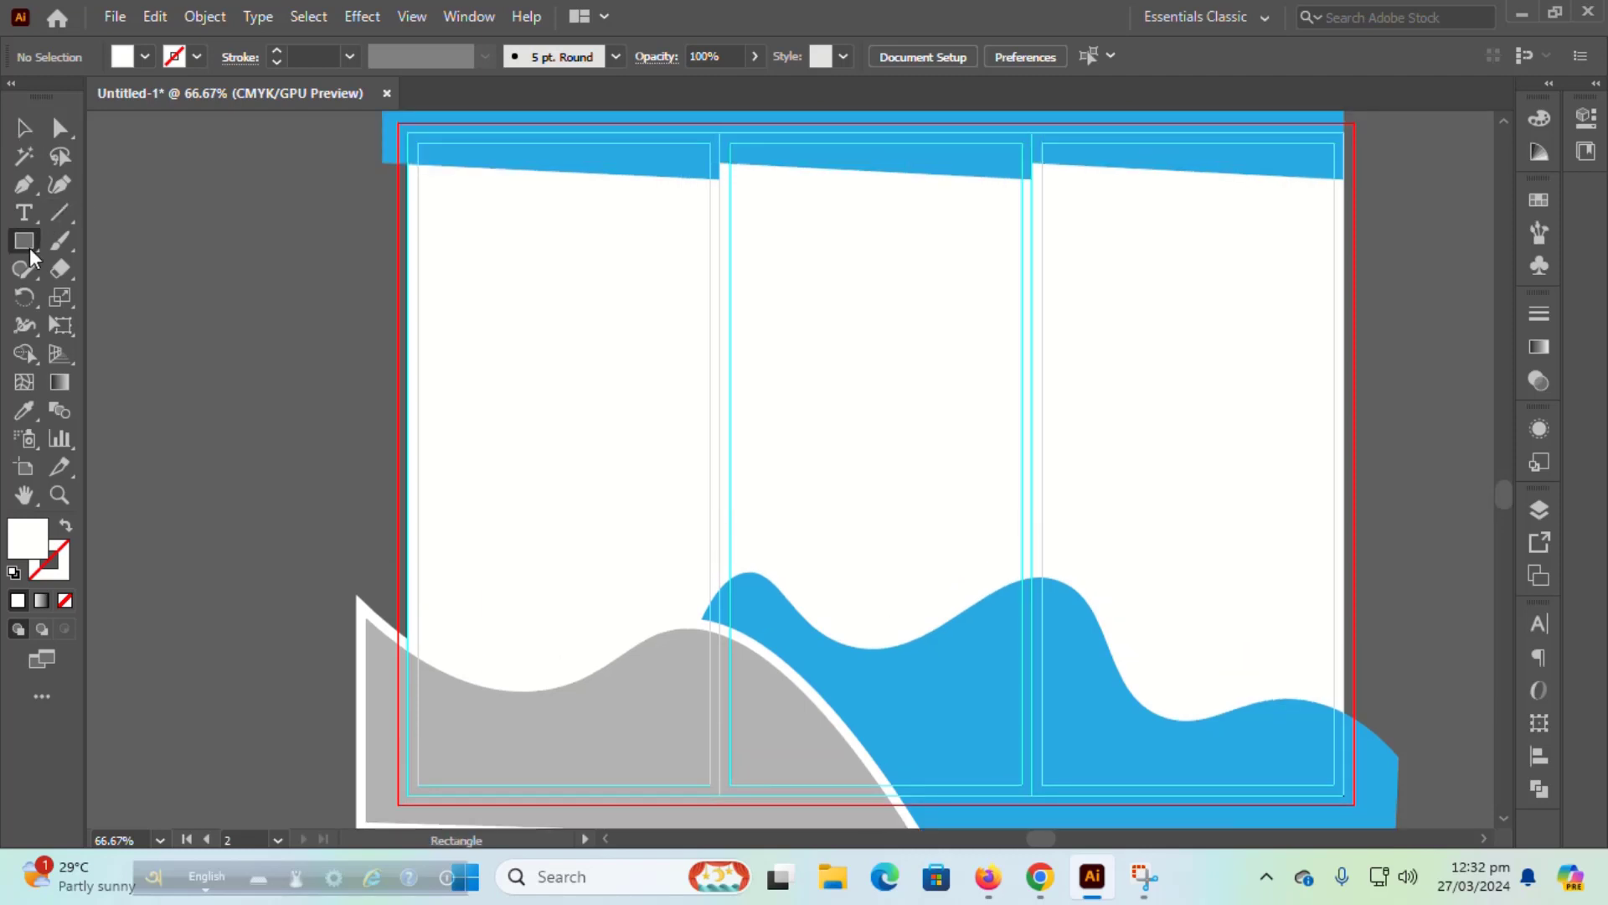
{"action": "left_click_drag", "start_coordinate": [394, 123], "coordinate": [1354, 803]}
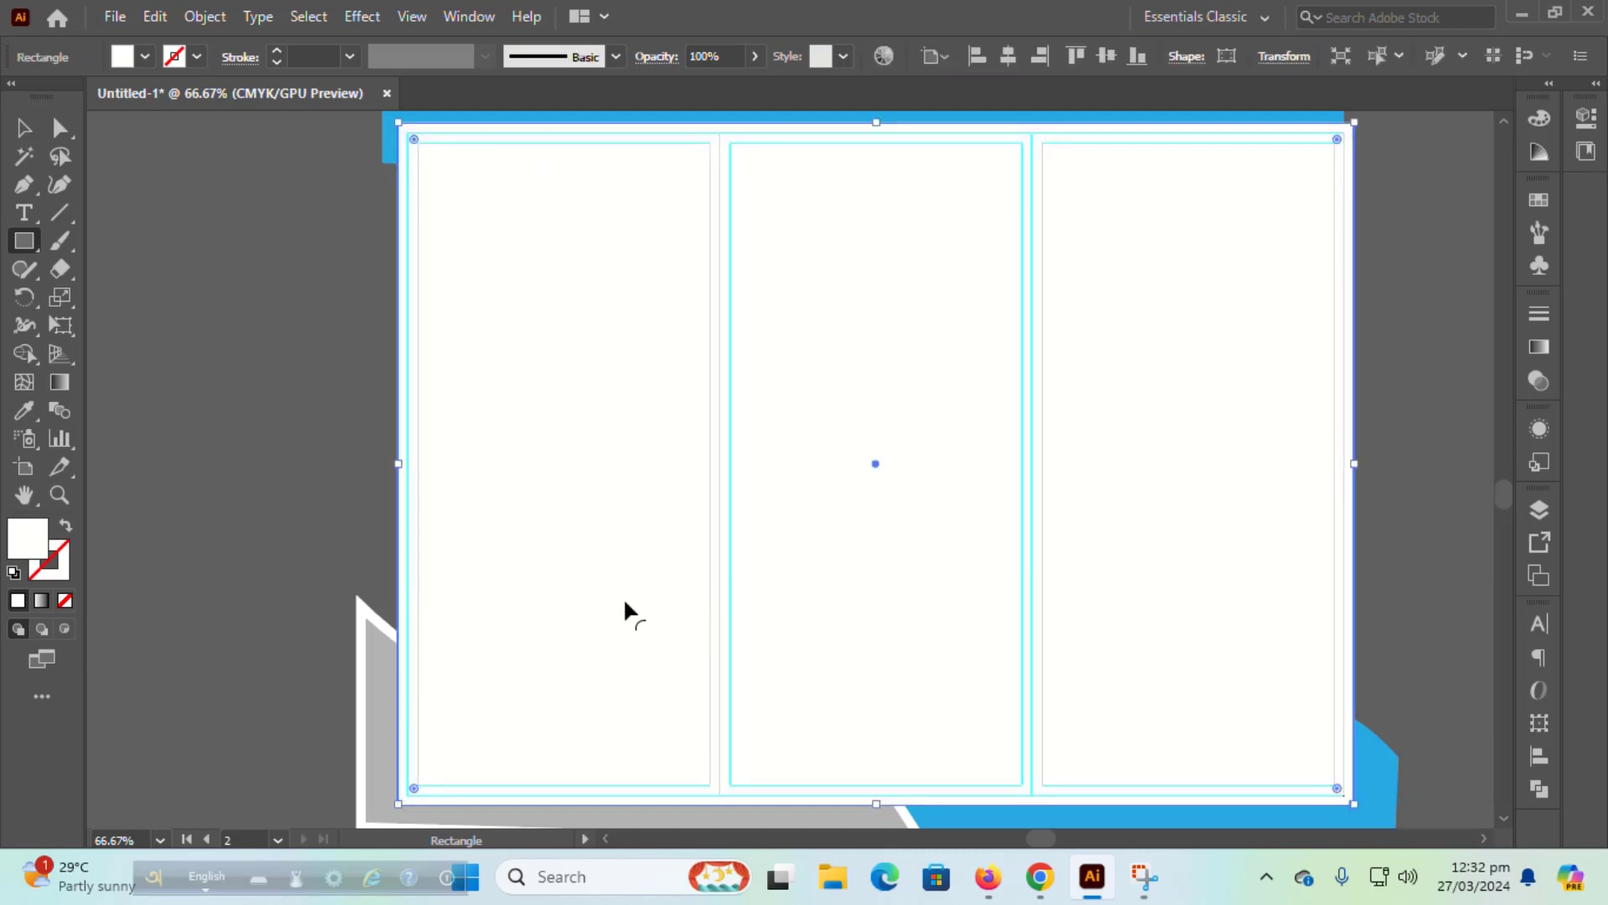
{"action": "key", "text": "v"}
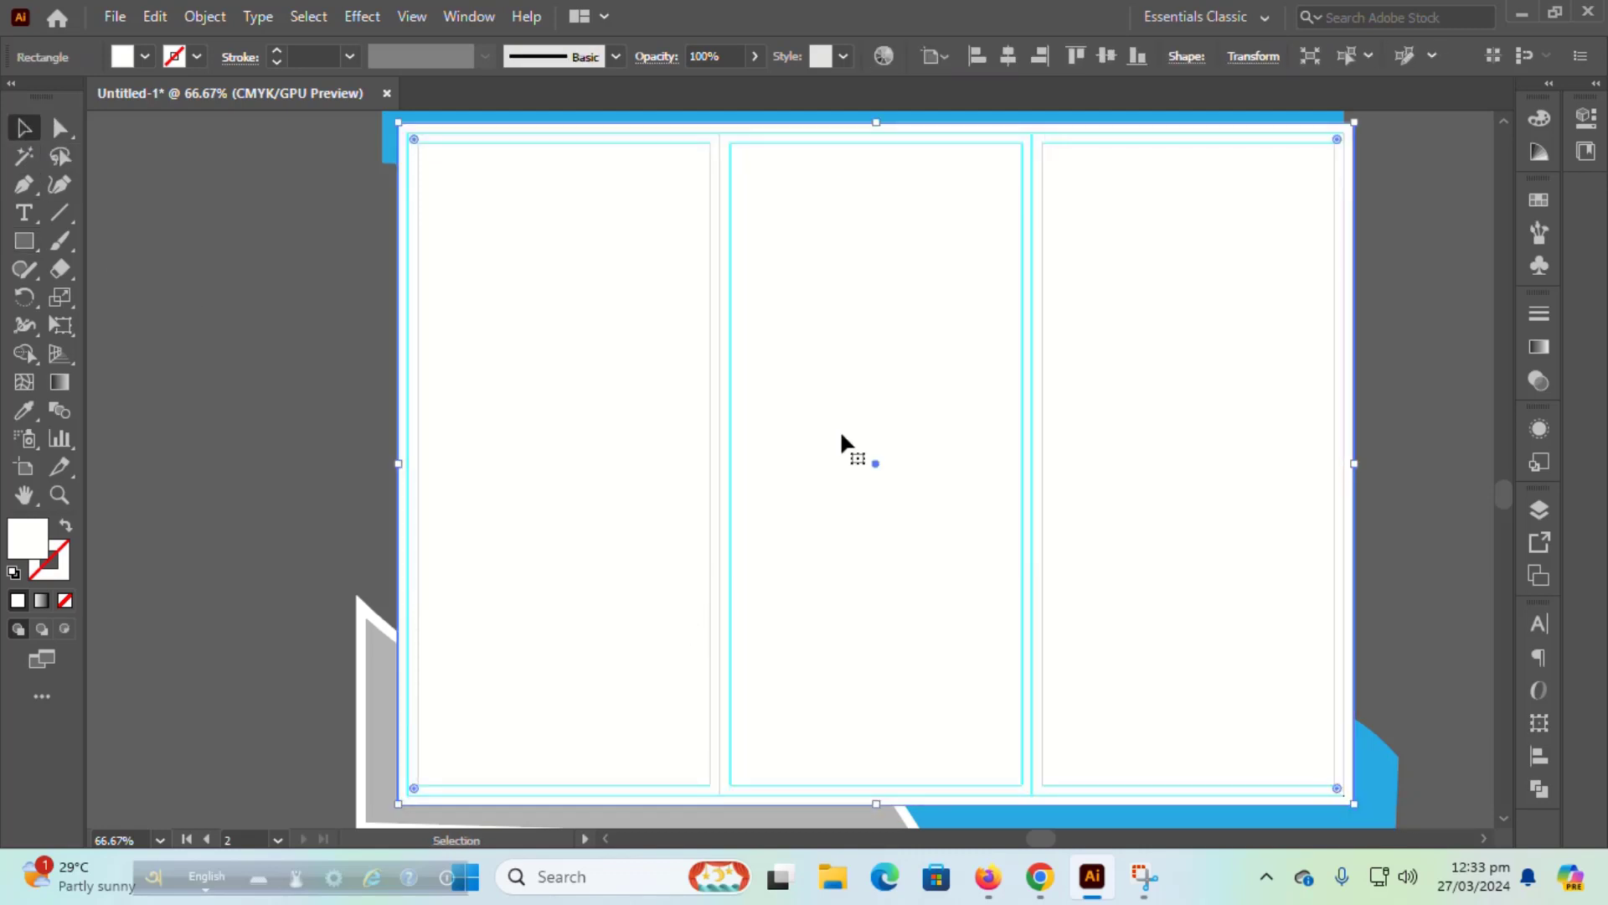
Step: Select all the artwork on the second artboard together with the white rectangle
{"action": "right_click", "coordinate": [871, 363]}
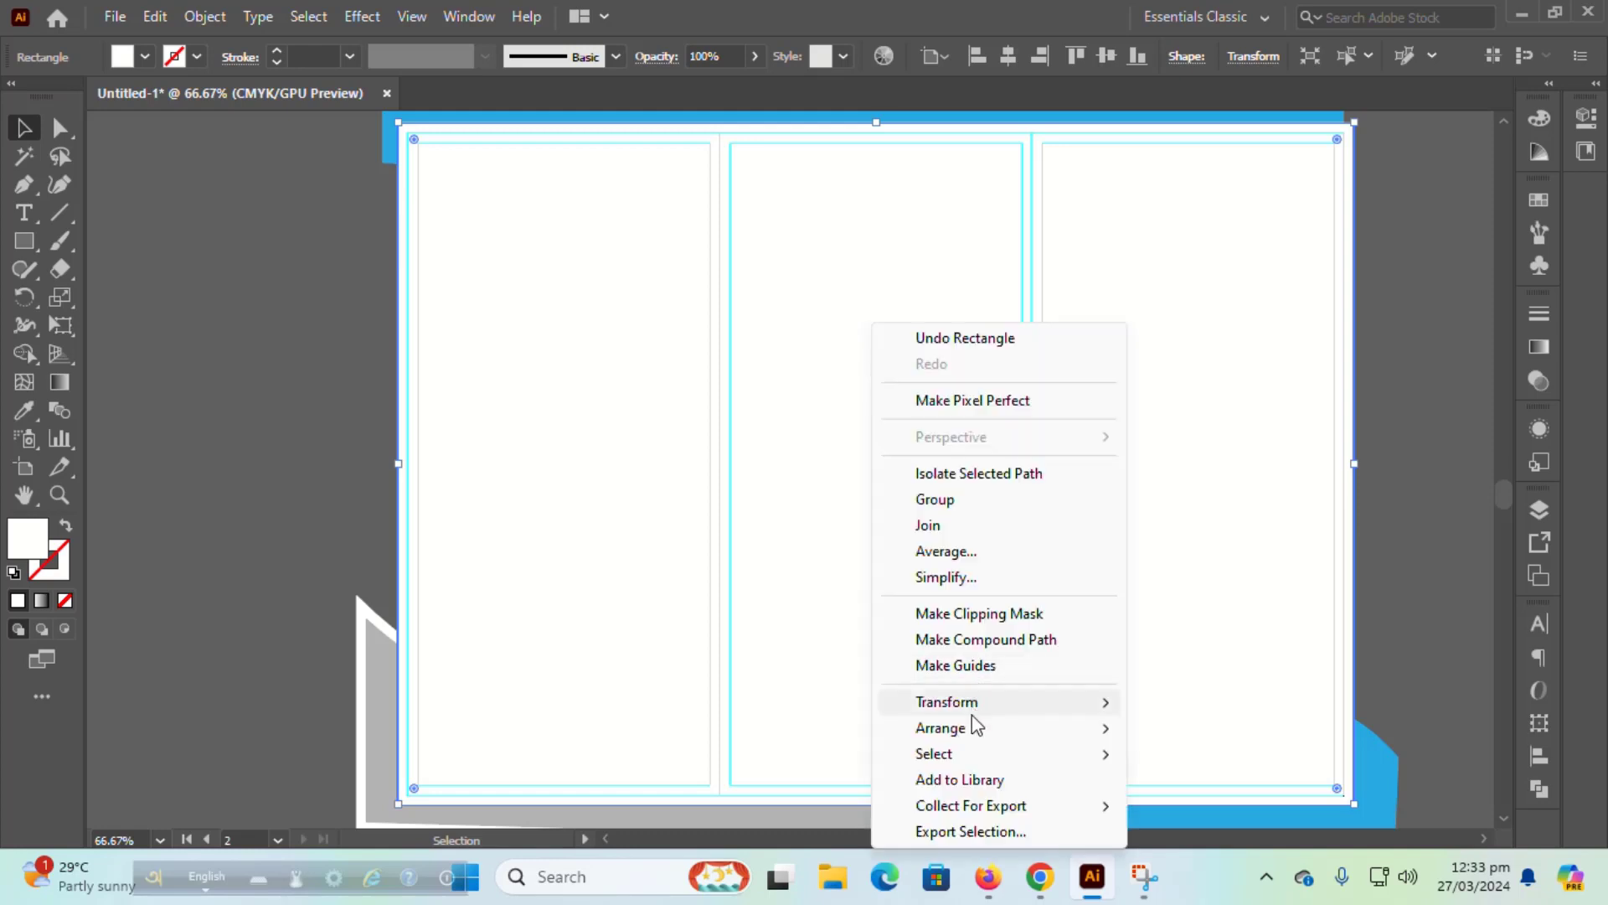
{"action": "mouse_move", "coordinate": [1064, 733]}
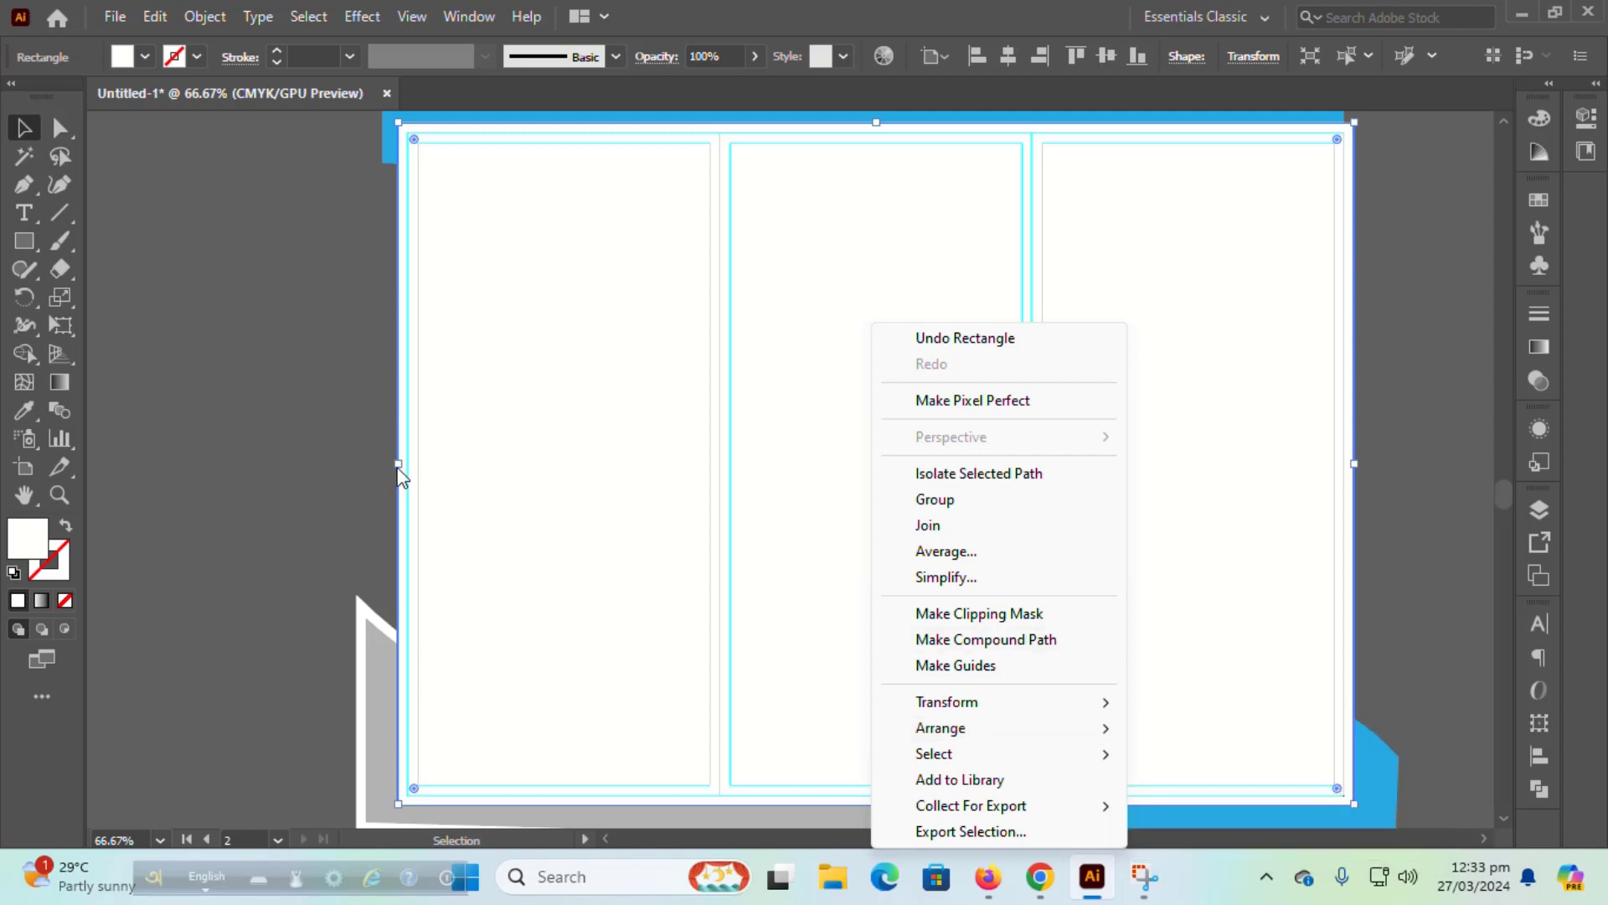
{"action": "left_click", "coordinate": [349, 446]}
{"action": "left_click", "coordinate": [630, 402]}
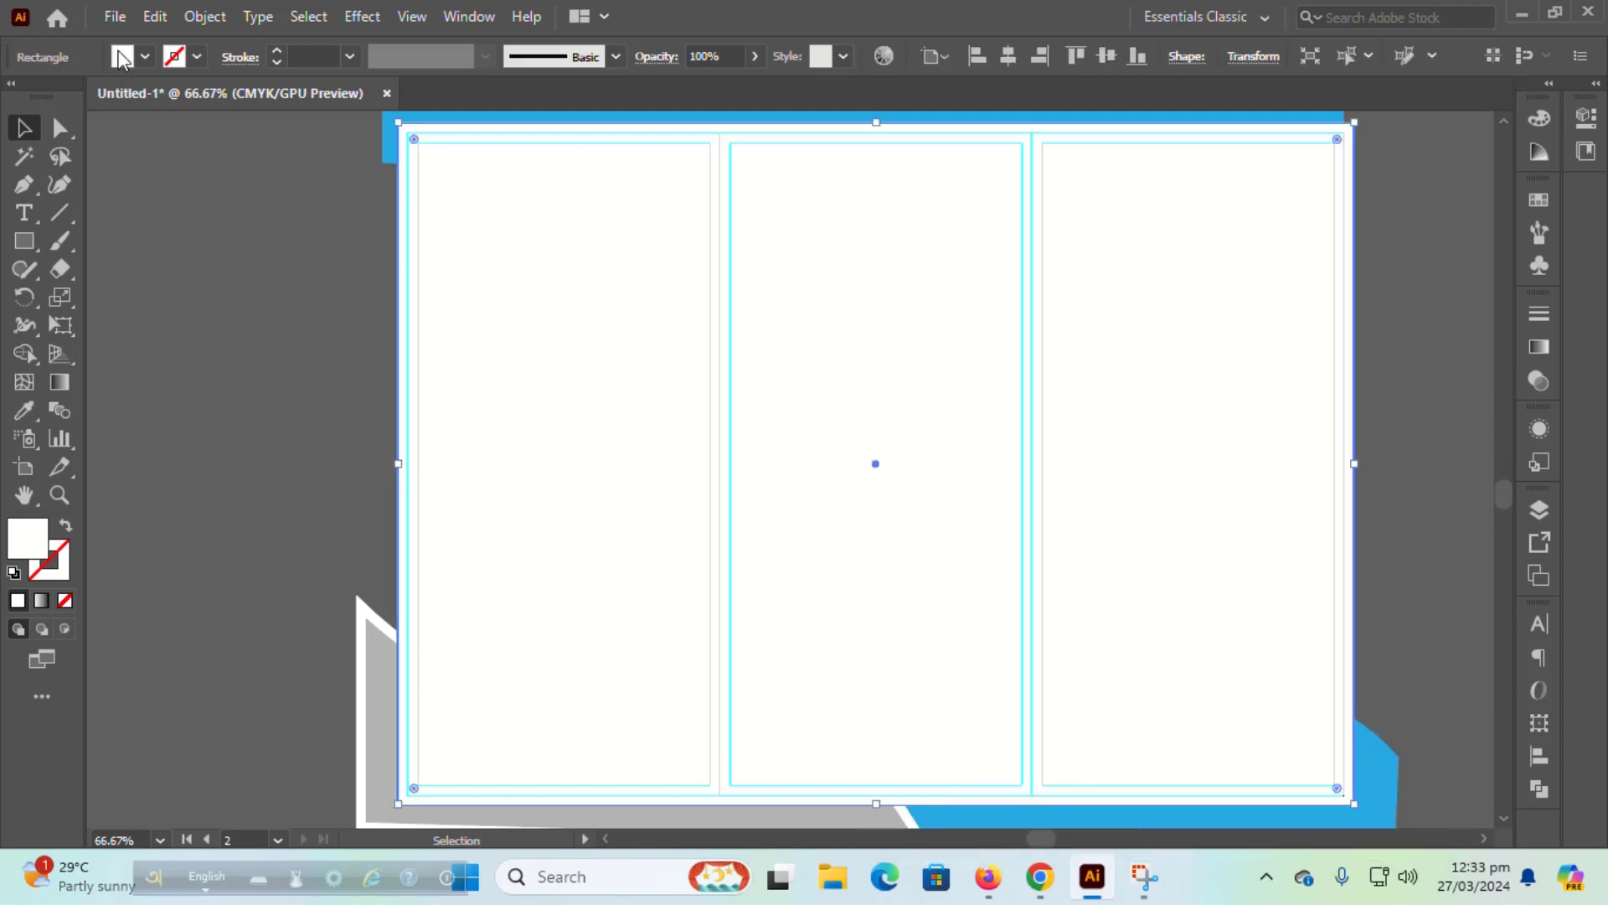
{"action": "left_click_drag", "start_coordinate": [322, 125], "coordinate": [1392, 834]}
Step: Trim the header strips' overhang left of and above the artboard with the Shape Builder
{"action": "scroll", "coordinate": [1305, 597], "scroll_direction": "up", "scroll_amount": 1}
{"action": "left_click", "coordinate": [24, 353]}
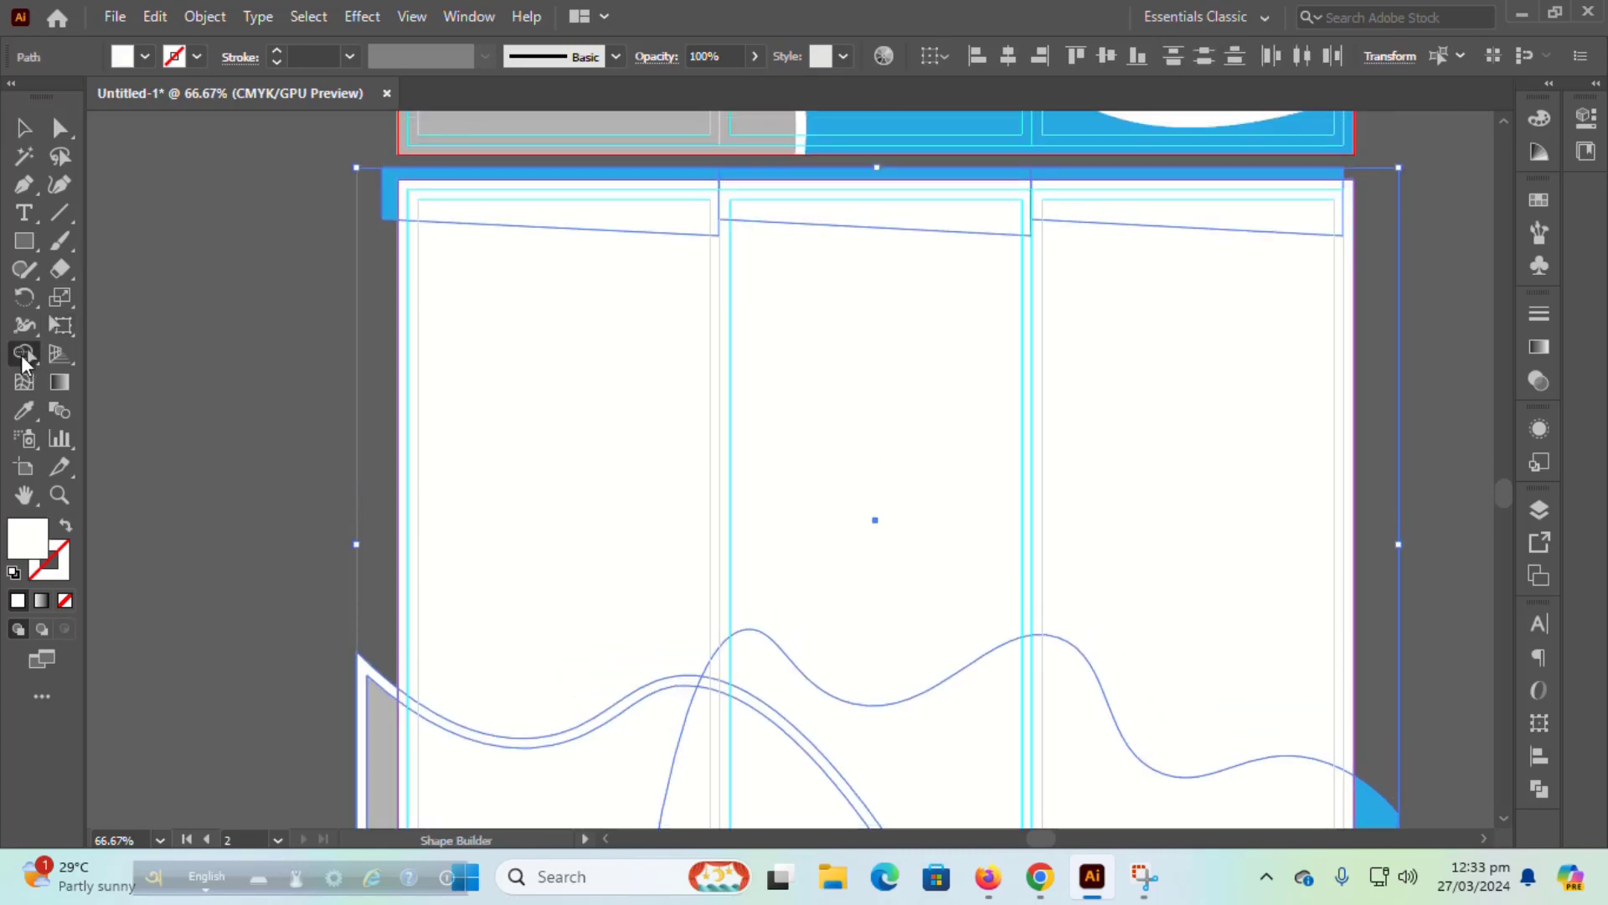
{"action": "left_click", "coordinate": [453, 177]}
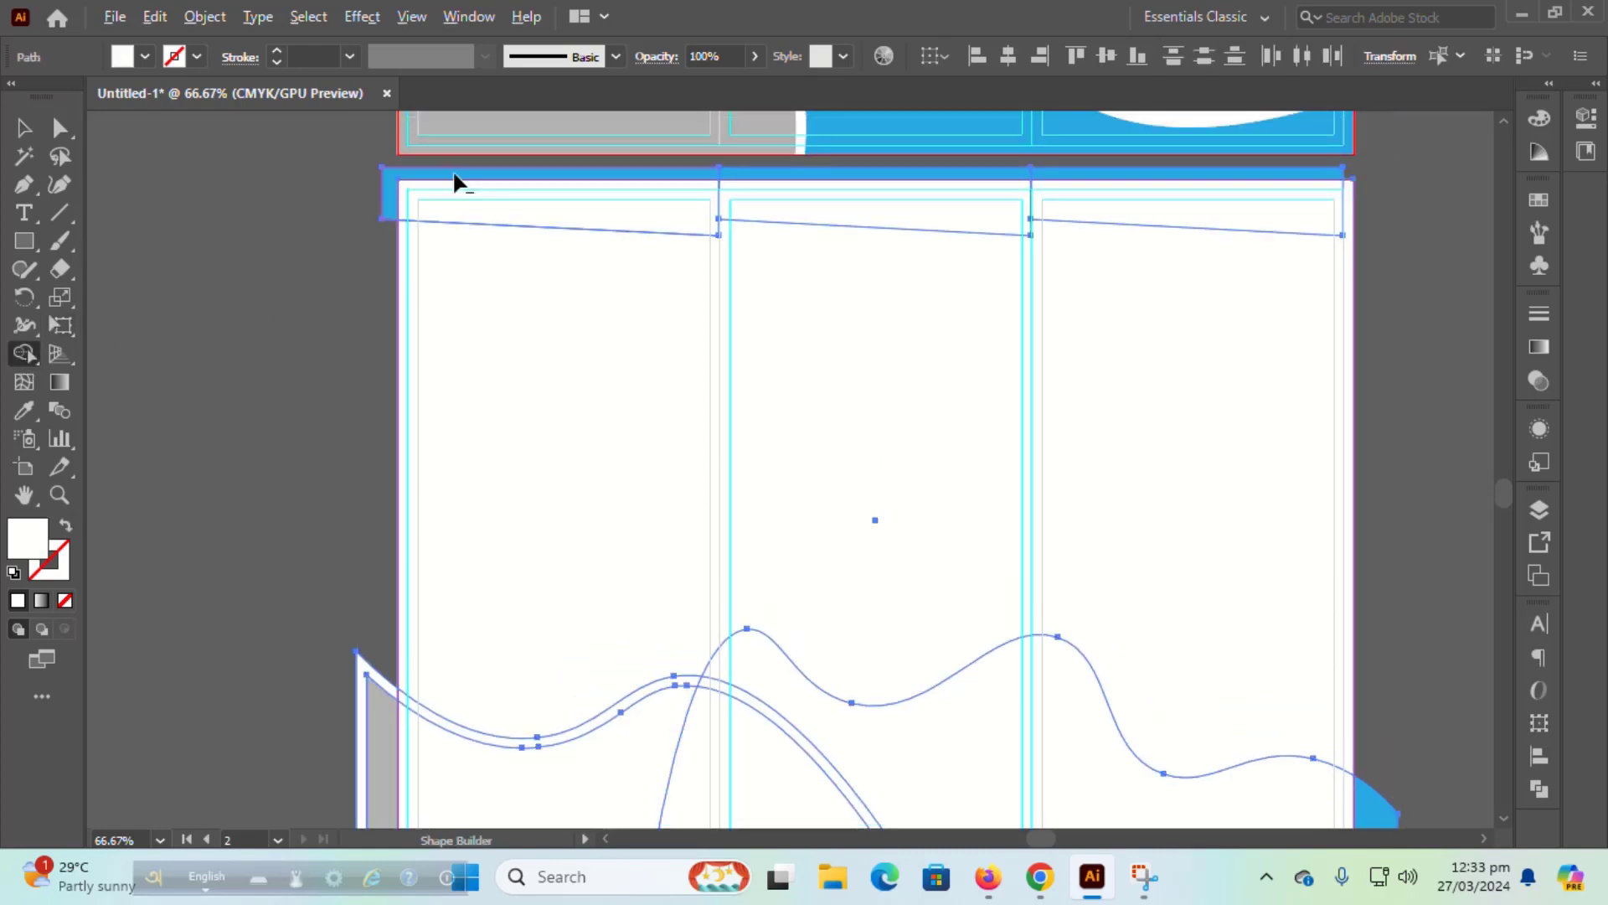
{"action": "left_click_drag", "start_coordinate": [595, 196], "coordinate": [1336, 180]}
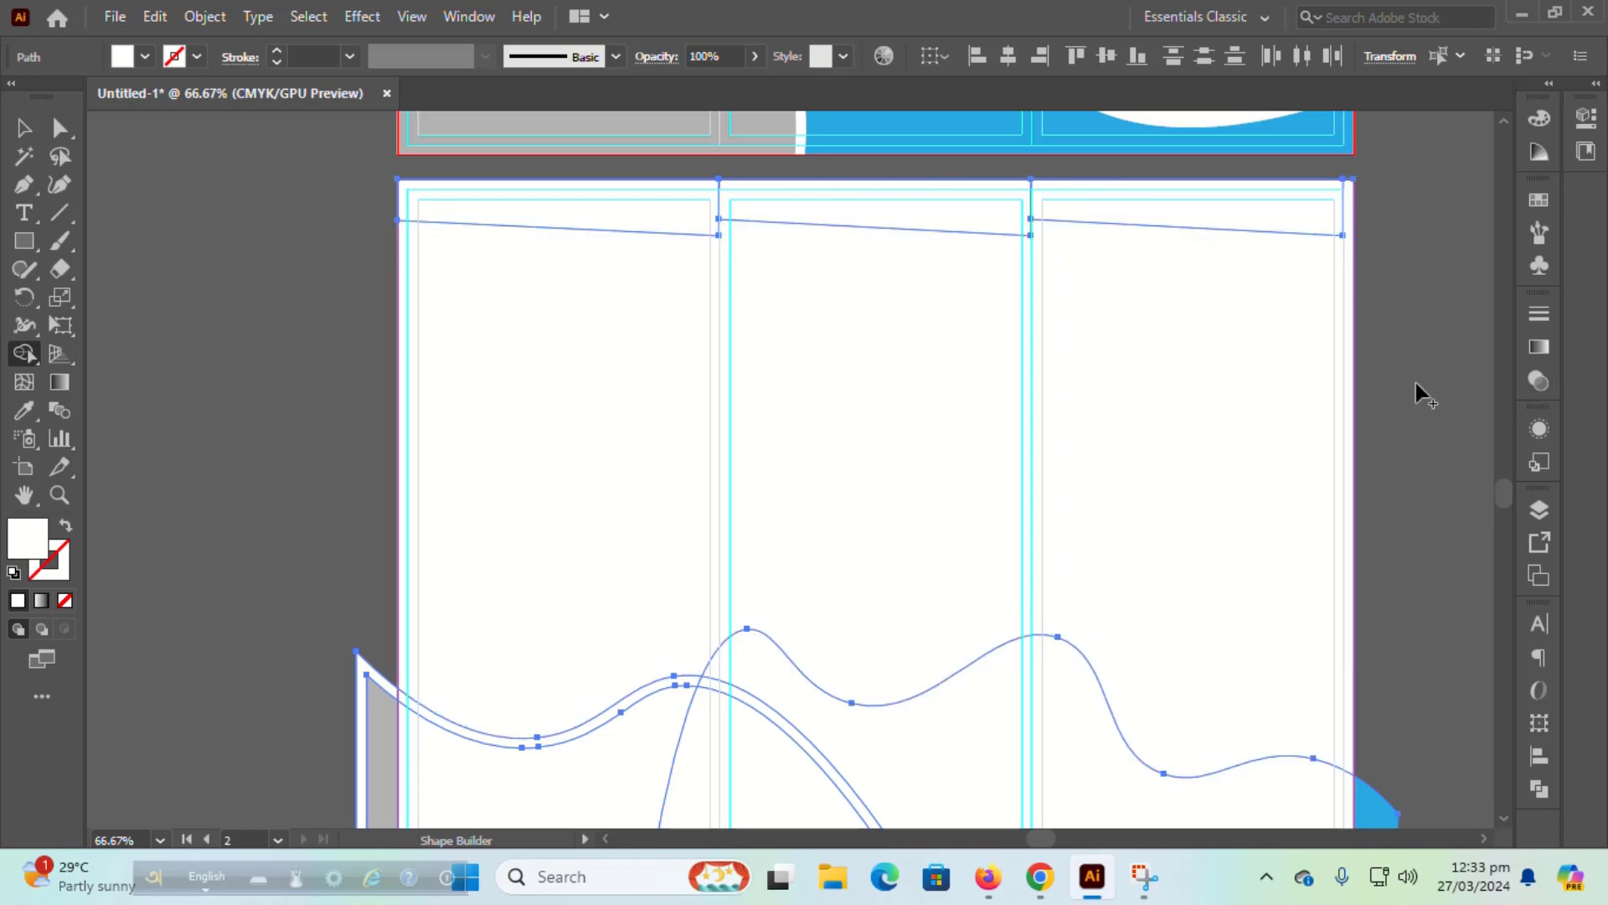
Step: Delete the blue, grey and white wave overhangs past the right, left and bottom edges
{"action": "scroll", "coordinate": [1416, 387], "scroll_direction": "down", "scroll_amount": 4}
{"action": "left_click", "coordinate": [1364, 558], "text": "alt"}
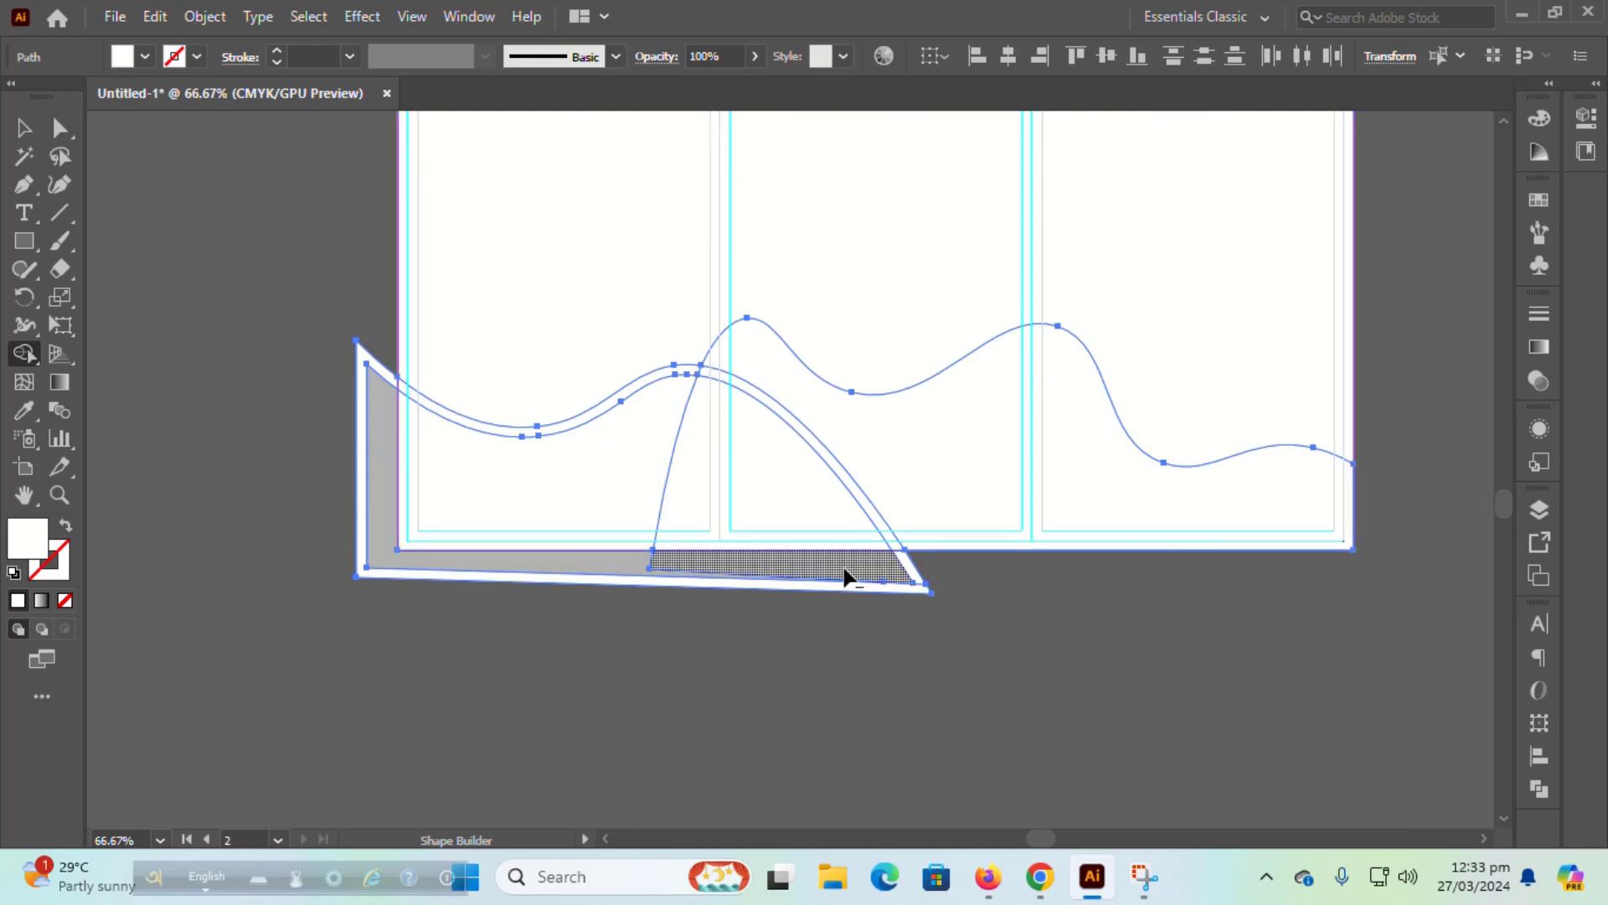
{"action": "left_click_drag", "start_coordinate": [339, 540], "coordinate": [374, 570]}
{"action": "left_click_drag", "start_coordinate": [587, 586], "coordinate": [701, 566]}
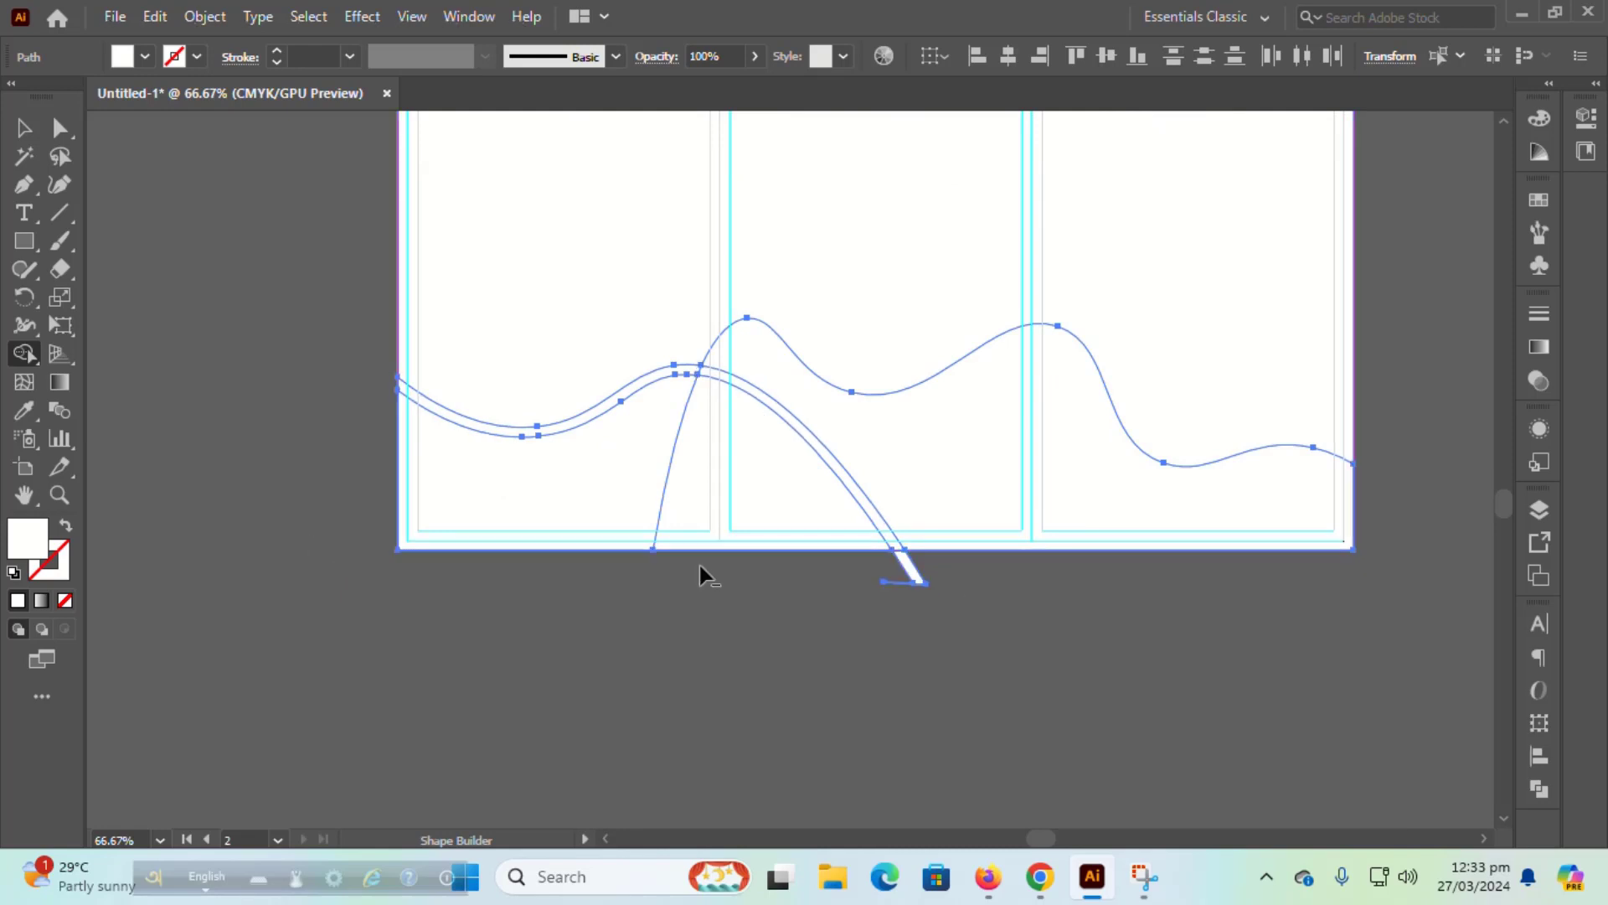
{"action": "mouse_move", "coordinate": [876, 564]}
{"action": "left_mouse_down"}
{"action": "mouse_move", "coordinate": [906, 599]}
{"action": "mouse_move", "coordinate": [896, 574]}
{"action": "mouse_move", "coordinate": [863, 586]}
{"action": "left_mouse_up"}
{"action": "scroll", "coordinate": [1279, 651], "scroll_direction": "up", "scroll_amount": 8}
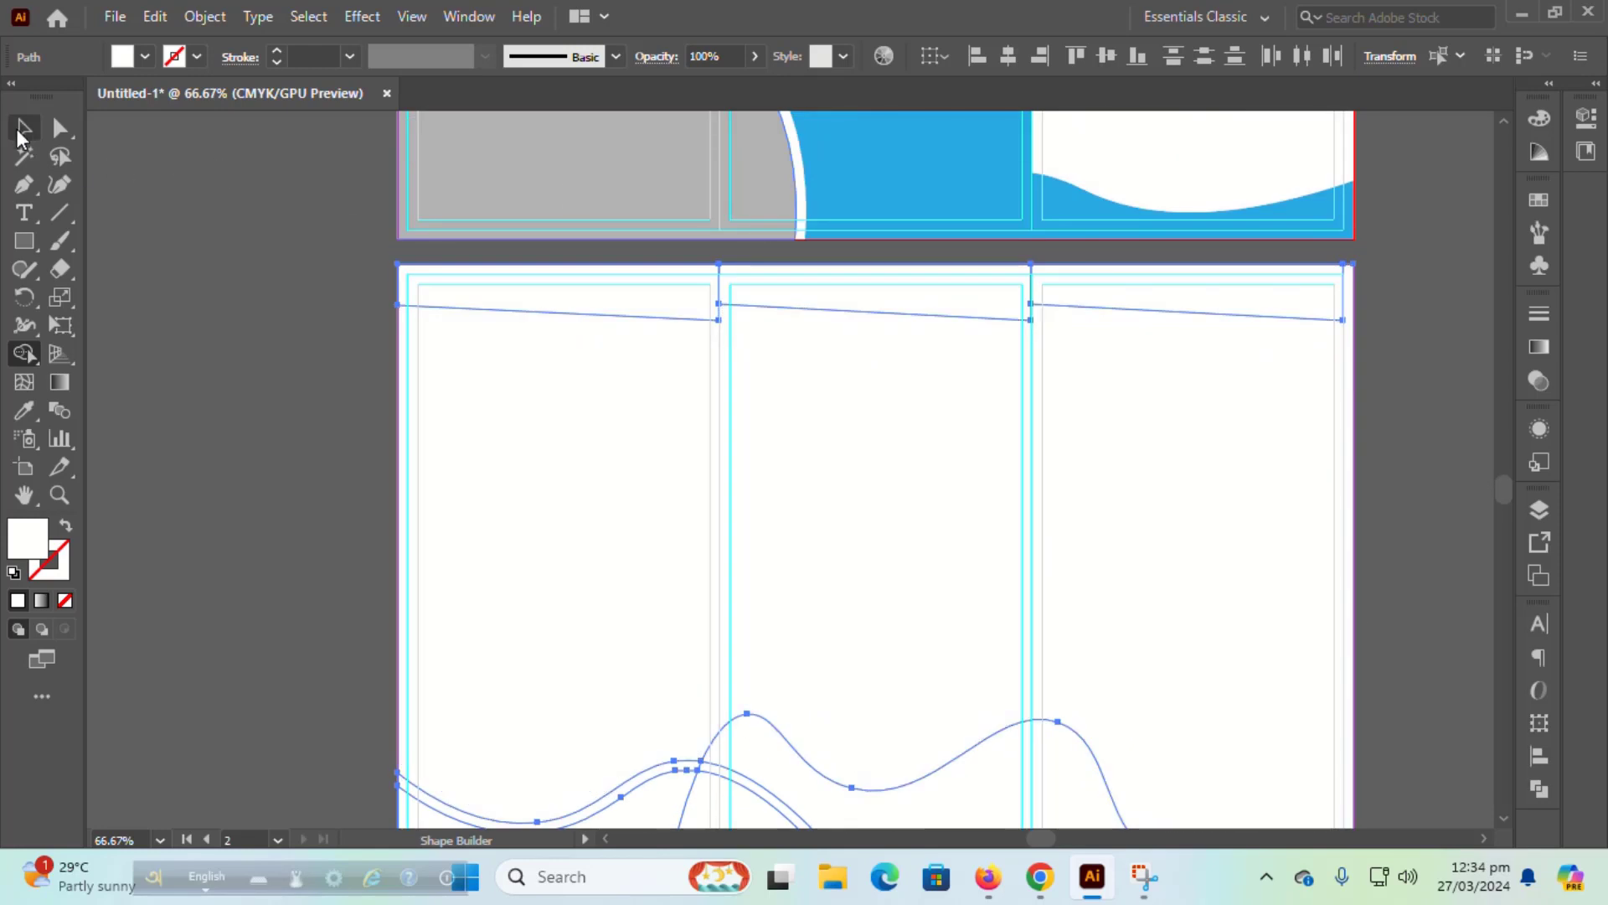
{"action": "left_click", "coordinate": [23, 131]}
{"action": "left_click", "coordinate": [252, 312]}
{"action": "scroll", "coordinate": [251, 314], "scroll_direction": "down", "scroll_amount": 3}
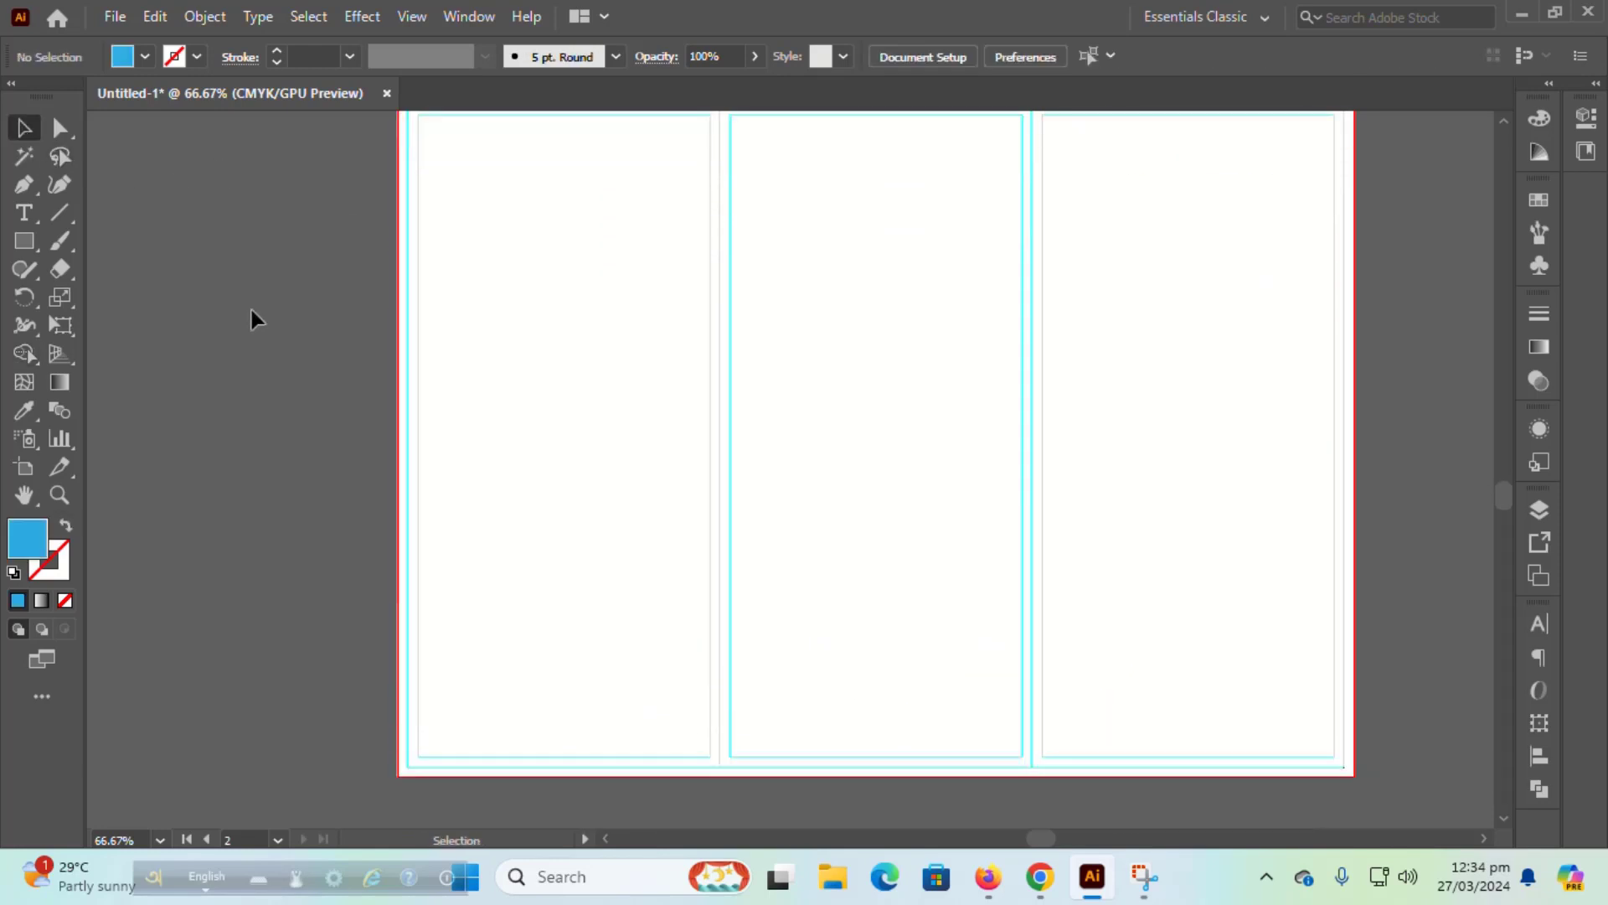
Step: Split the white rectangle into a 3-column grid with Split Into Grid
{"action": "left_click", "coordinate": [776, 323]}
{"action": "scroll", "coordinate": [608, 251], "scroll_direction": "up", "scroll_amount": 1}
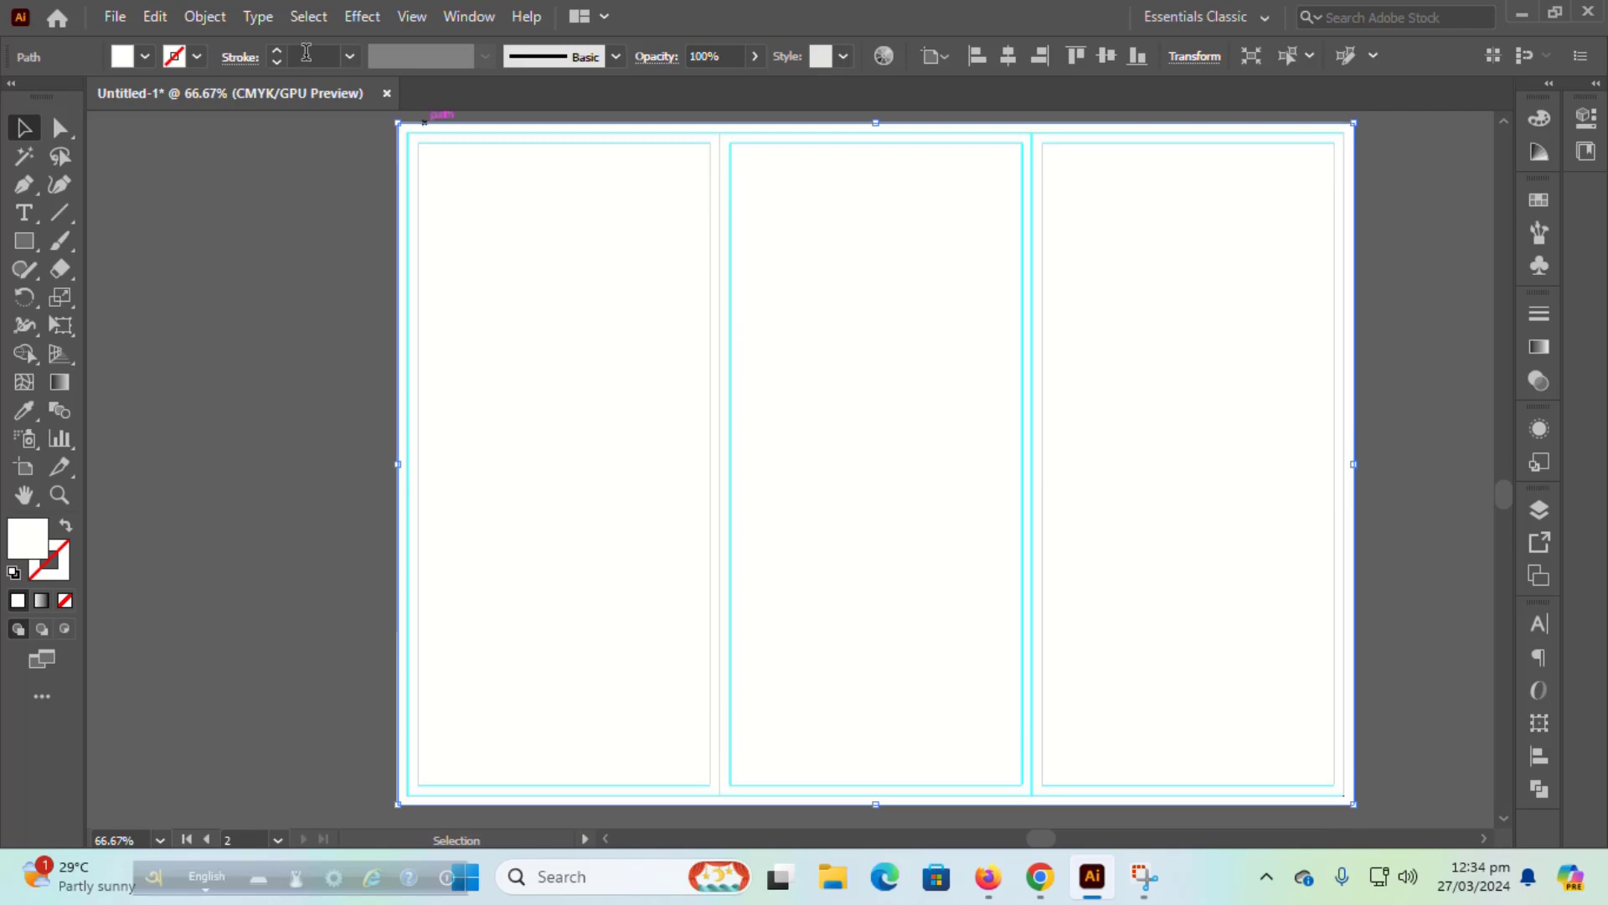
{"action": "left_click", "coordinate": [204, 16]}
{"action": "mouse_move", "coordinate": [380, 580]}
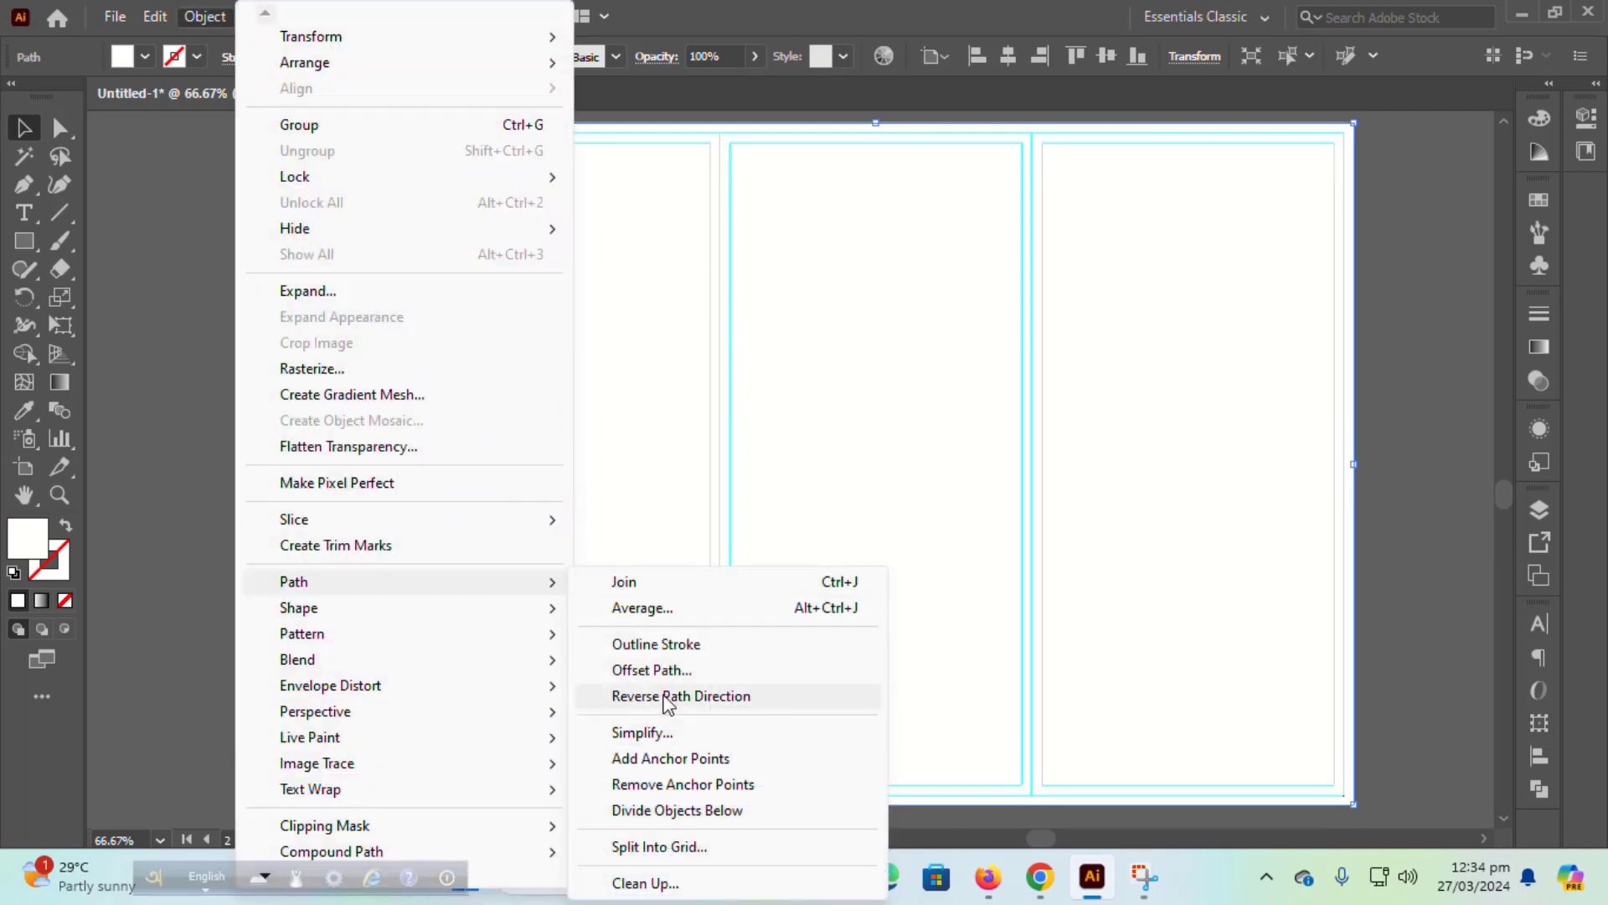
{"action": "left_click", "coordinate": [670, 666]}
{"action": "left_click", "coordinate": [1344, 459]}
{"action": "left_click", "coordinate": [205, 16]}
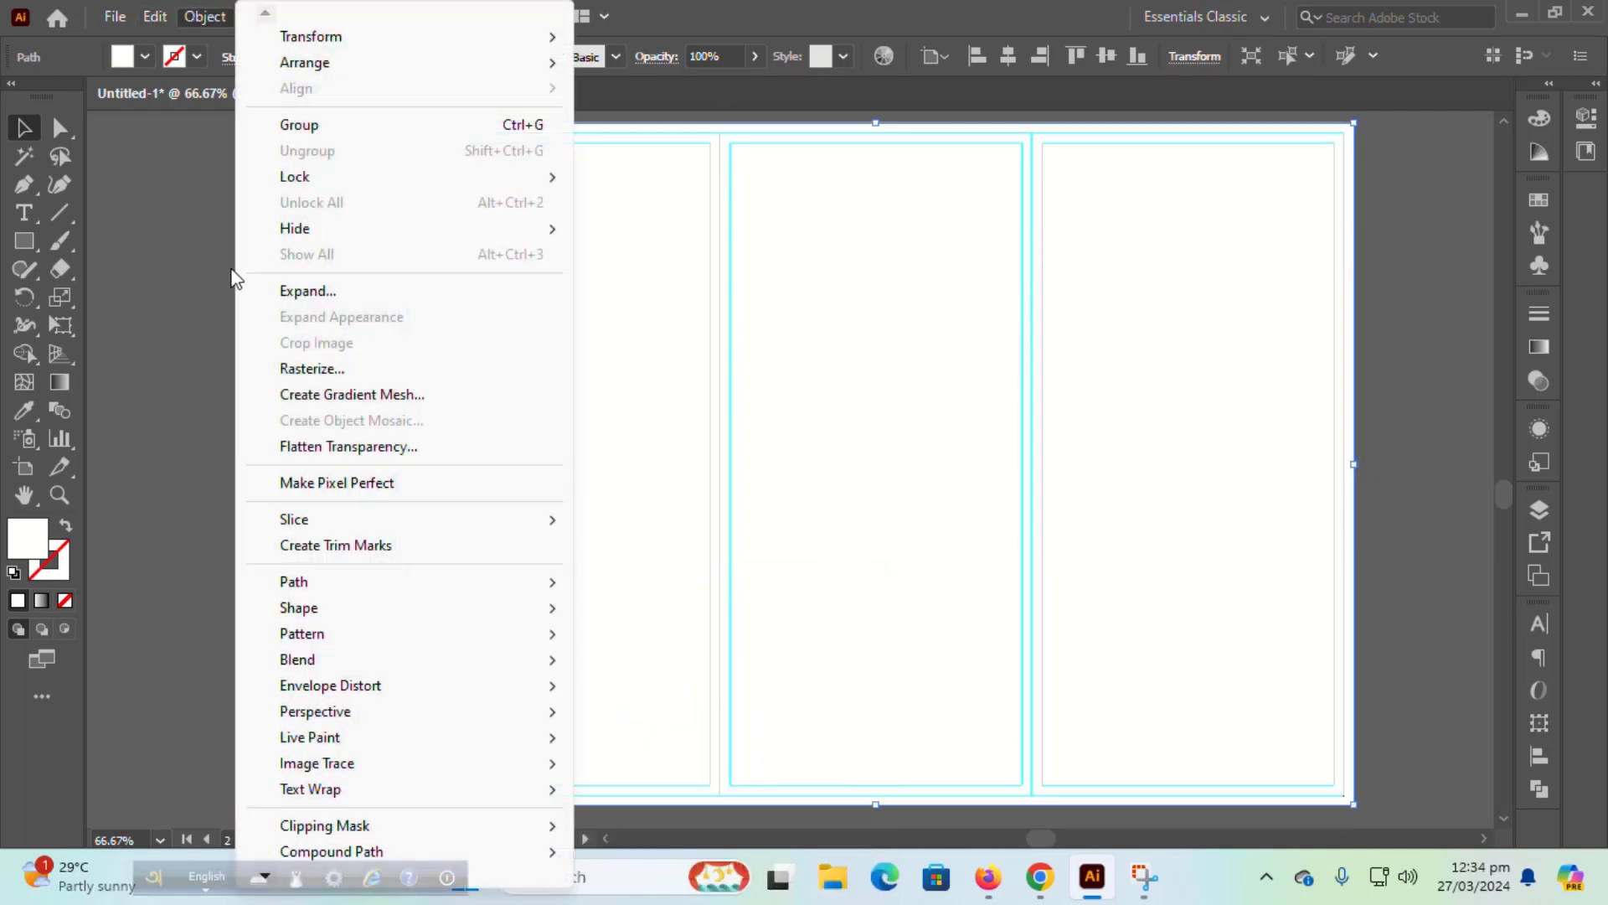
{"action": "mouse_move", "coordinate": [379, 580]}
{"action": "left_click", "coordinate": [666, 847]}
{"action": "left_click", "coordinate": [633, 553]}
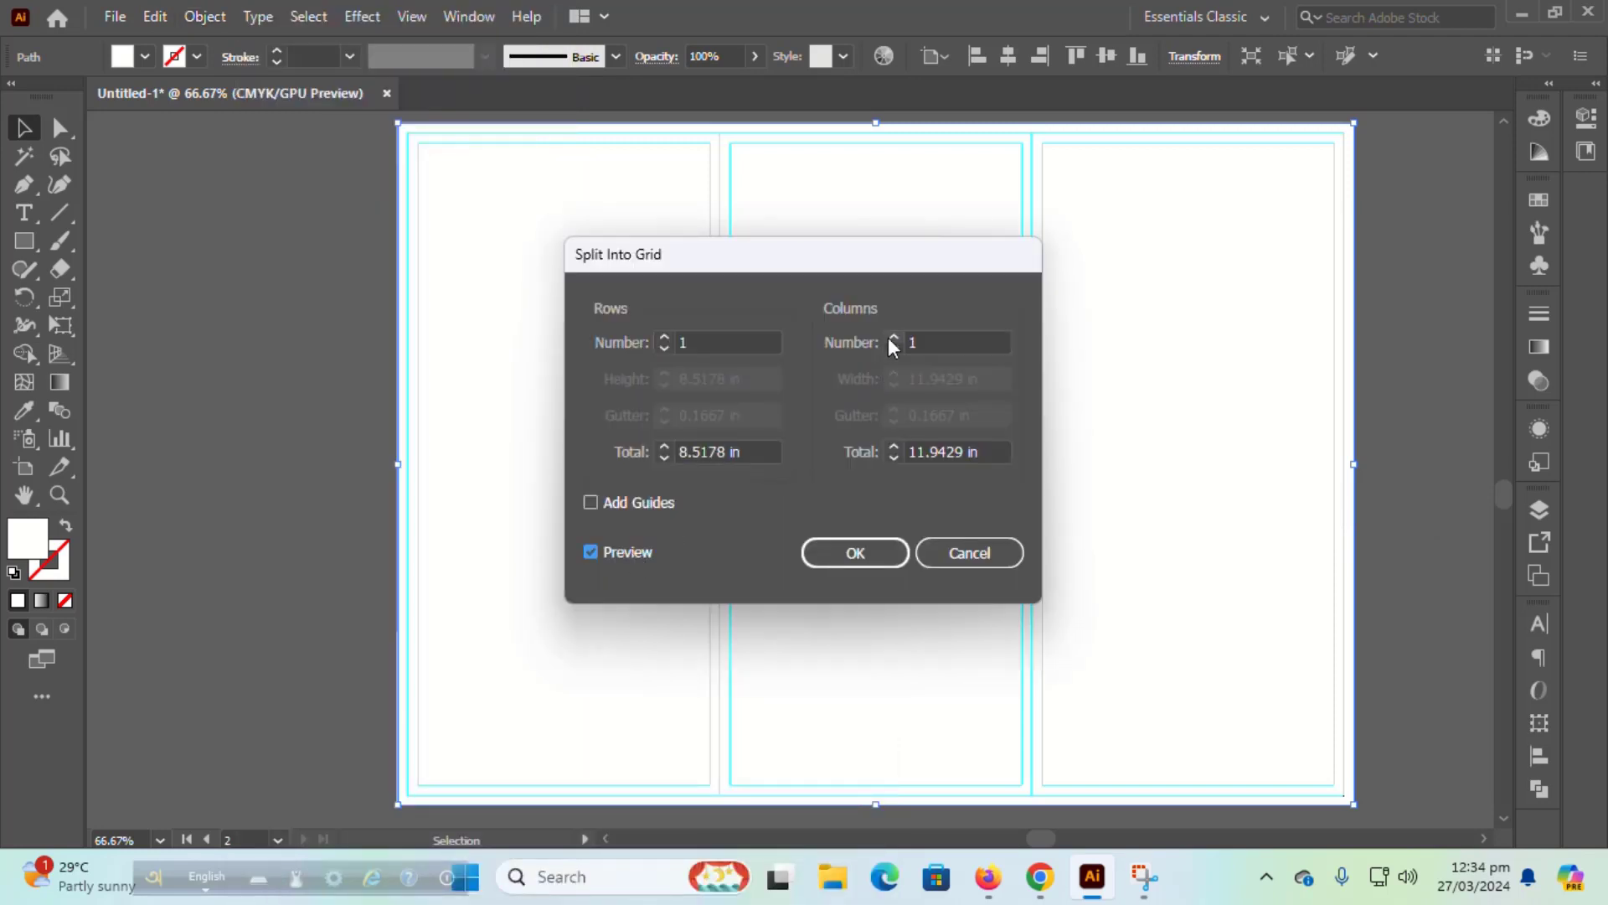
{"action": "left_click", "coordinate": [891, 337]}
{"action": "left_click", "coordinate": [891, 337]}
{"action": "left_click", "coordinate": [896, 557]}
Step: Send the three white panels to the back, behind the strips and waves
{"action": "right_click", "coordinate": [917, 482]}
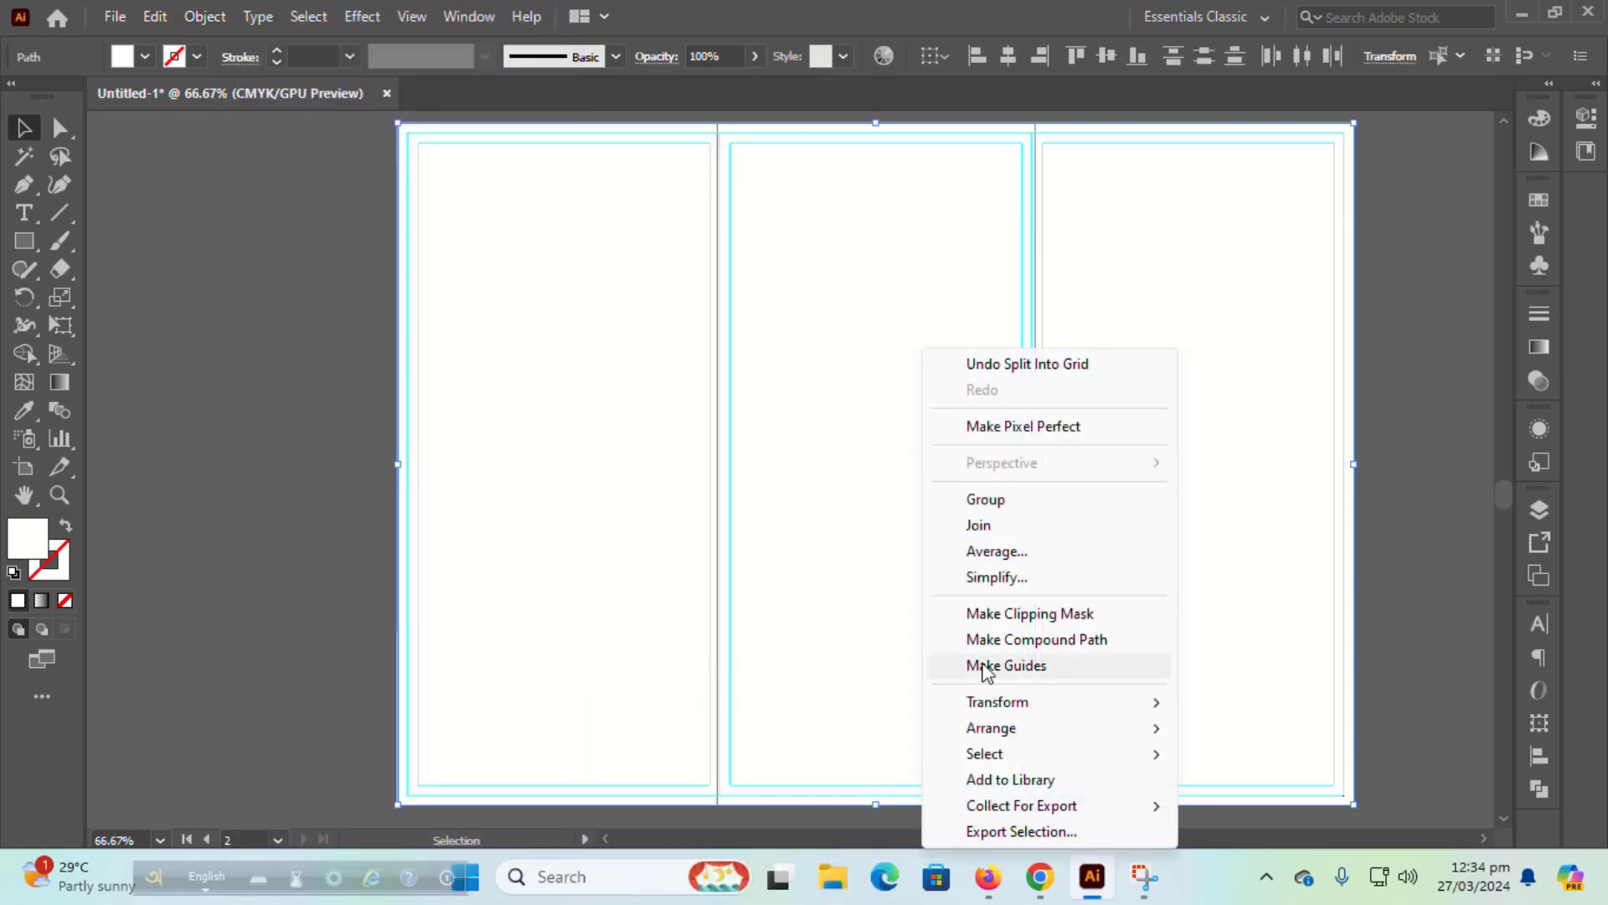
{"action": "mouse_move", "coordinate": [1164, 732]}
{"action": "left_click", "coordinate": [1182, 800]}
{"action": "left_click", "coordinate": [1409, 452]}
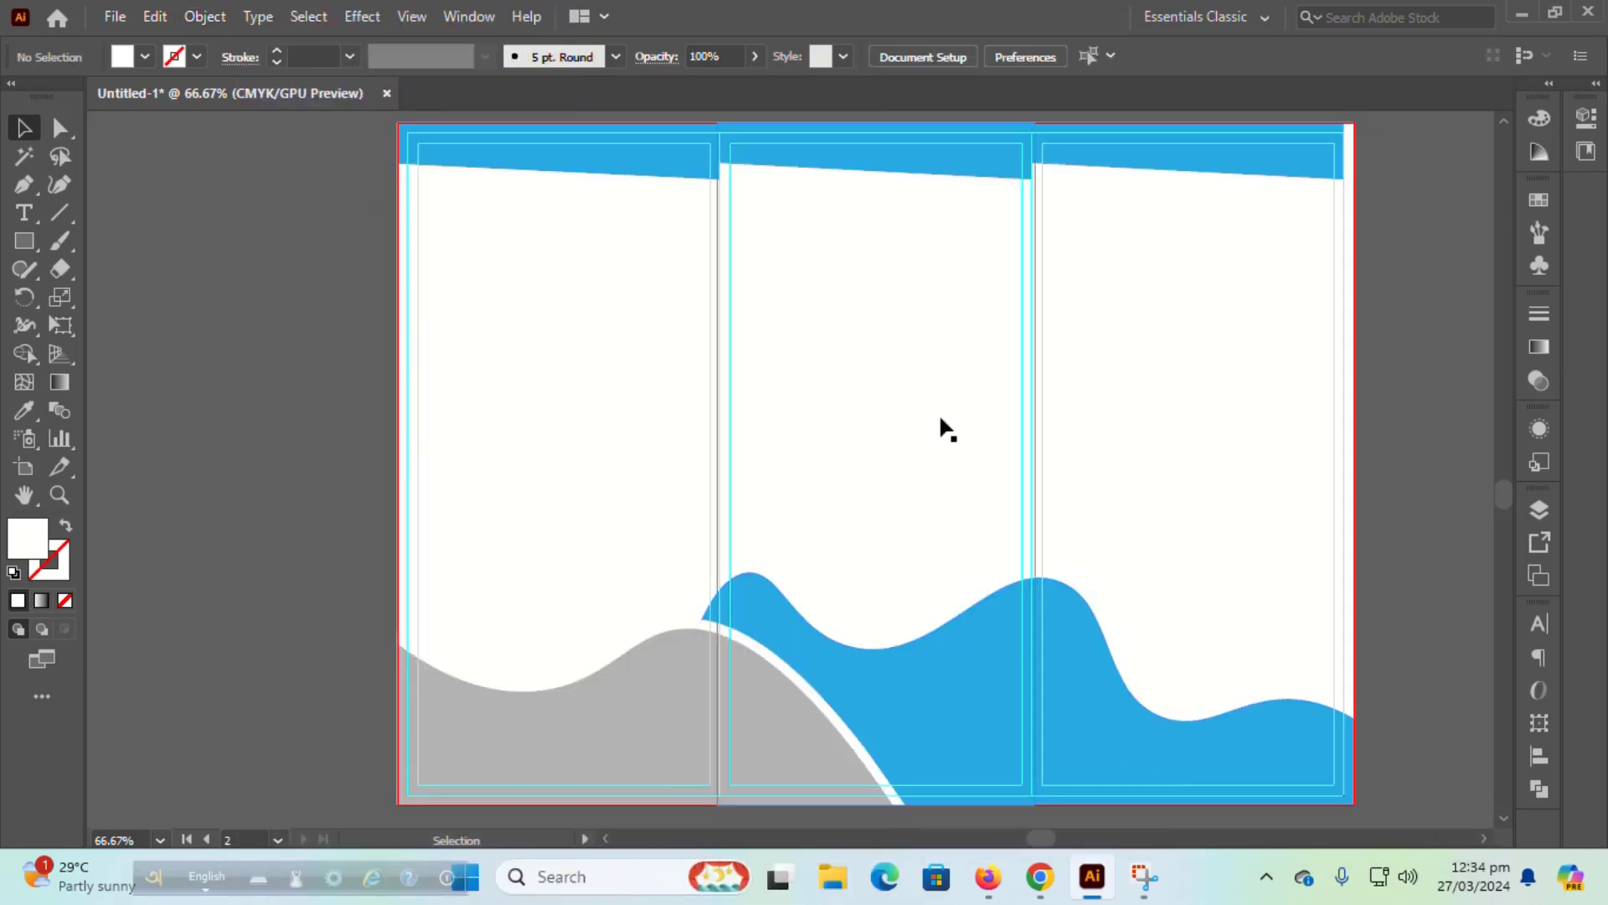
Step: Drag the right blue strip's top-right anchor out to the artboard's right edge at 100% zoom
{"action": "key", "text": "a"}
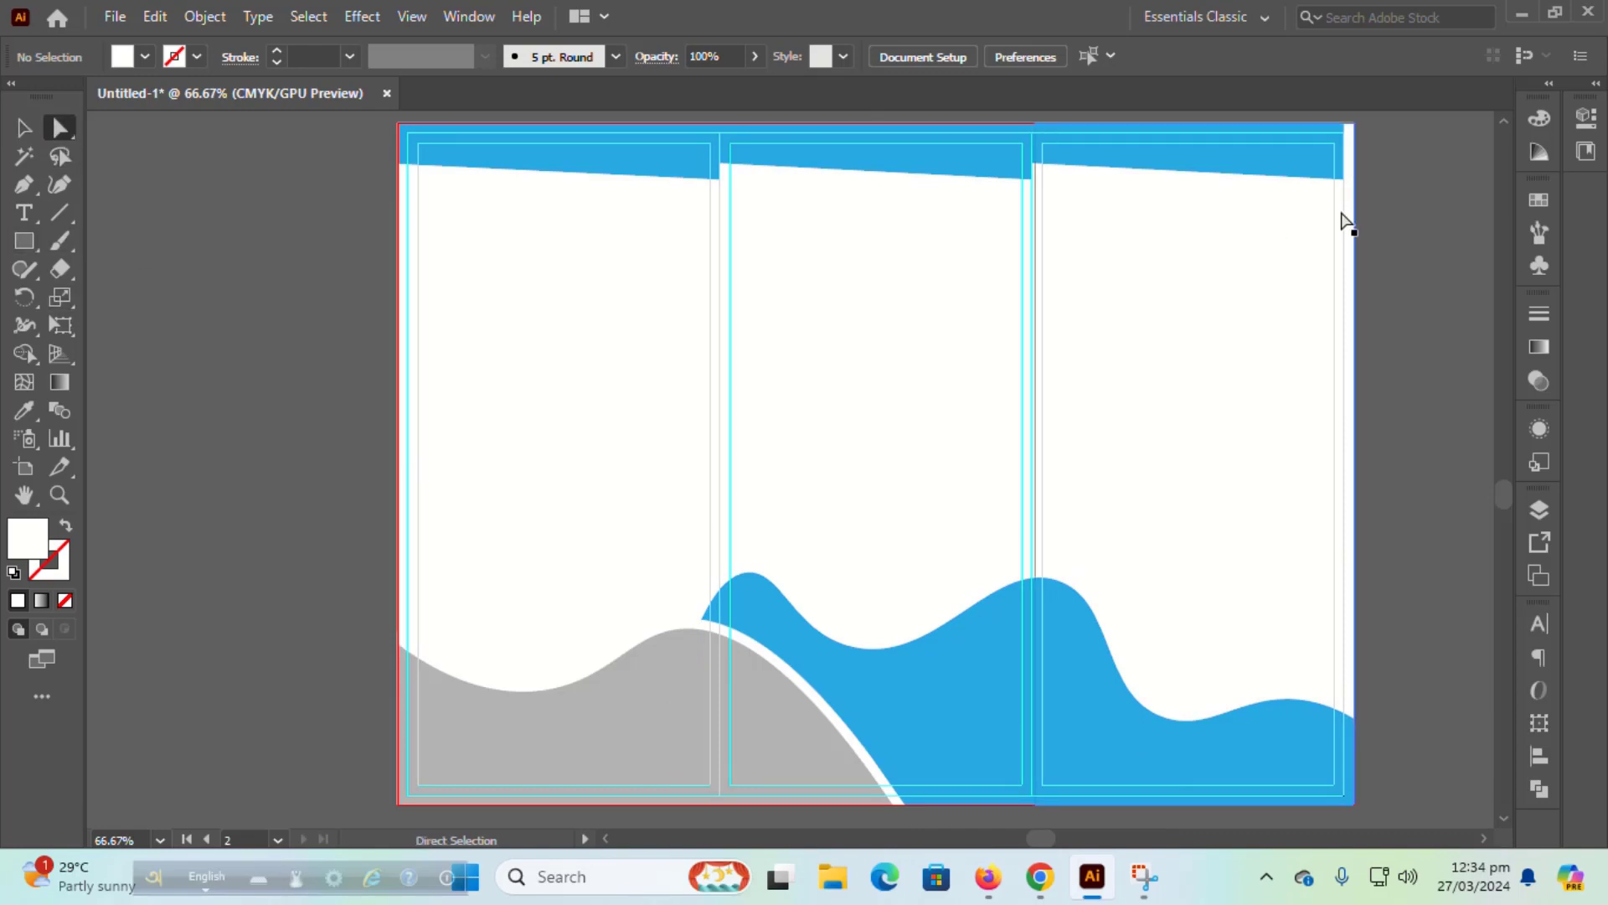
{"action": "key", "text": "ctrl+1"}
{"action": "left_click_drag", "start_coordinate": [1343, 223], "coordinate": [906, 376]}
{"action": "left_click_drag", "start_coordinate": [912, 250], "coordinate": [926, 254]}
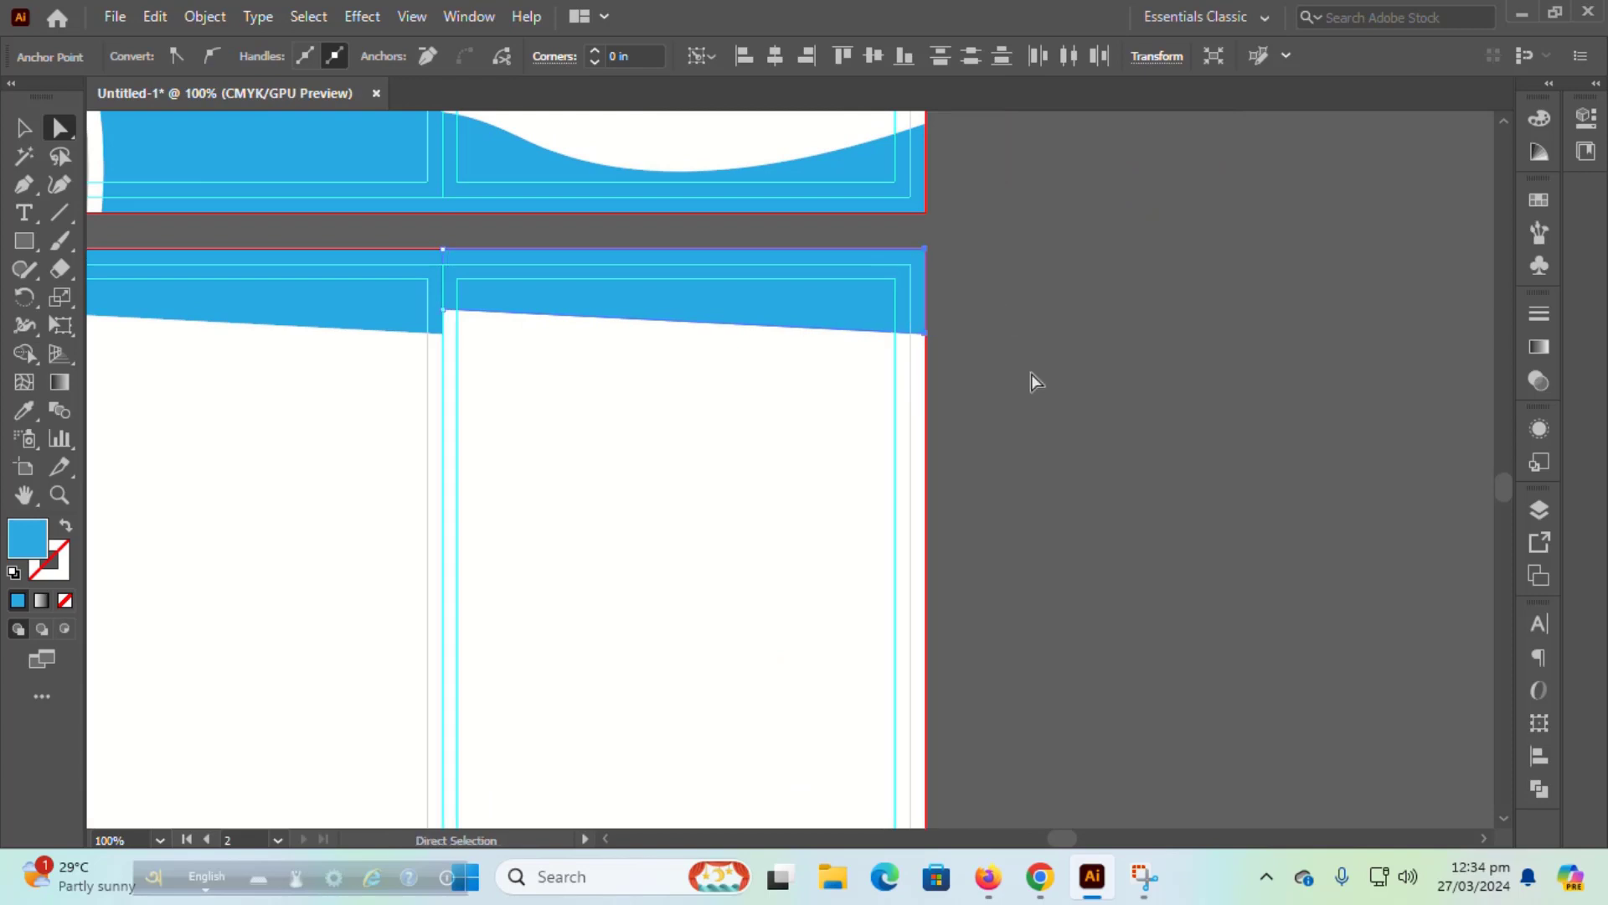
{"action": "left_click", "coordinate": [1020, 381]}
{"action": "key", "text": "ctrl+minus"}
{"action": "left_click_drag", "start_coordinate": [1009, 408], "coordinate": [1333, 351]}
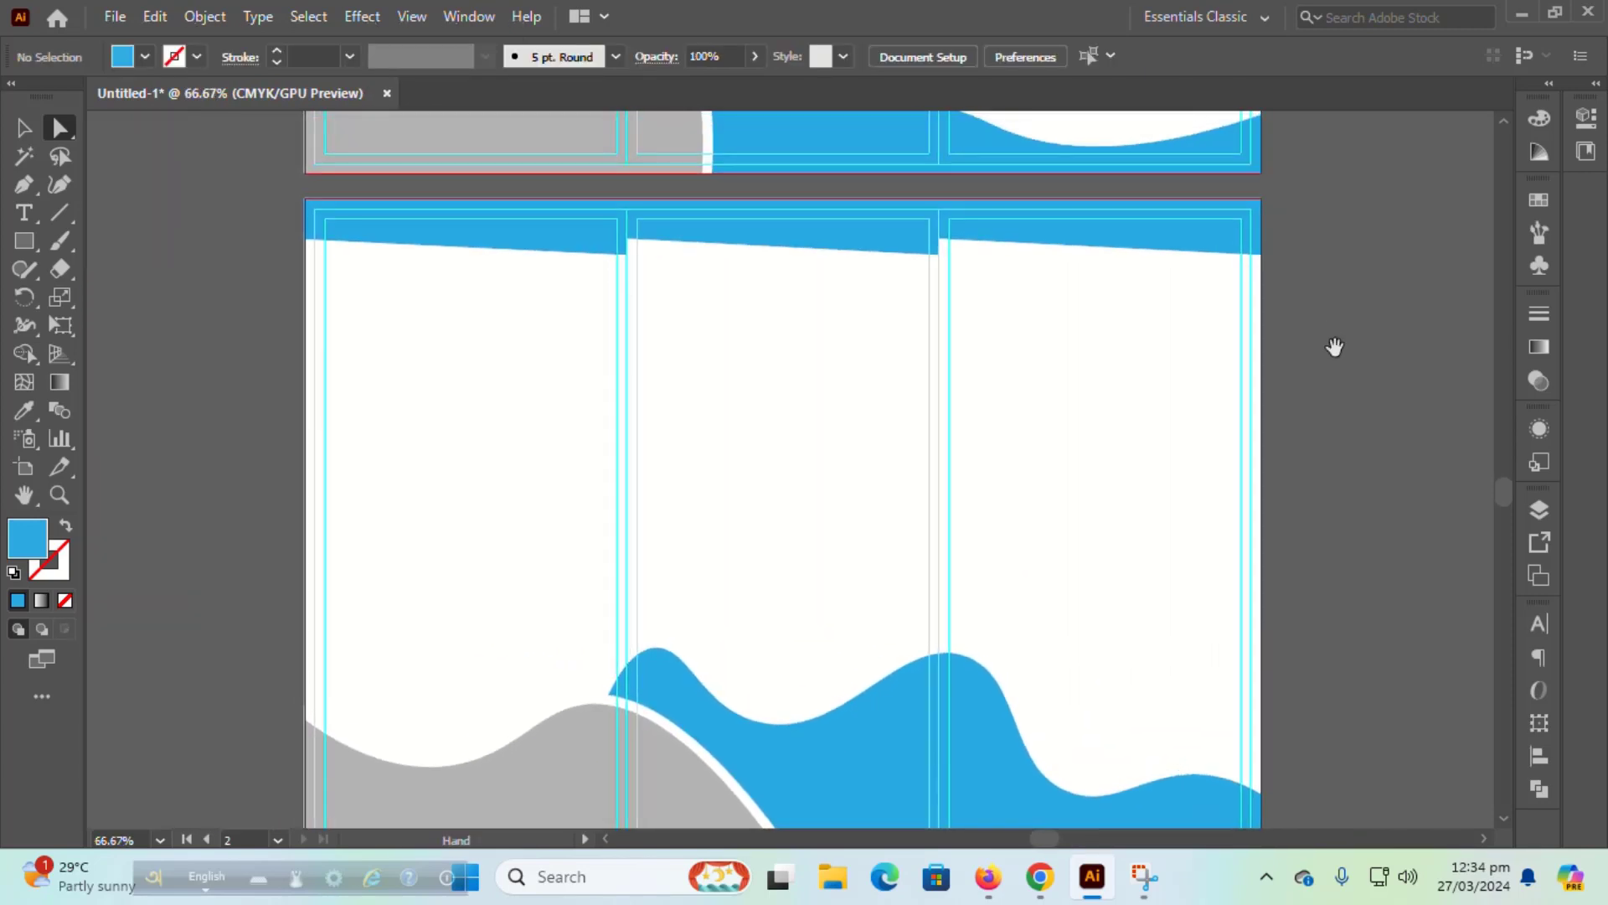
{"action": "left_click", "coordinate": [24, 127]}
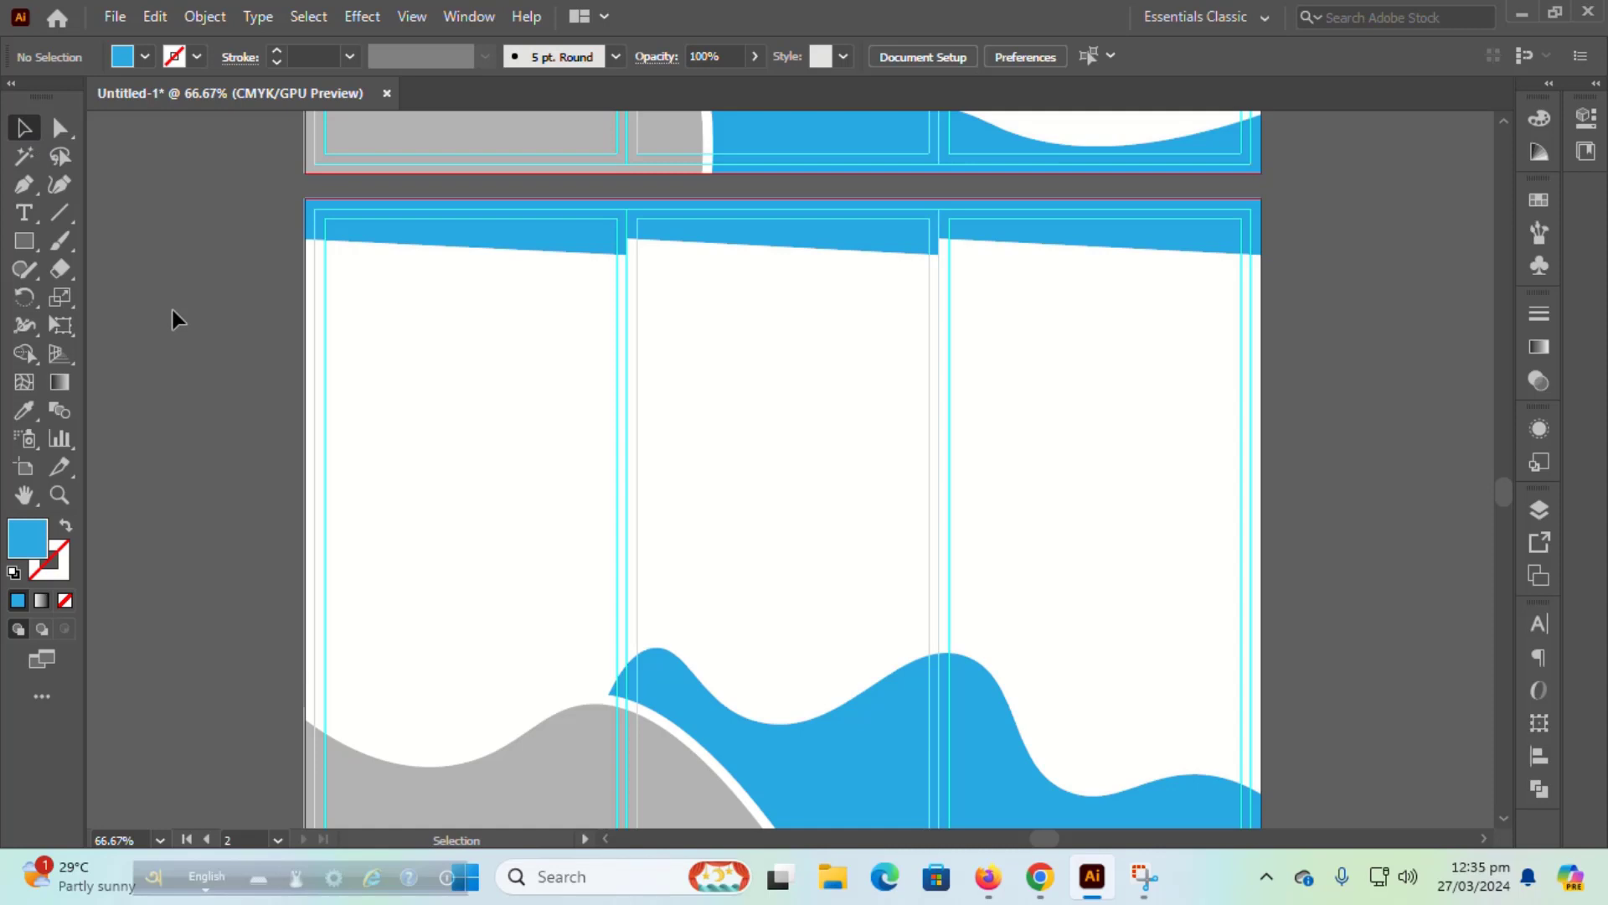
Step: Start a new text object in the right panel set to 24 pt Bold
{"action": "left_click", "coordinate": [23, 213]}
{"action": "left_click", "coordinate": [992, 375]}
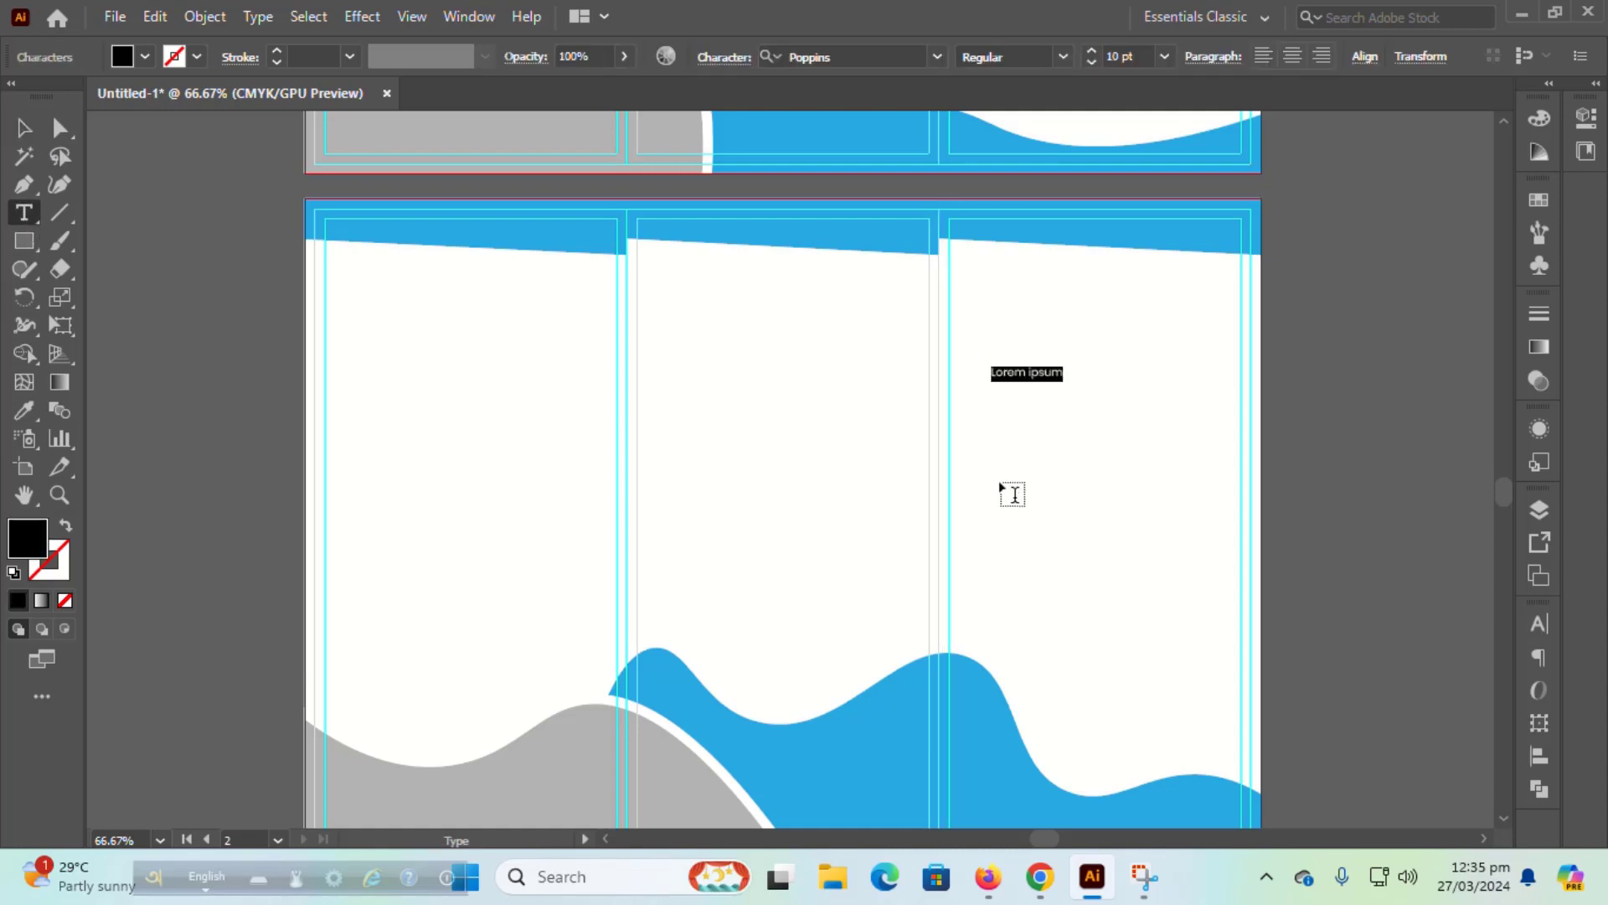
{"action": "left_click", "coordinate": [1540, 624]}
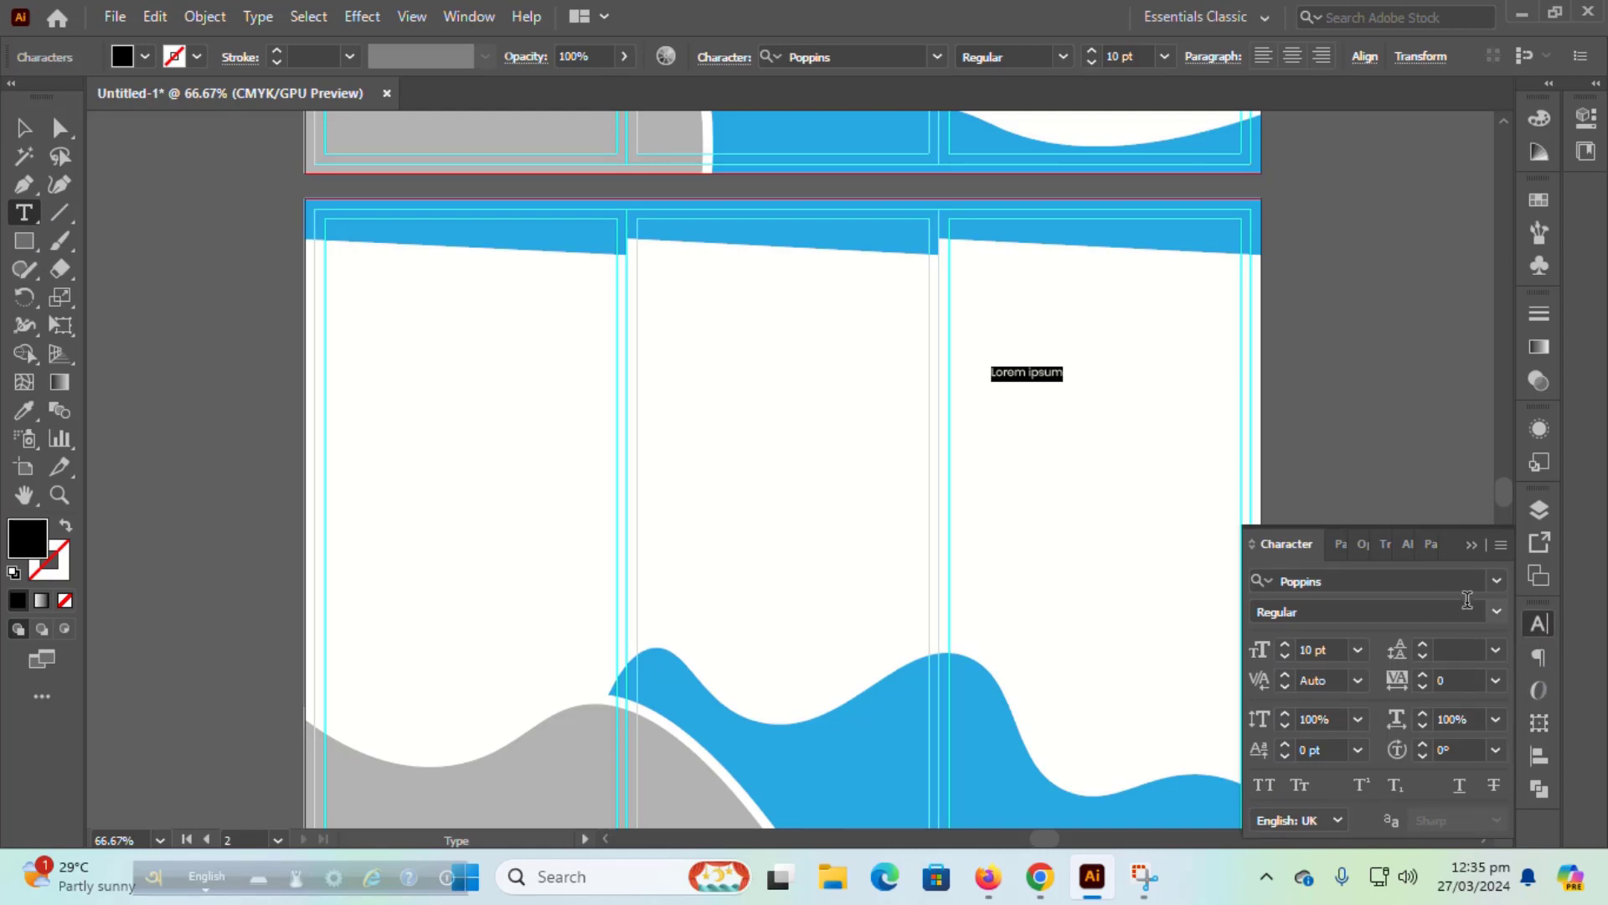
{"action": "left_click", "coordinate": [1357, 650]}
{"action": "left_click", "coordinate": [1385, 514]}
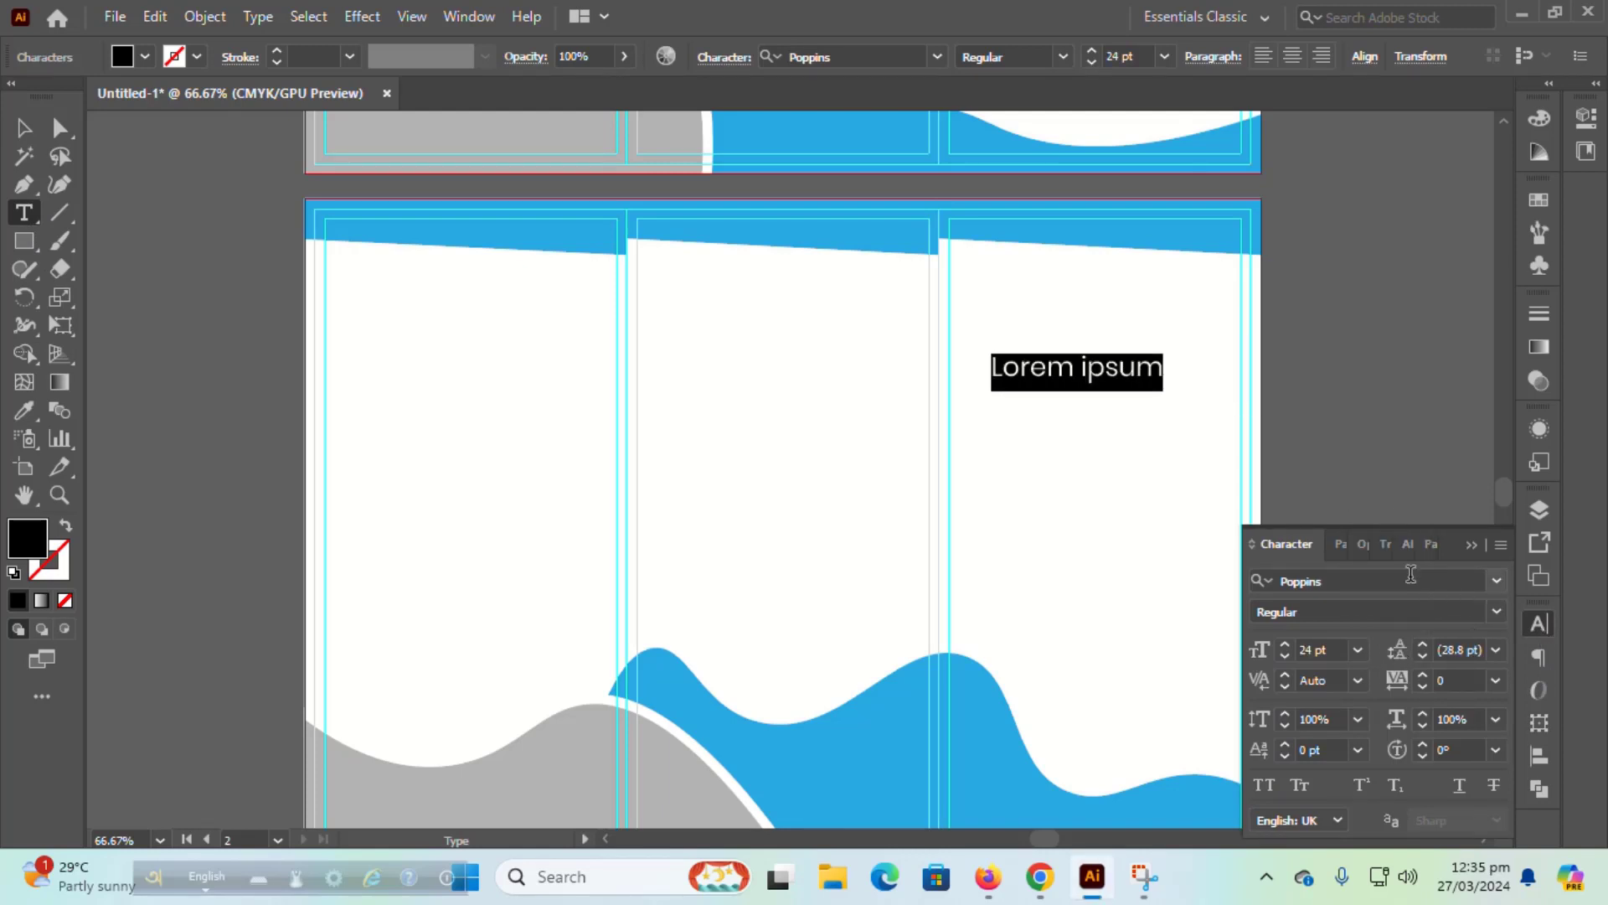
{"action": "left_click", "coordinate": [1489, 615]}
{"action": "left_click", "coordinate": [1375, 450]}
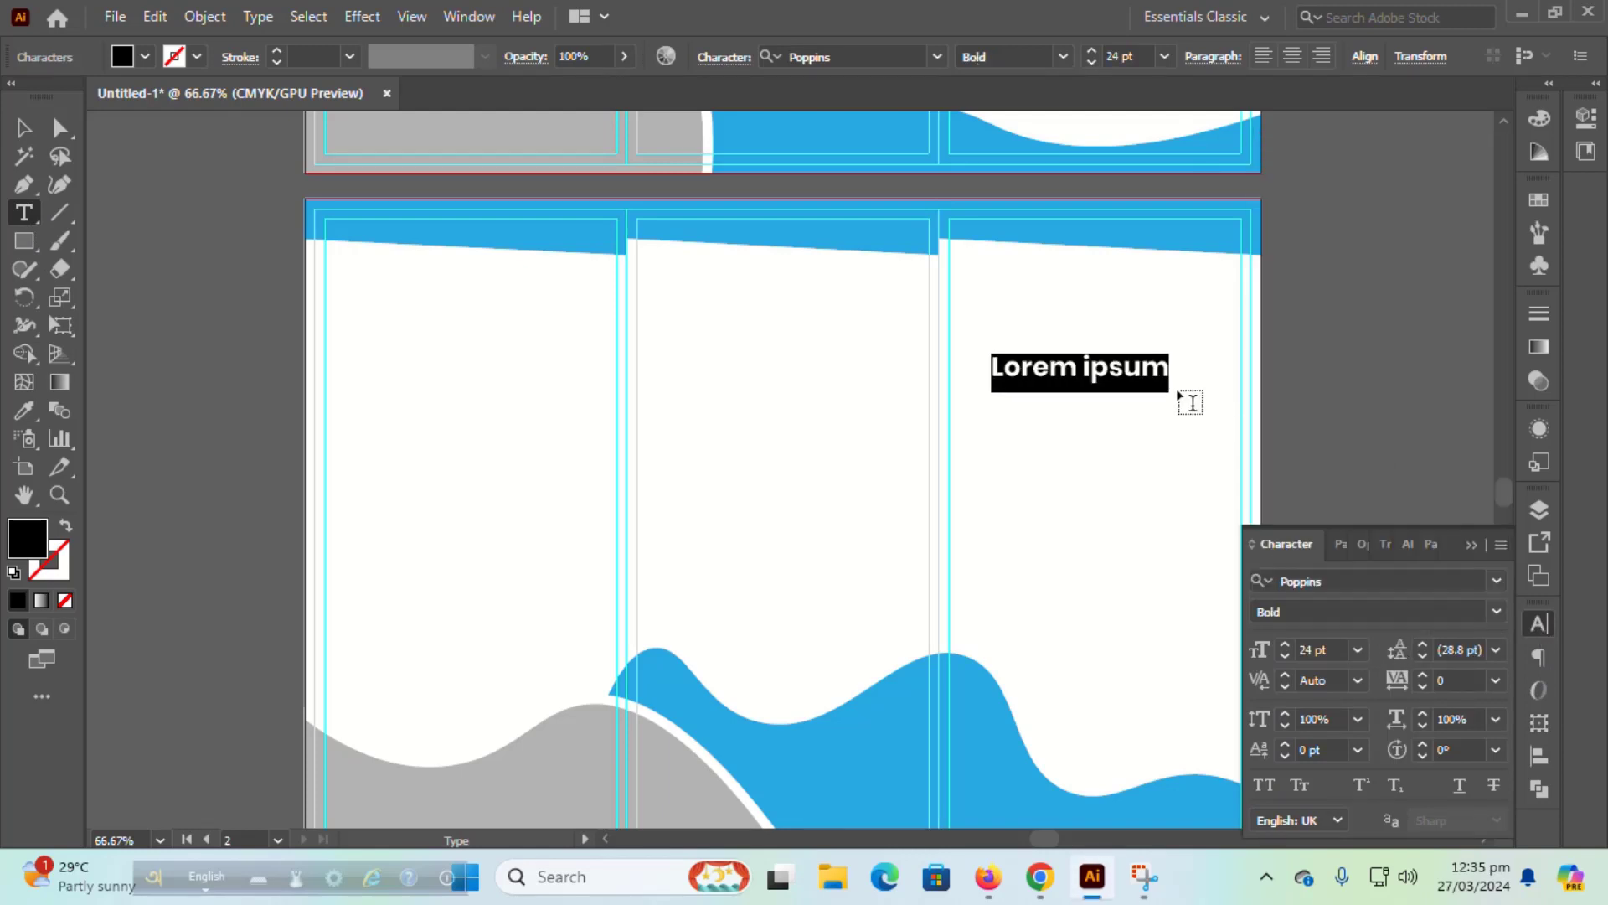
Step: Type the three-line headline 'WE MAKE YOUR / BUSINESS BETTER / THEN OTHER'
{"action": "type", "text": "WE M"}
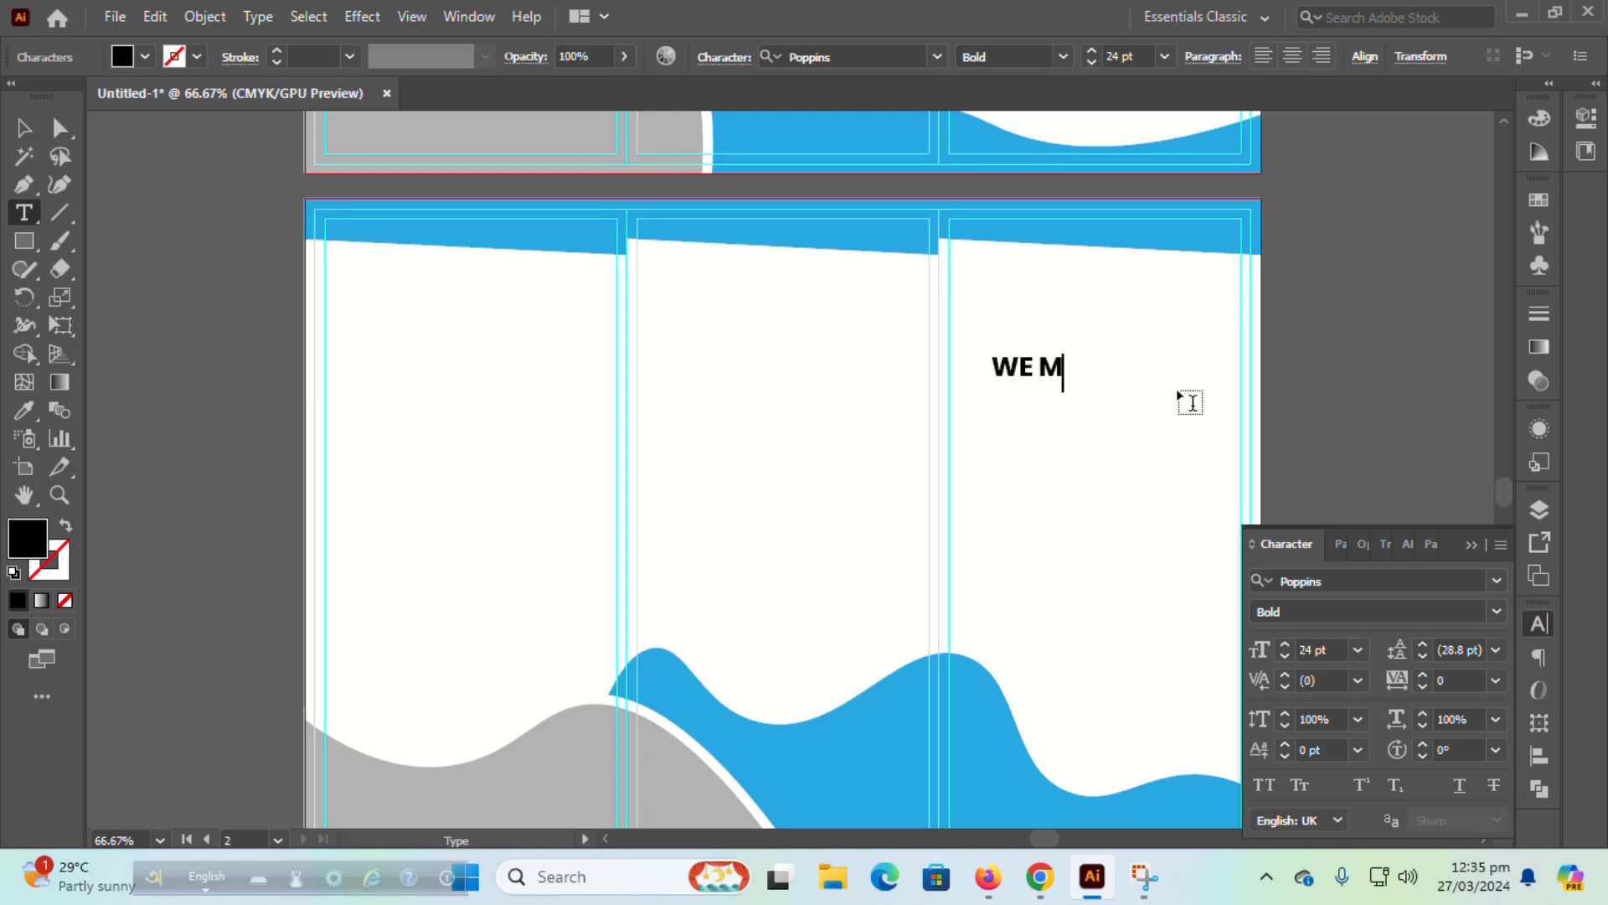
{"action": "type", "text": "AKE YOUR"}
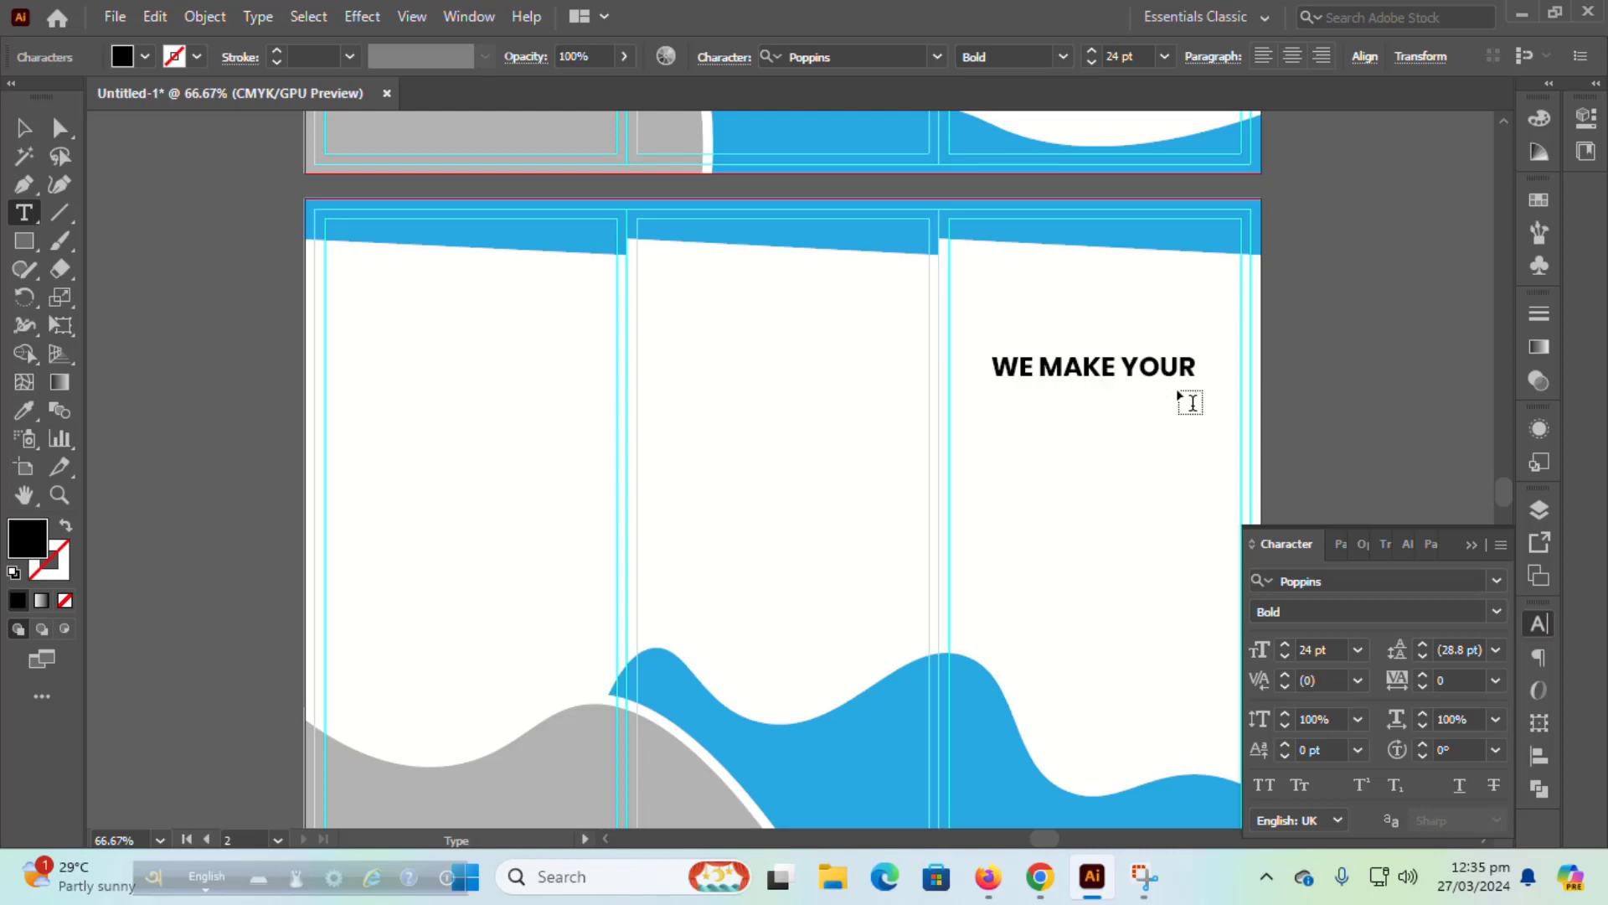
{"action": "key", "text": "Return"}
{"action": "type", "text": "BUSINESSBE"}
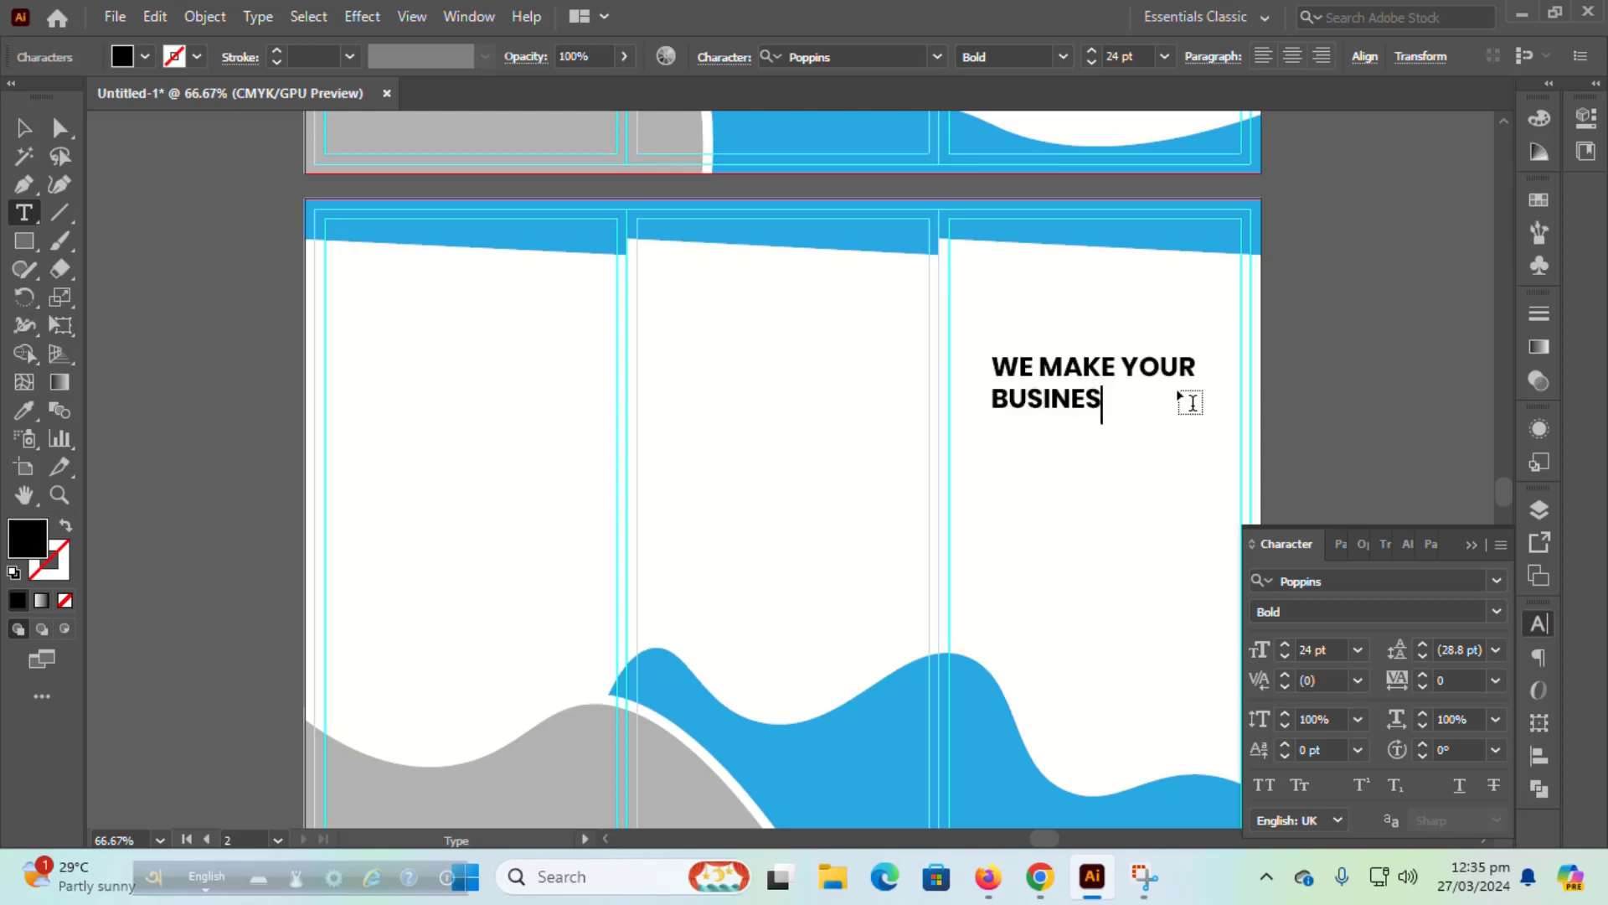
{"action": "key", "text": "BackSpace"}
{"action": "key", "text": "BackSpace"}
{"action": "type", "text": "BETTER"}
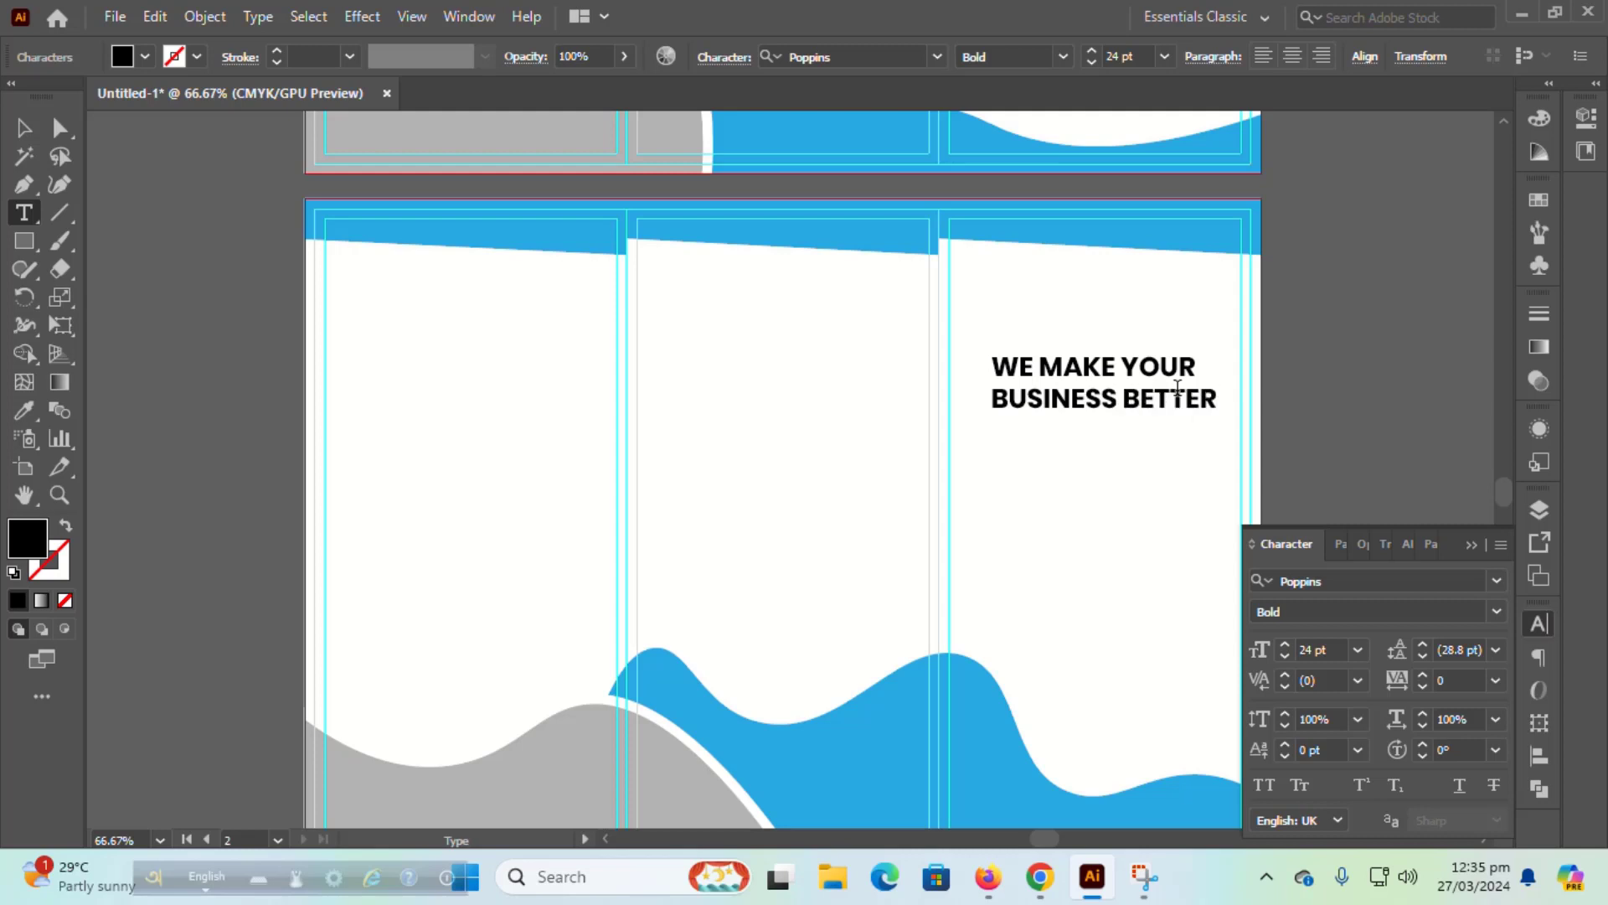
{"action": "key", "text": "Return"}
{"action": "type", "text": "THEN OT"}
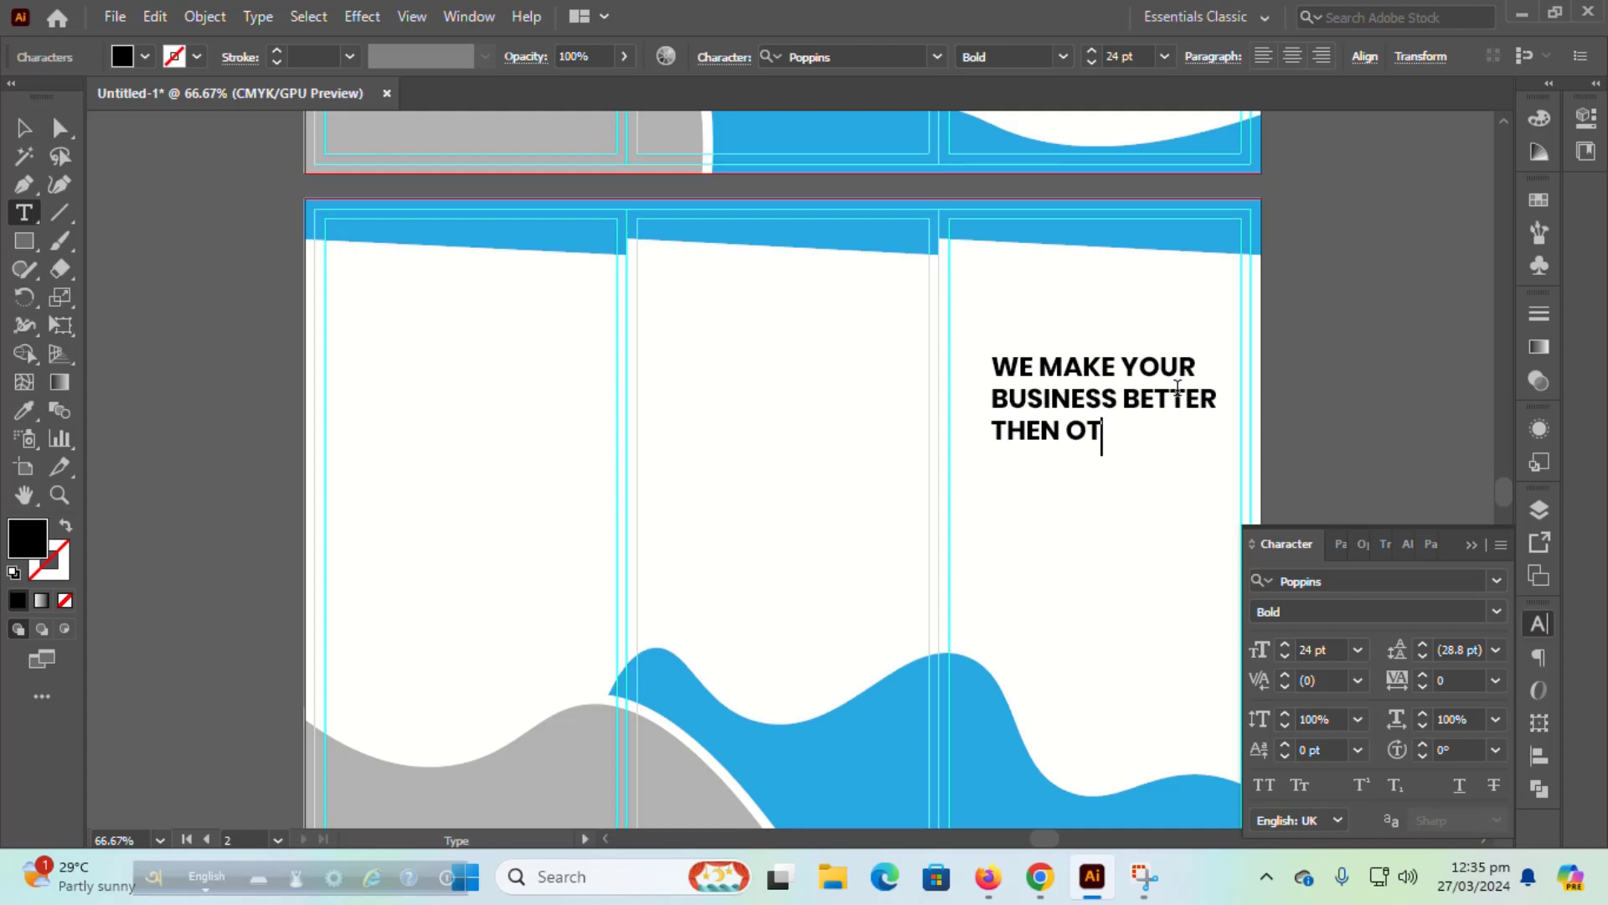
{"action": "type", "text": "HERE"}
{"action": "key", "text": "BackSpace"}
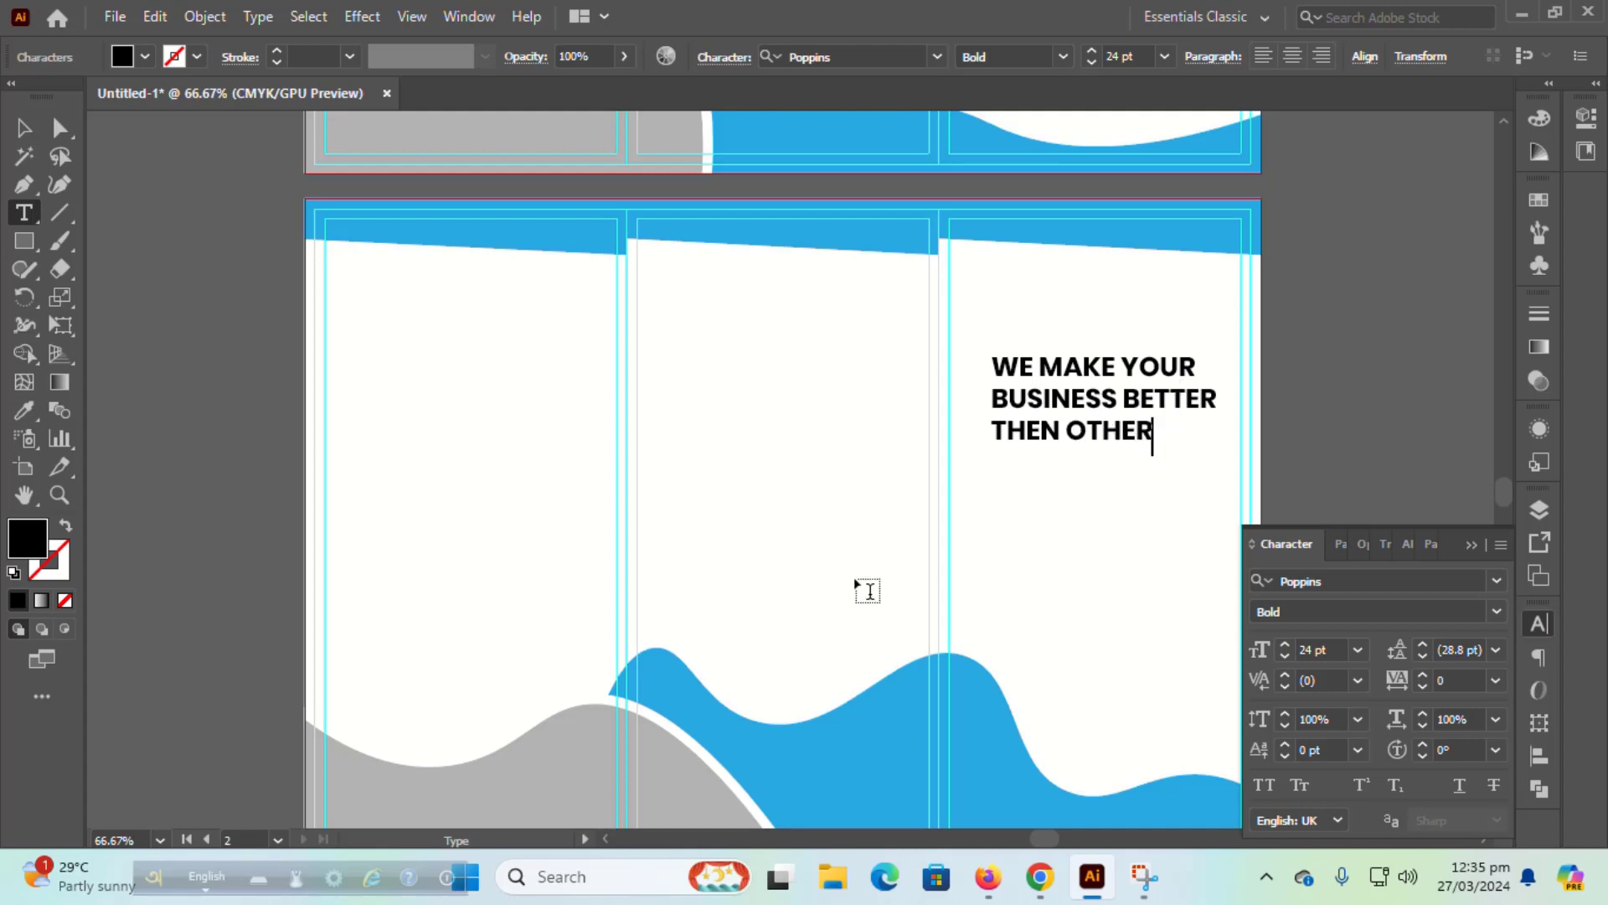
Step: Move the headline up and left near the top of the right panel
{"action": "left_click", "coordinate": [24, 128]}
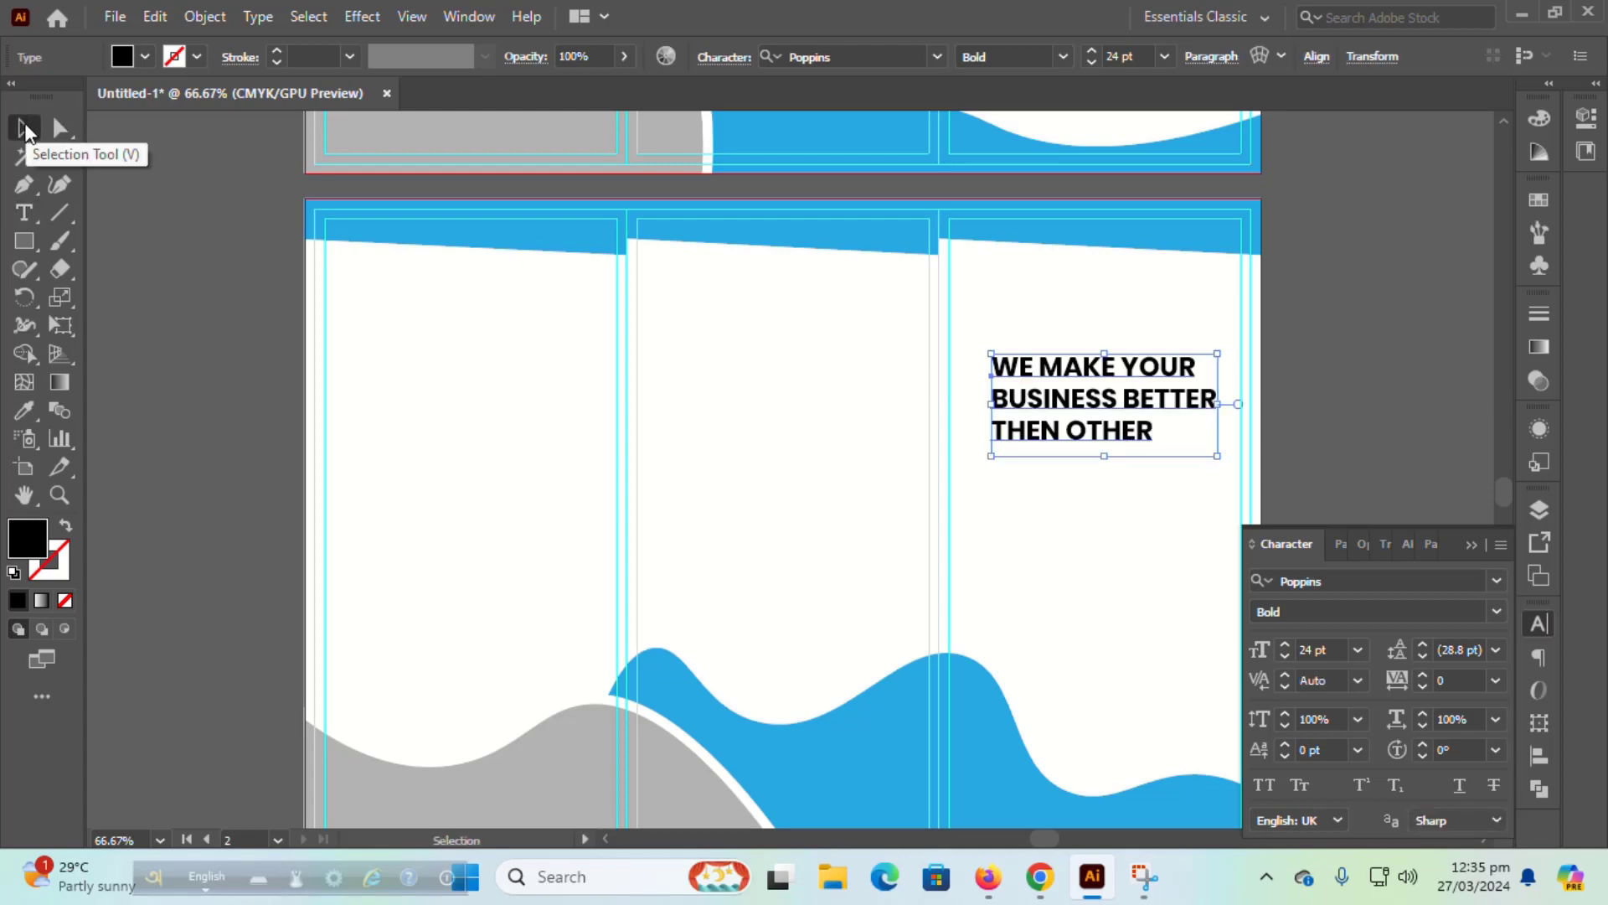
{"action": "left_click_drag", "start_coordinate": [1051, 412], "coordinate": [1014, 346]}
{"action": "left_click", "coordinate": [1310, 360]}
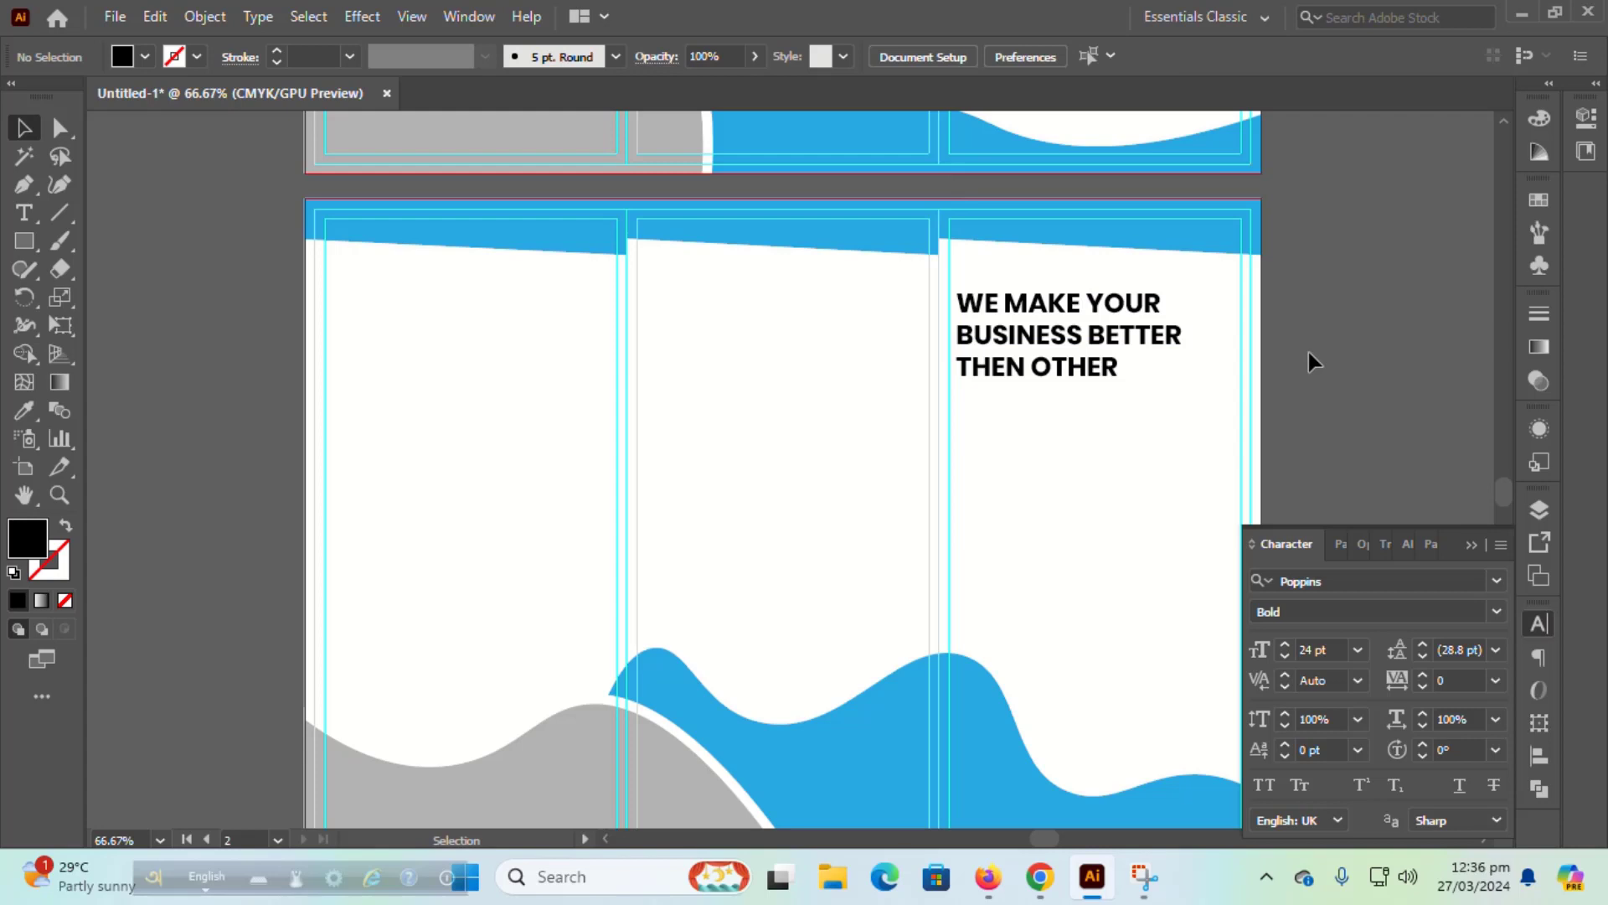
Step: Add a 21 pt 'Analytysing' text object below the headline
{"action": "left_click", "coordinate": [25, 214]}
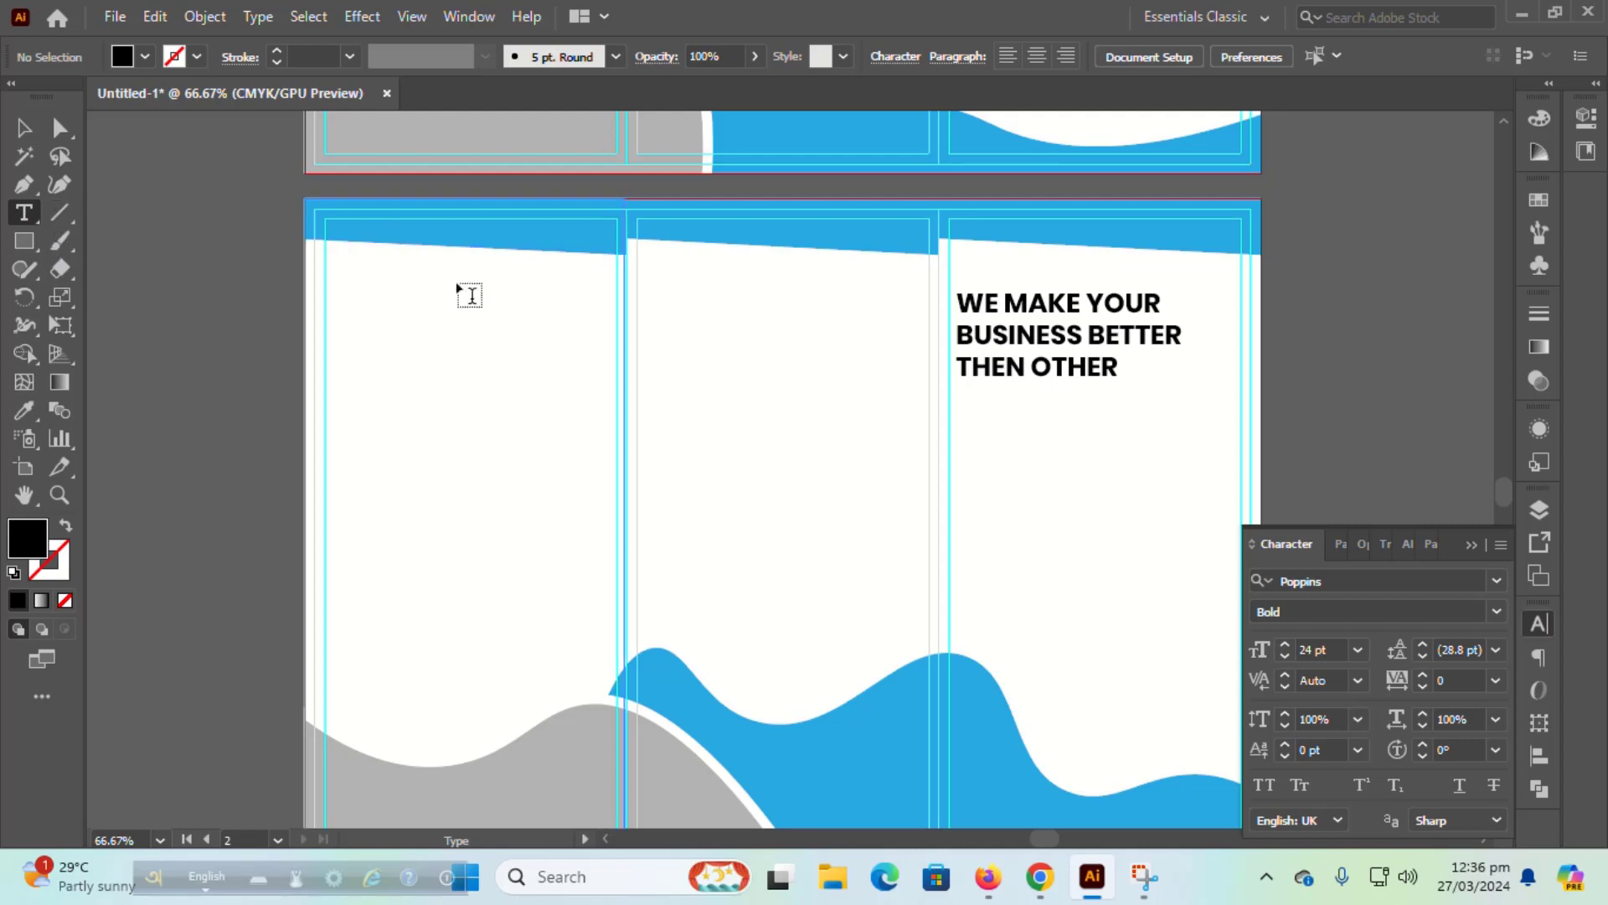
{"action": "left_click", "coordinate": [987, 446]}
{"action": "left_click", "coordinate": [1358, 650]}
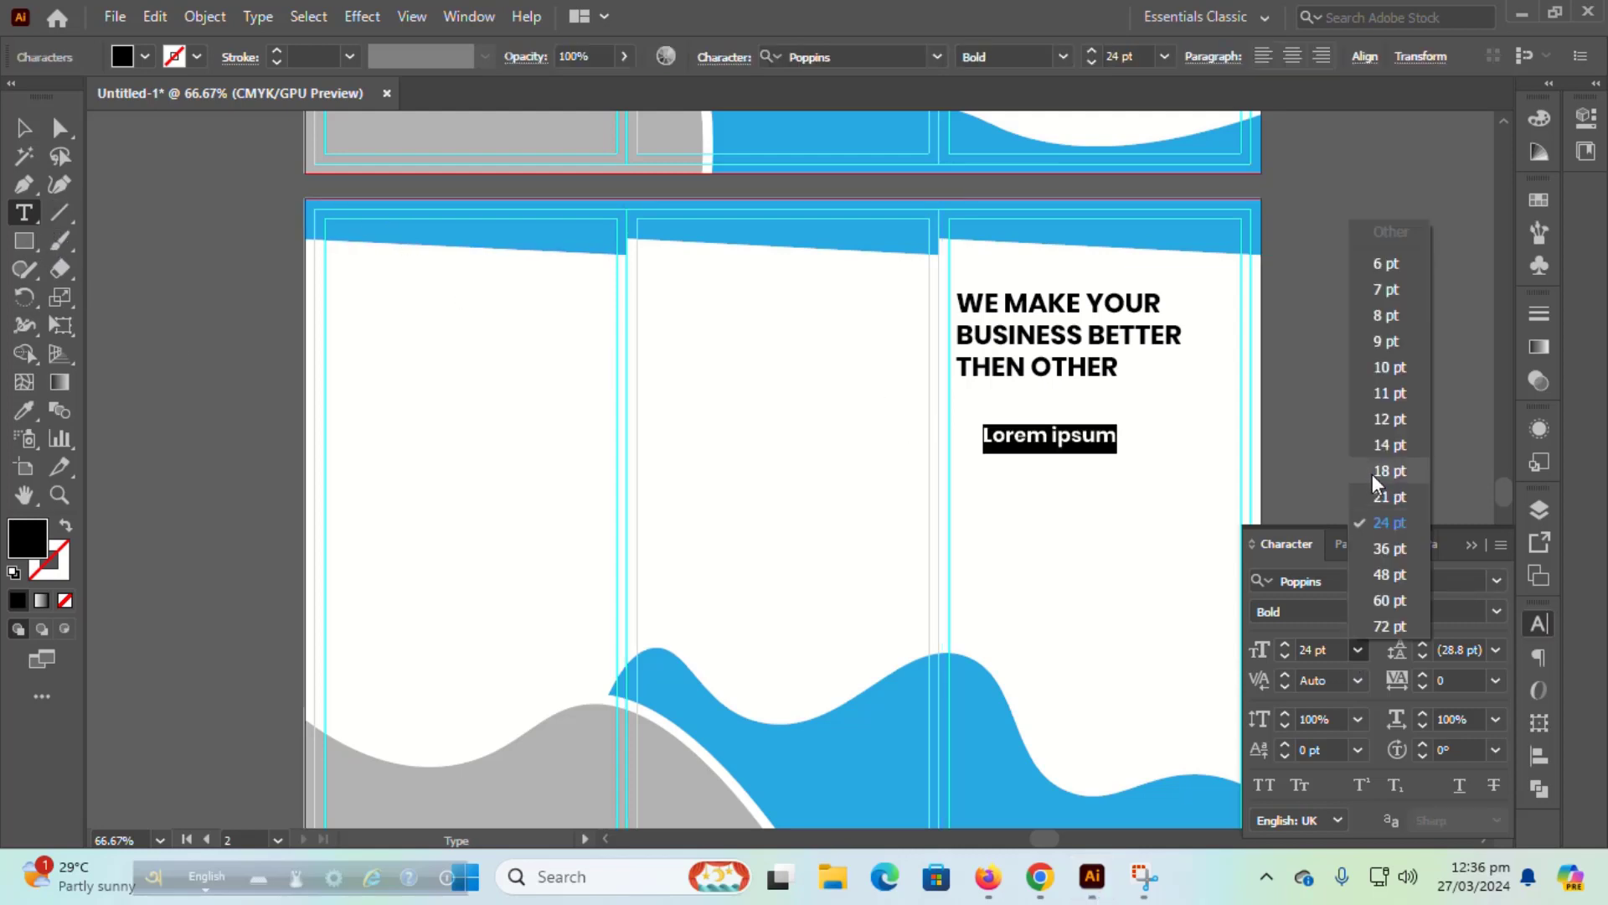
{"action": "left_click", "coordinate": [1380, 496]}
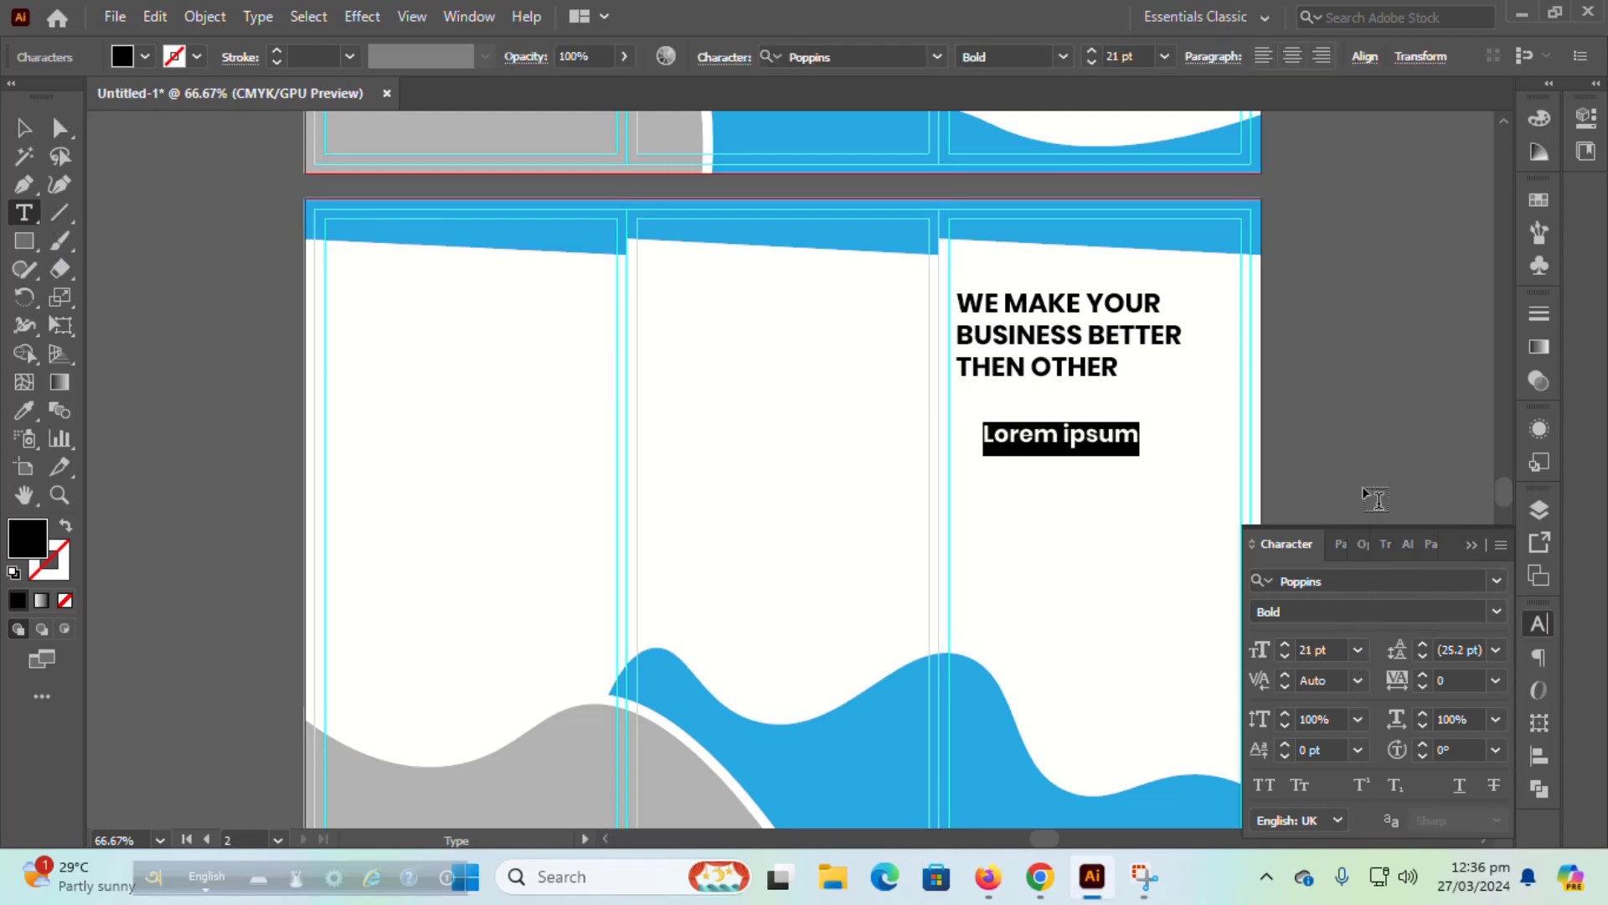
{"action": "key", "text": "BackSpace"}
{"action": "type", "text": "A"}
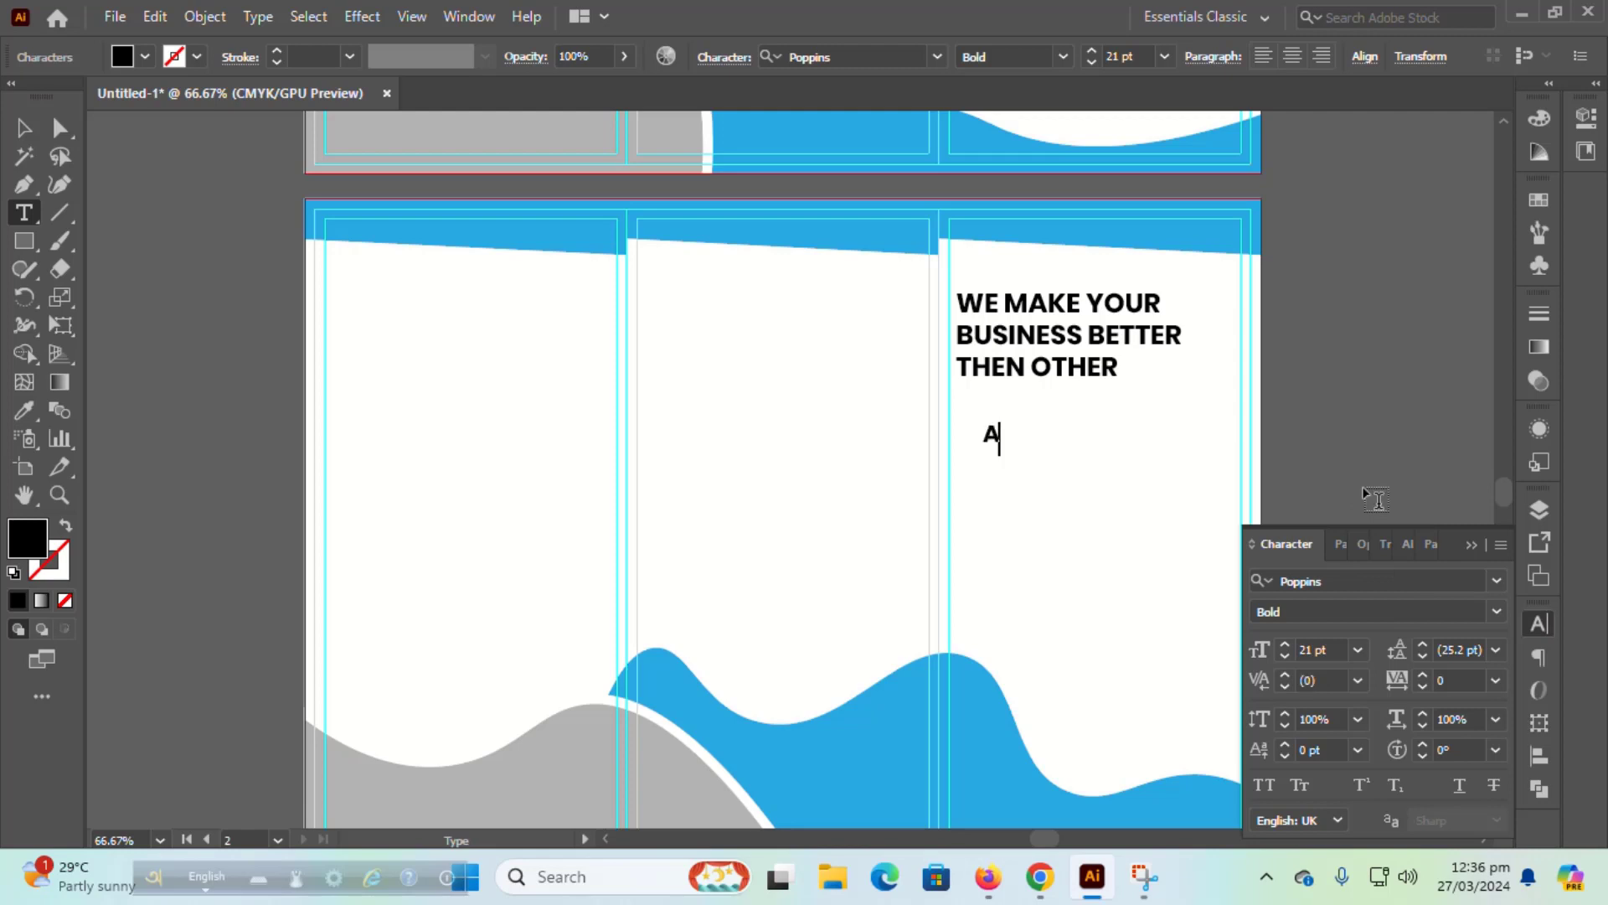
{"action": "type", "text": "nd"}
{"action": "type", "text": "l"}
{"action": "type", "text": "y"}
{"action": "type", "text": "ty"}
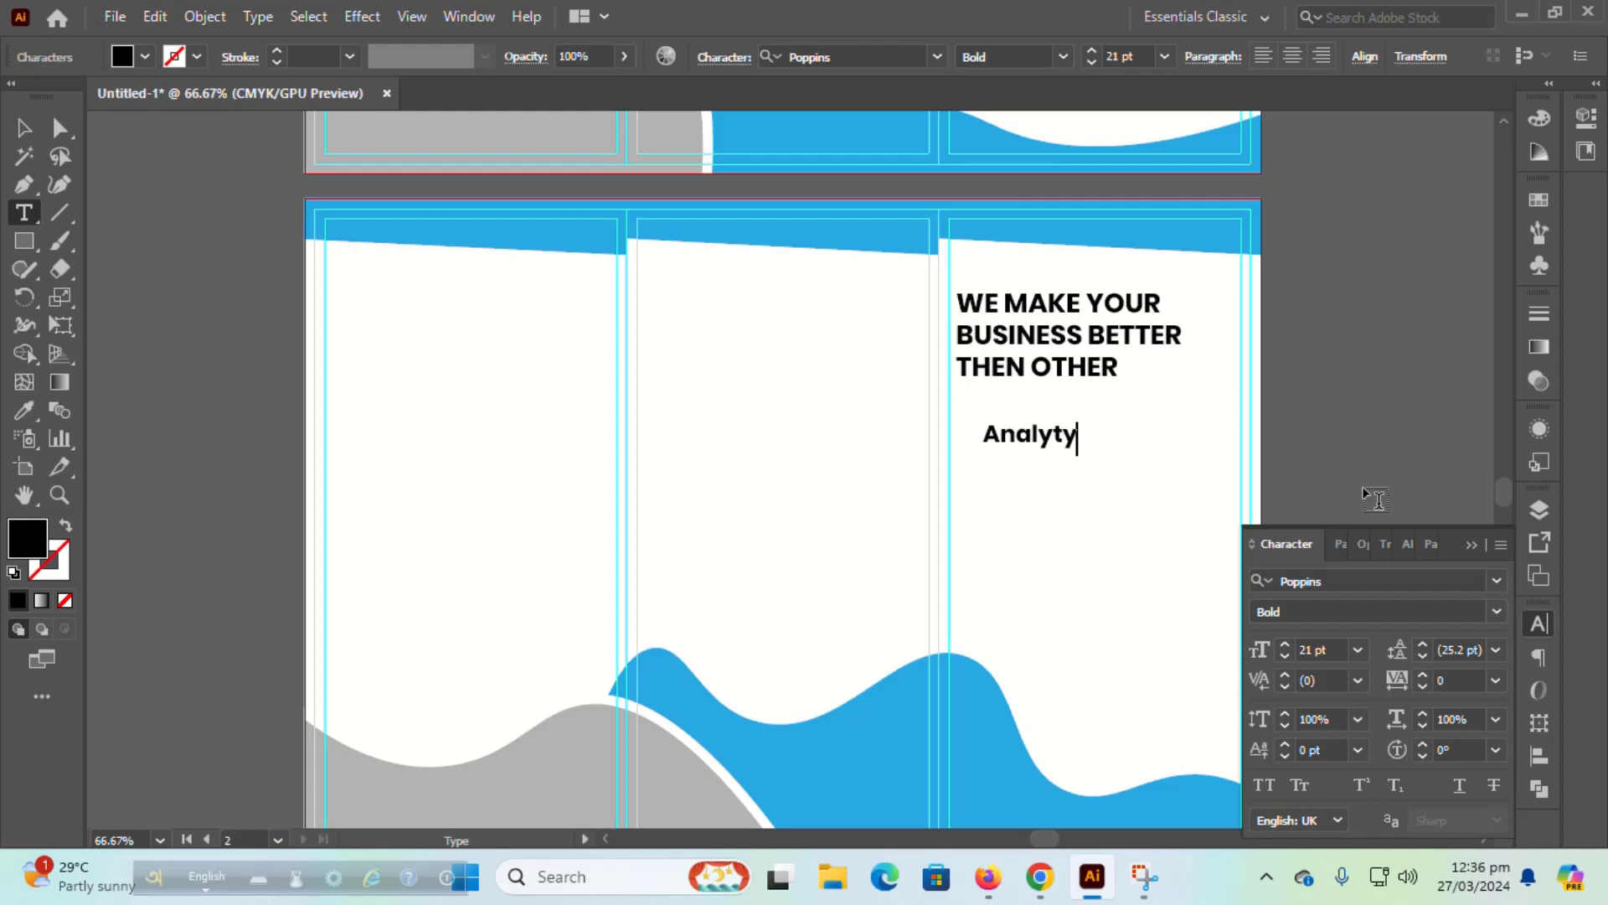
{"action": "type", "text": "sing"}
Step: Move Analytysing up and slightly left to sit just under the headline
{"action": "left_click", "coordinate": [23, 128]}
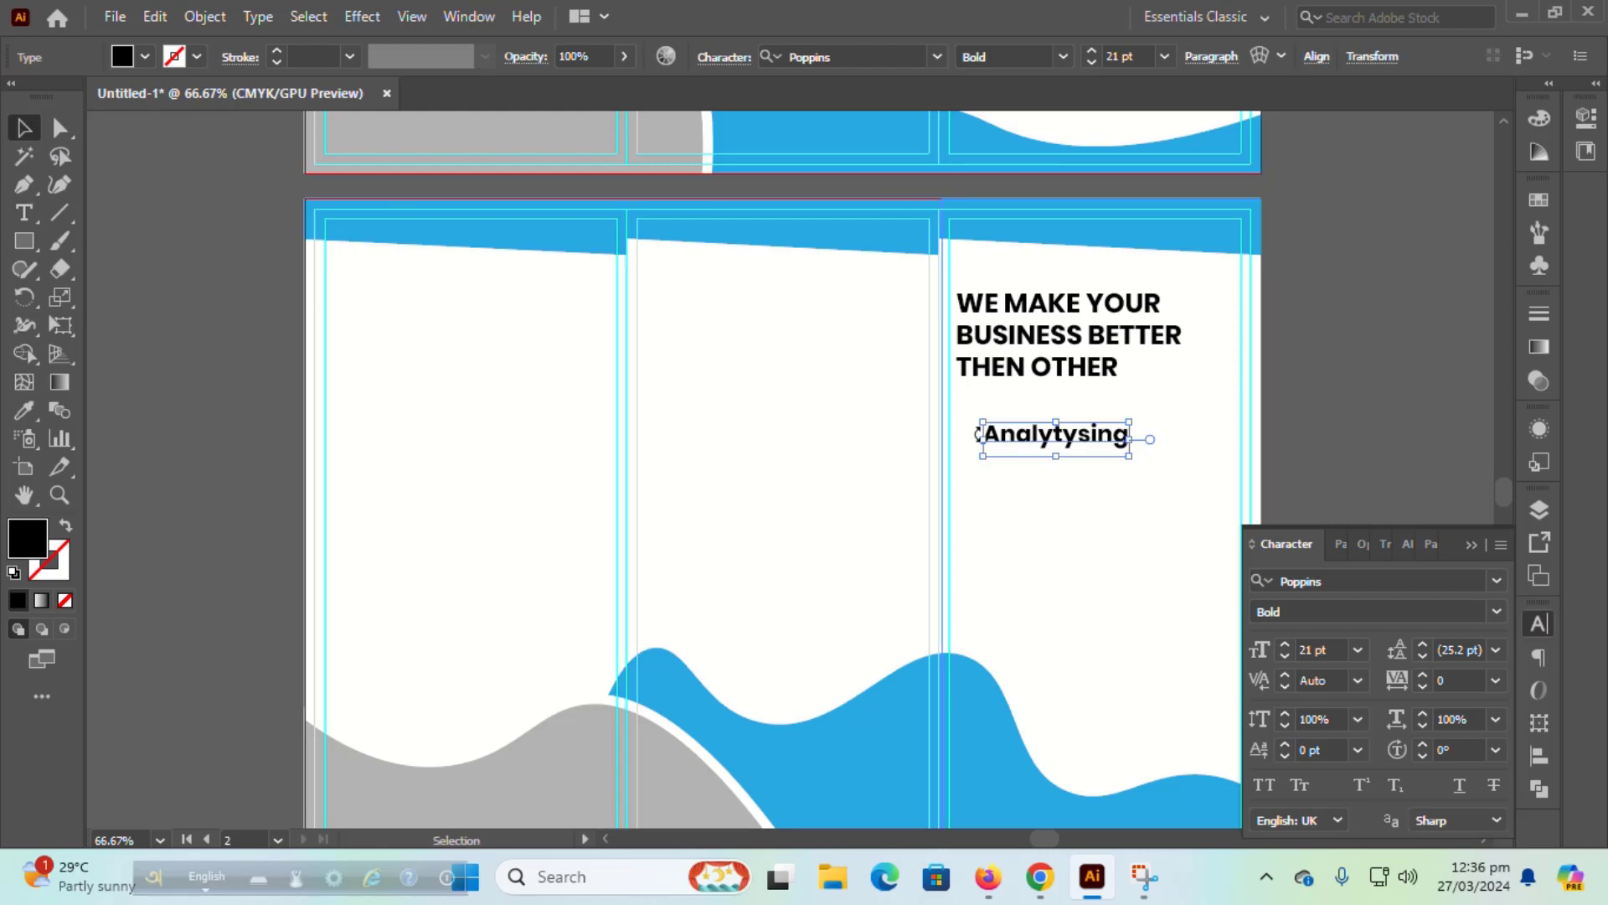
{"action": "left_click_drag", "start_coordinate": [1024, 436], "coordinate": [1015, 417]}
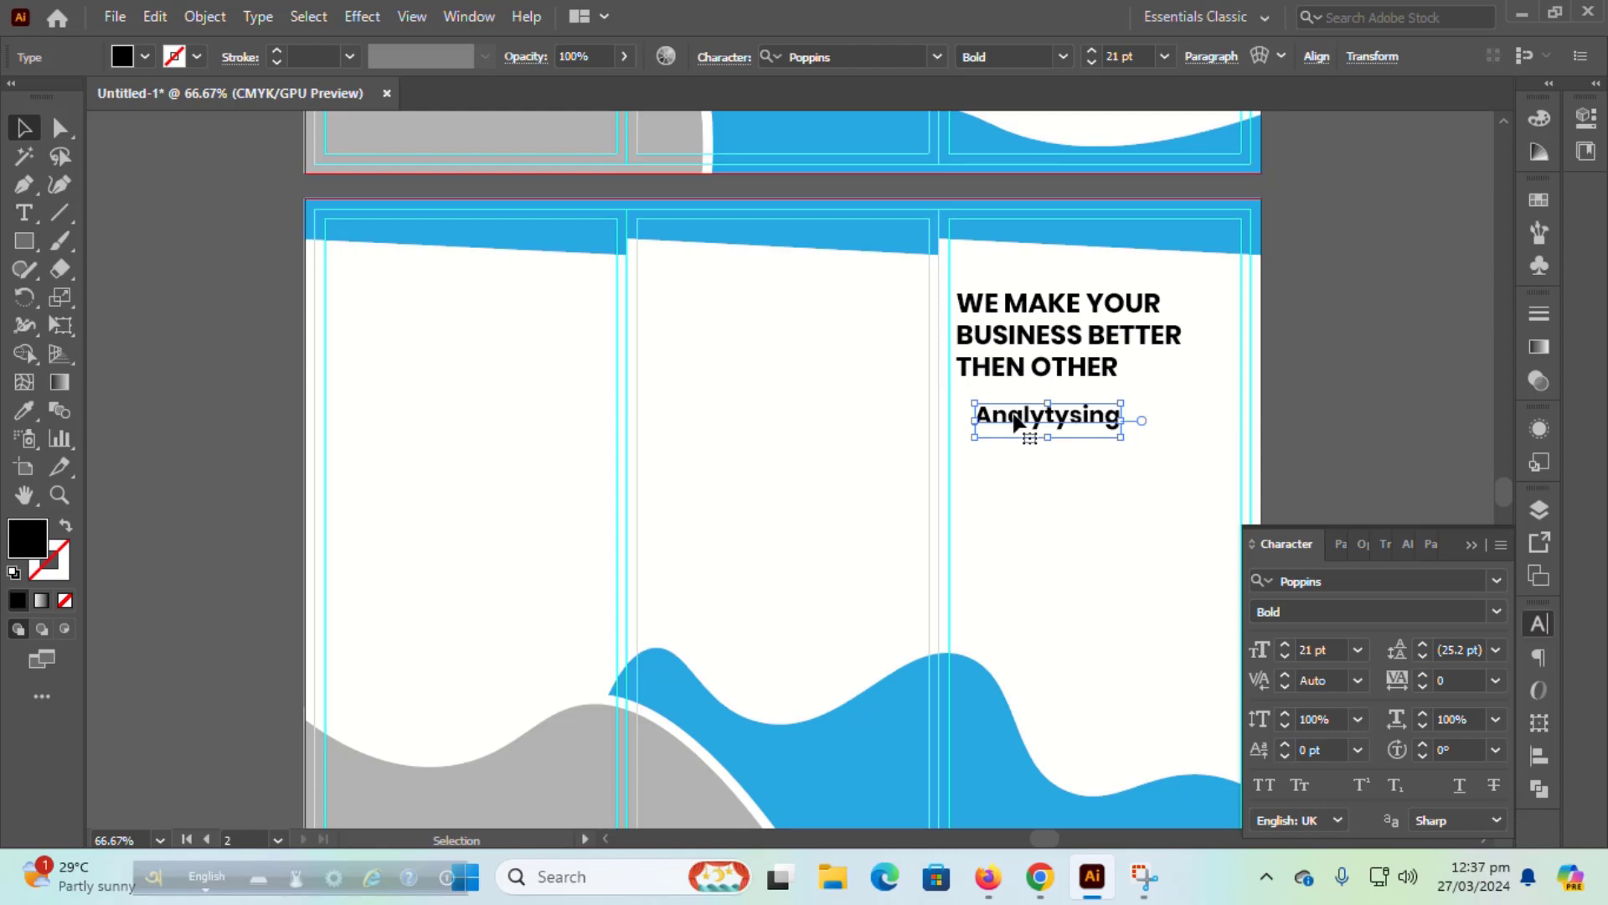
{"action": "left_click_drag", "start_coordinate": [1015, 423], "coordinate": [1007, 424]}
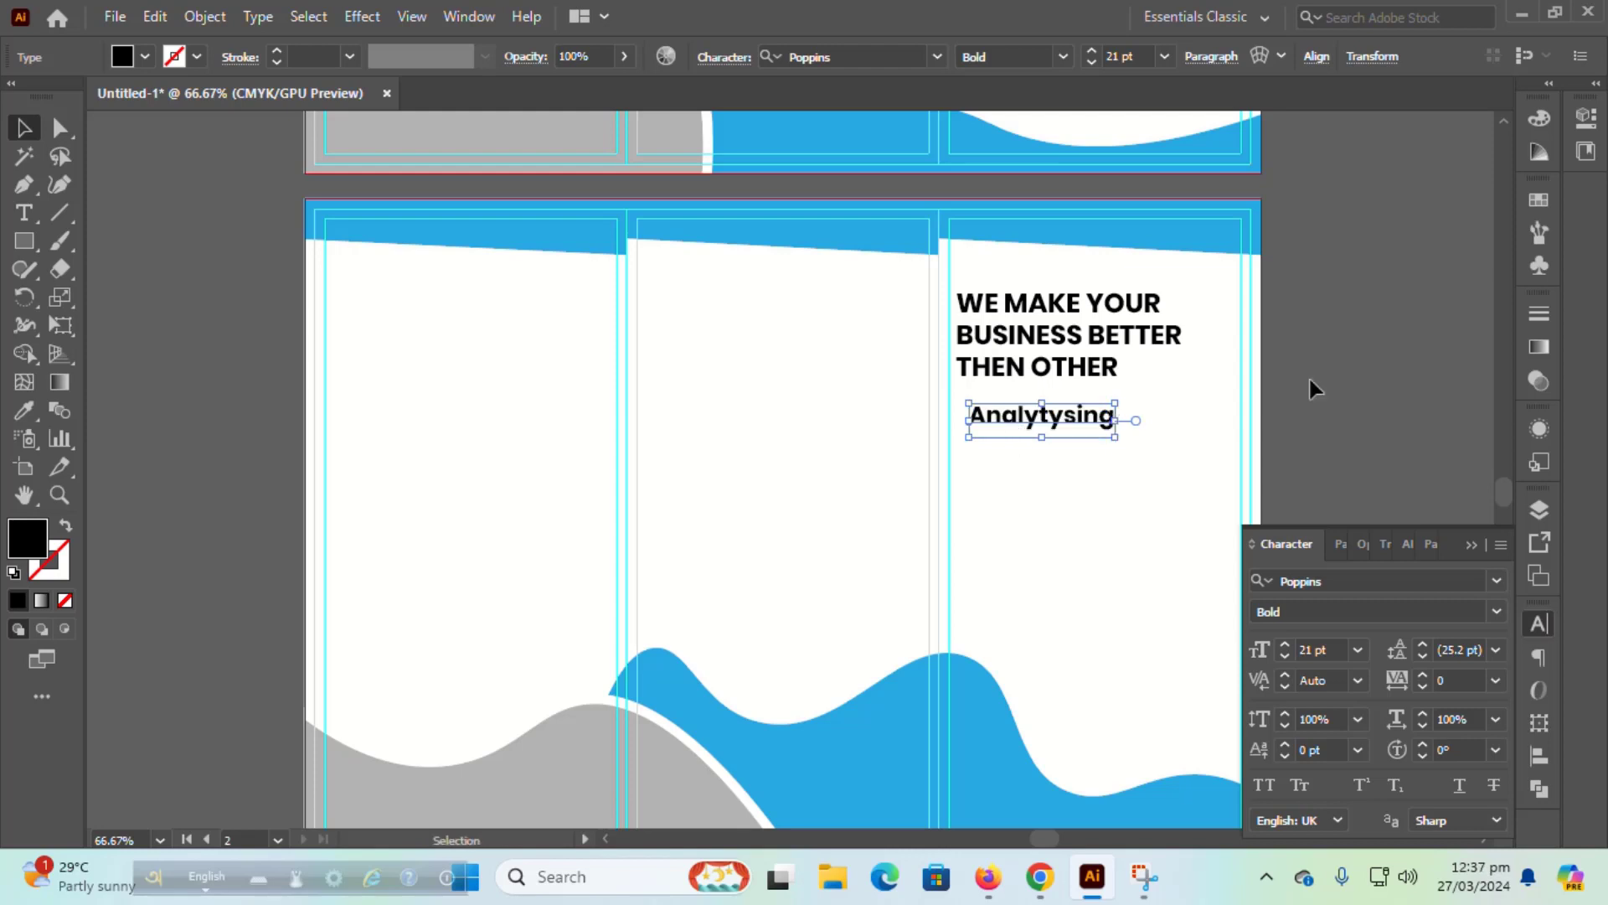
{"action": "left_click", "coordinate": [1308, 379]}
Step: Reset the type settings to 10 pt Regular
{"action": "left_click", "coordinate": [1358, 650]}
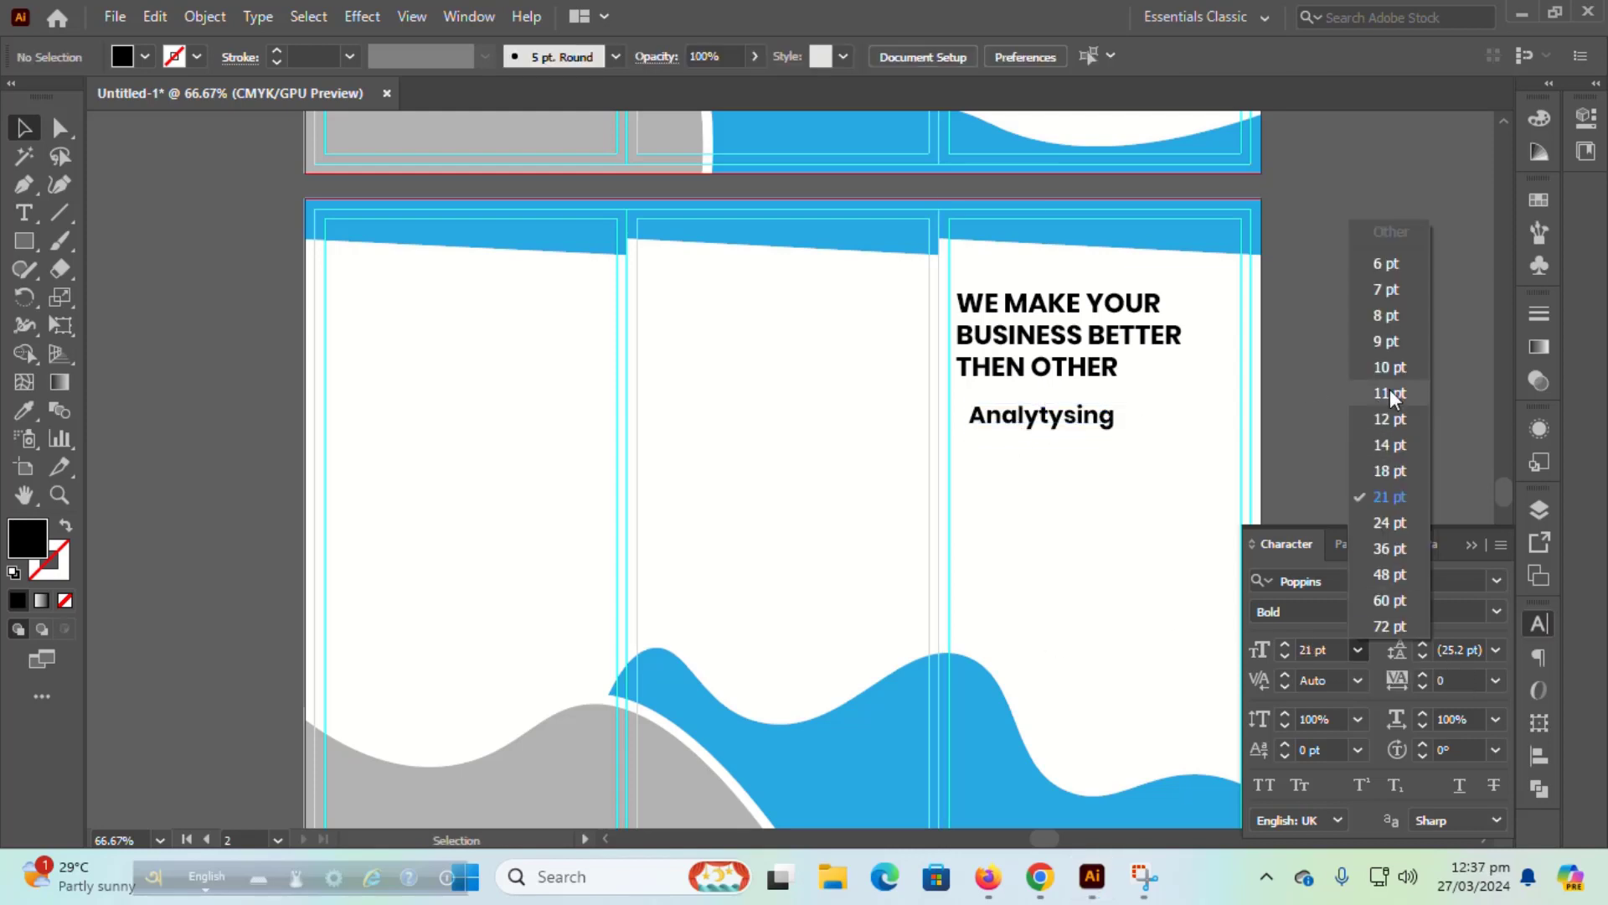
{"action": "left_click", "coordinate": [1390, 389]}
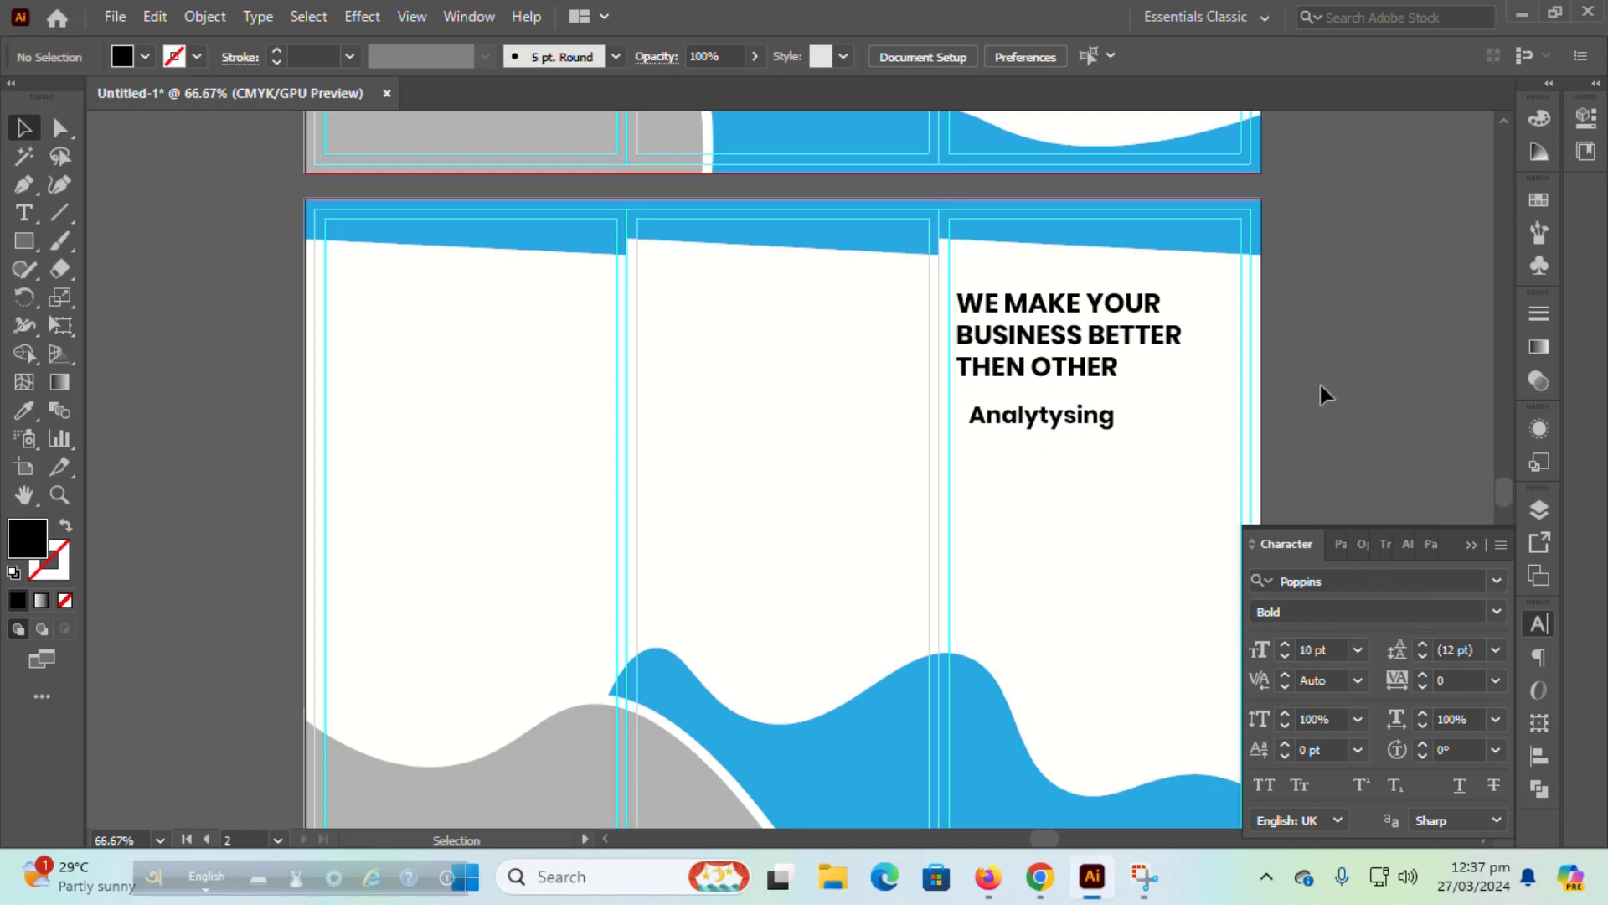
{"action": "left_click", "coordinate": [18, 211]}
{"action": "left_click", "coordinate": [1493, 611]}
{"action": "left_click", "coordinate": [1329, 299]}
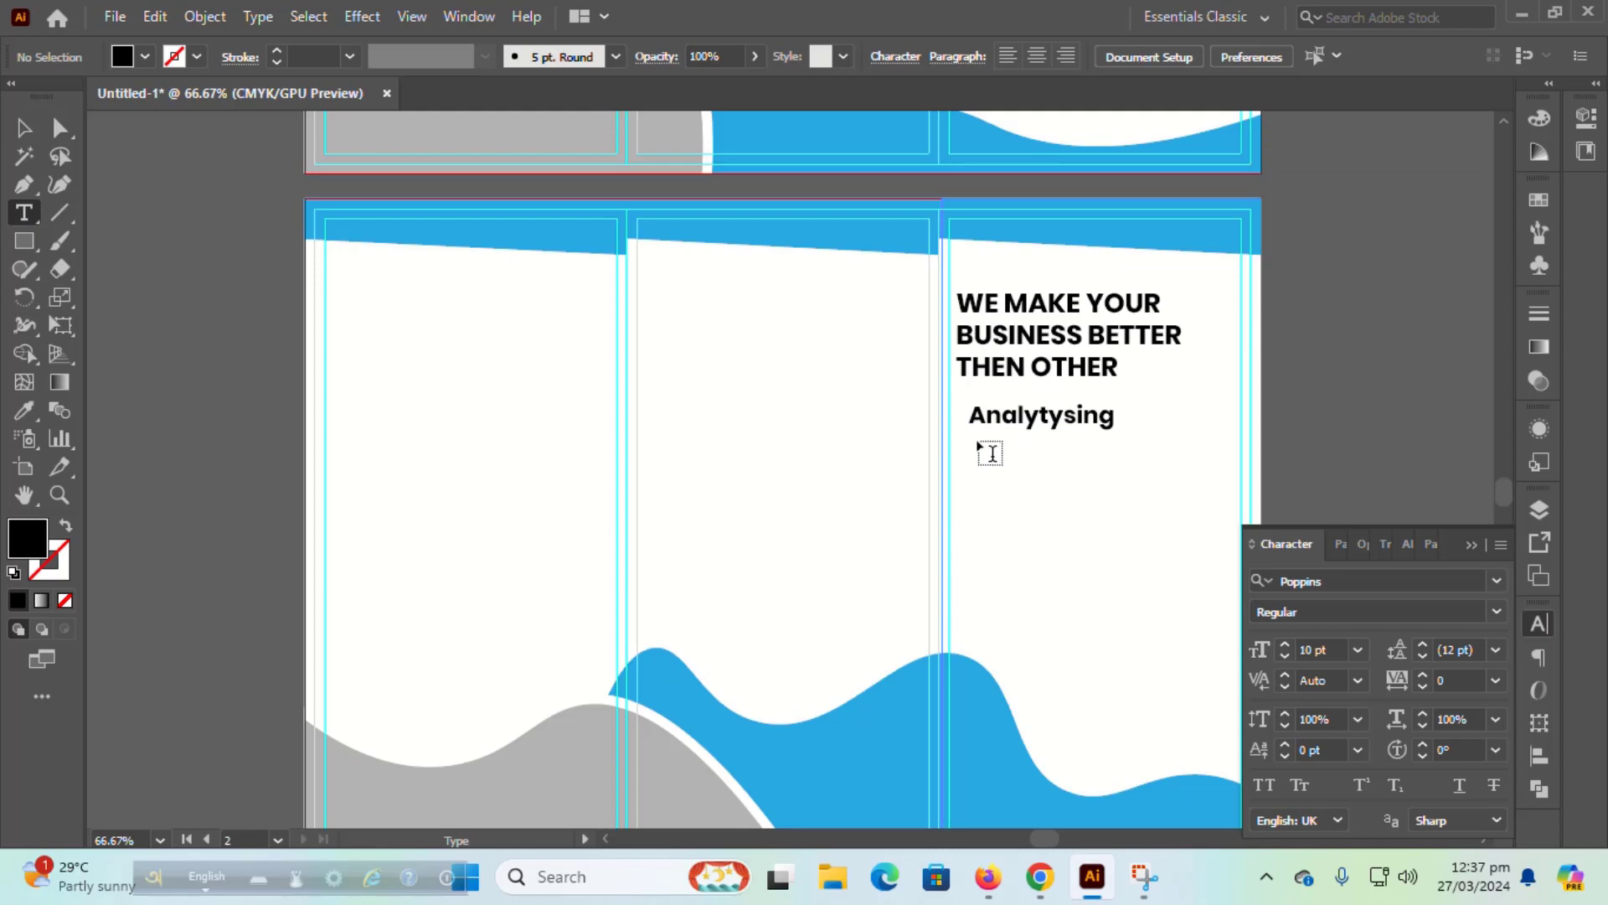
Step: Draw a body text area under Analytysing and left-align it with the headline and subheading
{"action": "left_click_drag", "start_coordinate": [971, 442], "coordinate": [1247, 513]}
{"action": "left_click", "coordinate": [24, 128]}
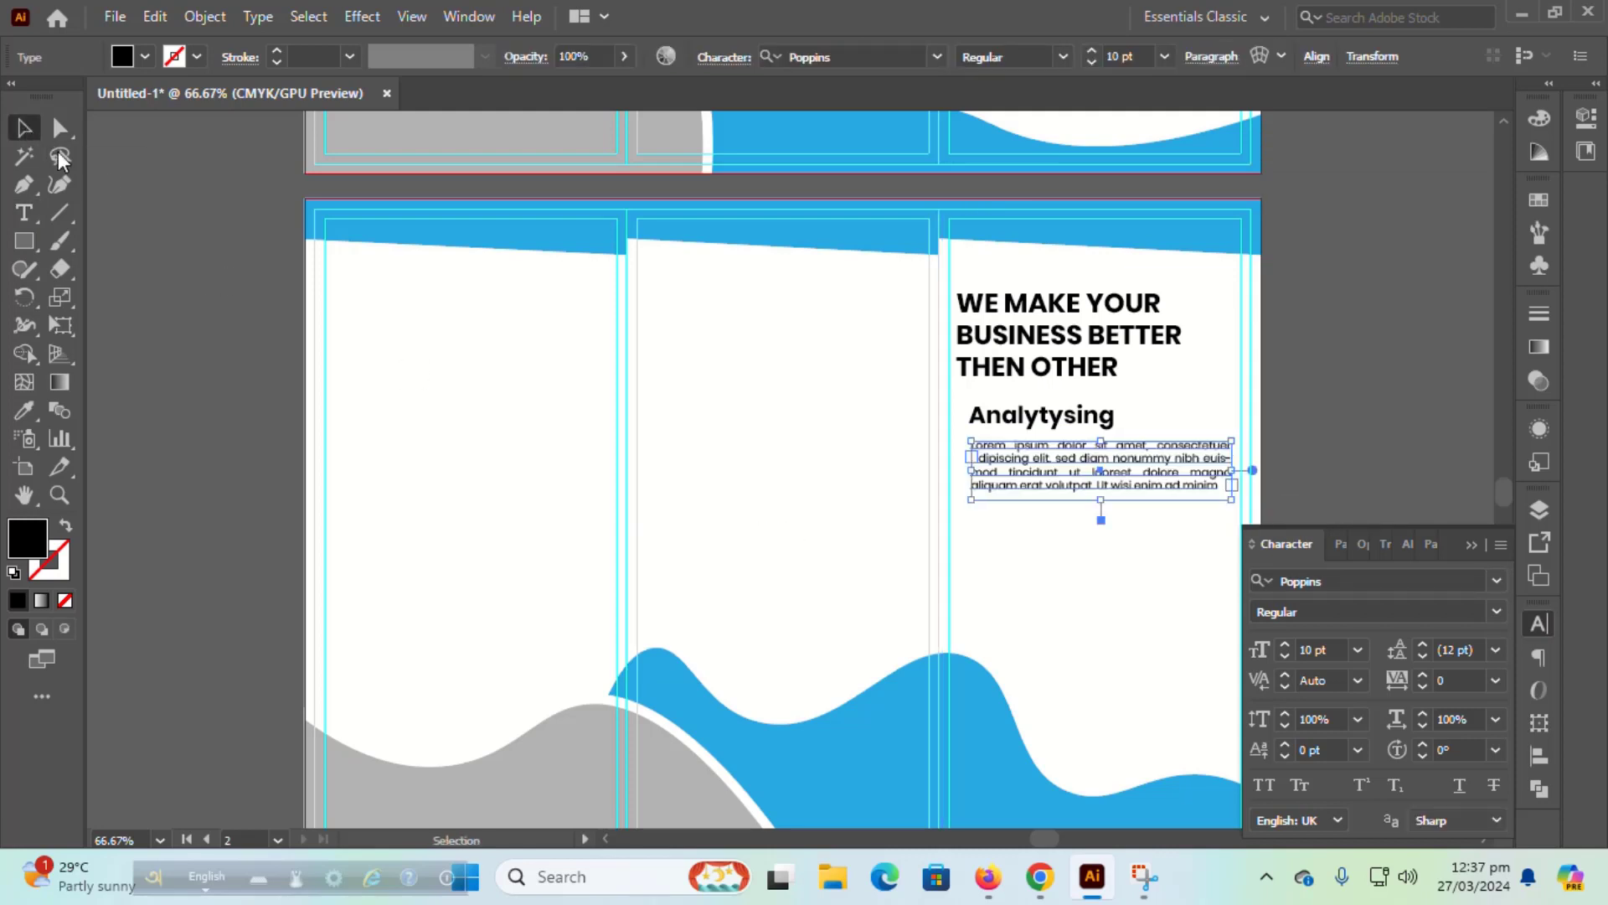
{"action": "left_click", "coordinate": [1058, 419], "text": "shift"}
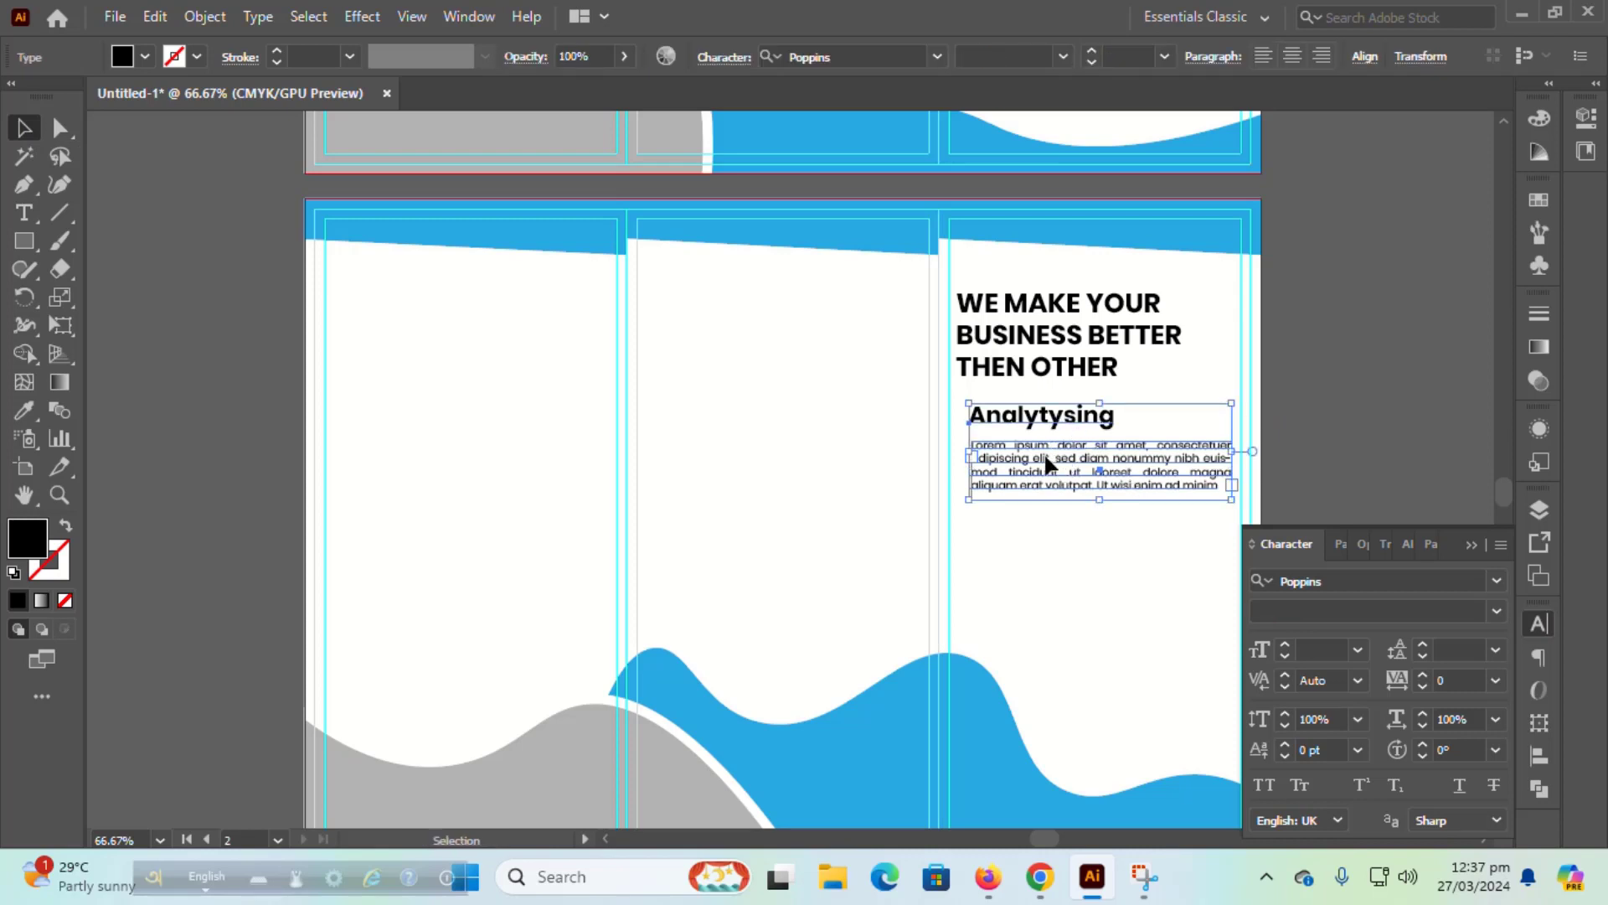
{"action": "left_click", "coordinate": [1044, 452]}
{"action": "left_click", "coordinate": [1540, 755]}
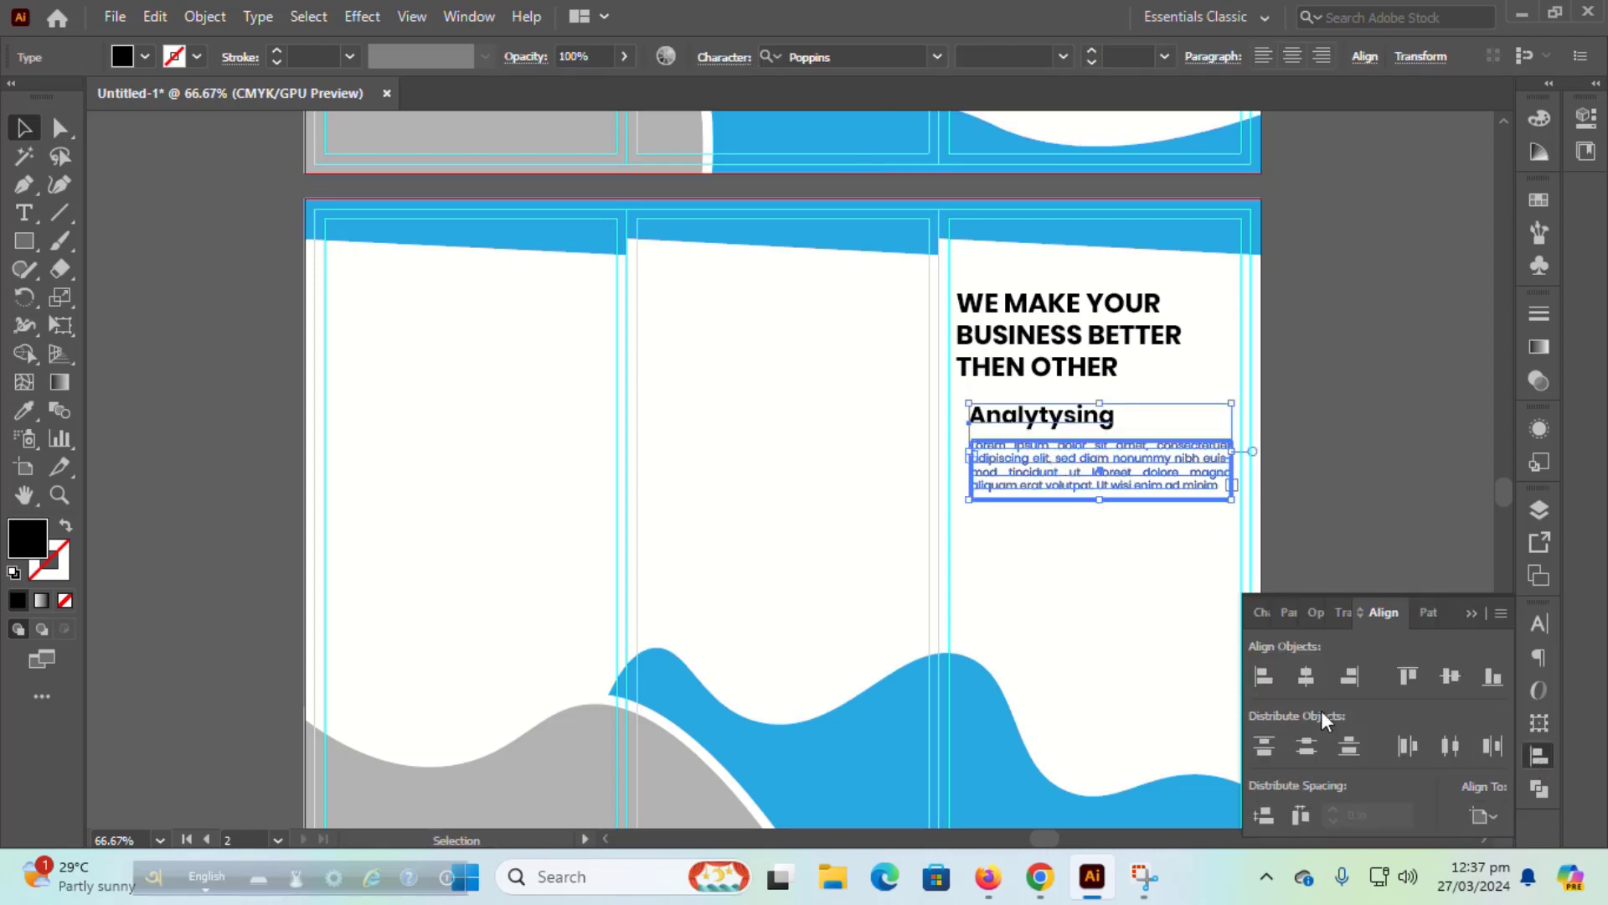
{"action": "left_click", "coordinate": [1350, 470]}
{"action": "left_click", "coordinate": [1118, 476]}
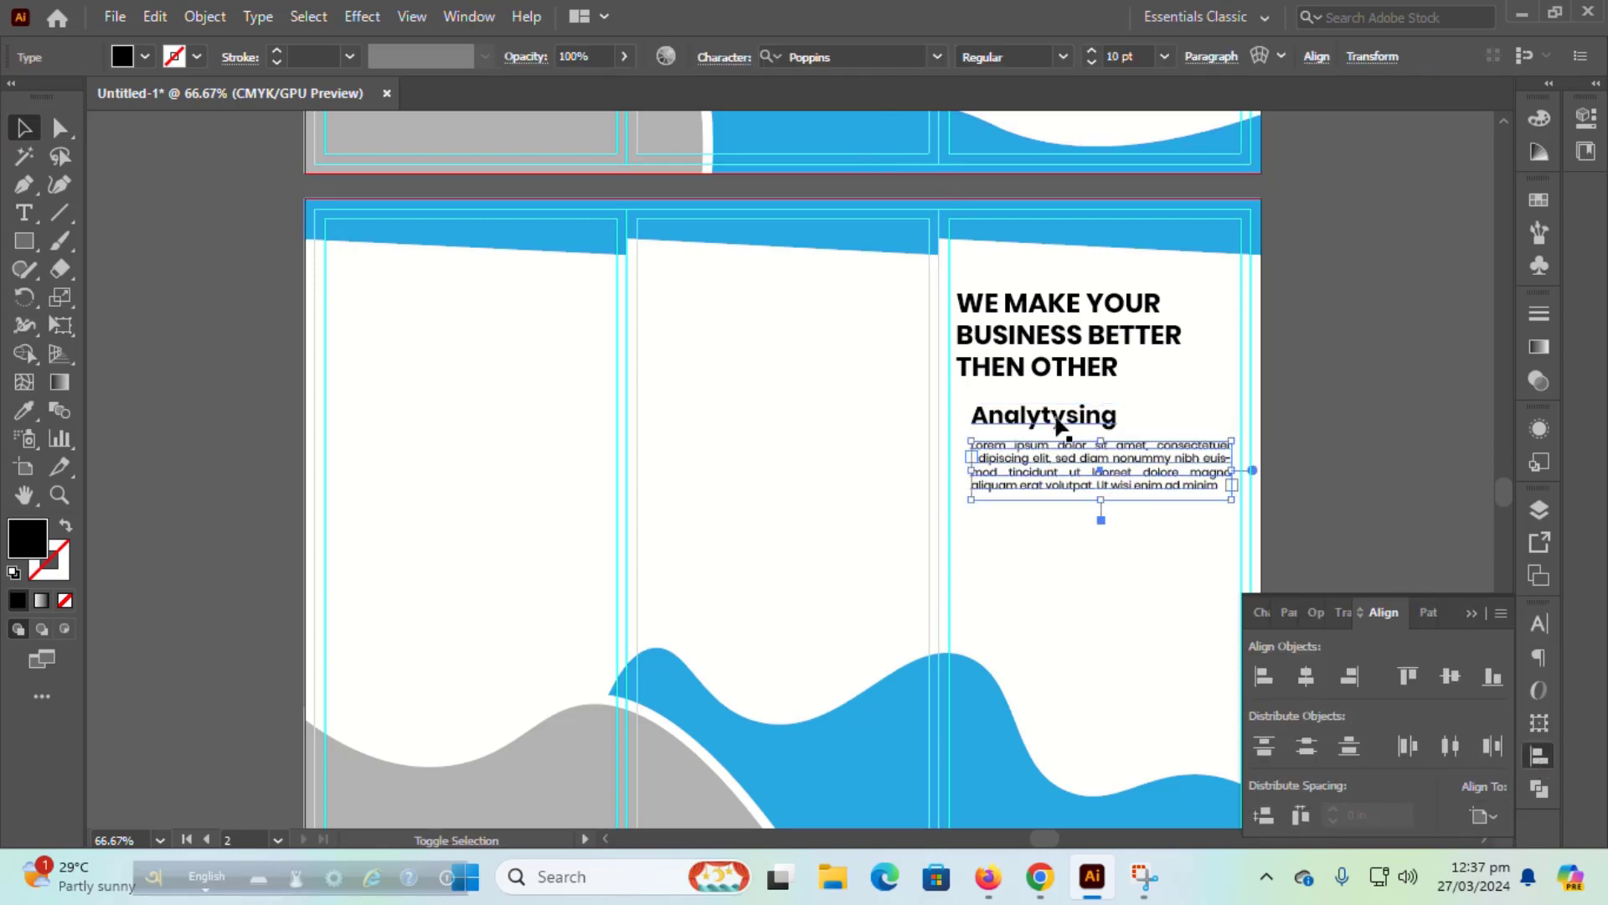
{"action": "left_click", "coordinate": [1063, 419], "text": "shift"}
{"action": "left_click", "coordinate": [1043, 362], "text": "shift"}
{"action": "left_click", "coordinate": [1264, 676]}
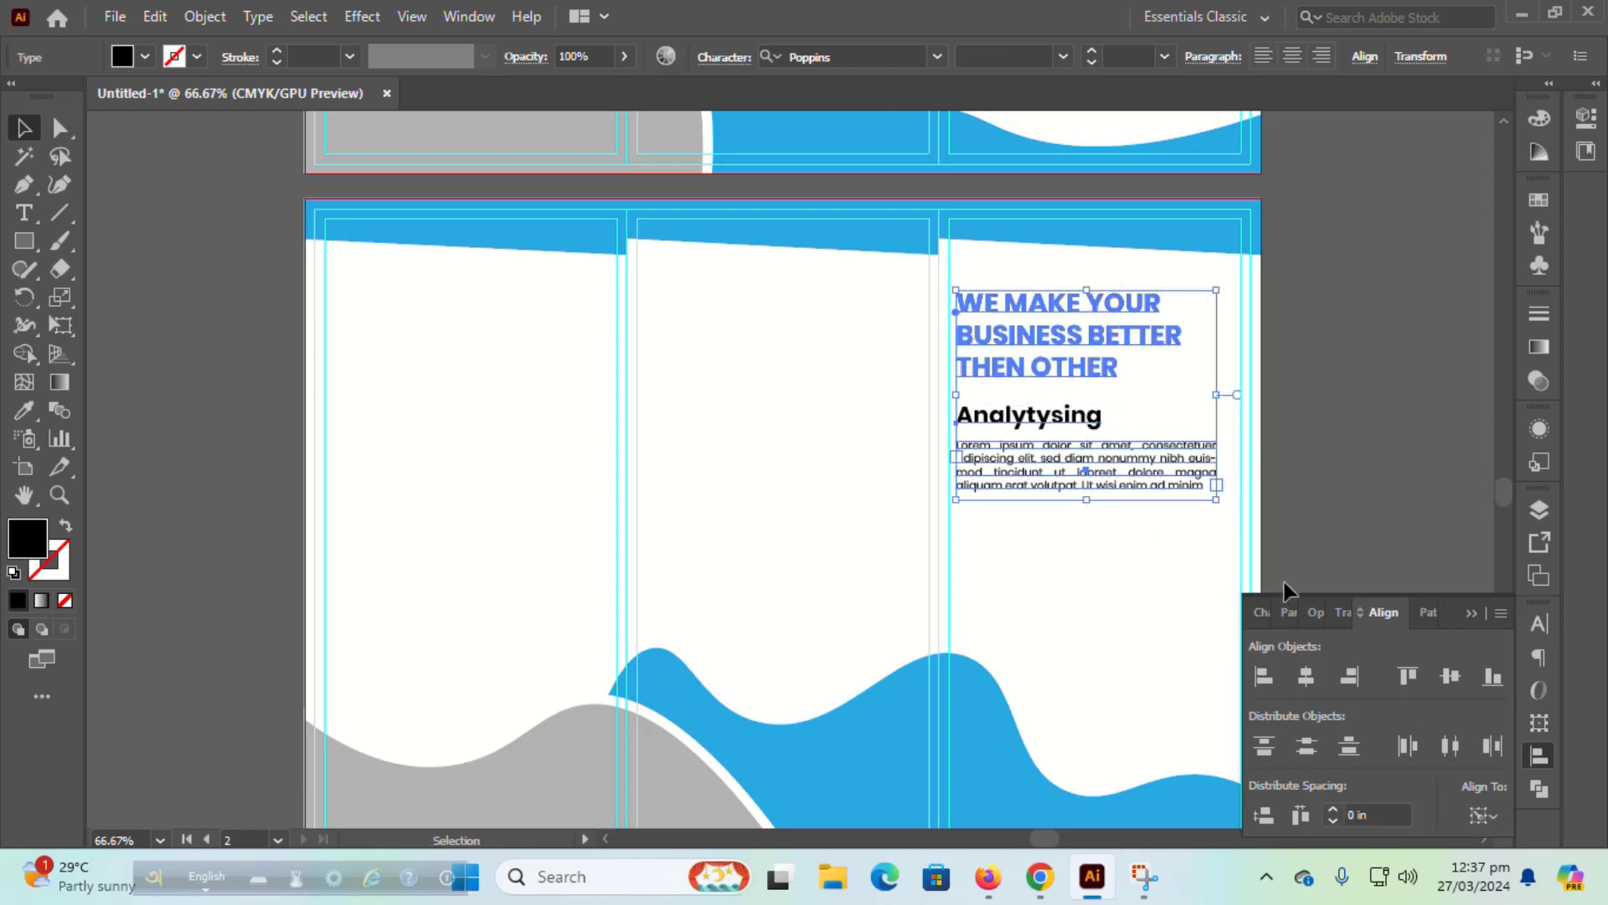
{"action": "left_click", "coordinate": [1315, 431]}
Step: Resize Analytysing to 14 pt and the lorem paragraph to 12 pt
{"action": "left_click", "coordinate": [1047, 422]}
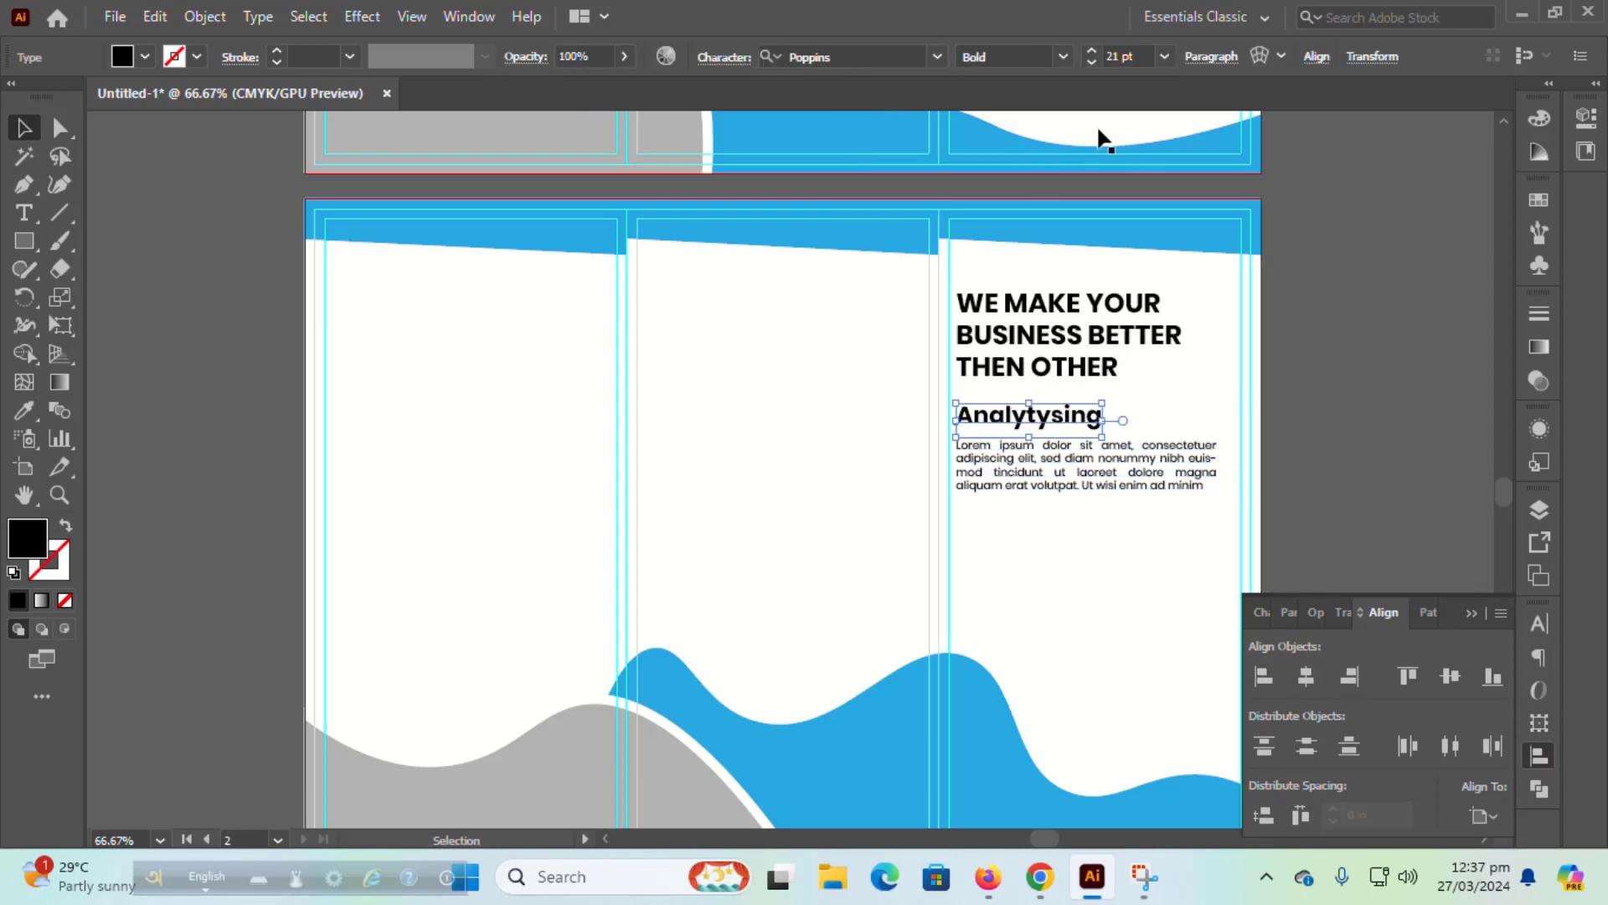
{"action": "left_click", "coordinate": [1165, 56]}
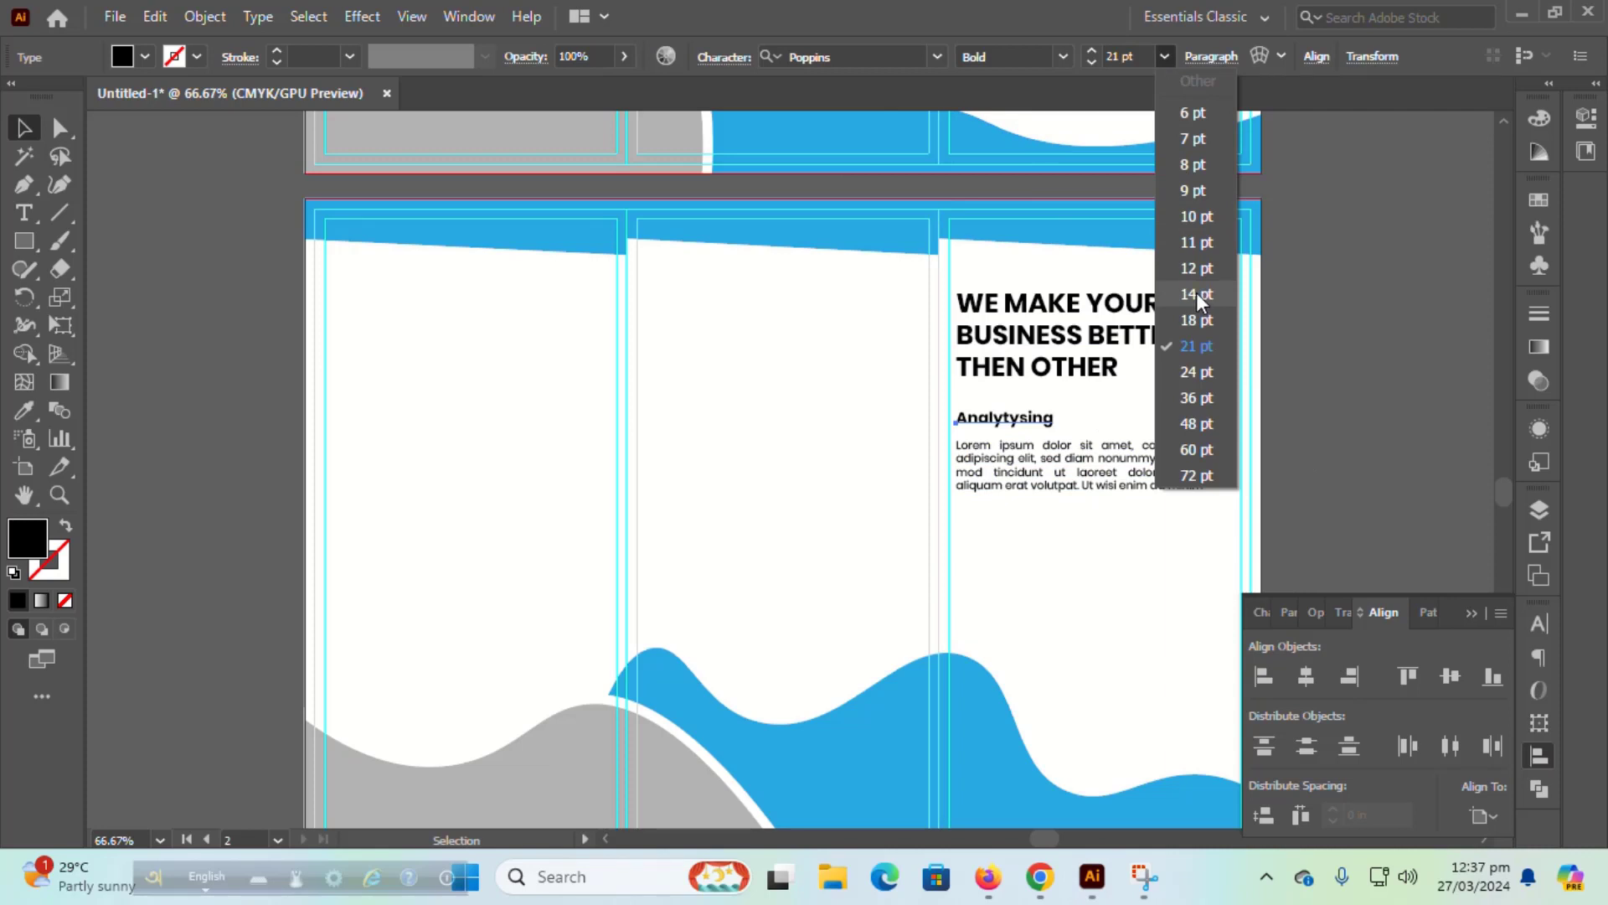
{"action": "left_click", "coordinate": [1196, 293]}
{"action": "left_click", "coordinate": [1089, 469]}
{"action": "left_click", "coordinate": [1163, 56]}
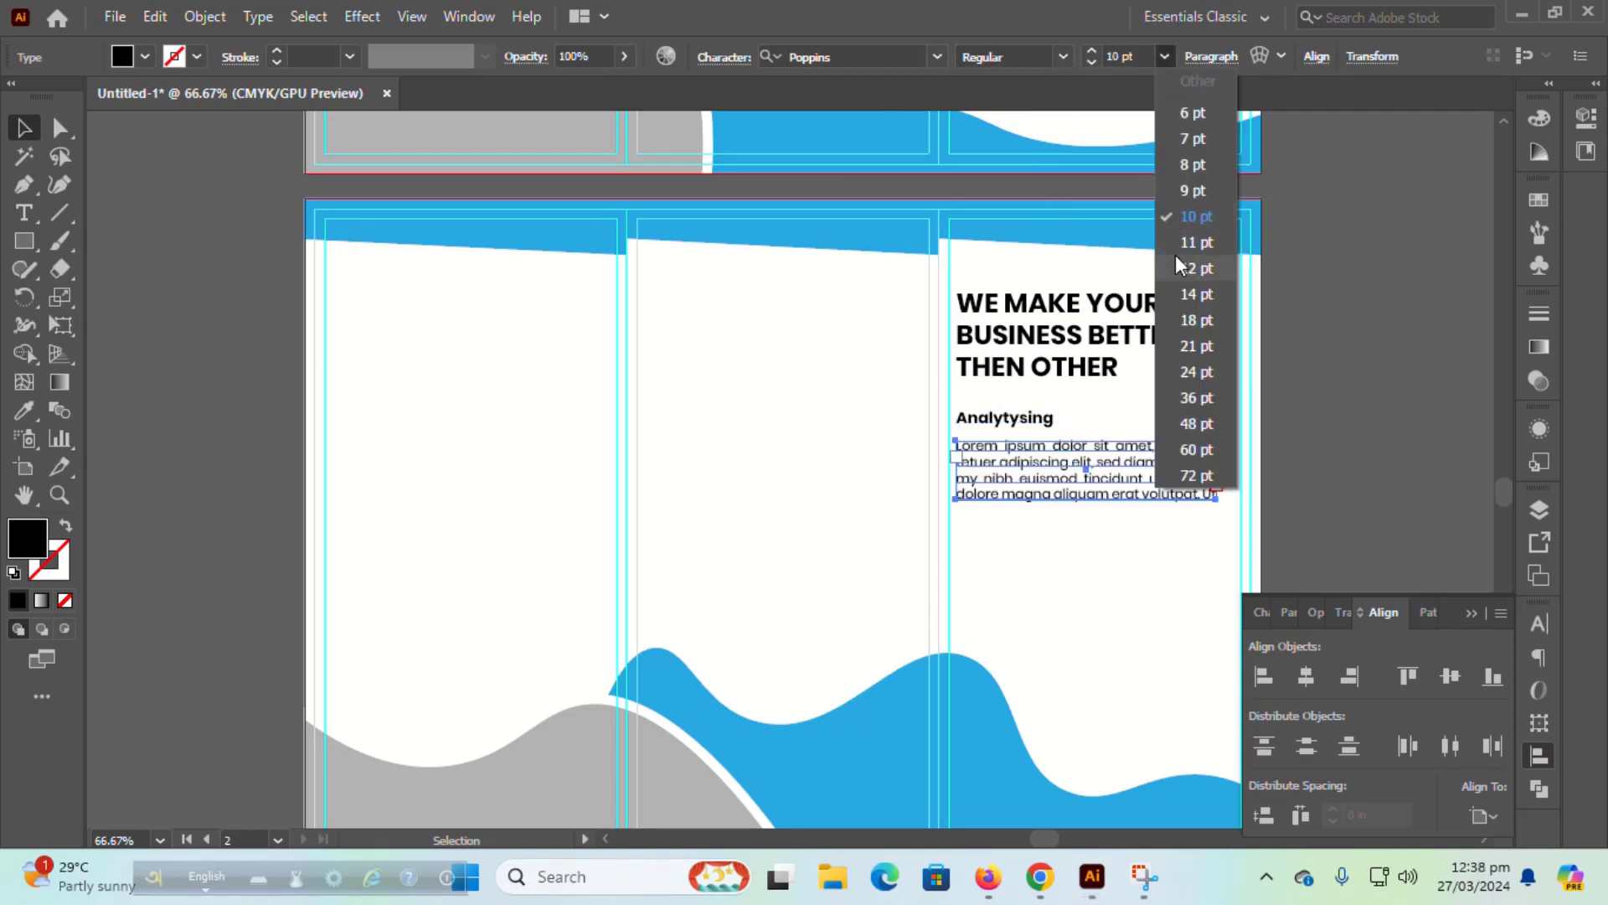
{"action": "left_click", "coordinate": [1184, 263]}
{"action": "left_click", "coordinate": [1035, 420]}
{"action": "left_click", "coordinate": [1163, 56]}
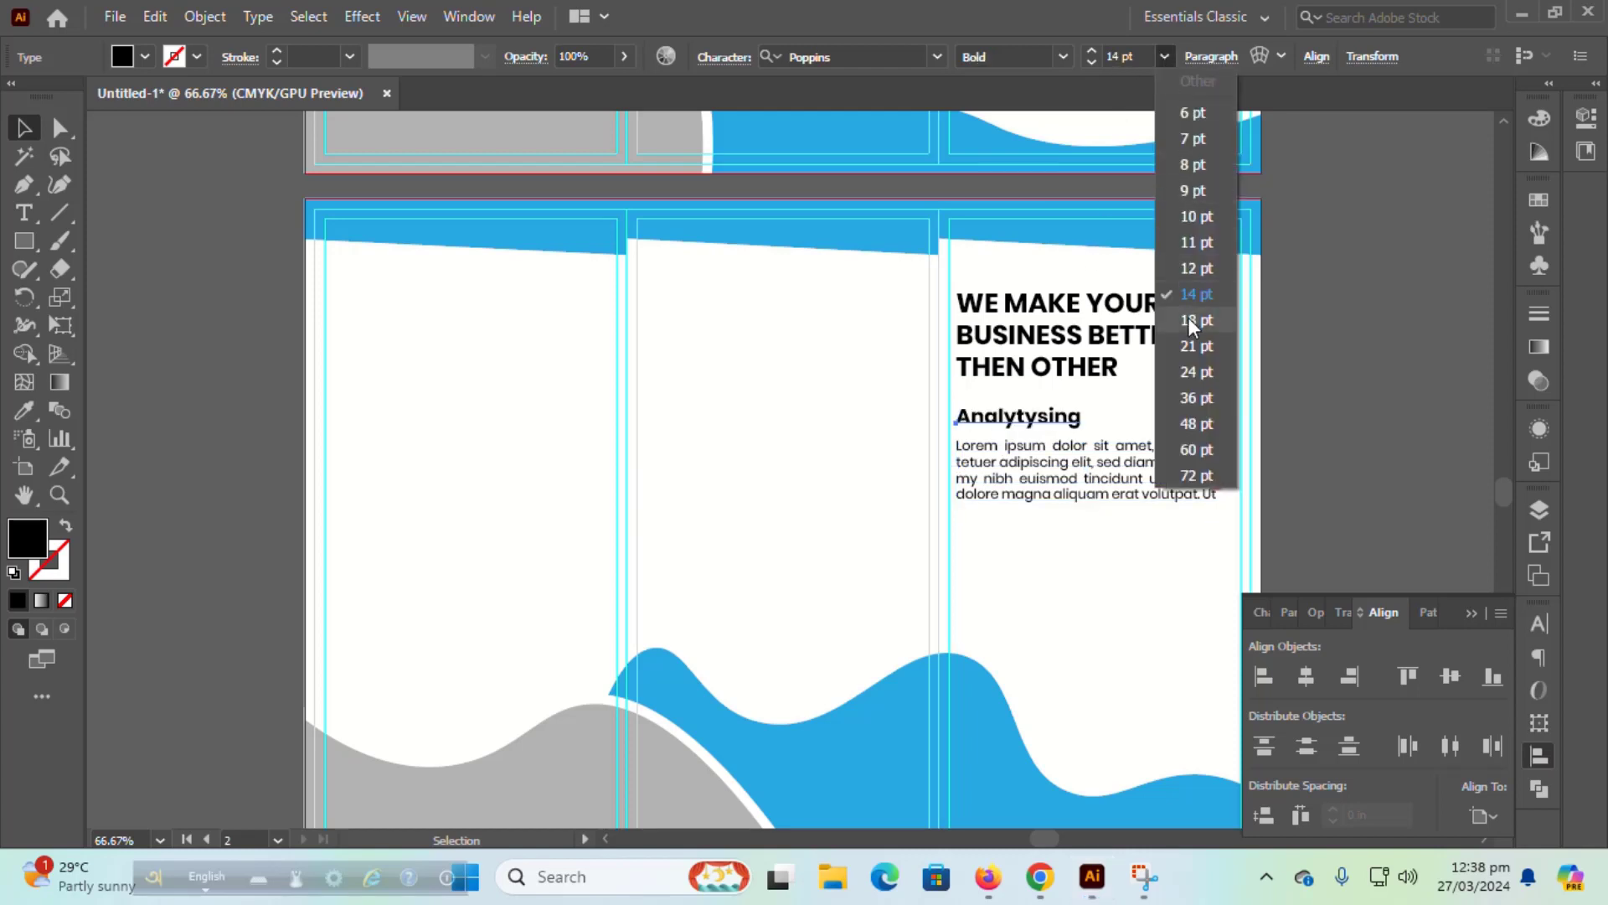
{"action": "left_click", "coordinate": [1315, 381]}
Step: Duplicate the Analytysing heading and paragraph as a copy placed below the original
{"action": "left_click", "coordinate": [1118, 469]}
{"action": "left_click", "coordinate": [1021, 421], "text": "shift"}
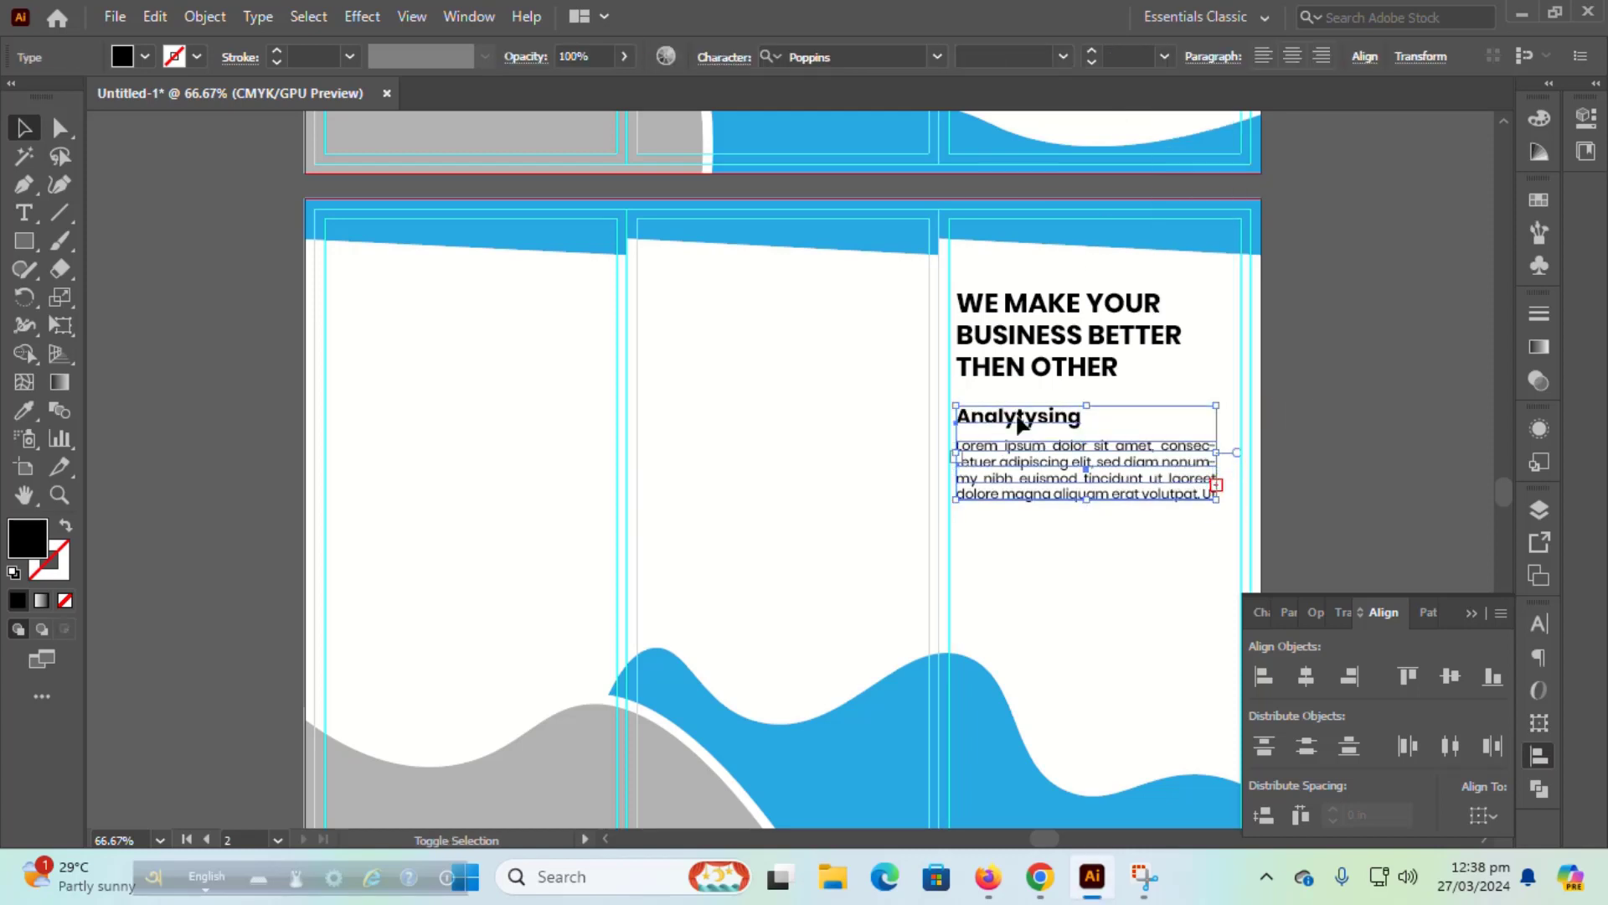
{"action": "key", "text": "shift+Up"}
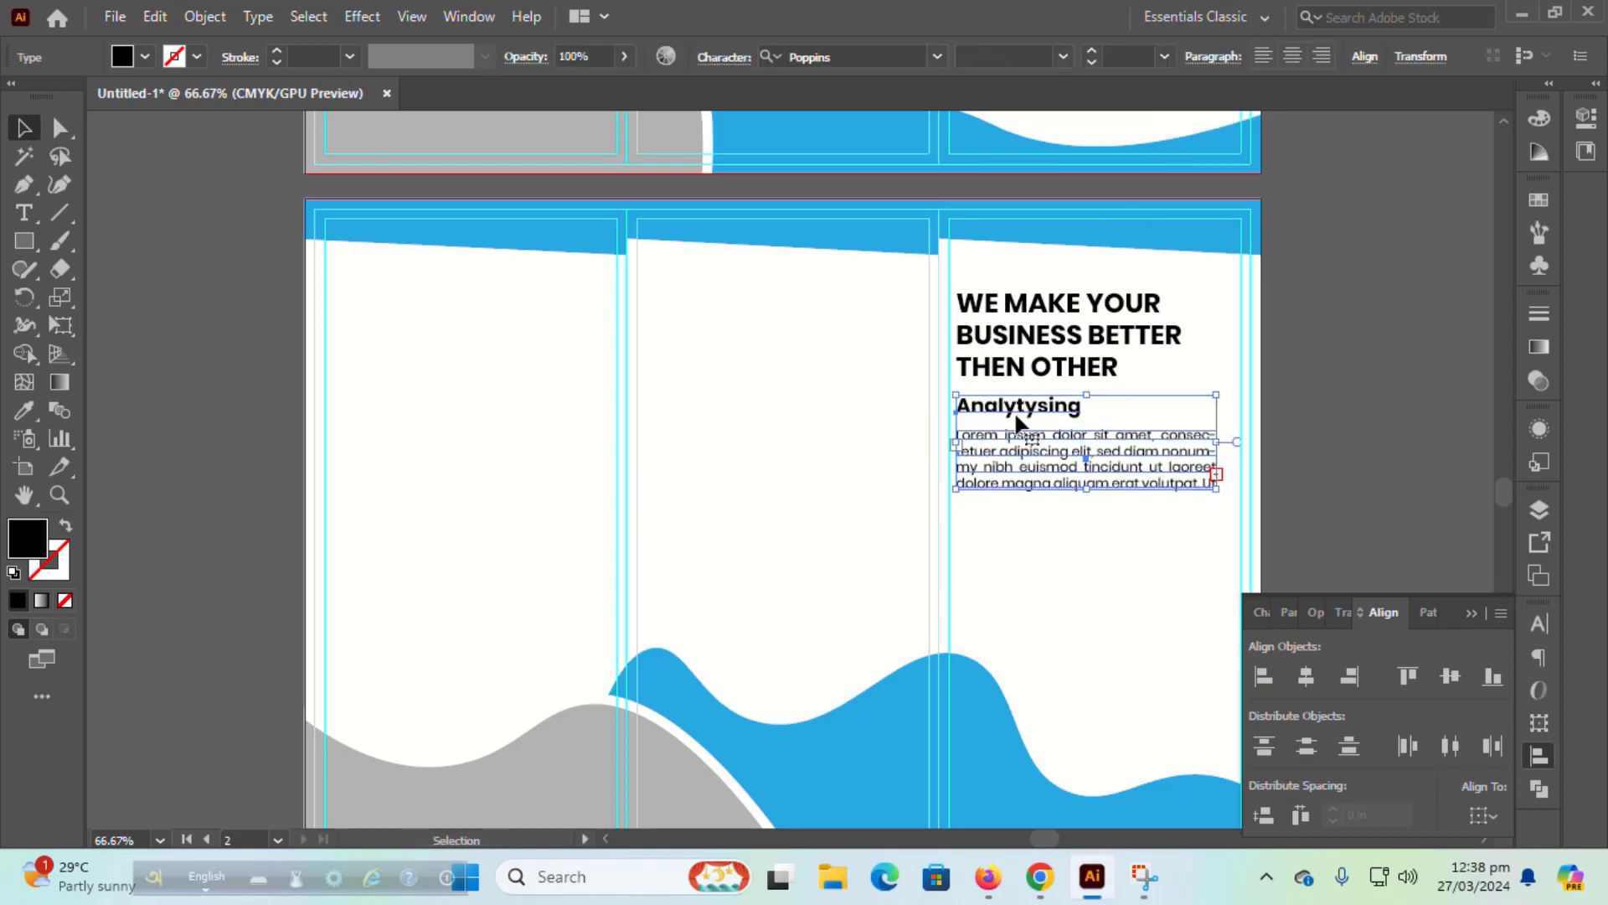
{"action": "left_click", "coordinate": [1357, 392]}
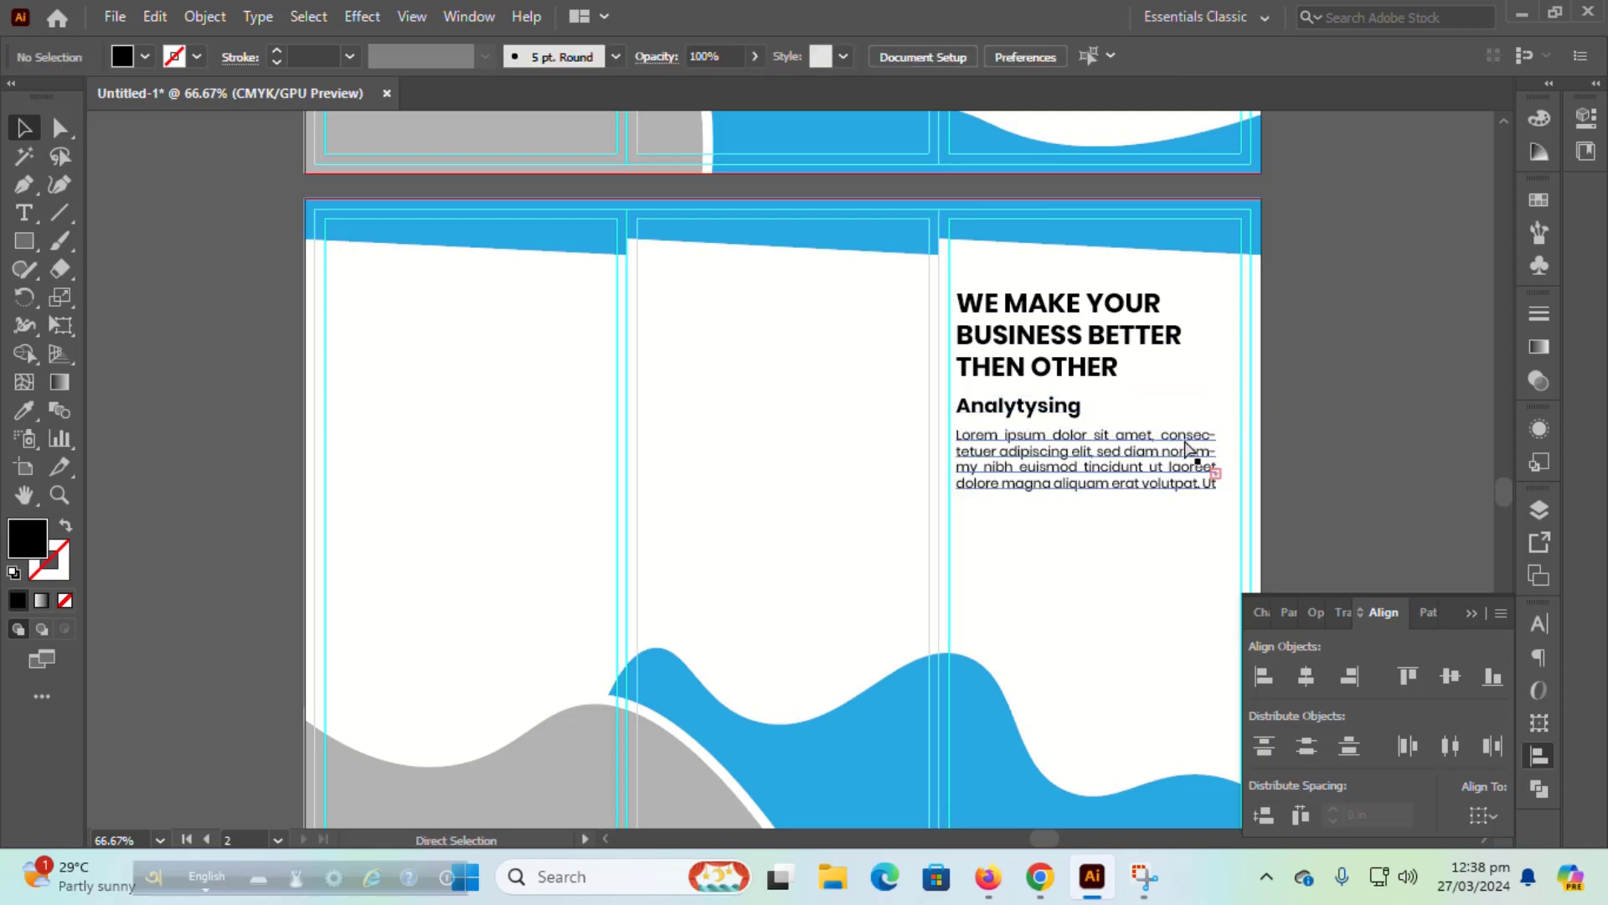
{"action": "key", "text": "ctrl+z"}
{"action": "key", "text": "ctrl+z"}
{"action": "key", "text": "ctrl+z"}
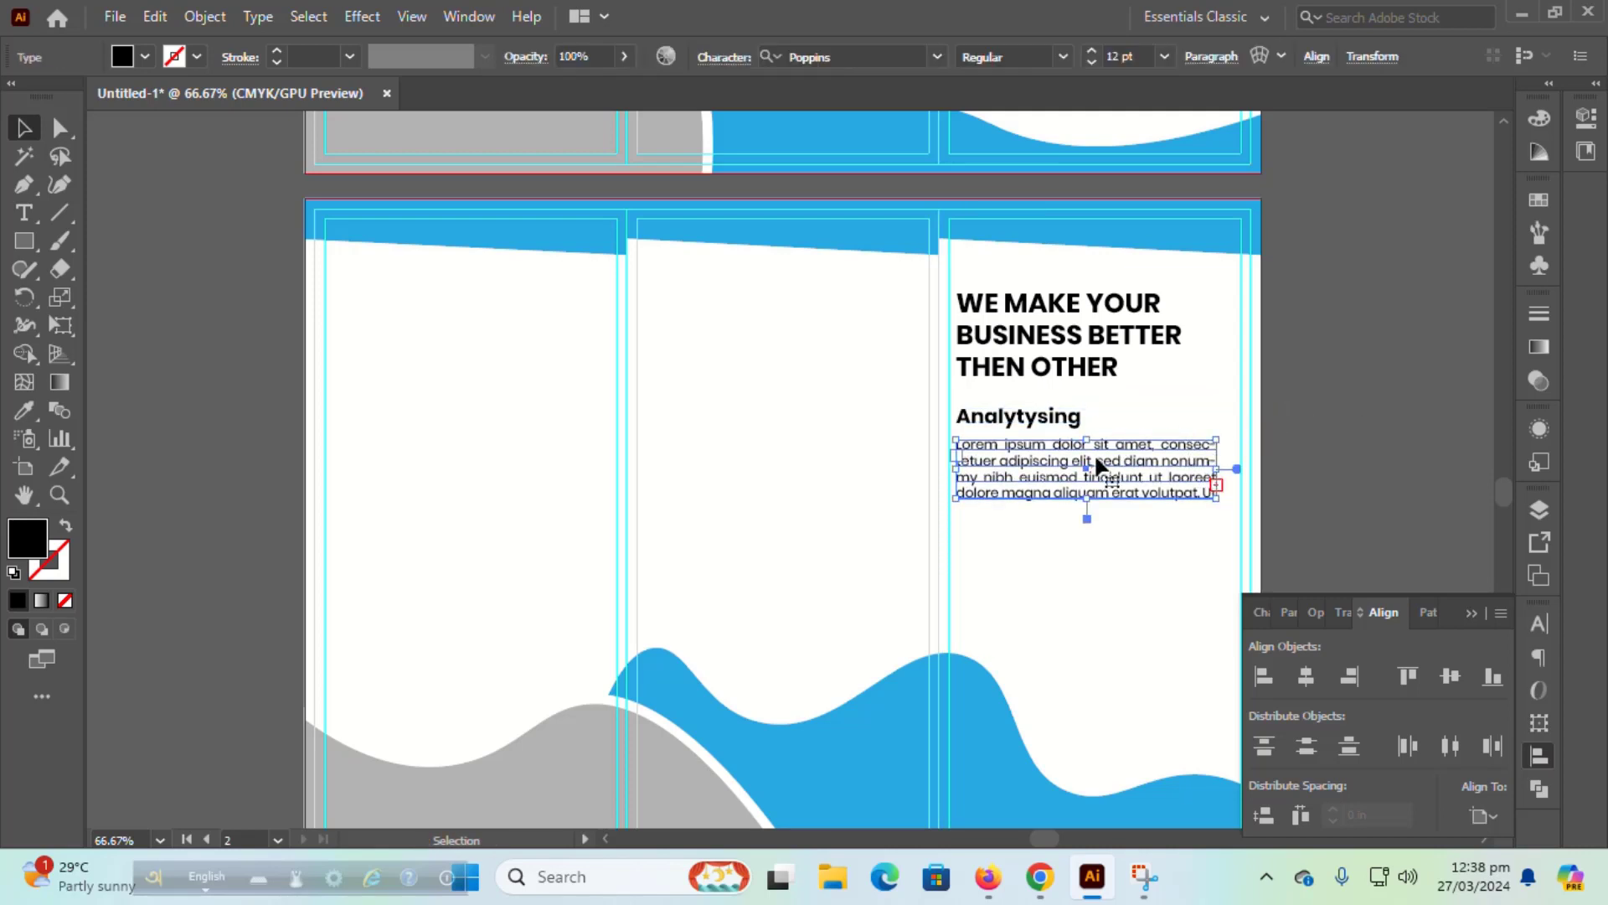
{"action": "left_click", "coordinate": [1075, 423], "text": "shift"}
{"action": "left_click_drag", "start_coordinate": [1072, 513], "coordinate": [1070, 527]}
{"action": "left_click", "coordinate": [1328, 427]}
Step: Retype the copied heading as 'Marketing'
{"action": "scroll", "coordinate": [1327, 427], "scroll_direction": "down", "scroll_amount": 2}
{"action": "double_click", "coordinate": [1047, 435]}
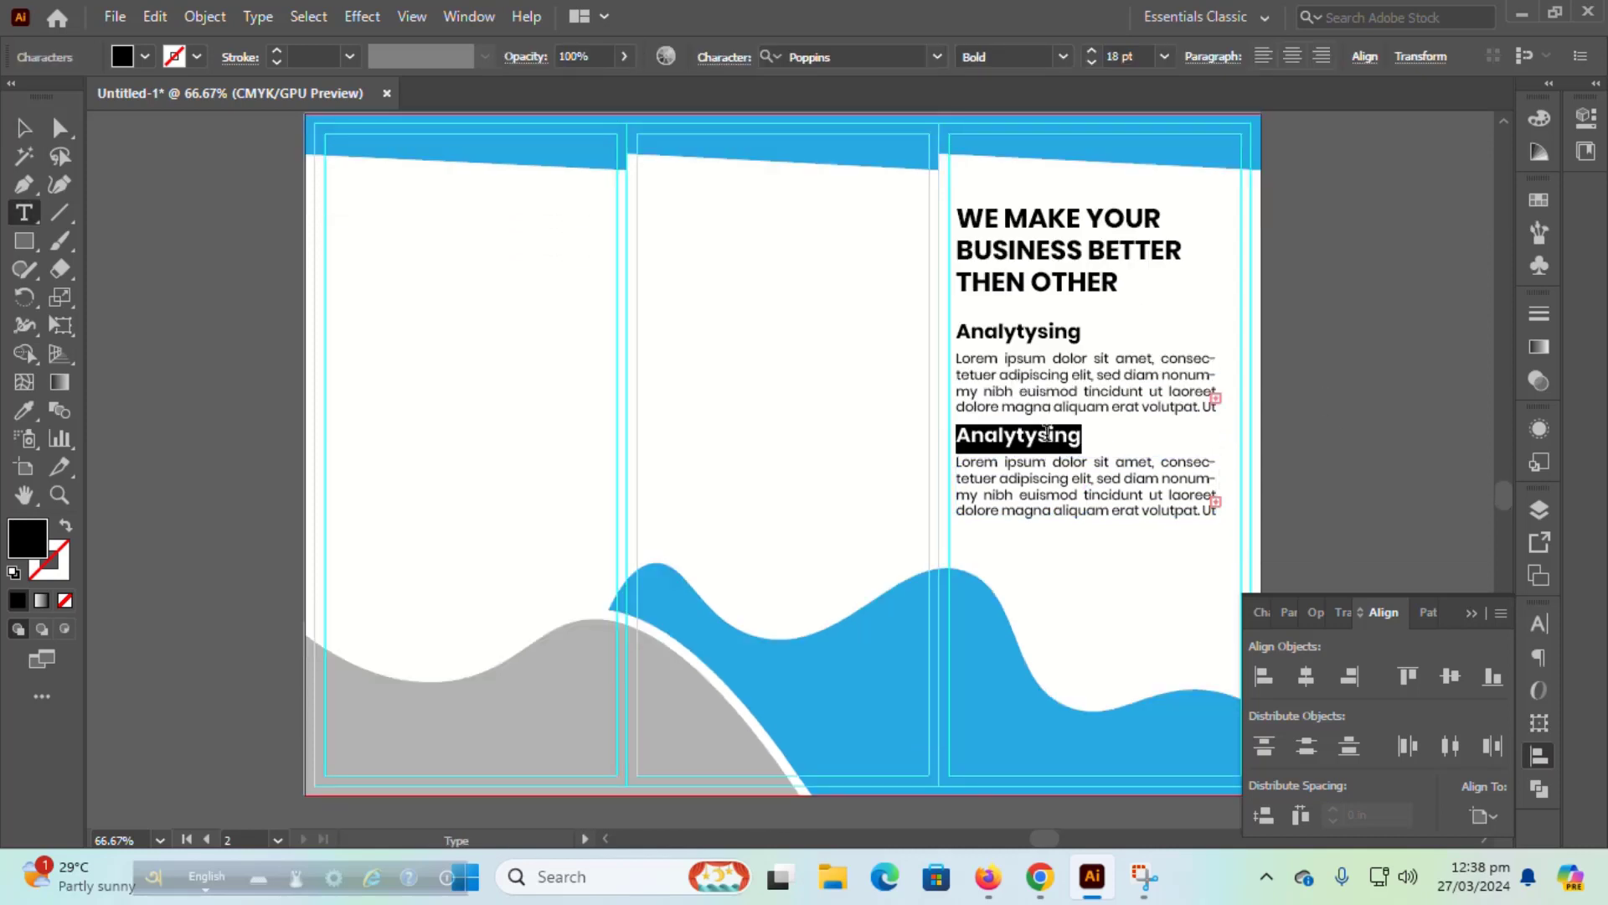
{"action": "type", "text": "Marketing"}
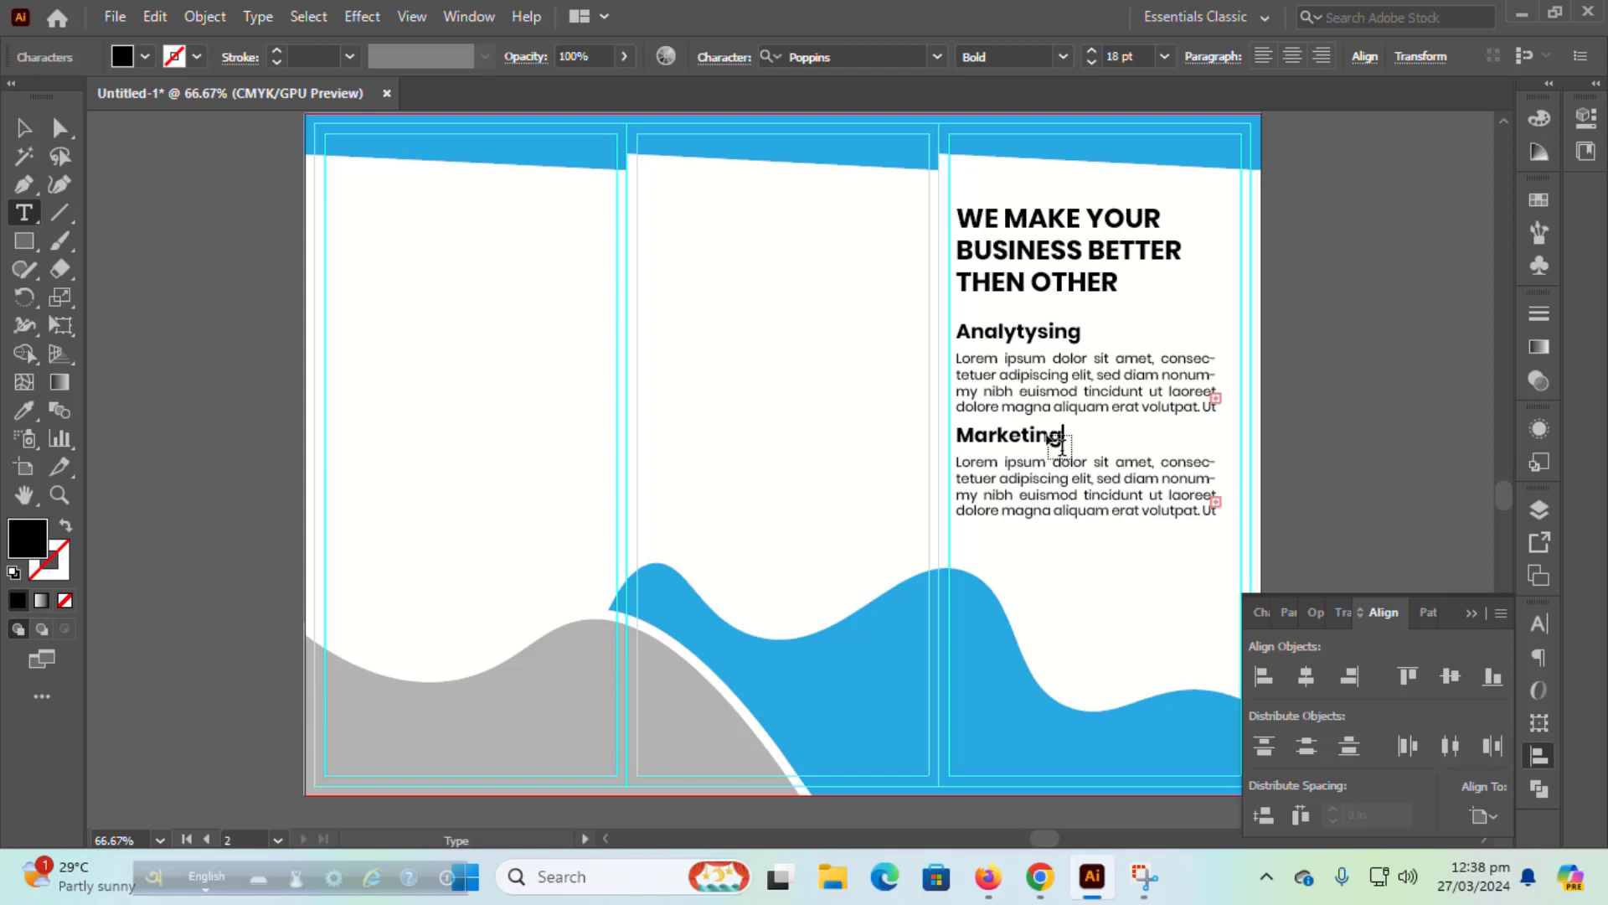
{"action": "key", "text": "Escape"}
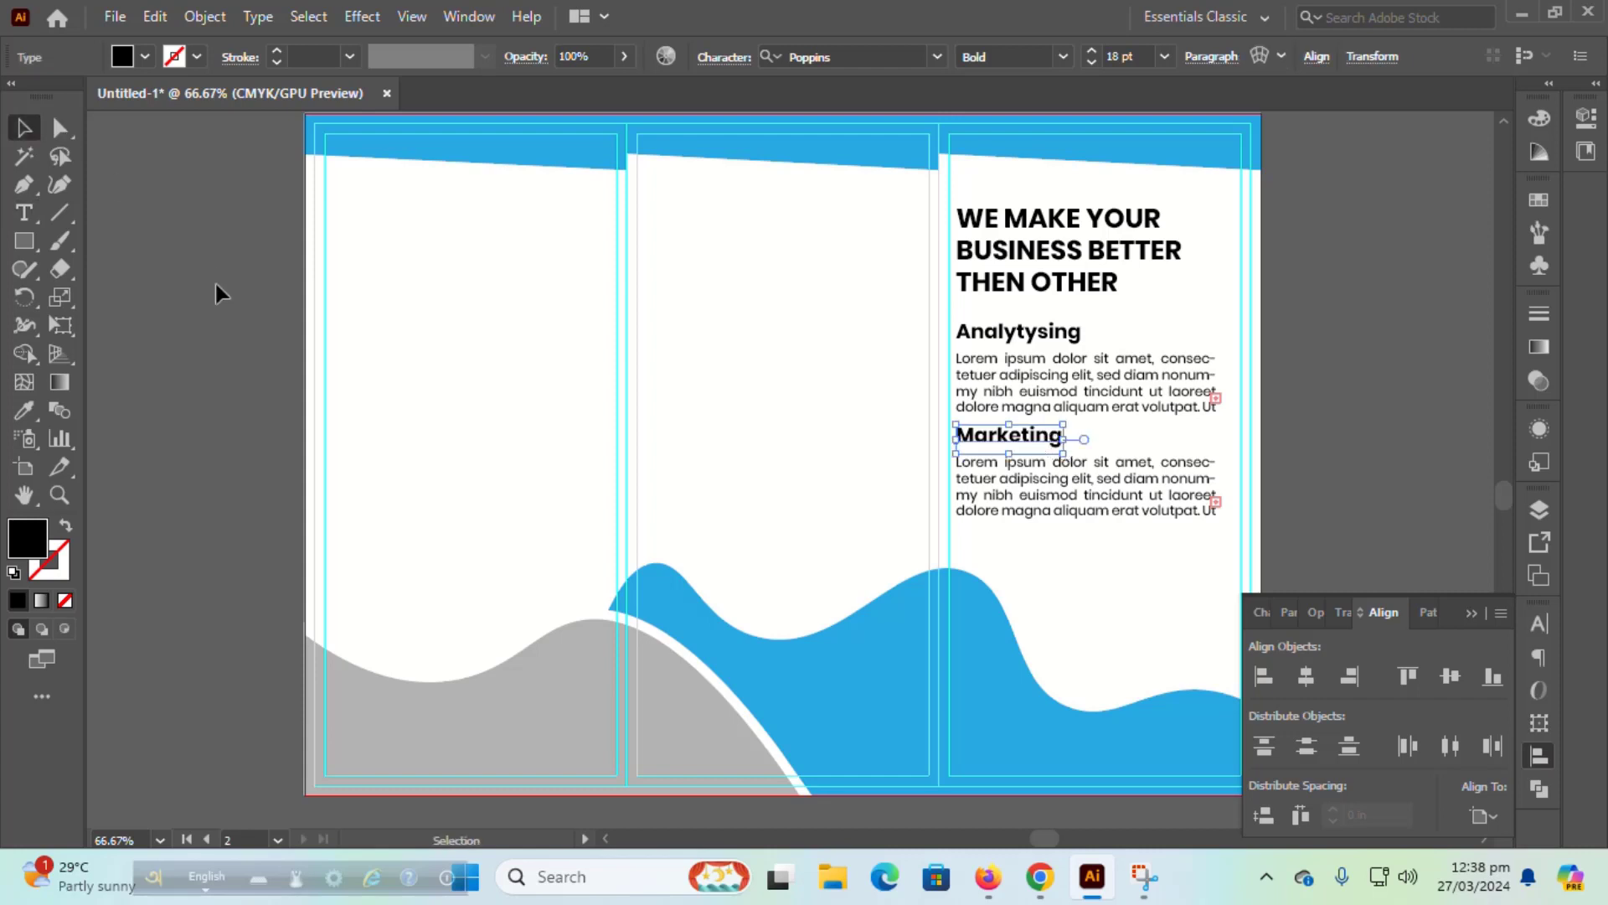
{"action": "left_click", "coordinate": [216, 283]}
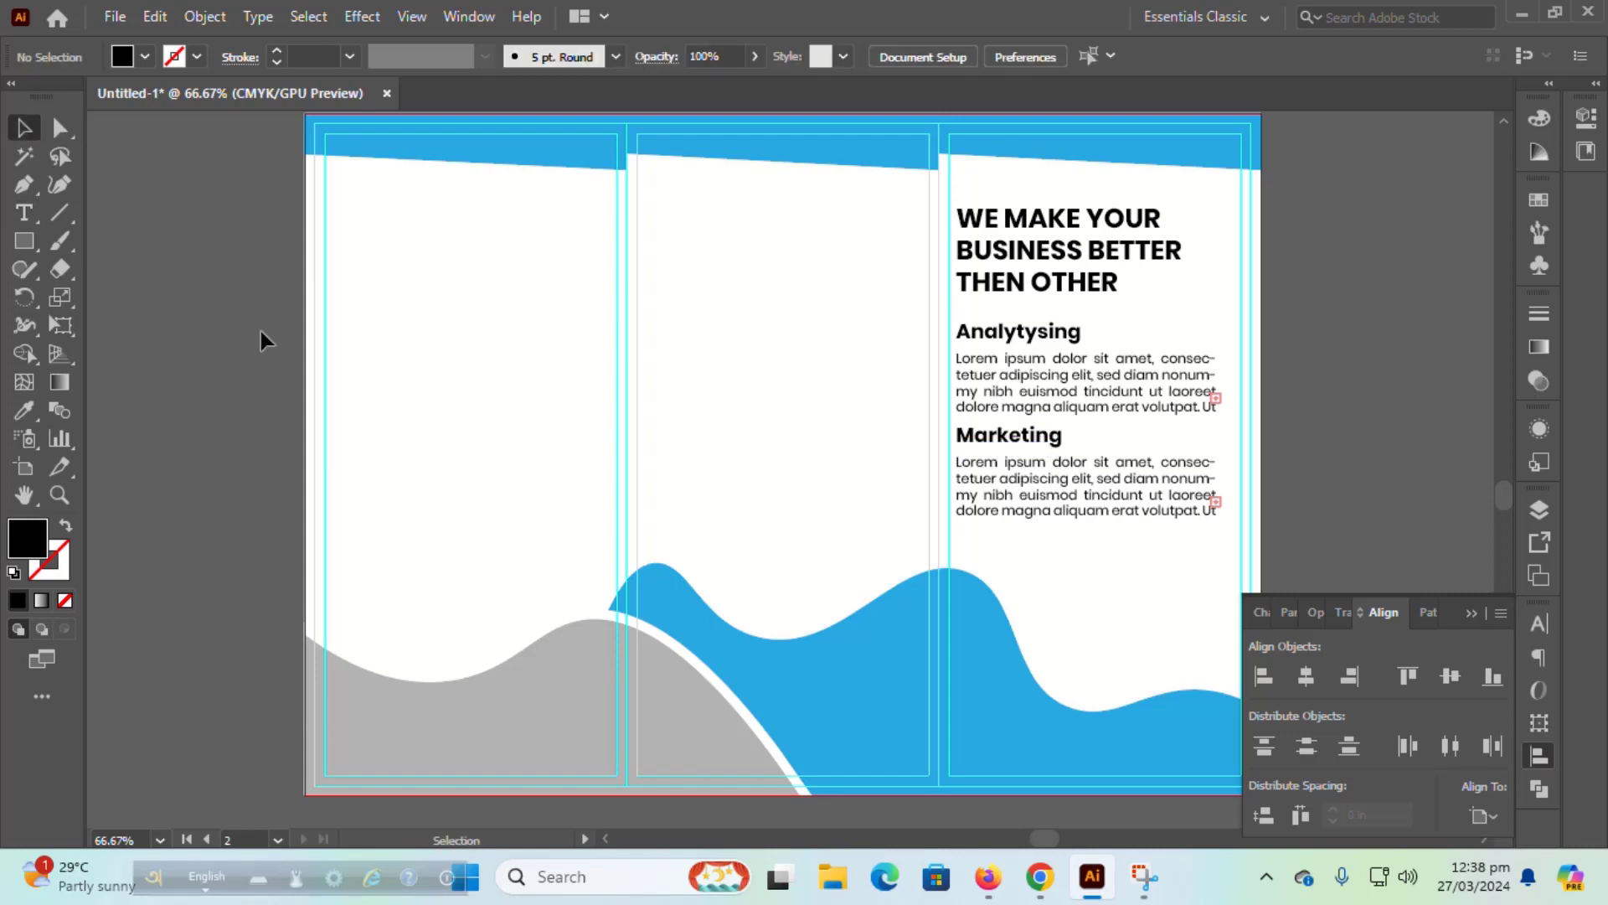
Step: Type 'OUR PLAN INTRODUCTION' in the middle panel using the headline's bold 24 pt style
{"action": "key", "text": "t"}
{"action": "left_click", "coordinate": [718, 275]}
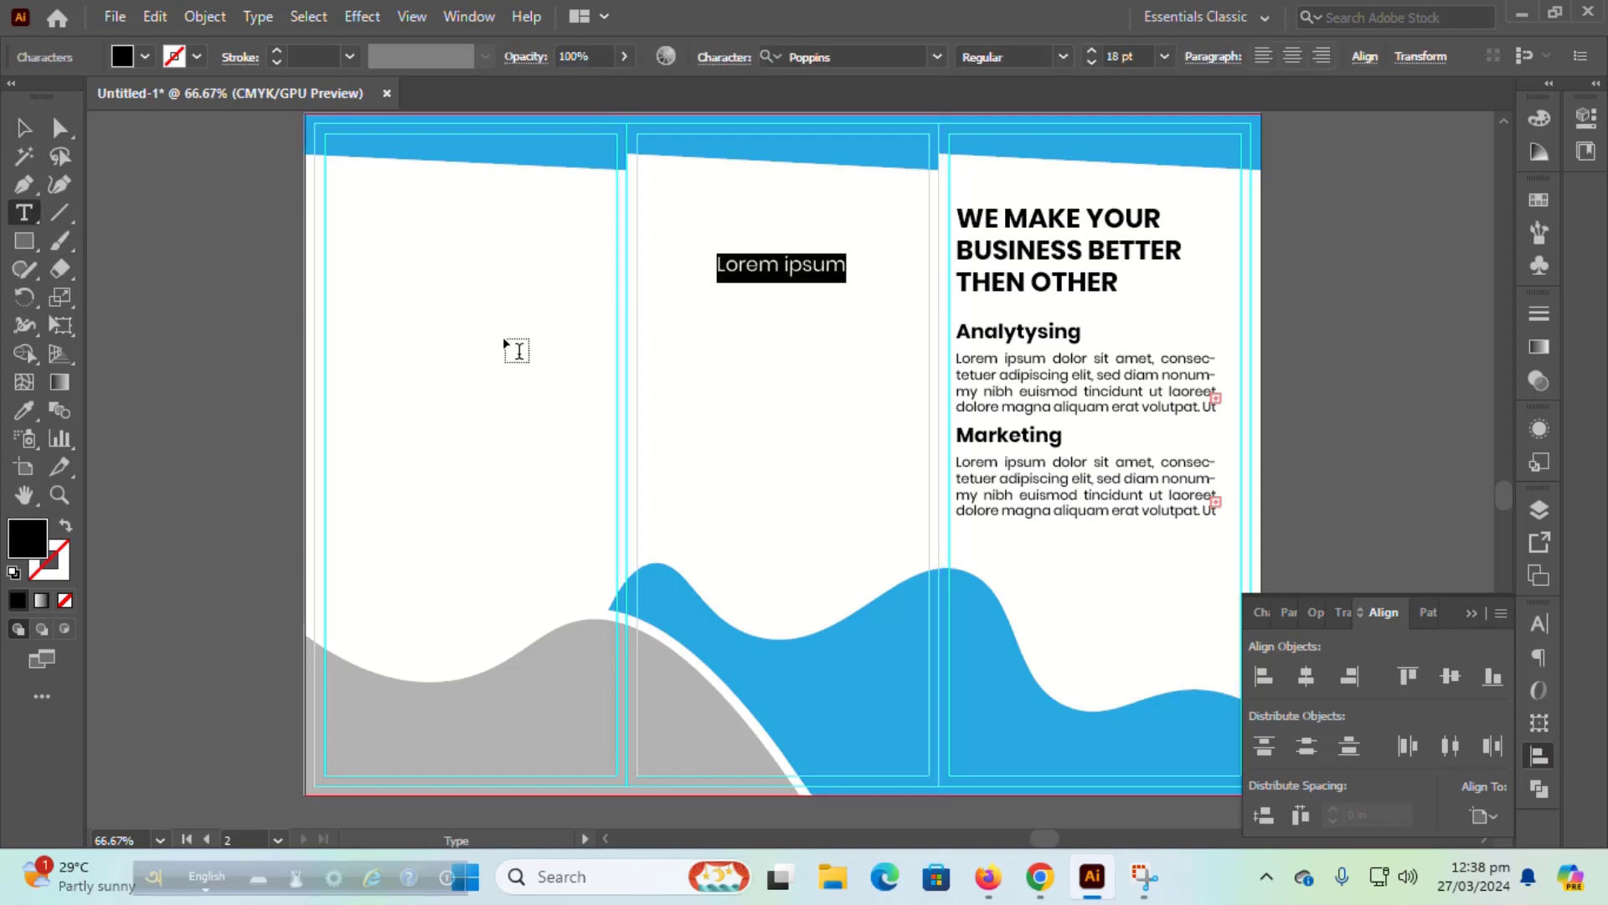
{"action": "left_click", "coordinate": [24, 410]}
{"action": "left_click", "coordinate": [1003, 279]}
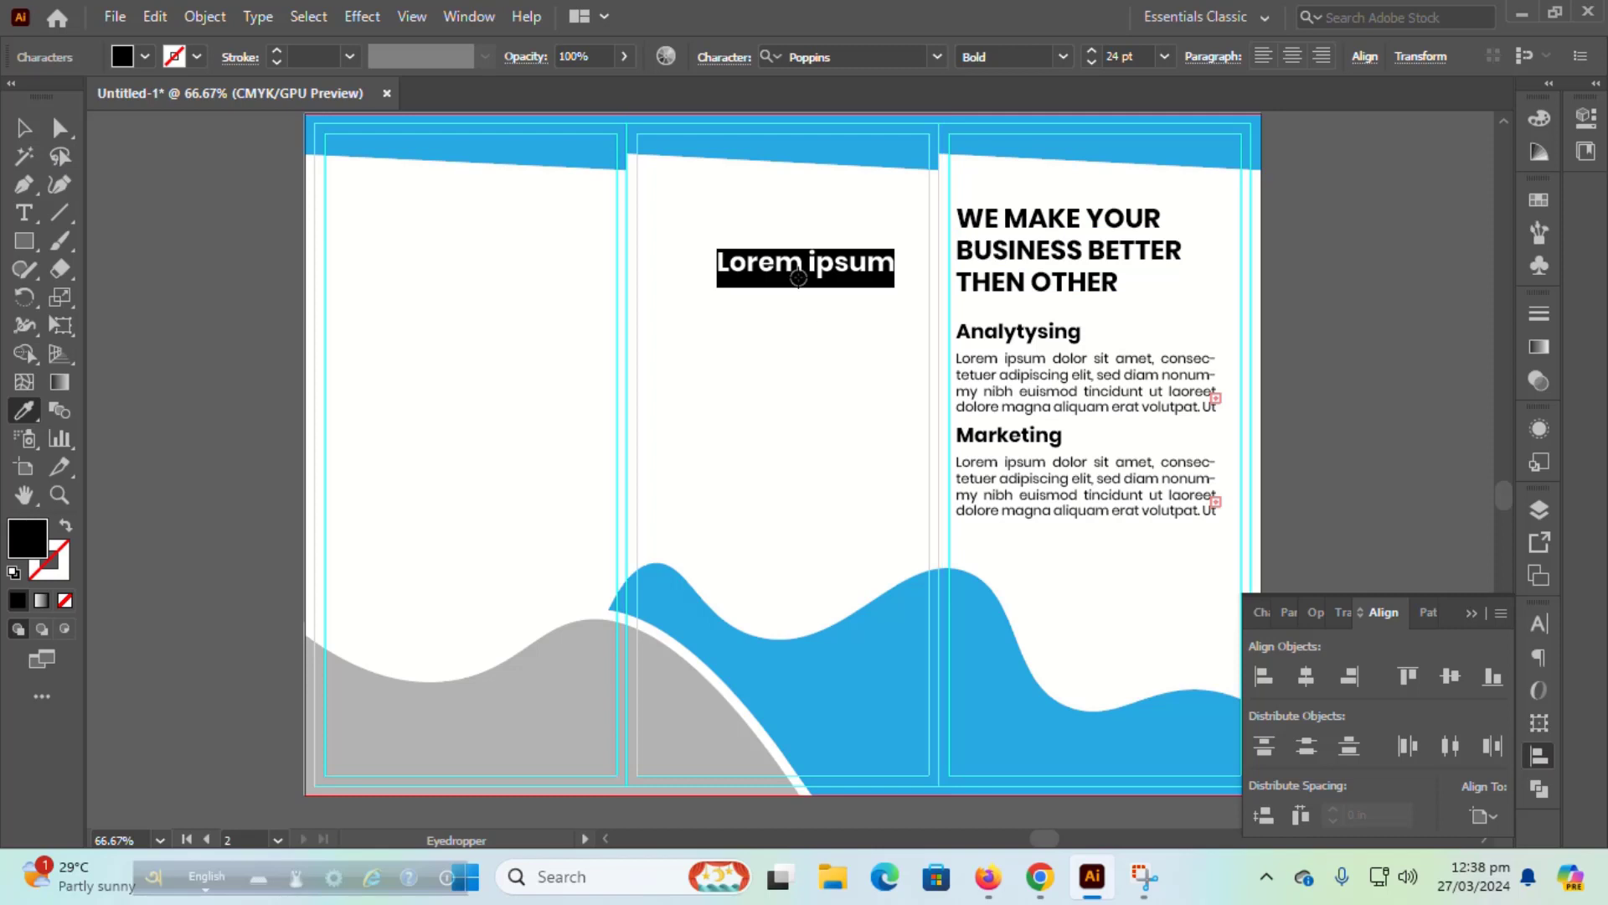
{"action": "type", "text": "OUR"}
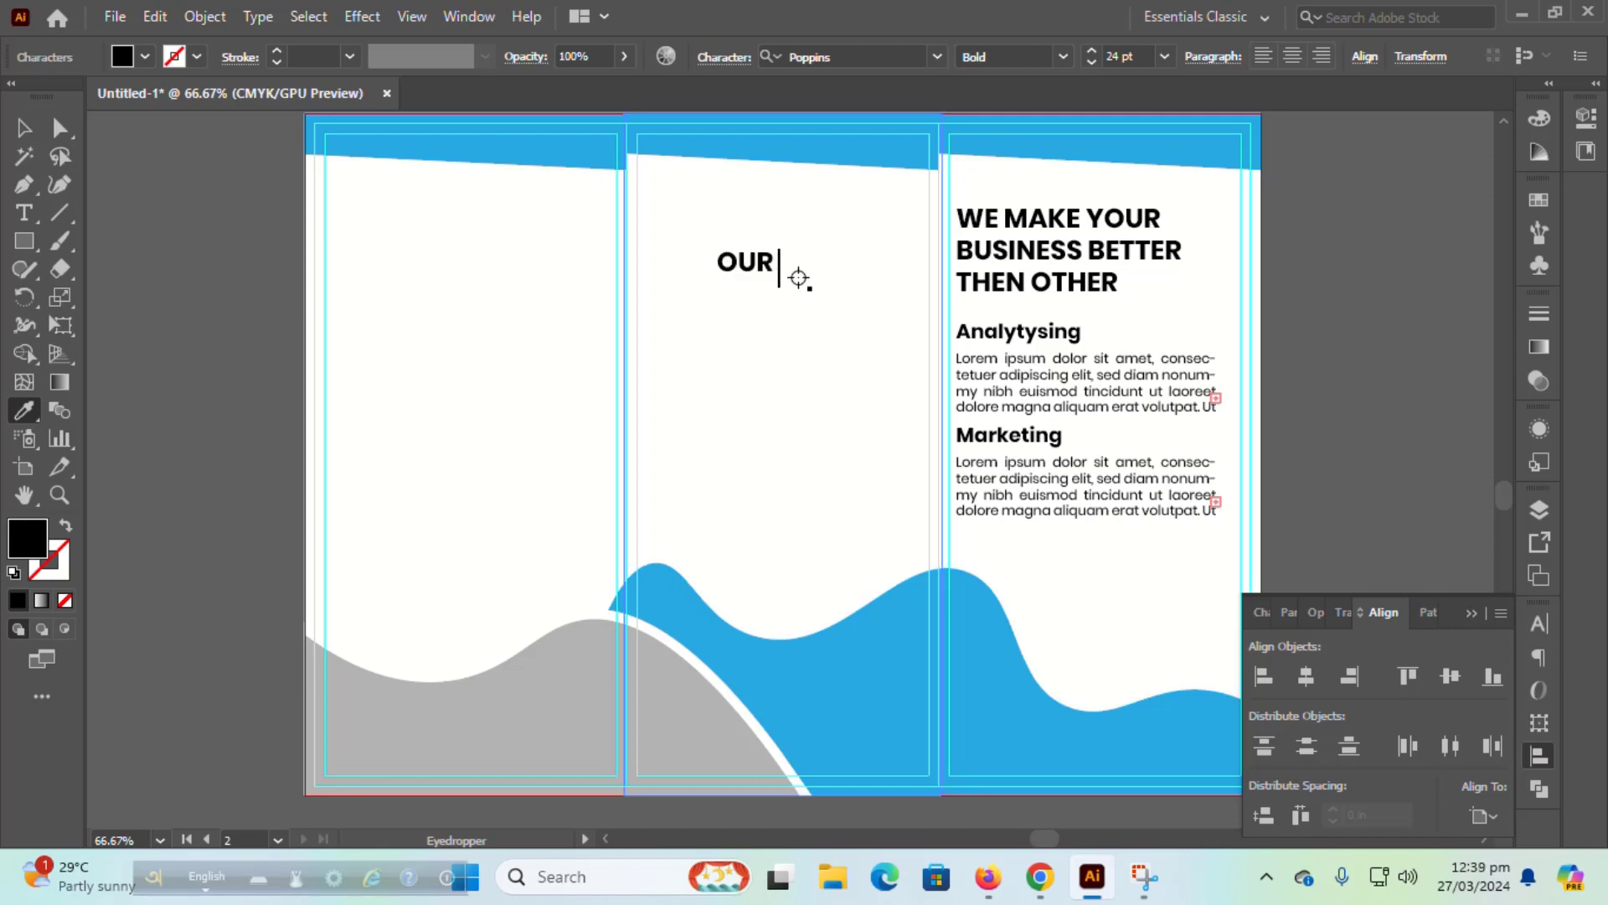
{"action": "type", "text": " PLAN IN"}
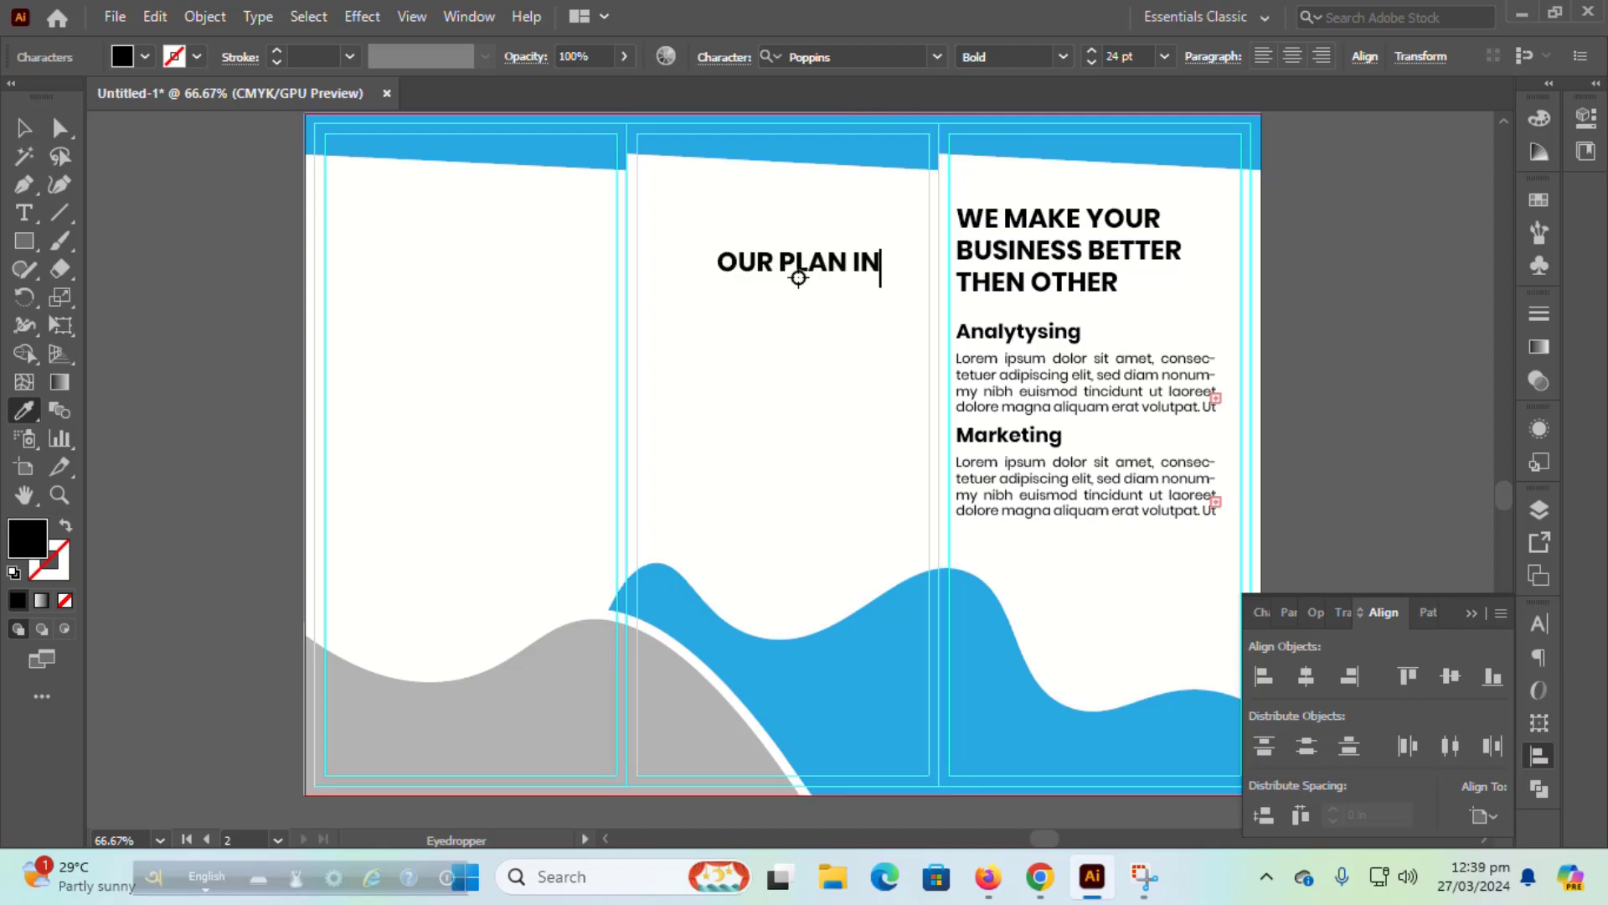
{"action": "type", "text": "TRODUC"}
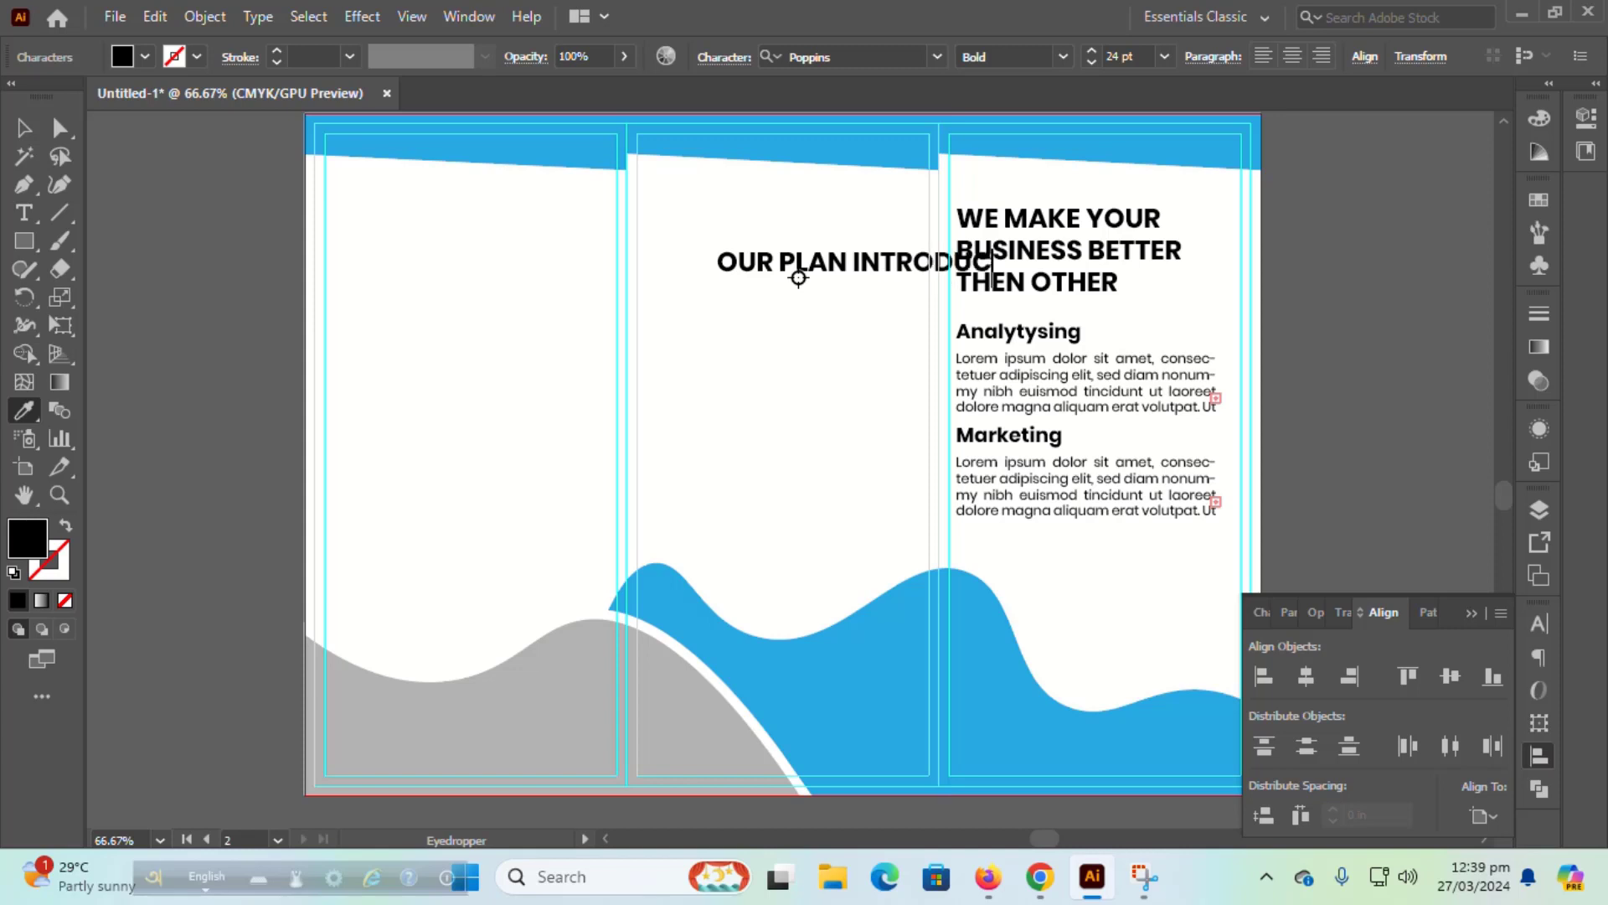
{"action": "type", "text": "TIONv"}
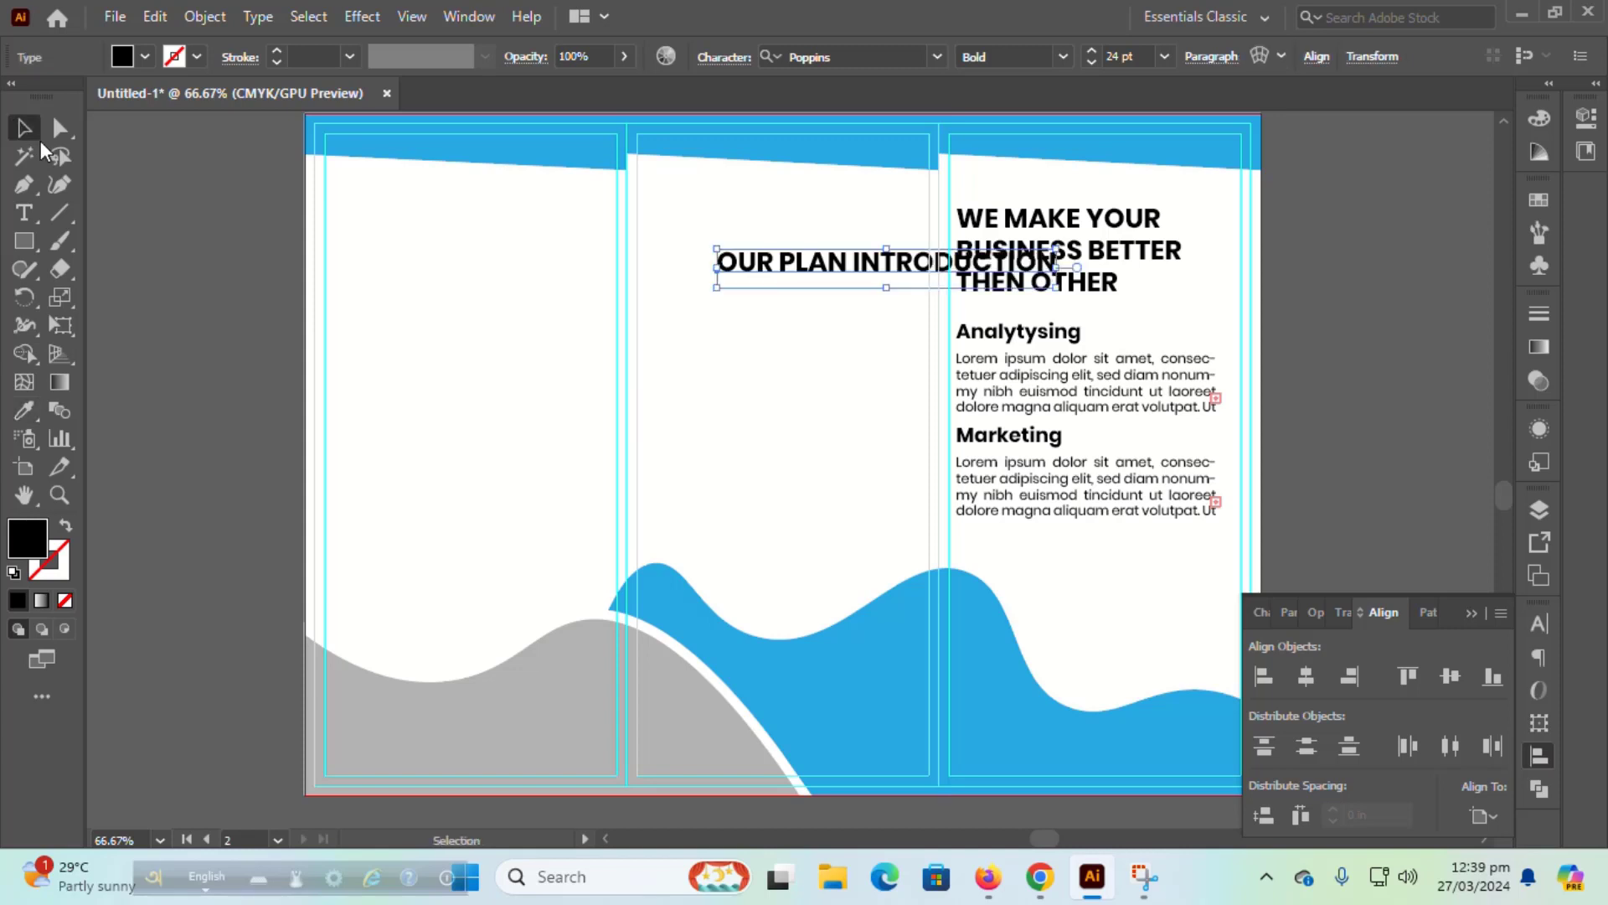
{"action": "left_click_drag", "start_coordinate": [799, 268], "coordinate": [614, 251]}
Step: Make OUR PLAN Regular weight and size the whole heading to 18 pt
{"action": "key", "text": "t"}
{"action": "left_click", "coordinate": [1536, 626]}
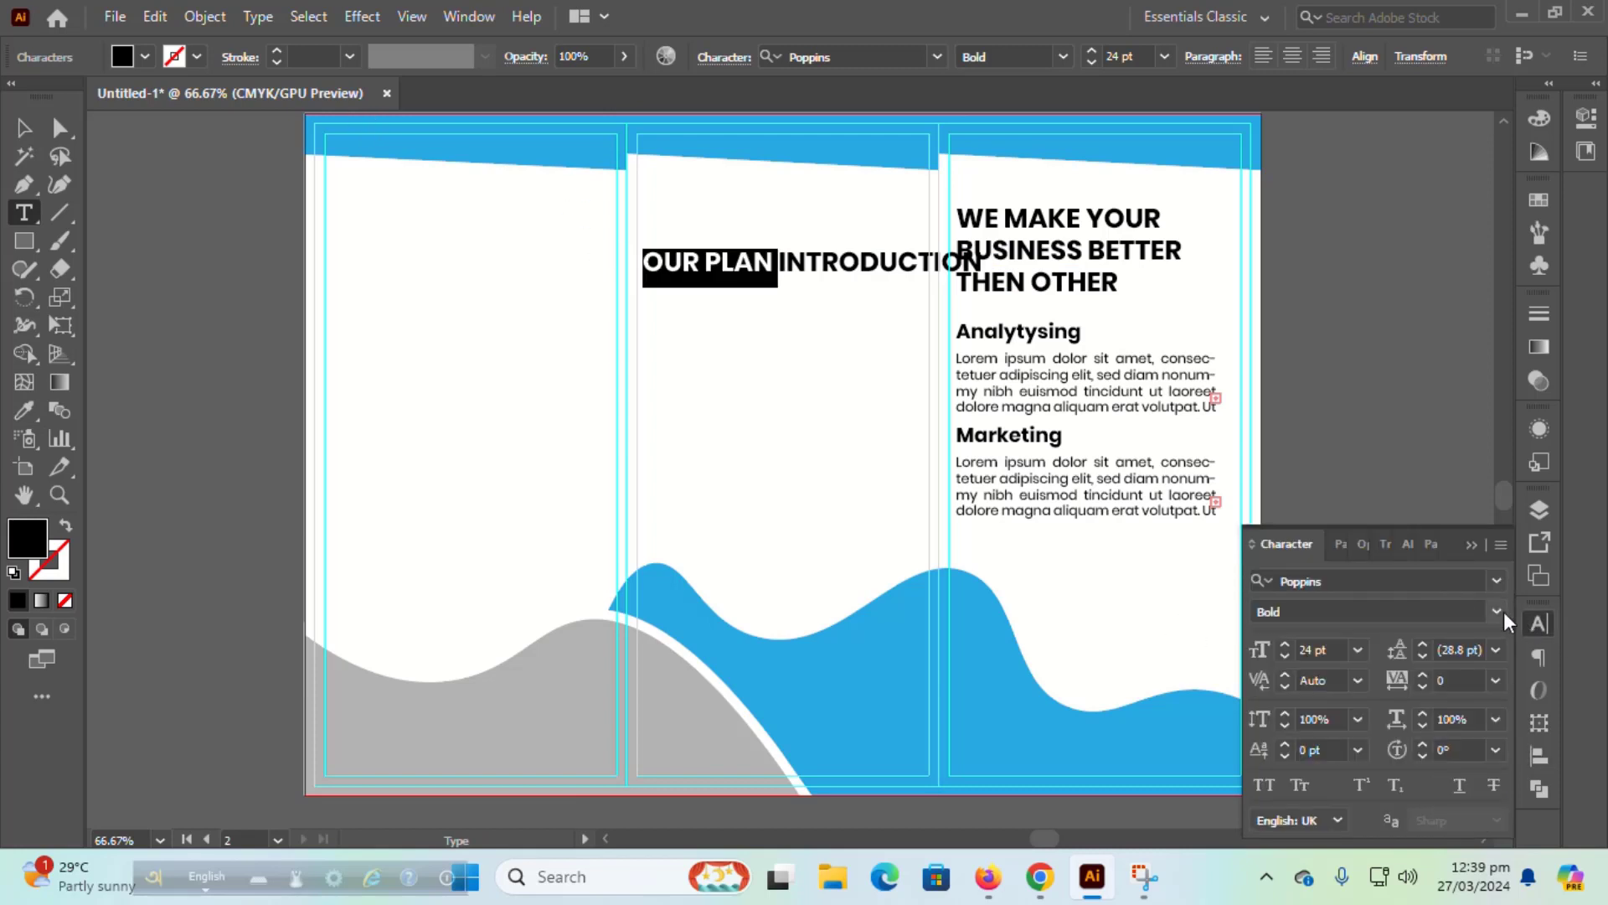
{"action": "left_click", "coordinate": [1498, 609]}
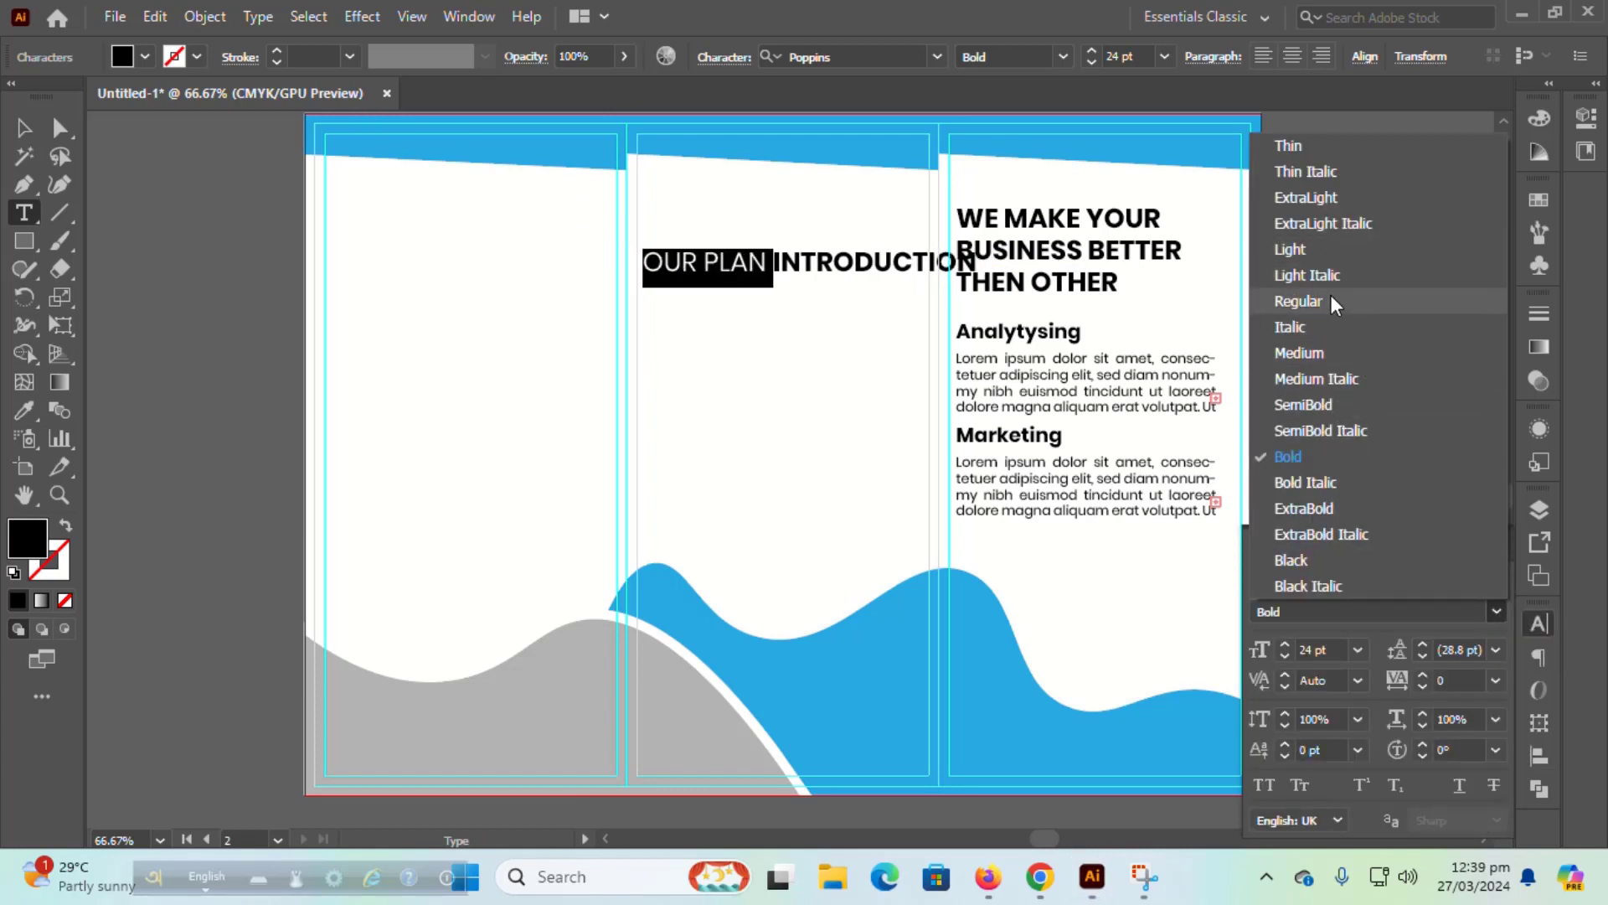
{"action": "left_click", "coordinate": [1299, 301]}
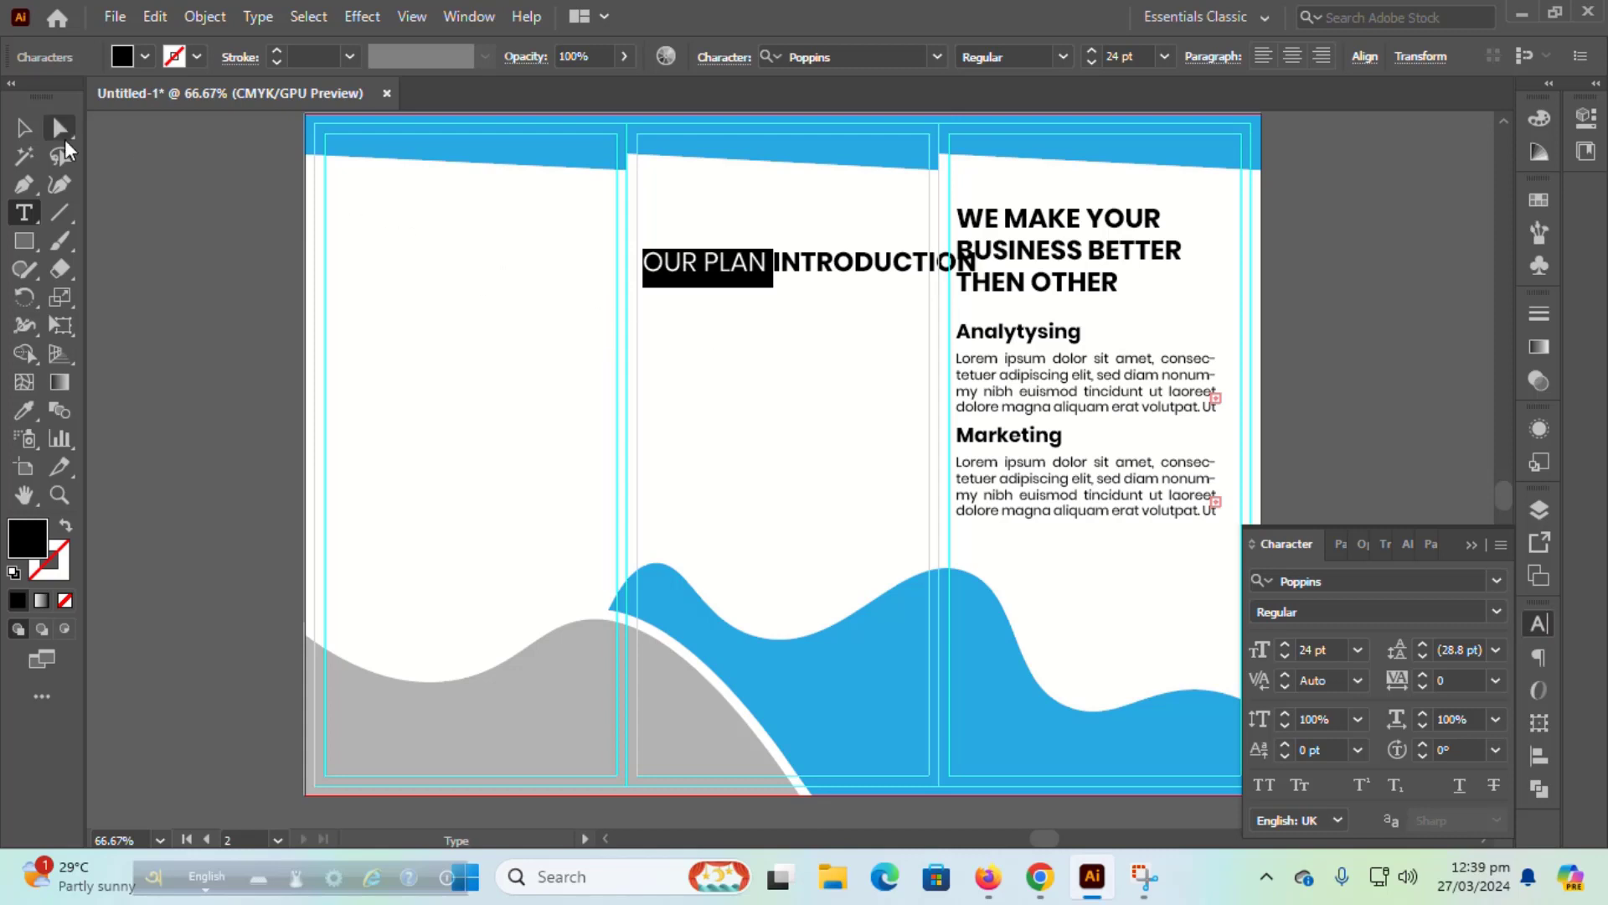
{"action": "key", "text": "Escape"}
{"action": "triple_click", "coordinate": [781, 279]}
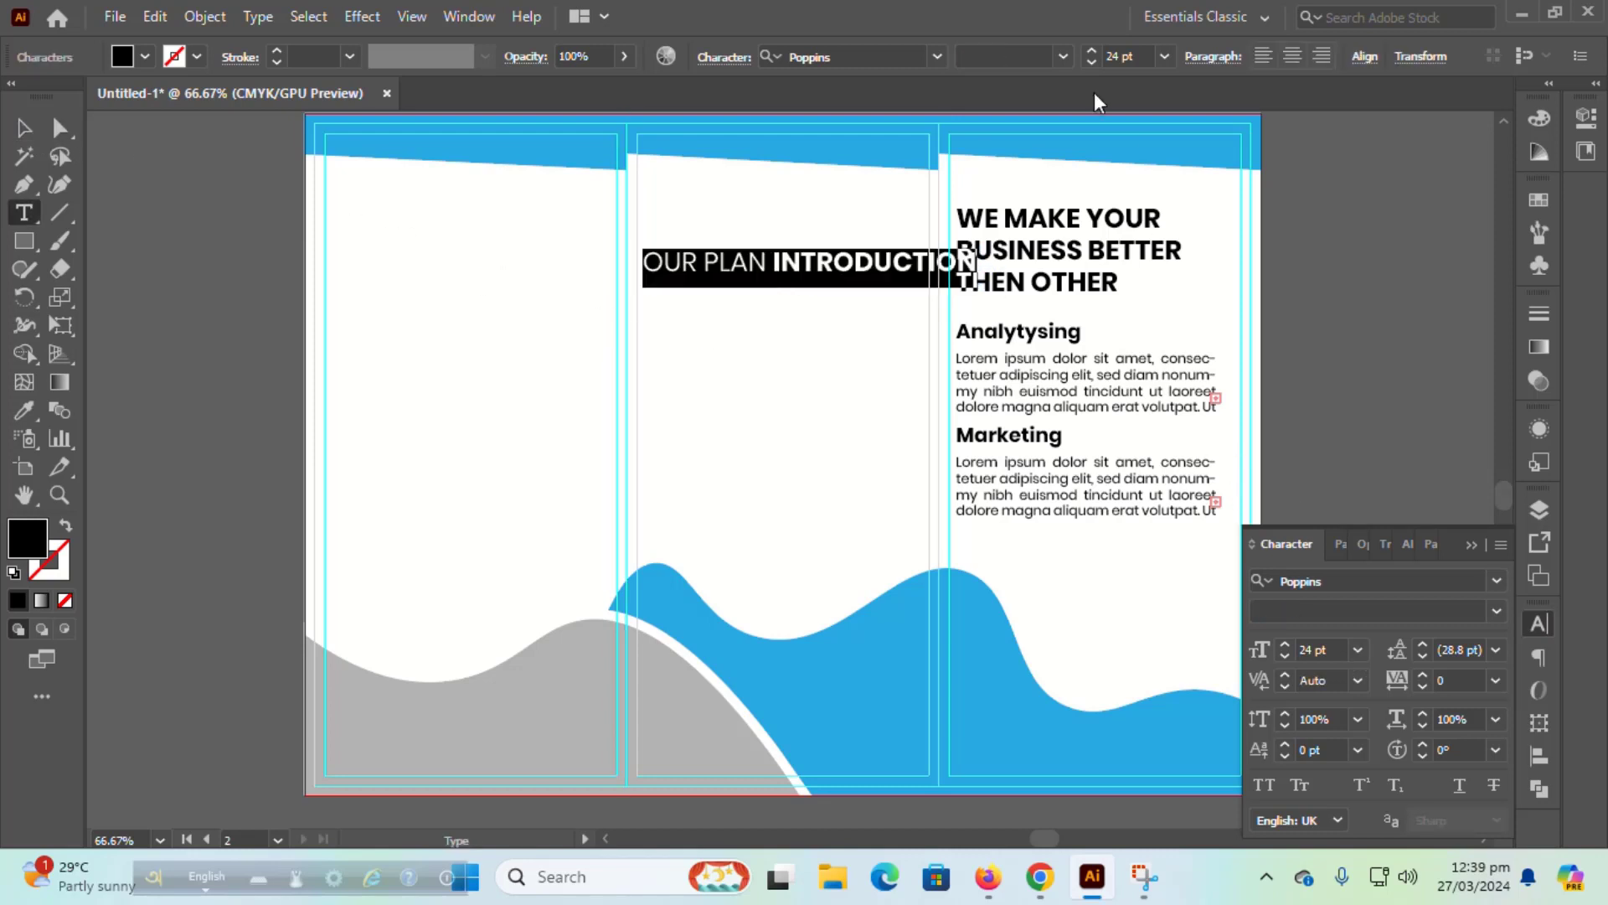
{"action": "left_click", "coordinate": [1164, 57]}
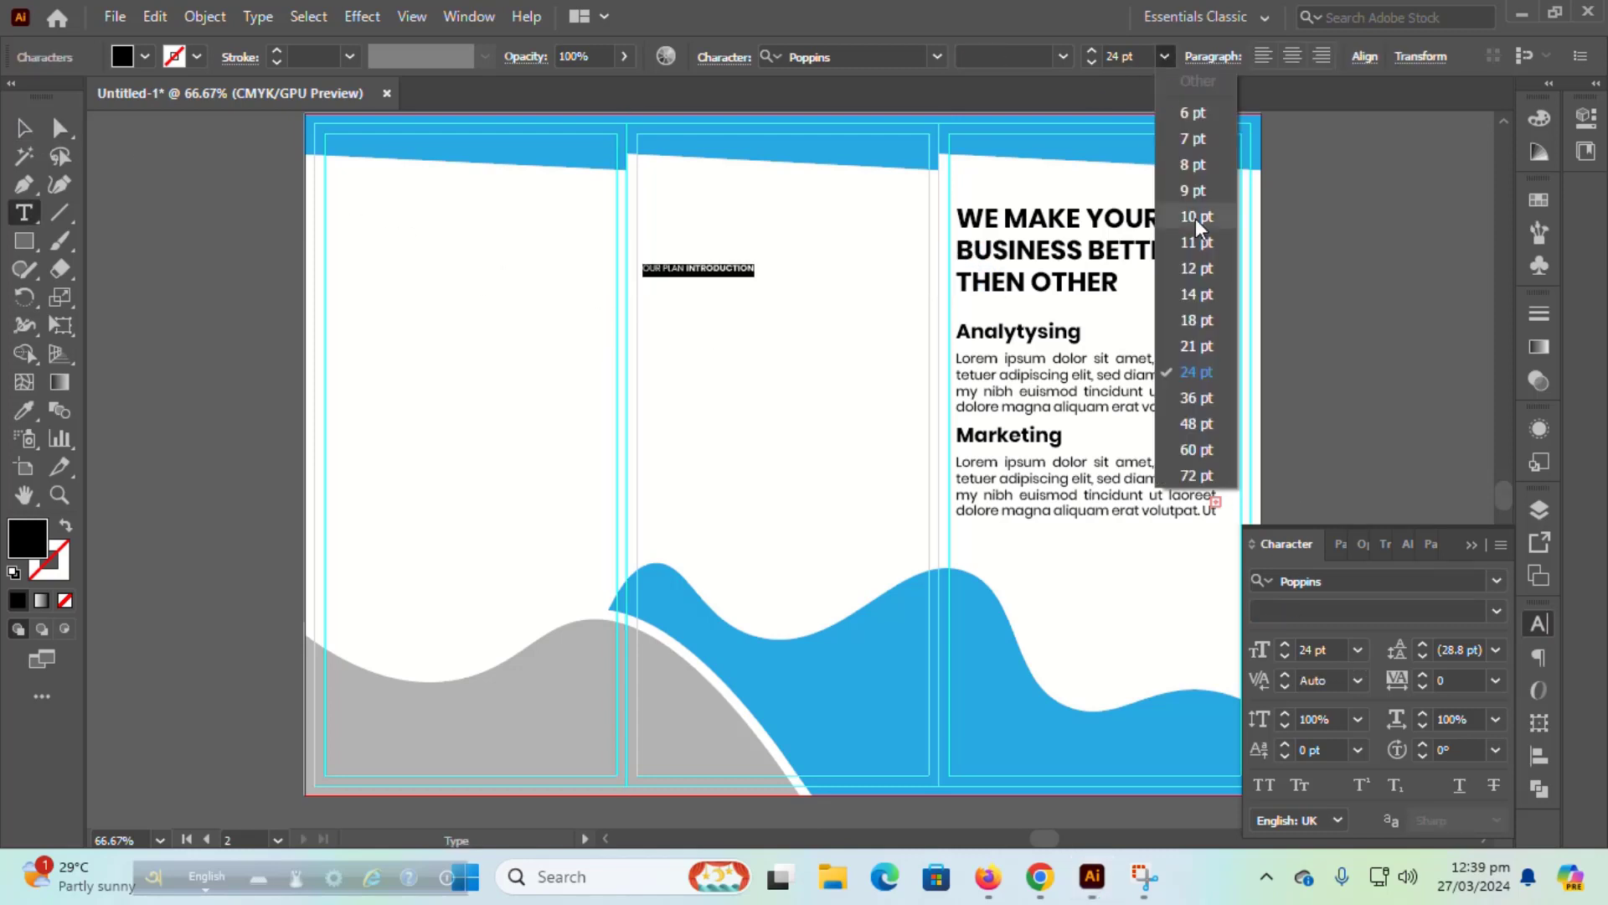
{"action": "left_click", "coordinate": [1198, 317]}
{"action": "key", "text": "Escape"}
Step: Centre the heading horizontally on the middle panel and nudge it upward
{"action": "left_click", "coordinate": [818, 349]}
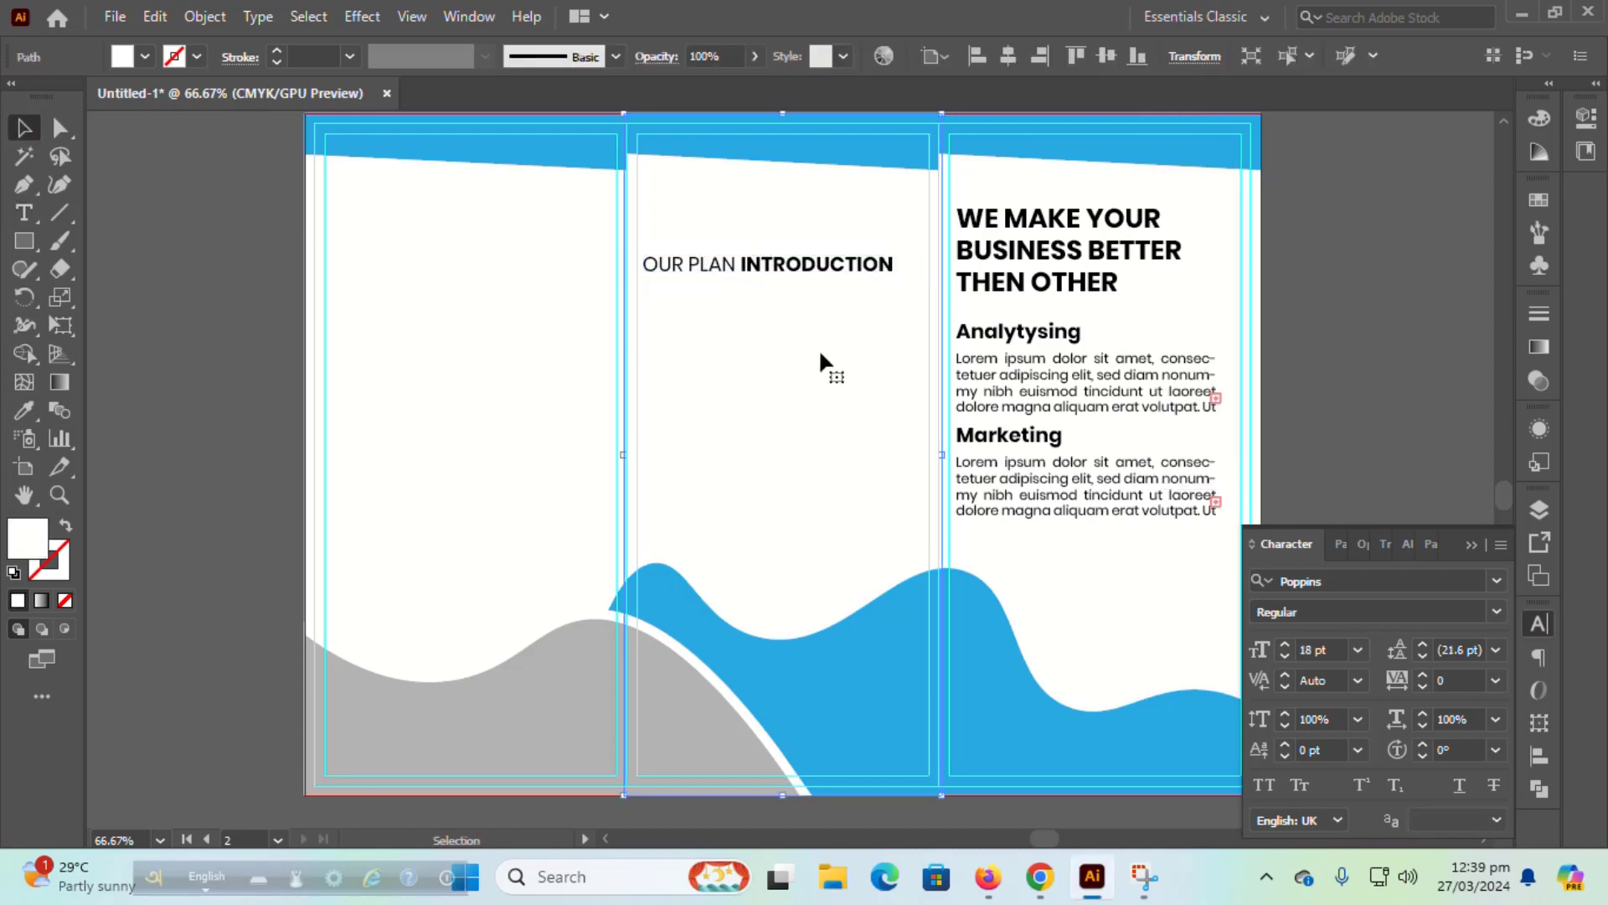
{"action": "left_click", "coordinate": [1063, 544], "text": "shift"}
{"action": "left_click", "coordinate": [1540, 755]}
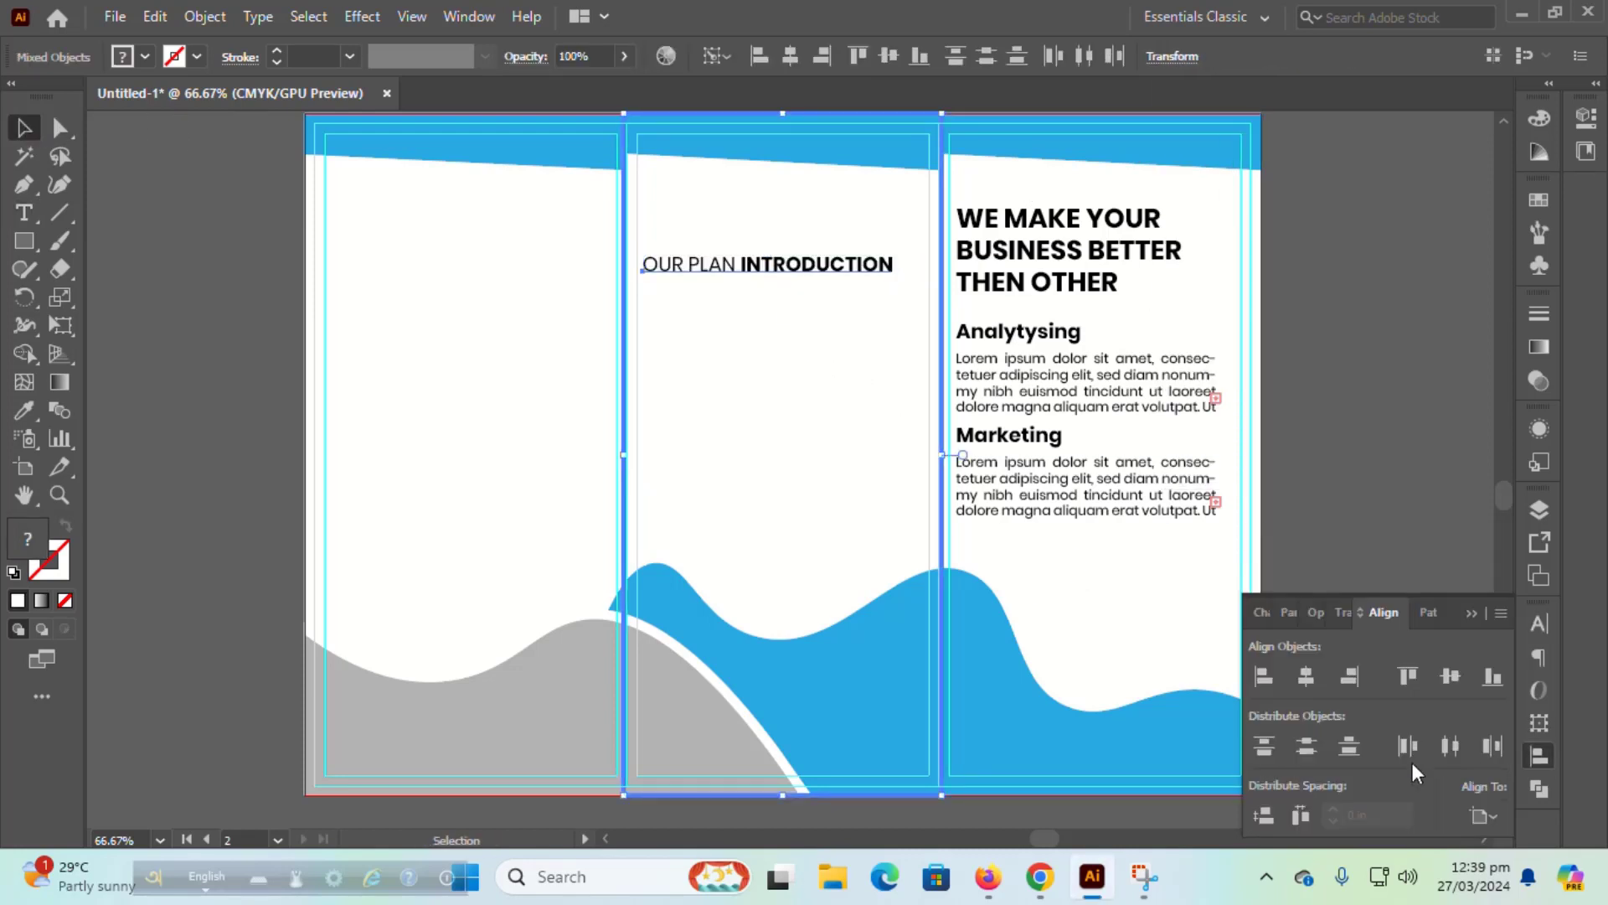
{"action": "left_click", "coordinate": [1310, 683]}
{"action": "left_click", "coordinate": [1383, 430]}
{"action": "left_click", "coordinate": [832, 269]}
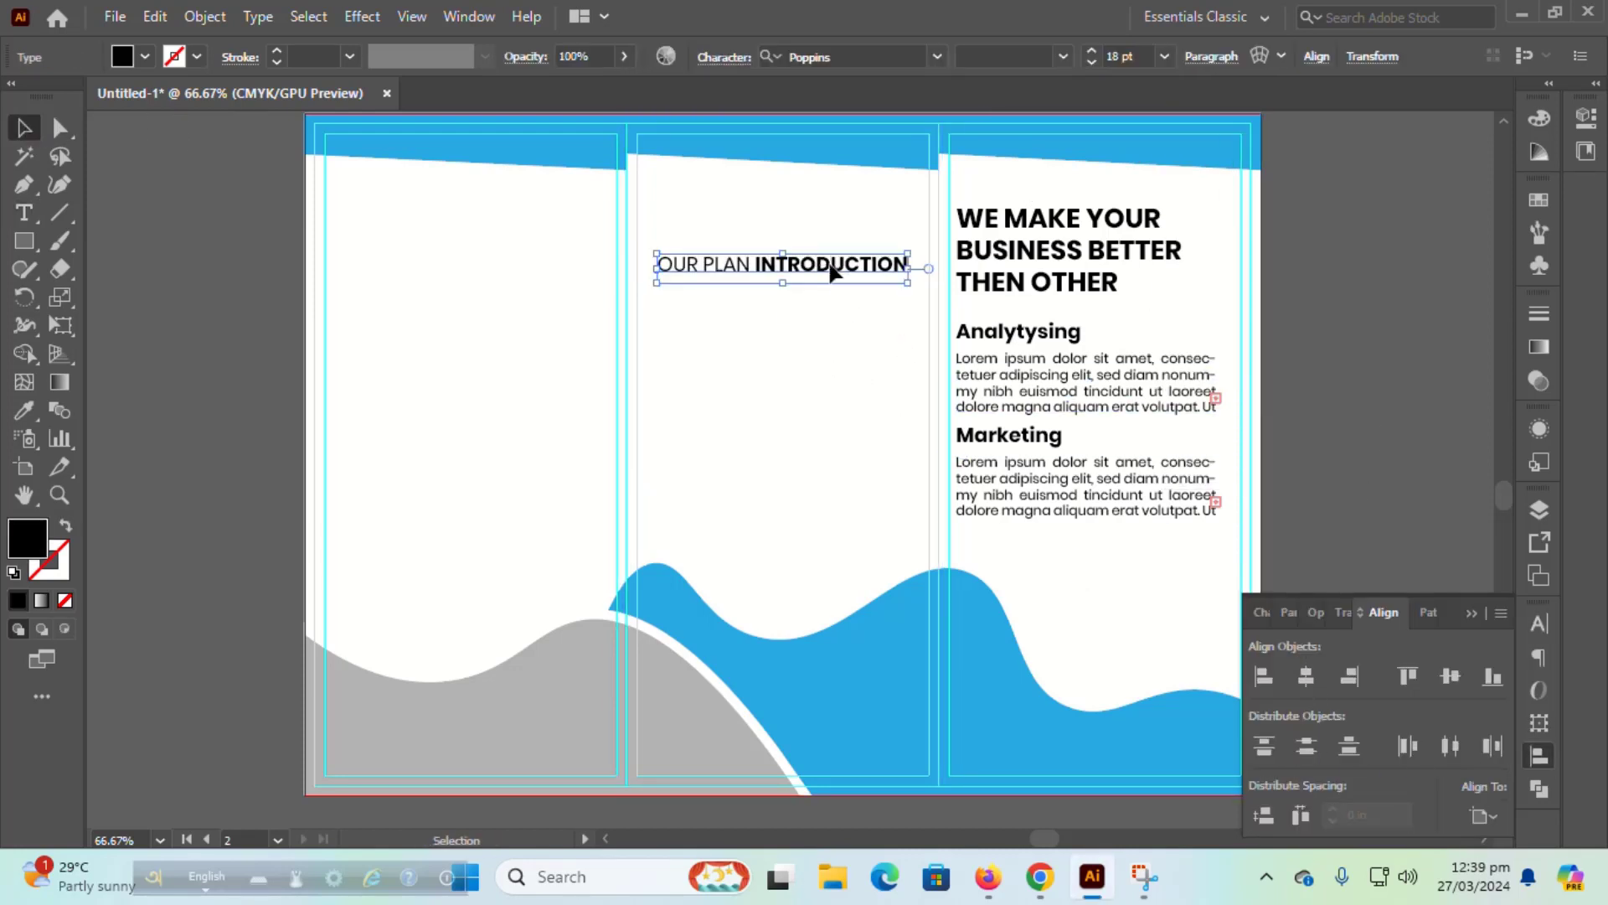
{"action": "key", "text": "shift+Up"}
{"action": "key", "text": "shift+Up"}
{"action": "key", "text": "shift+Up"}
{"action": "key", "text": "shift+Up"}
{"action": "key", "text": "shift+Up"}
{"action": "key", "text": "shift+Up"}
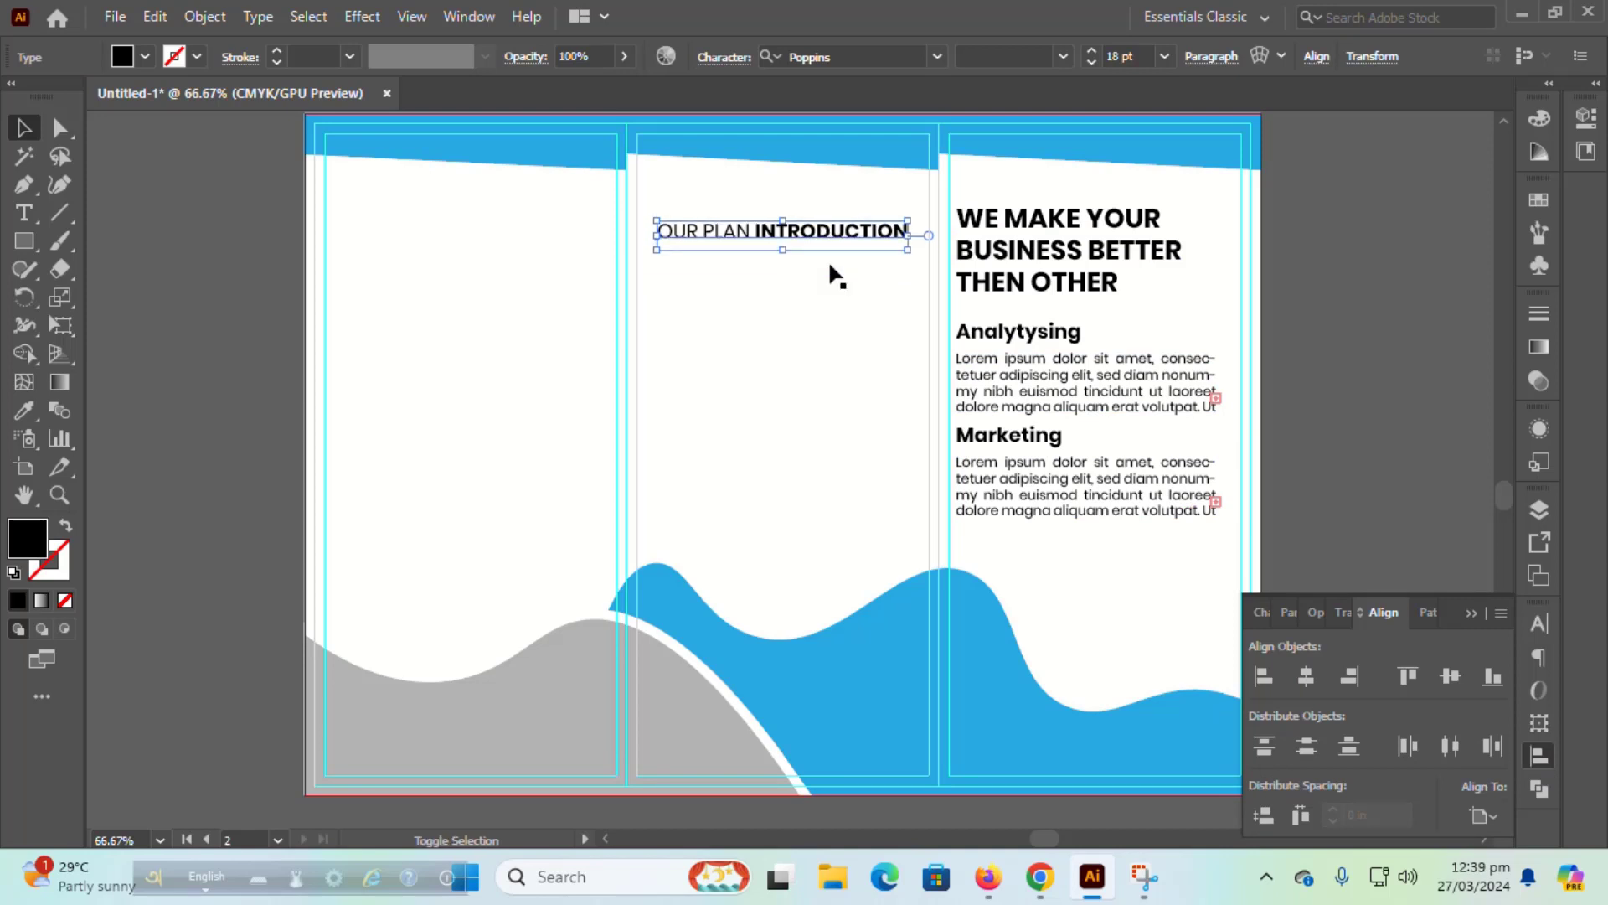
{"action": "key", "text": "shift+Up"}
{"action": "key", "text": "shift+Up"}
{"action": "left_click", "coordinate": [1364, 314]}
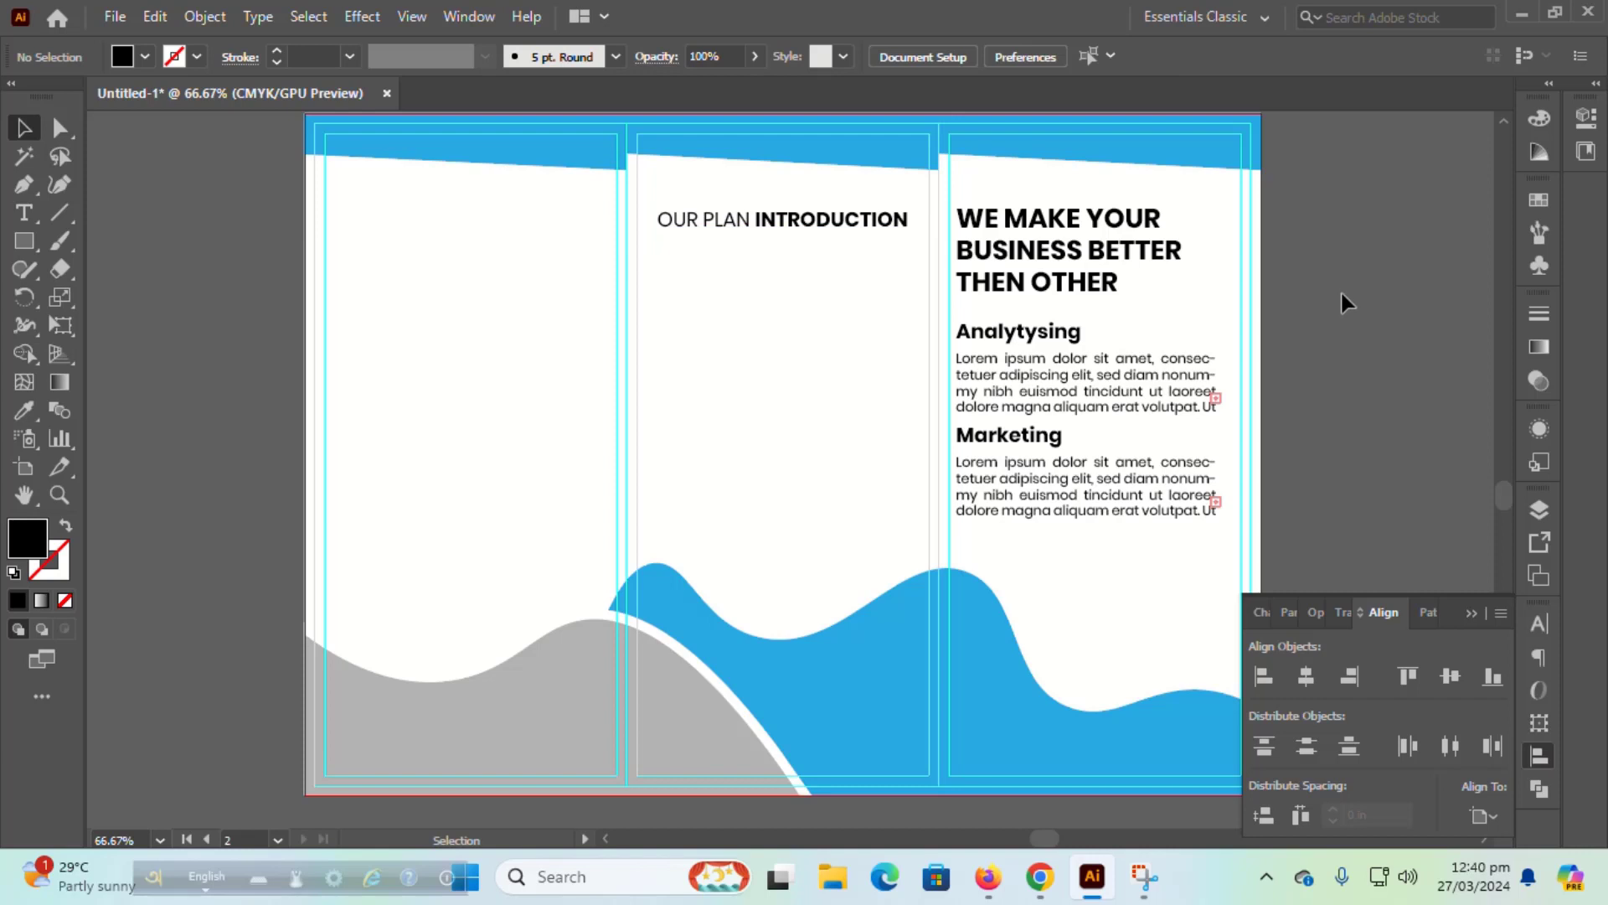
Step: Add a '01' number under the section heading at 24 pt
{"action": "left_click", "coordinate": [20, 219]}
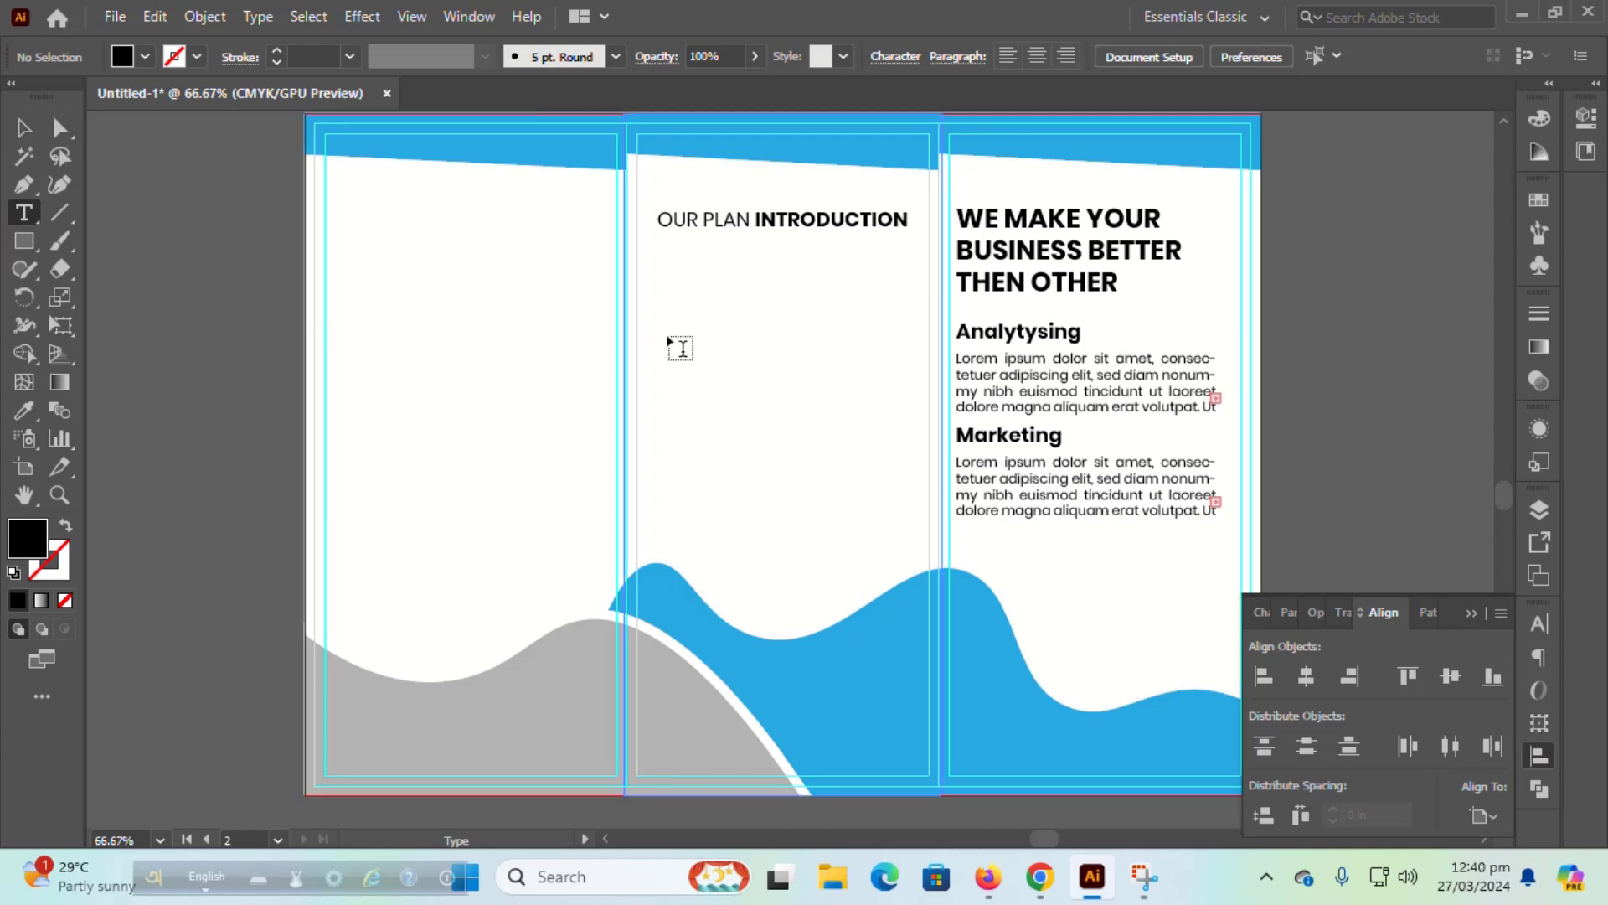
{"action": "left_click", "coordinate": [655, 312]}
{"action": "type", "text": "q"}
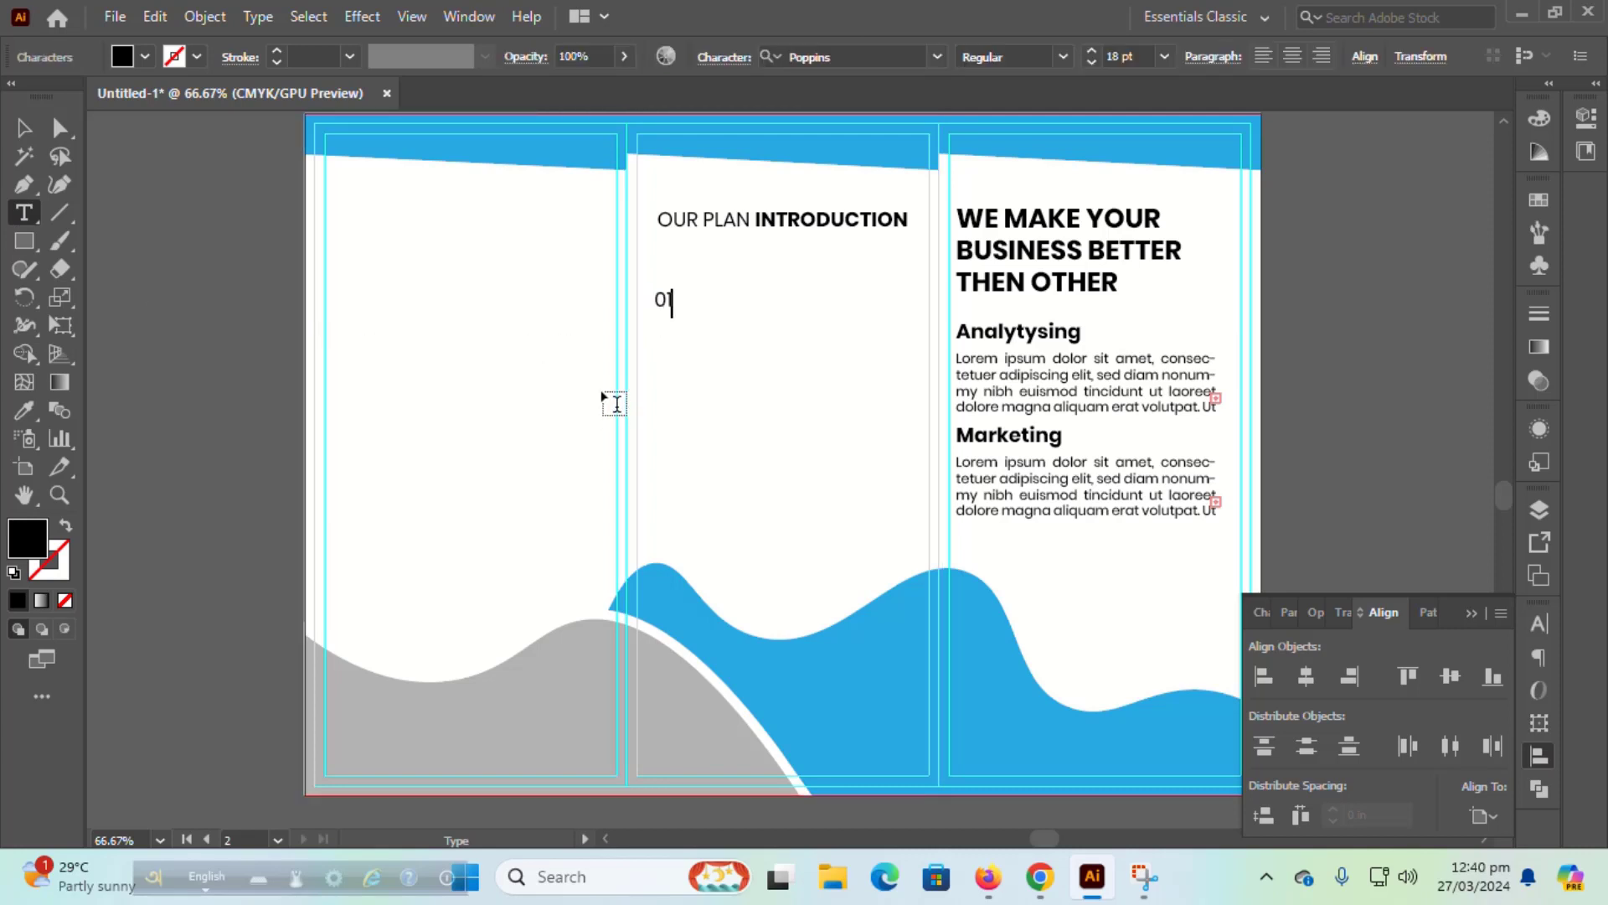
{"action": "double_click", "coordinate": [655, 302]}
{"action": "left_click", "coordinate": [1164, 56]}
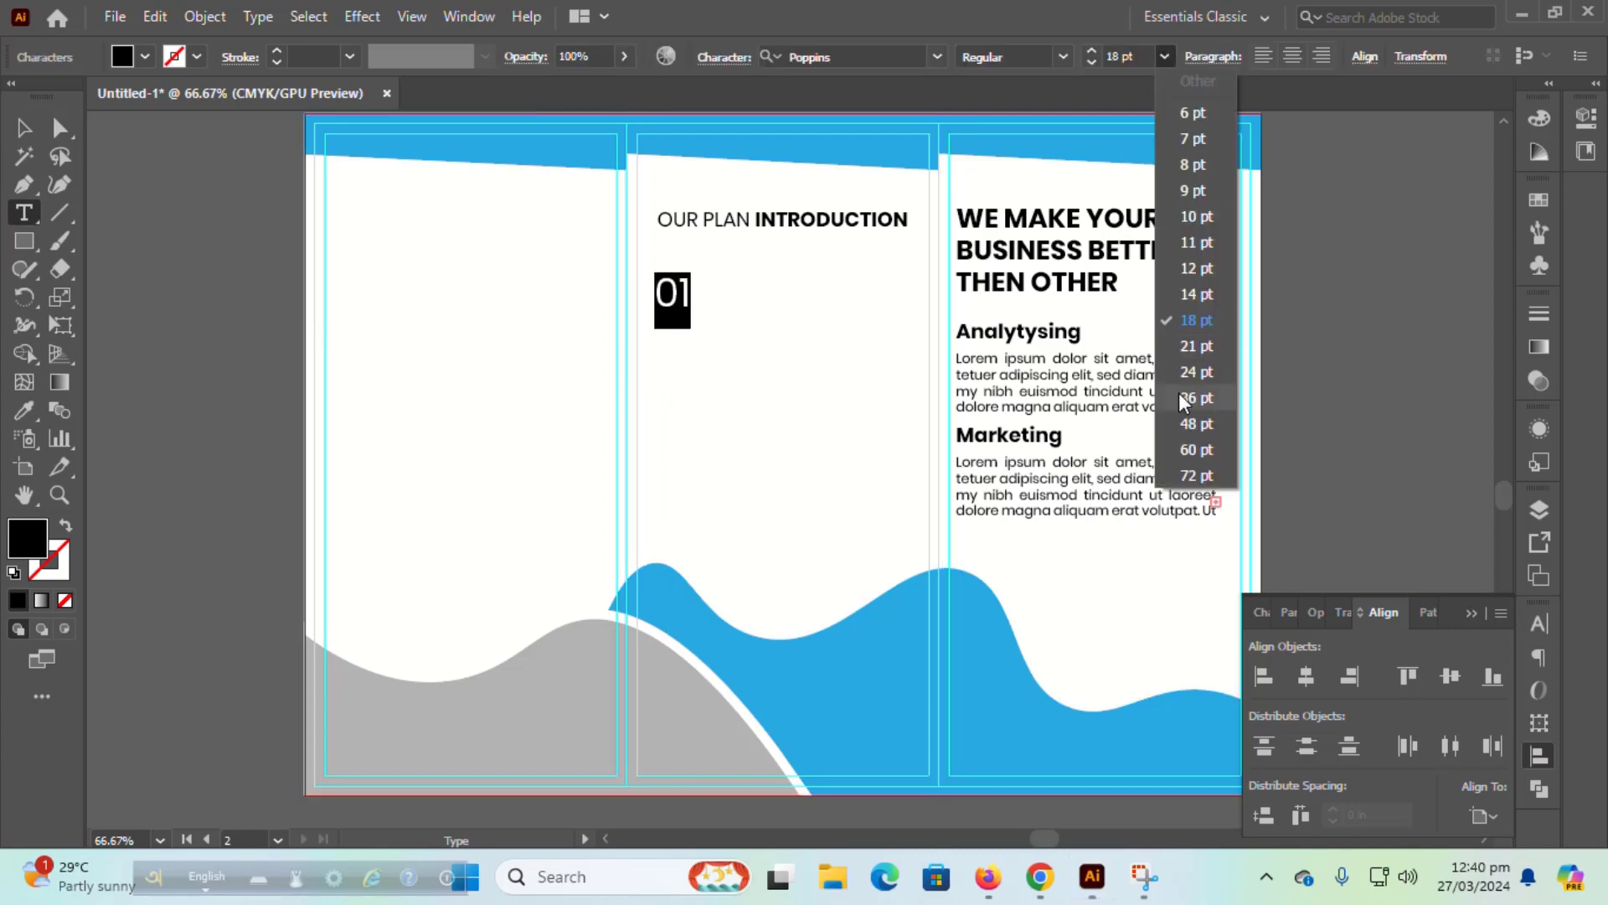
{"action": "left_click", "coordinate": [1184, 397]}
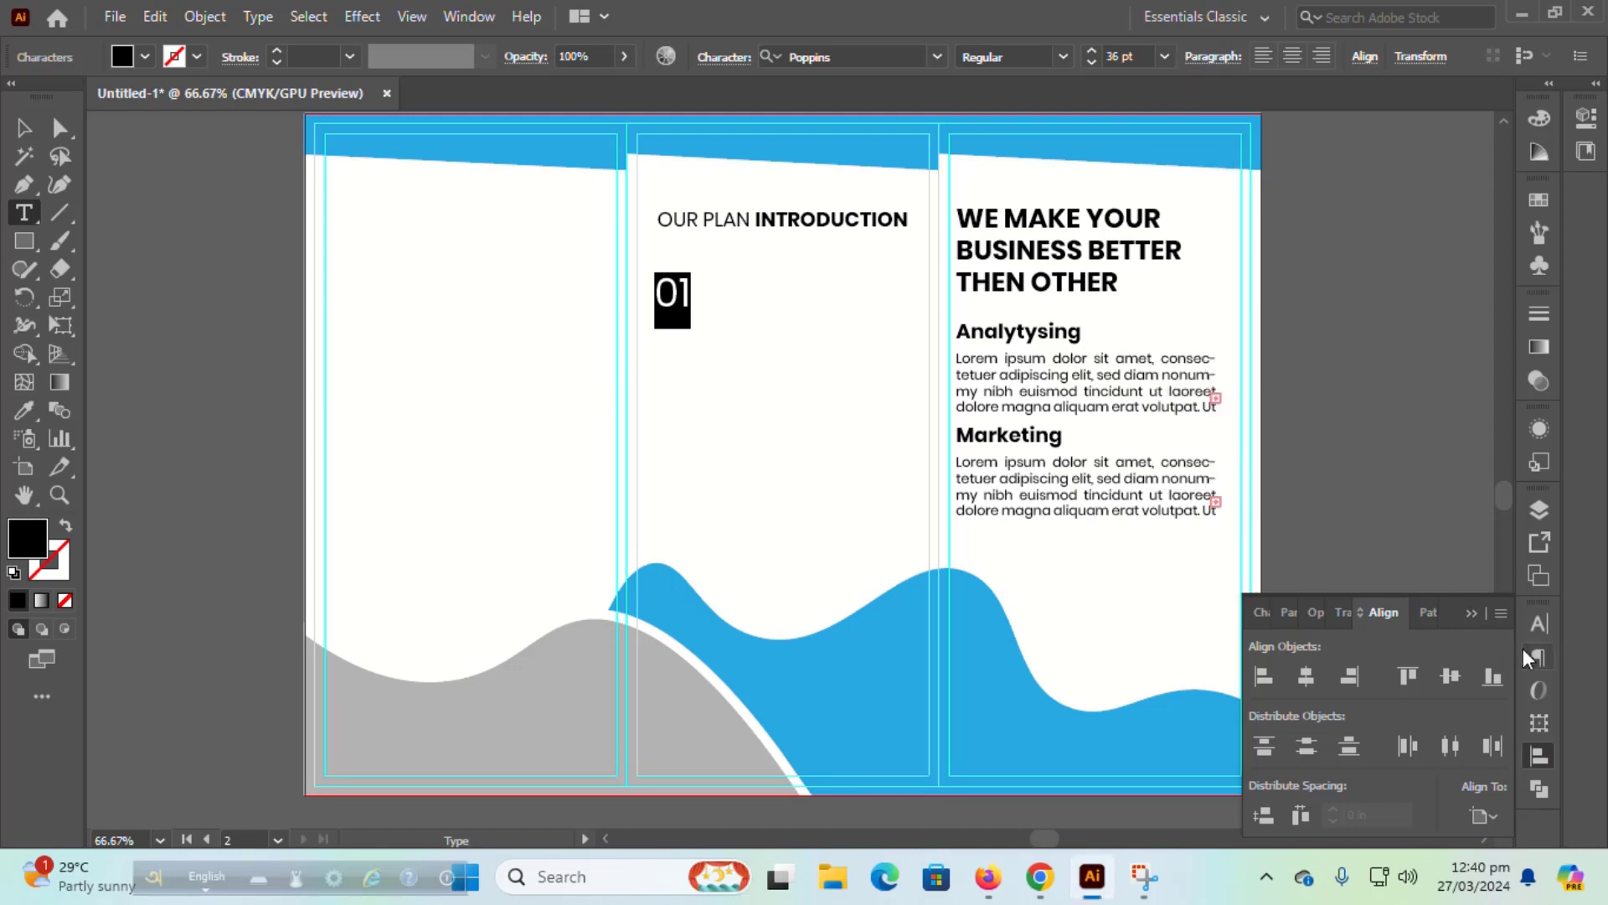
{"action": "left_click", "coordinate": [1163, 56]}
{"action": "left_click", "coordinate": [1196, 371]}
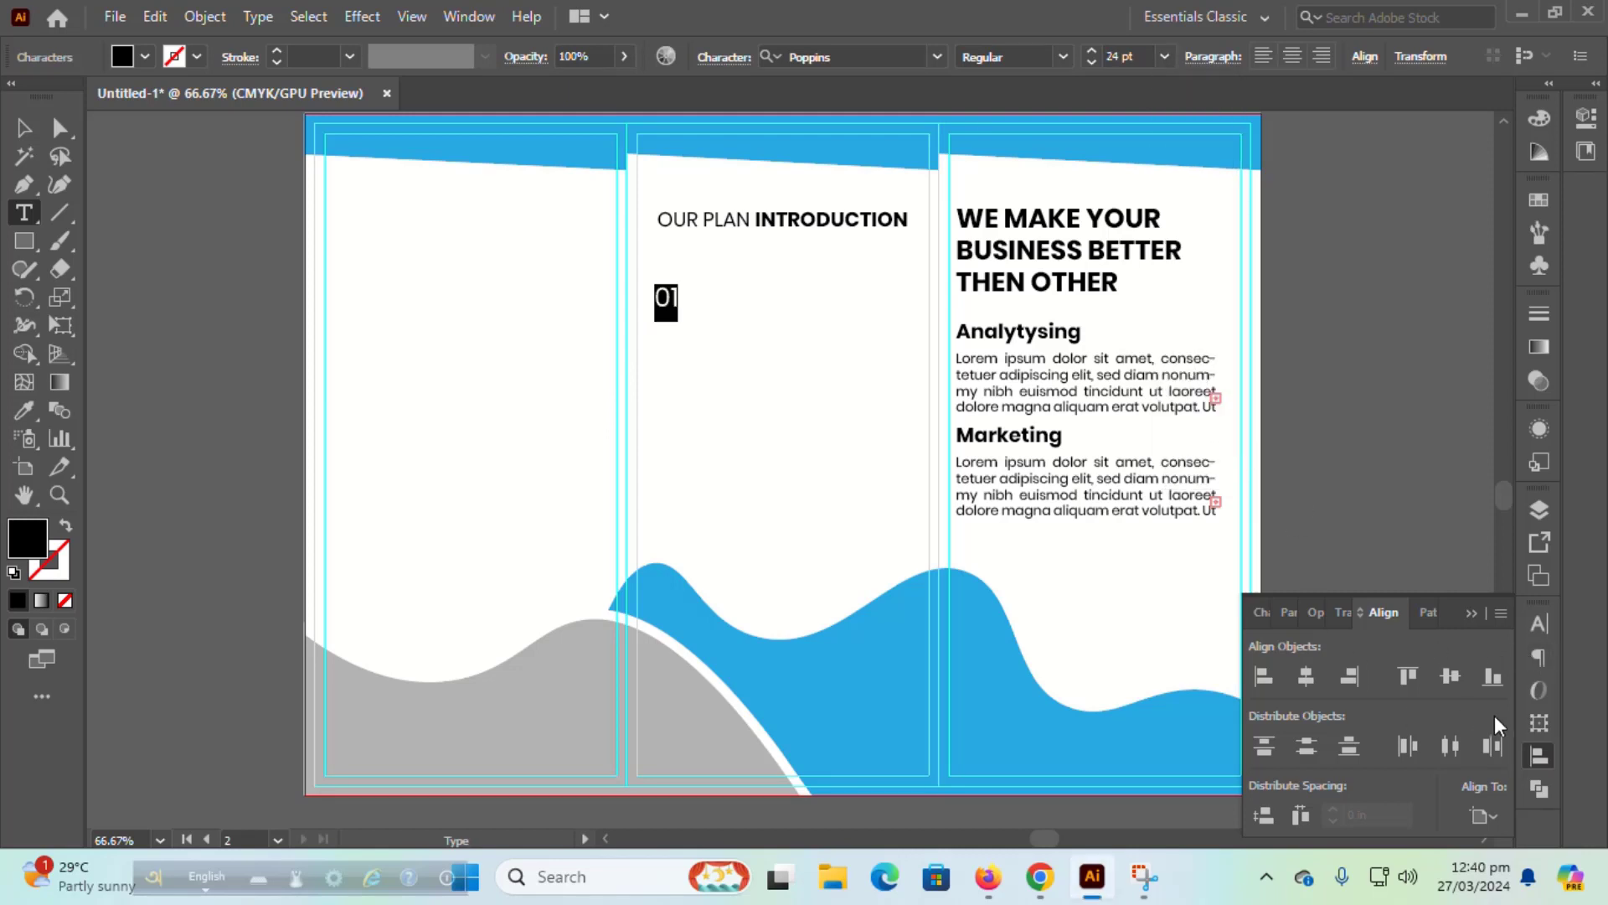
Step: Make 01 Bold and nudge it up just beneath the OUR PLAN INTRODUCTION heading
{"action": "left_click", "coordinate": [1062, 56]}
{"action": "left_click", "coordinate": [995, 393]}
{"action": "key", "text": "Escape"}
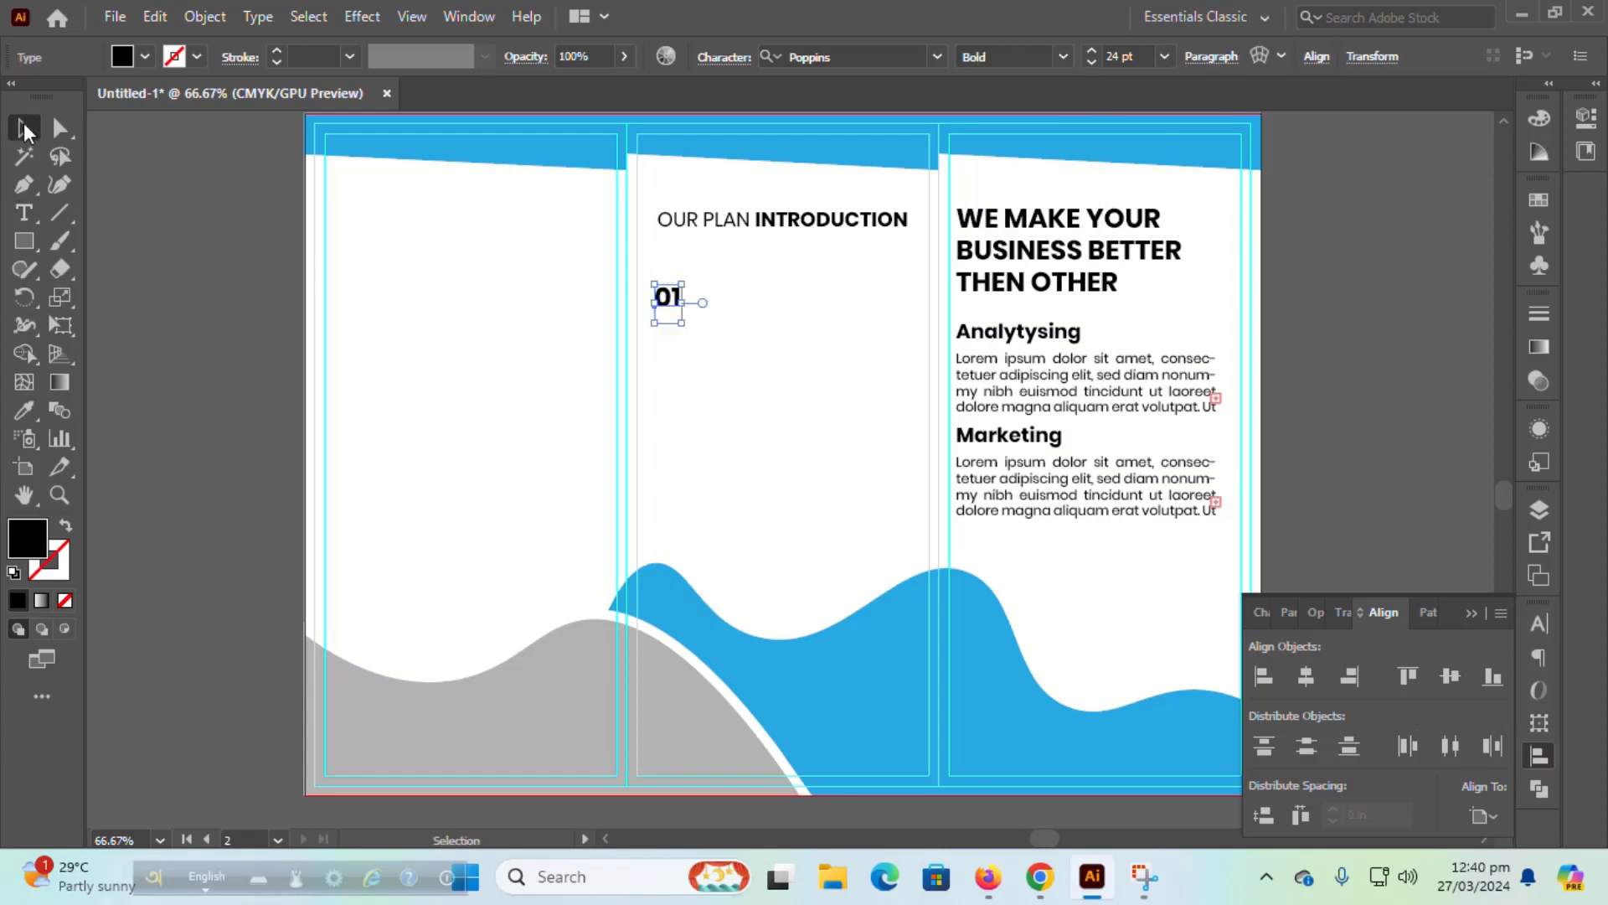
{"action": "left_click", "coordinate": [654, 335]}
{"action": "left_click", "coordinate": [666, 317]}
{"action": "key", "text": "shift+Up"}
{"action": "key", "text": "shift+Up"}
{"action": "key", "text": "shift+Up"}
{"action": "key", "text": "shift+Up"}
{"action": "key", "text": "shift+Up"}
{"action": "key", "text": "shift+Up"}
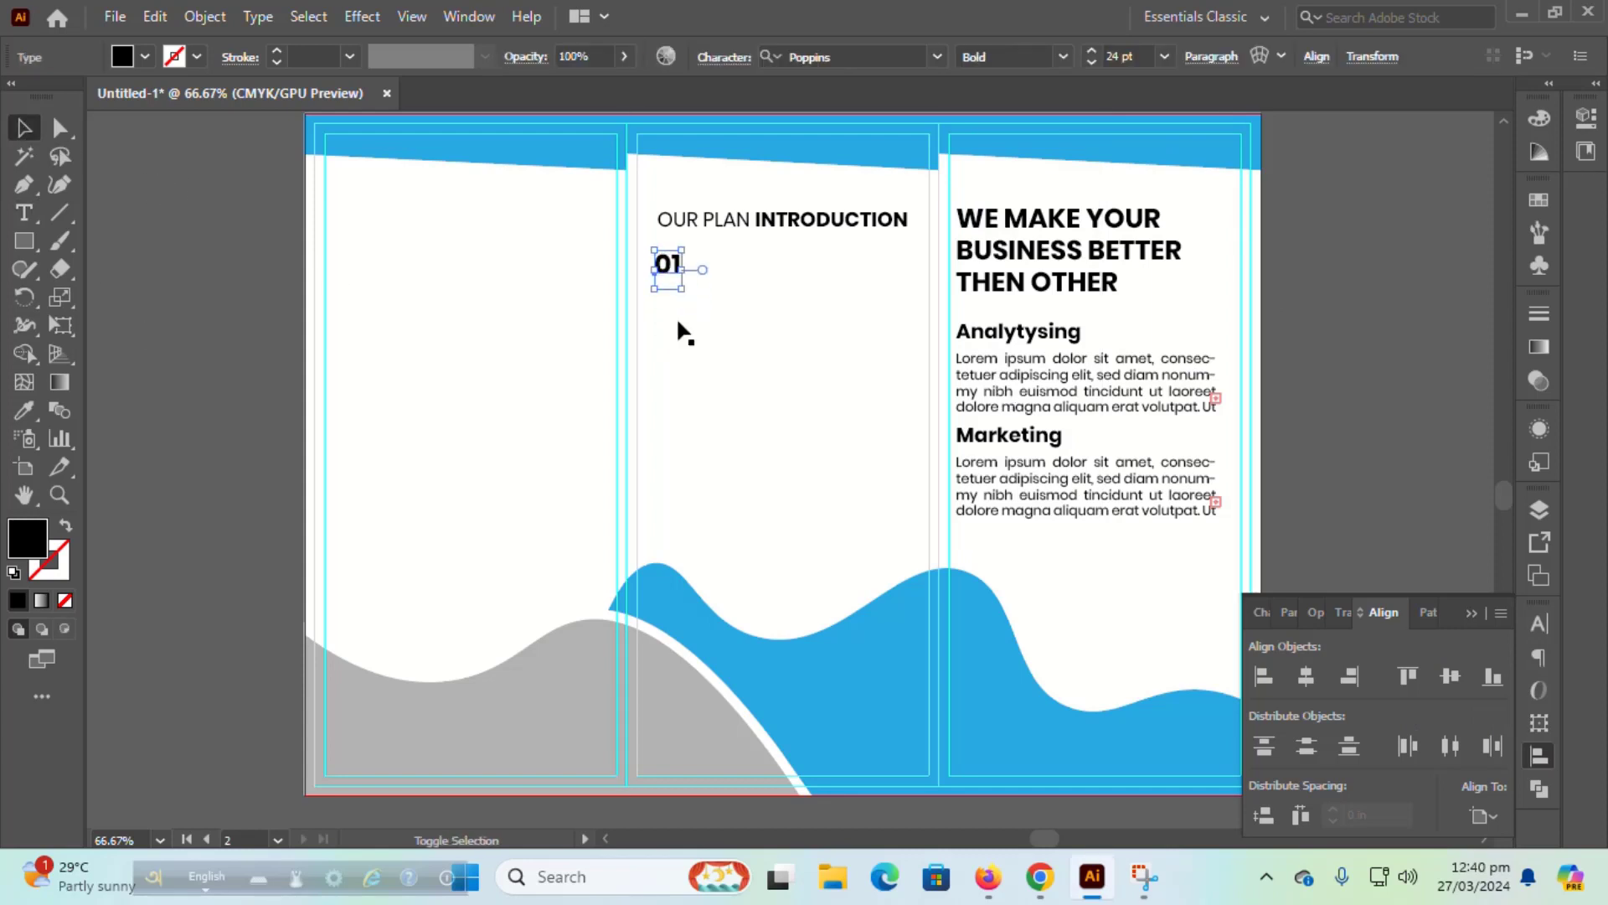
{"action": "left_click", "coordinate": [194, 310]}
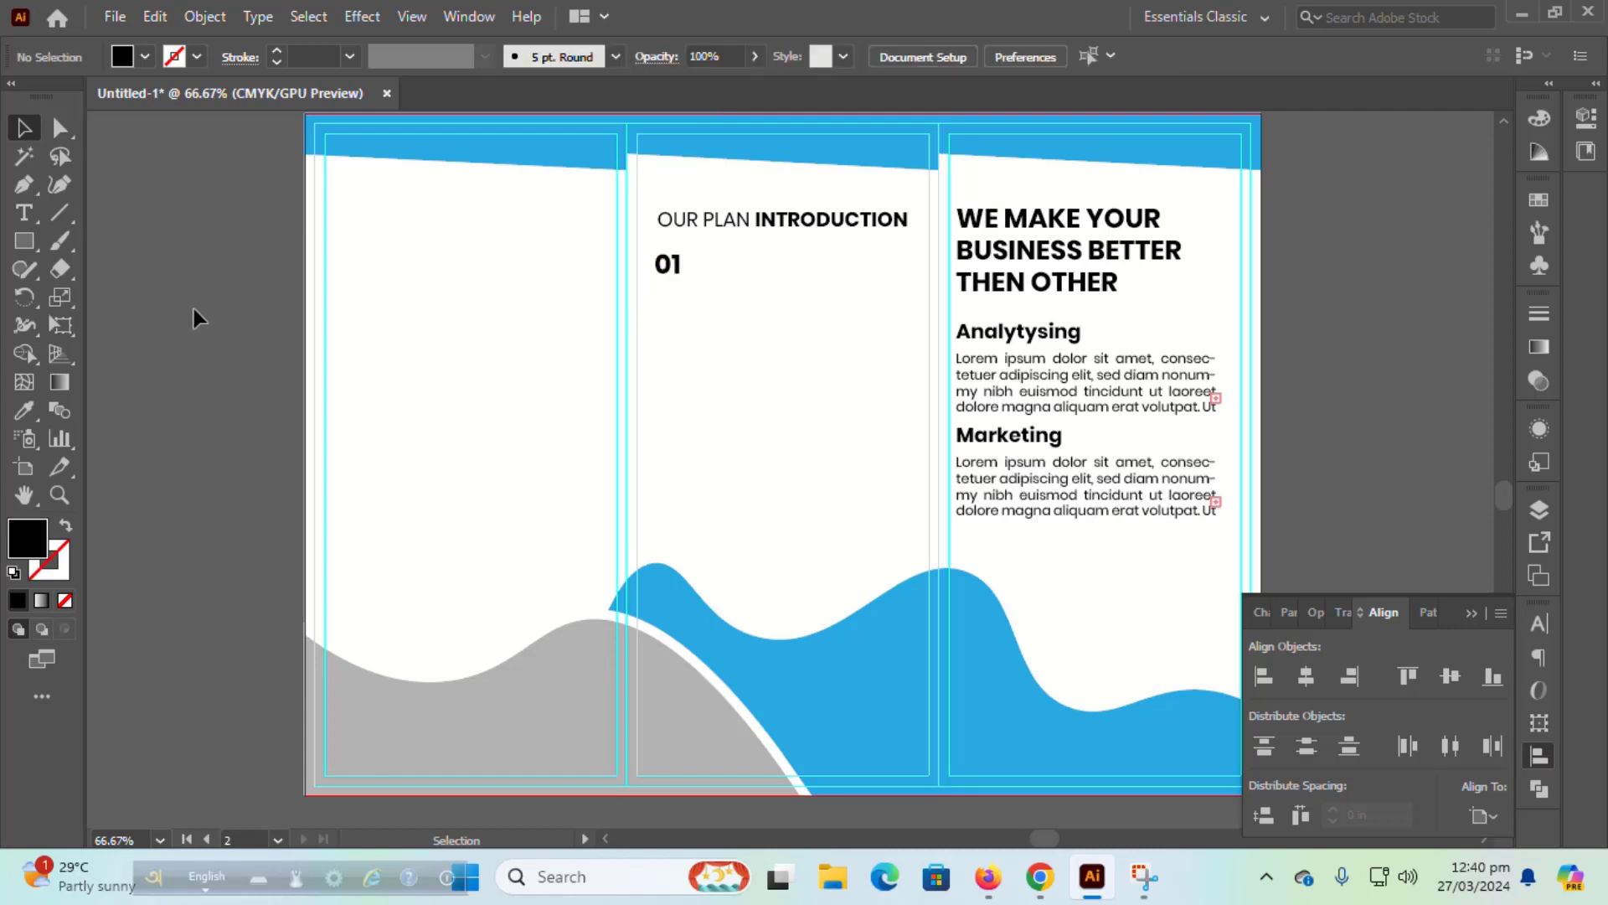
{"action": "left_click", "coordinate": [23, 213]}
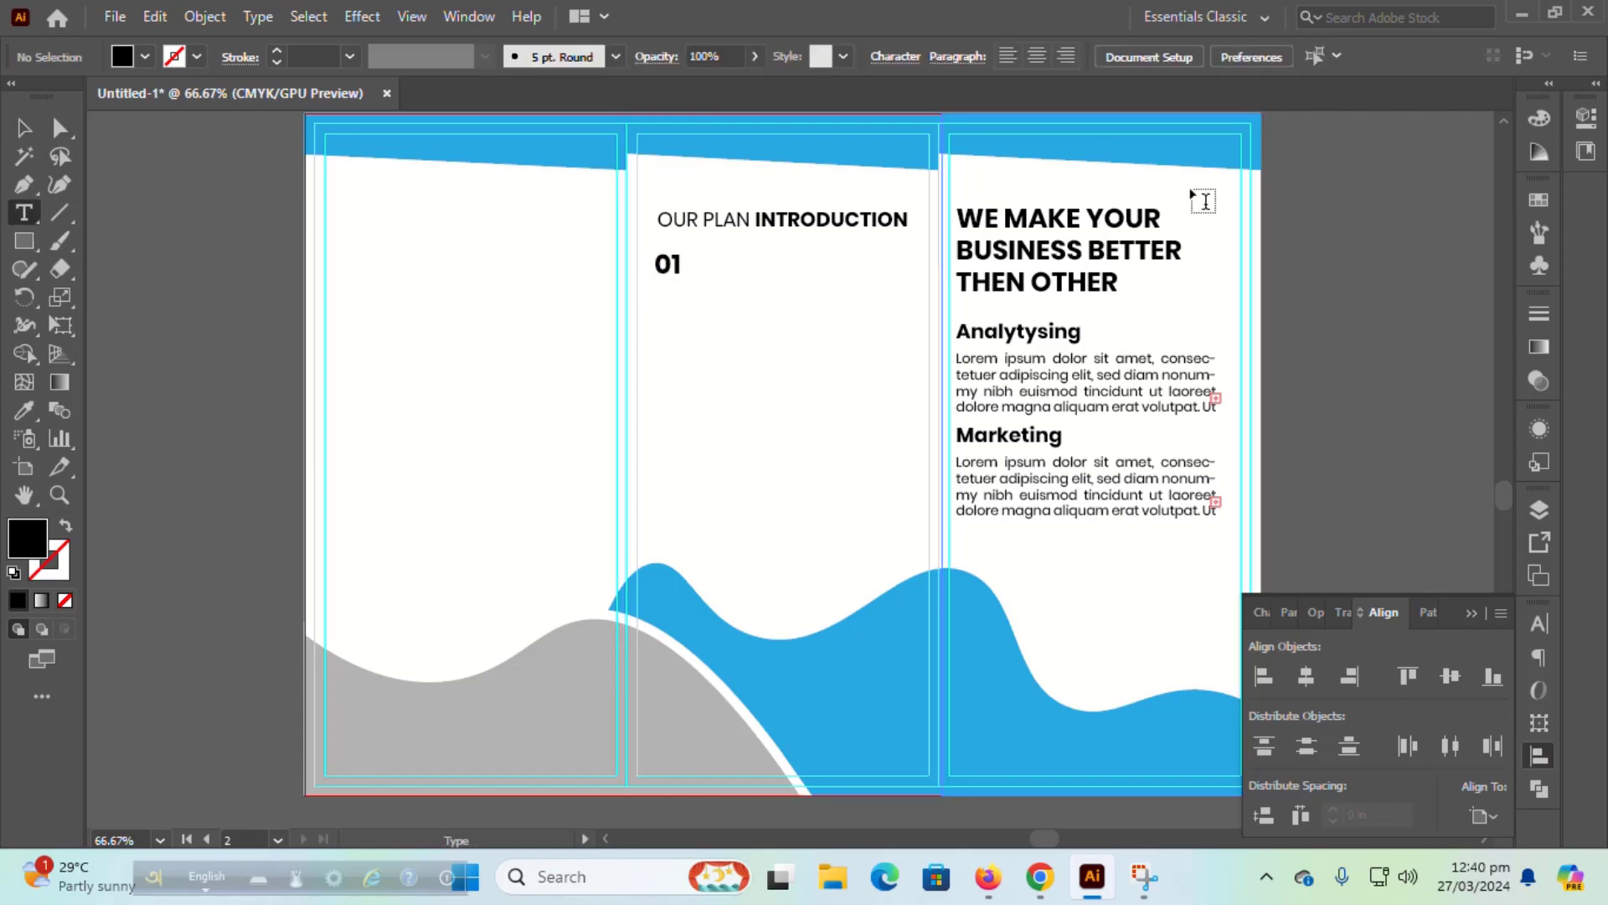
Step: Set the character formatting to 12 pt Regular
{"action": "left_click", "coordinate": [1535, 756]}
{"action": "left_click", "coordinate": [1539, 626]}
{"action": "left_click", "coordinate": [1358, 650]}
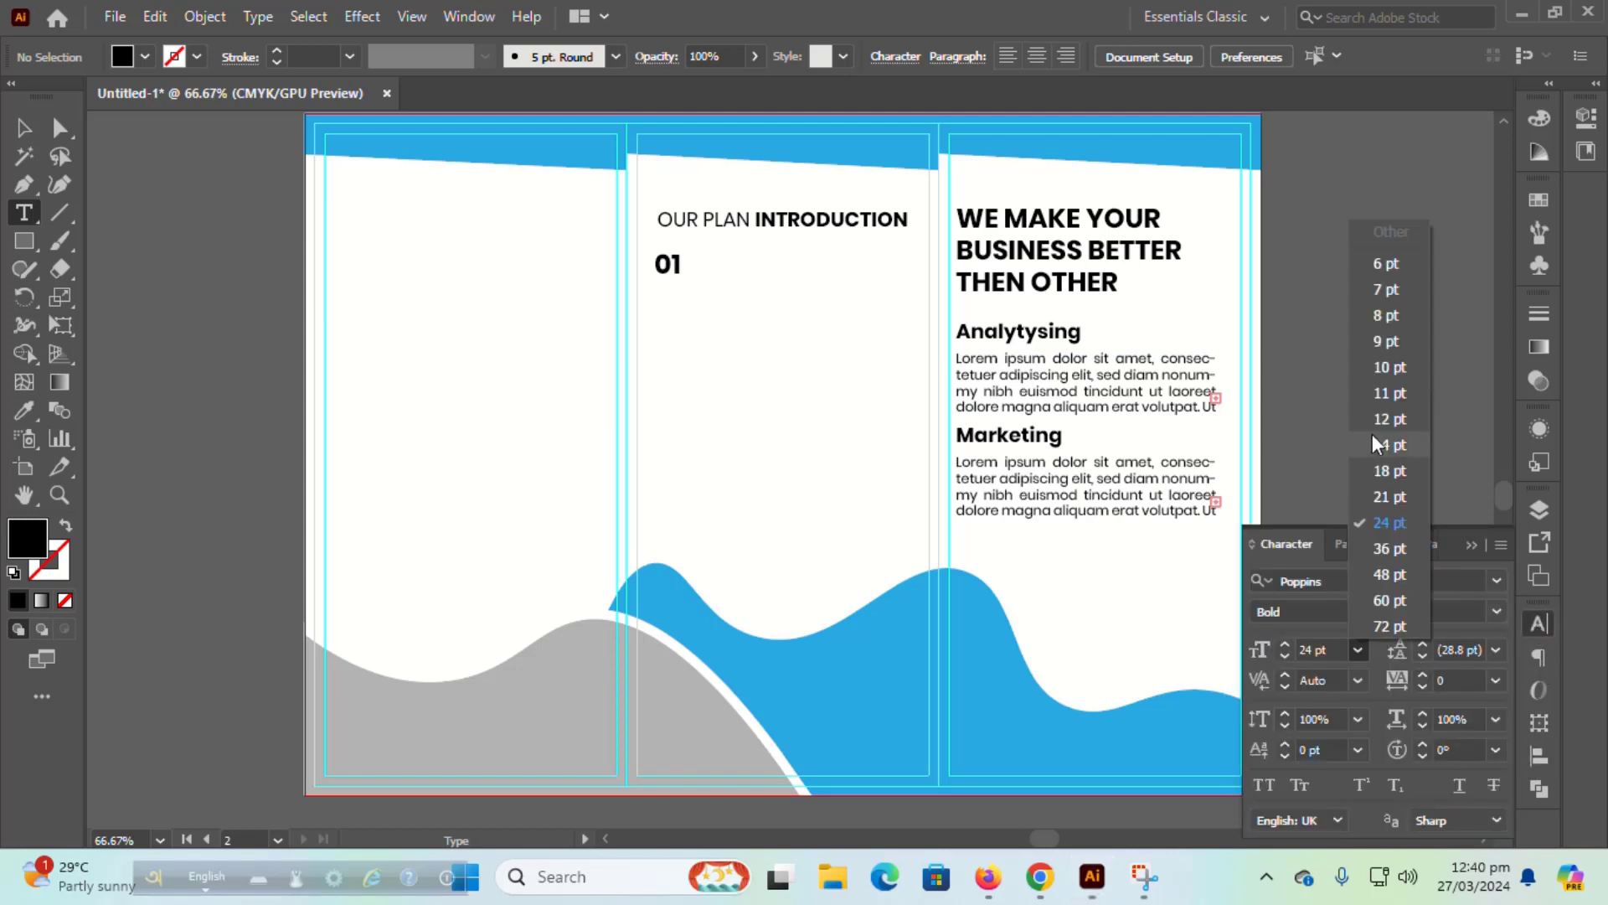
{"action": "left_click", "coordinate": [1384, 417]}
{"action": "left_click", "coordinate": [1497, 611]}
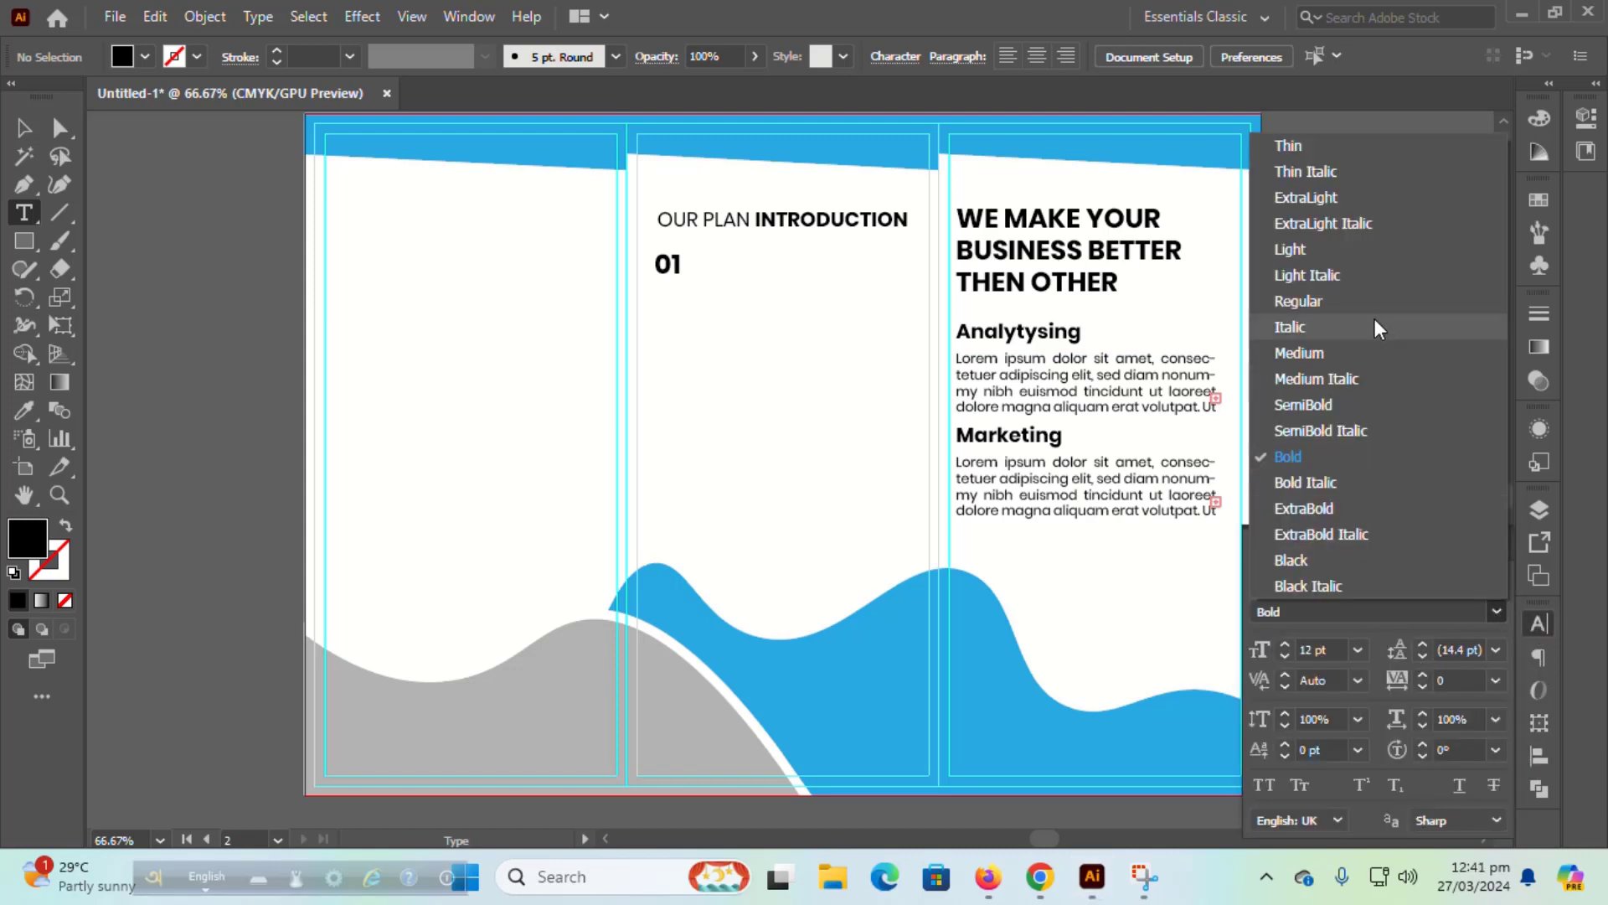
{"action": "left_click", "coordinate": [1373, 304]}
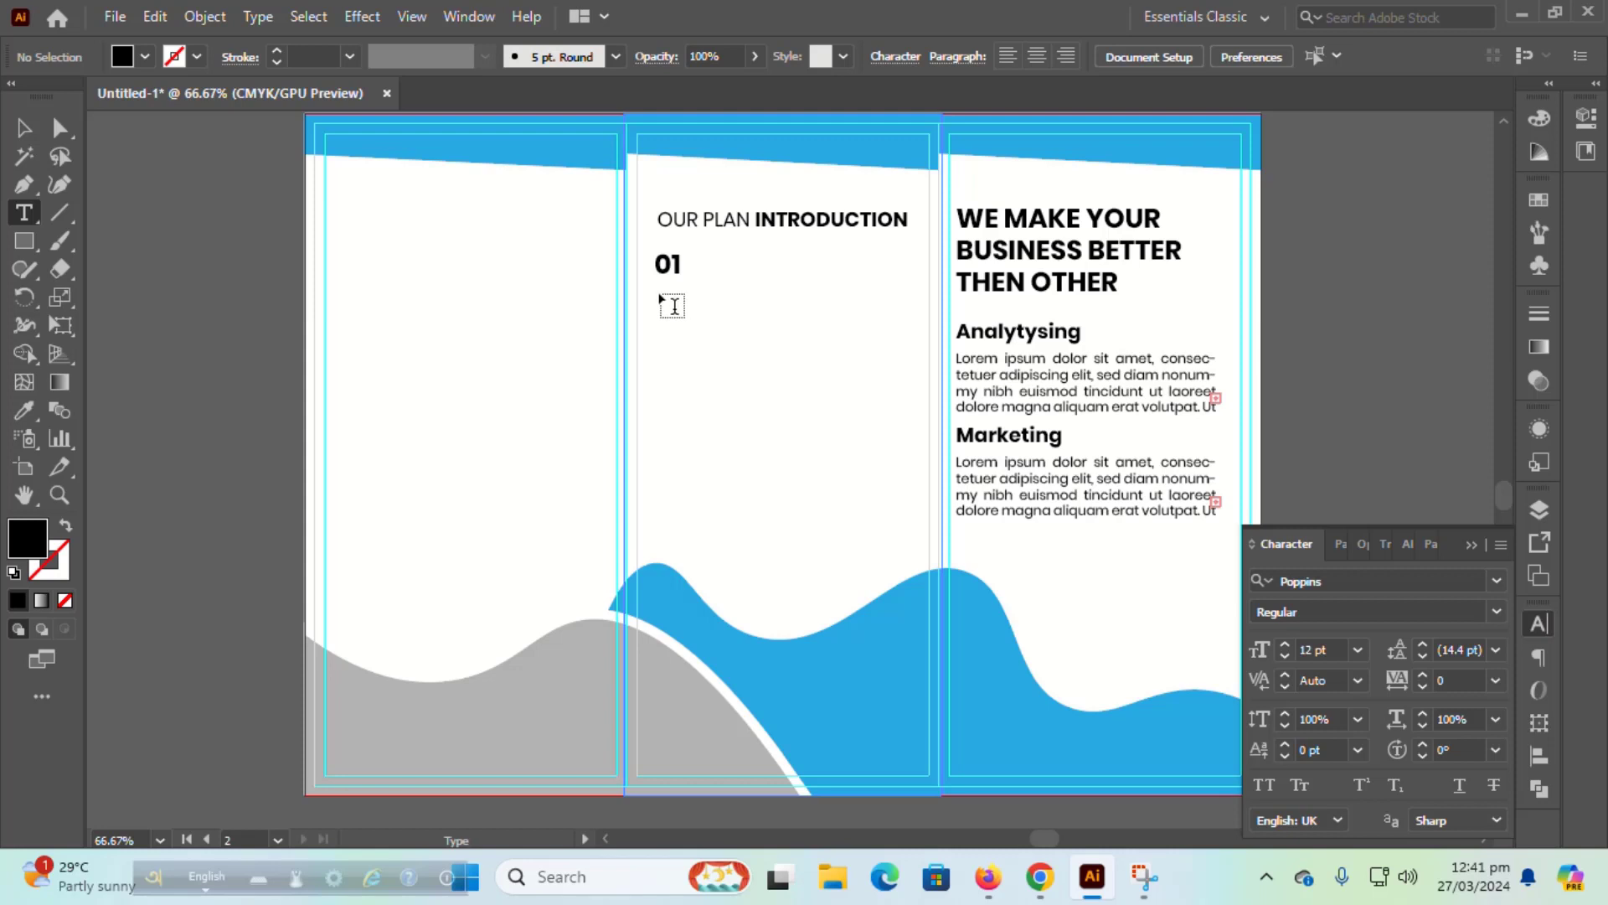
Step: Try a placeholder text area under 01 with the body style, then delete it
{"action": "left_click_drag", "start_coordinate": [660, 295], "coordinate": [926, 367]}
{"action": "key", "text": "ctrl+z"}
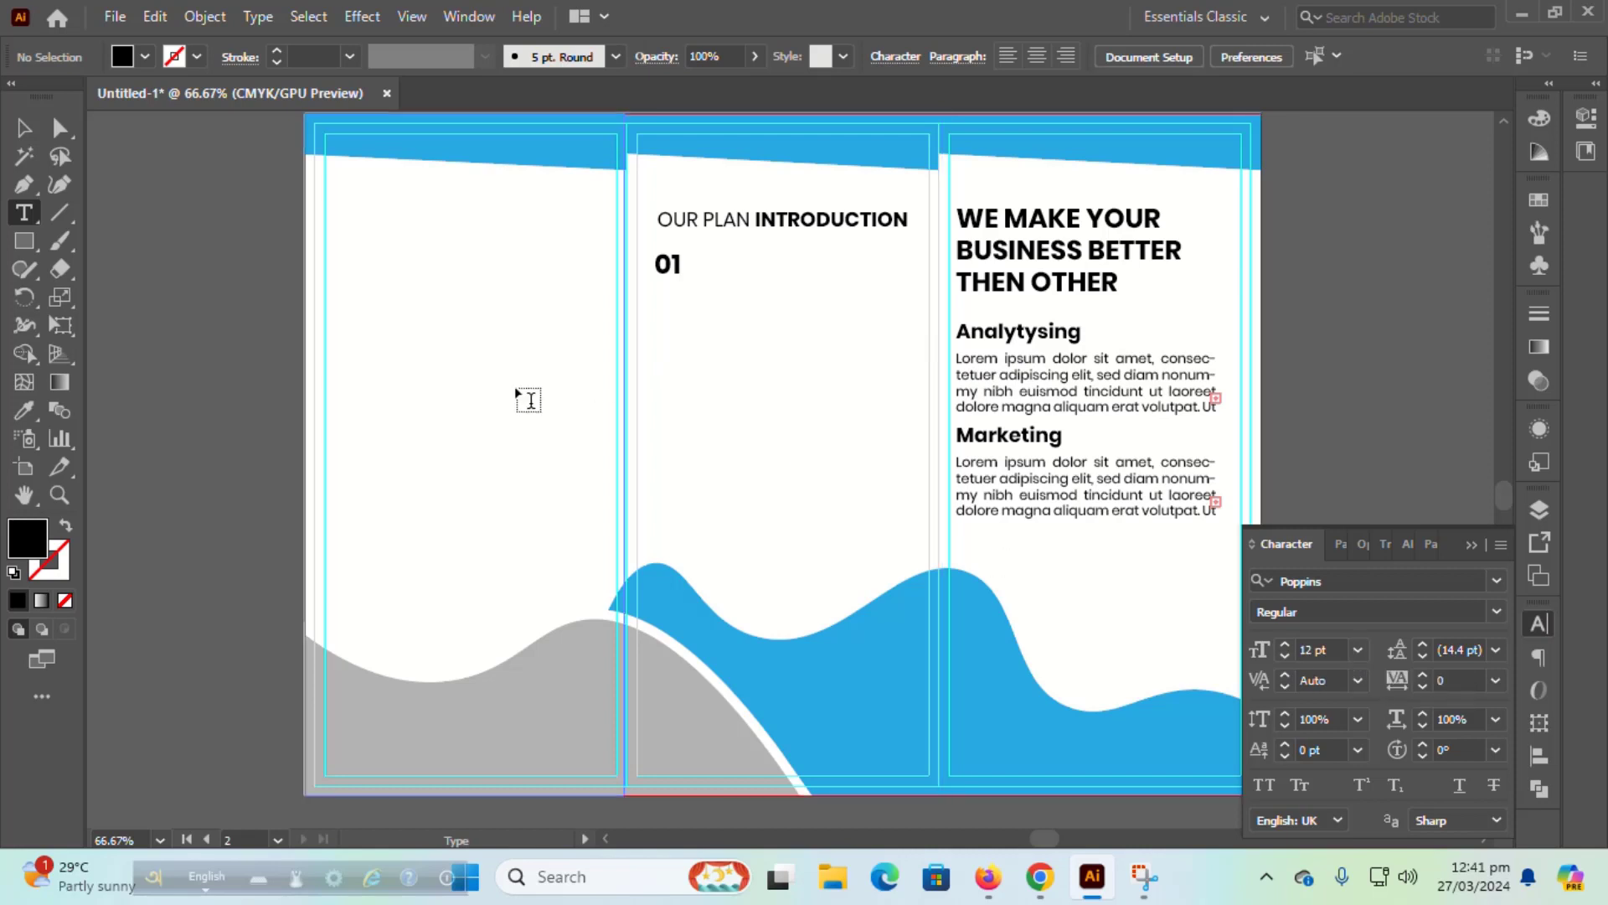
{"action": "left_click", "coordinate": [24, 128]}
{"action": "left_click", "coordinate": [24, 213]}
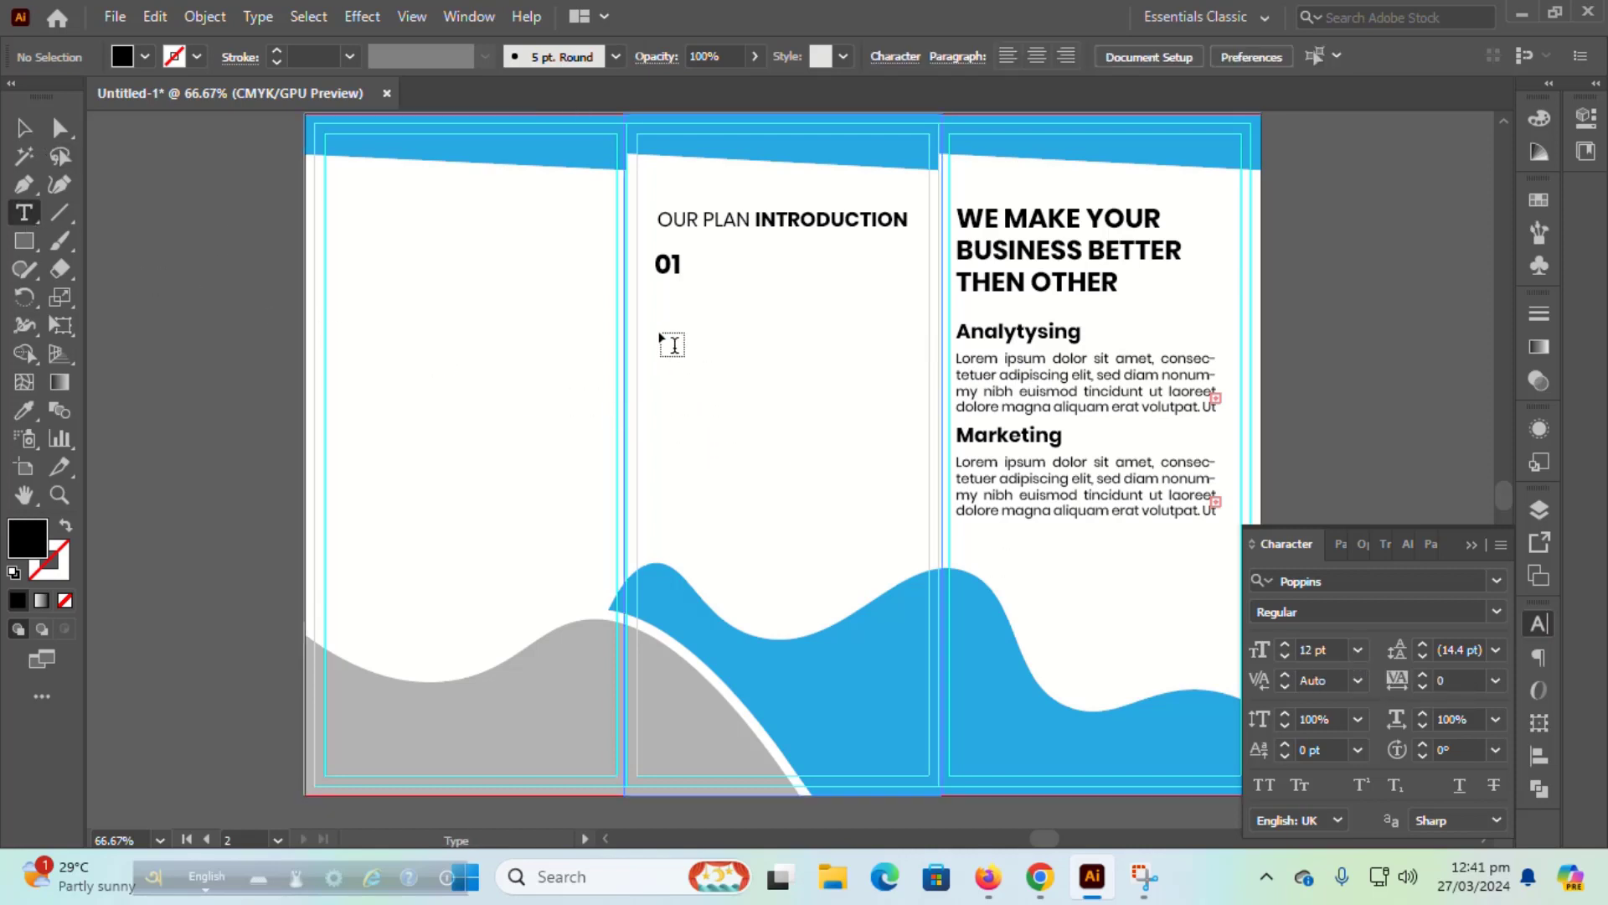
{"action": "left_click_drag", "start_coordinate": [658, 298], "coordinate": [907, 374]}
{"action": "left_click", "coordinate": [24, 410]}
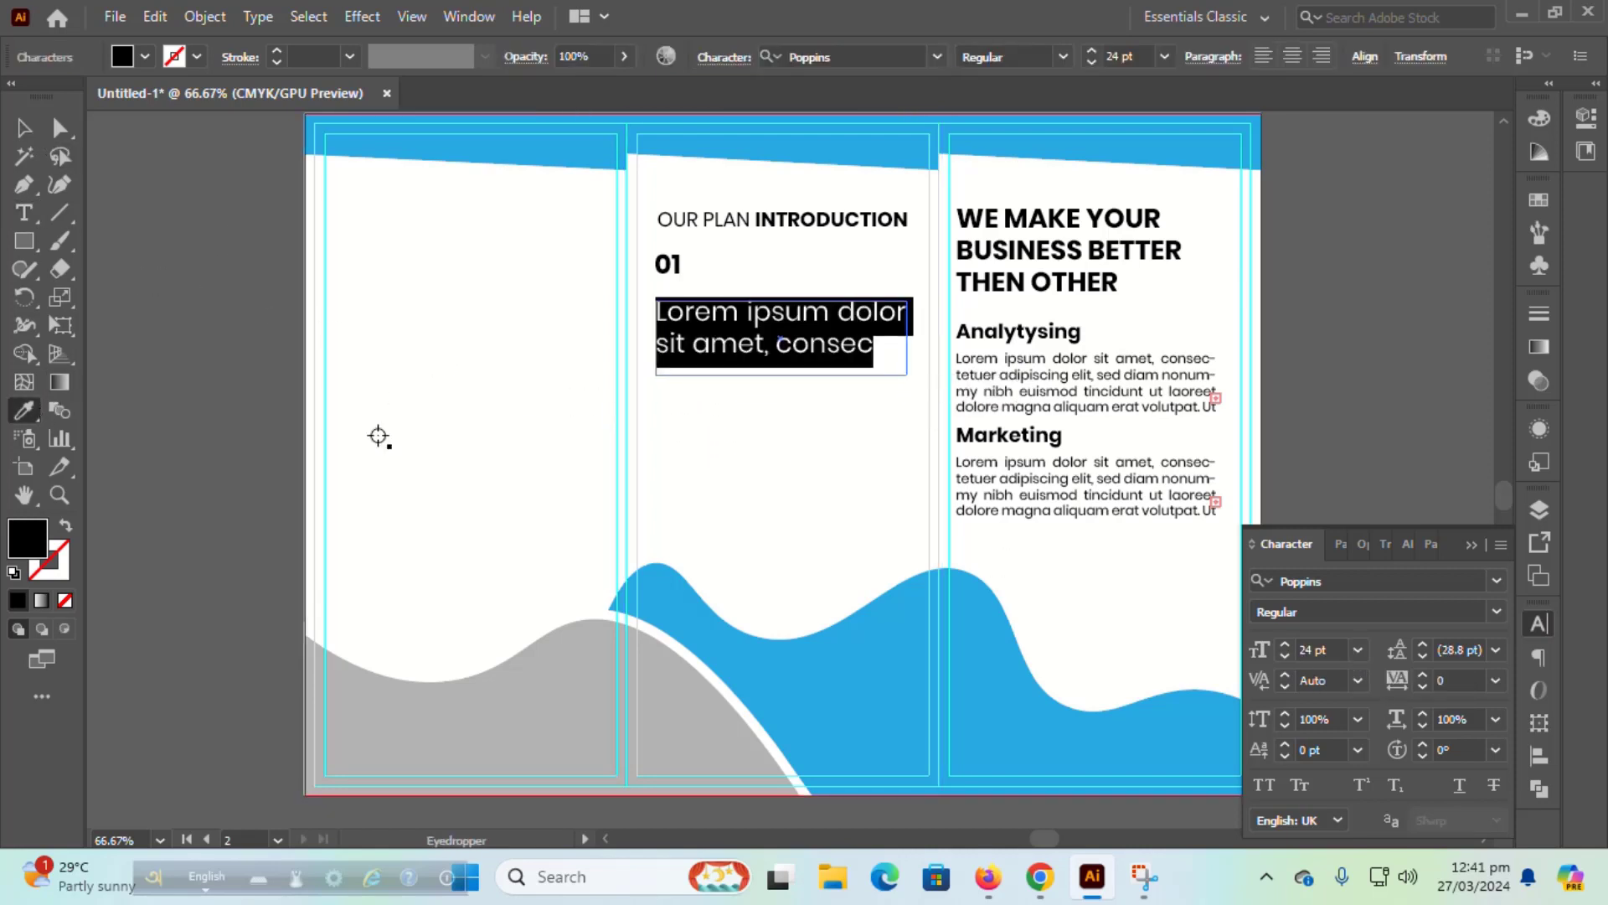
{"action": "left_click", "coordinate": [992, 382]}
{"action": "left_click", "coordinate": [24, 127]}
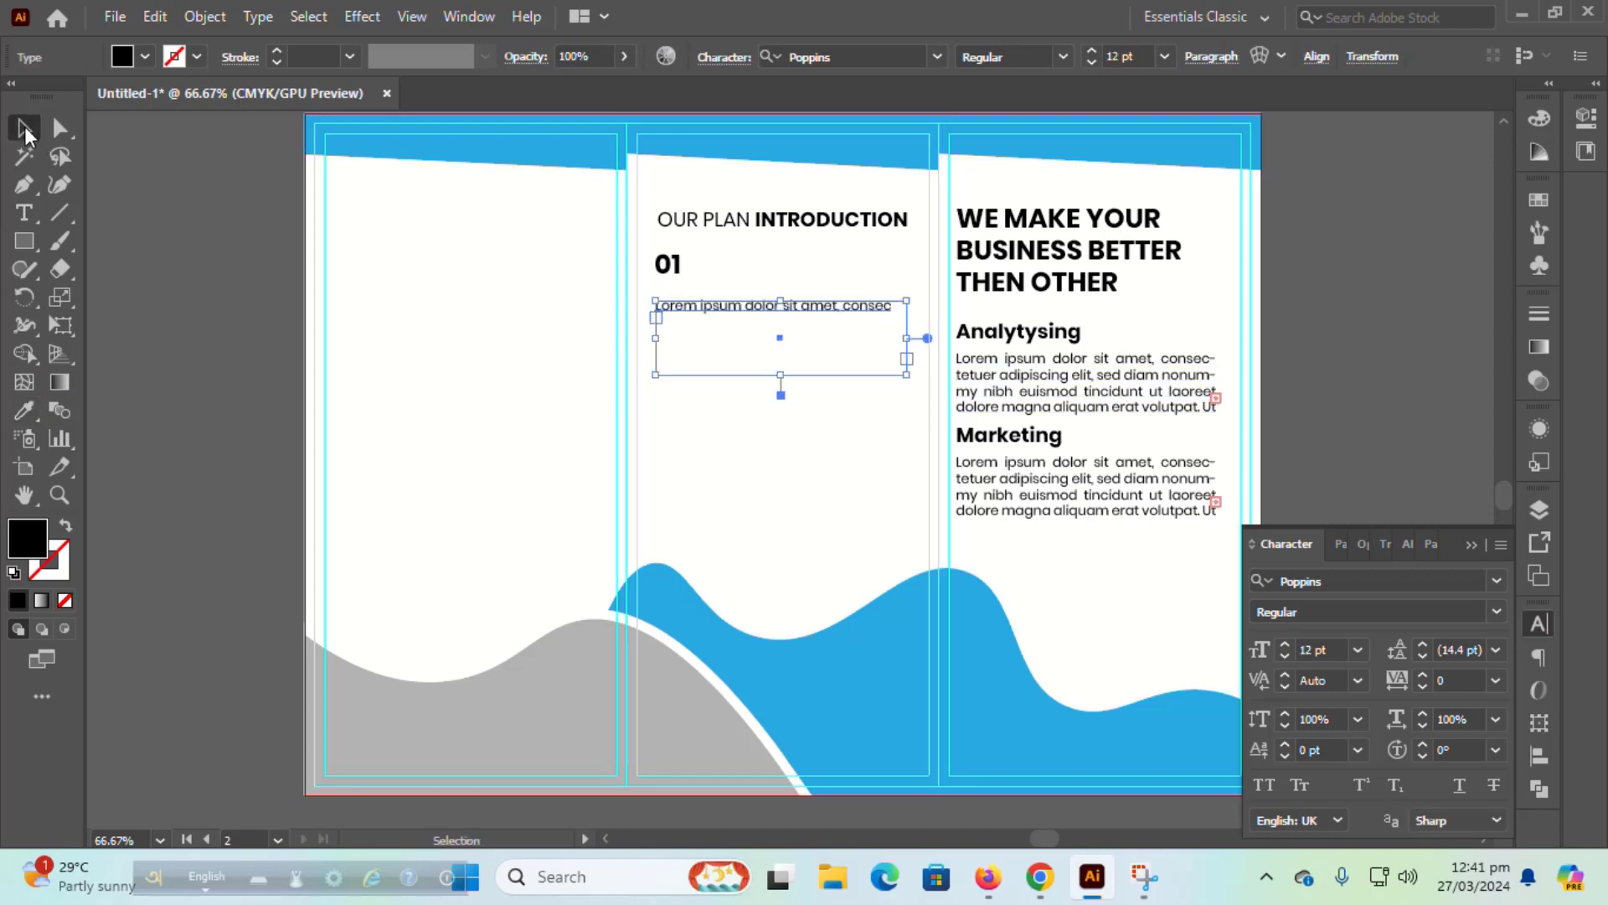
{"action": "left_click", "coordinate": [727, 265]}
{"action": "left_click", "coordinate": [733, 310]}
{"action": "key", "text": "Delete"}
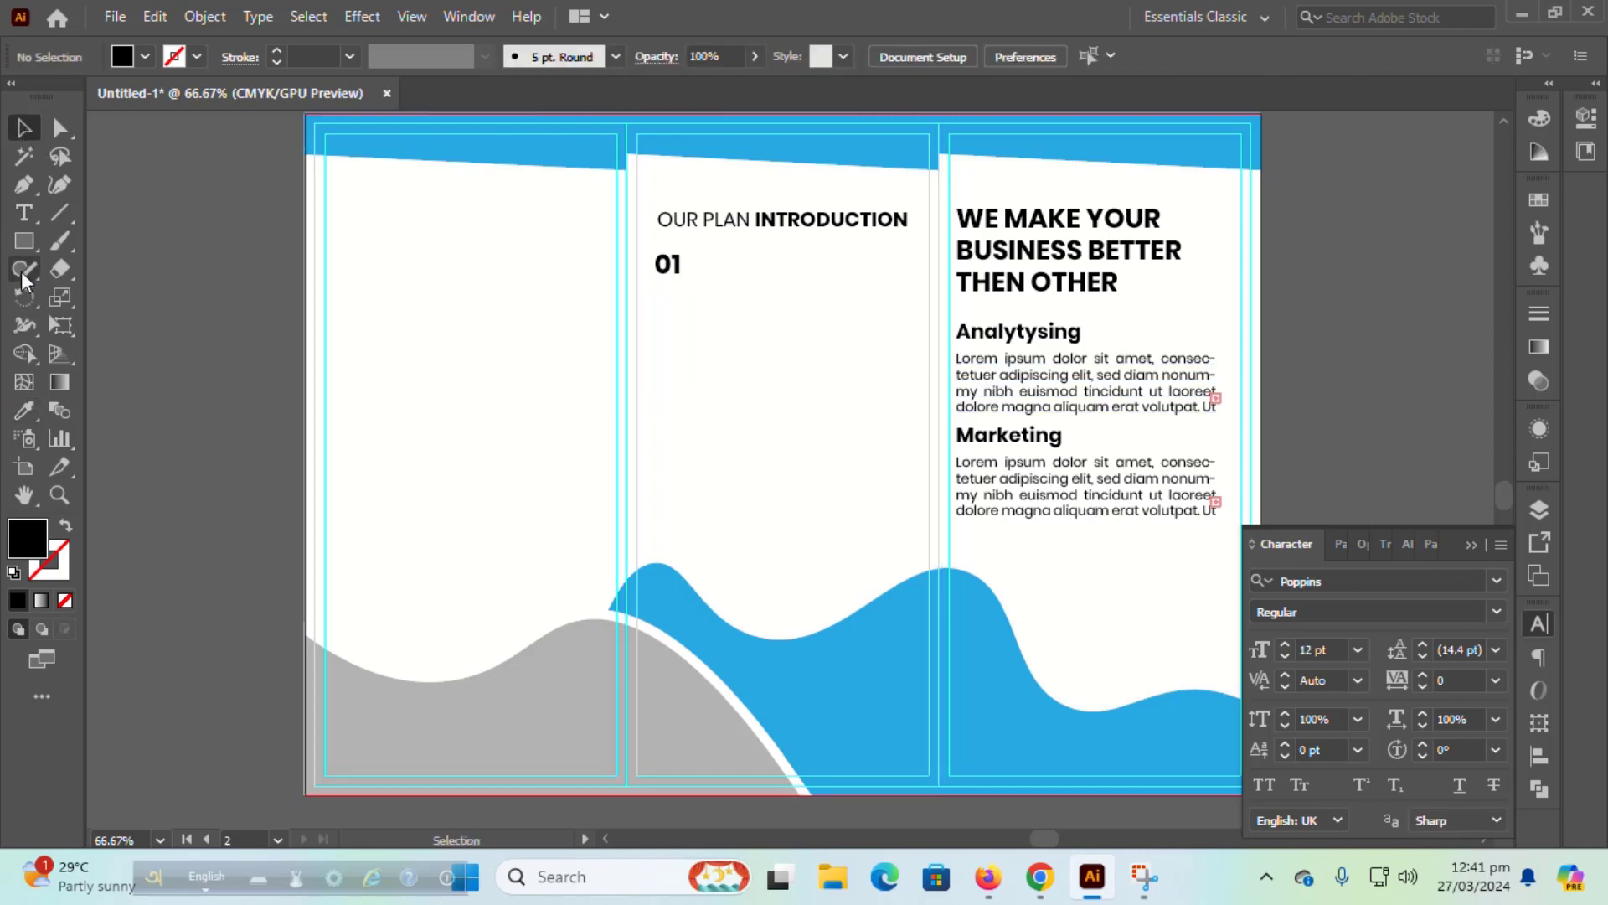
Step: Draw the 12 pt placeholder paragraph frame below 01 in the middle panel
{"action": "left_click", "coordinate": [24, 240]}
{"action": "left_click_drag", "start_coordinate": [333, 383], "coordinate": [544, 442]}
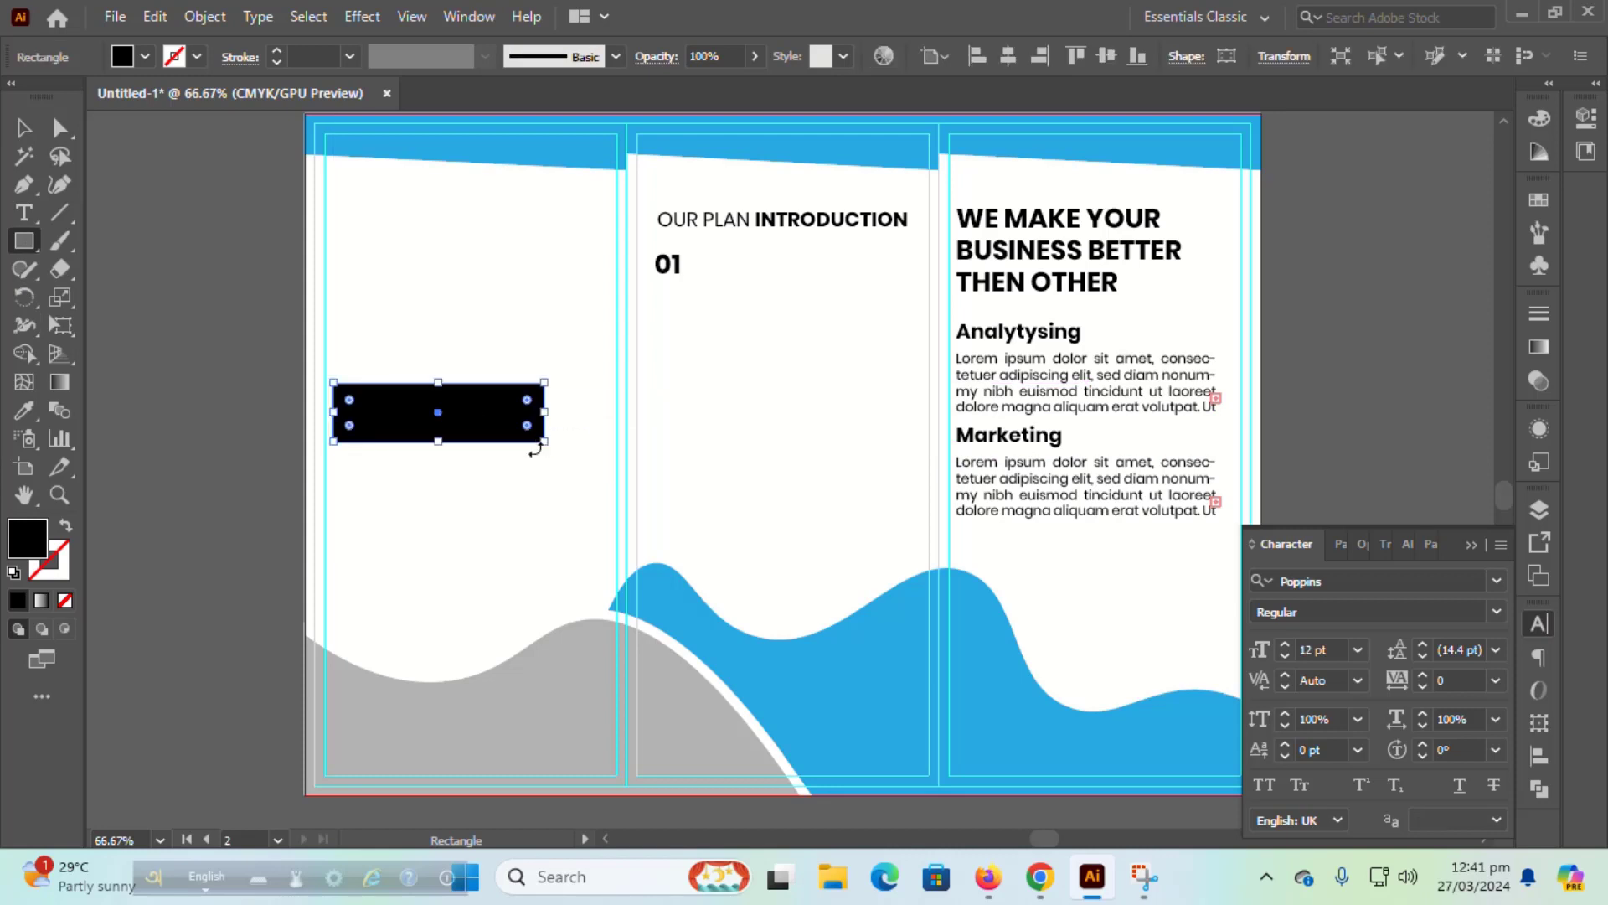
{"action": "key", "text": "Delete"}
{"action": "key", "text": "t"}
{"action": "left_click_drag", "start_coordinate": [338, 288], "coordinate": [532, 368]}
{"action": "key", "text": "Delete"}
{"action": "key", "text": "Escape"}
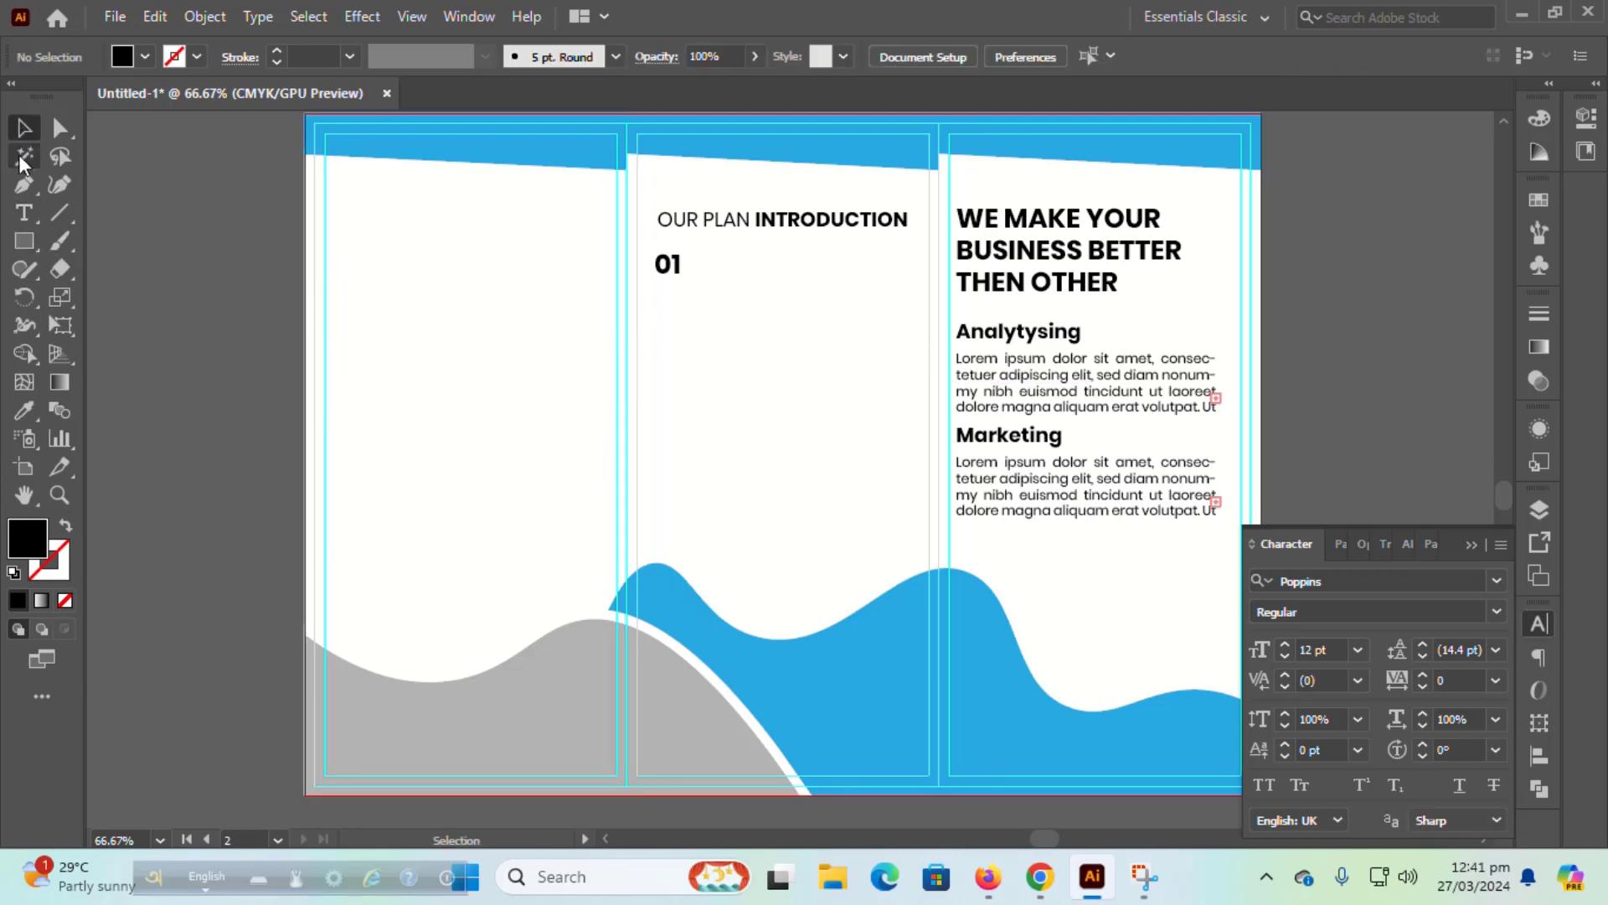
{"action": "left_click_drag", "start_coordinate": [657, 304], "coordinate": [924, 370]}
{"action": "key", "text": "Escape"}
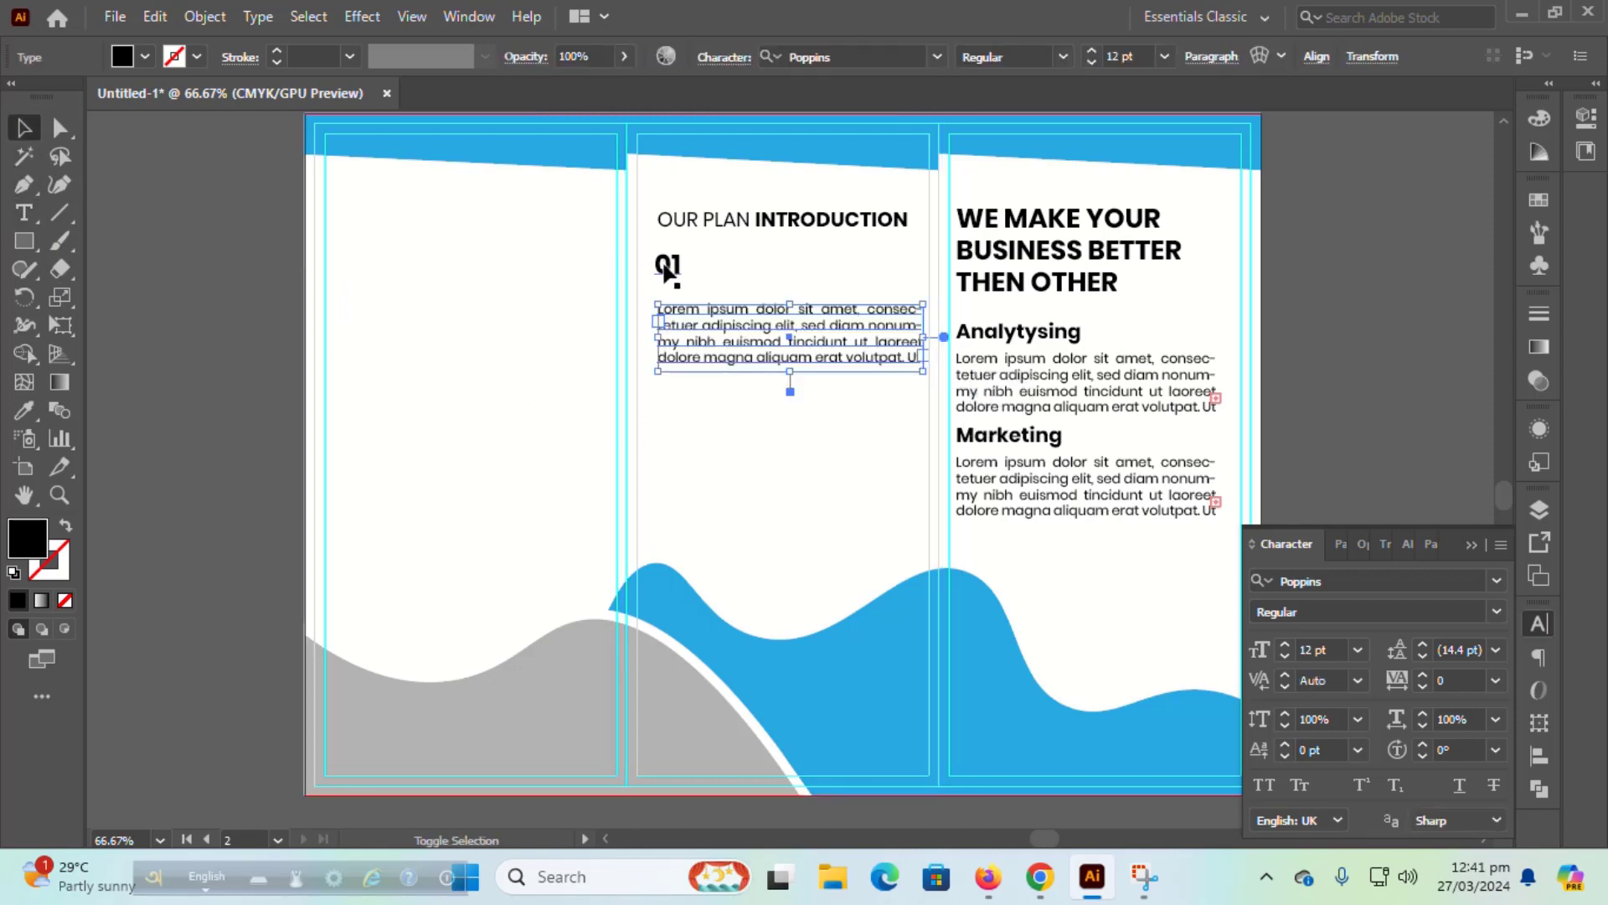
Step: Left-align the paragraph with 01 and nudge it snugly beneath the number
{"action": "left_click_drag", "start_coordinate": [652, 250], "coordinate": [760, 319]}
{"action": "left_click", "coordinate": [1540, 756]}
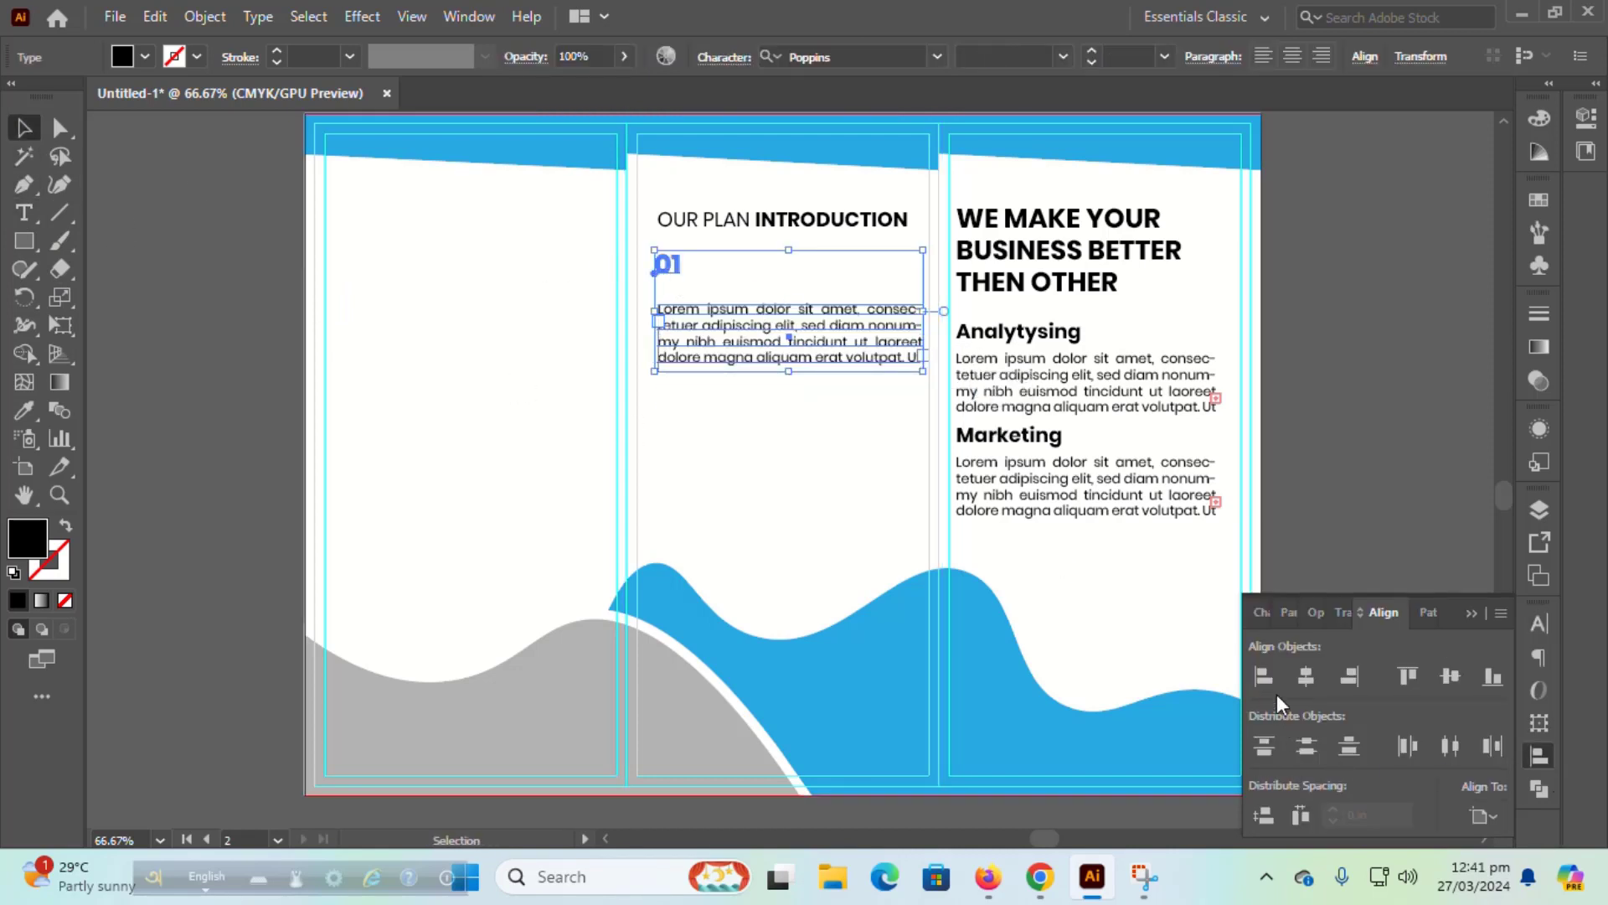
{"action": "left_click", "coordinate": [1264, 677]}
{"action": "left_click", "coordinate": [1320, 484]}
{"action": "left_click", "coordinate": [786, 335]}
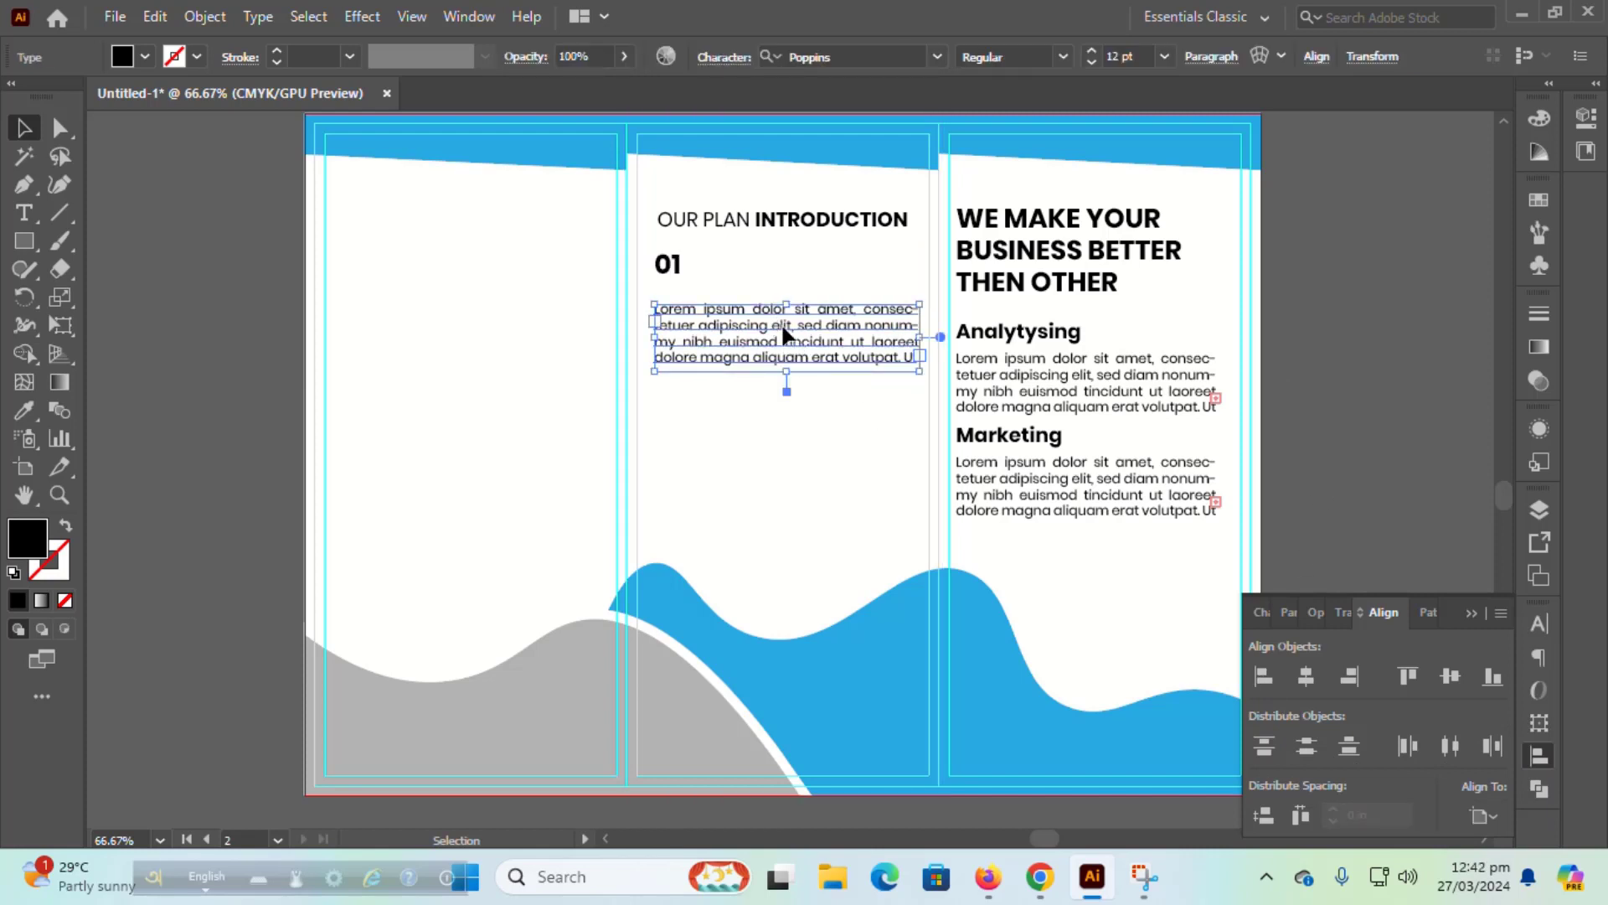
{"action": "key", "text": "shift+Up"}
{"action": "key", "text": "shift+Up"}
{"action": "key", "text": "shift+Up"}
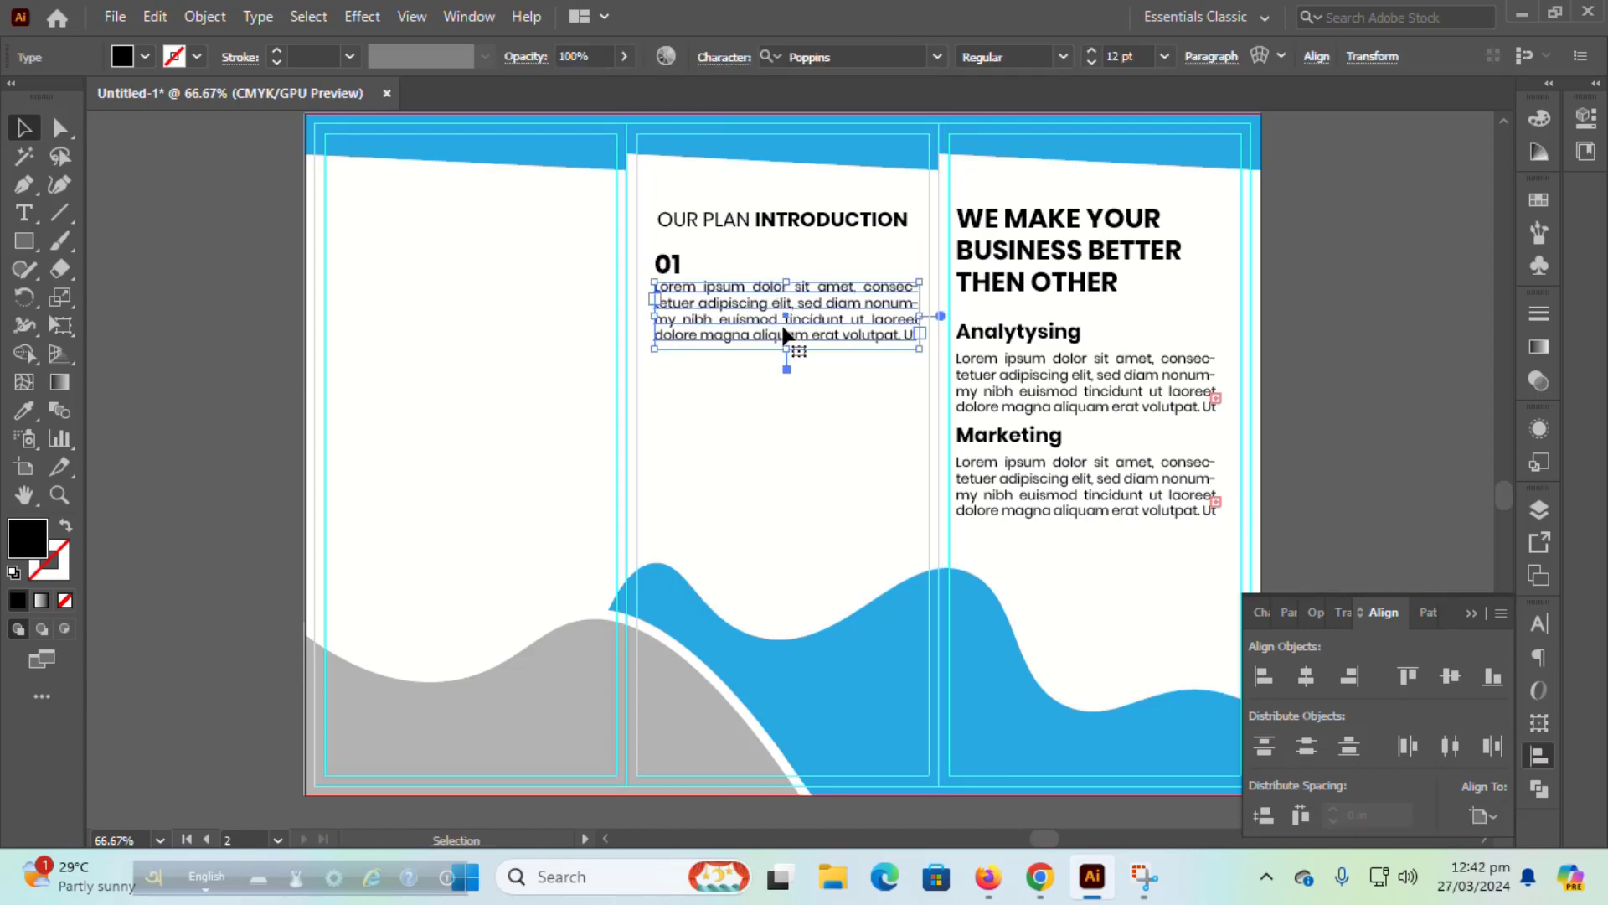
{"action": "key", "text": "Down"}
{"action": "key", "text": "Down"}
{"action": "key", "text": "Down"}
{"action": "key", "text": "Down"}
{"action": "key", "text": "Down"}
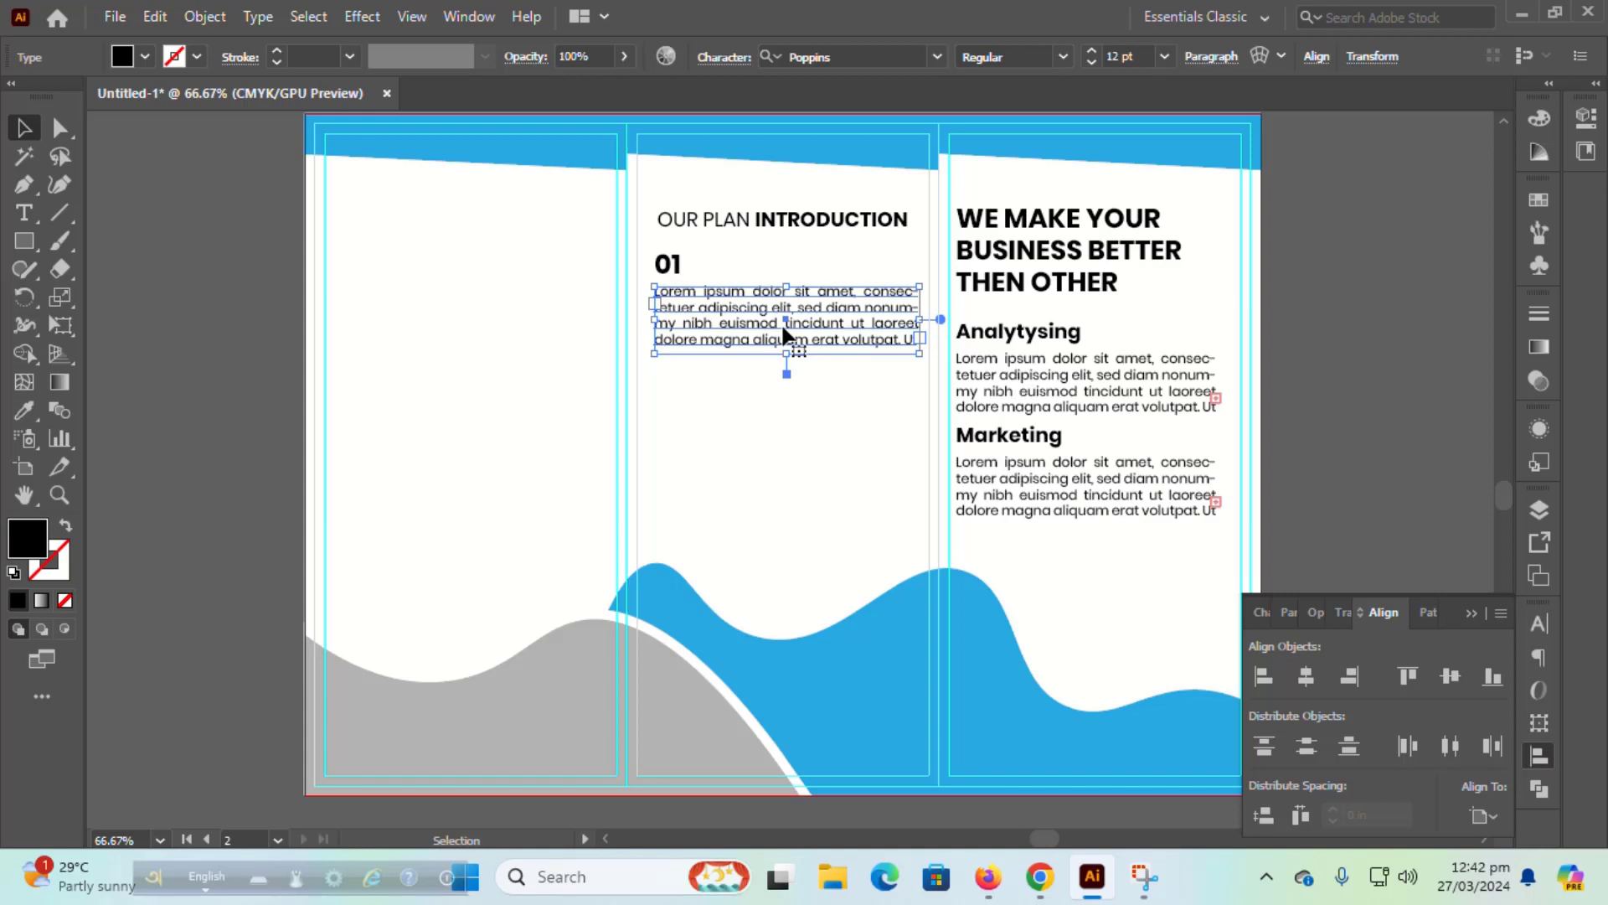
Step: Duplicate the 01 and paragraph pair twice down the middle panel
{"action": "left_click", "coordinate": [164, 305]}
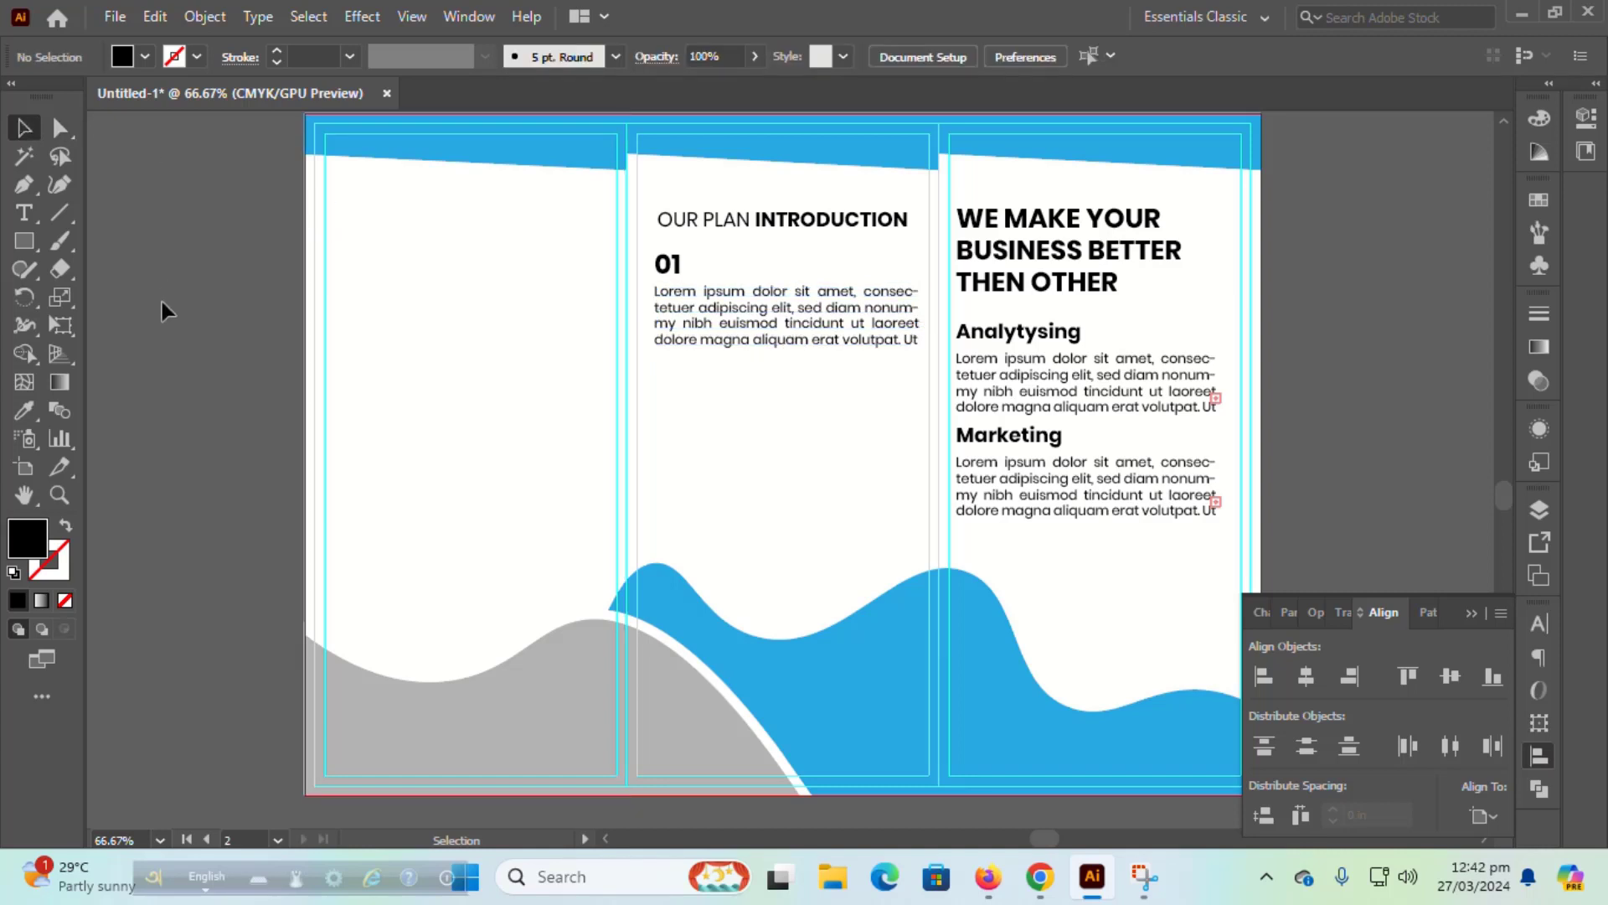
{"action": "left_click", "coordinate": [754, 318]}
{"action": "left_click", "coordinate": [689, 268], "text": "shift"}
{"action": "left_click_drag", "start_coordinate": [692, 269], "coordinate": [692, 384]}
{"action": "key", "text": "ctrl+d"}
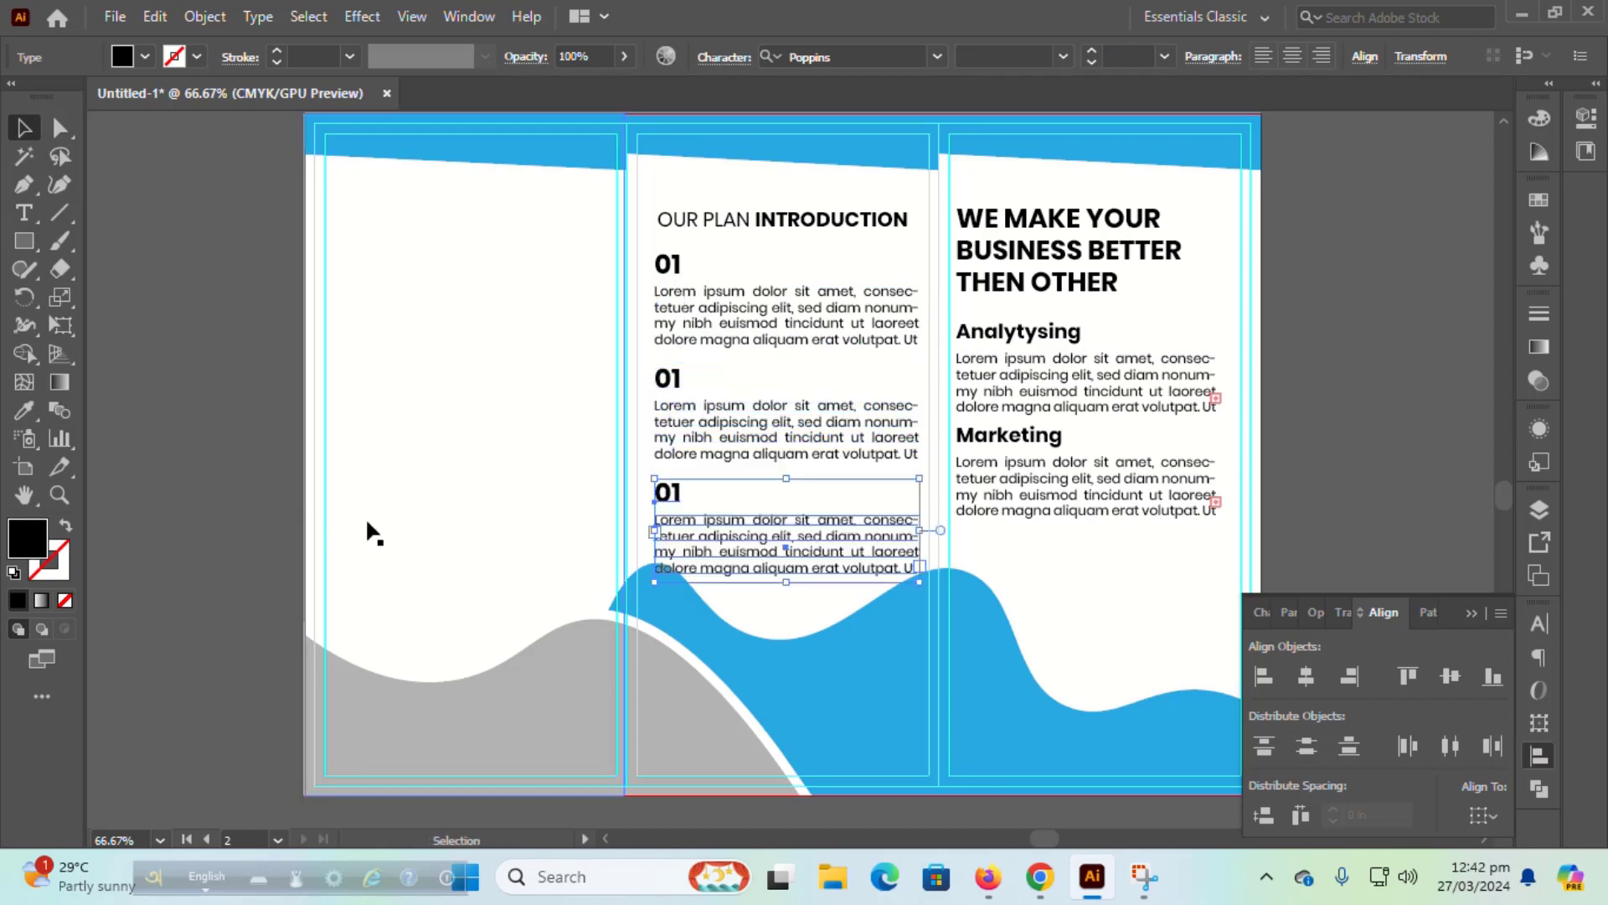
Step: Nudge the third section up and distribute the three sections' vertical centers evenly
{"action": "left_click", "coordinate": [185, 467]}
{"action": "left_click", "coordinate": [684, 519]}
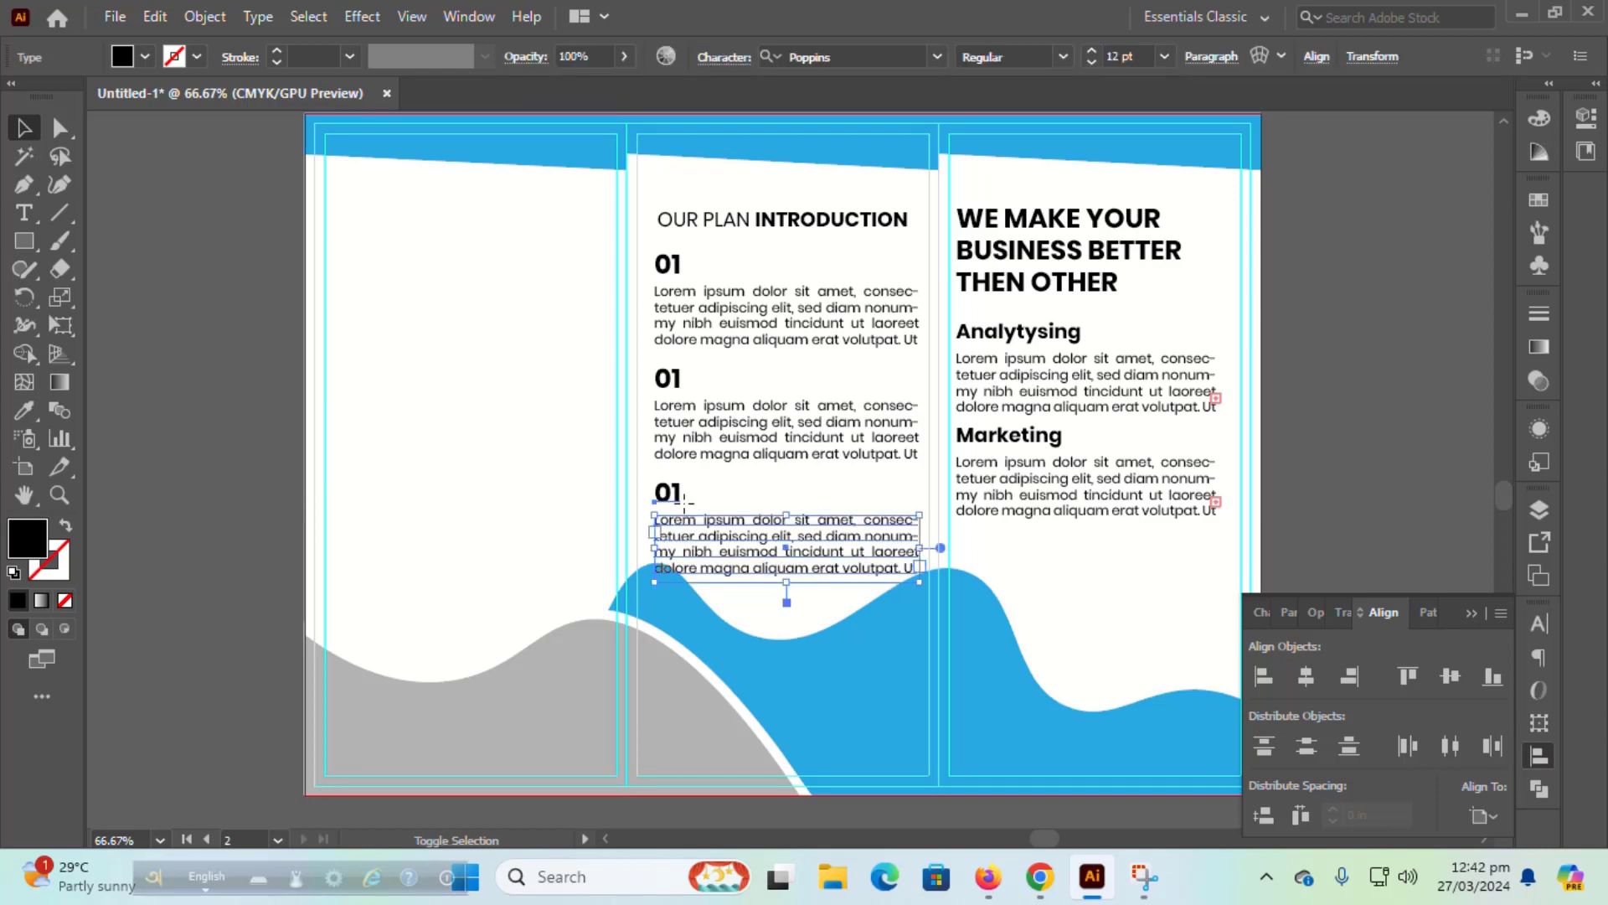
{"action": "left_click", "coordinate": [746, 407]}
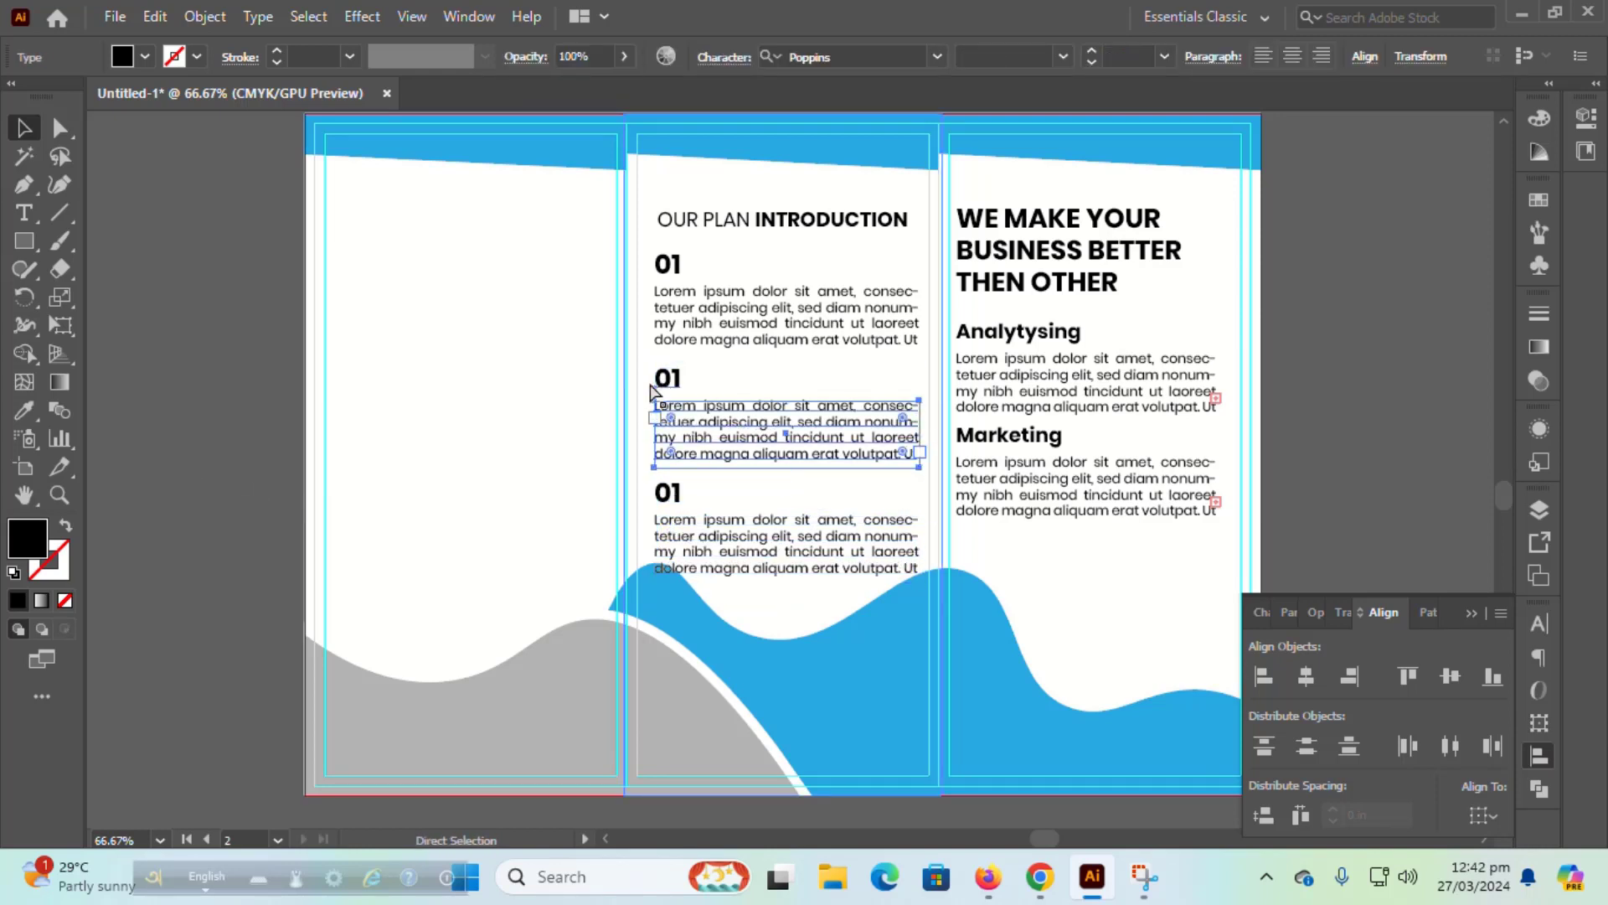
{"action": "left_click", "coordinate": [754, 322]}
{"action": "left_click", "coordinate": [469, 331]}
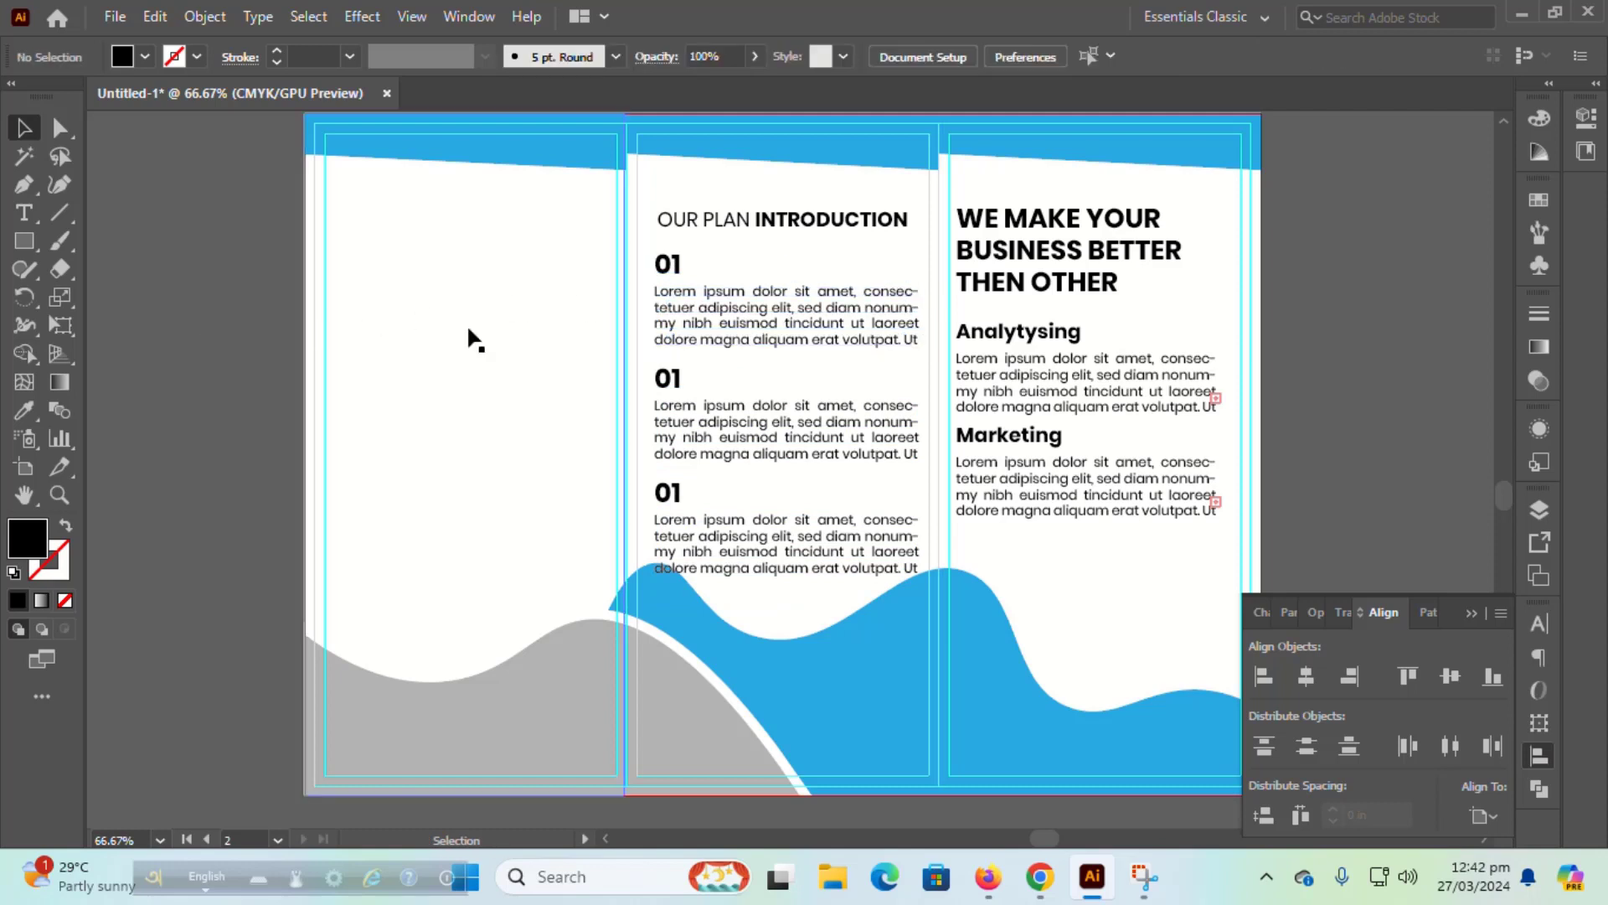
{"action": "left_click", "coordinate": [730, 305]}
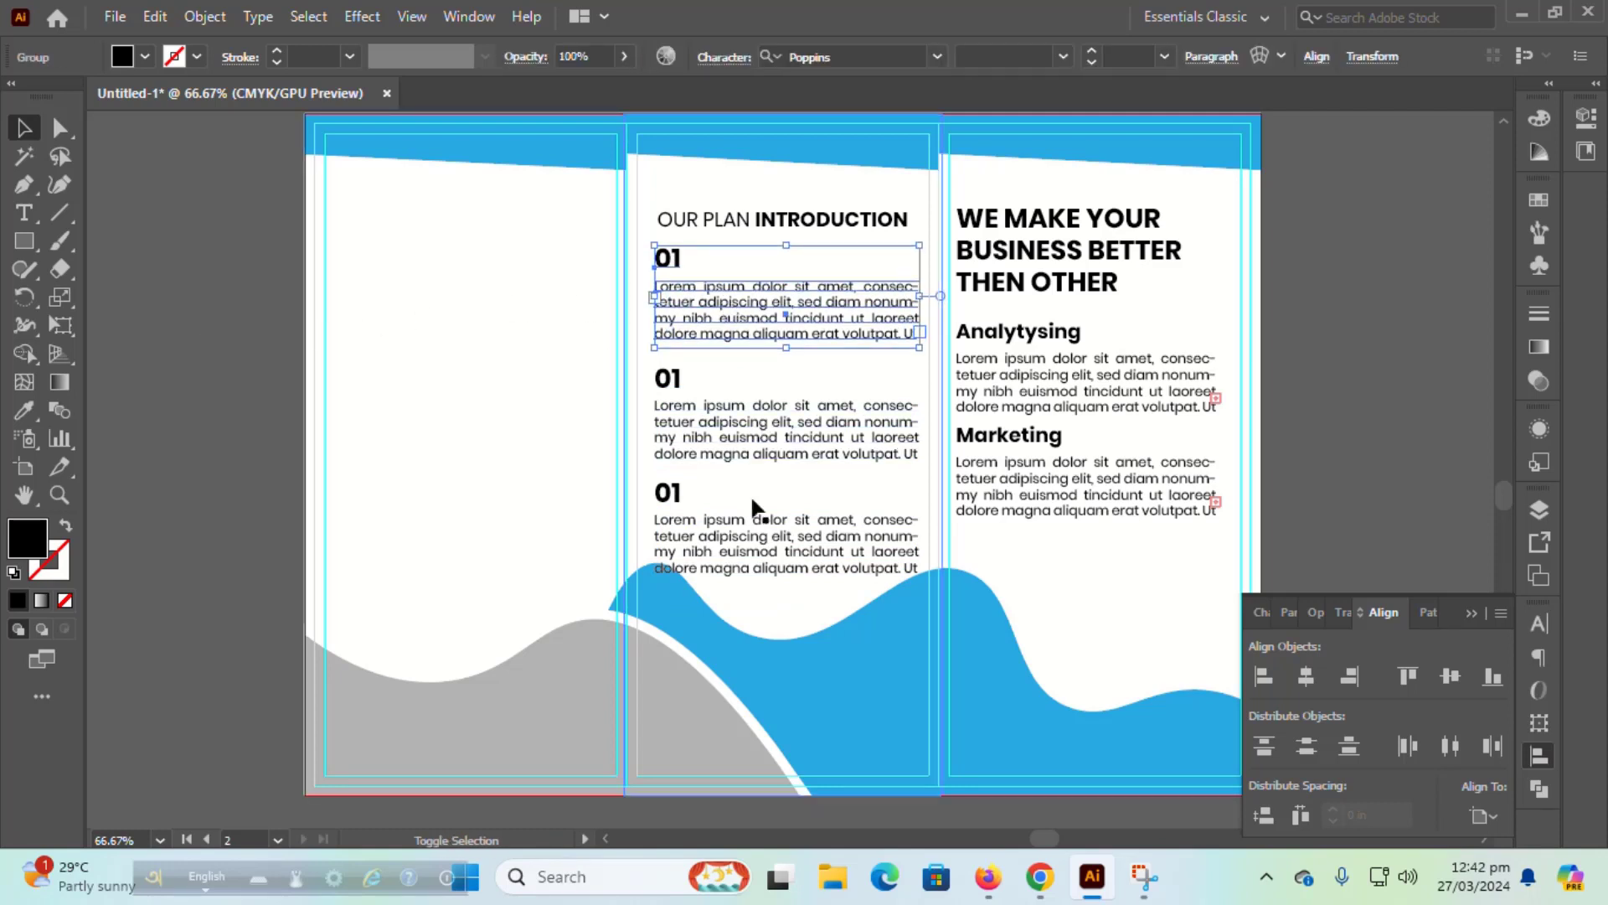
{"action": "left_click", "coordinate": [341, 475]}
{"action": "left_click", "coordinate": [782, 540]}
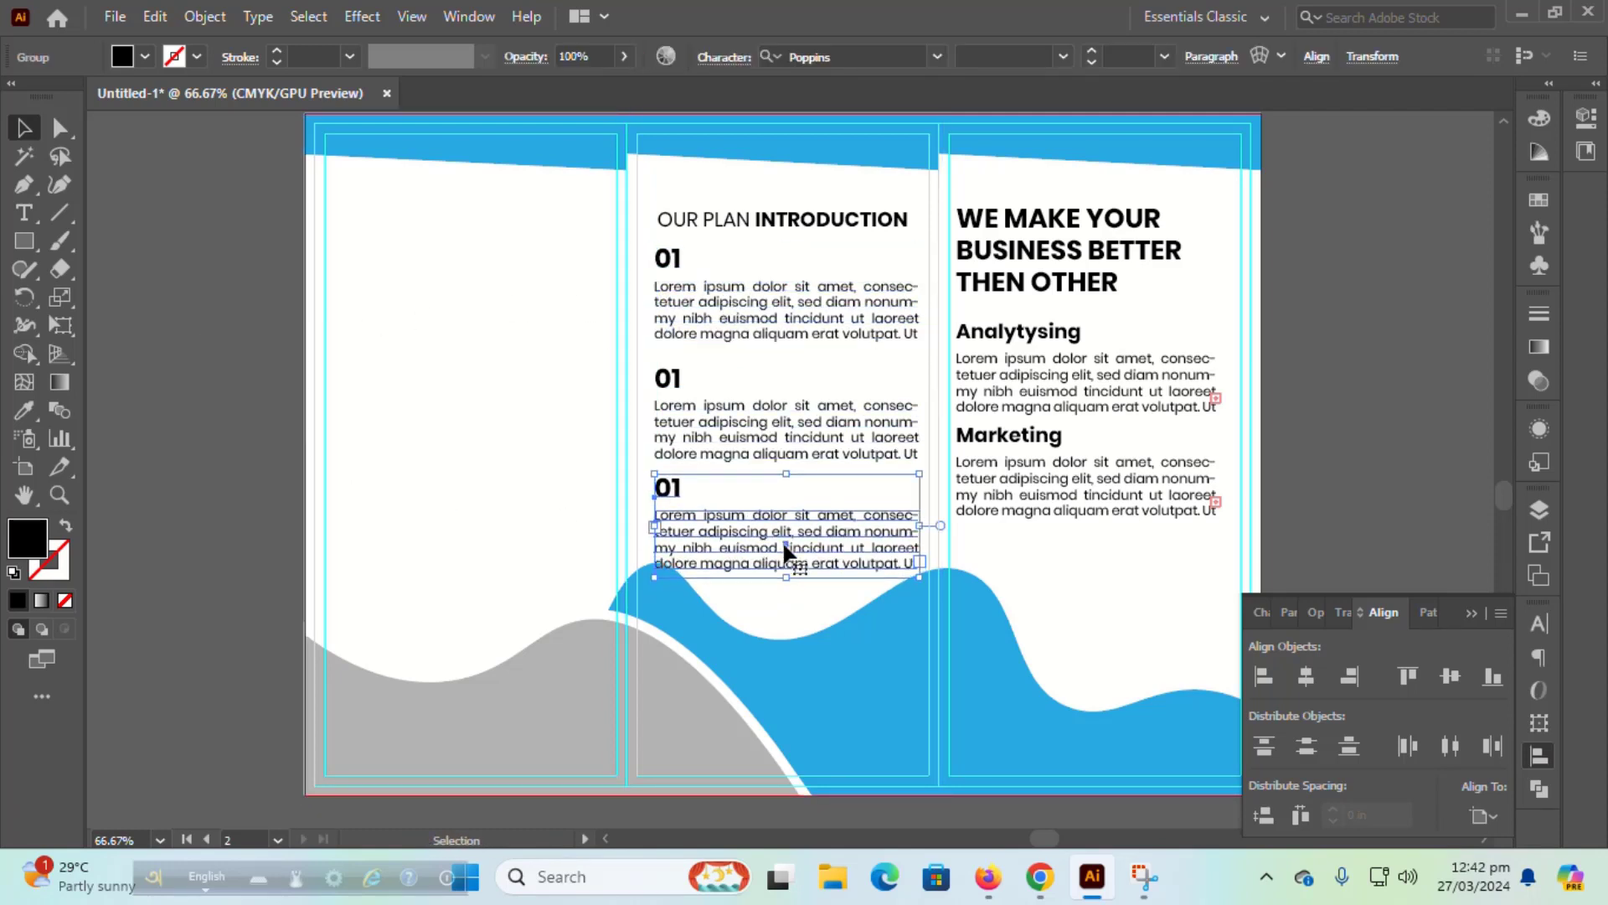
{"action": "key", "text": "Up"}
{"action": "key", "text": "Up"}
{"action": "key", "text": "Up"}
{"action": "key", "text": "Up"}
{"action": "key", "text": "Up"}
{"action": "key", "text": "Up"}
{"action": "key", "text": "Up"}
{"action": "key", "text": "Up"}
{"action": "key", "text": "Up"}
{"action": "key", "text": "Up"}
{"action": "key", "text": "Up"}
{"action": "key", "text": "Up"}
{"action": "key", "text": "Up"}
{"action": "key", "text": "Up"}
{"action": "key", "text": "Up"}
{"action": "key", "text": "Up"}
{"action": "key", "text": "Up"}
{"action": "key", "text": "Up"}
{"action": "key", "text": "Up"}
{"action": "key", "text": "Up"}
{"action": "left_click", "coordinate": [787, 434], "text": "shift"}
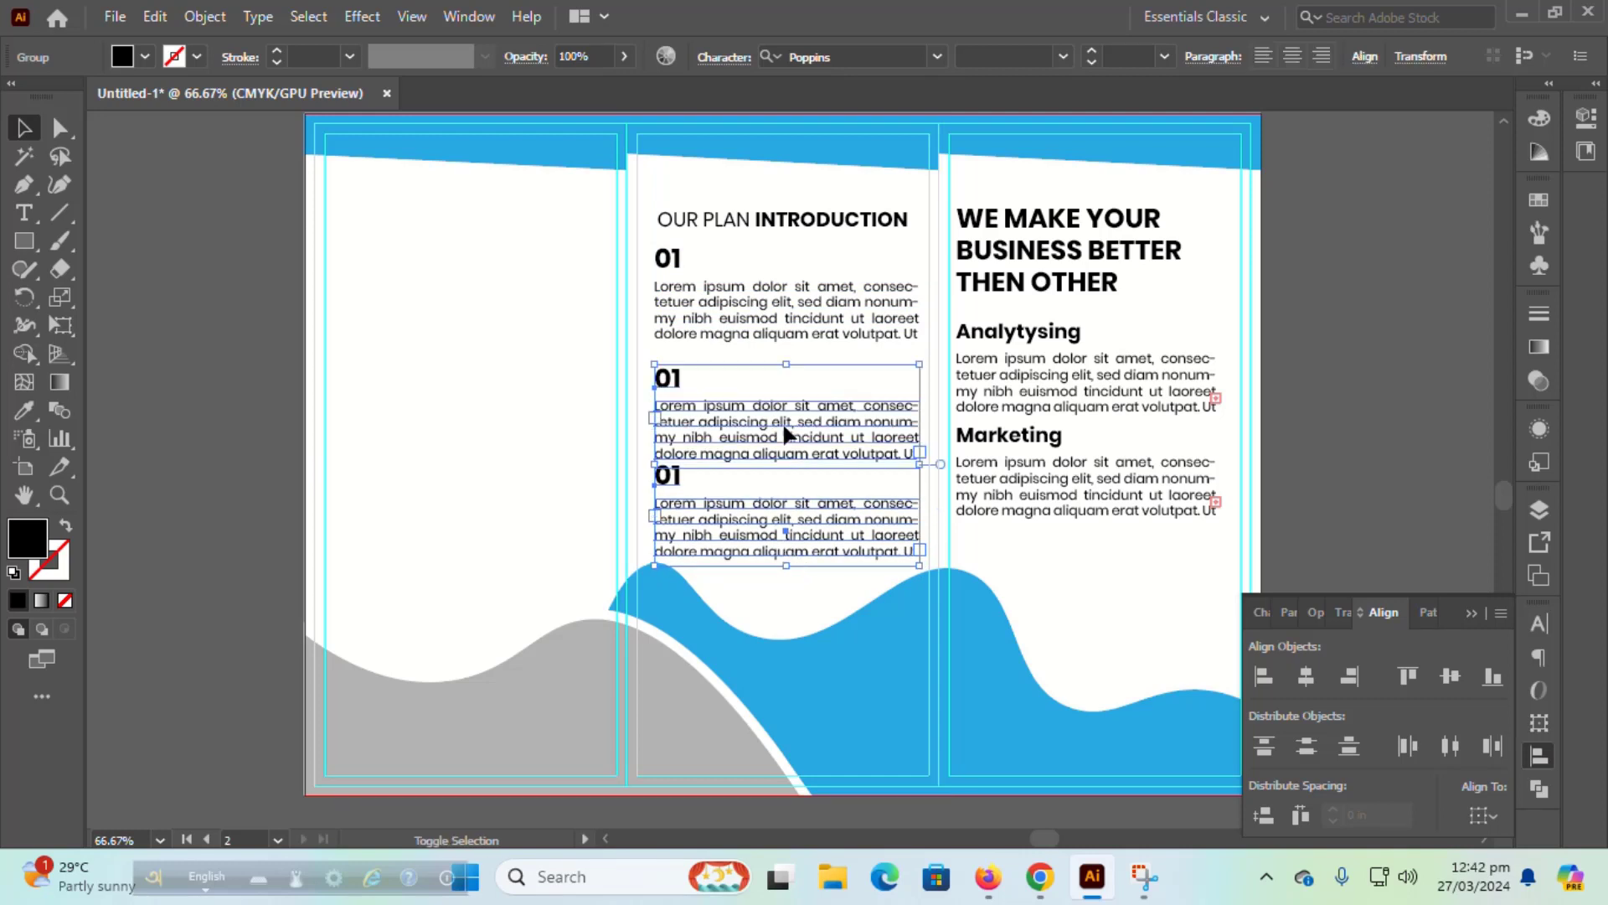
{"action": "left_click", "coordinate": [788, 318], "text": "shift"}
{"action": "left_click", "coordinate": [1307, 745]}
{"action": "left_click", "coordinate": [227, 424]}
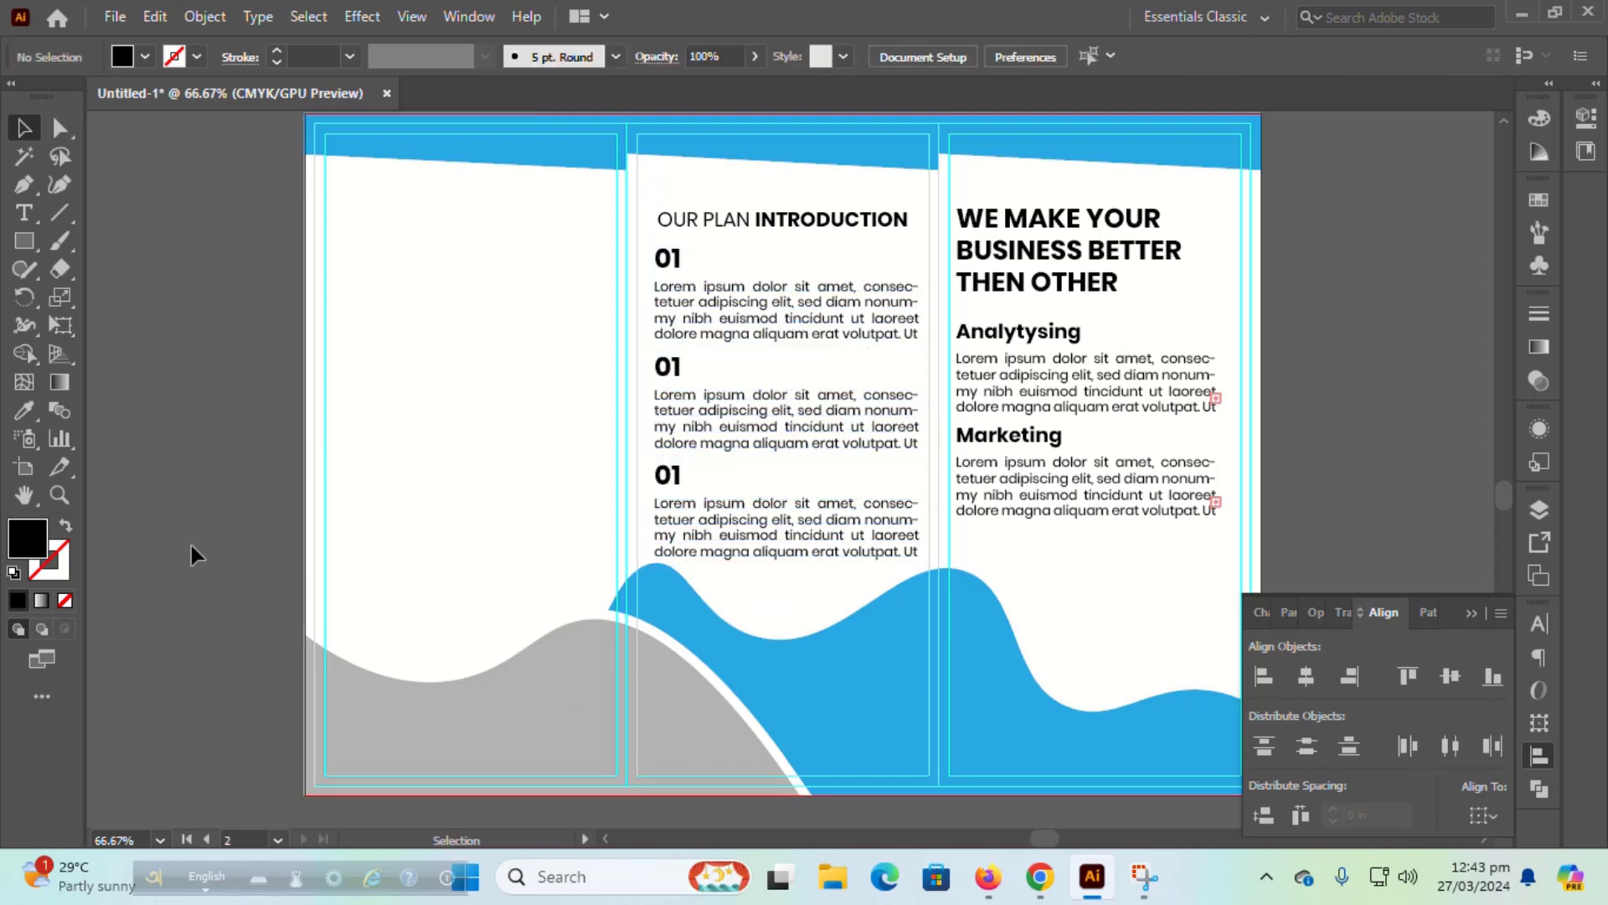
Step: Change the second and third headings from 01 to 02 and 03
{"action": "key", "text": "t"}
{"action": "left_click", "coordinate": [675, 366]}
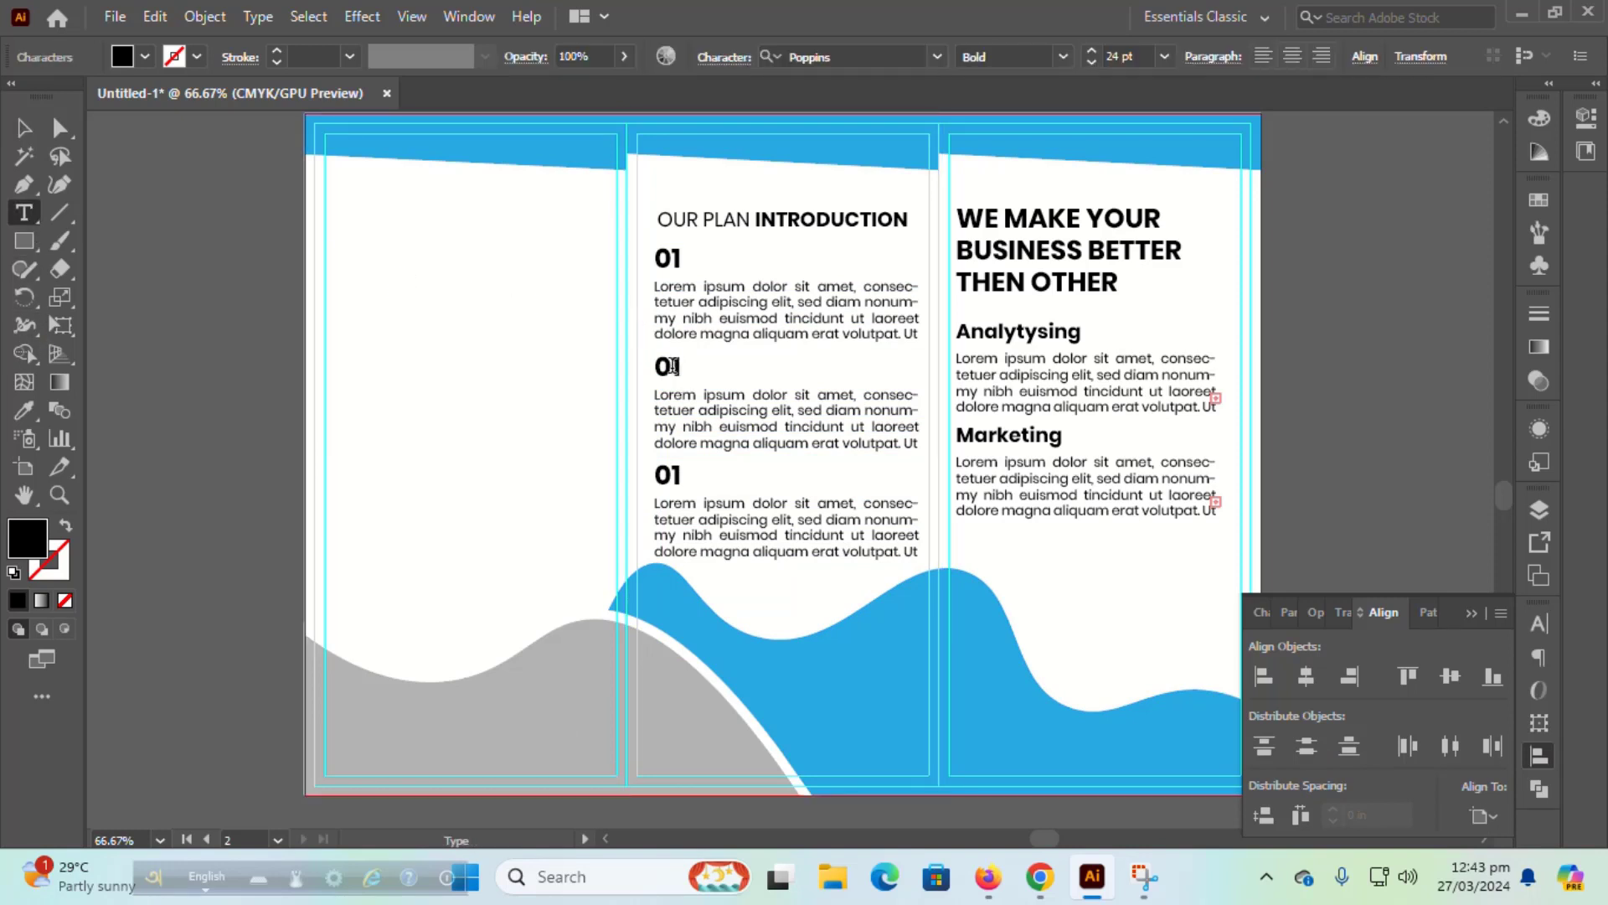
{"action": "left_click_drag", "start_coordinate": [674, 366], "coordinate": [684, 366]}
{"action": "type", "text": "2"}
{"action": "left_click_drag", "start_coordinate": [675, 474], "coordinate": [685, 474]}
{"action": "type", "text": "3"}
Step: Move the 03 section up slightly and check all three sections together
{"action": "left_click", "coordinate": [24, 128]}
{"action": "left_click", "coordinate": [139, 293]}
{"action": "left_click_drag", "start_coordinate": [779, 515], "coordinate": [779, 509]}
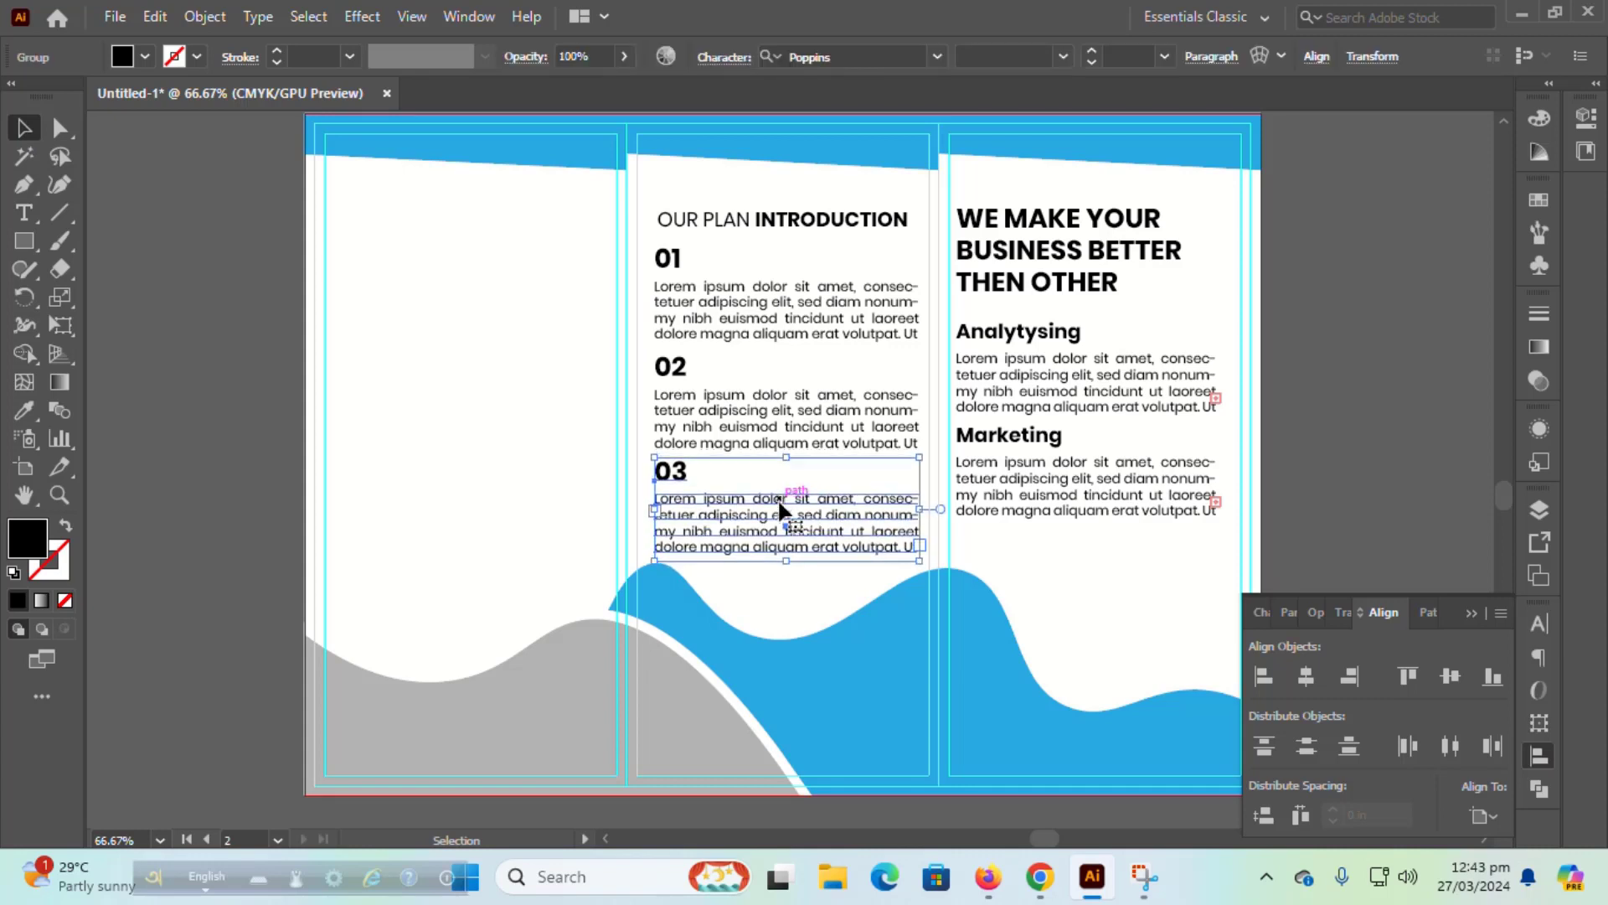
{"action": "left_click", "coordinate": [779, 411], "text": "shift"}
{"action": "left_click", "coordinate": [779, 310], "text": "shift"}
{"action": "left_click", "coordinate": [225, 497]}
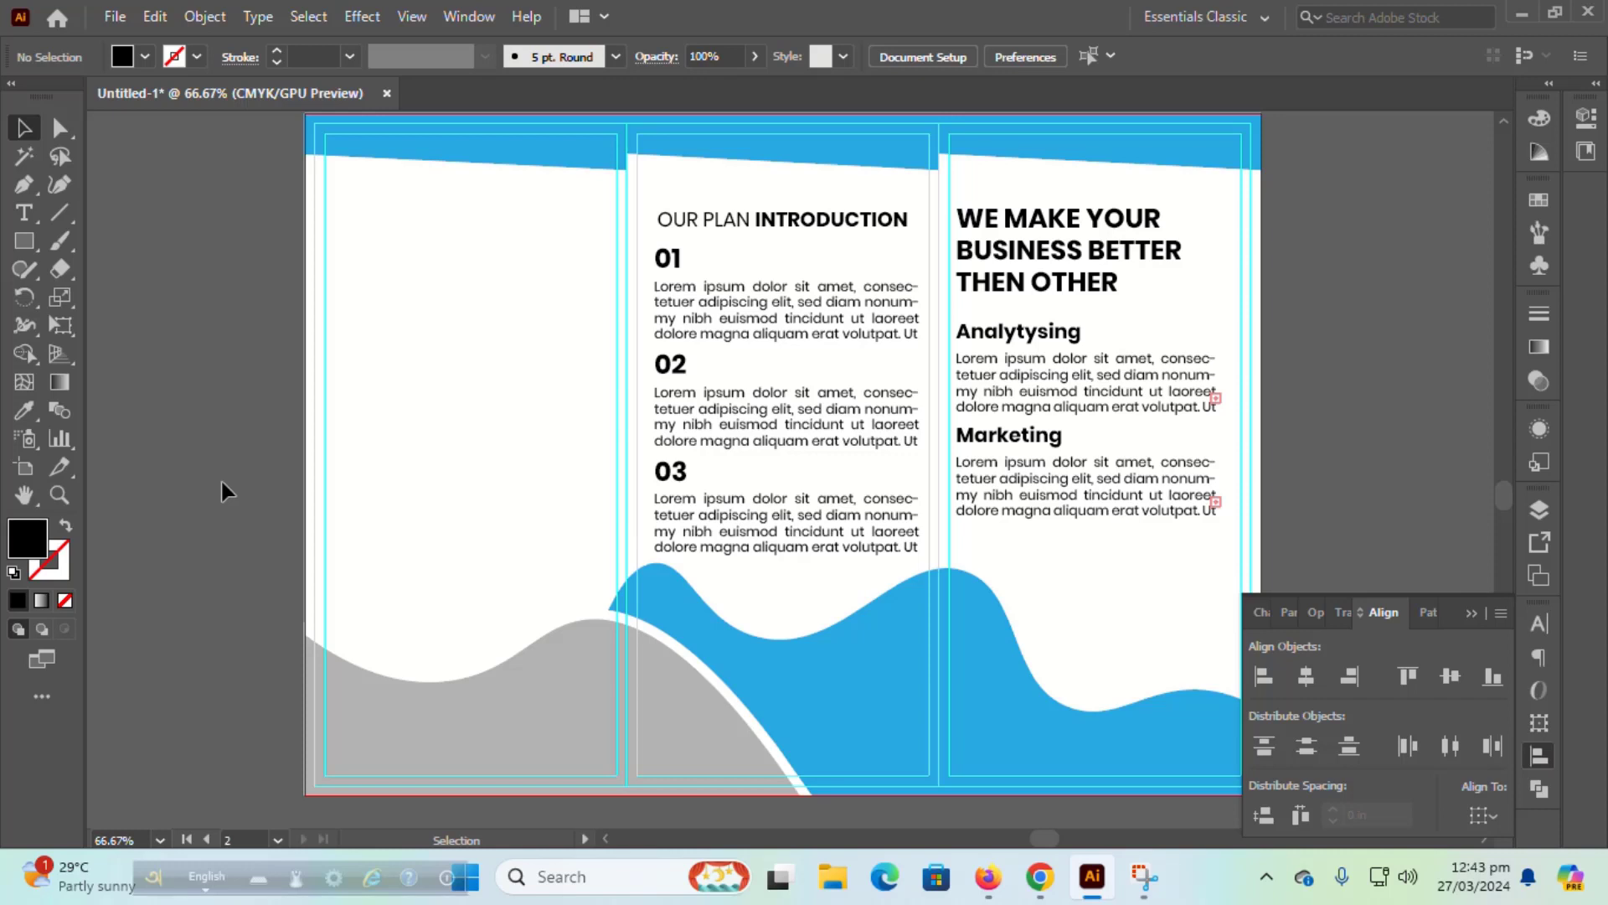
Step: Copy the heading into the left panel and change it to WE MAKE YOUR PERFECT PLAN
{"action": "left_click", "coordinate": [1027, 280]}
{"action": "left_click_drag", "start_coordinate": [999, 279], "coordinate": [538, 293]}
{"action": "left_click", "coordinate": [150, 294]}
{"action": "key", "text": "t"}
{"action": "left_click", "coordinate": [350, 252]}
{"action": "type", "text": "P"}
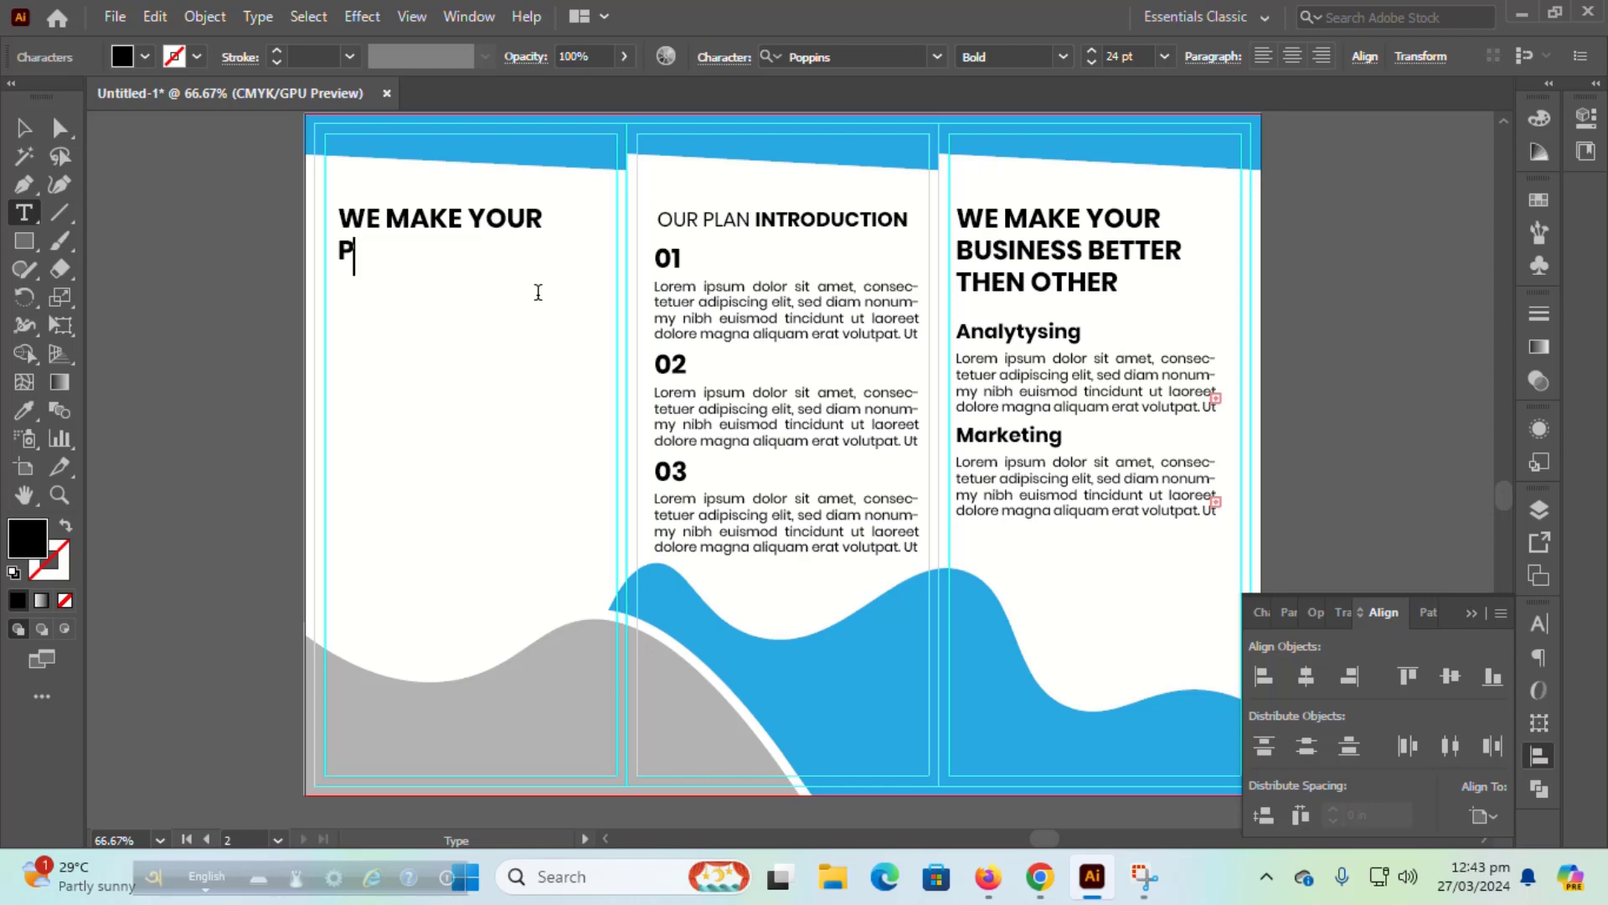
{"action": "type", "text": "ERFECT PLAN"}
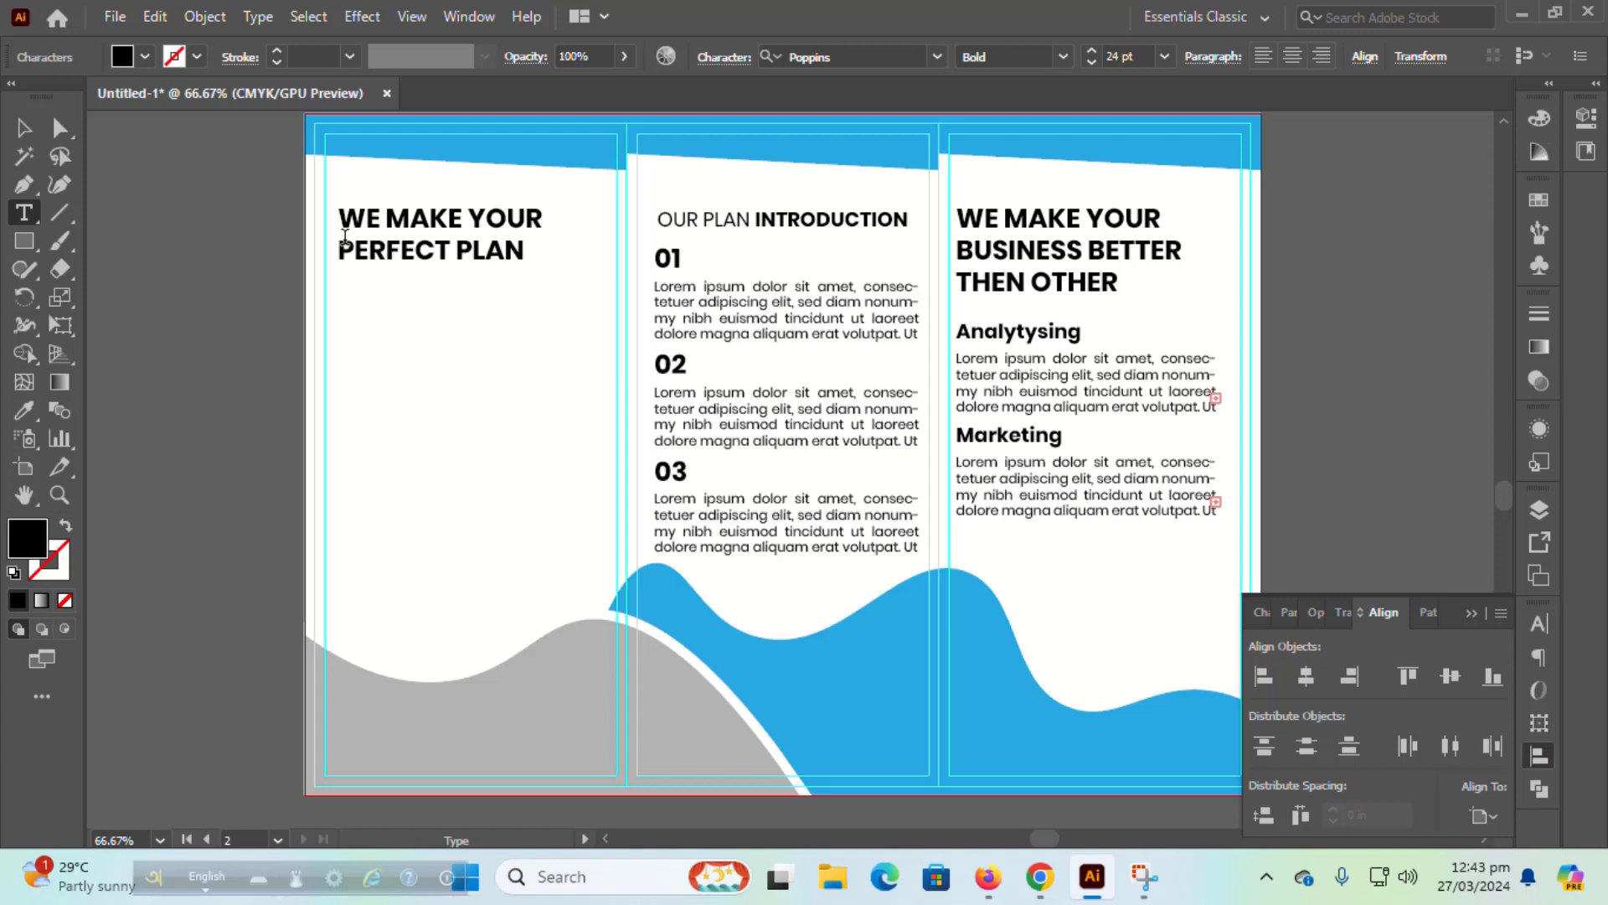
{"action": "key", "text": "Escape"}
{"action": "left_click", "coordinate": [150, 289]}
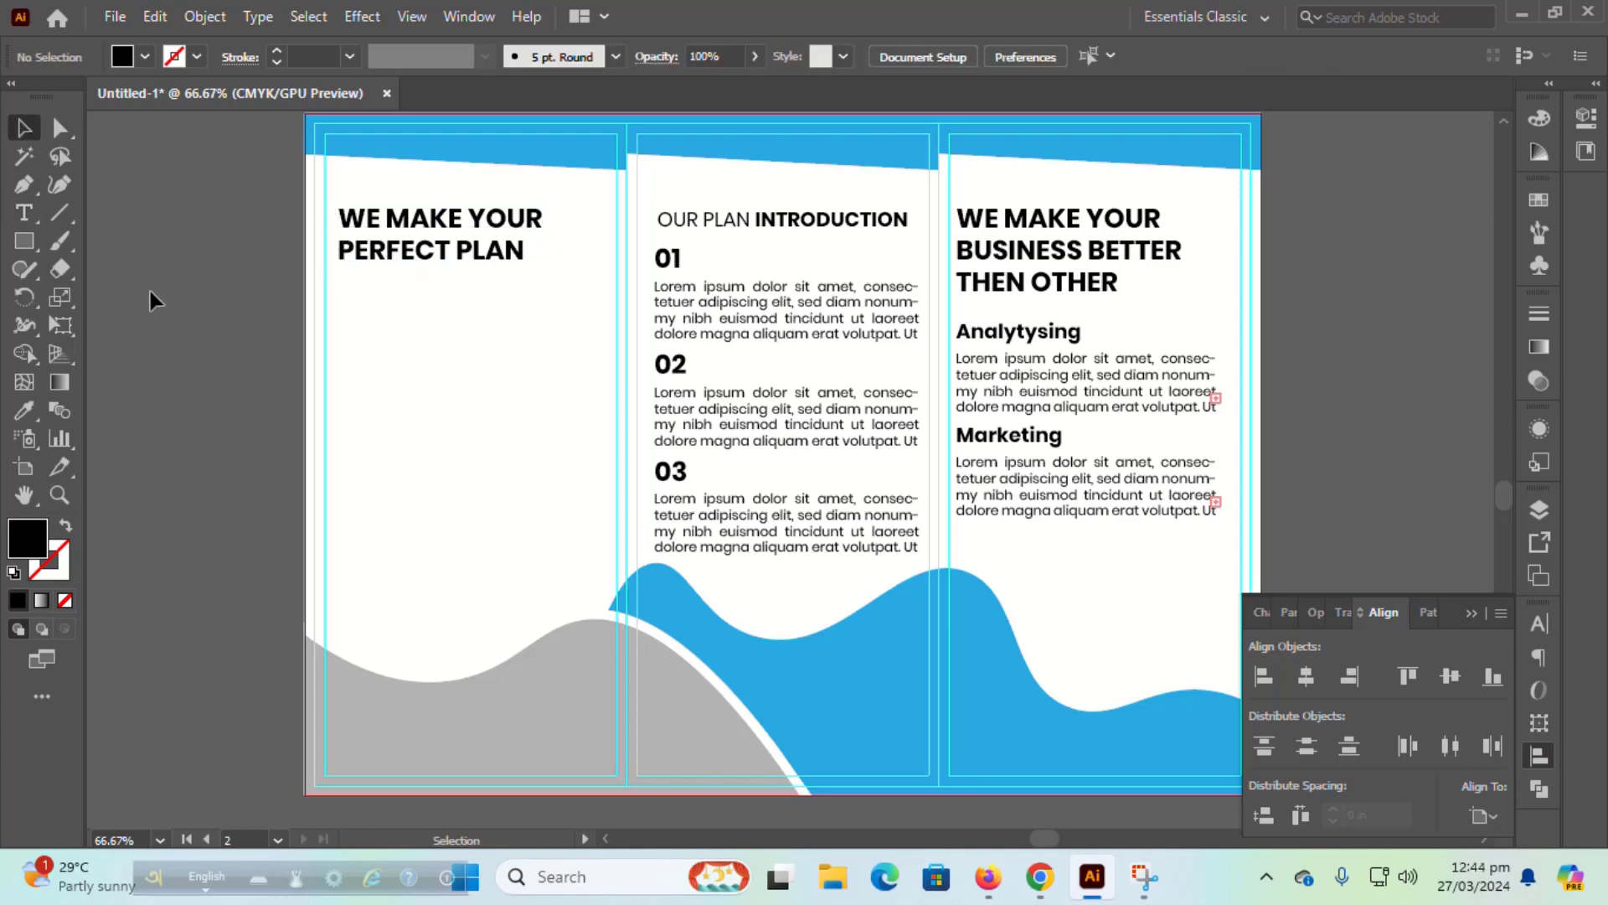
Step: Draw a Lorem ipsum body text frame below the heading, left-aligned with it
{"action": "left_click", "coordinate": [25, 216]}
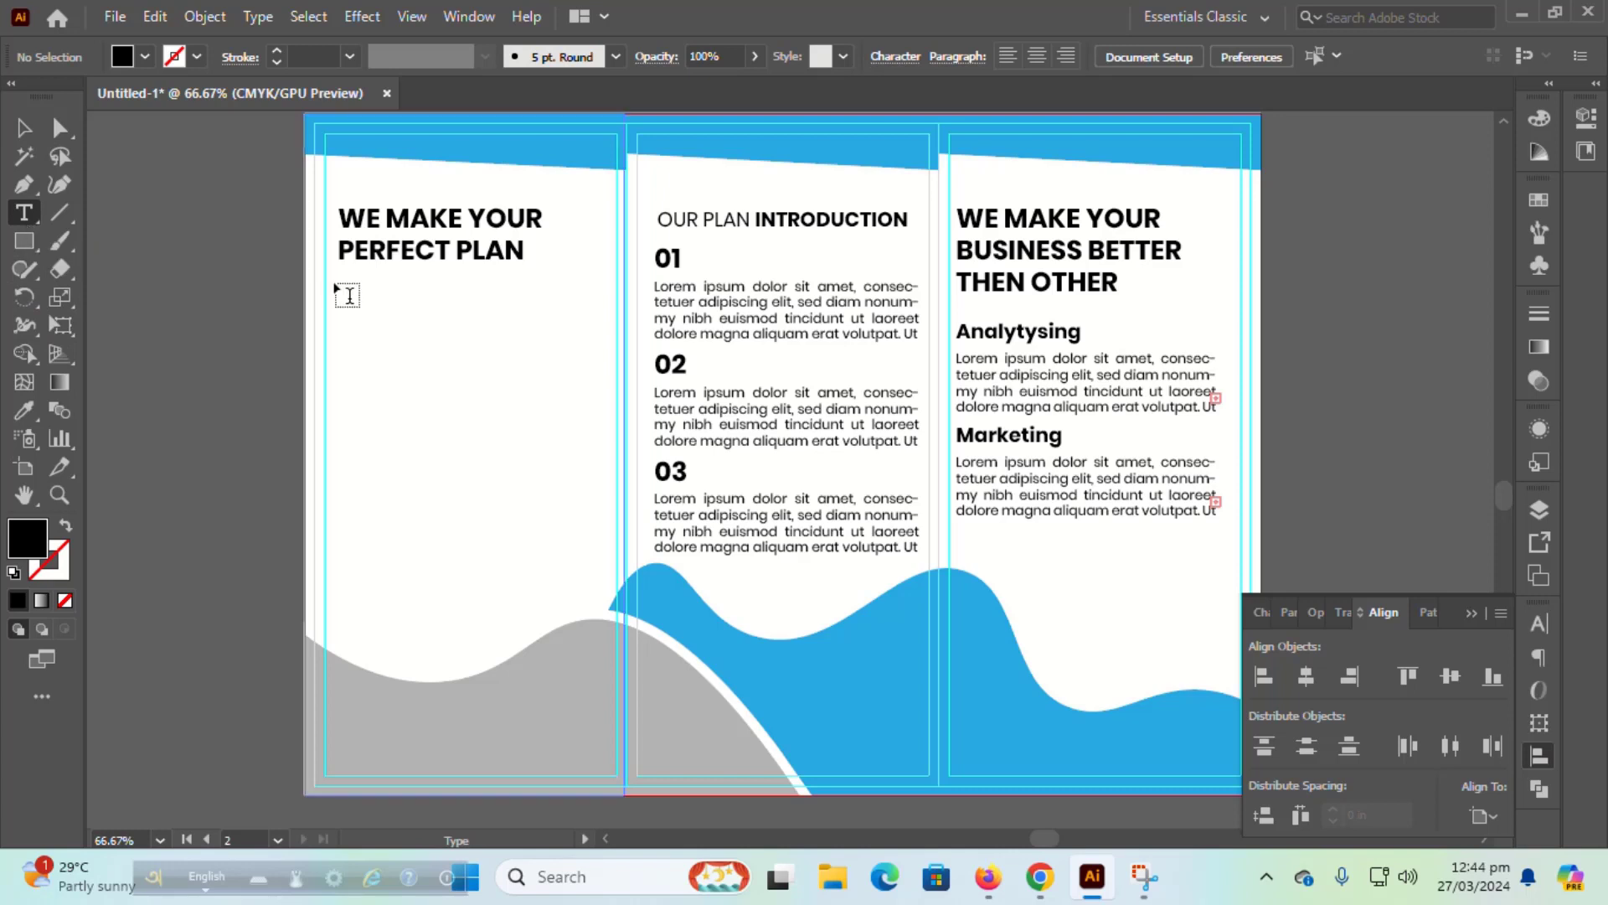
{"action": "left_click_drag", "start_coordinate": [335, 286], "coordinate": [555, 347]}
{"action": "key", "text": "ctrl+z"}
{"action": "mouse_move", "coordinate": [337, 288]}
{"action": "left_mouse_down"}
{"action": "mouse_move", "coordinate": [614, 343]}
{"action": "mouse_move", "coordinate": [611, 376]}
{"action": "left_mouse_up"}
{"action": "key", "text": "Escape"}
{"action": "left_click", "coordinate": [435, 234], "text": "shift"}
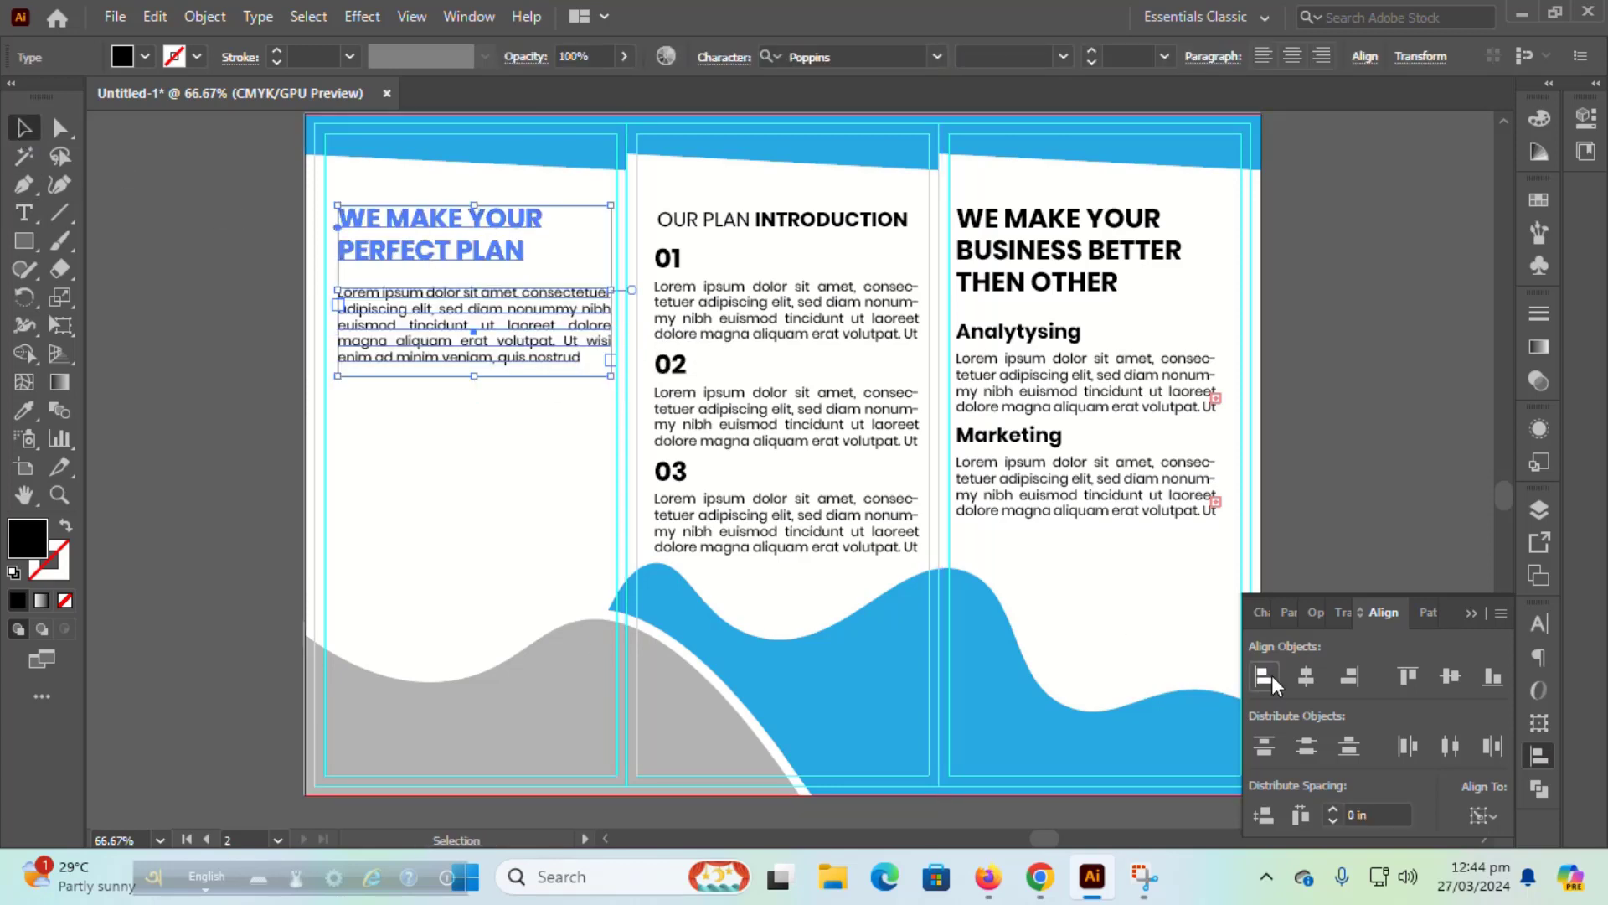
{"action": "left_click", "coordinate": [1272, 680]}
Step: Duplicate the paragraph twice to stack three Lorem ipsum paragraphs
{"action": "left_click", "coordinate": [189, 425]}
{"action": "left_click", "coordinate": [435, 341]}
{"action": "left_click_drag", "start_coordinate": [435, 341], "coordinate": [435, 443]}
{"action": "key", "text": "ctrl+d"}
{"action": "left_click", "coordinate": [125, 431]}
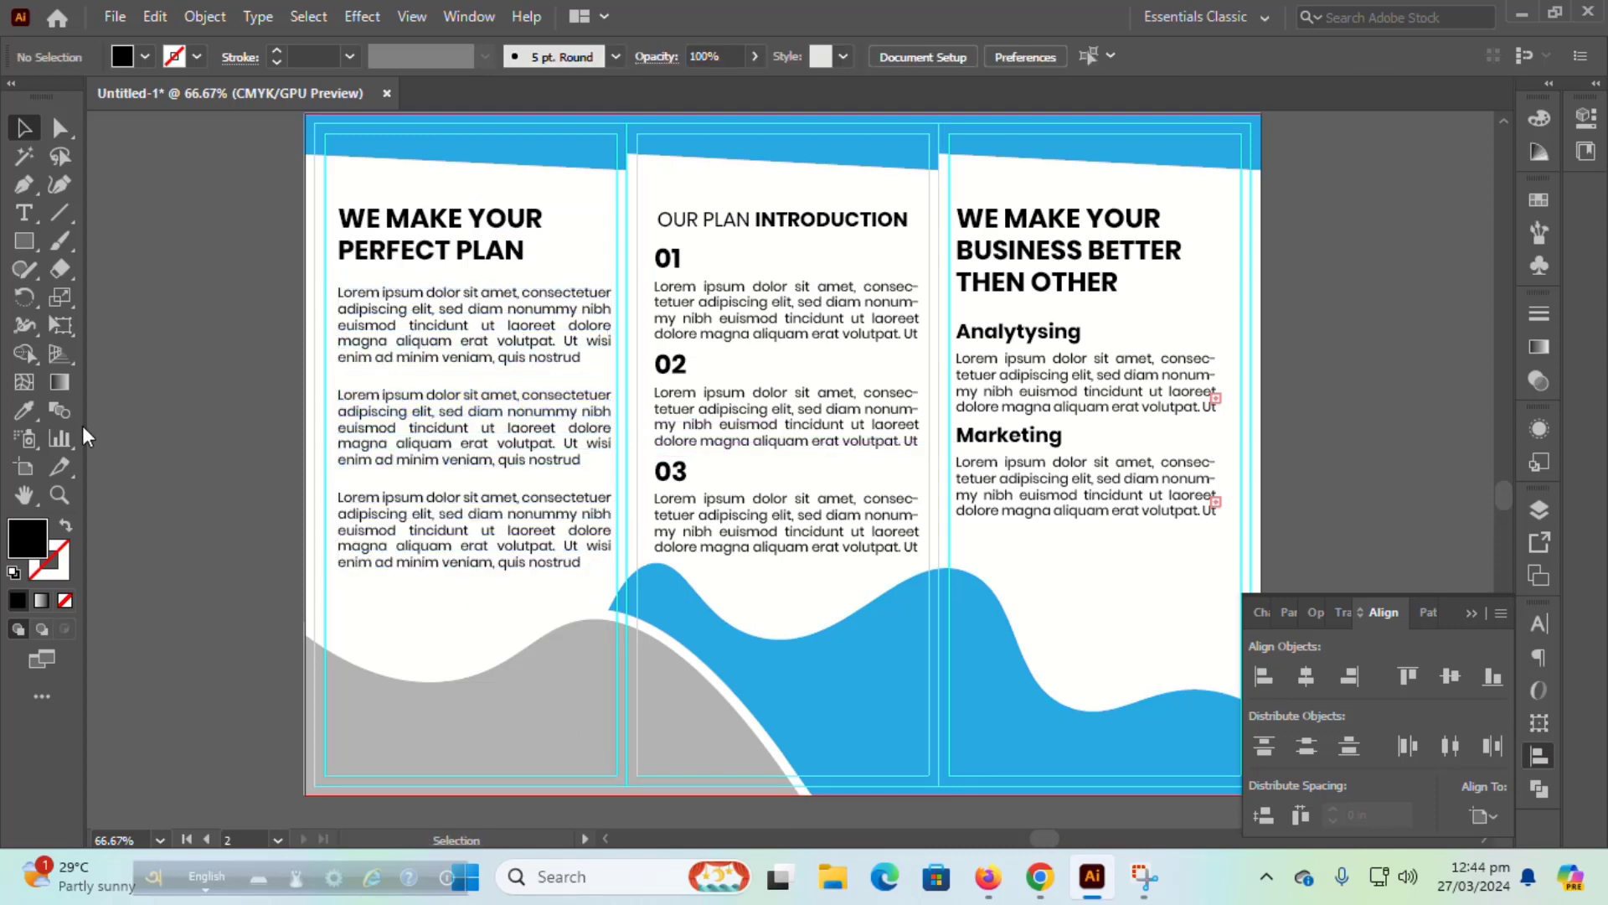
Step: Shrink the skyline photo, move it toward the cover panel, and bring the grey wave to front
{"action": "scroll", "coordinate": [1344, 238], "scroll_direction": "up", "scroll_amount": 10}
{"action": "scroll", "coordinate": [1343, 241], "scroll_direction": "down", "scroll_amount": 2}
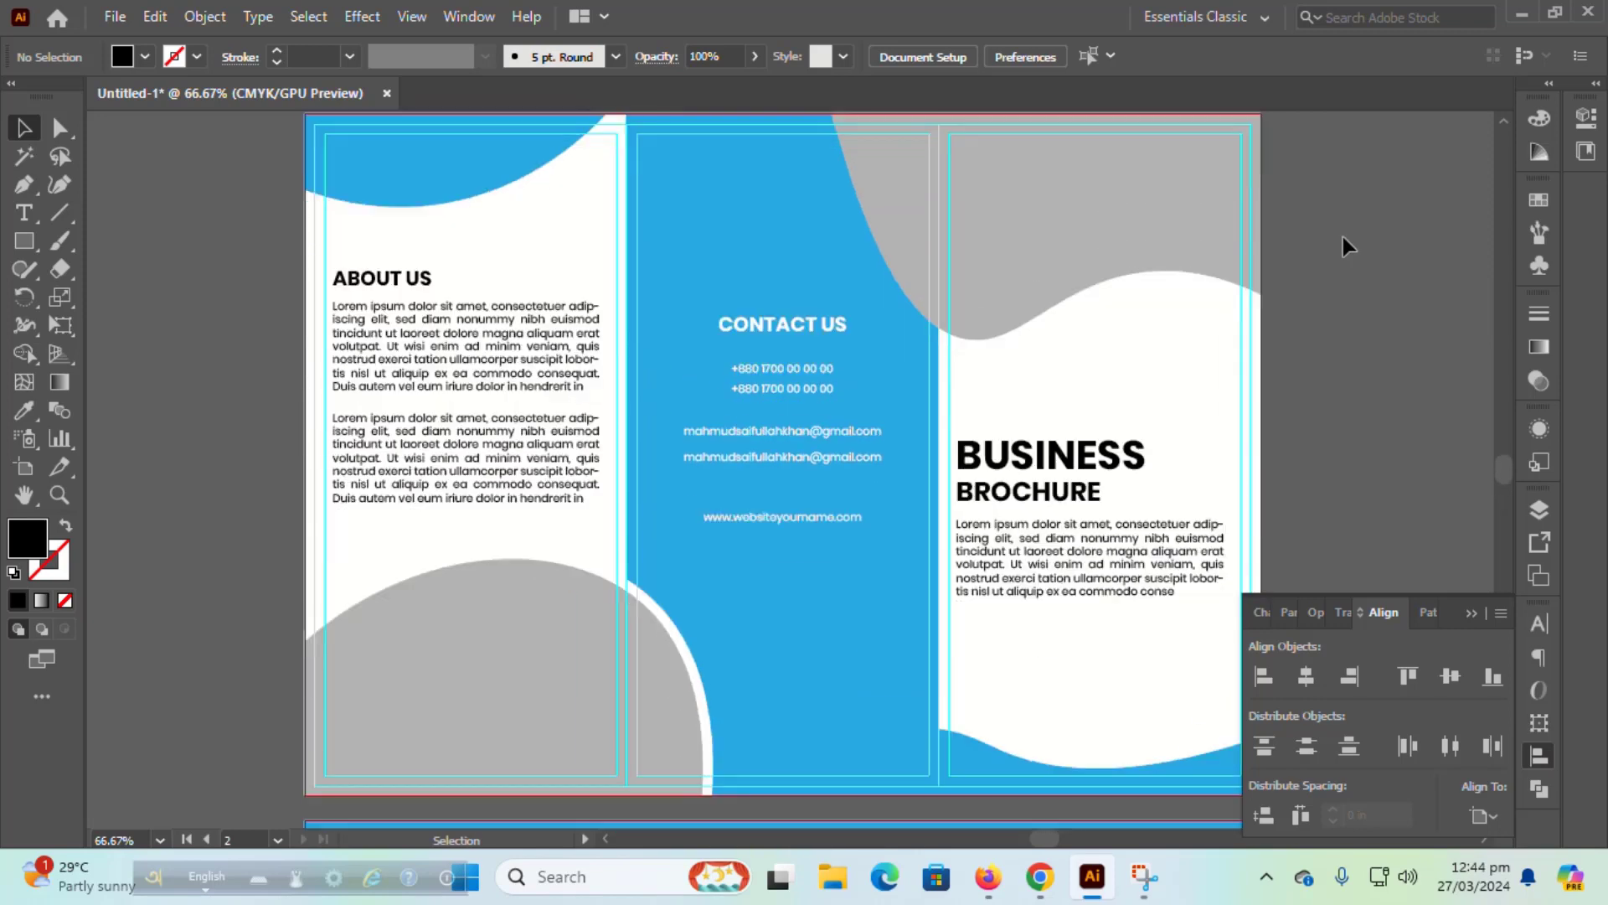
{"action": "scroll", "coordinate": [1343, 240], "scroll_direction": "down", "scroll_amount": 1}
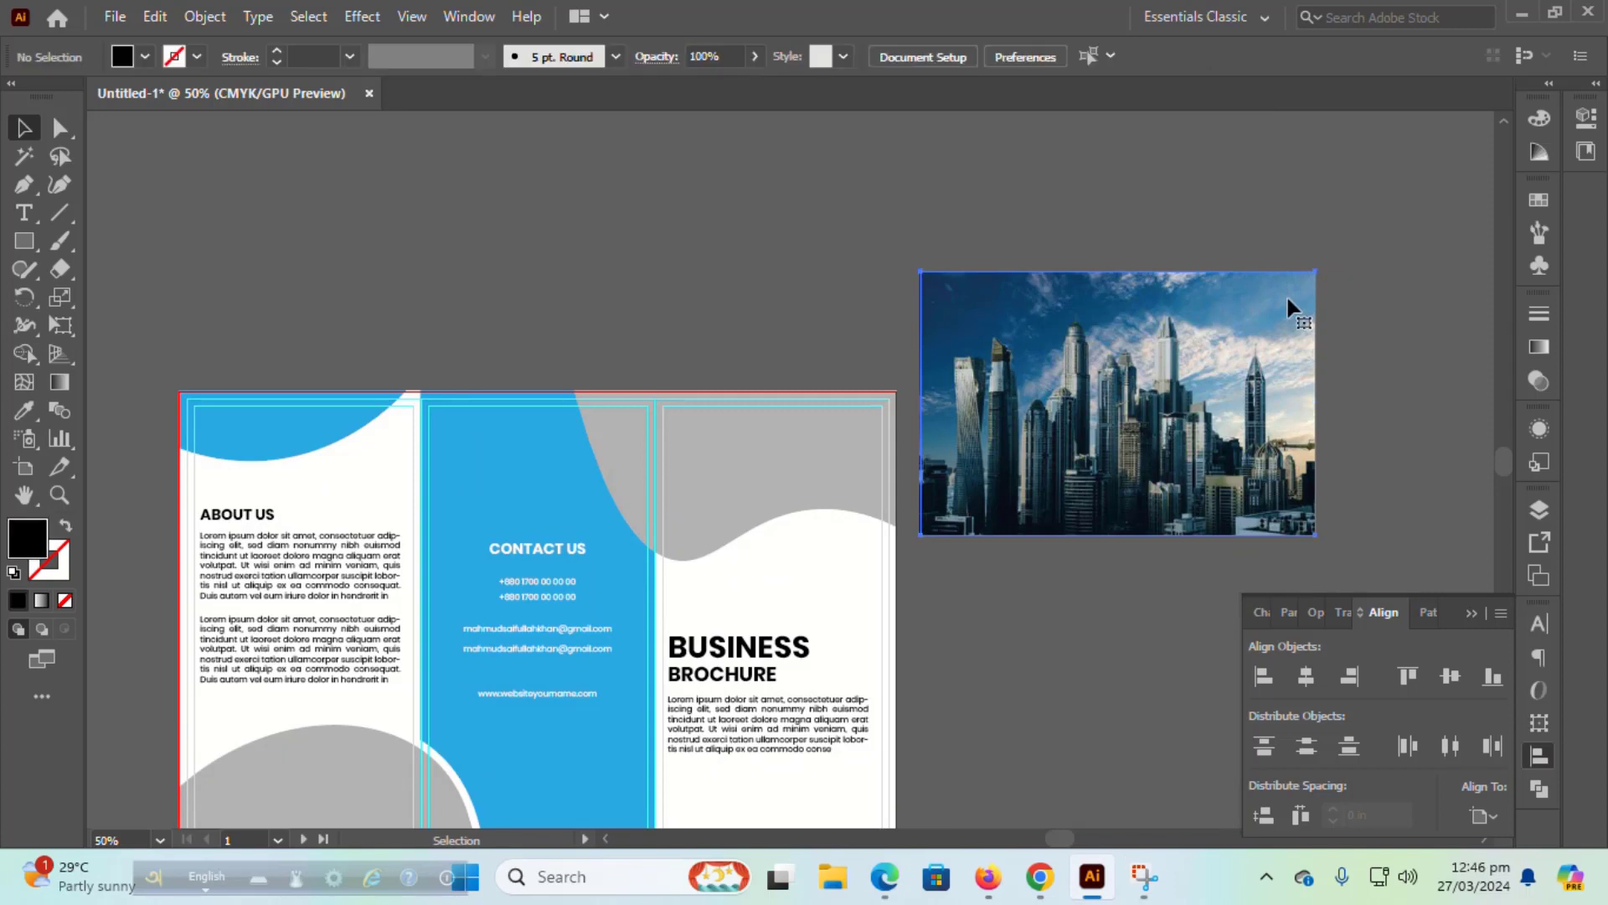
{"action": "left_click_drag", "start_coordinate": [1315, 271], "coordinate": [1236, 325]}
{"action": "left_click_drag", "start_coordinate": [1172, 382], "coordinate": [873, 412]}
{"action": "left_click", "coordinate": [659, 471]}
{"action": "right_click", "coordinate": [659, 471]}
{"action": "mouse_move", "coordinate": [750, 728]}
{"action": "left_click", "coordinate": [977, 728]}
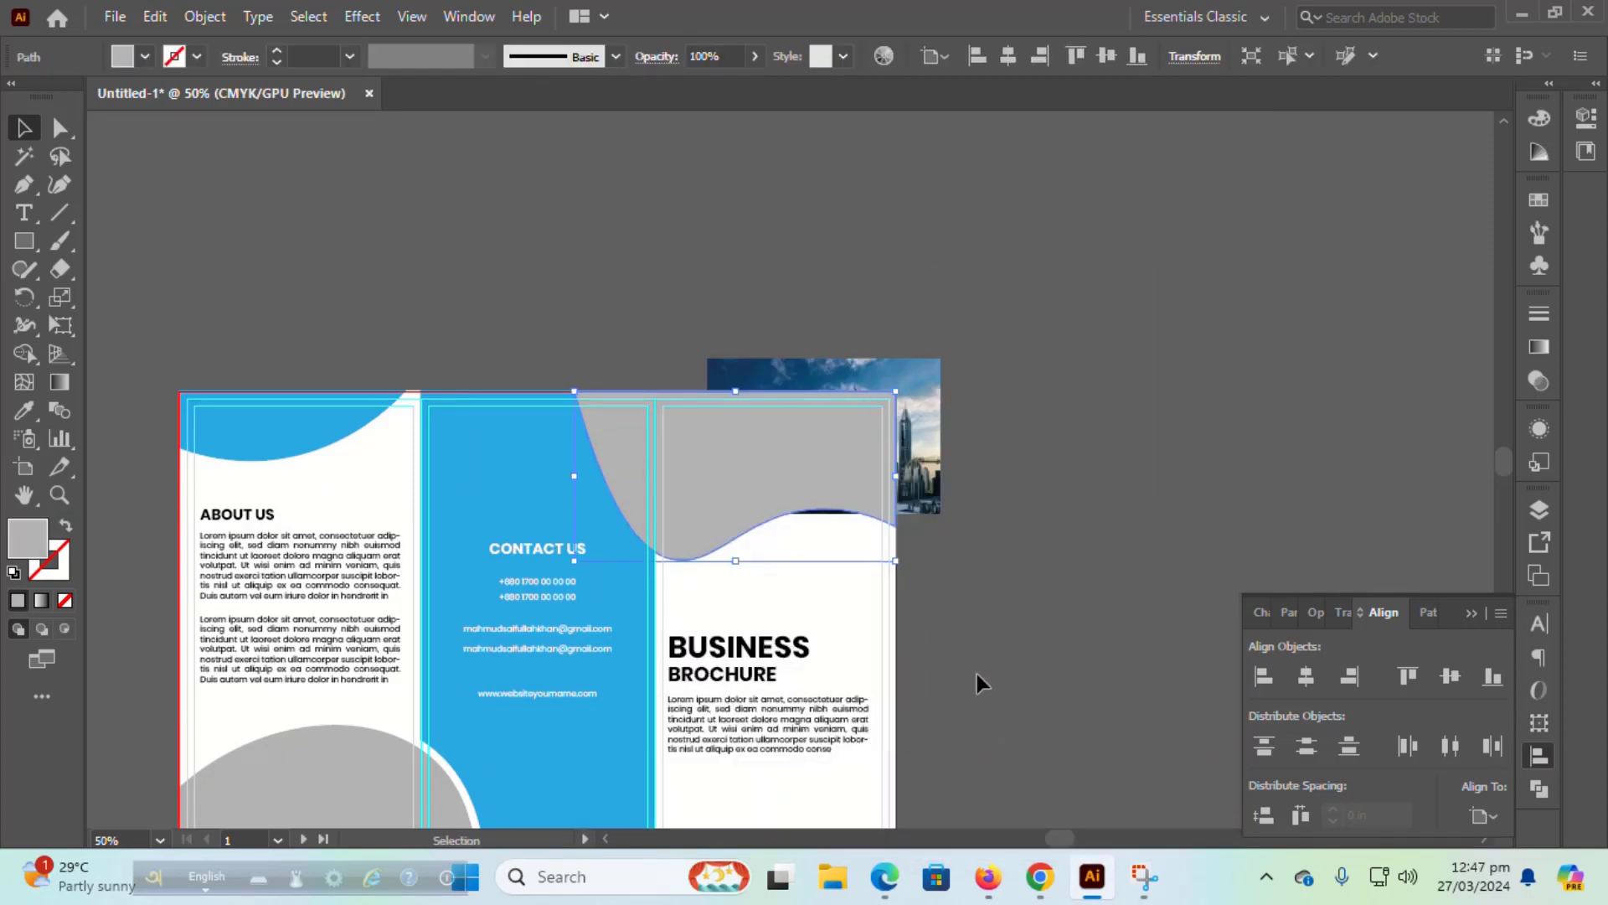
Step: Enlarge the photo over the grey wave and make a clipping mask
{"action": "left_click", "coordinate": [926, 473]}
{"action": "left_click_drag", "start_coordinate": [940, 512], "coordinate": [1027, 572]}
{"action": "left_click_drag", "start_coordinate": [877, 544], "coordinate": [786, 553]}
{"action": "left_click", "coordinate": [784, 479], "text": "shift"}
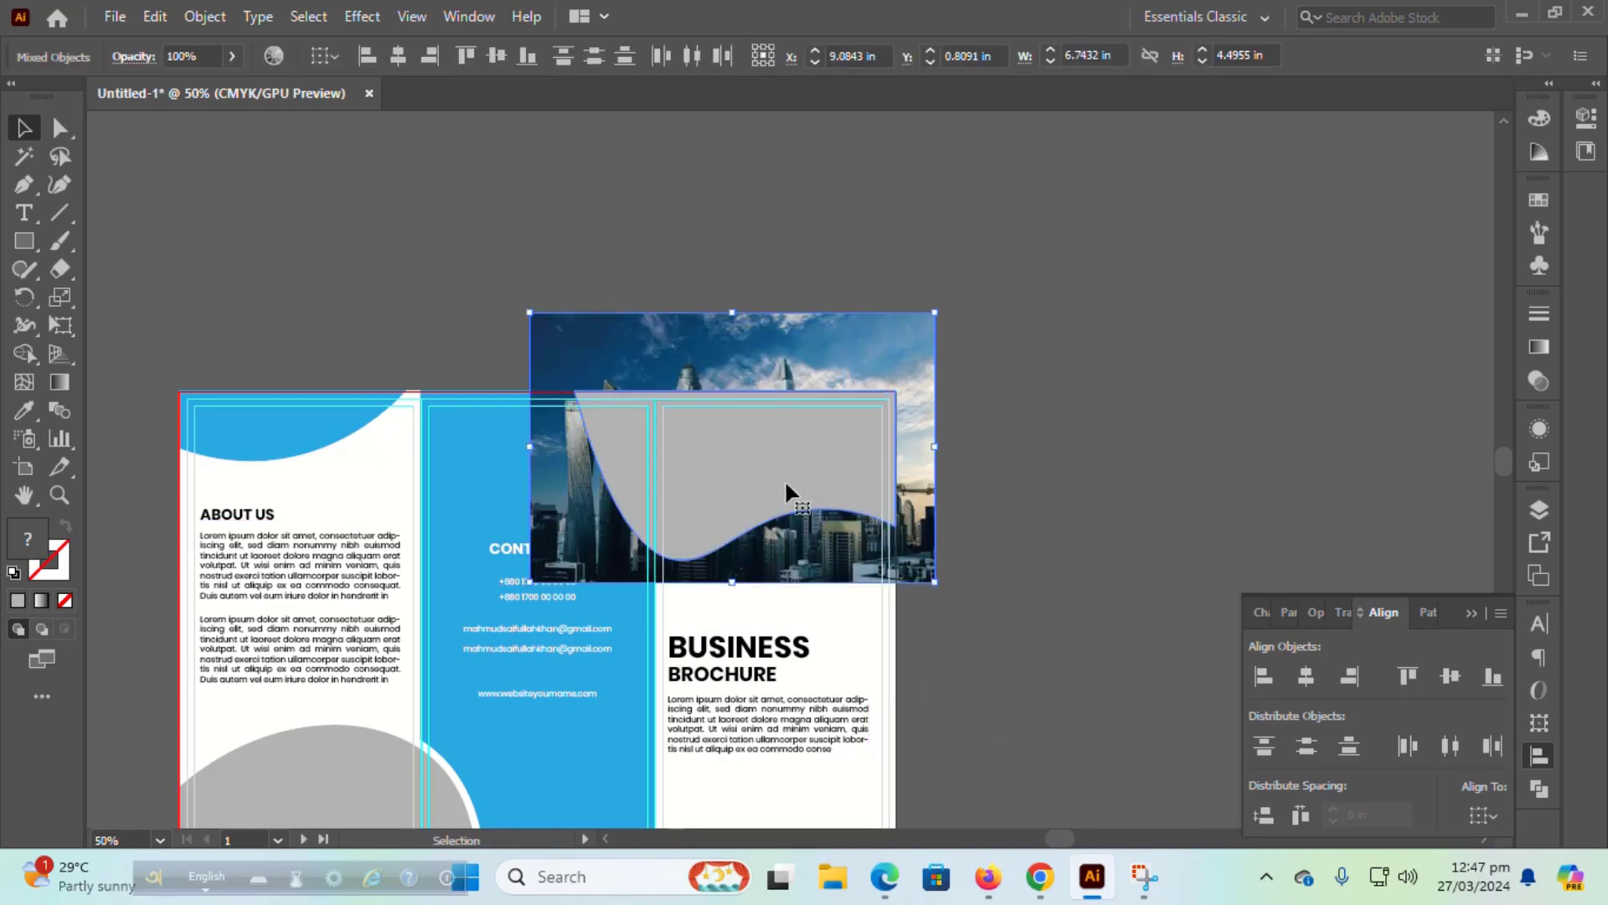
{"action": "right_click", "coordinate": [784, 479]}
{"action": "left_click", "coordinate": [888, 307]}
Step: Shift the photo down inside the wave clip group and exit isolation mode
{"action": "double_click", "coordinate": [764, 444]}
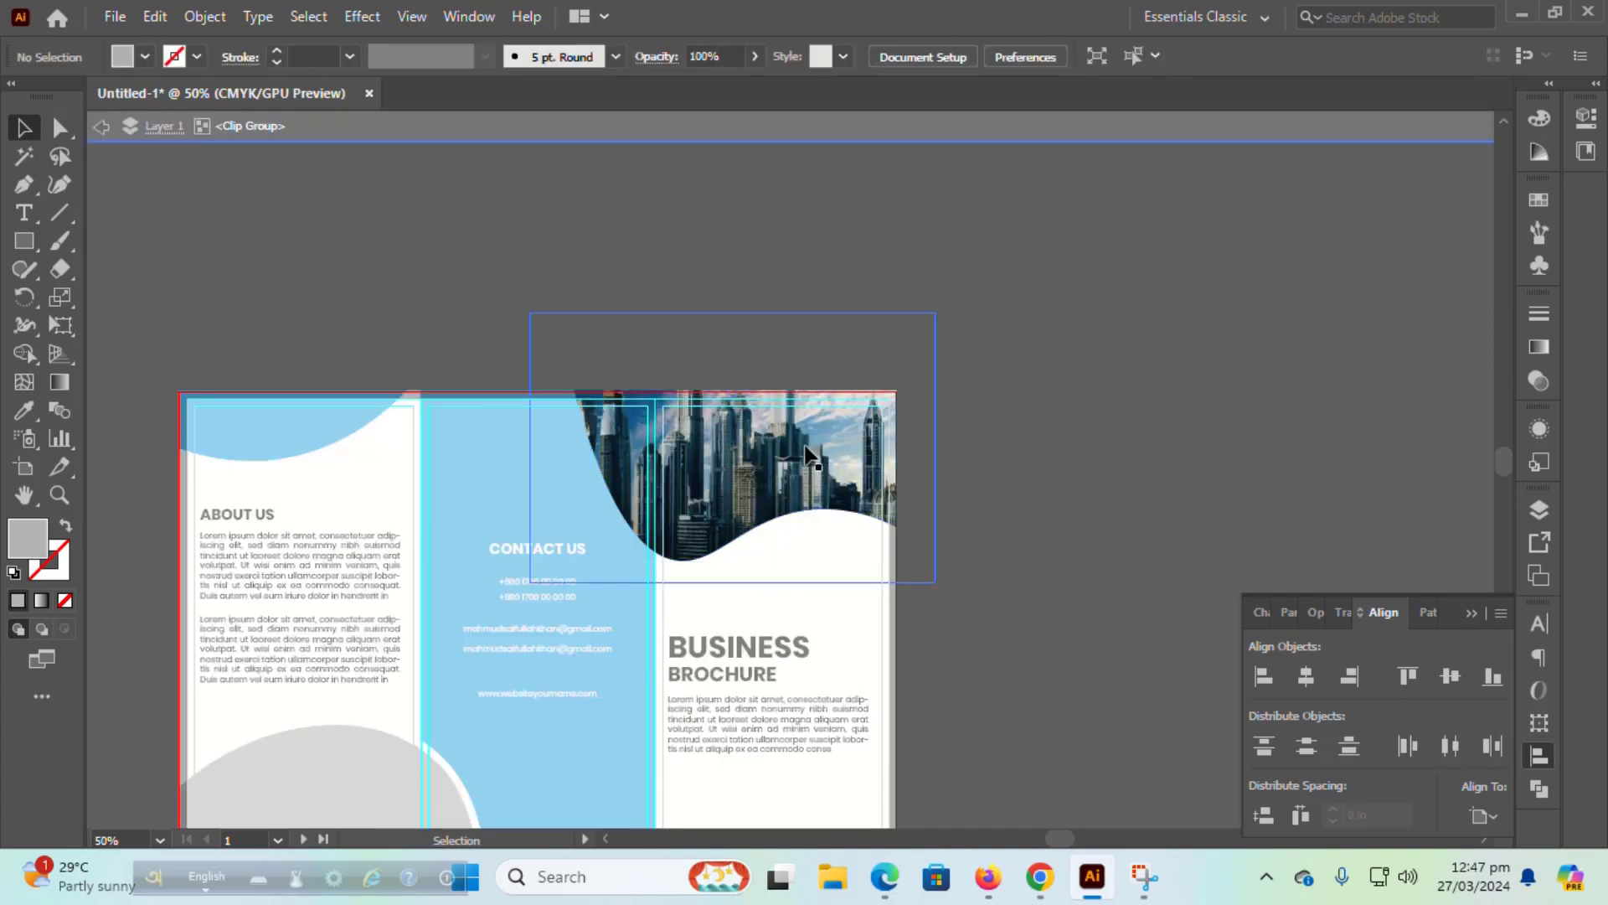
{"action": "left_click", "coordinate": [764, 442]}
{"action": "left_click_drag", "start_coordinate": [764, 444], "coordinate": [764, 477]}
{"action": "left_click", "coordinate": [1023, 474]}
{"action": "left_click", "coordinate": [99, 130]}
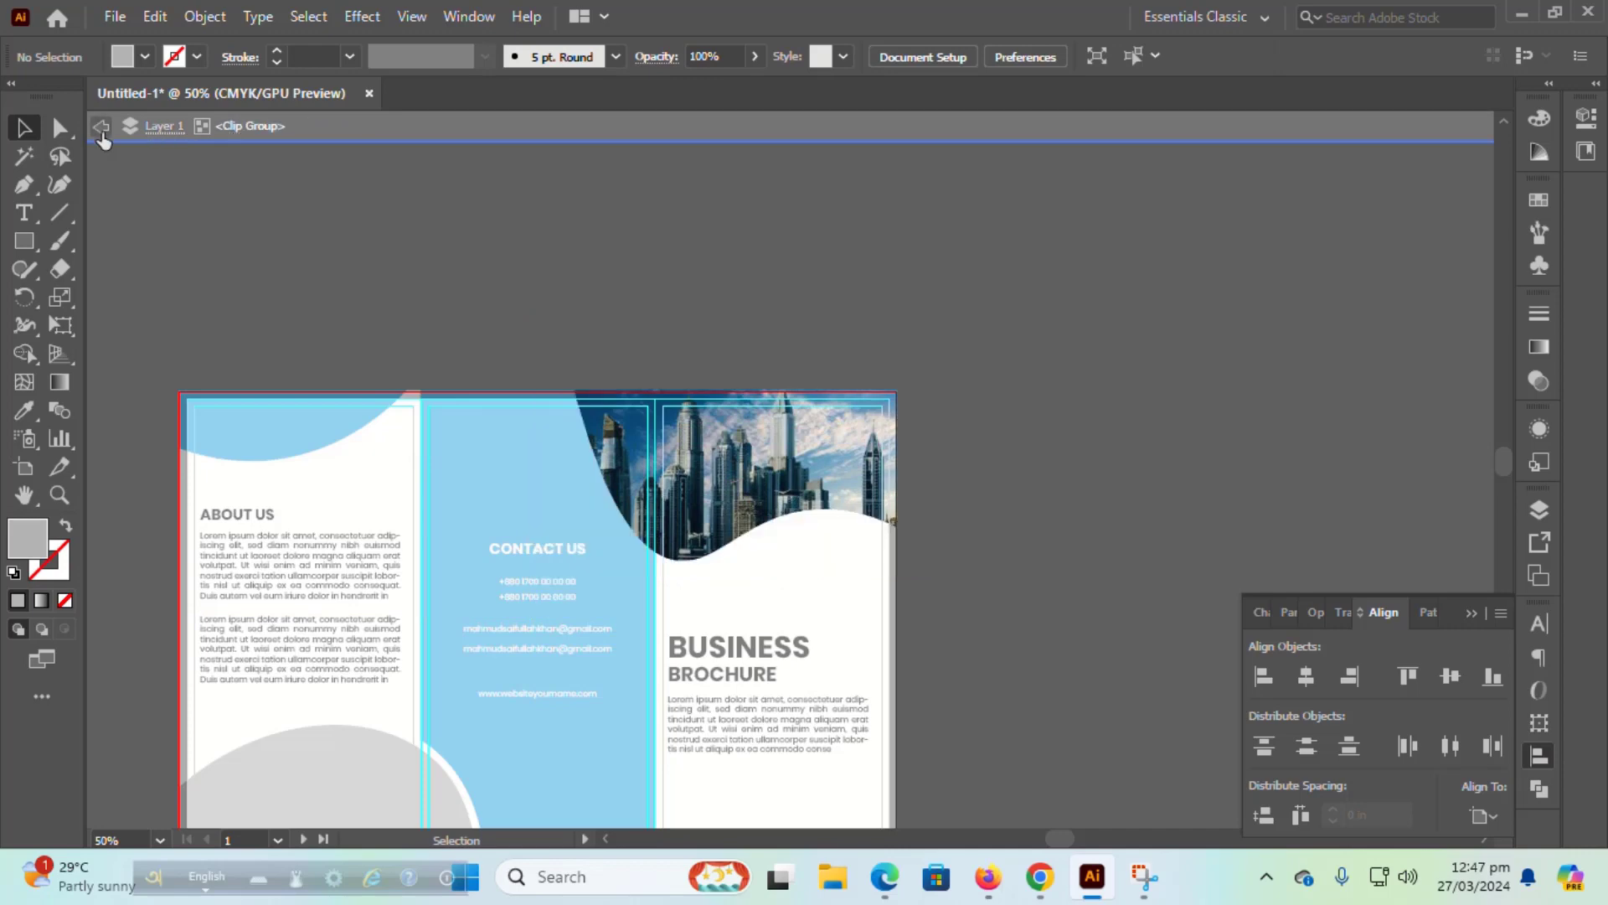
{"action": "left_click", "coordinate": [100, 129]}
{"action": "left_click", "coordinate": [100, 130]}
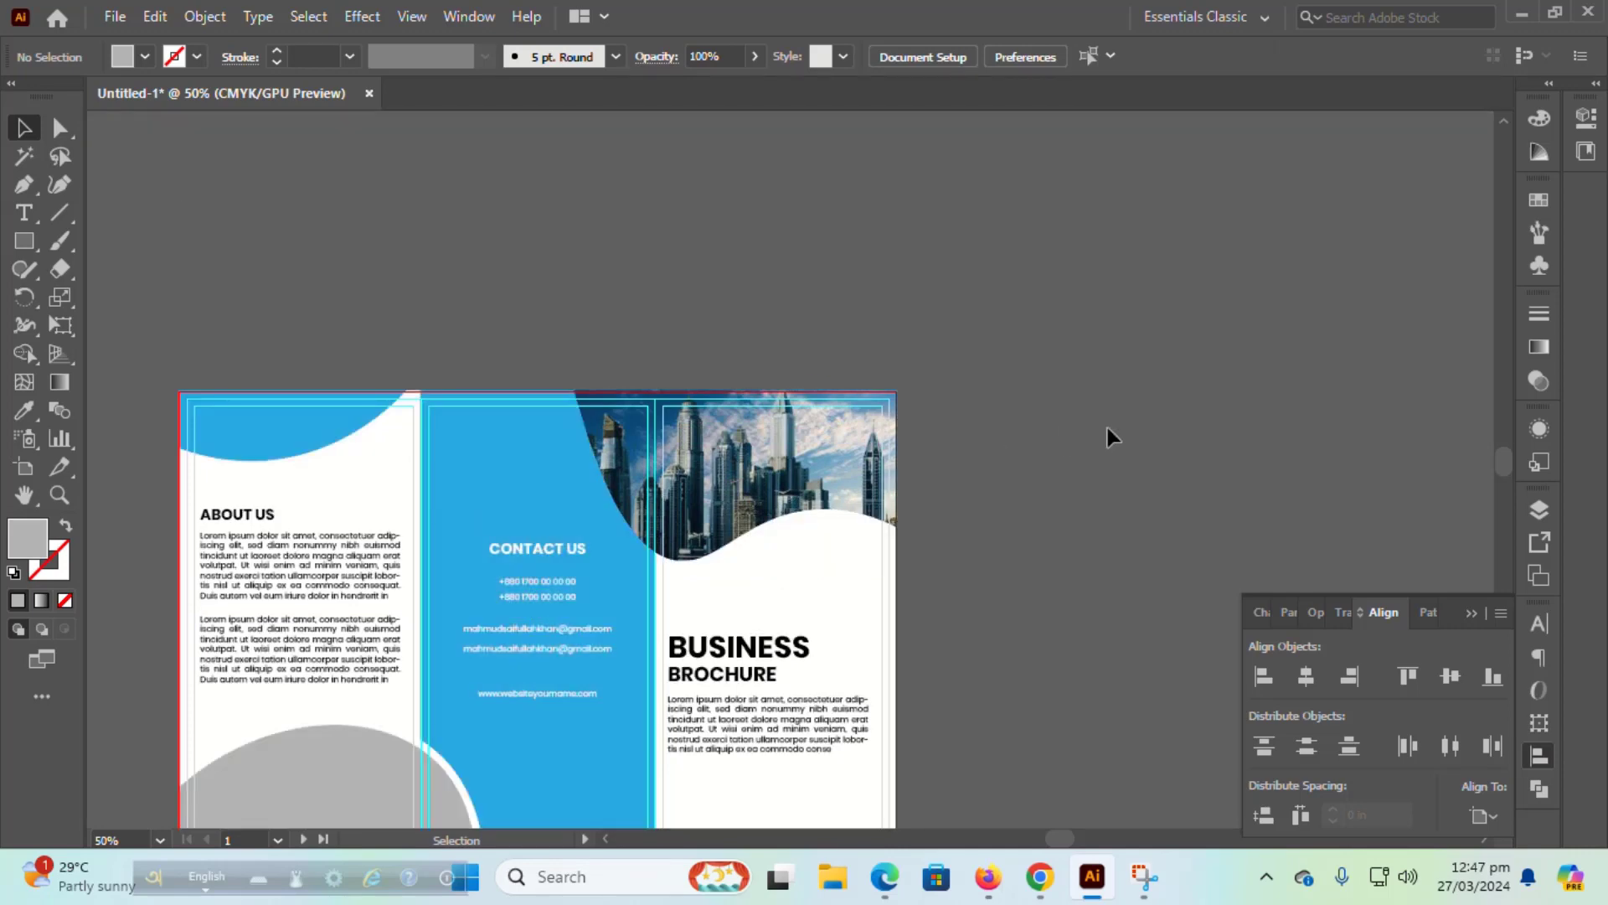
{"action": "scroll", "coordinate": [1107, 432], "scroll_direction": "down", "scroll_amount": 5}
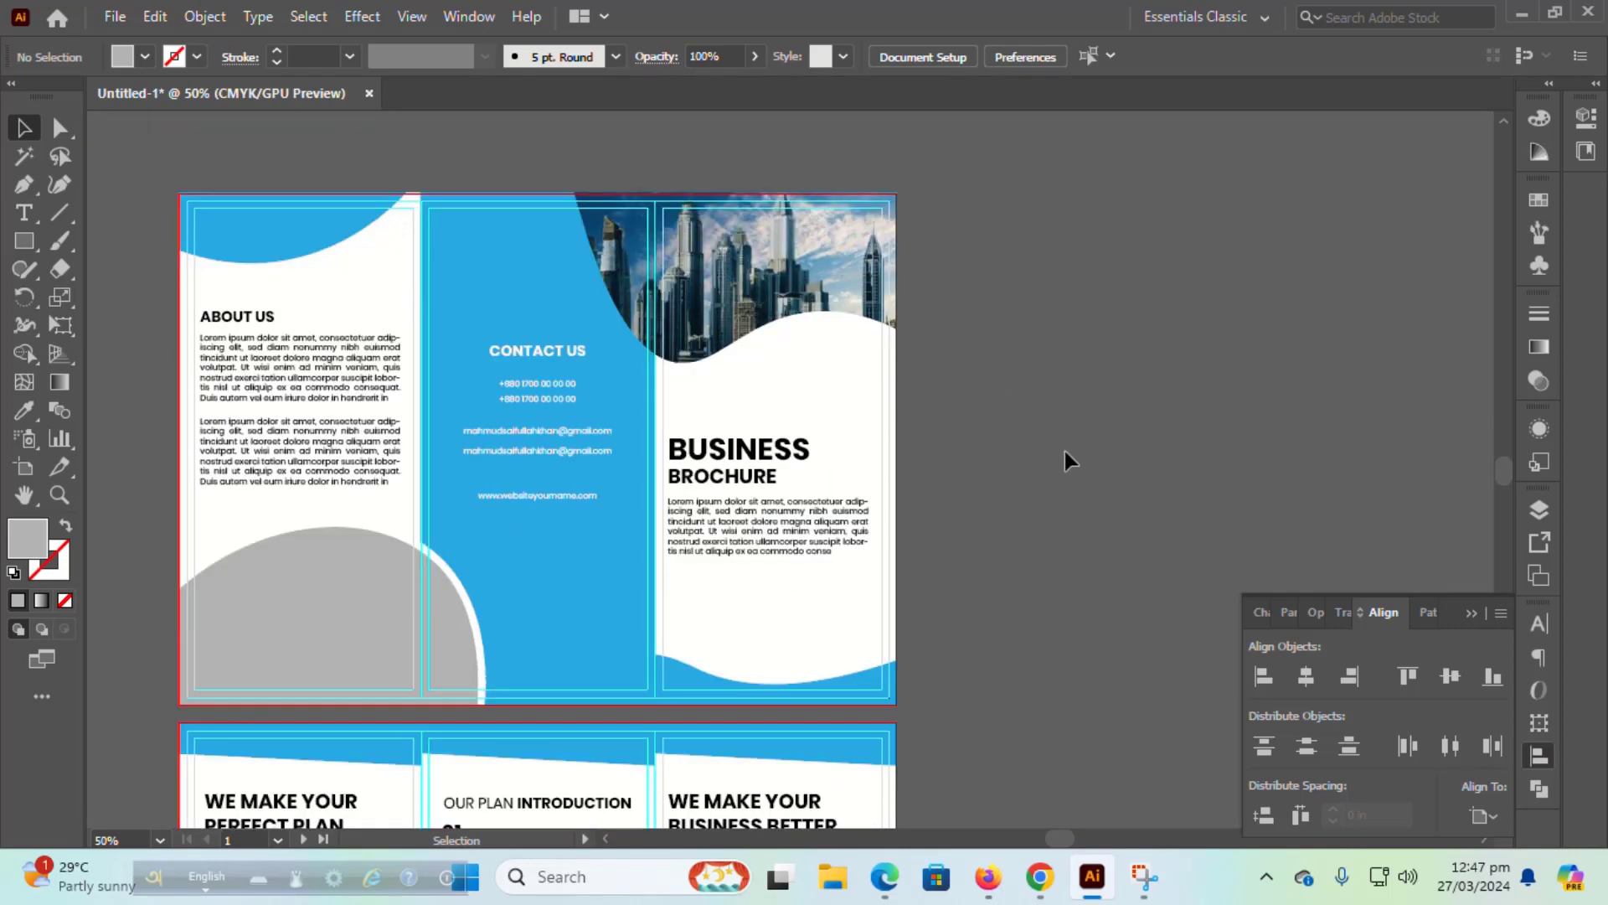
Step: Clip an aerial city photo into the grey semicircle under About Us
{"action": "scroll", "coordinate": [1066, 459], "scroll_direction": "down", "scroll_amount": 2}
{"action": "left_click_drag", "start_coordinate": [513, 488], "coordinate": [695, 501]}
{"action": "right_click", "coordinate": [696, 501]}
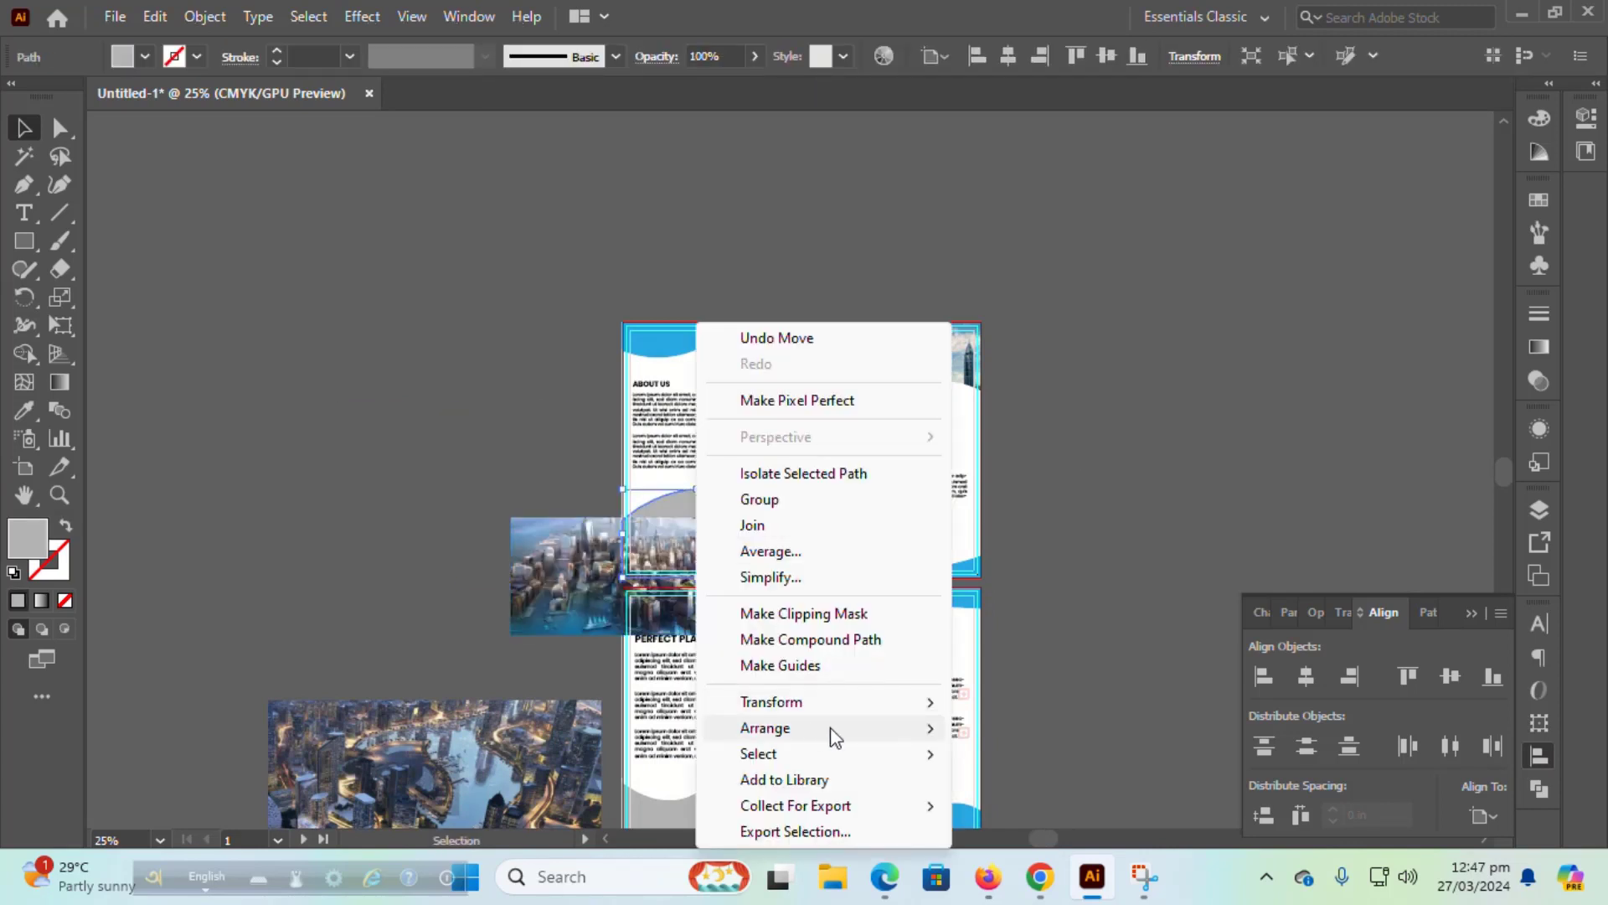
{"action": "mouse_move", "coordinate": [833, 728]}
{"action": "left_click", "coordinate": [1043, 801]}
{"action": "left_click", "coordinate": [480, 581]}
{"action": "left_click_drag", "start_coordinate": [607, 577], "coordinate": [659, 543]}
{"action": "right_click", "coordinate": [671, 536]}
{"action": "left_click", "coordinate": [771, 352]}
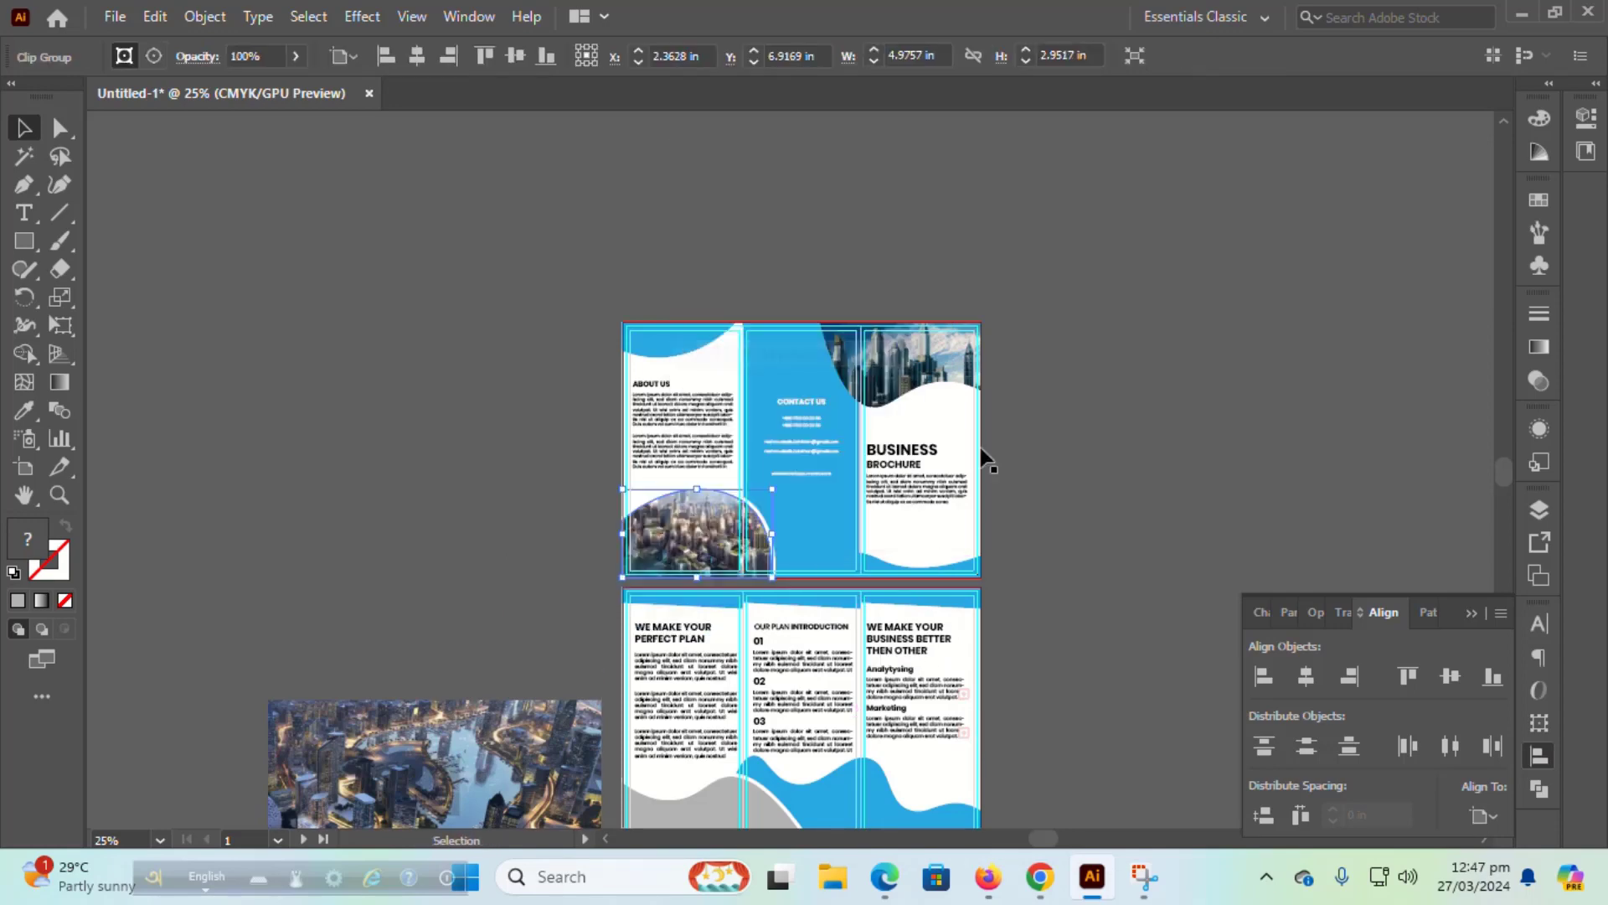
{"action": "left_click", "coordinate": [1118, 480]}
Step: Shrink the remaining aerial photo and clip it into the second artboard's bottom-left wave
{"action": "scroll", "coordinate": [1118, 479], "scroll_direction": "down", "scroll_amount": 5}
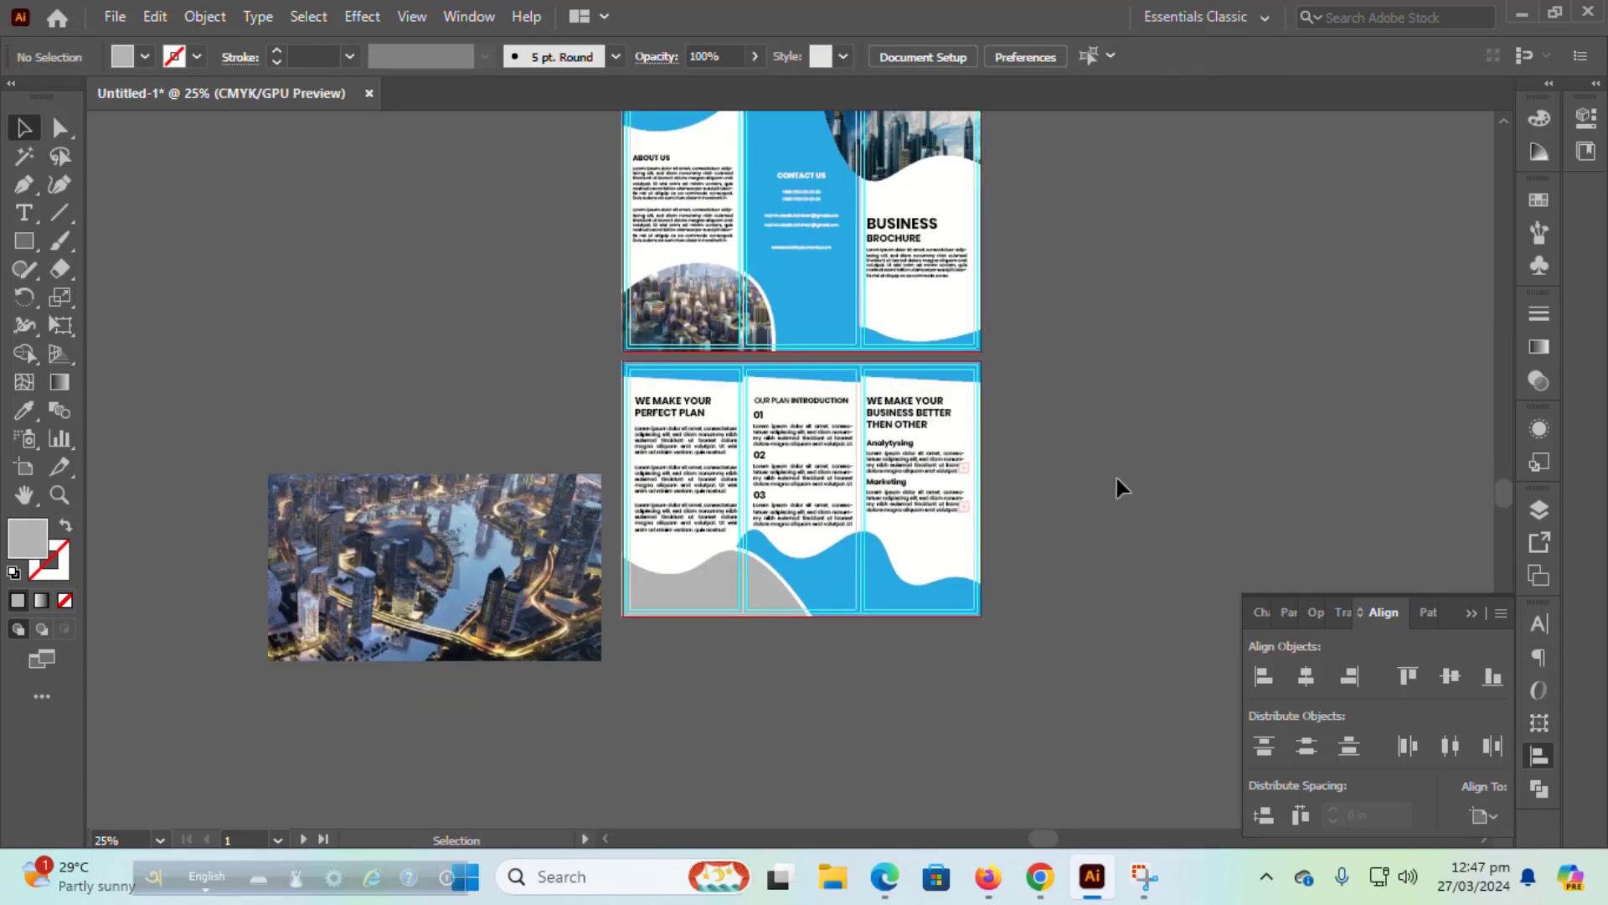
{"action": "left_click", "coordinate": [591, 453]}
{"action": "left_click_drag", "start_coordinate": [600, 440], "coordinate": [549, 471]}
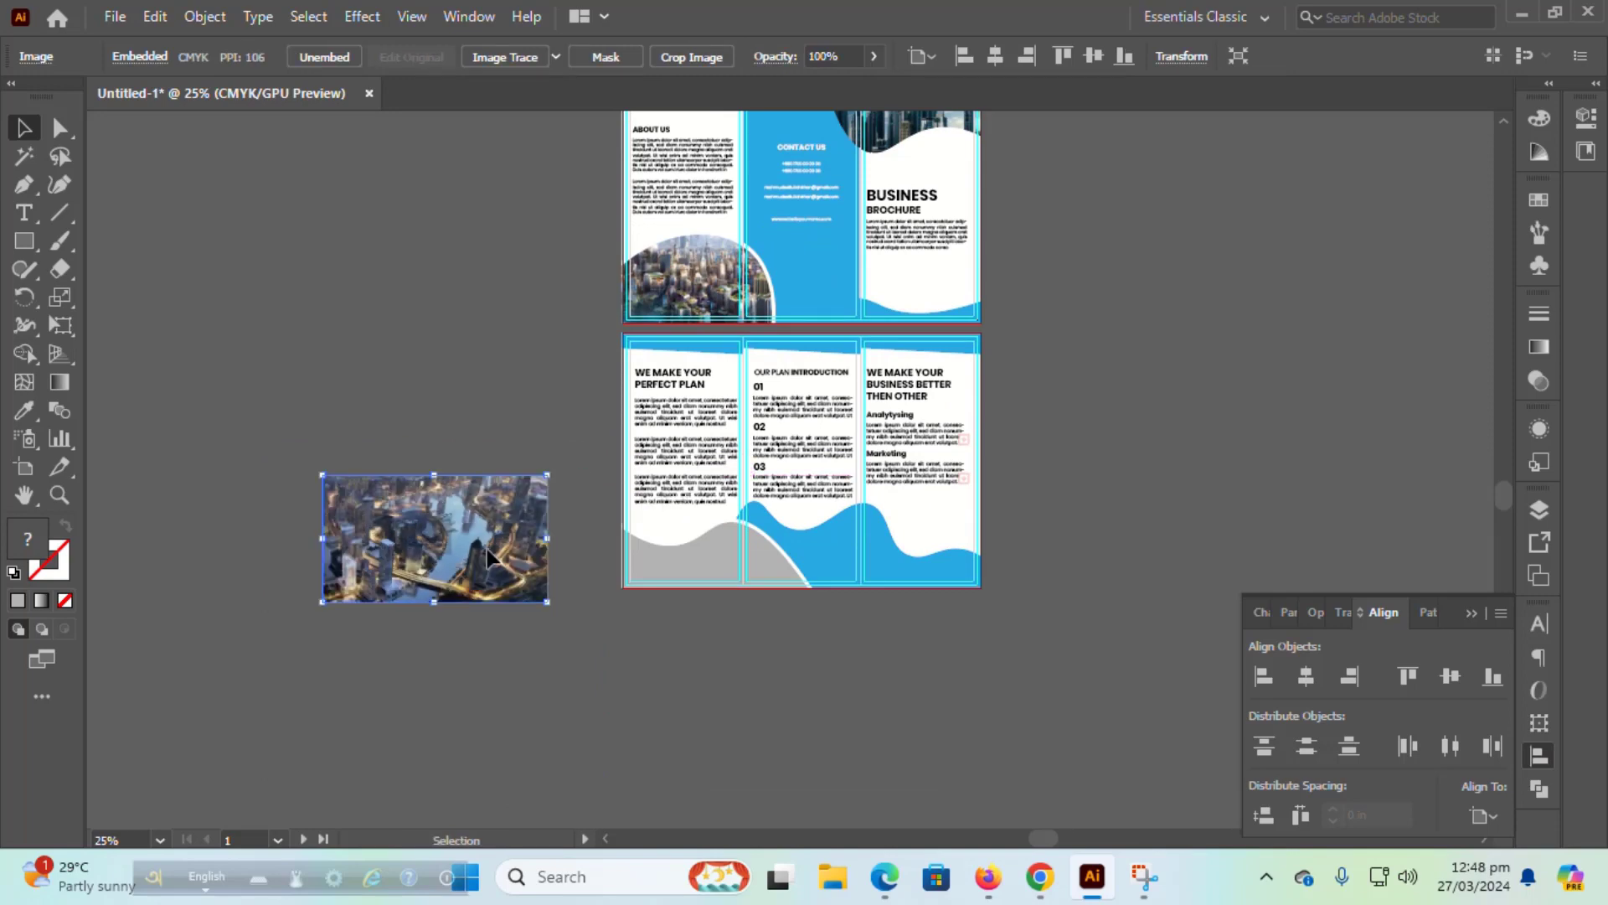
{"action": "left_click_drag", "start_coordinate": [486, 536], "coordinate": [709, 620]}
{"action": "right_click", "coordinate": [716, 526]}
{"action": "mouse_move", "coordinate": [862, 410]}
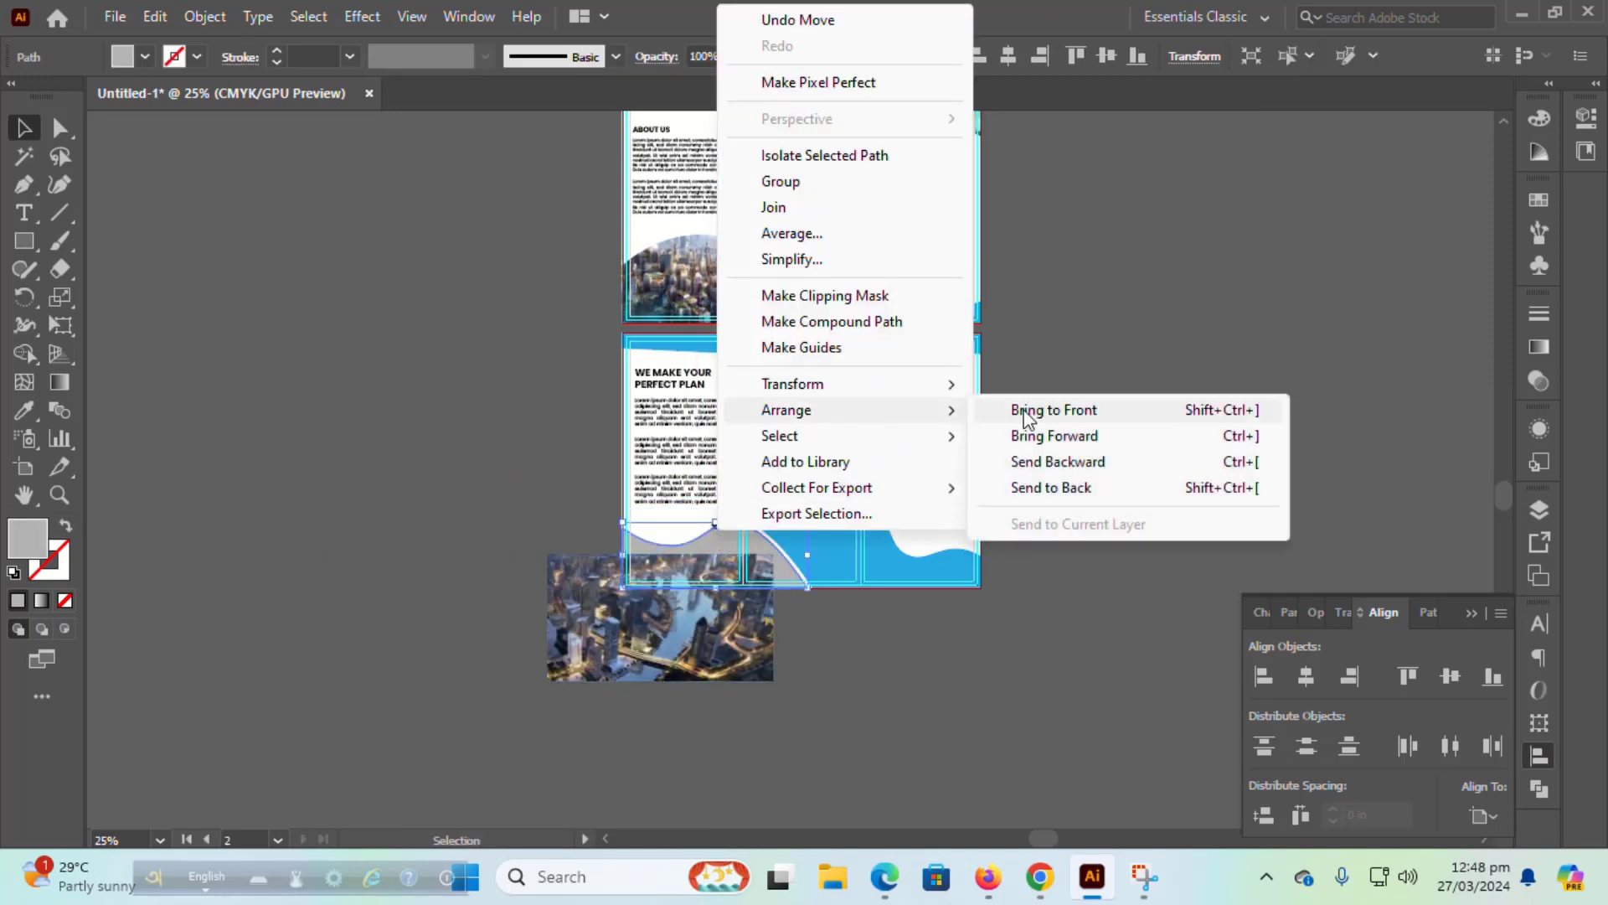
{"action": "left_click", "coordinate": [1023, 413]}
{"action": "left_click_drag", "start_coordinate": [634, 659], "coordinate": [711, 562]}
{"action": "right_click", "coordinate": [711, 561]}
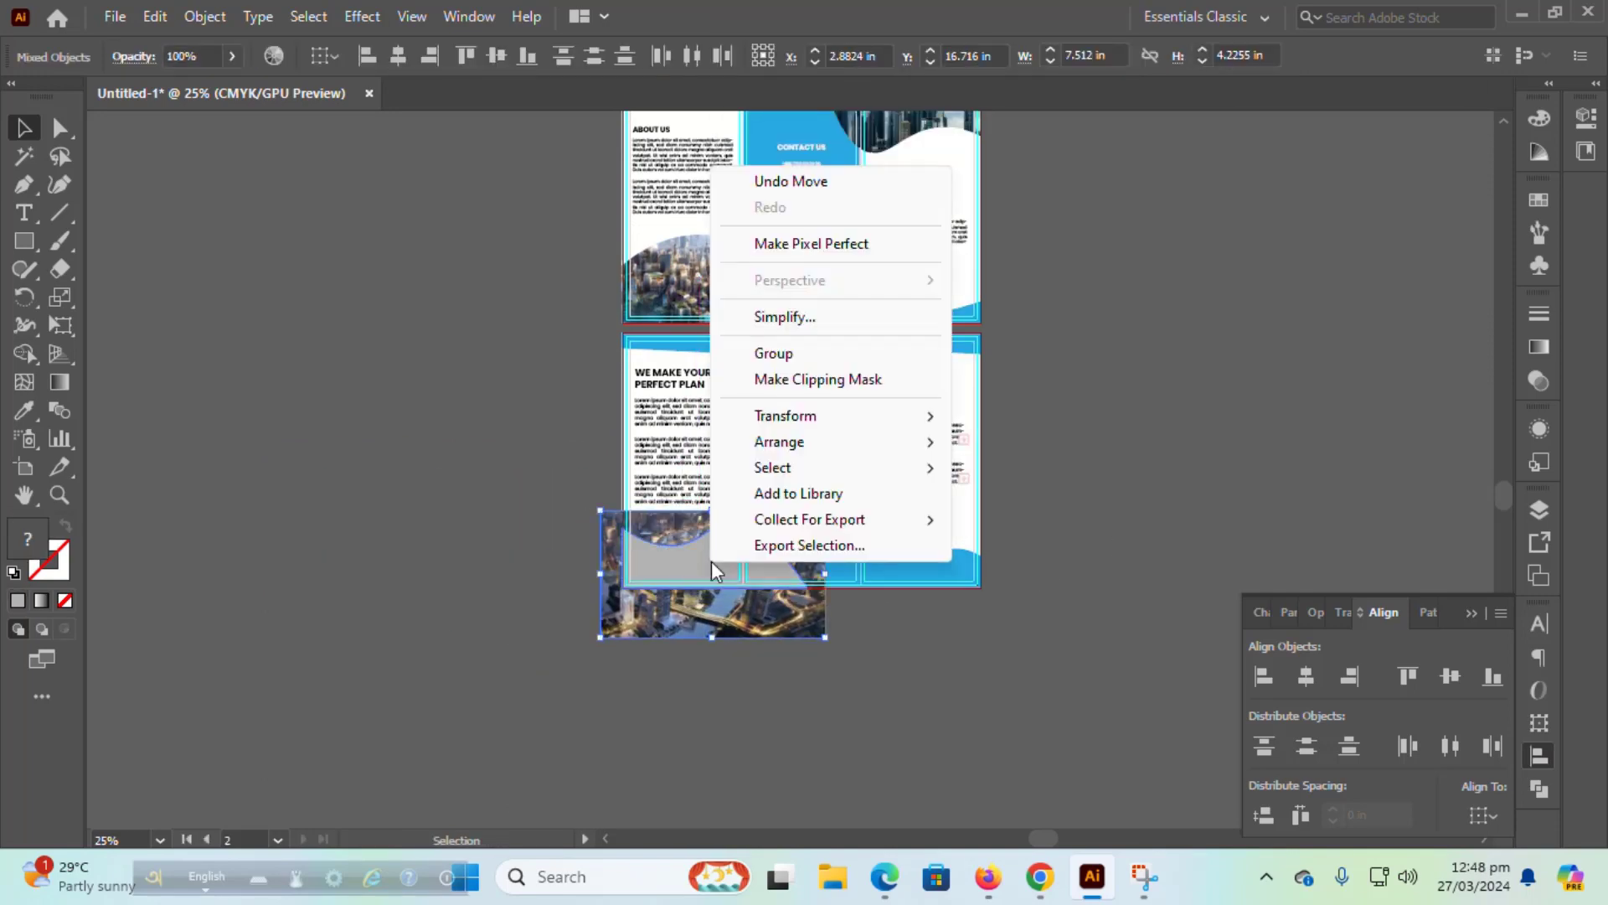
{"action": "left_click", "coordinate": [812, 374]}
{"action": "left_click", "coordinate": [1113, 545]}
Step: Reposition the photo inside the wave clip group and exit isolation mode
{"action": "double_click", "coordinate": [727, 546]}
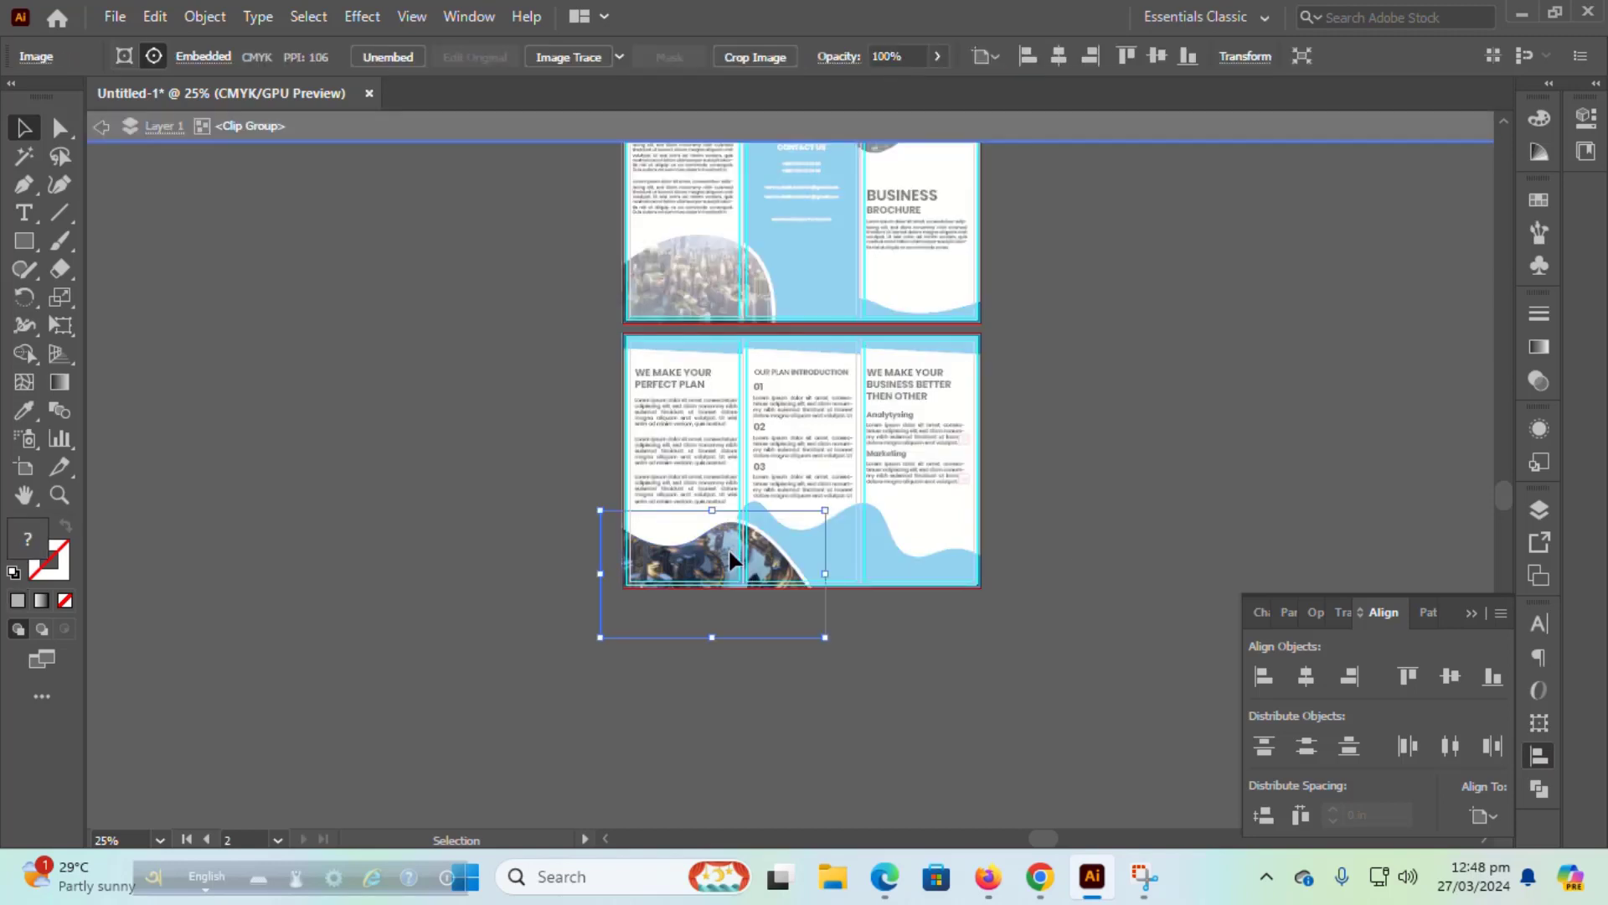
{"action": "mouse_move", "coordinate": [731, 556]}
{"action": "left_mouse_down"}
{"action": "mouse_move", "coordinate": [697, 530]}
{"action": "mouse_move", "coordinate": [742, 561]}
{"action": "left_mouse_up"}
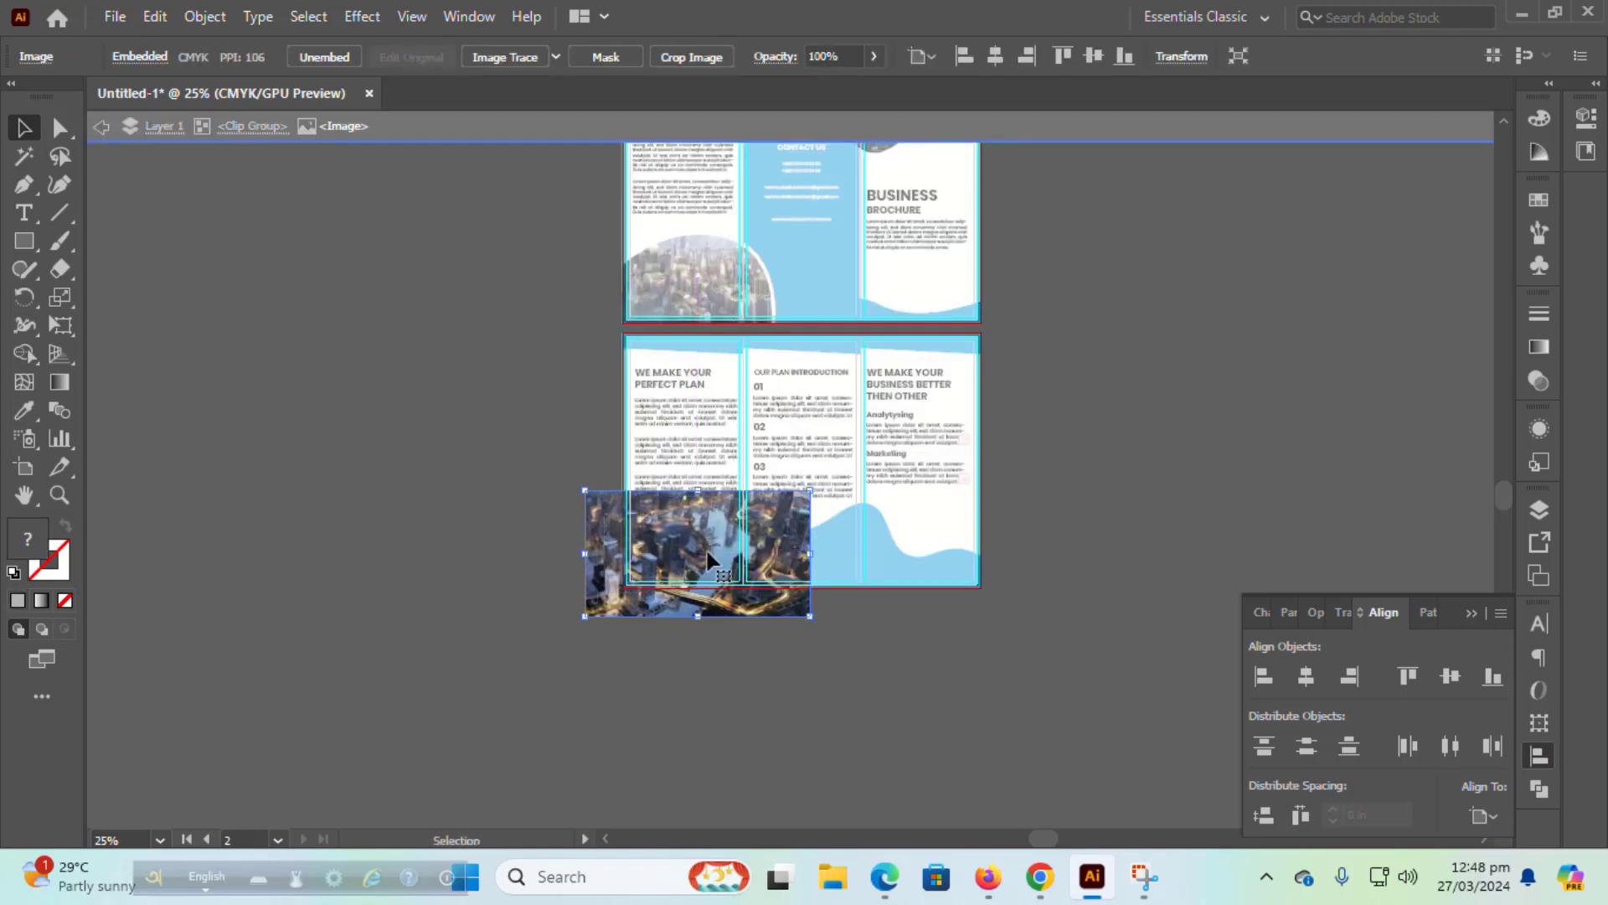
{"action": "left_click", "coordinate": [125, 222]}
{"action": "left_click", "coordinate": [100, 127]}
{"action": "left_click", "coordinate": [98, 134]}
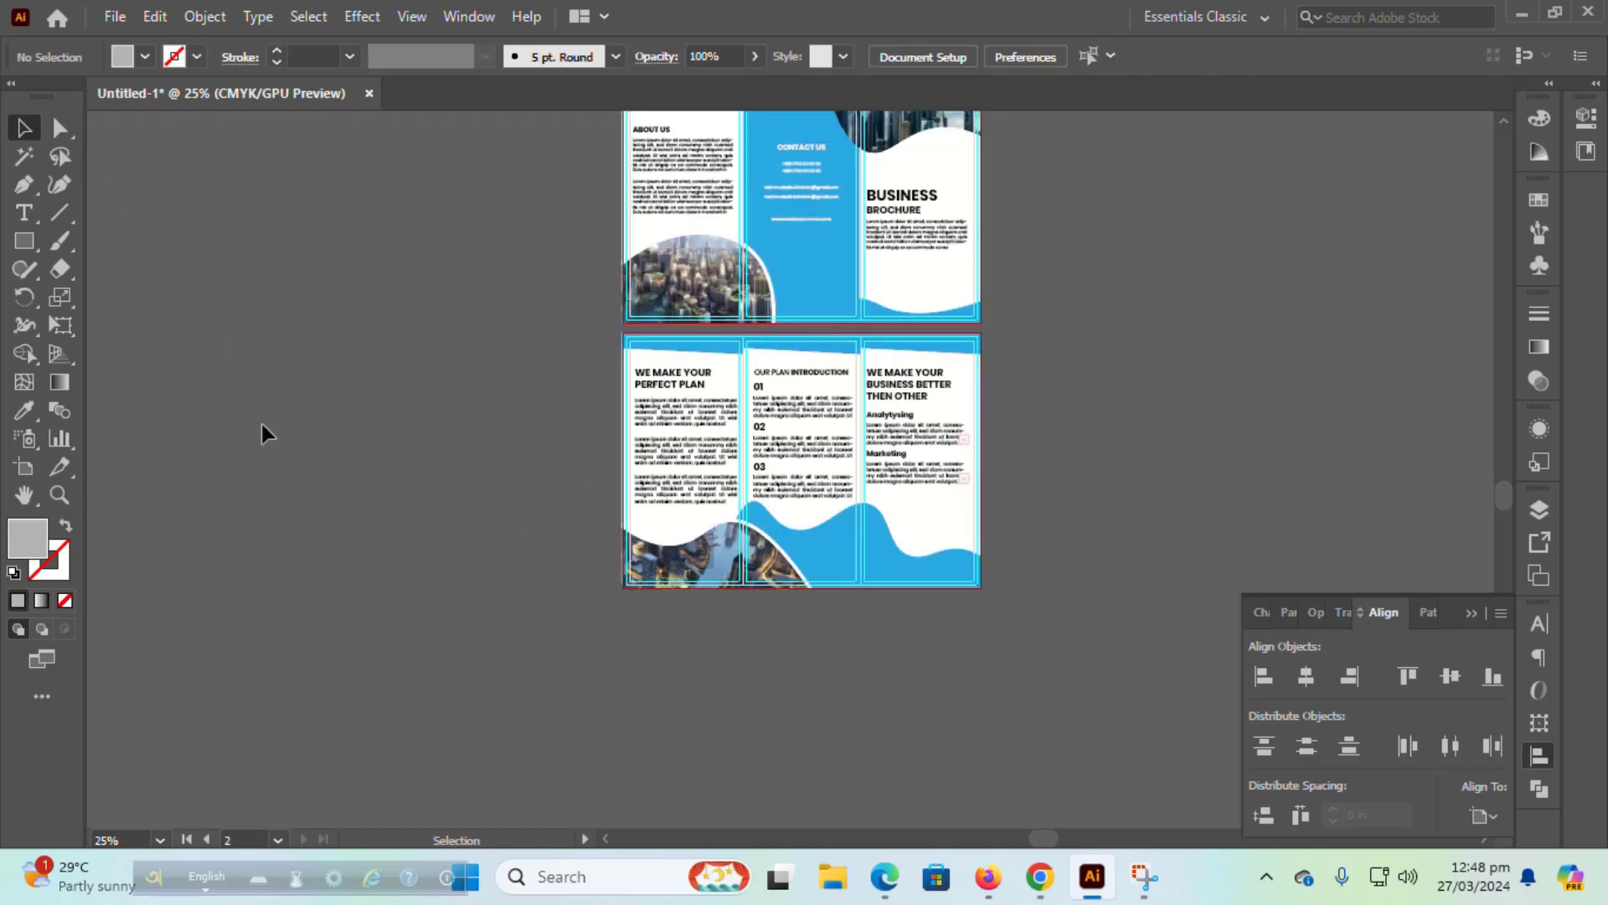
Step: Zoom to 33.33%, collapse the Align panel, and centre both brochure artboards with the Hand tool
{"action": "scroll", "coordinate": [1044, 522], "scroll_direction": "up", "scroll_amount": 2}
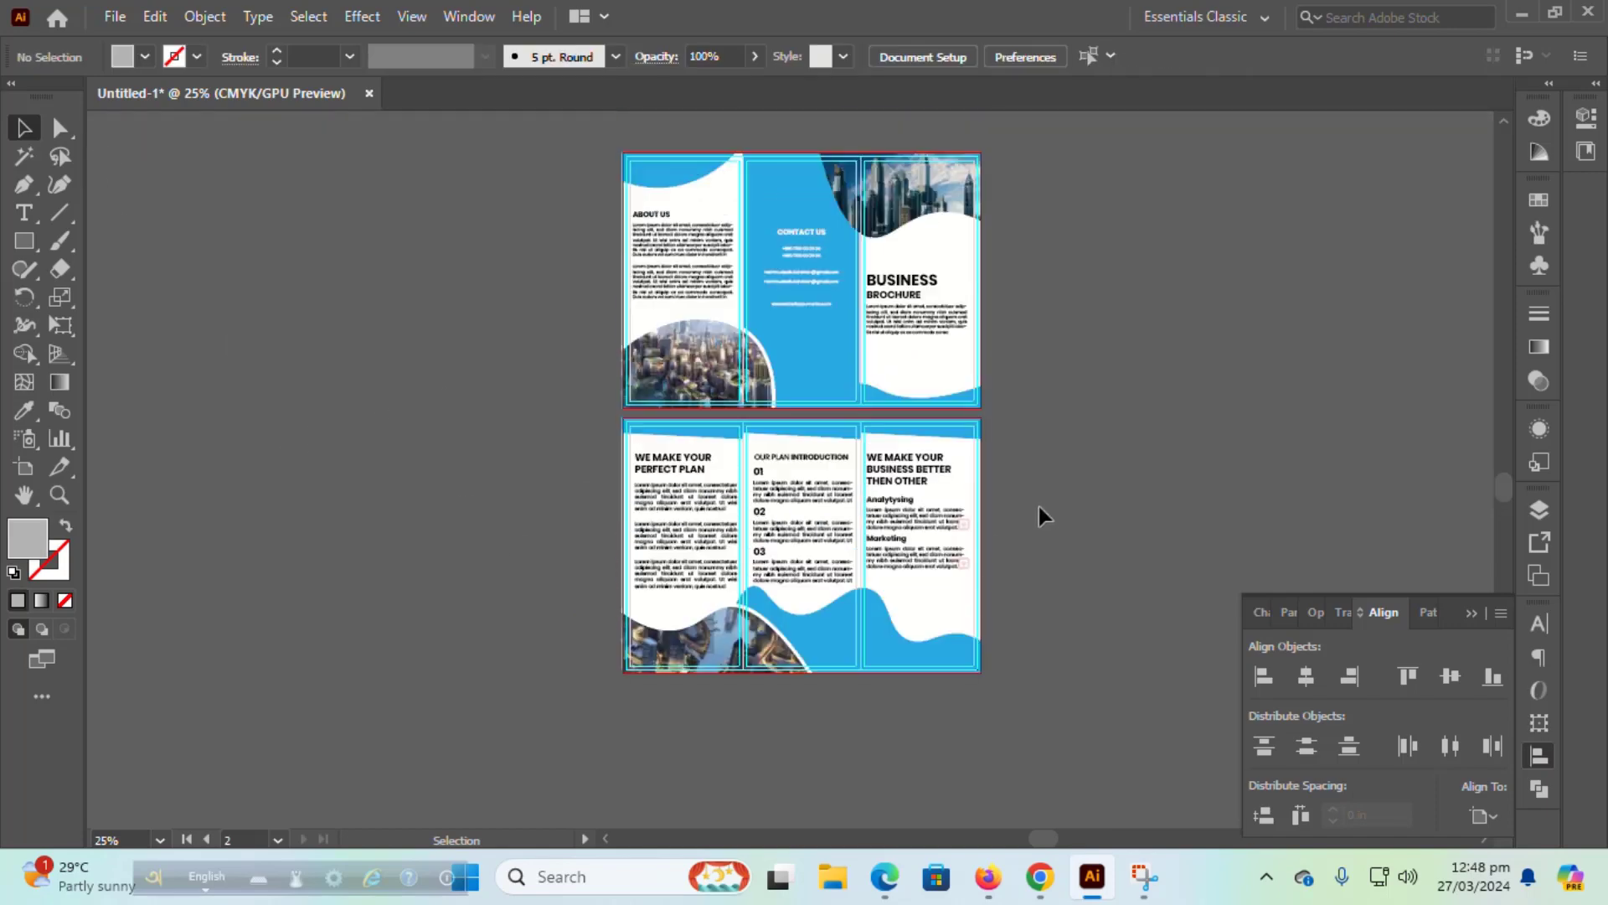
{"action": "scroll", "coordinate": [1039, 508], "scroll_direction": "up", "scroll_amount": 3}
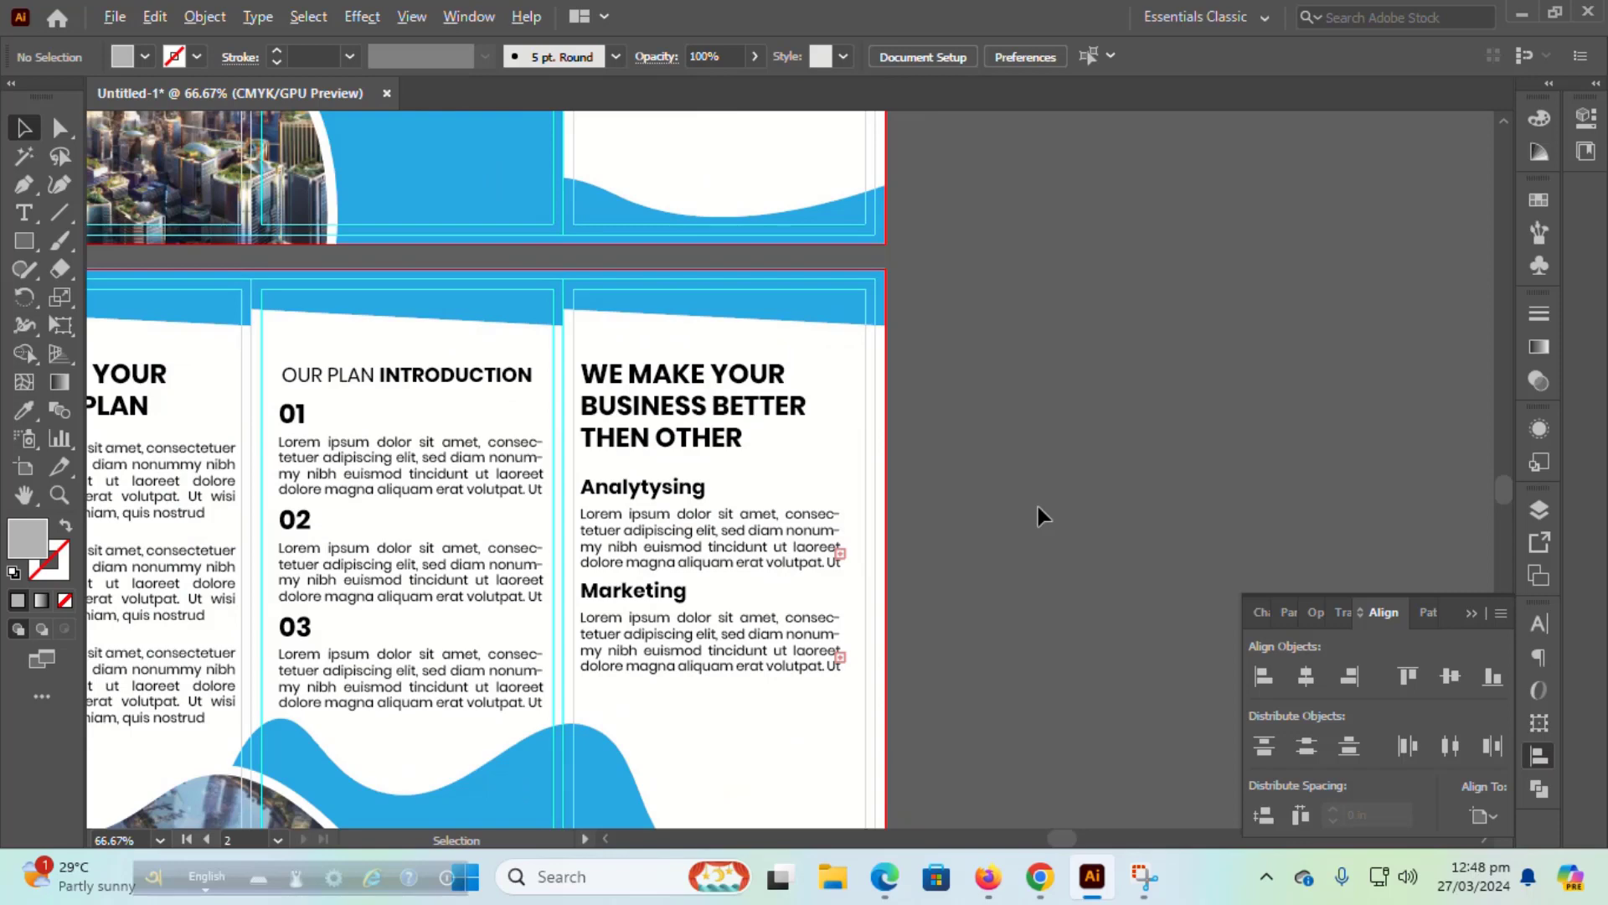
{"action": "scroll", "coordinate": [1039, 515], "scroll_direction": "down", "scroll_amount": 1}
{"action": "scroll", "coordinate": [1038, 515], "scroll_direction": "down", "scroll_amount": 1}
{"action": "scroll", "coordinate": [1039, 515], "scroll_direction": "up", "scroll_amount": 3}
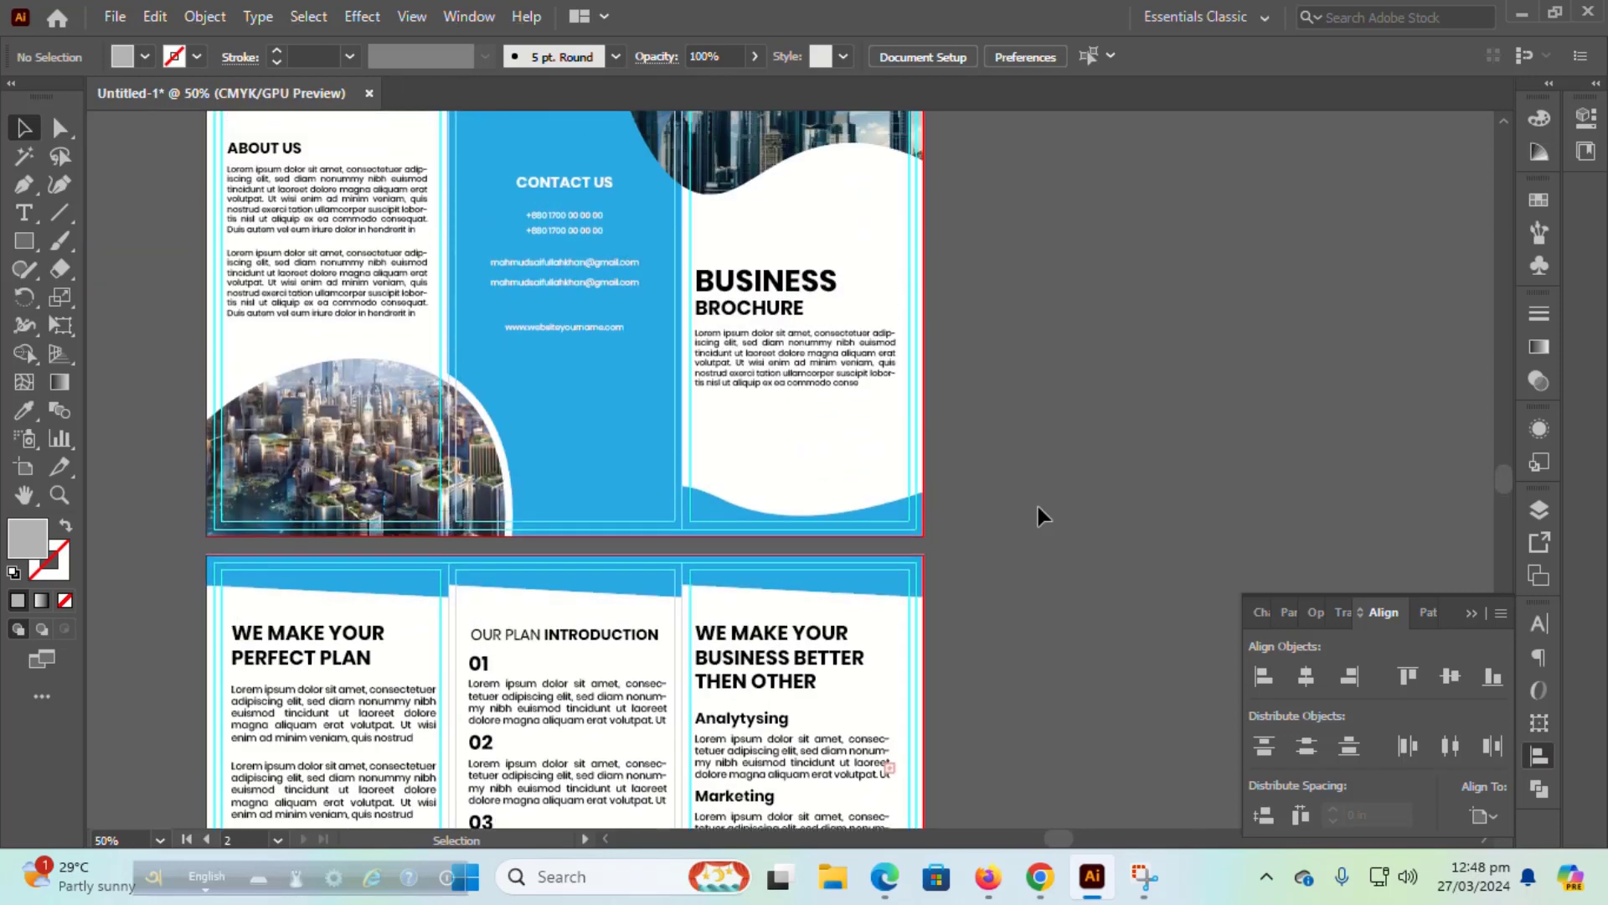
{"action": "scroll", "coordinate": [1039, 513], "scroll_direction": "up", "scroll_amount": 3}
{"action": "scroll", "coordinate": [1077, 541], "scroll_direction": "down", "scroll_amount": 1}
{"action": "scroll", "coordinate": [1077, 542], "scroll_direction": "down", "scroll_amount": 2}
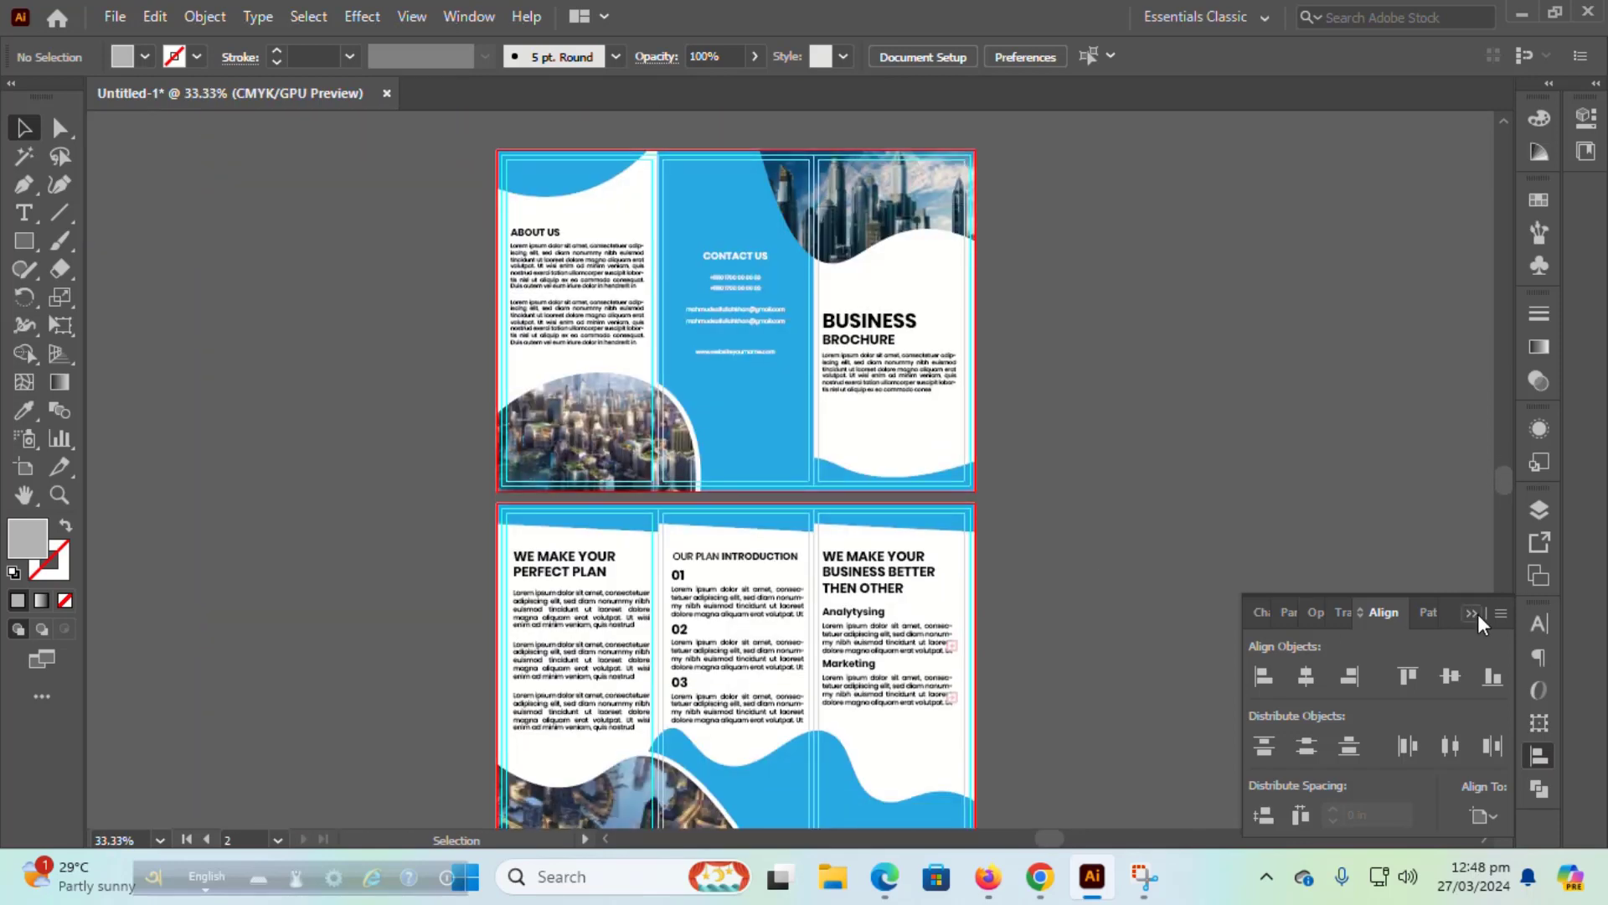
{"action": "left_click", "coordinate": [1472, 614]}
{"action": "scroll", "coordinate": [1175, 595], "scroll_direction": "down", "scroll_amount": 1}
{"action": "left_click_drag", "start_coordinate": [1173, 595], "coordinate": [1270, 576]}
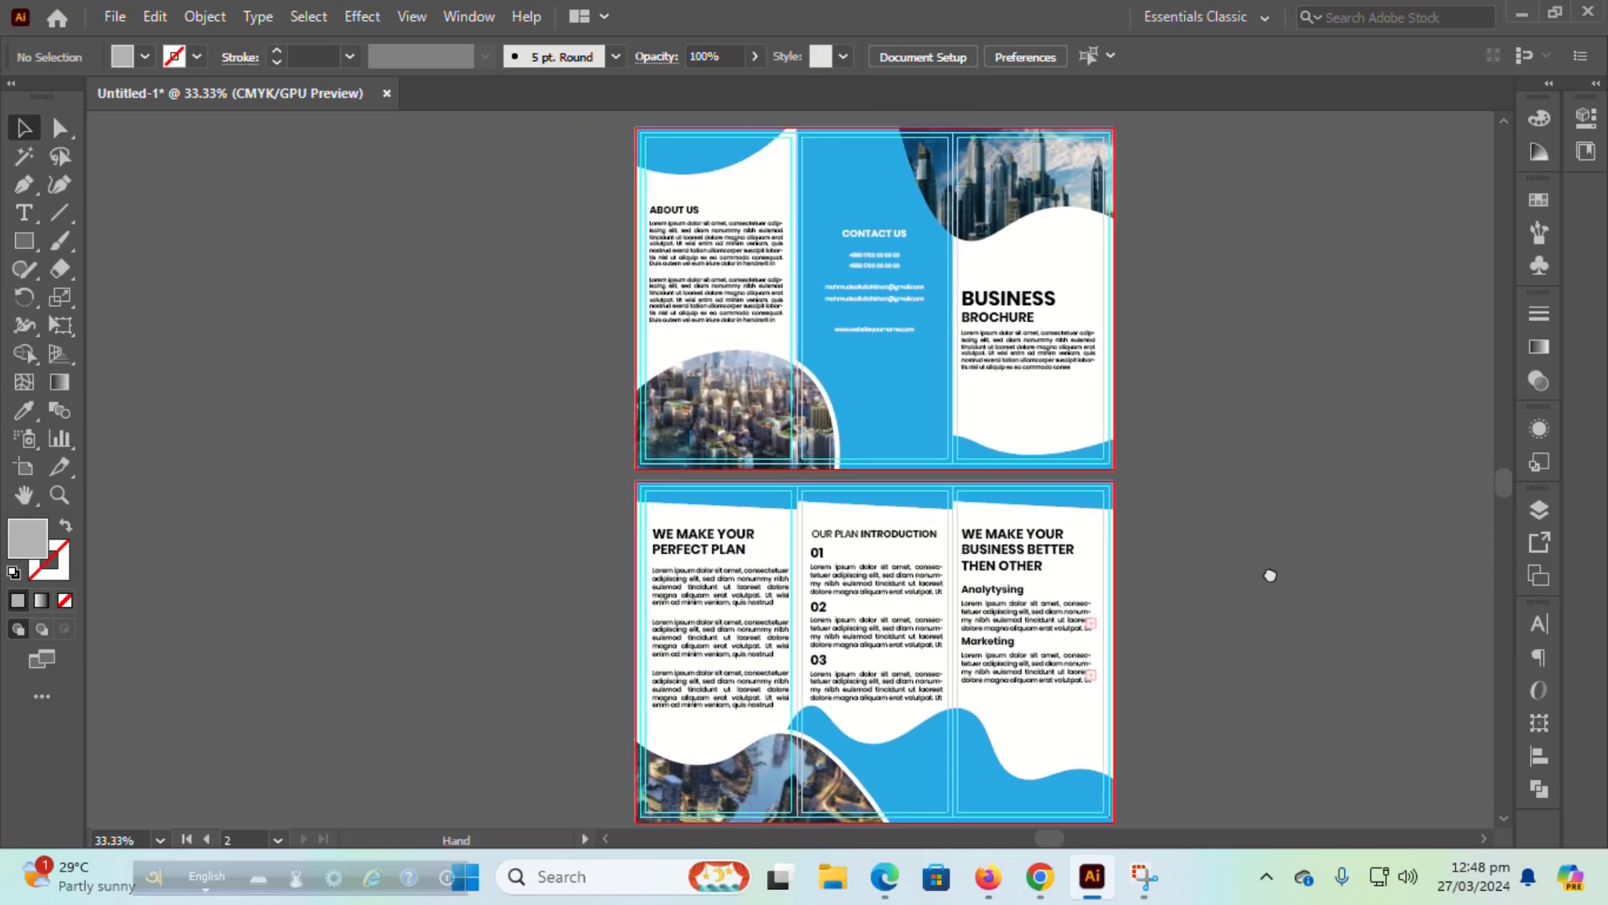